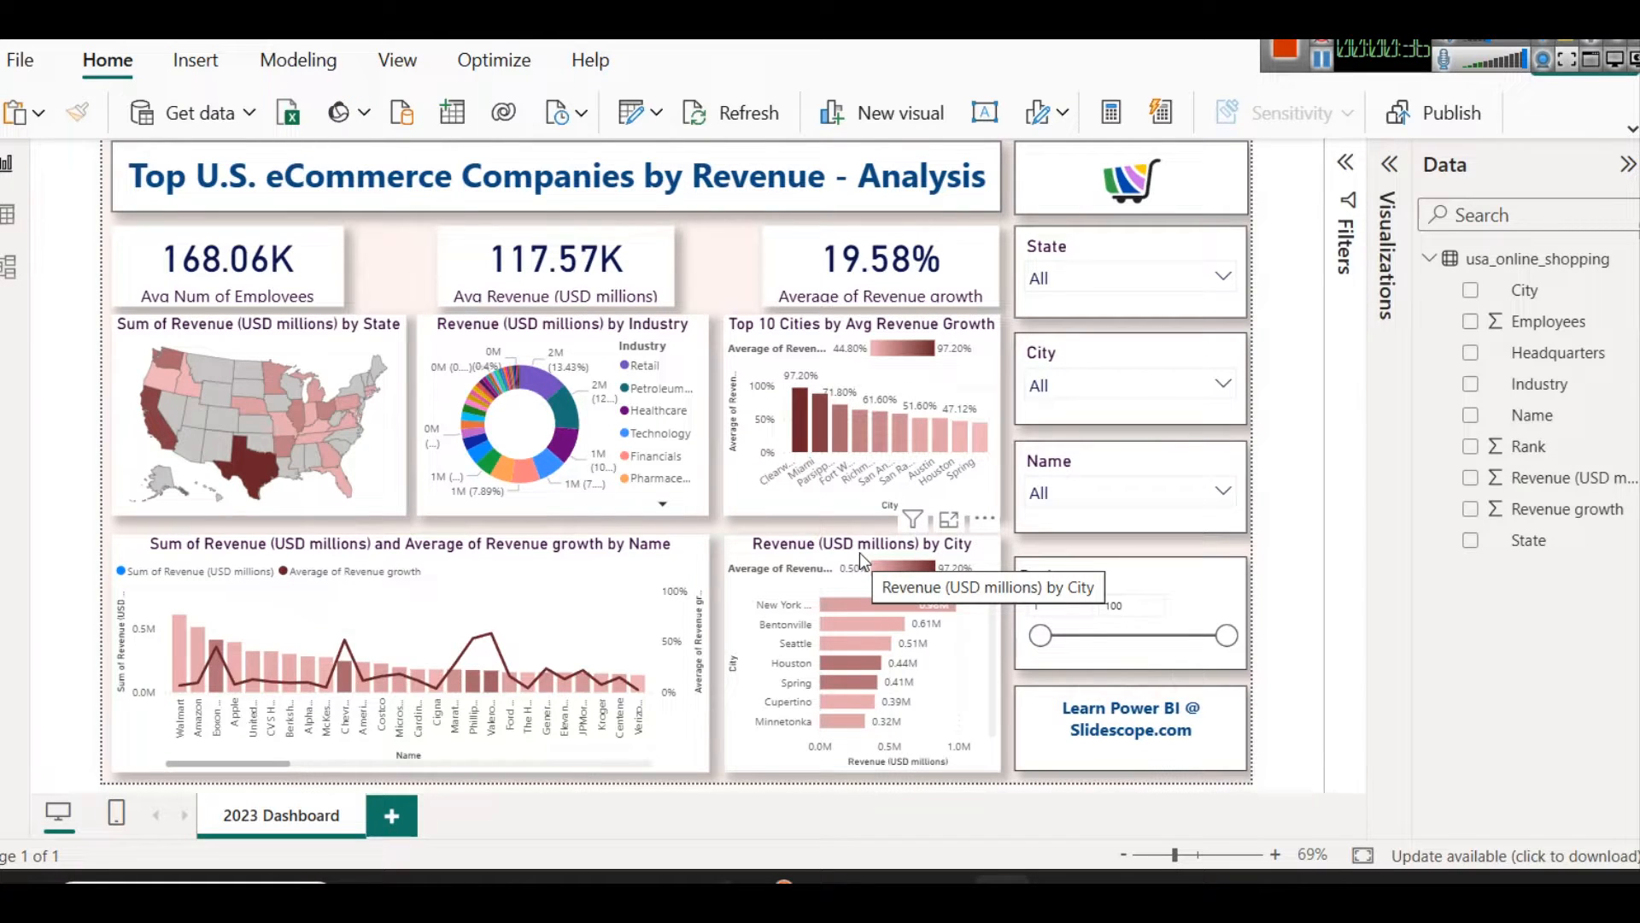
Step: Examine the revenue and average growth by Name combo chart in focus mode, then return to the report
left_click(657, 519)
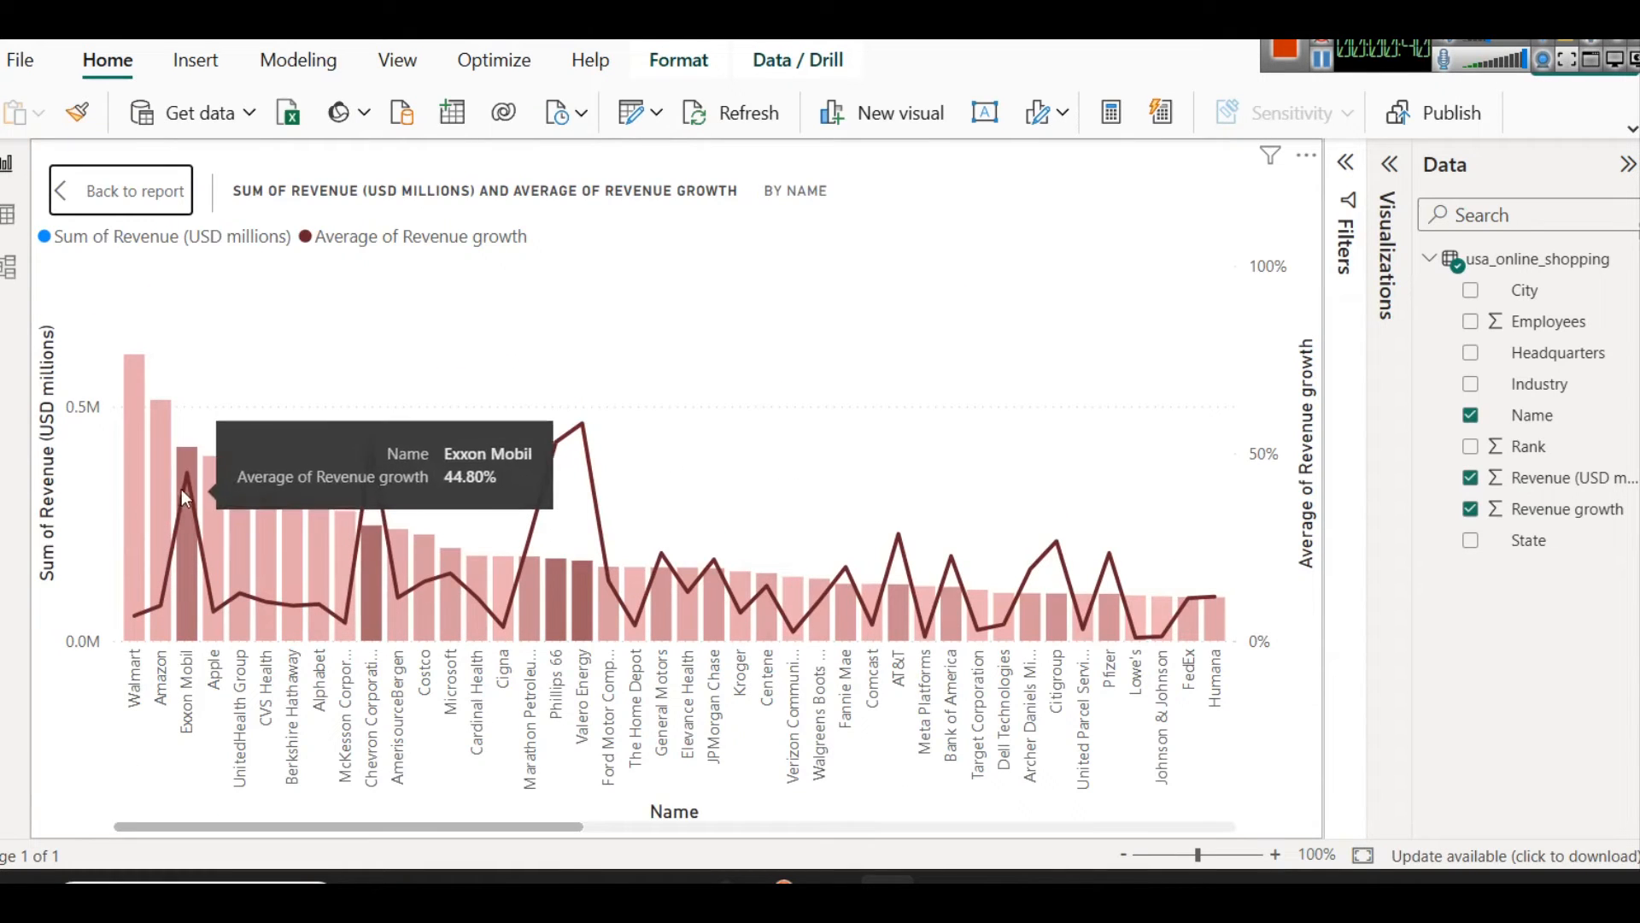
left_click(151, 203)
Step: Try data labels on the revenue and average growth by Name combo chart
left_click(1394, 166)
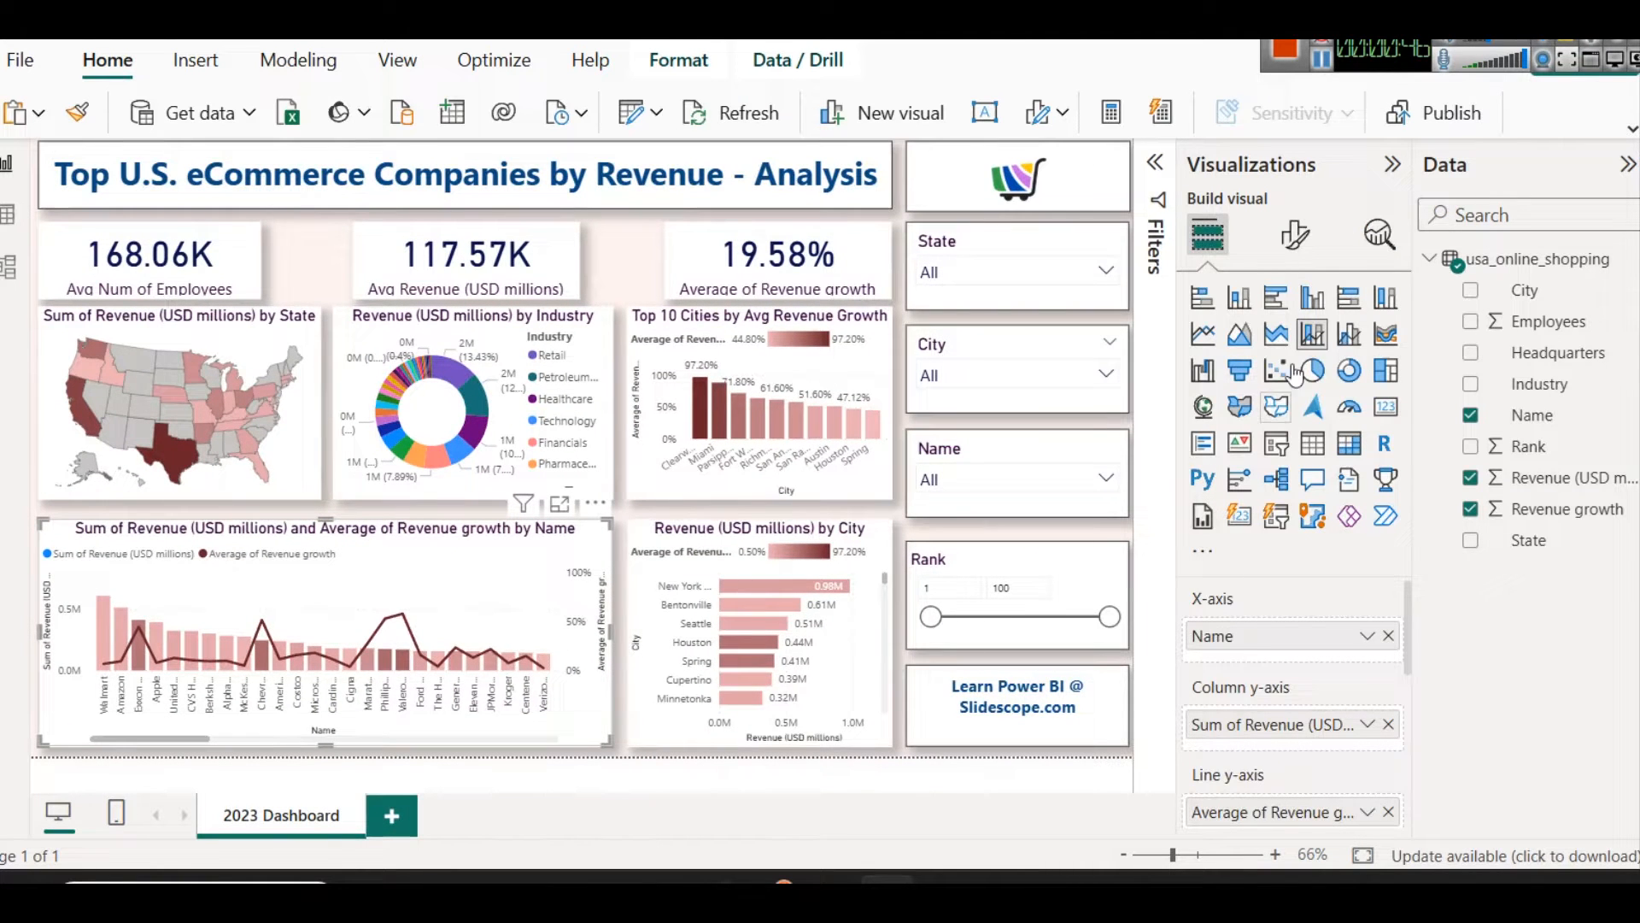
left_click(1295, 234)
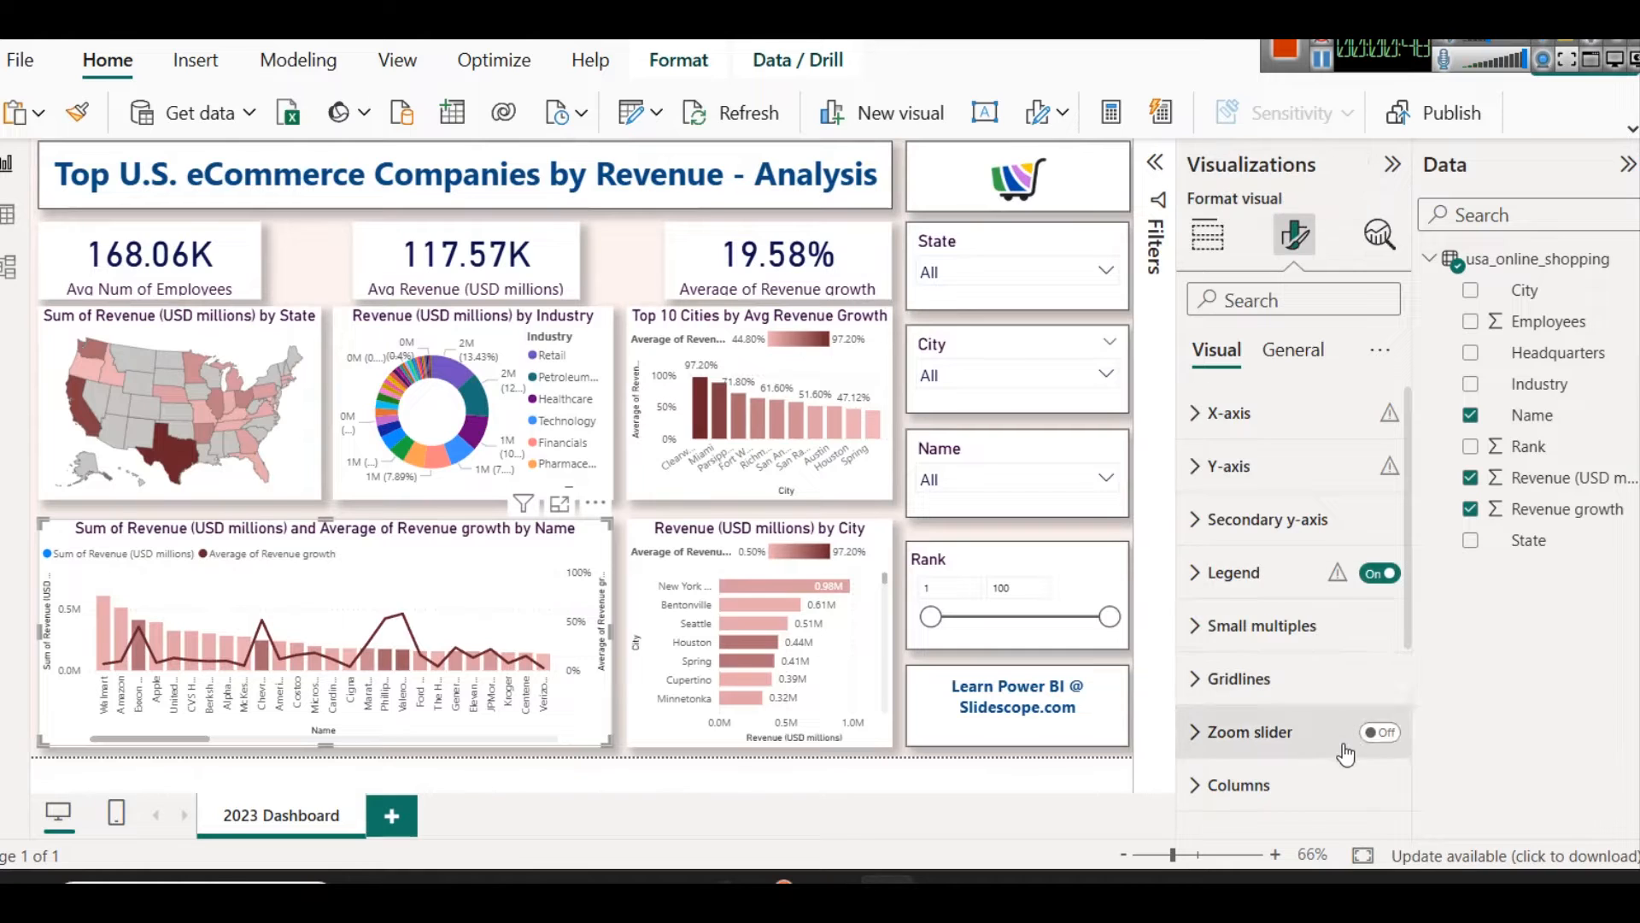
scroll(1358, 726, "down", 3)
left_click(1392, 642)
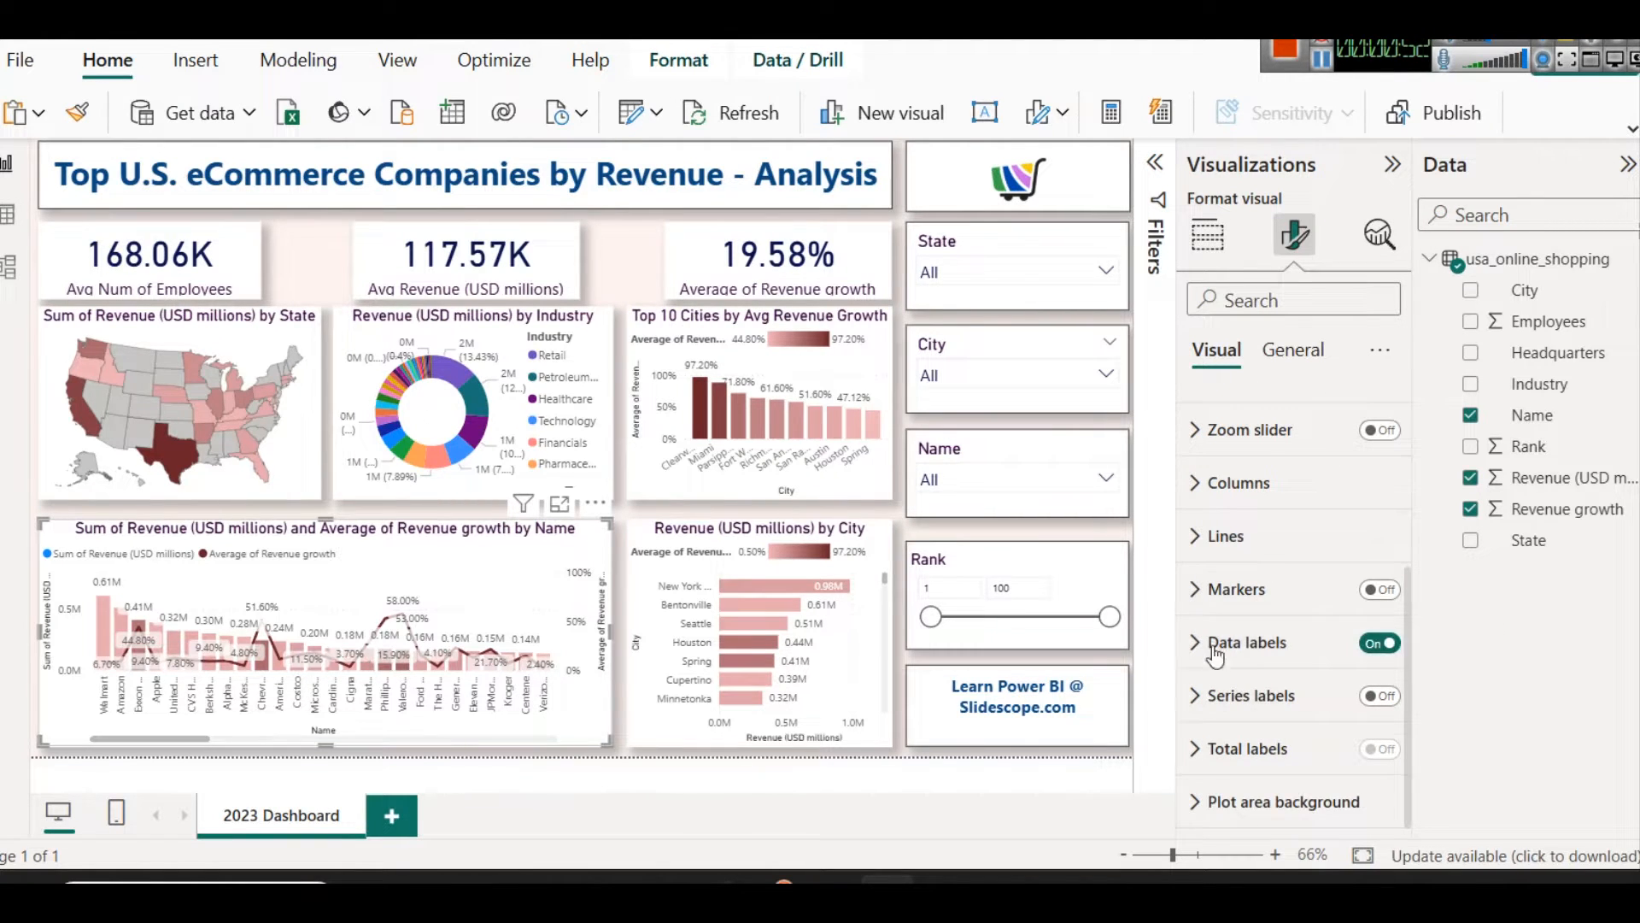
left_click(1360, 643)
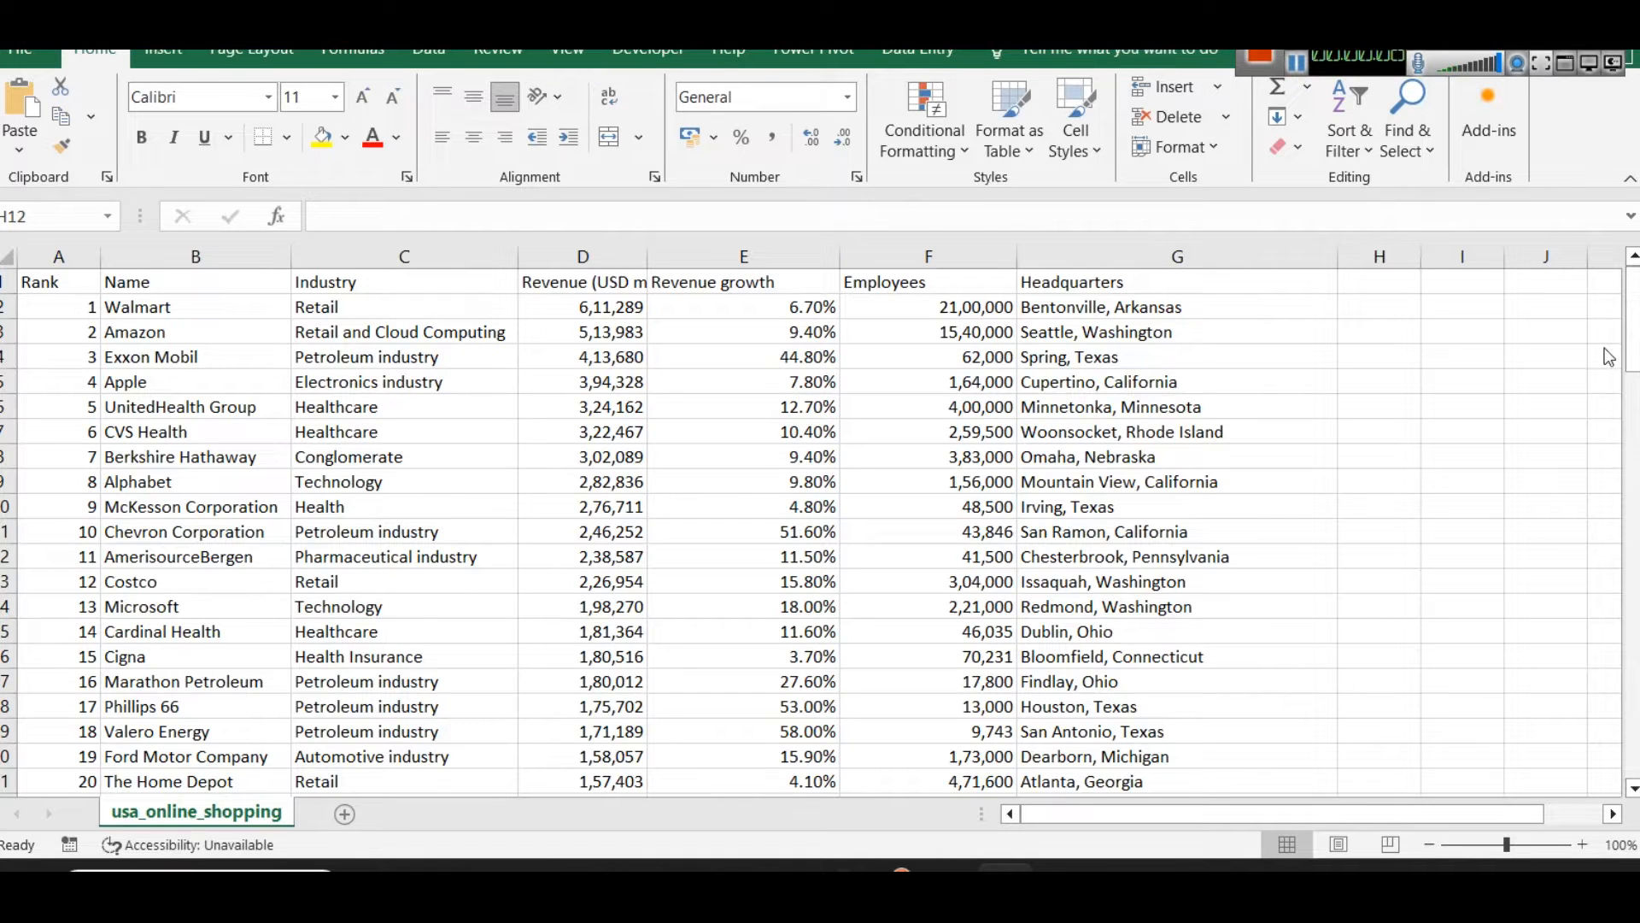
Step: Look through the company rows of the usa_online_shopping worksheet
left_click(1635, 328)
left_click(1638, 482)
left_click_drag(1634, 471, 1631, 357)
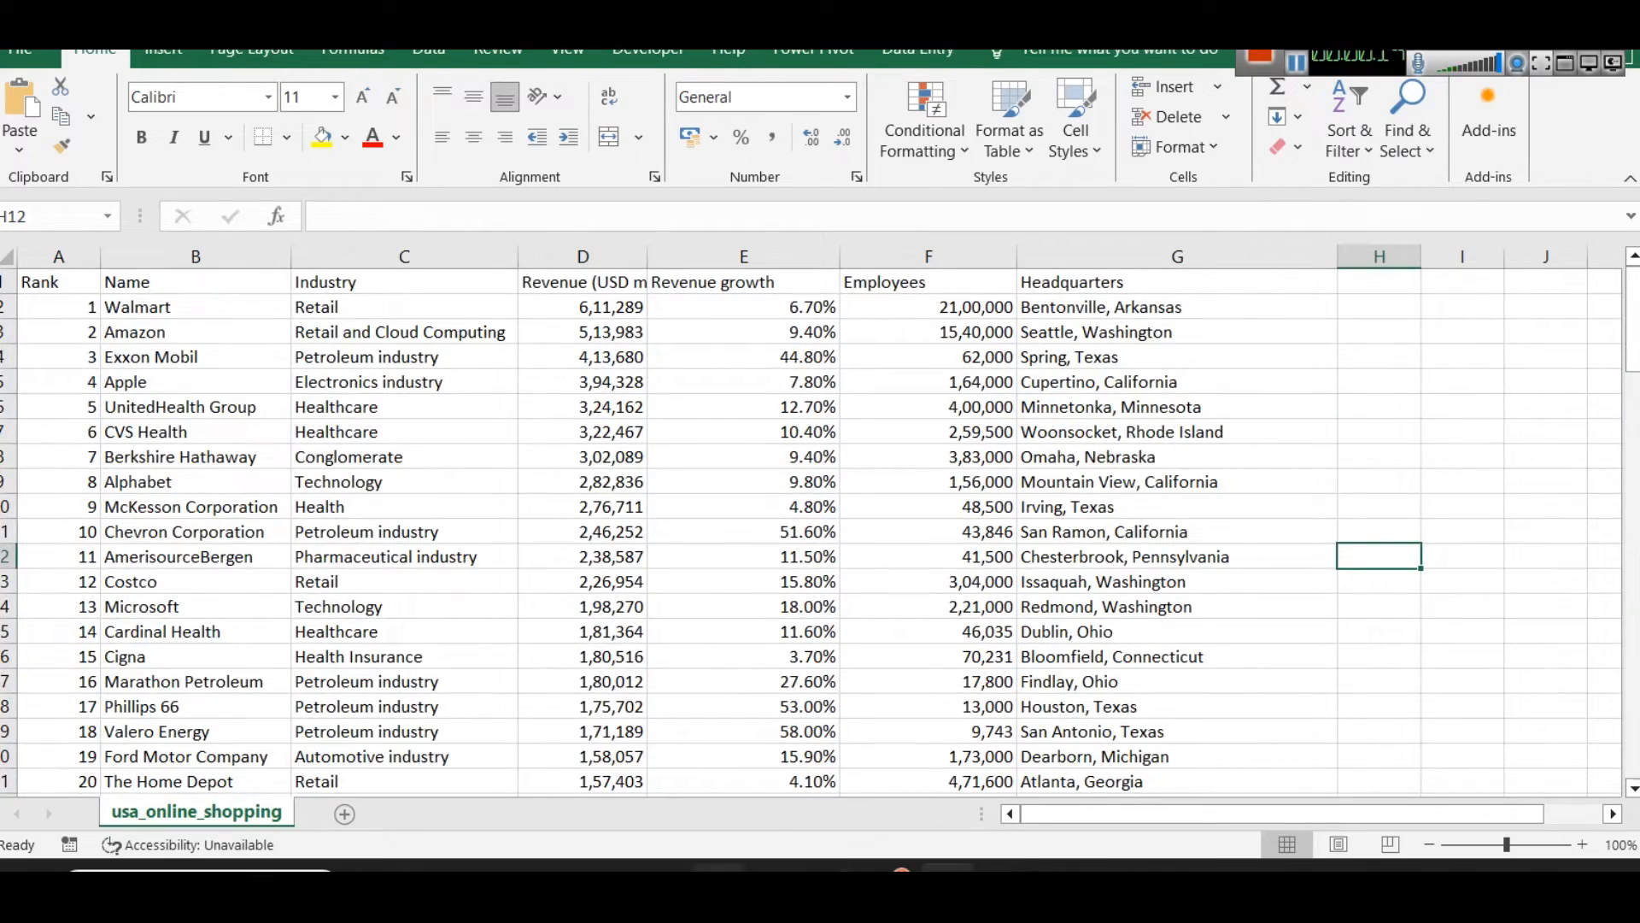
Step: Switch to the USA Online Shopping dataset page on Kaggle and read its description, covered year and column list
mouse_move(718, 867)
left_click(722, 772)
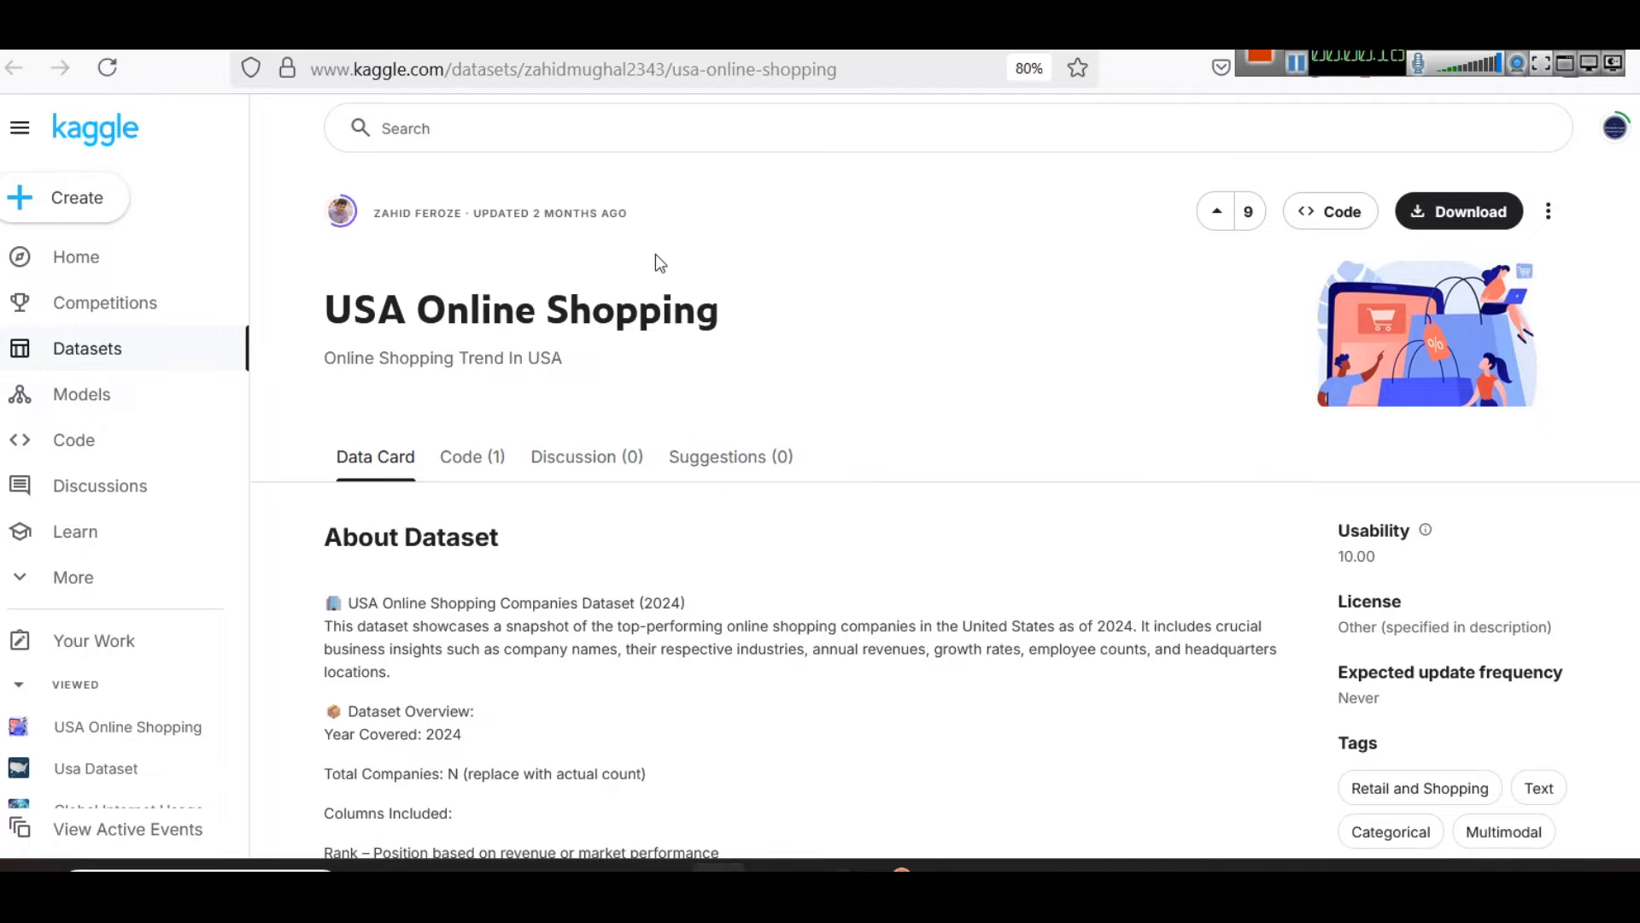
scroll(654, 393, "down", 5)
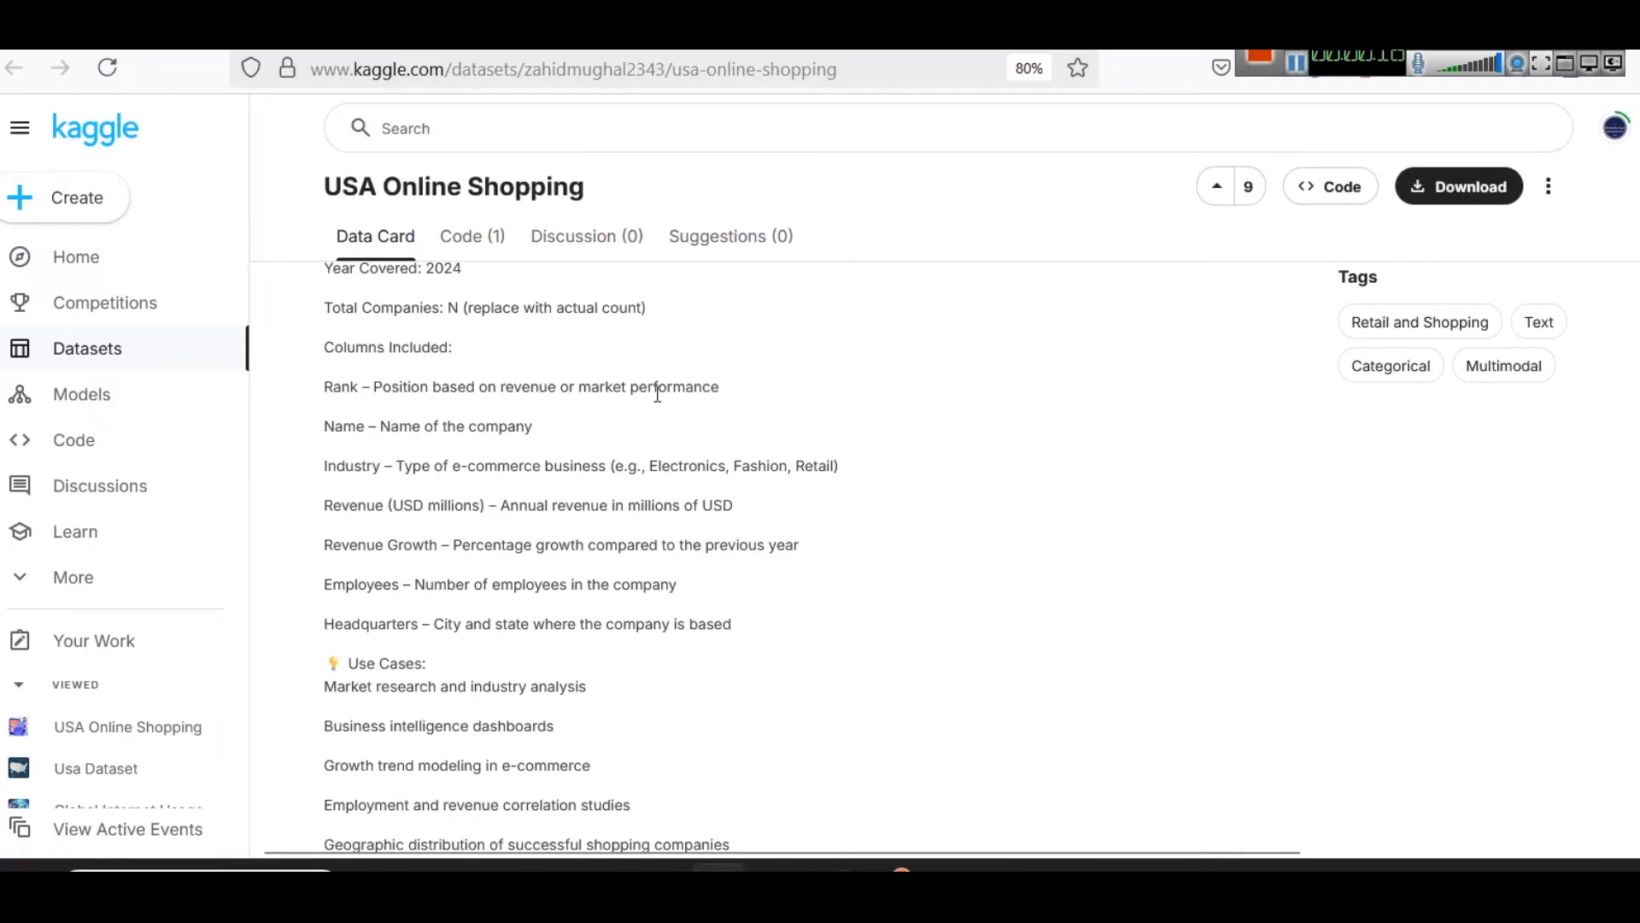
scroll(858, 568, "up", 3)
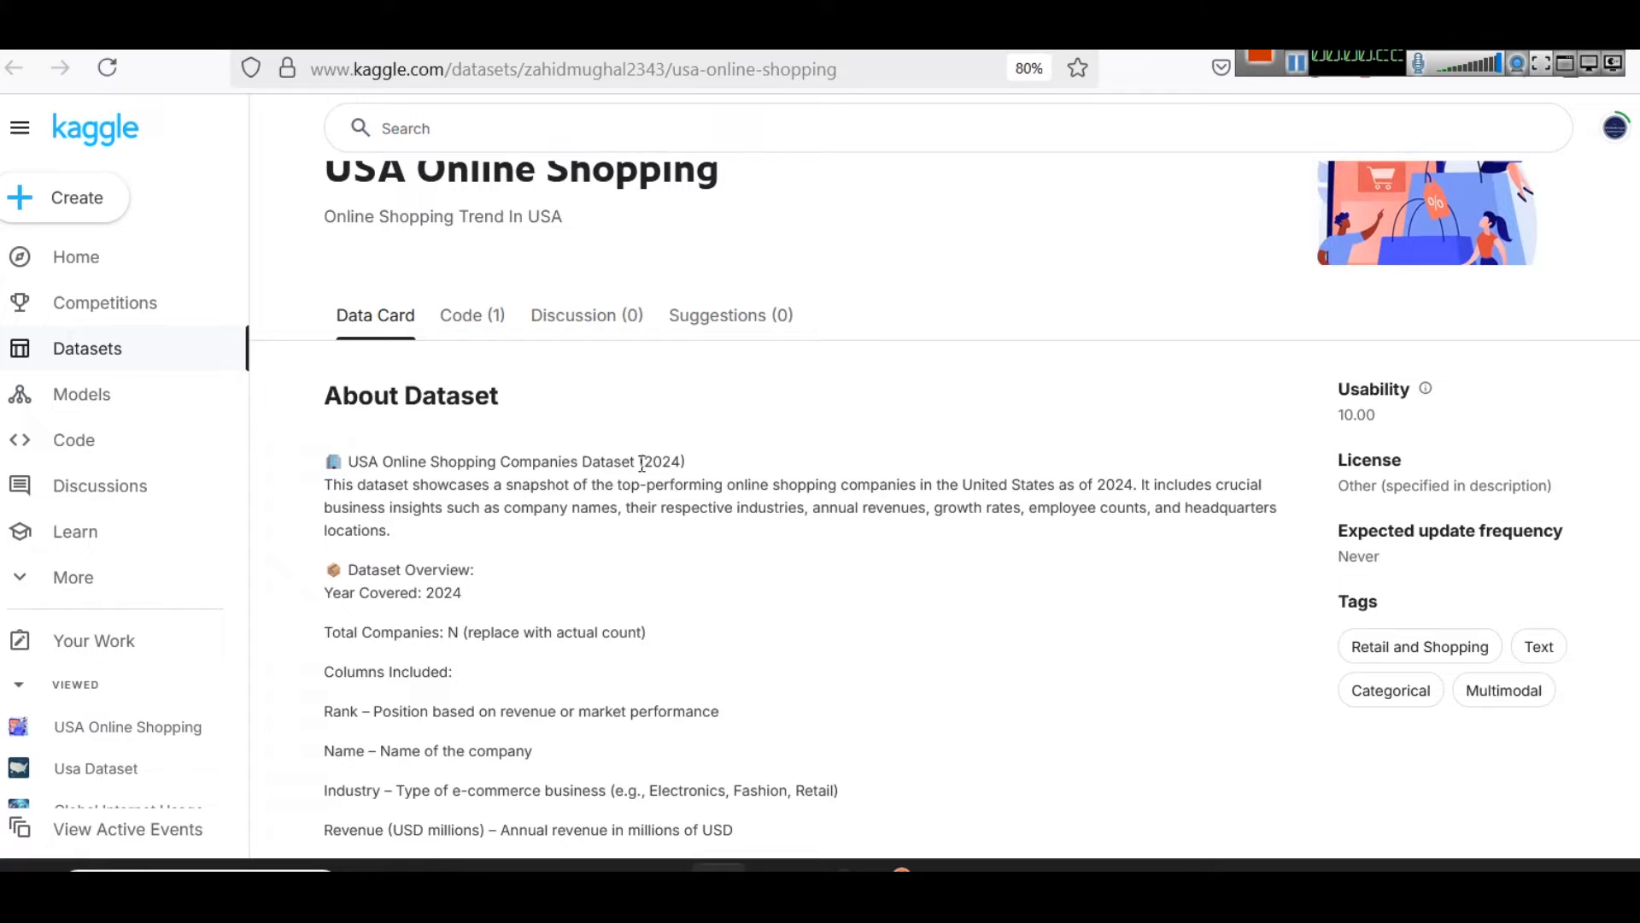
left_click_drag(641, 462, 756, 483)
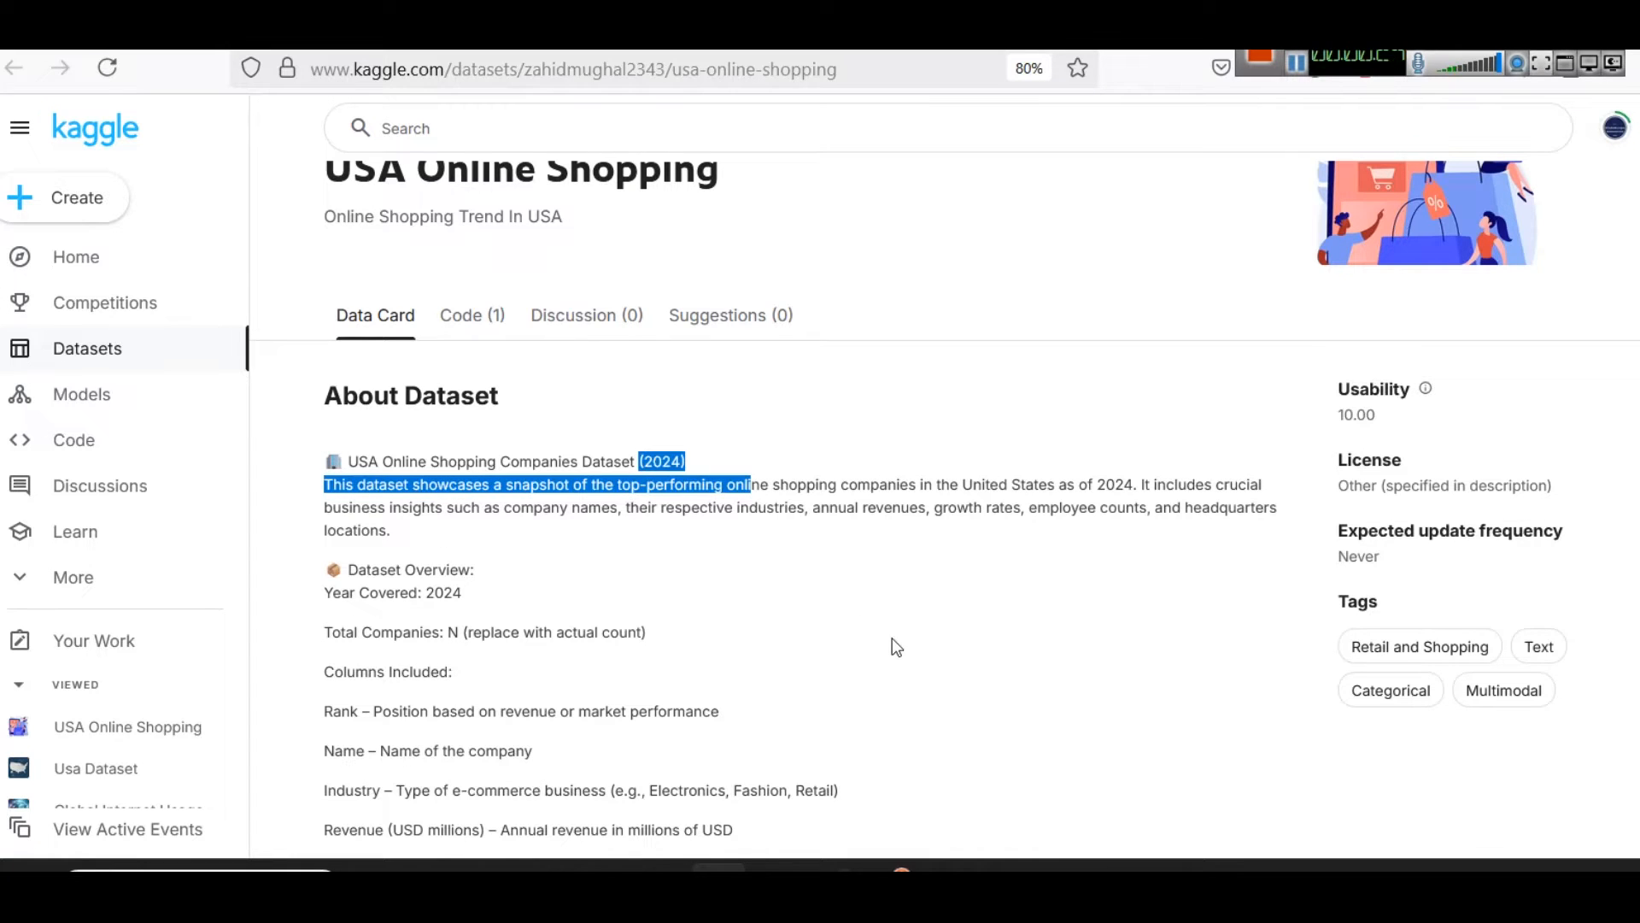
Step: Switch to the Fortune Global 500 page in Chrome and examine the 2023 ranking of U.S. companies
mouse_move(903, 868)
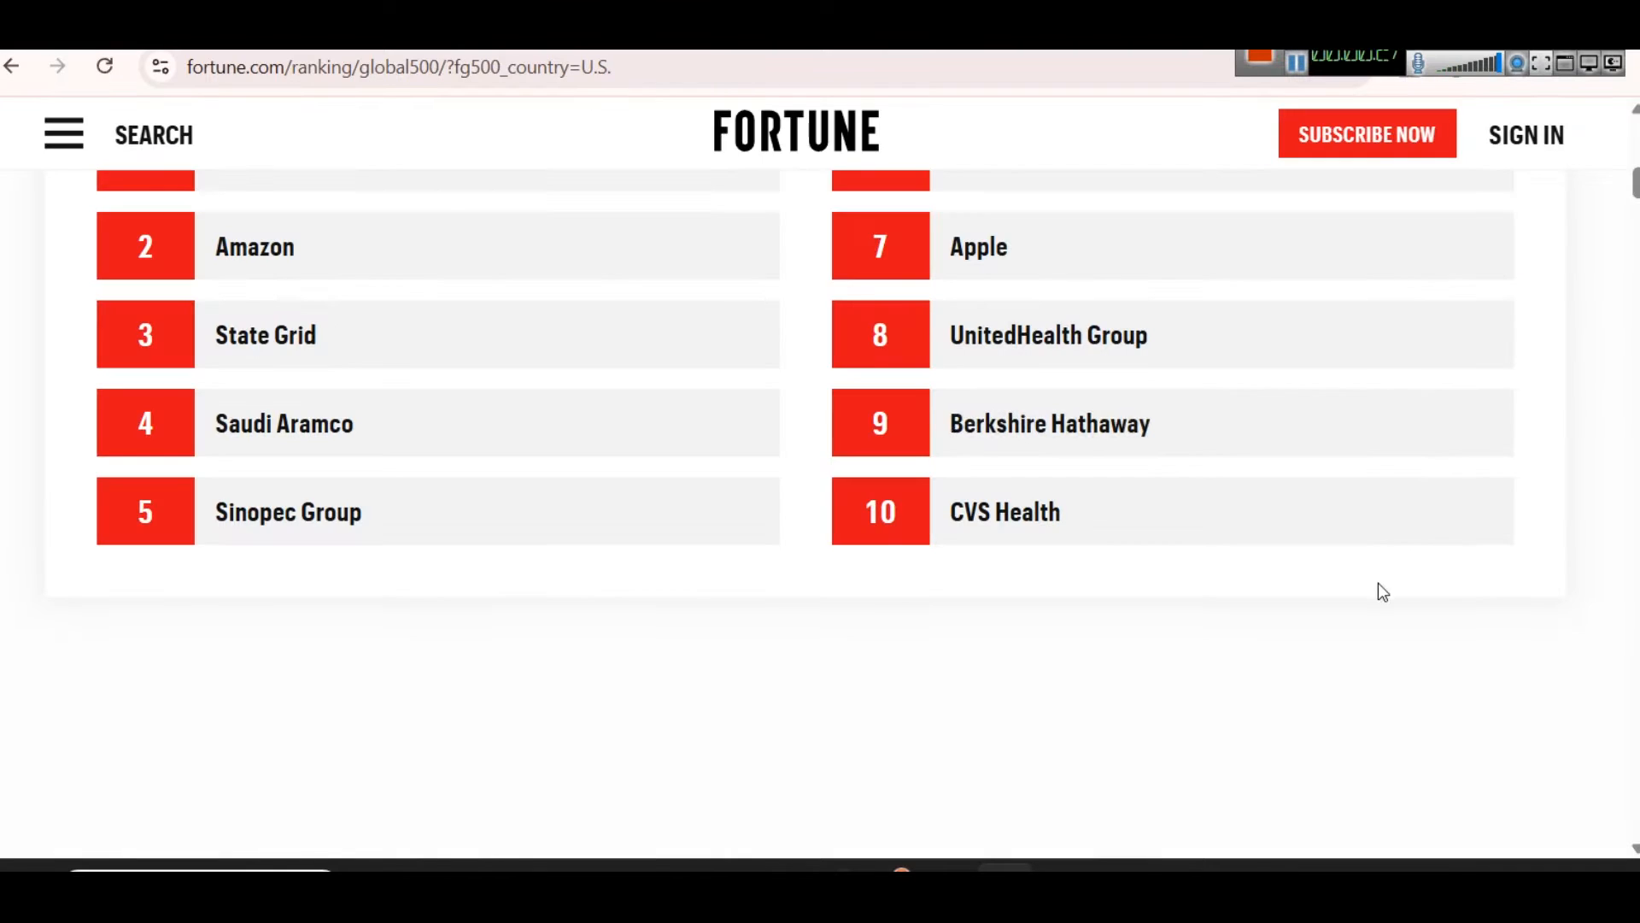
scroll(1179, 568, "up", 8)
scroll(1179, 568, "down", 8)
scroll(1183, 566, "down", 10)
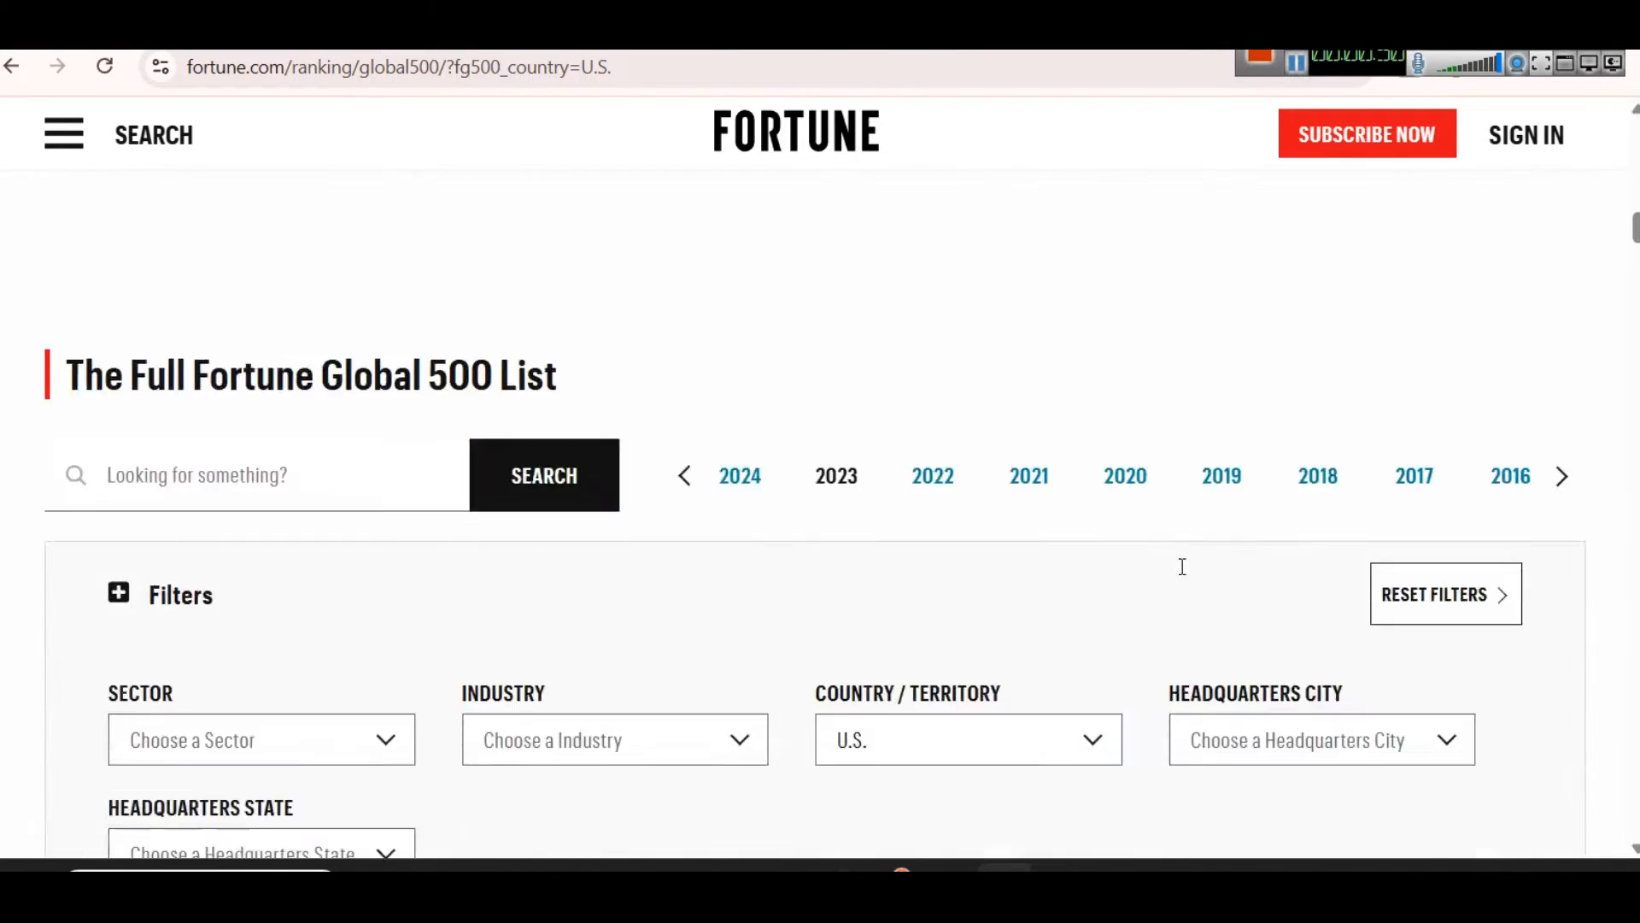
scroll(1183, 567, "up", 5)
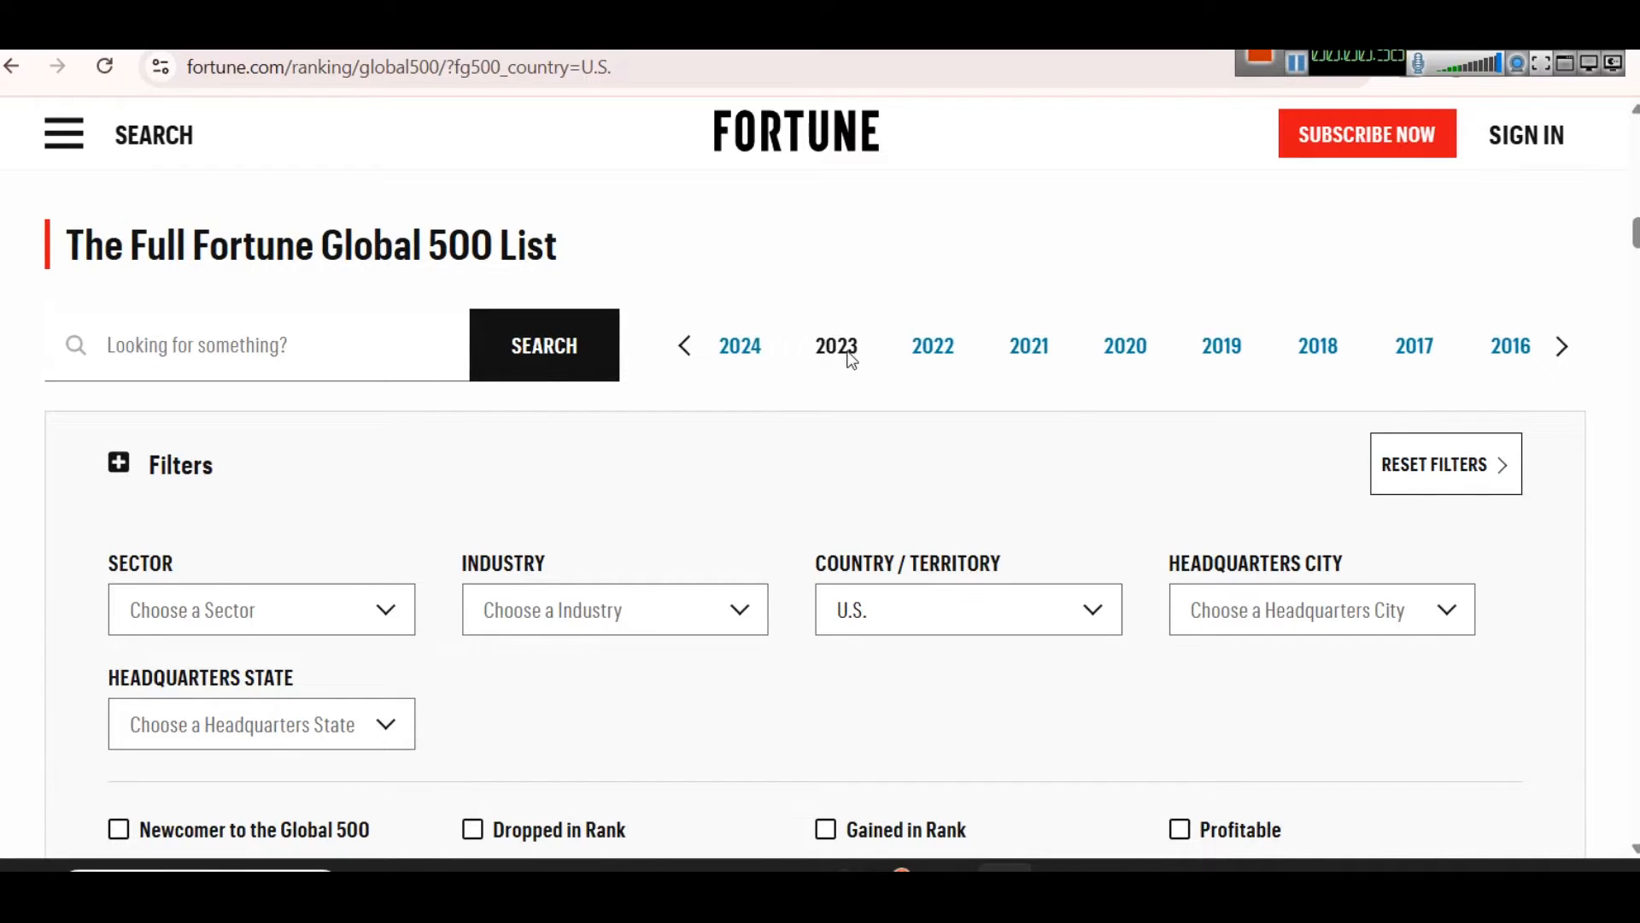
scroll(956, 508, "down", 9)
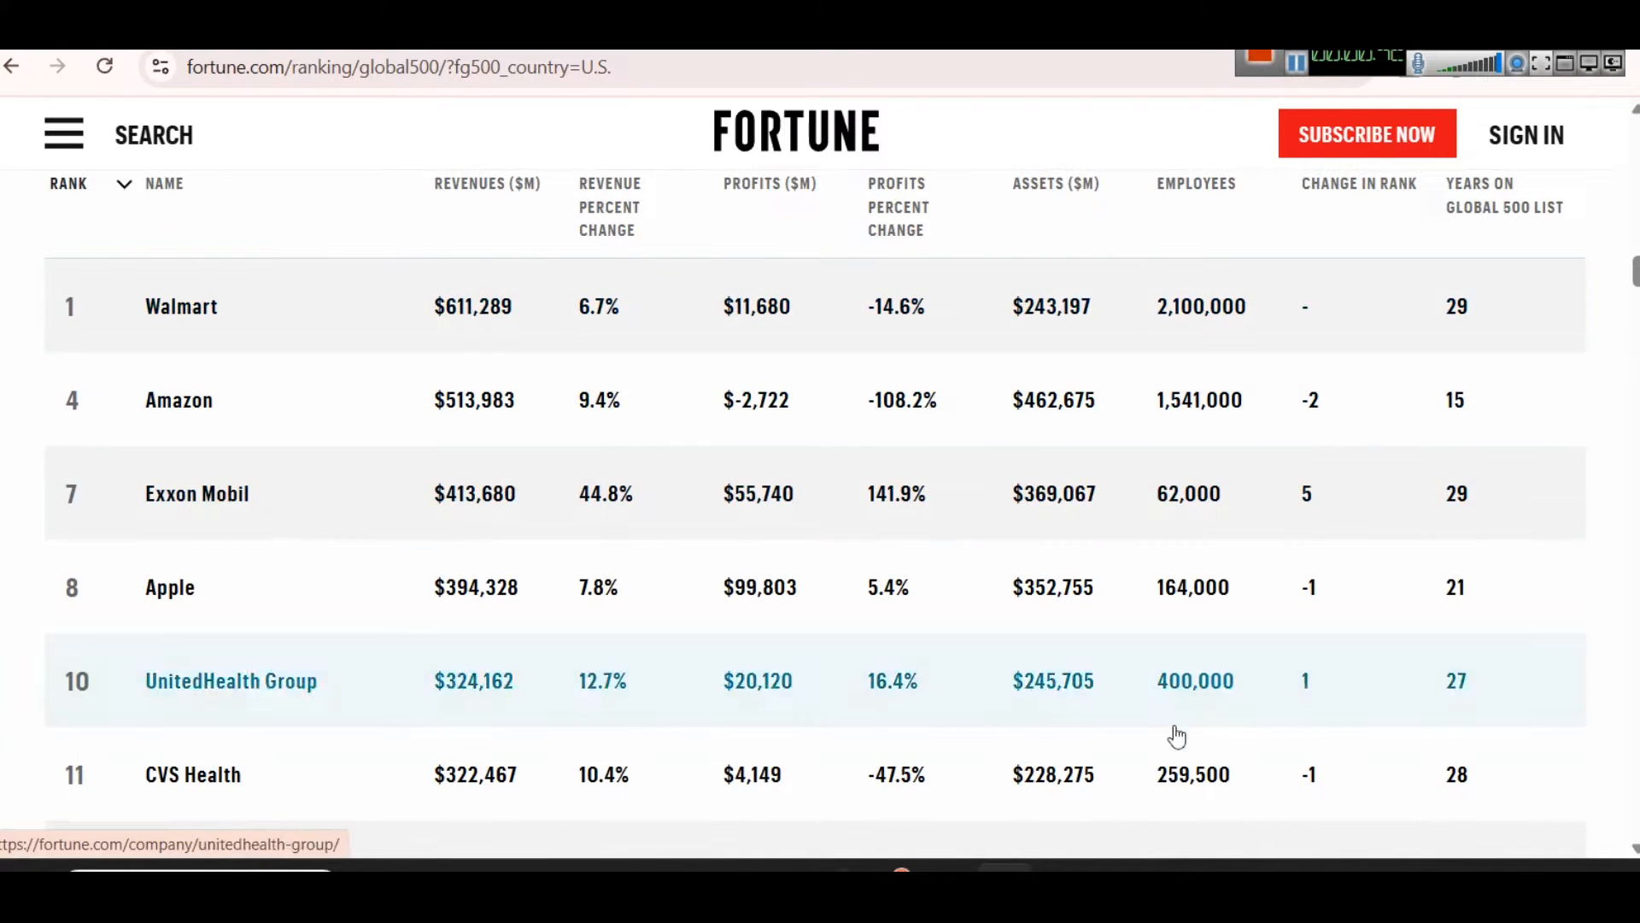
Step: Compare the revenue figures in the Excel worksheet with those in the Fortune ranking
left_click(948, 870)
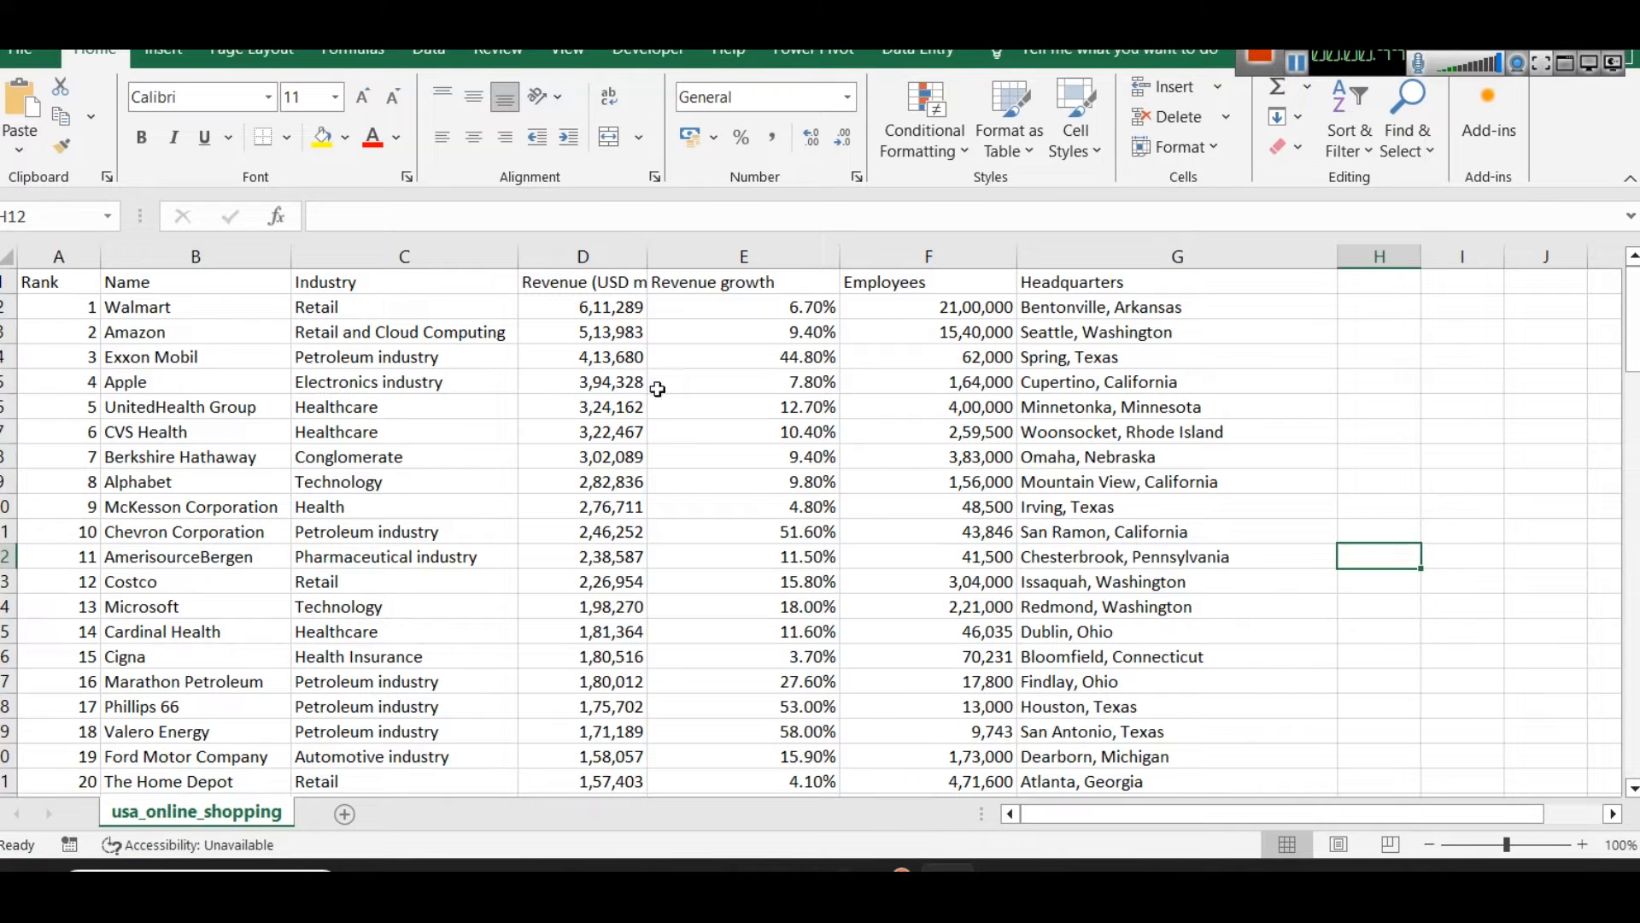
left_click(891, 868)
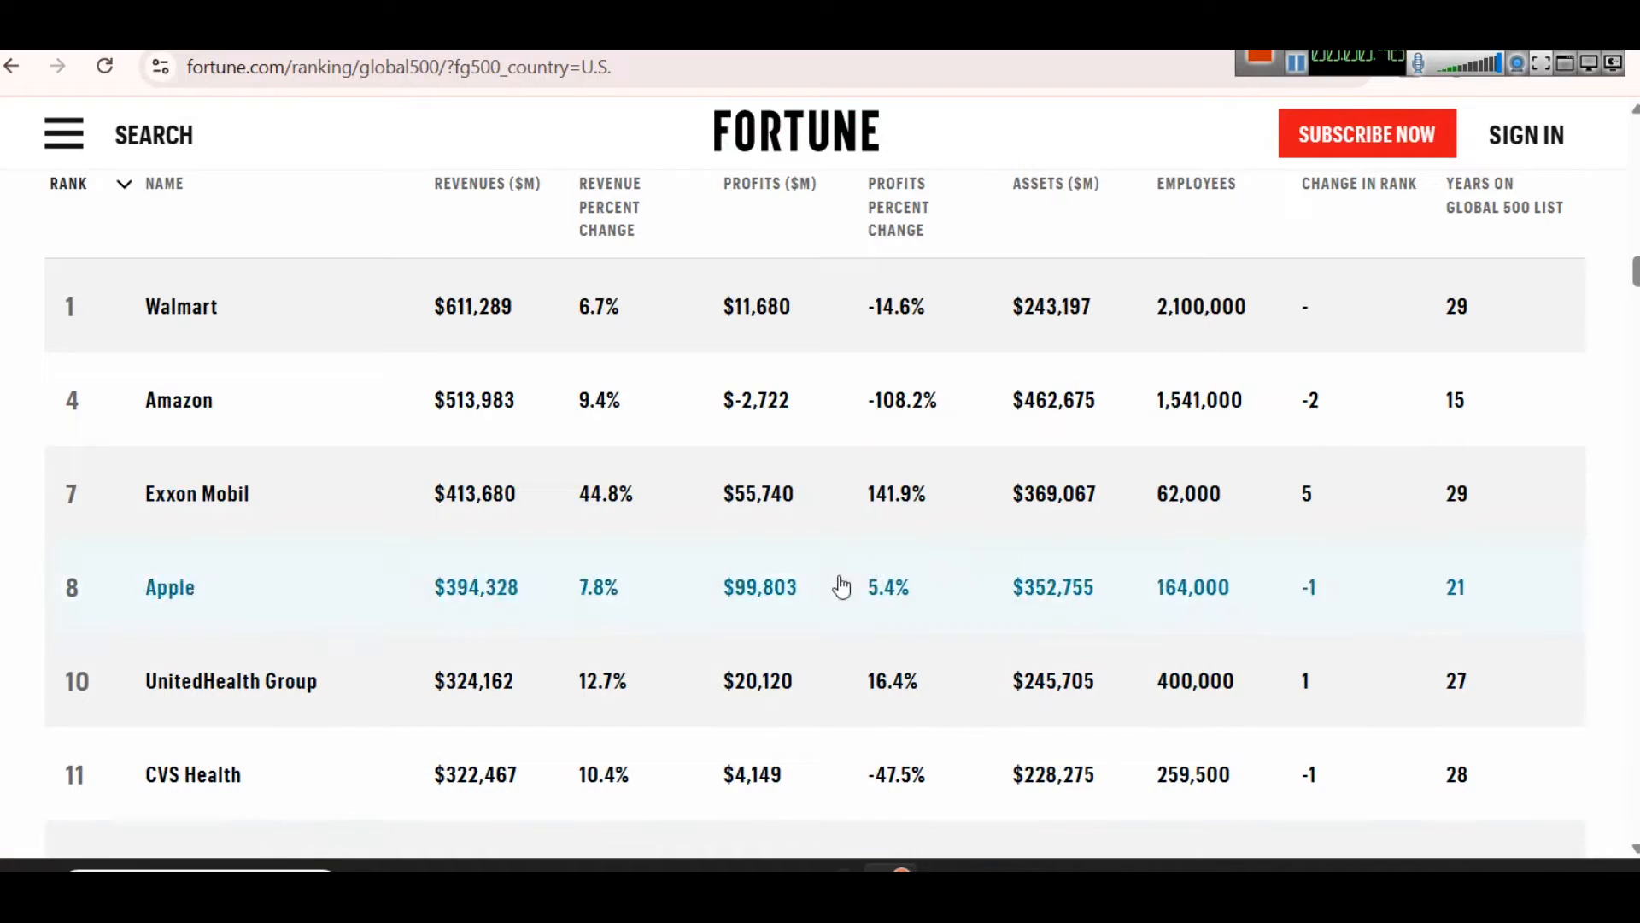
Step: Examine the Fortune list's selected year, the Country / Territory filter options and the columns of the company table
scroll(864, 487, "up", 10)
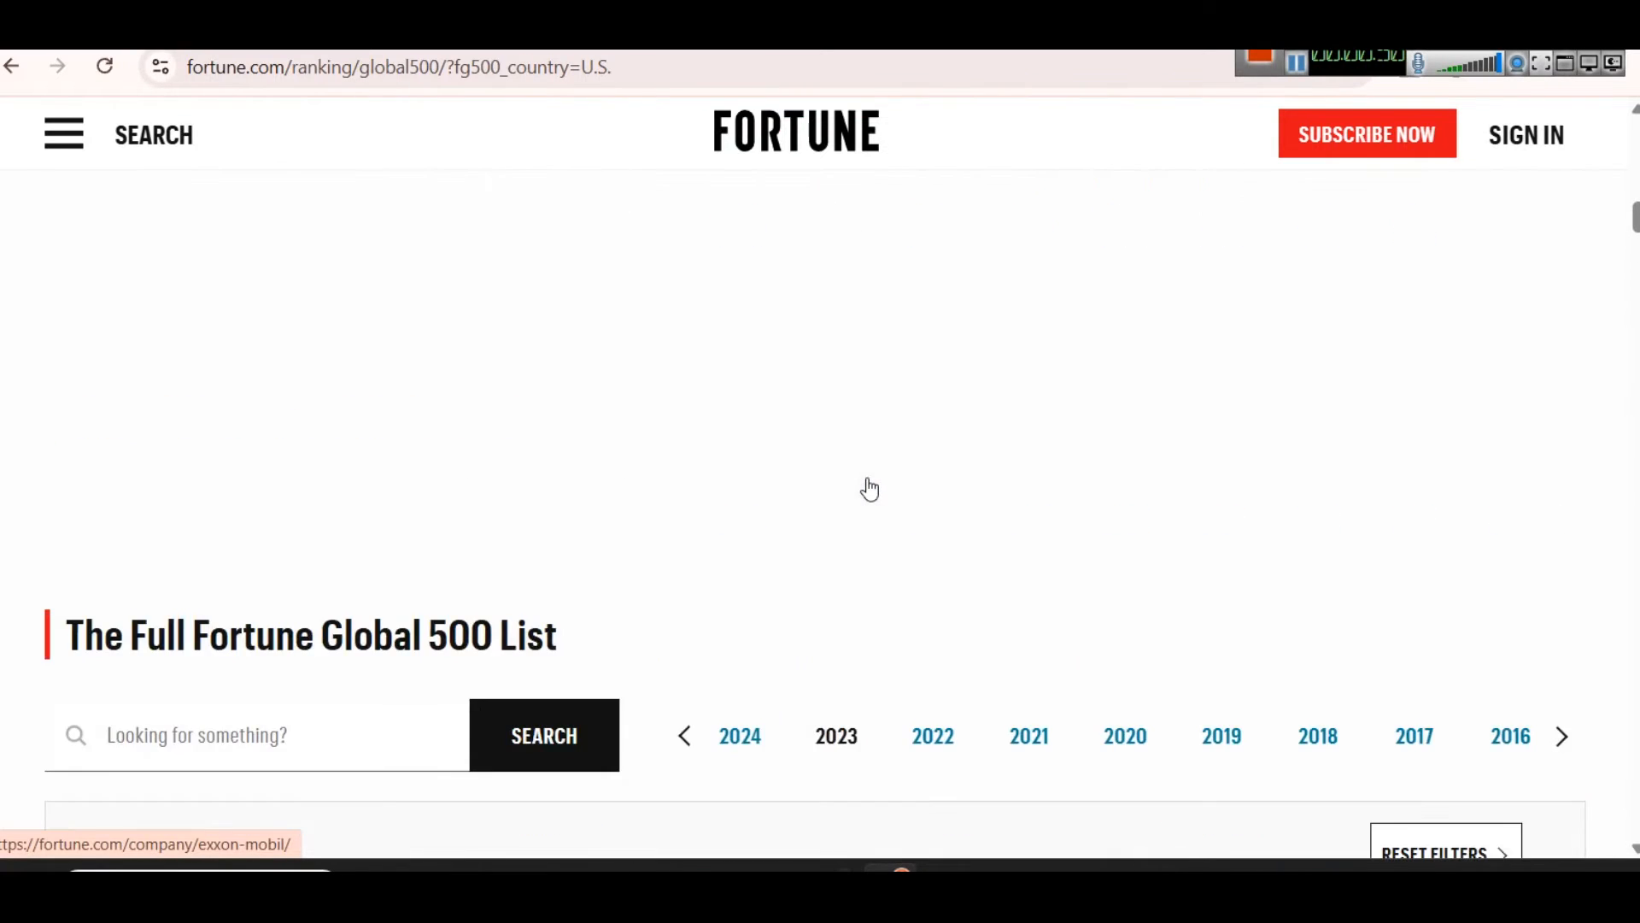
scroll(864, 487, "down", 3)
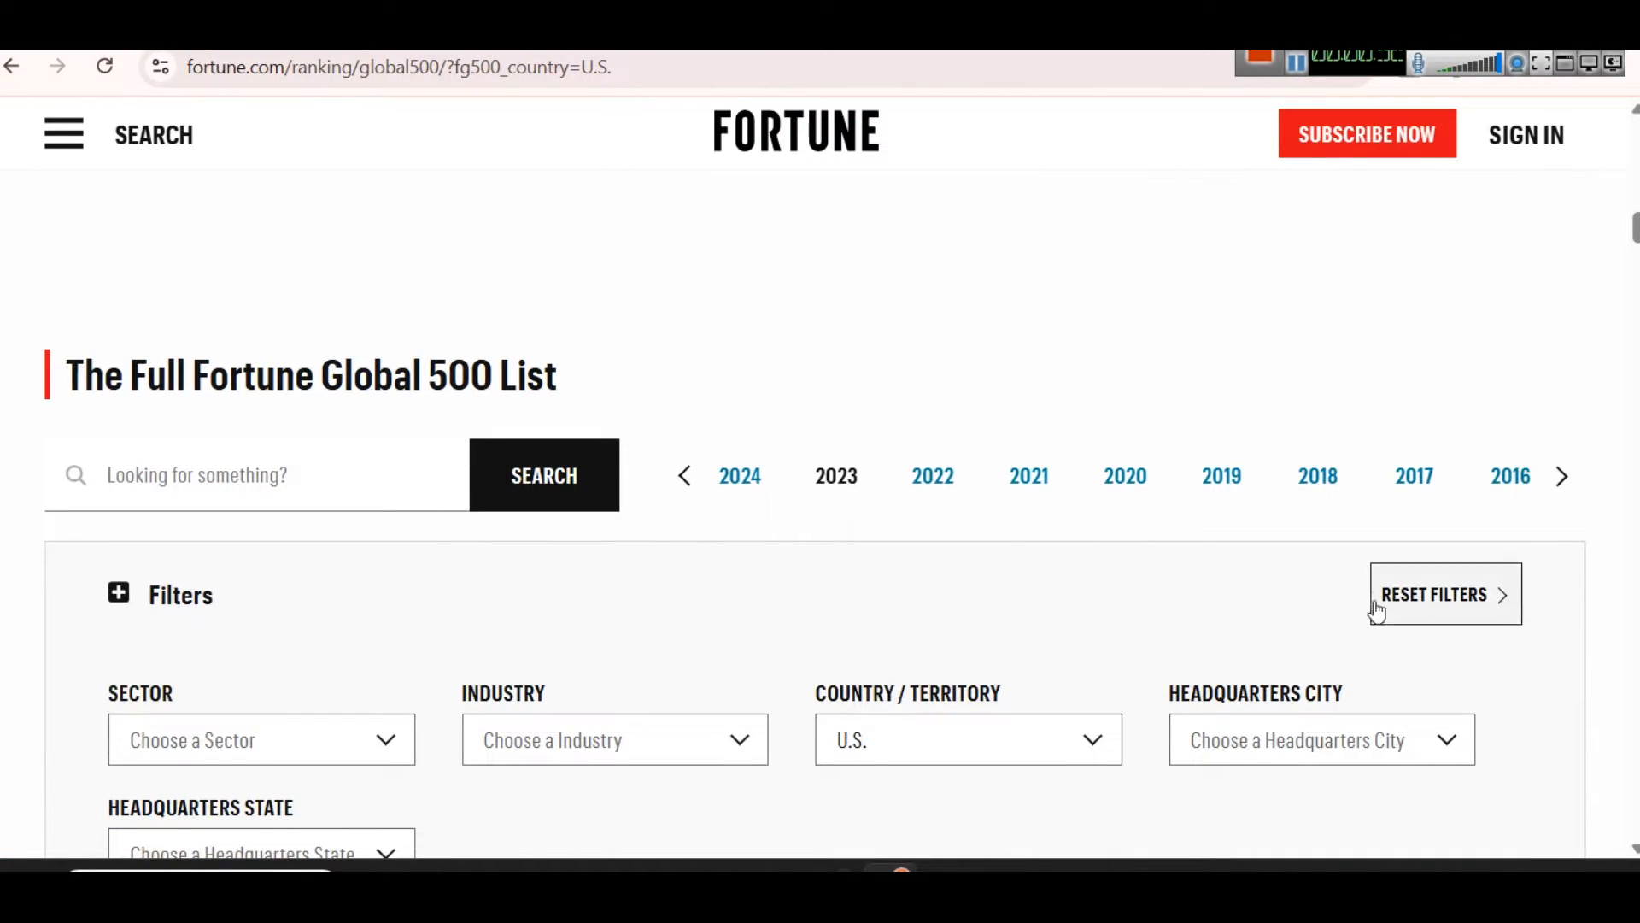
scroll(1000, 613, "down", 7)
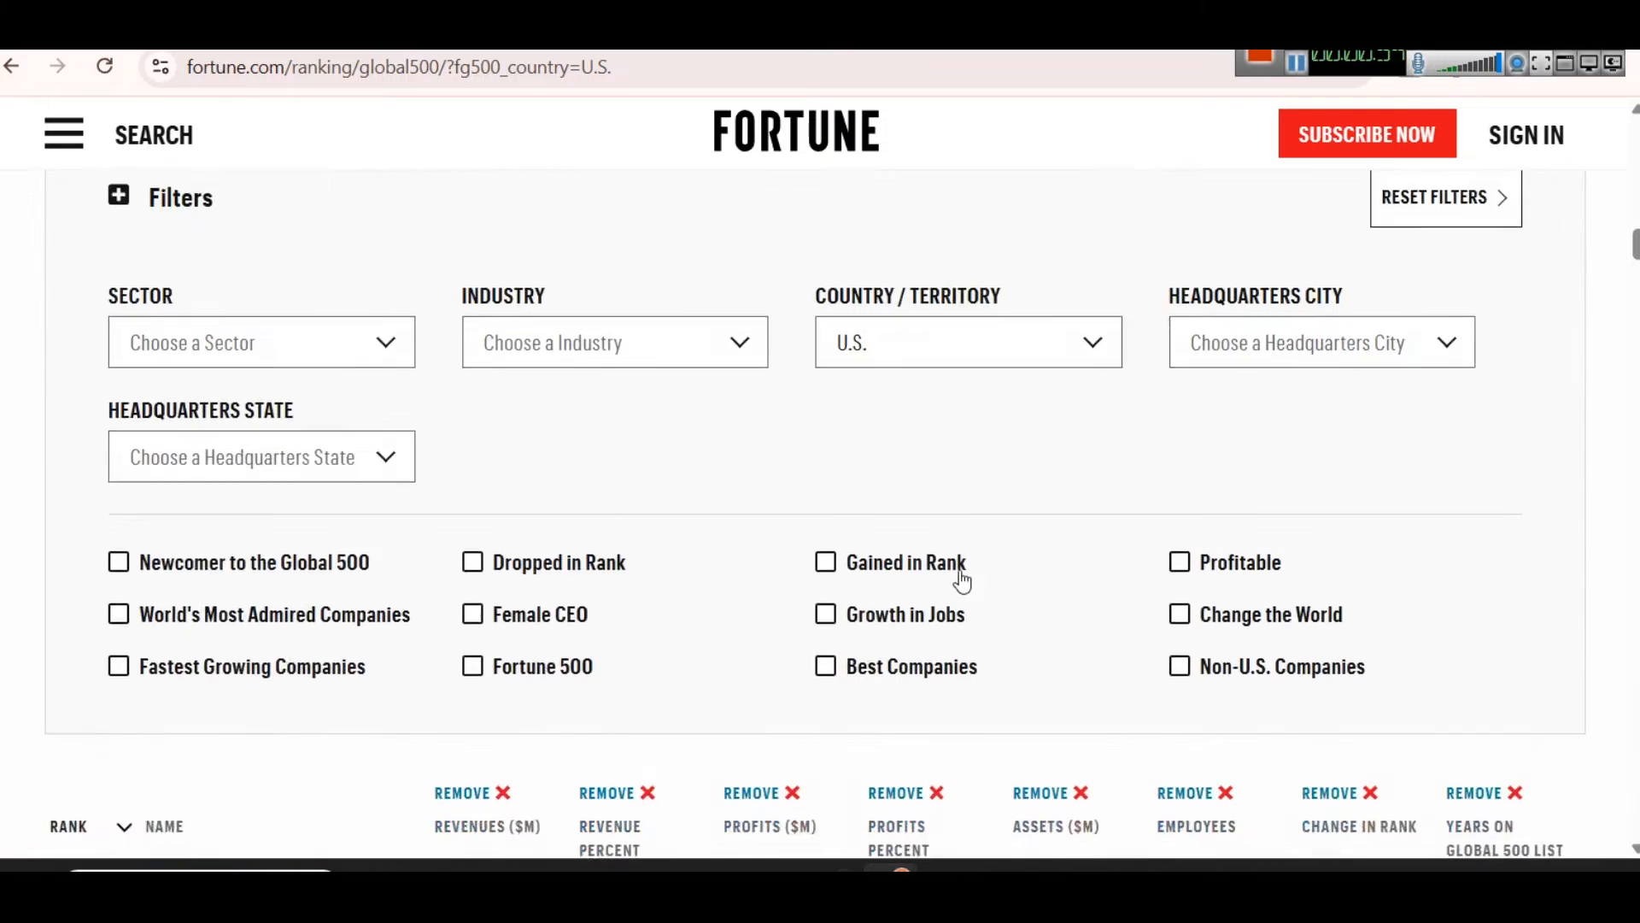
scroll(983, 590, "up", 3)
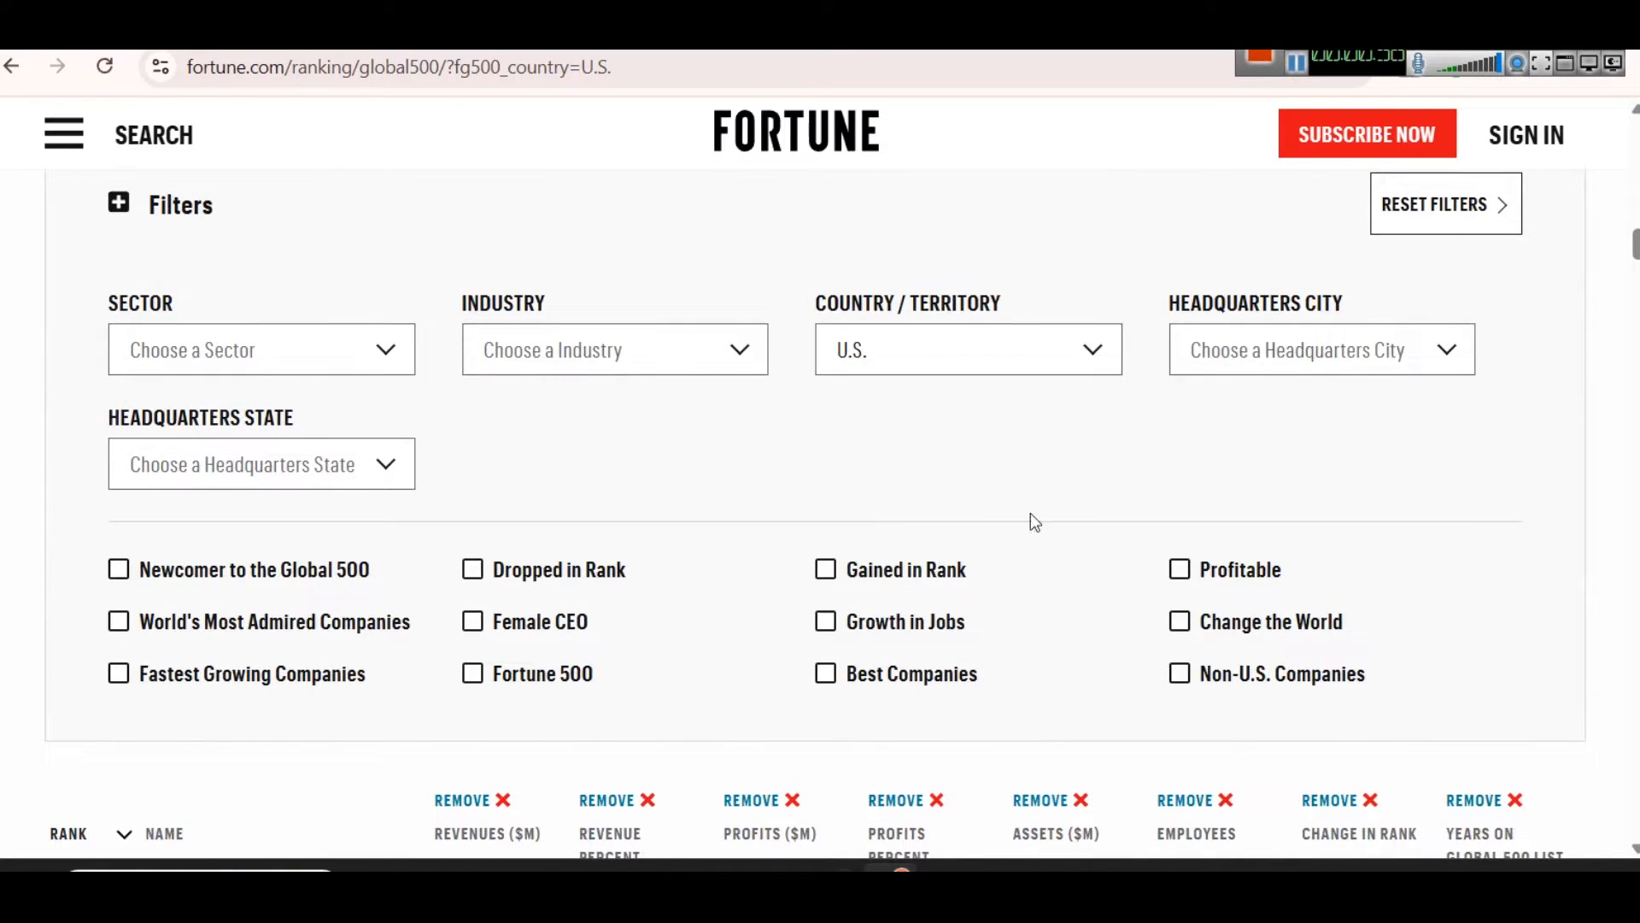
left_click(899, 363)
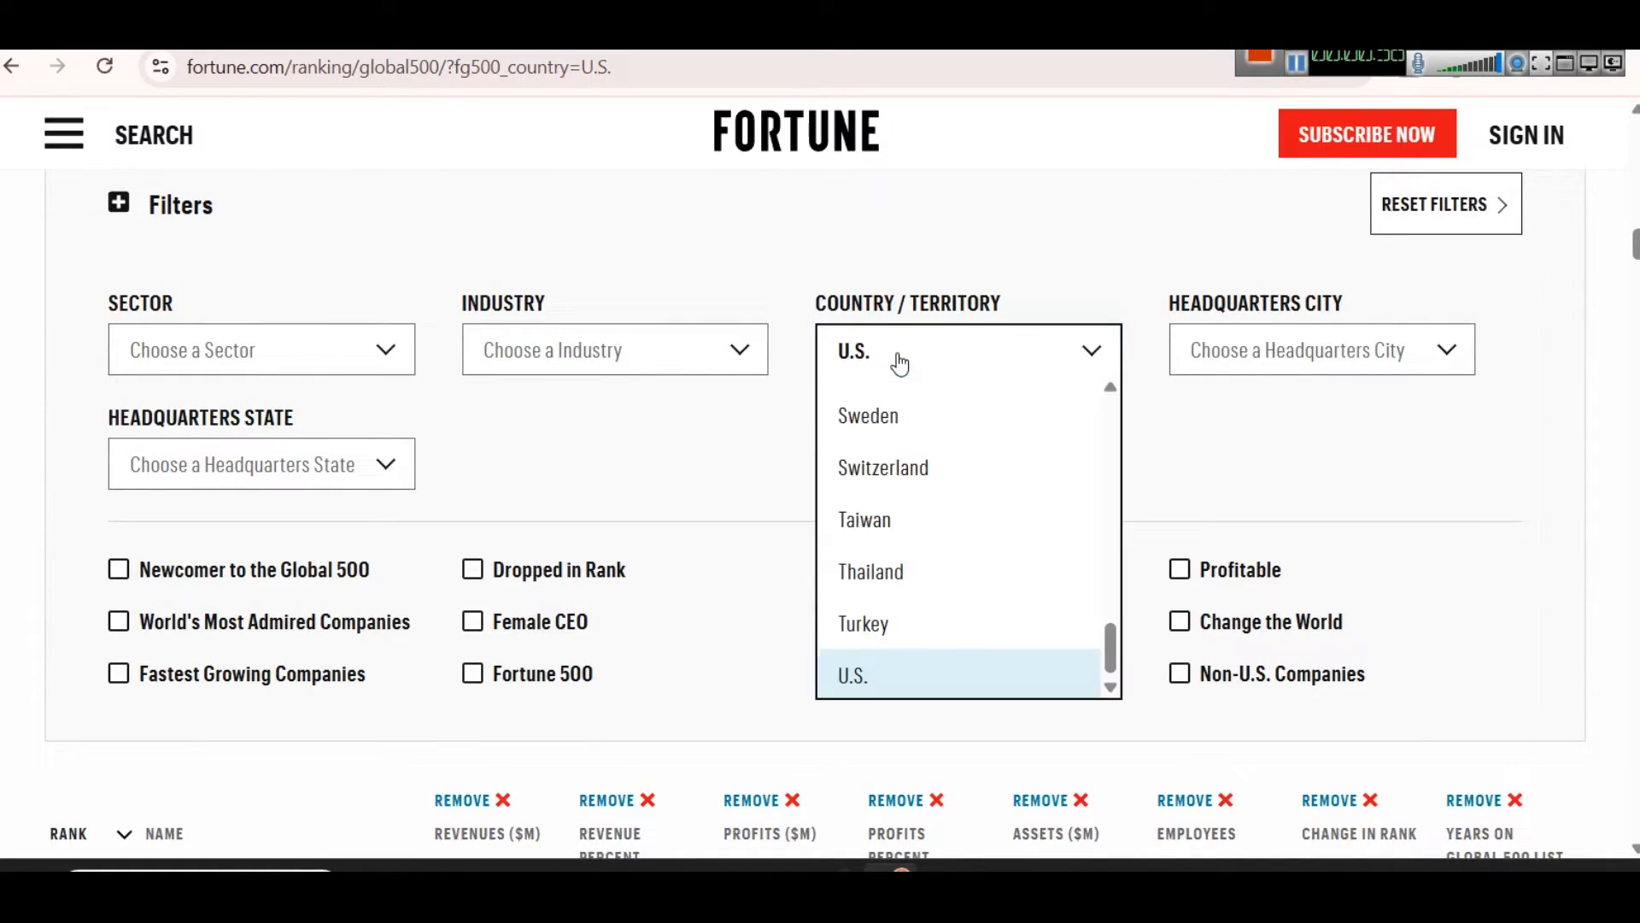
left_click(910, 267)
scroll(864, 475, "down", 6)
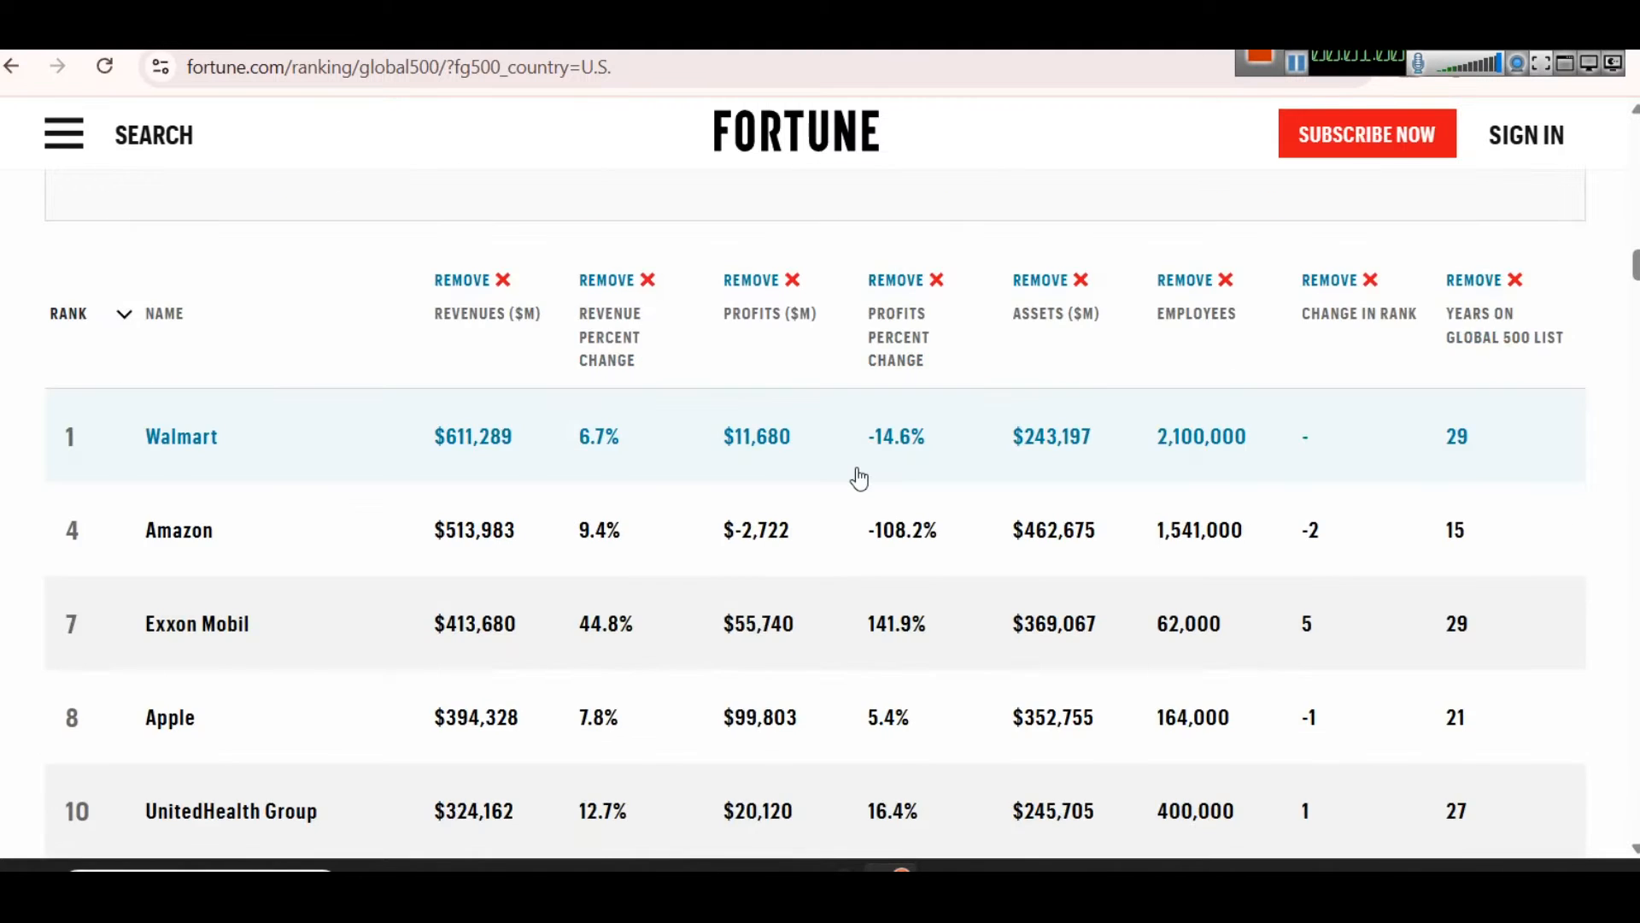
scroll(859, 479, "up", 6)
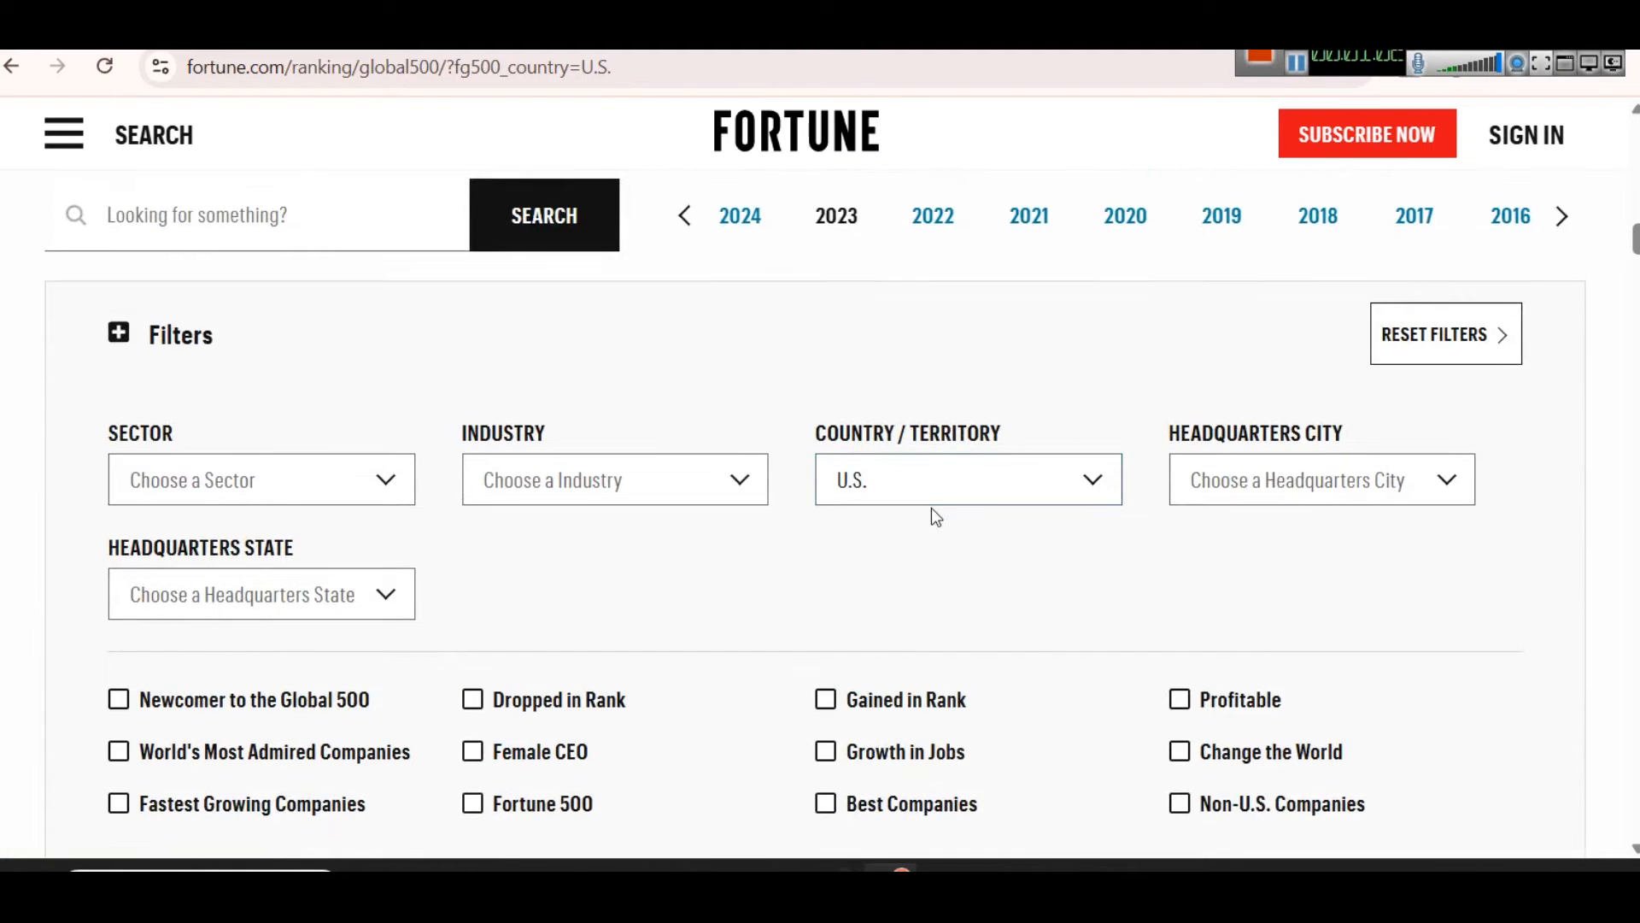
scroll(931, 507, "down", 5)
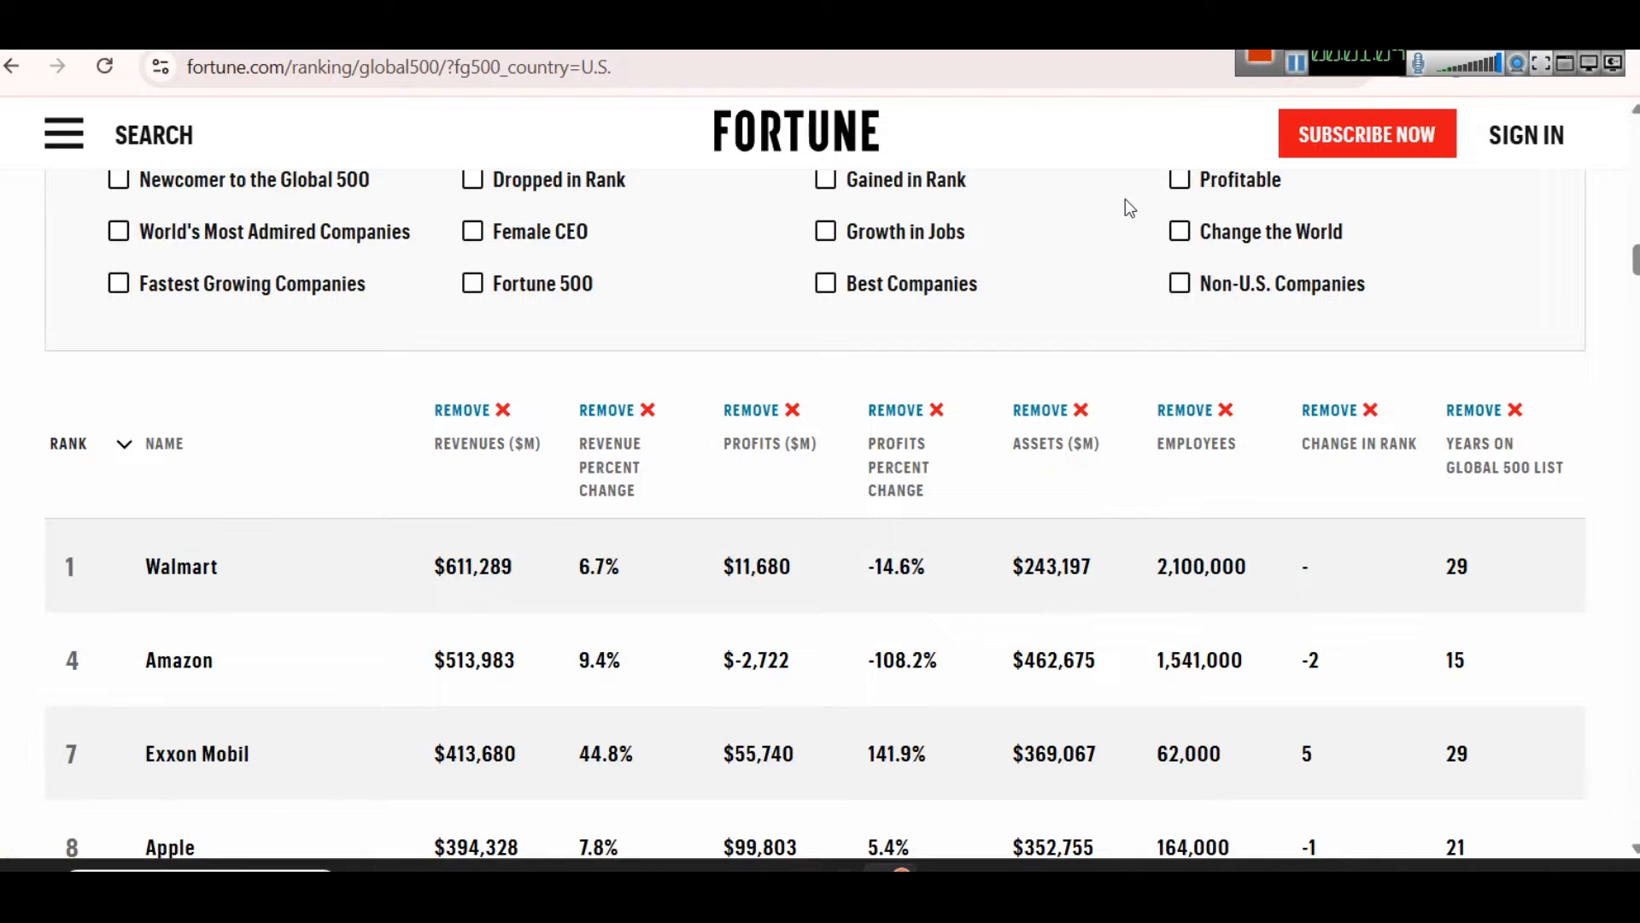
Step: Launch Power BI Desktop from the Windows search and dismiss its start screen to reach a blank report
left_click(947, 870)
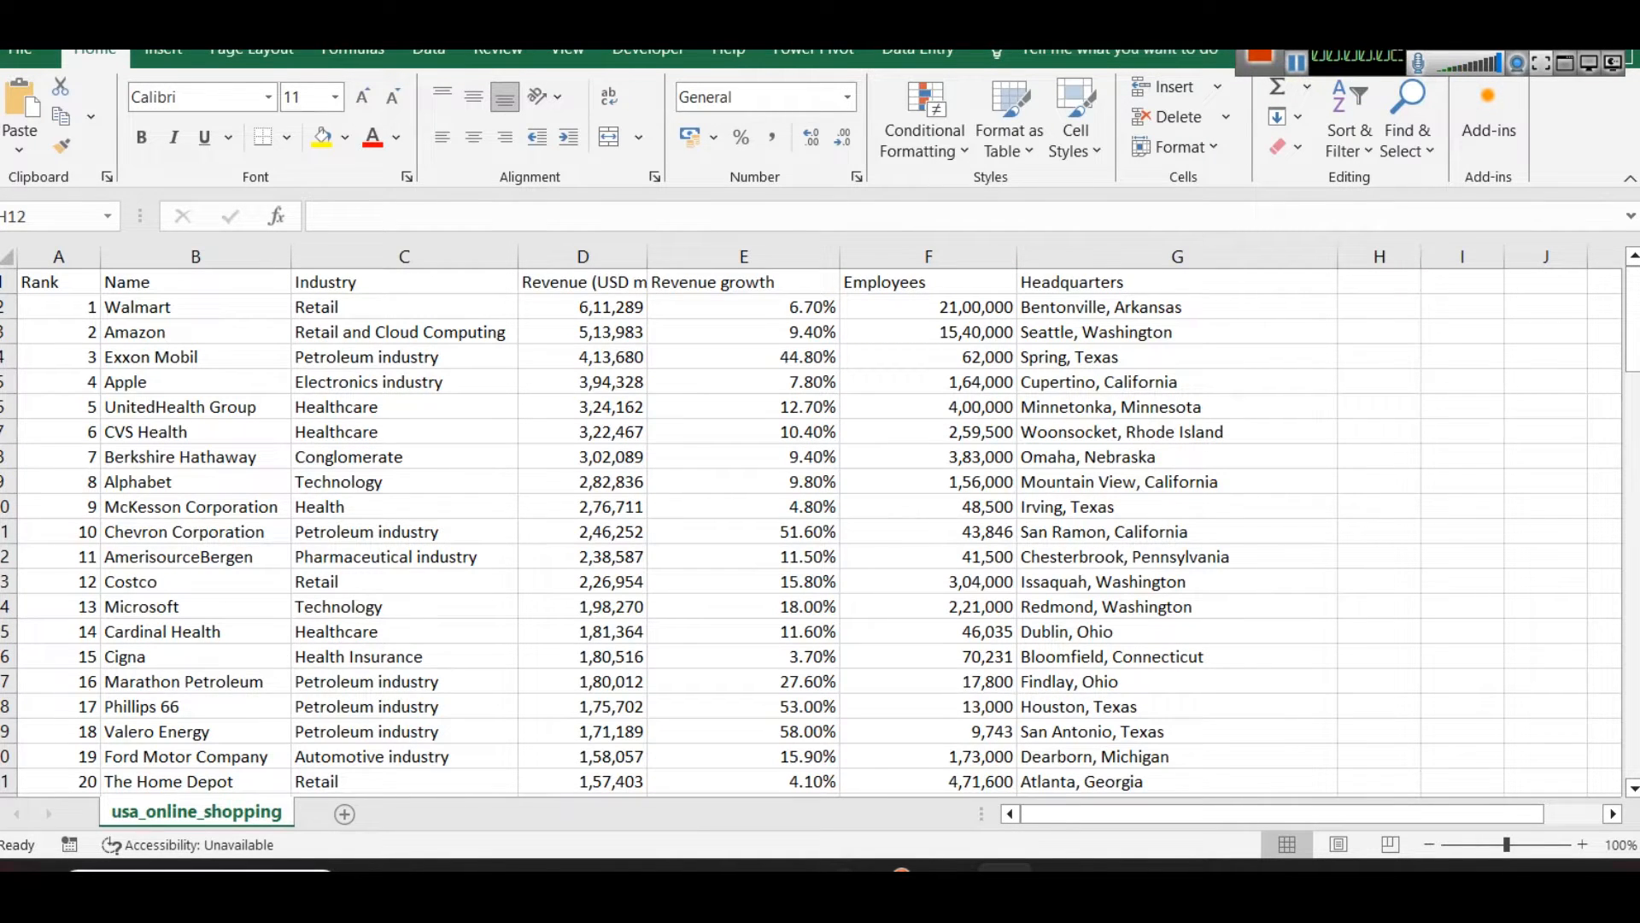
key("super")
type("power")
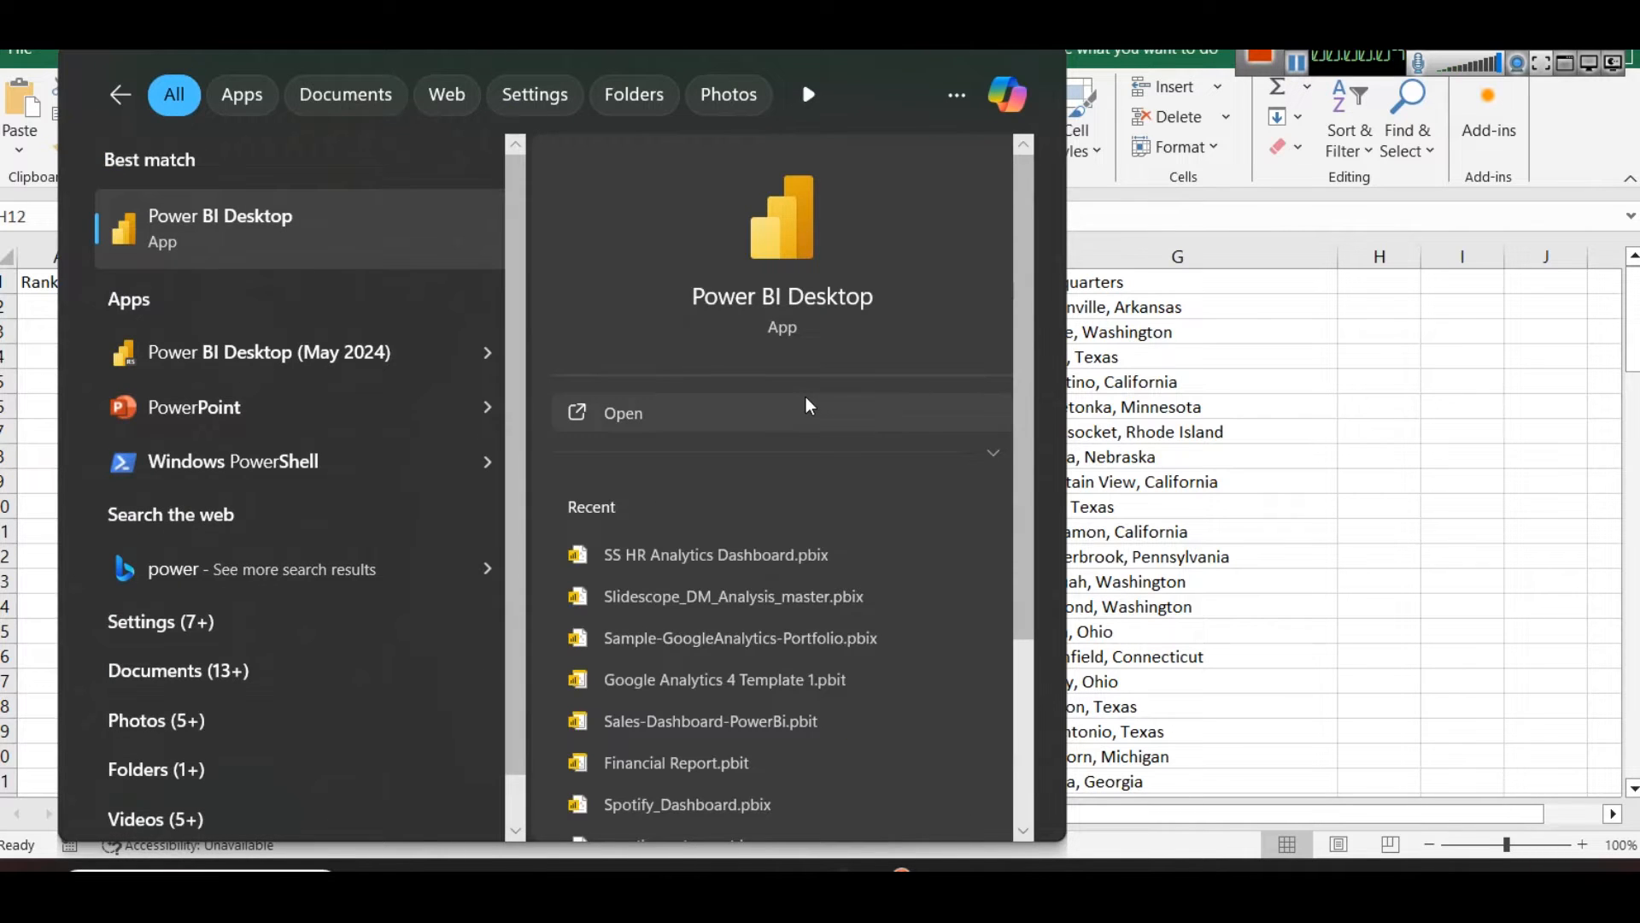
key("Return")
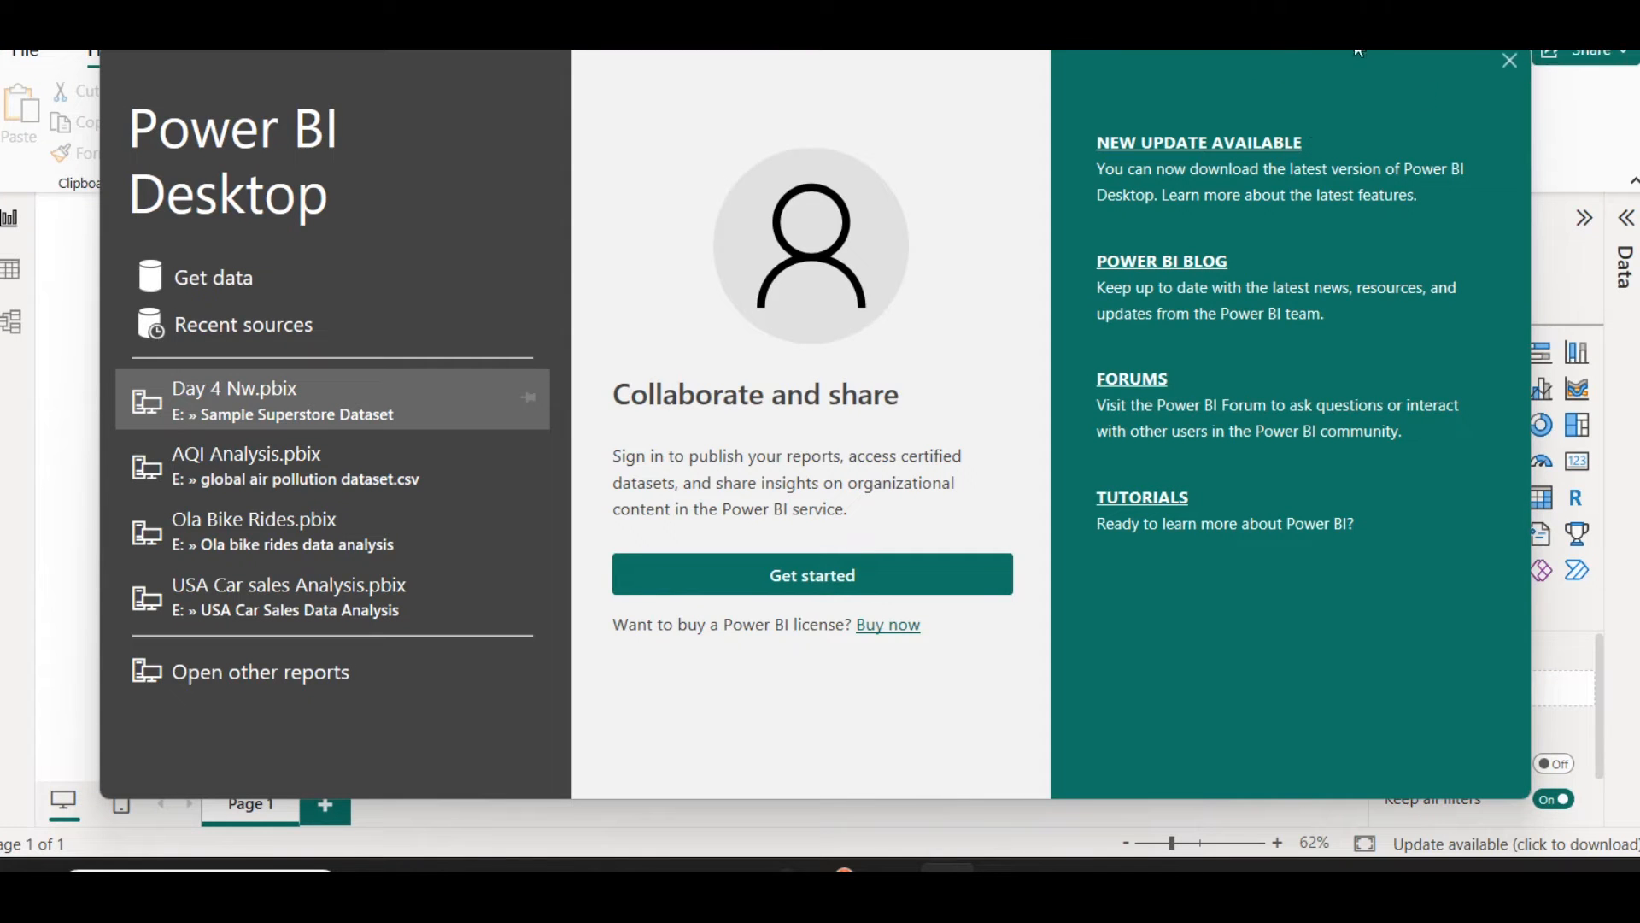
left_click(1507, 61)
Step: Import usa_online_shopping.csv from the USA ecommerce revenue folder on drive E as a Text/CSV source and load it without transforming
left_click(224, 159)
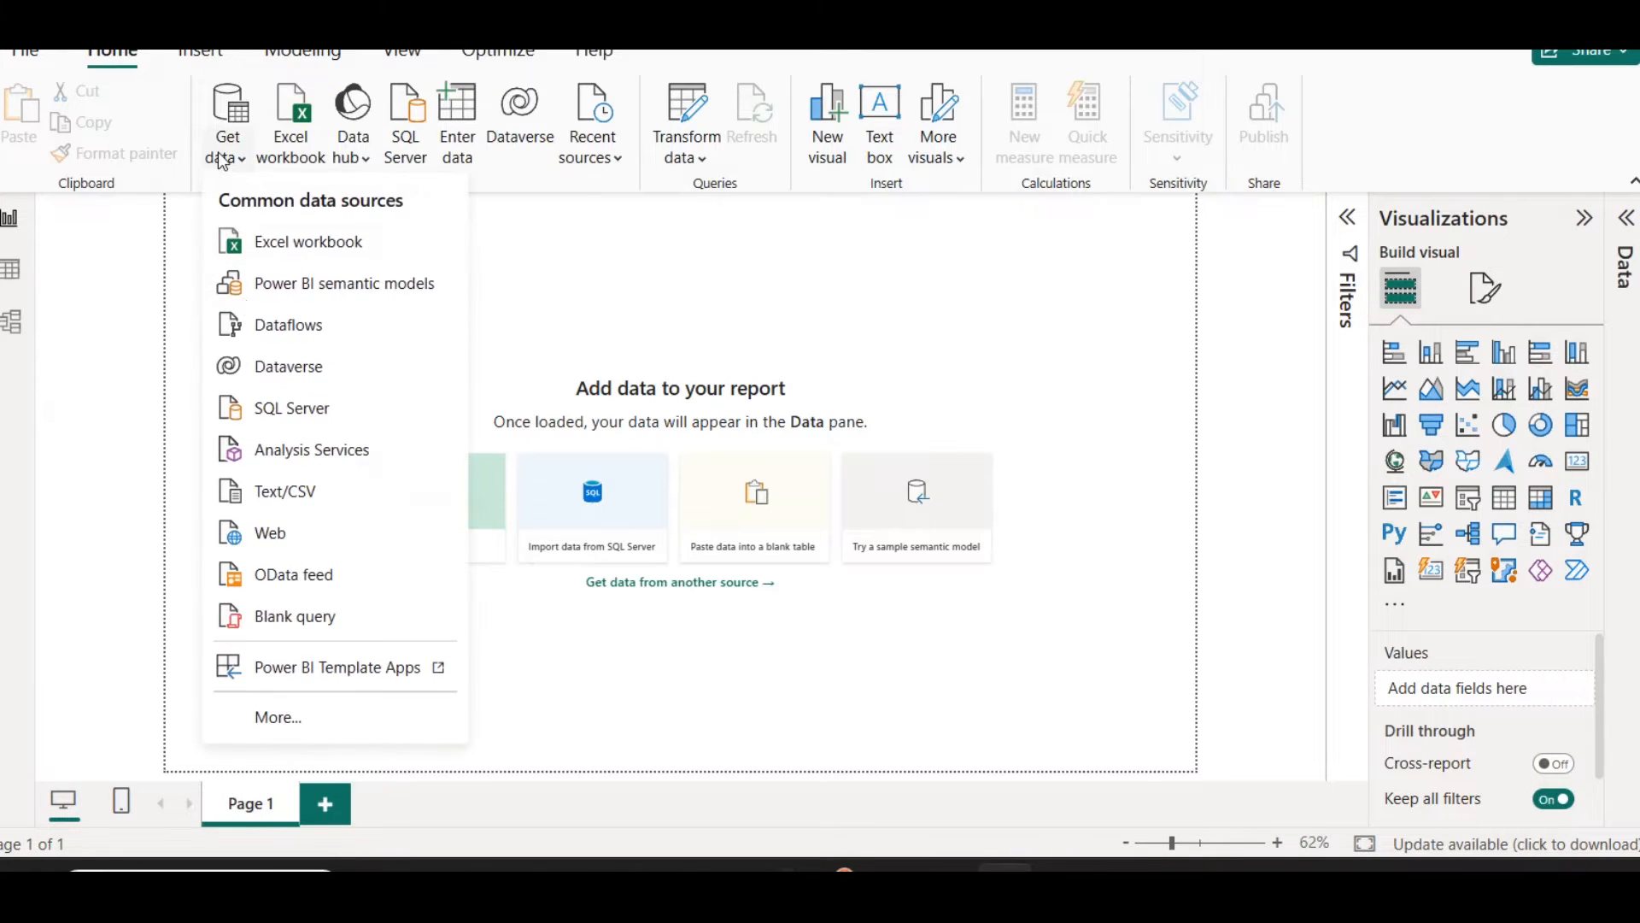
left_click(304, 489)
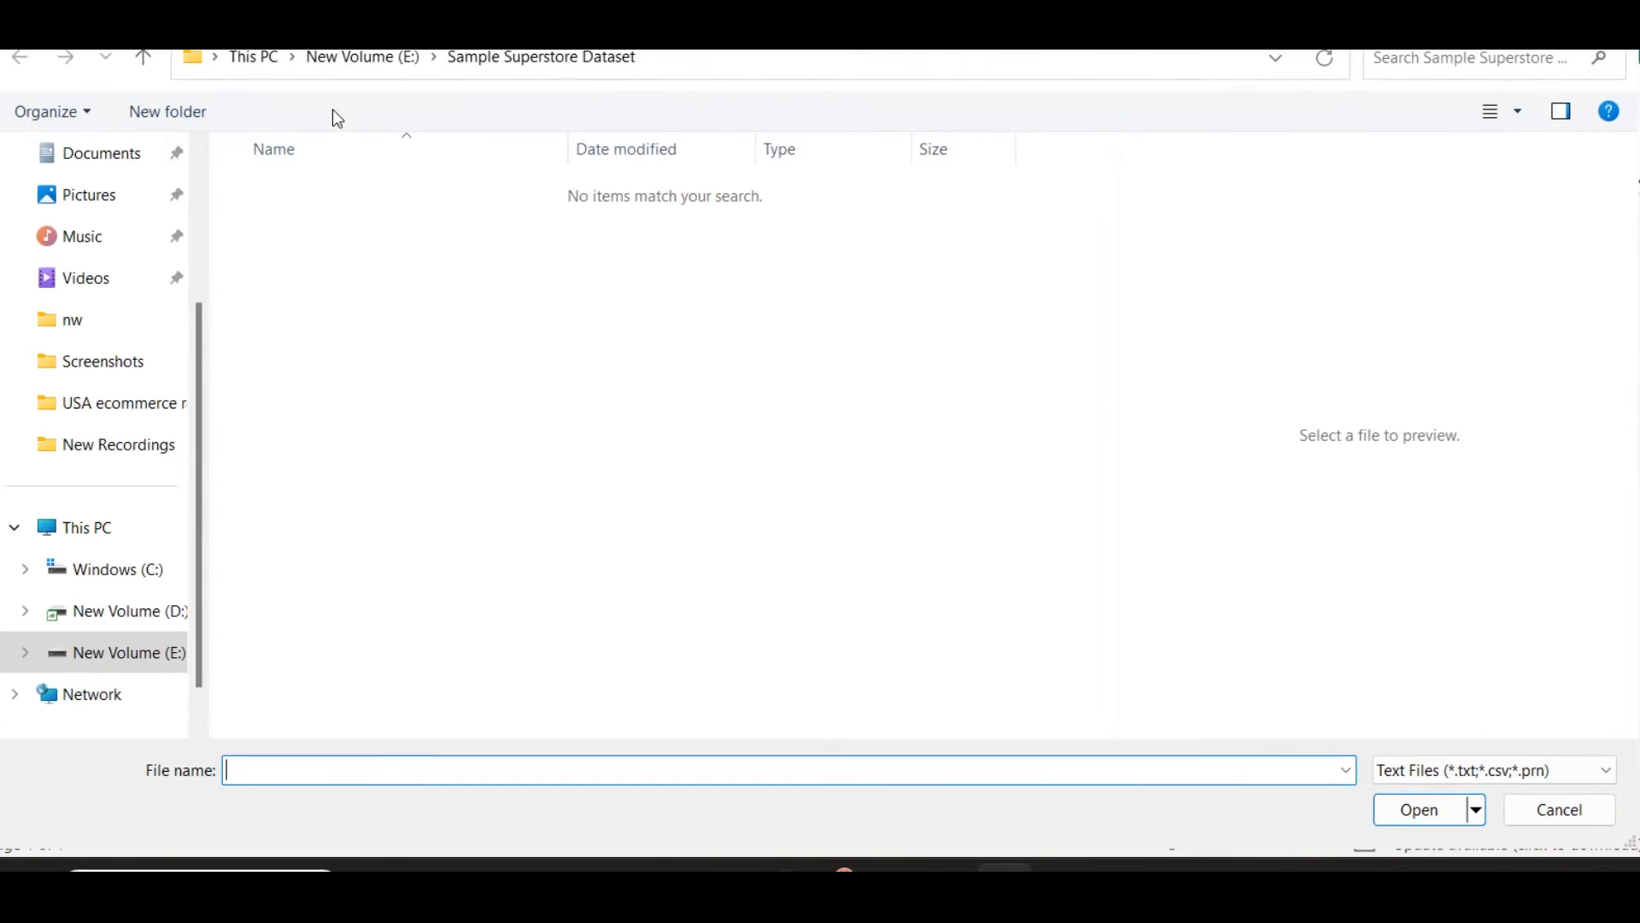
left_click(368, 58)
double_click(279, 208)
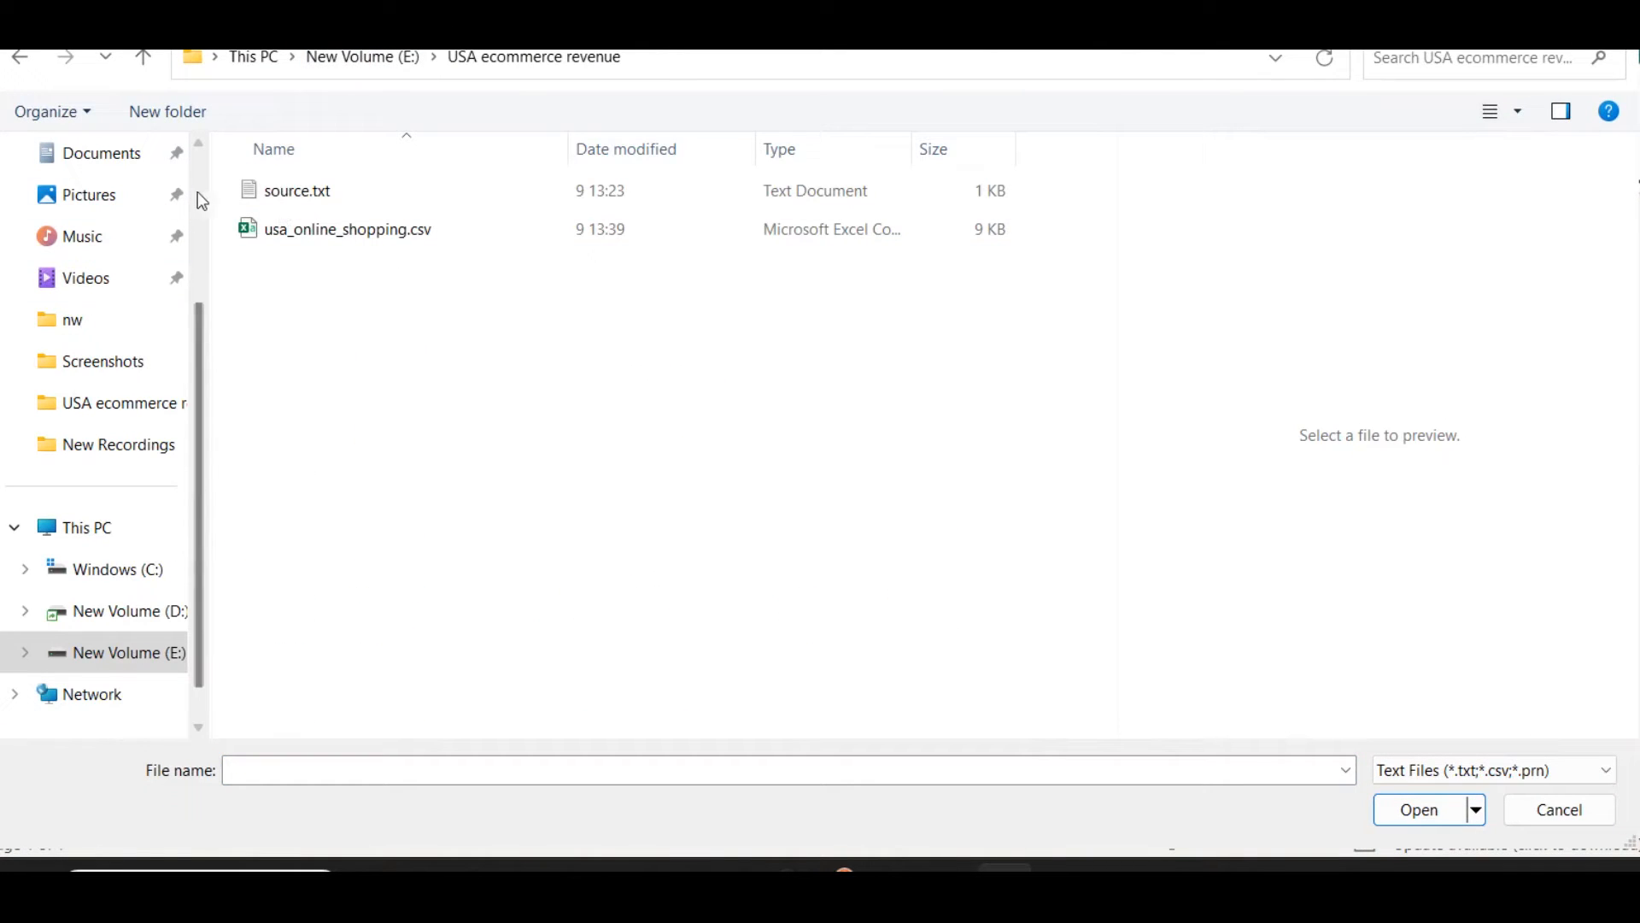
left_click(310, 241)
left_click(313, 247)
left_click(1407, 812)
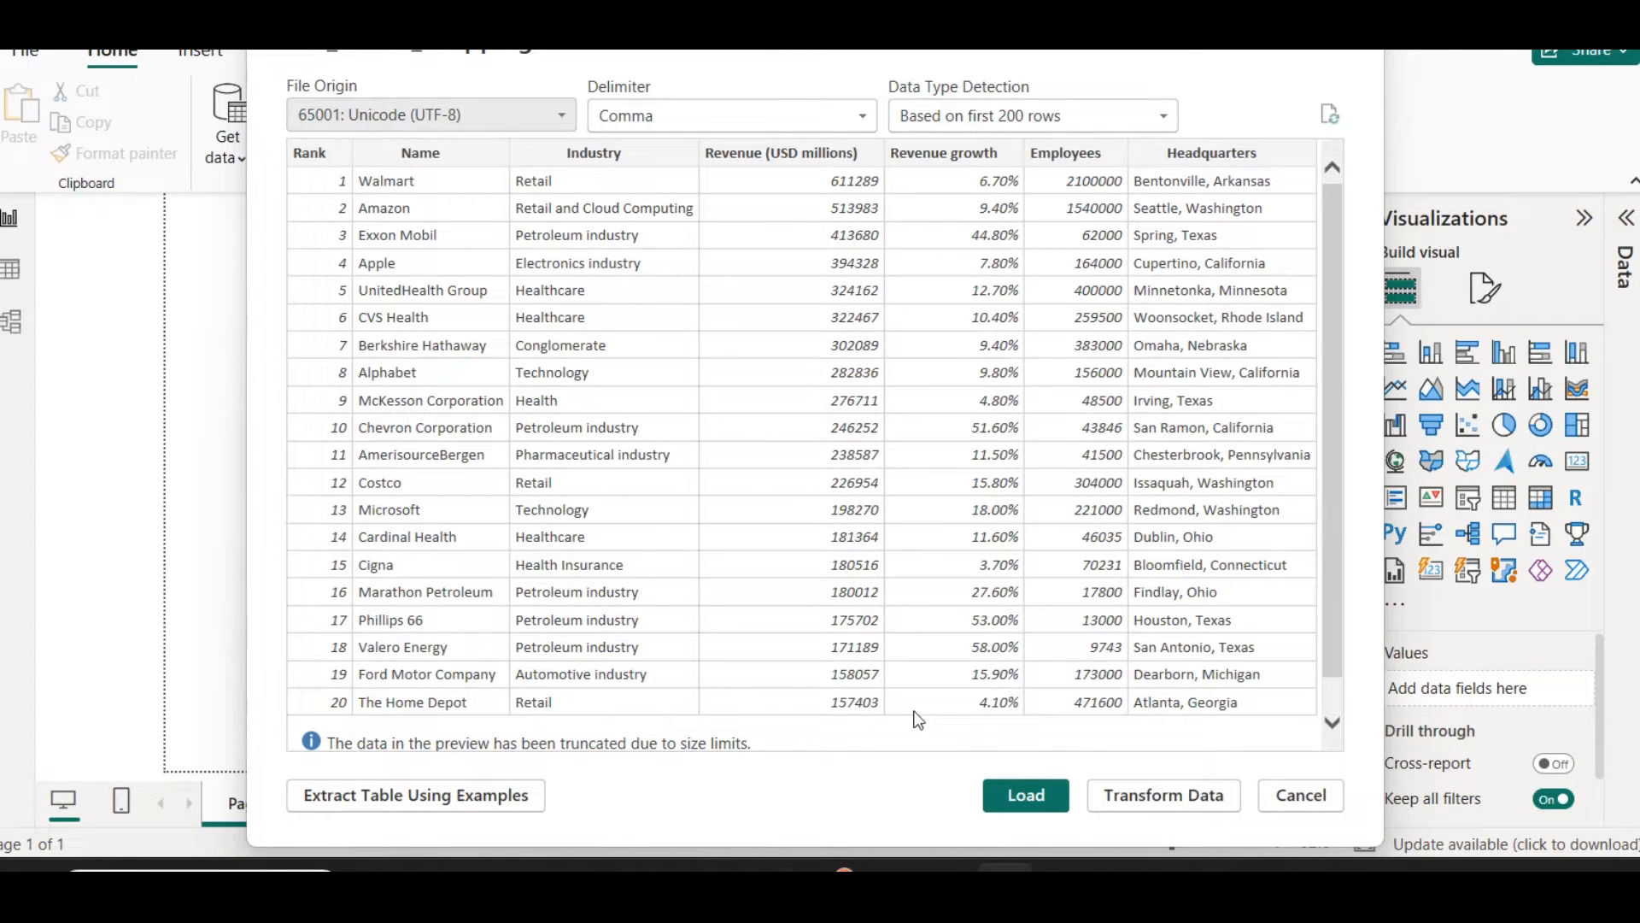
left_click(1025, 797)
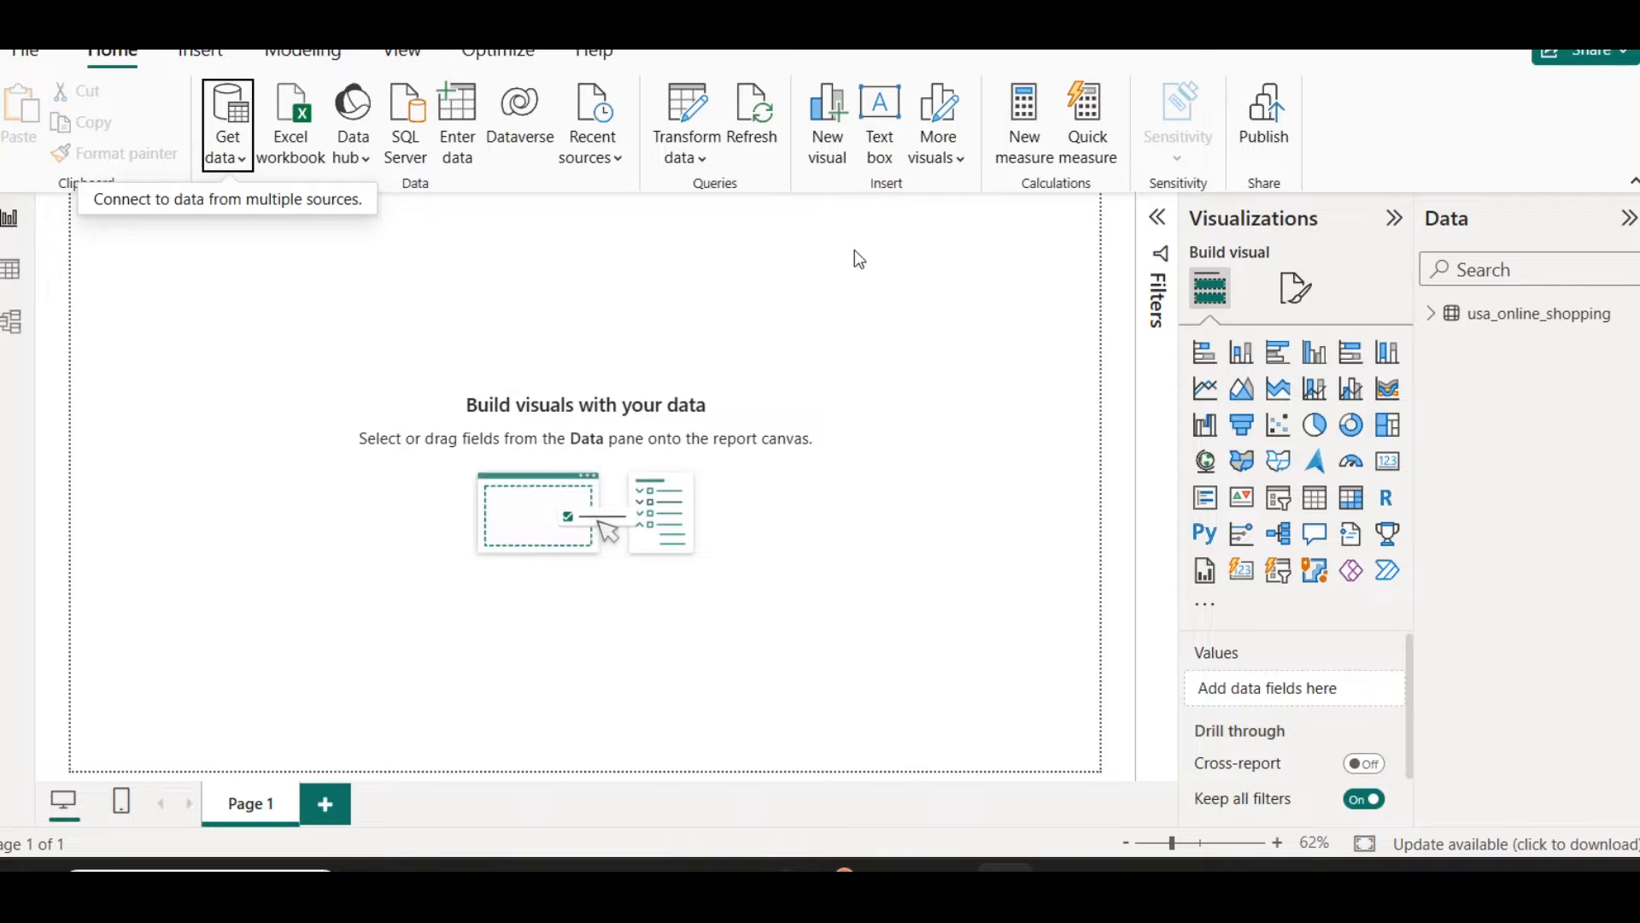
Step: Insert a text box reading "Top U.S. eCommerce Companies by Revenue" and resize it into a wide, short title banner atop the page
left_click(880, 104)
type("Top U.S. eCommerce Companies by Revenue")
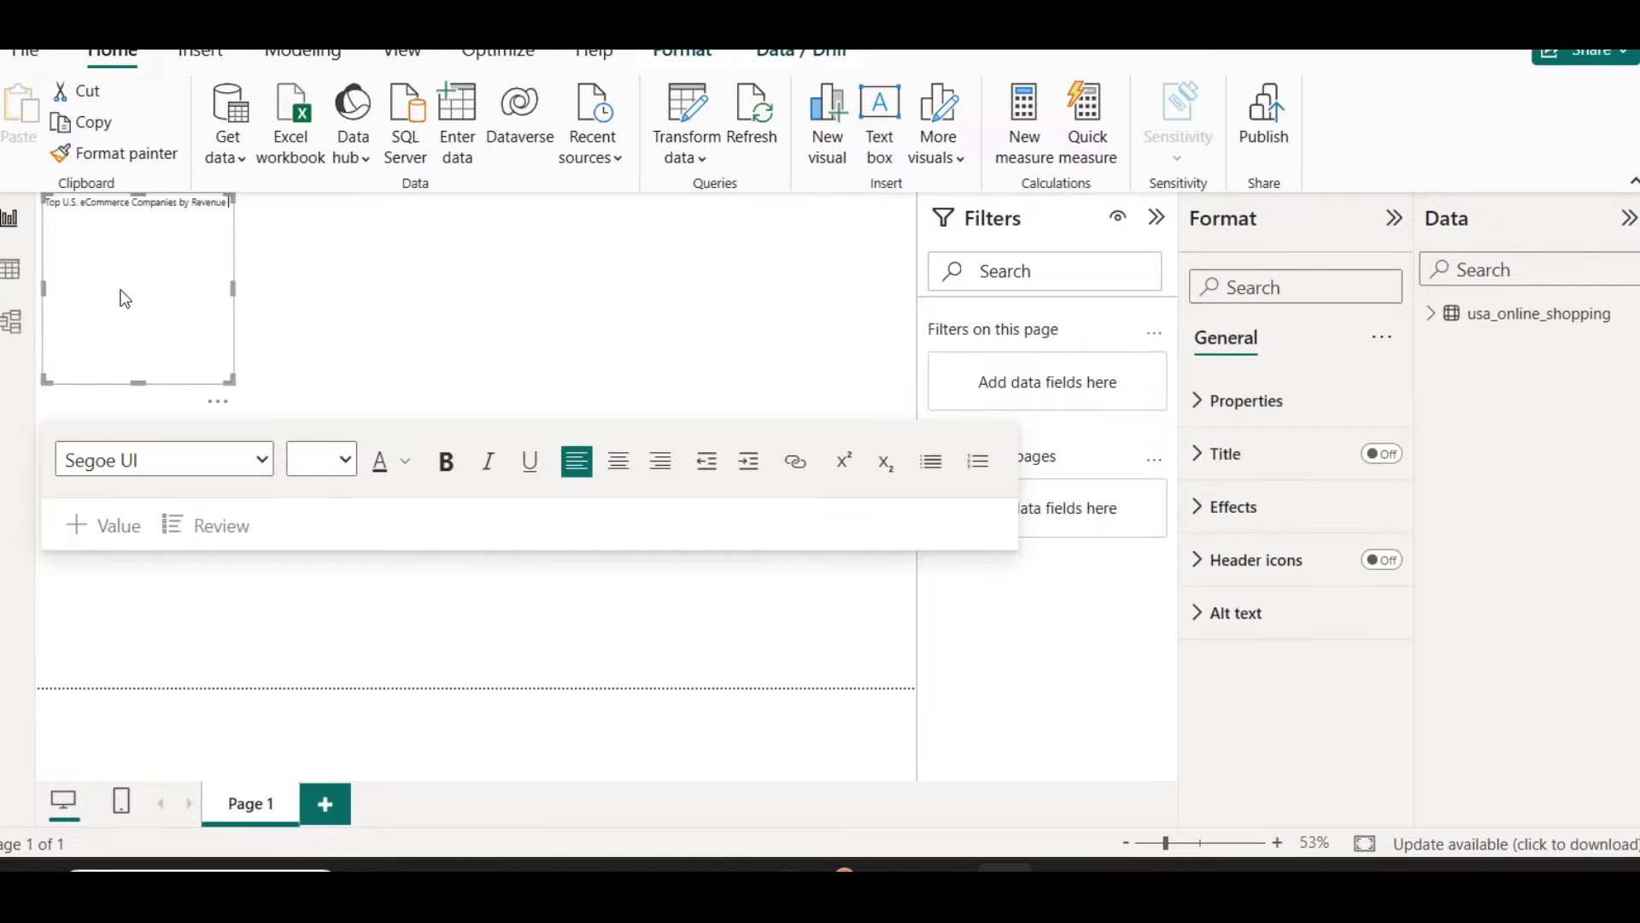
left_click_drag(279, 289, 752, 288)
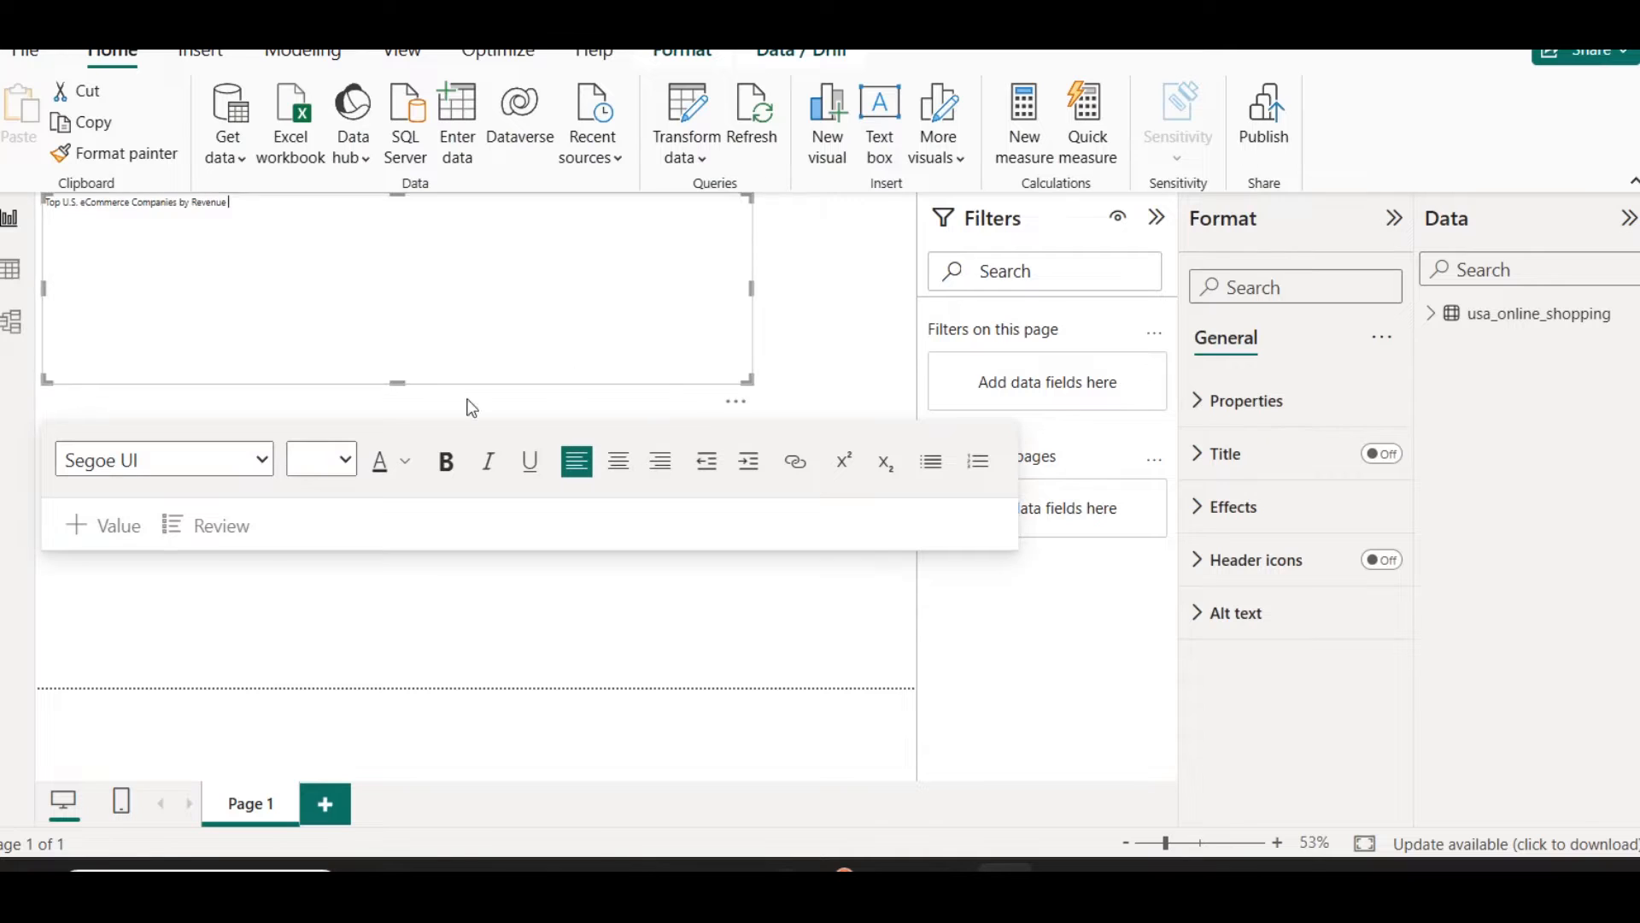
left_click_drag(394, 380, 417, 264)
left_click(1156, 217)
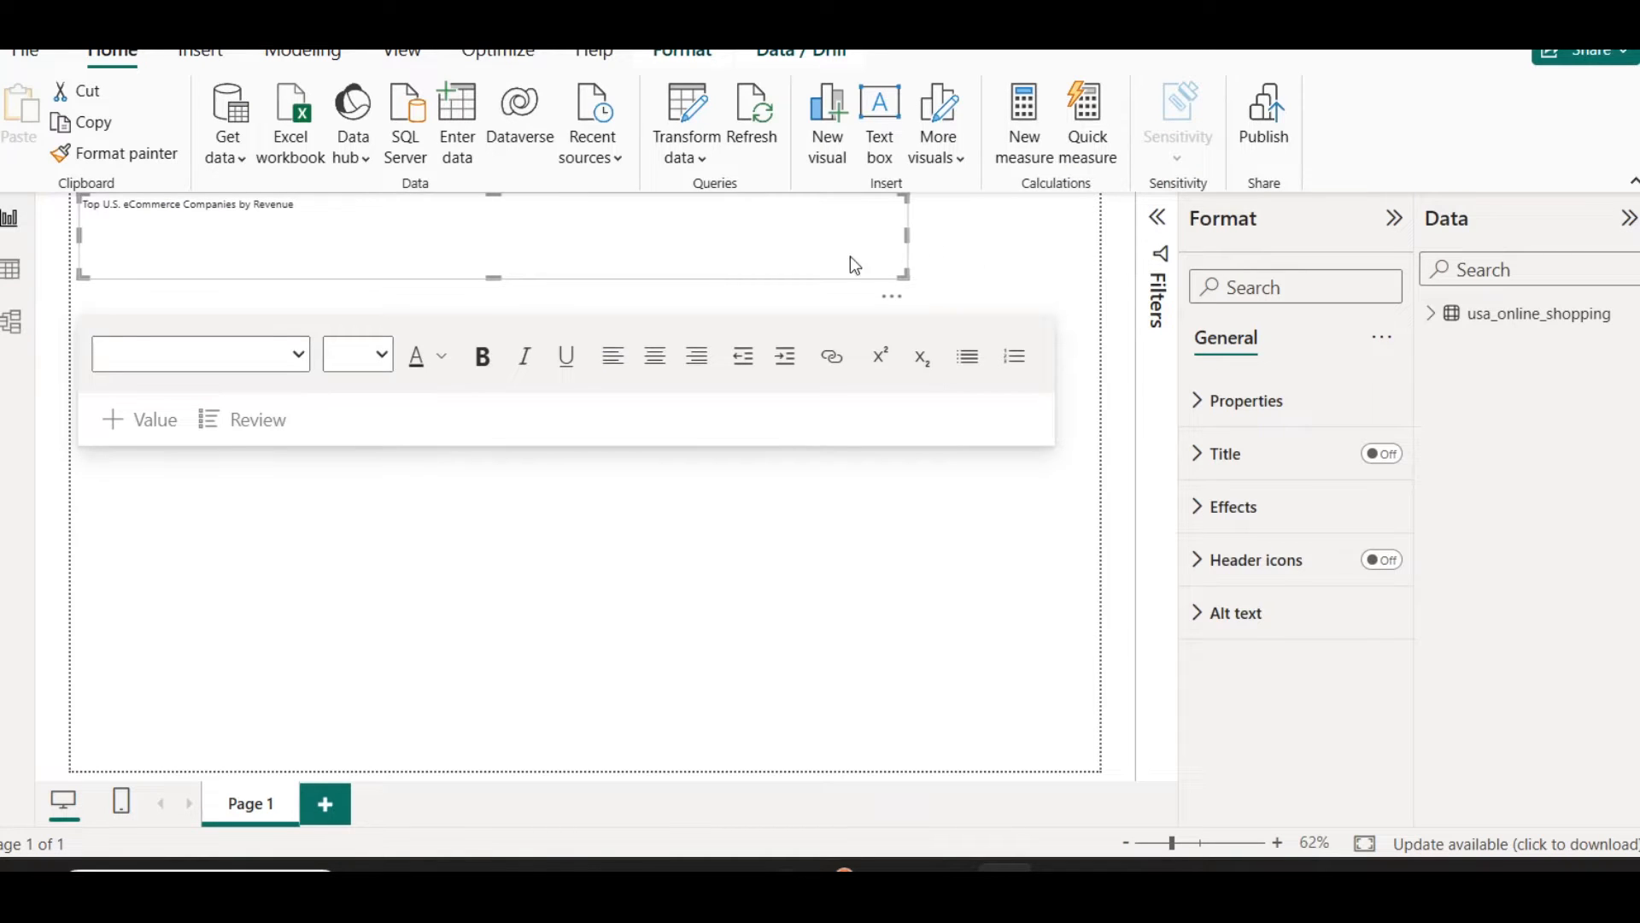
Step: Shorten the title banner to a height of 79 and format its text as 28-point, bold and centred
left_click_drag(495, 278, 495, 255)
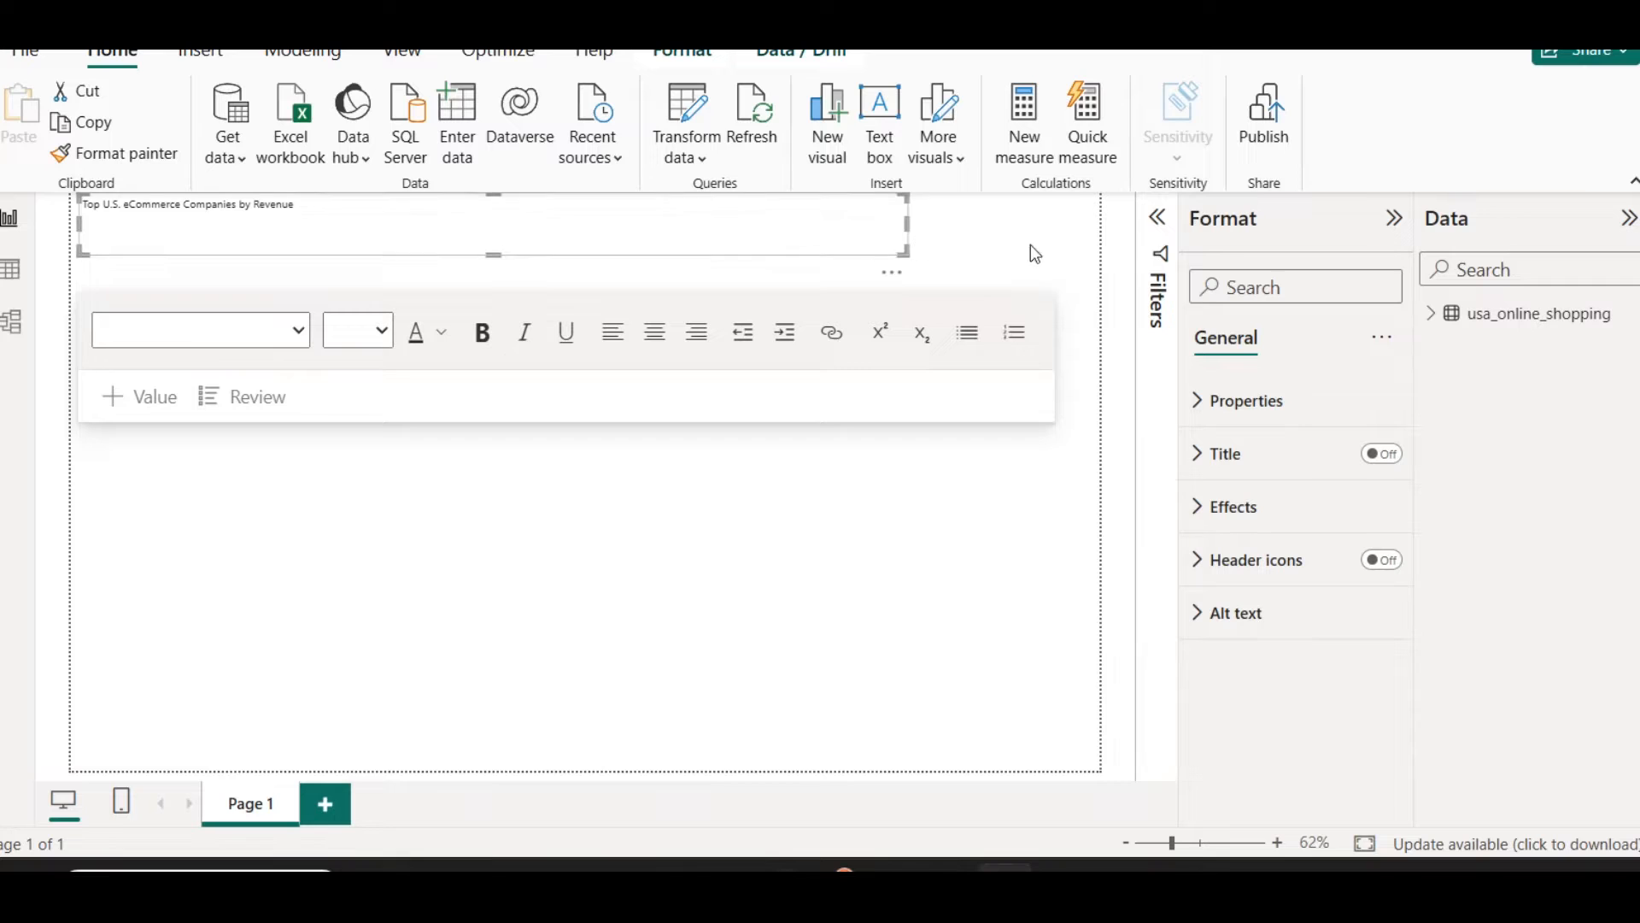
left_click(324, 222)
key("ctrl+a")
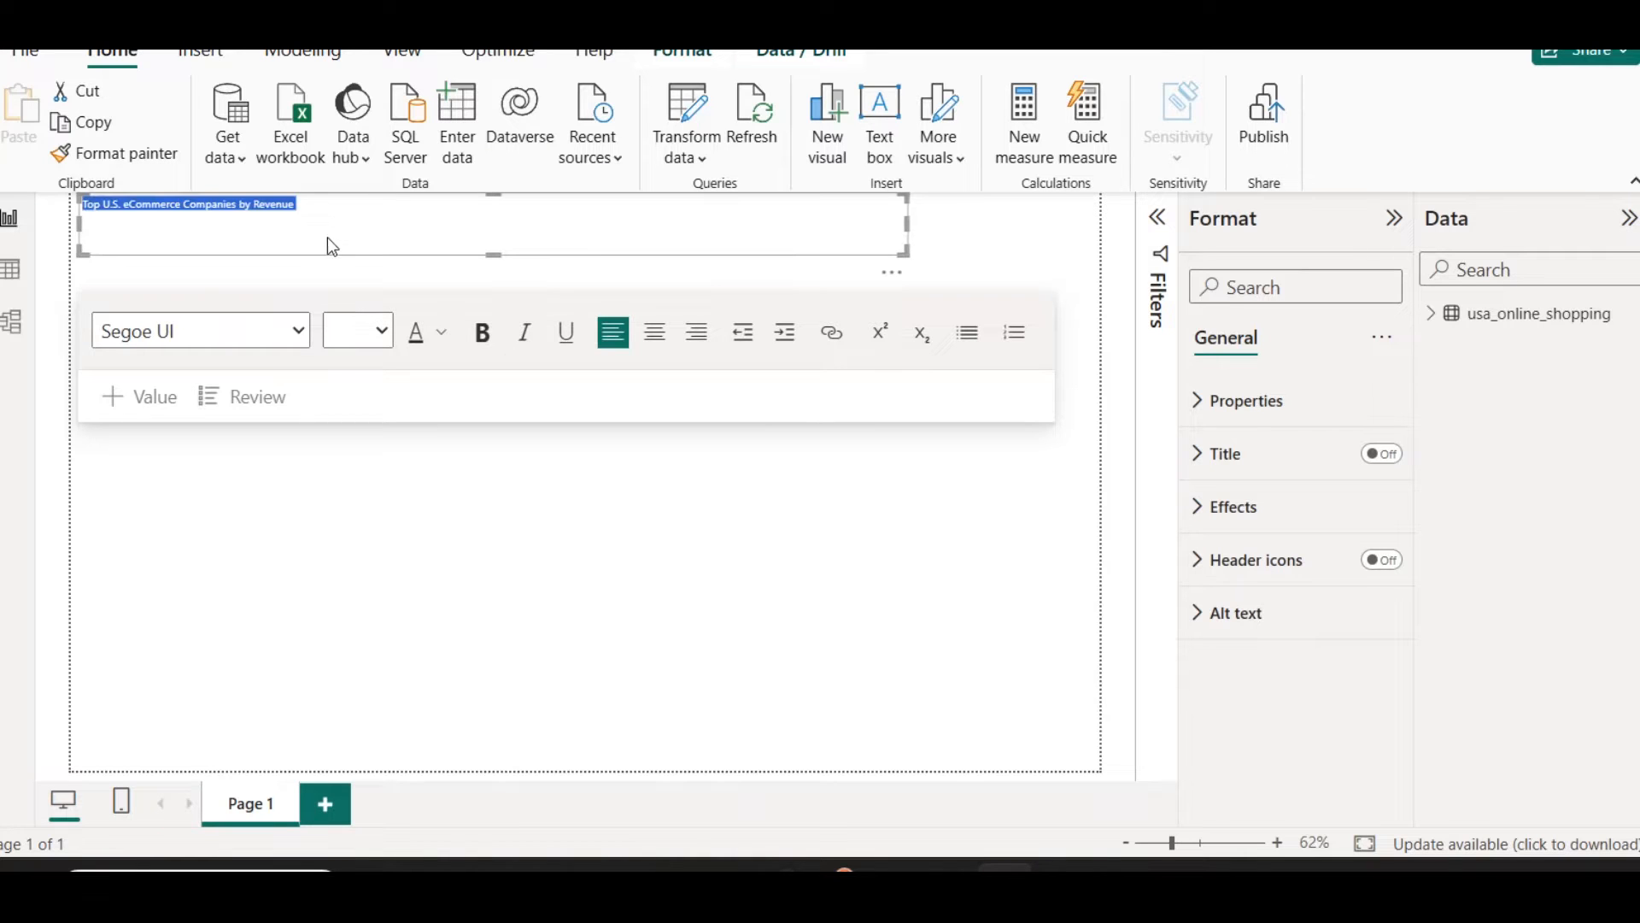
left_click(373, 340)
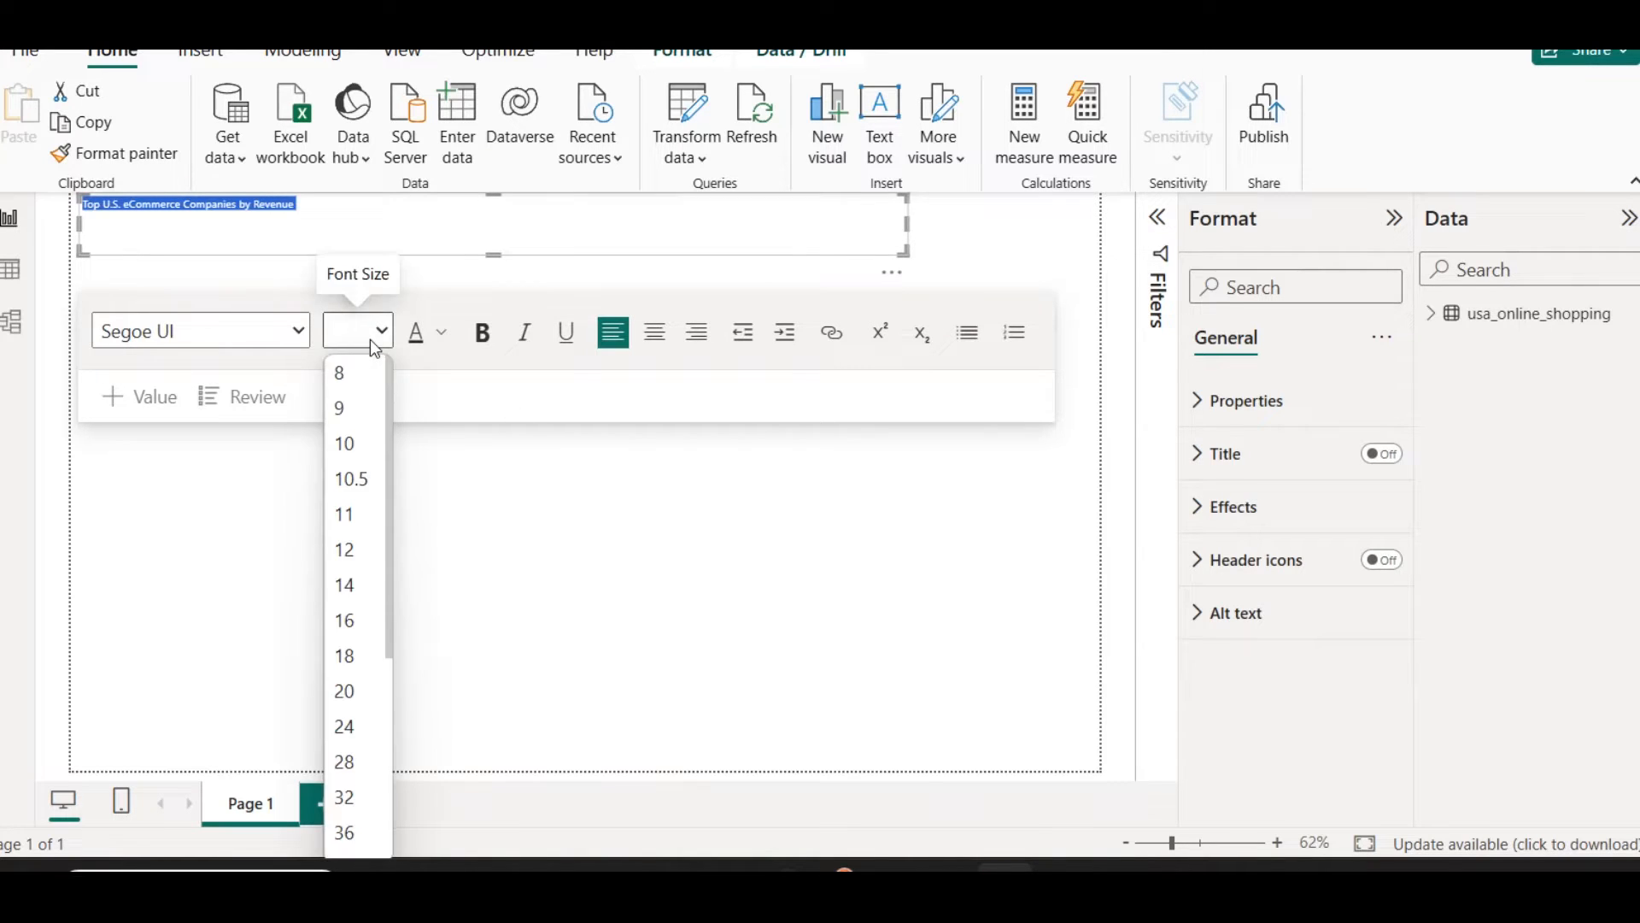
left_click(344, 740)
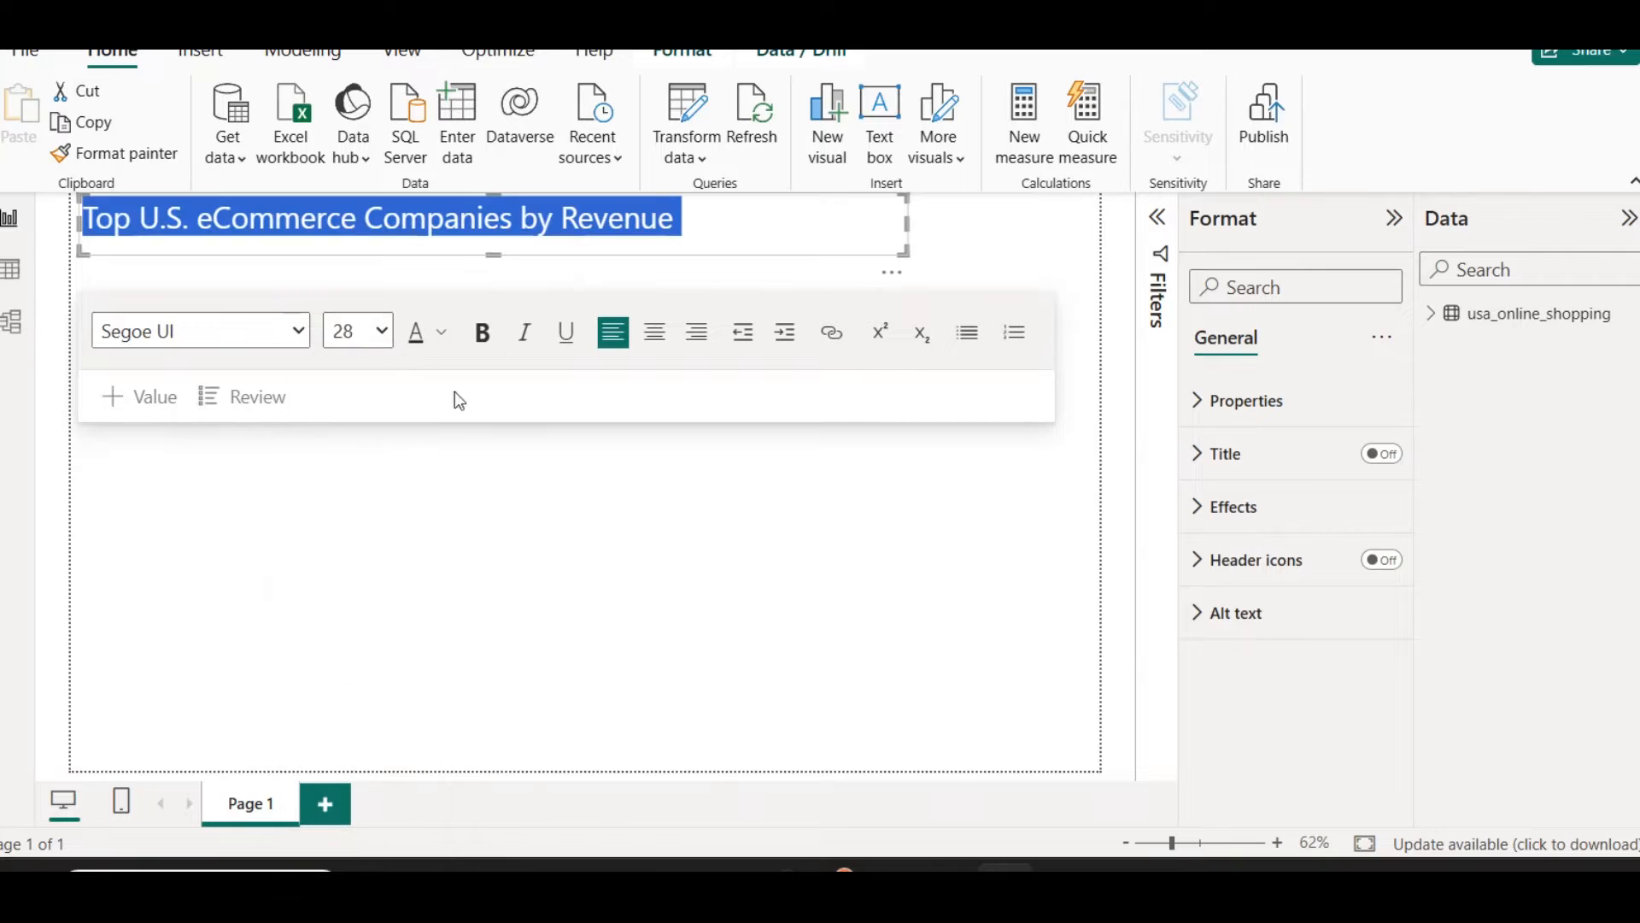
left_click(478, 344)
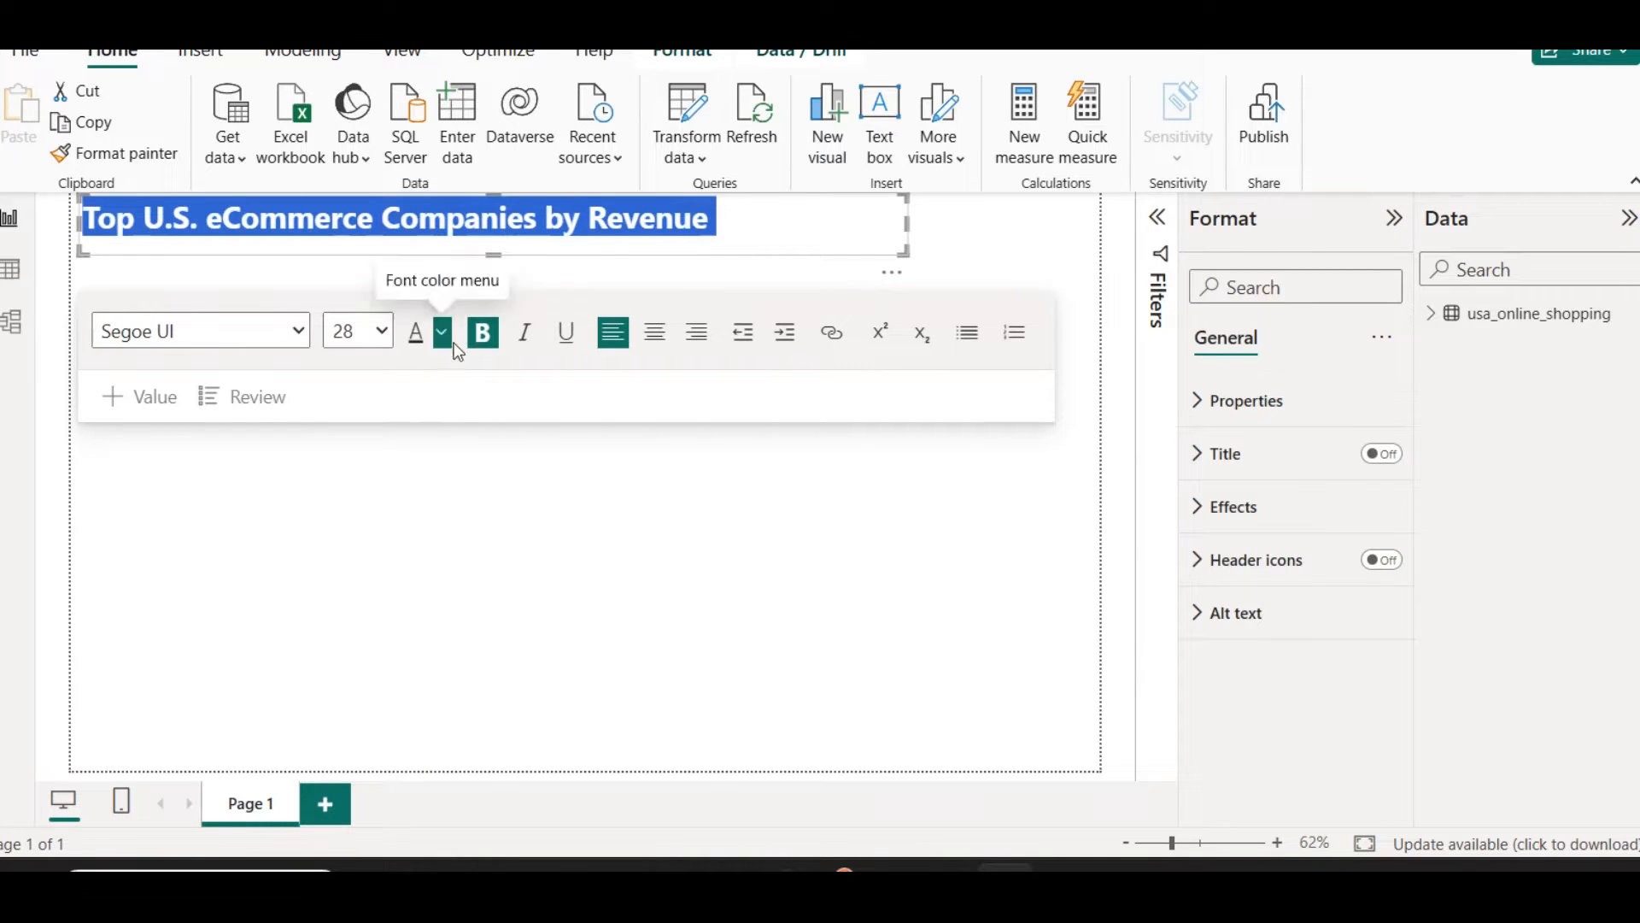
left_click(663, 346)
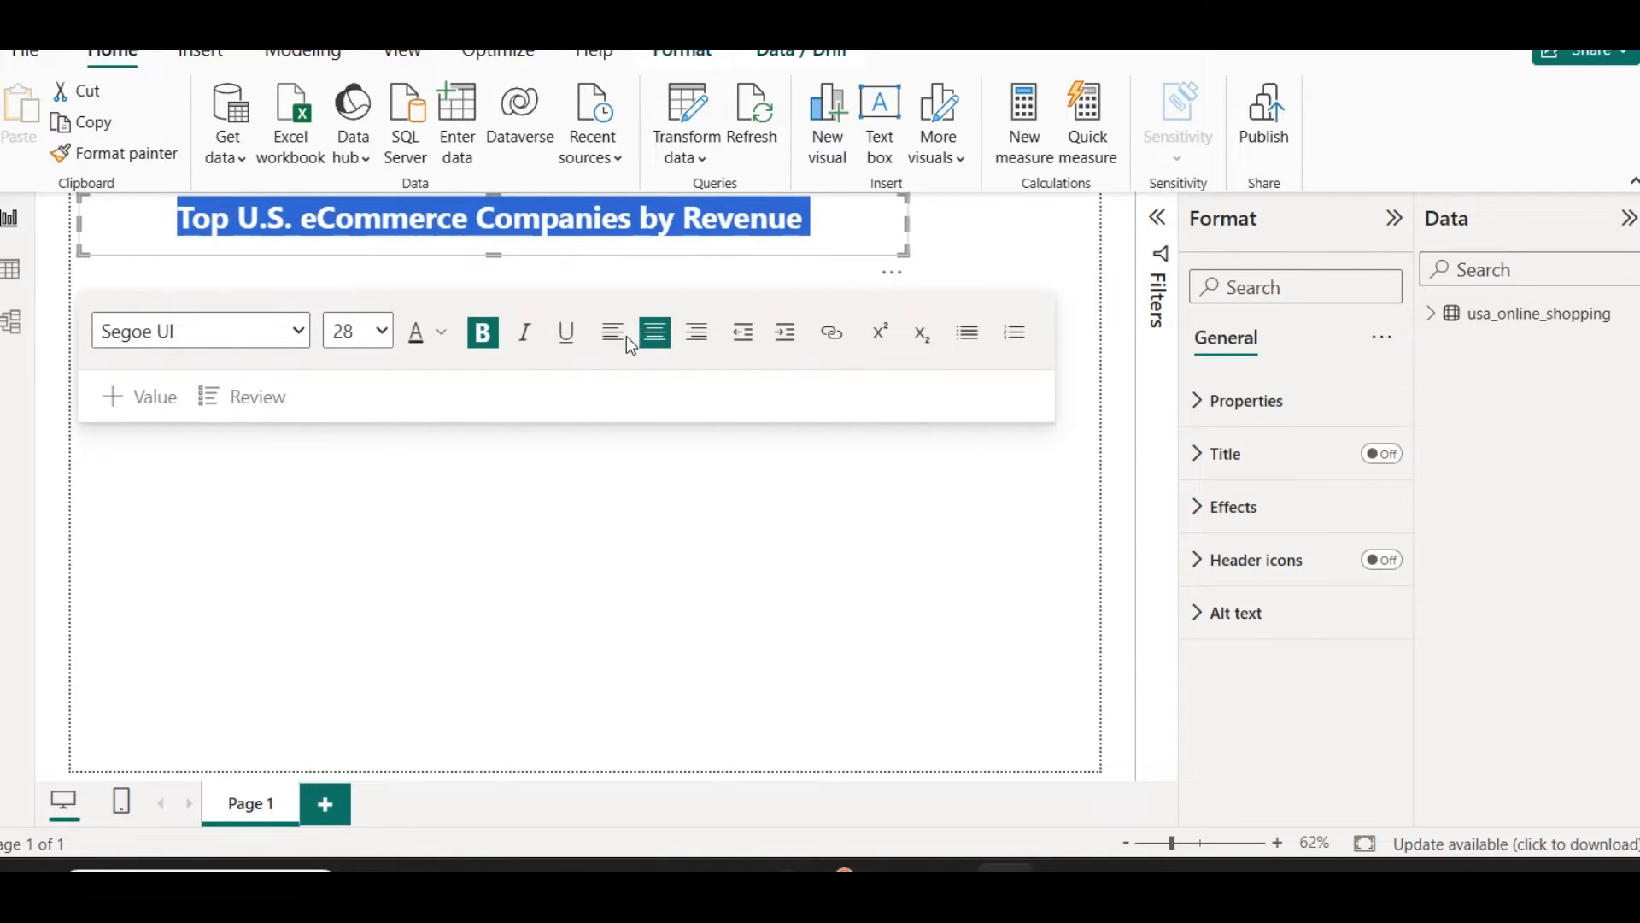
Step: Colour the title text dark blue using #094780, Theme color 1, 50% darker
left_click(442, 338)
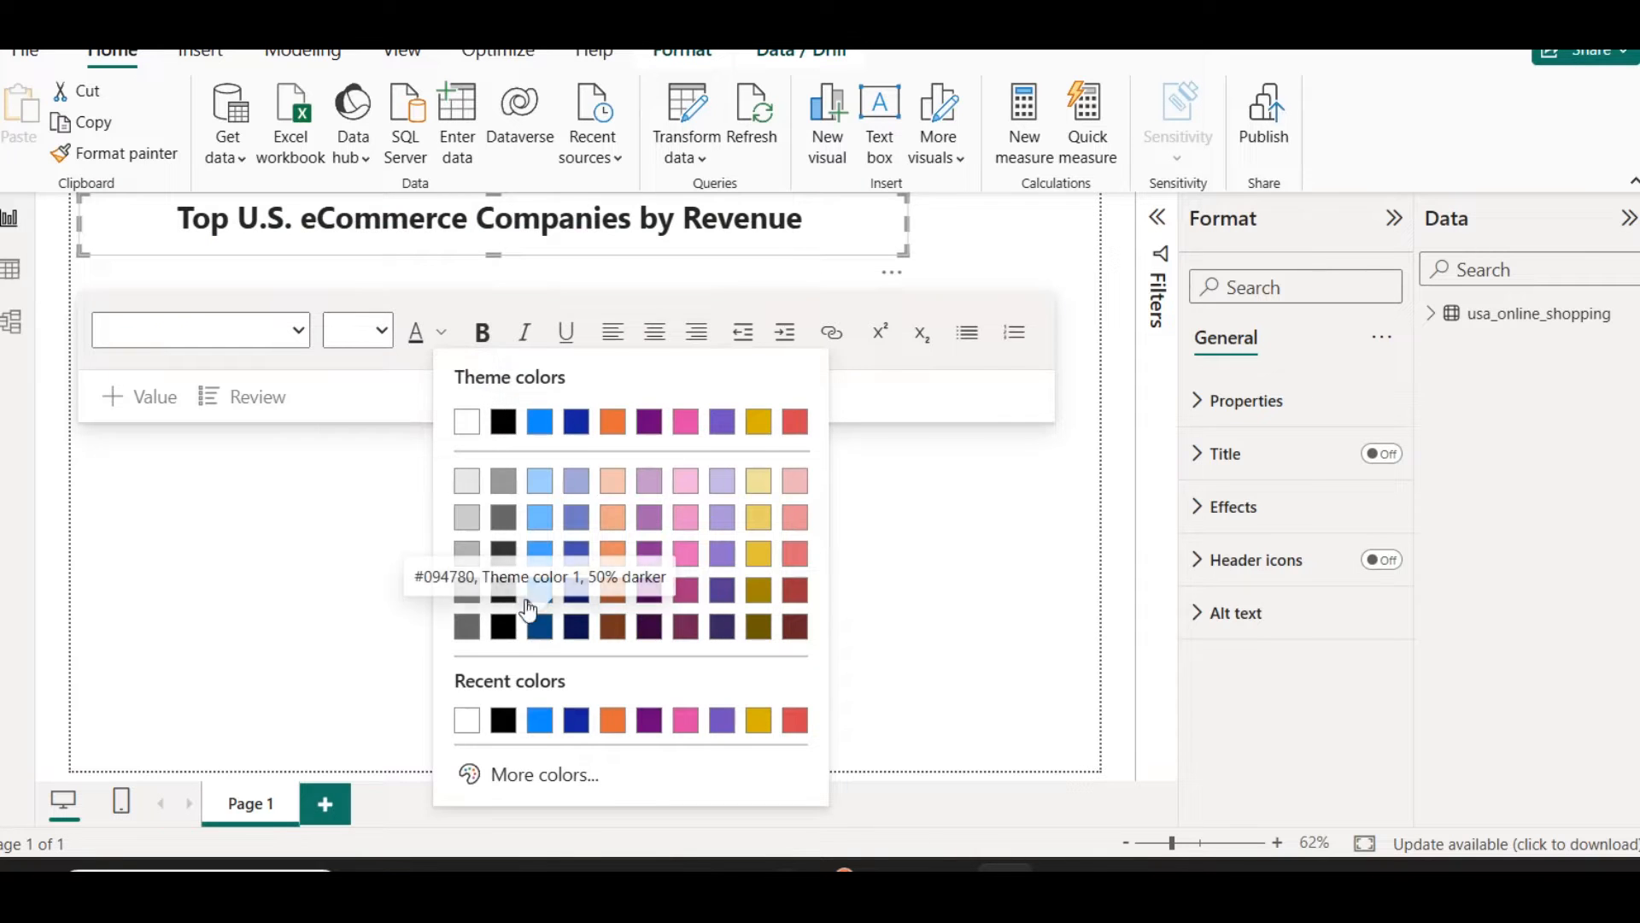
triple_click(504, 220)
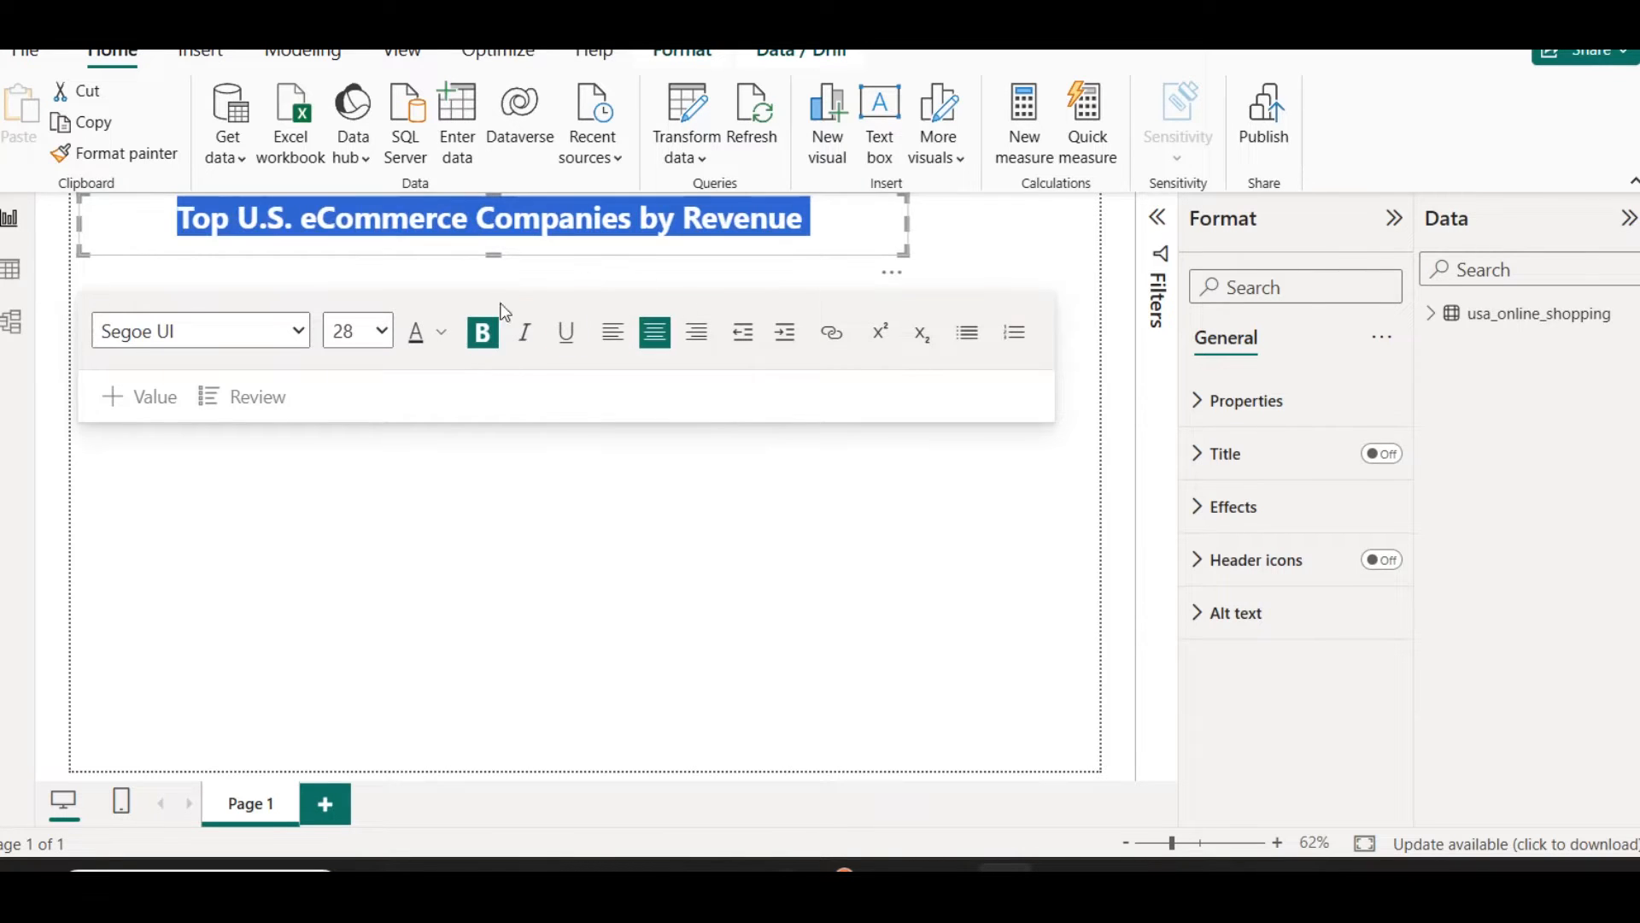
left_click(442, 331)
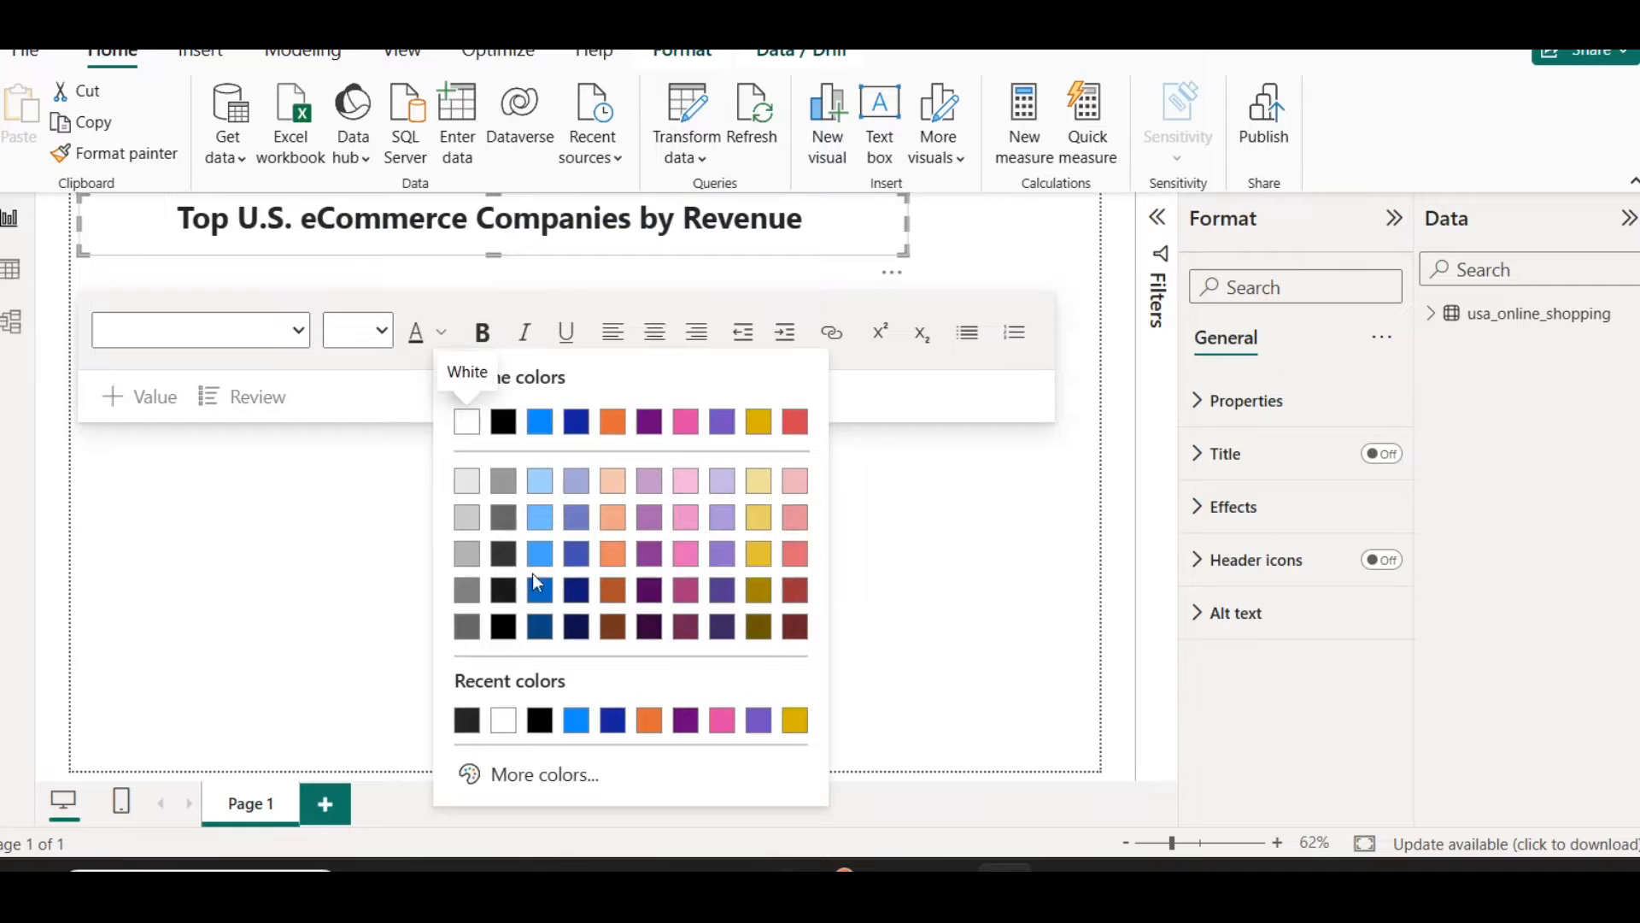
left_click(539, 627)
left_click(740, 220)
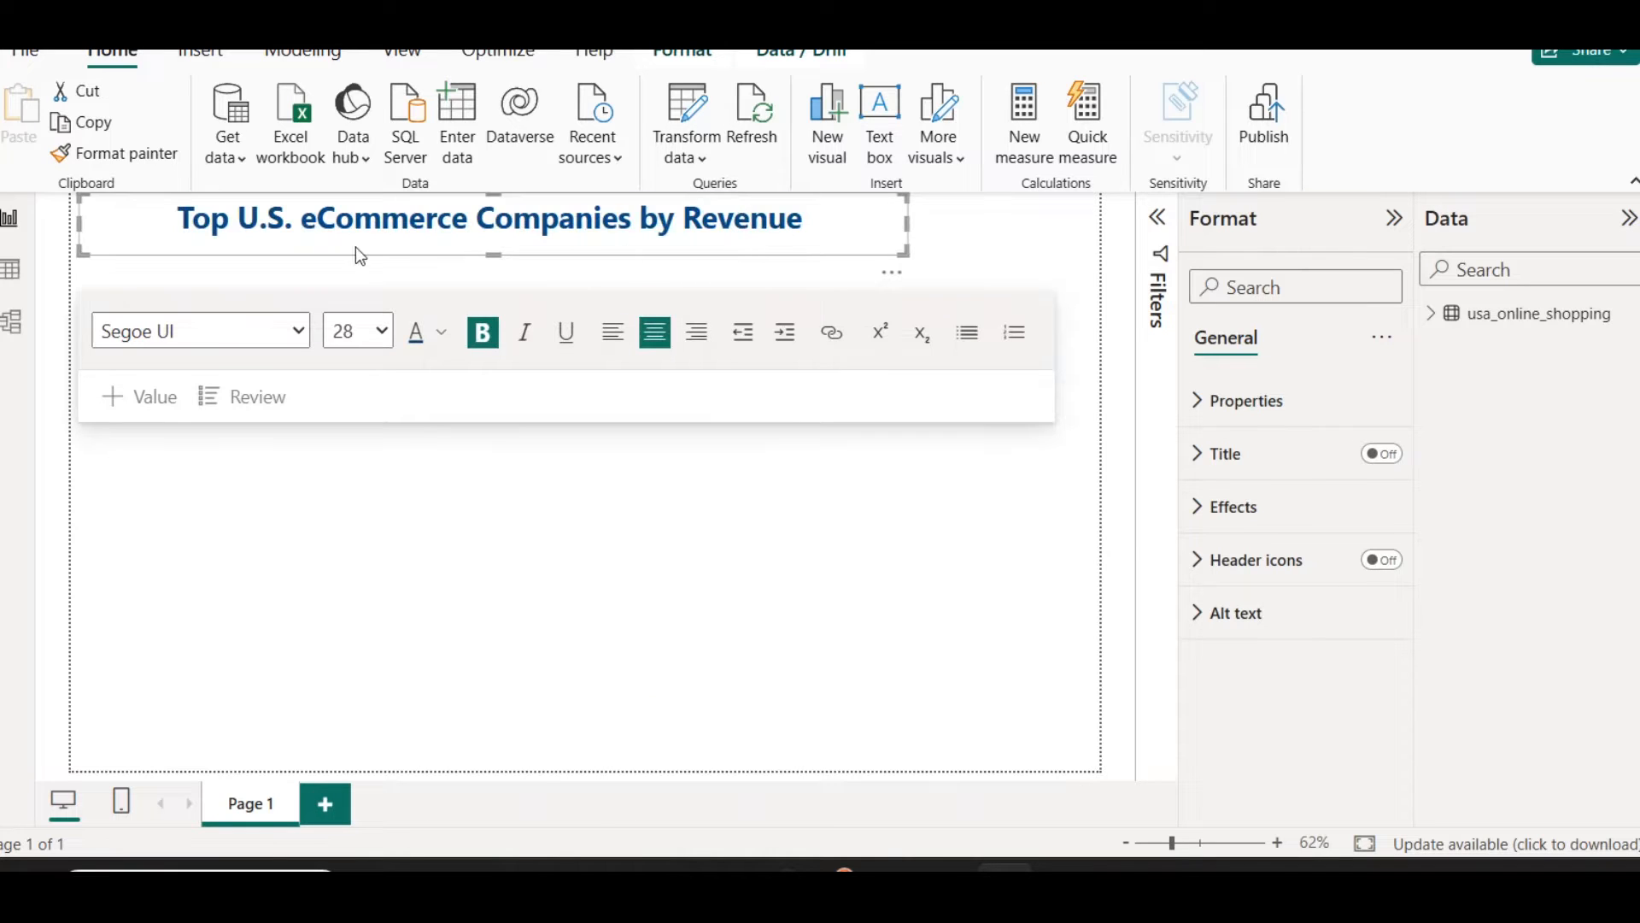
Step: Set the title text box's top padding to 10 px
left_click(1265, 405)
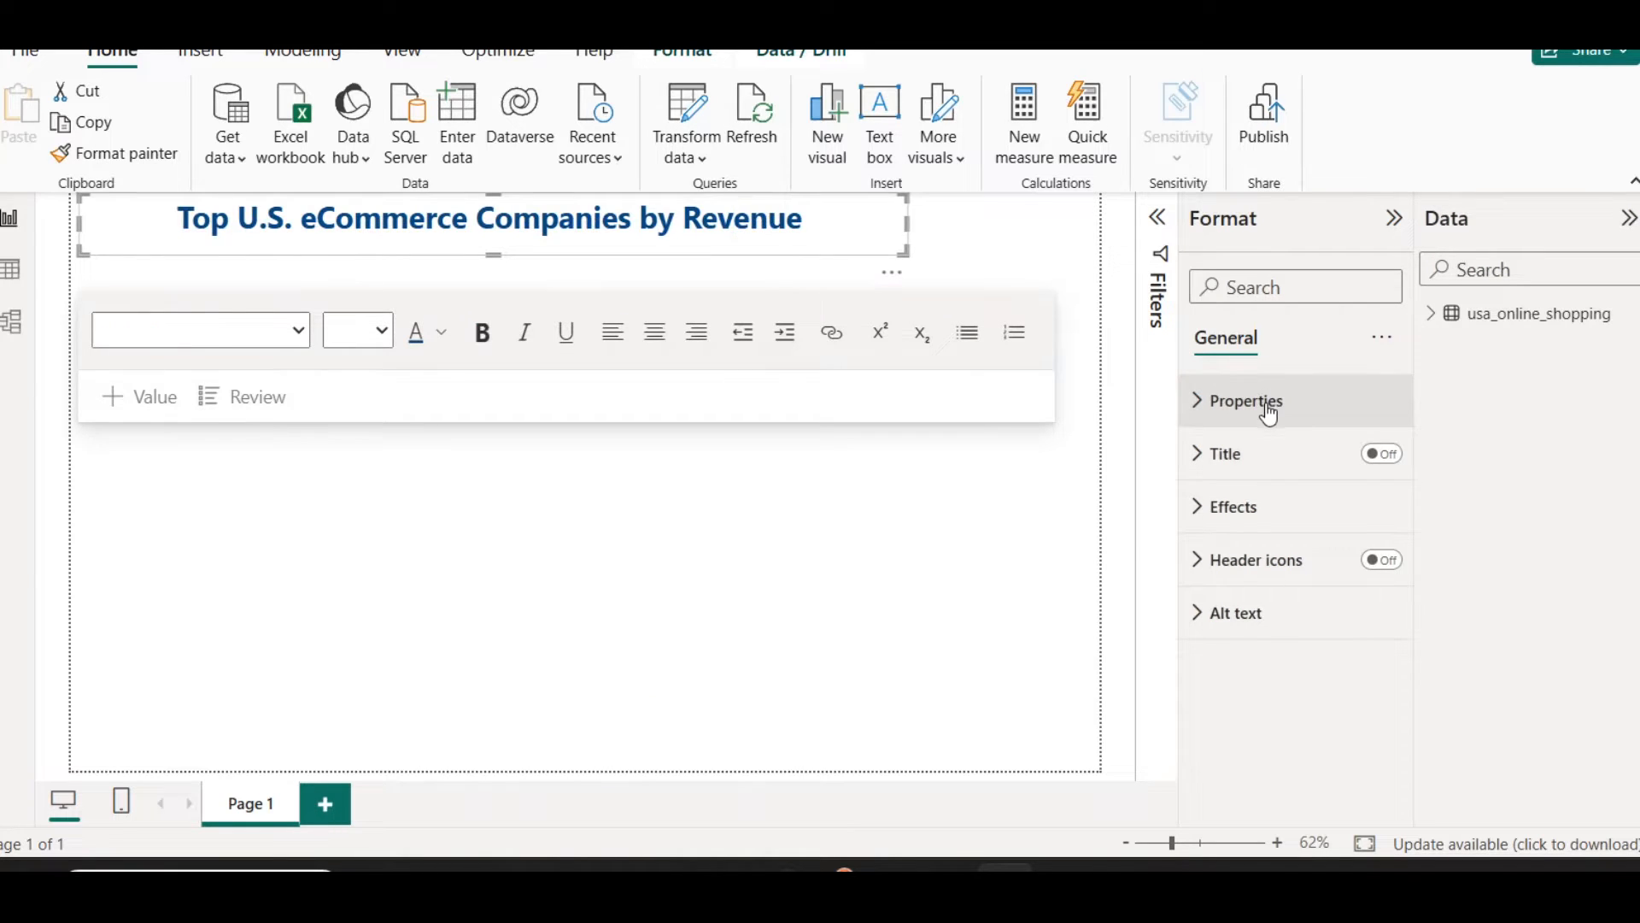
scroll(1273, 581, "down", 3)
left_click(1262, 571)
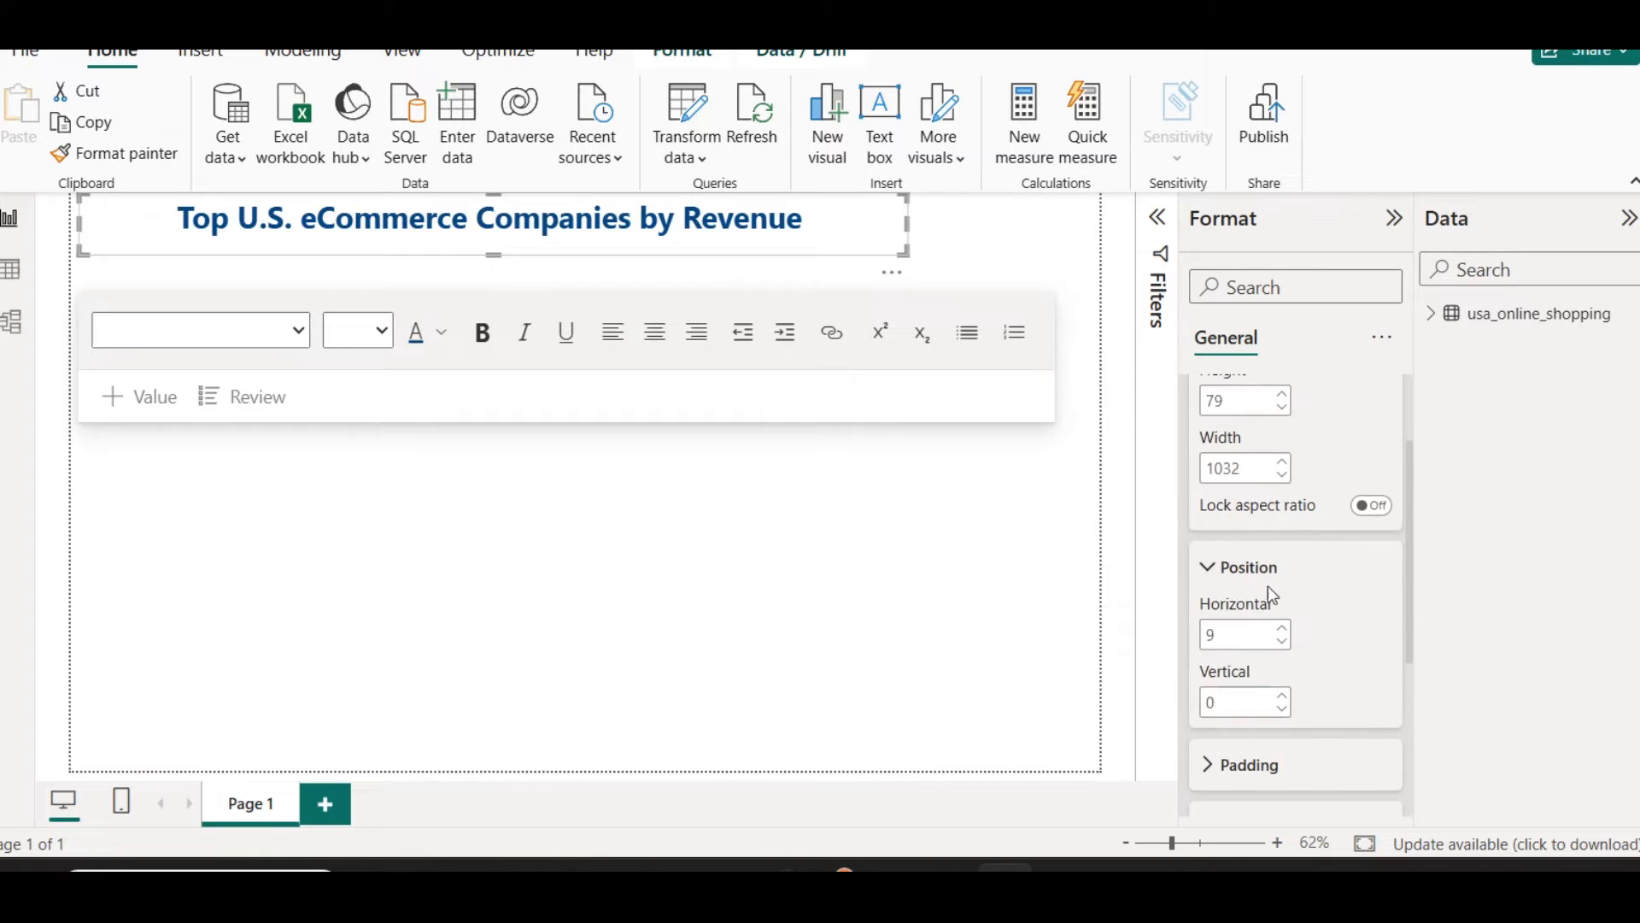
scroll(1276, 598, "down", 3)
left_click(1234, 723)
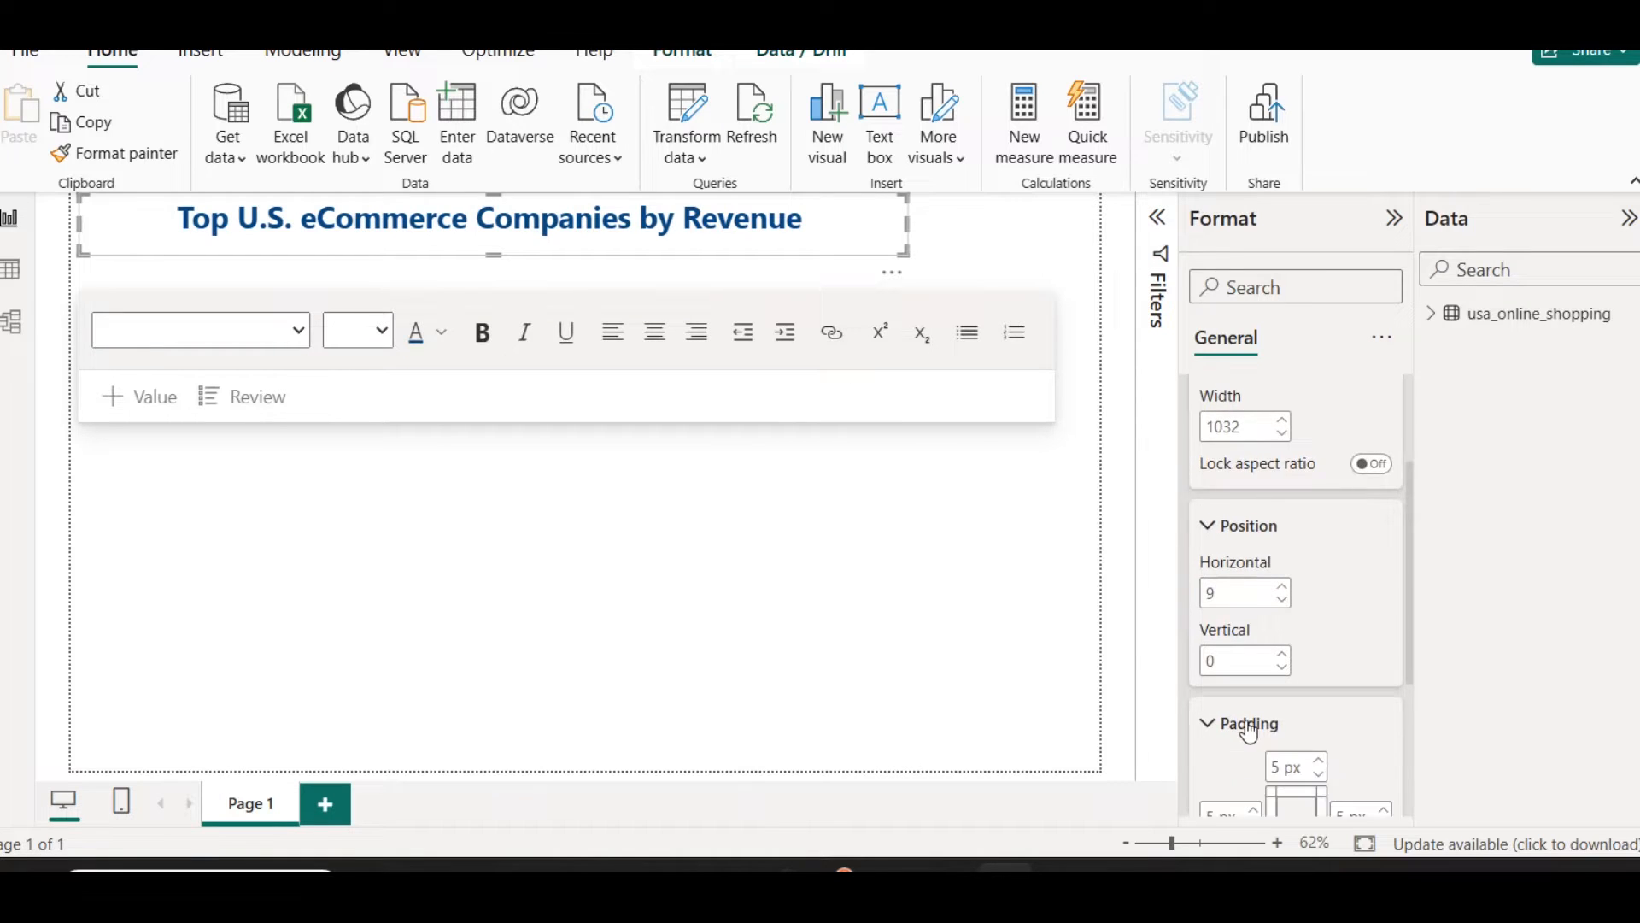
scroll(1276, 703, "down", 3)
left_click(1321, 501)
left_click(1322, 501)
left_click(1322, 500)
left_click(1321, 500)
left_click(1321, 501)
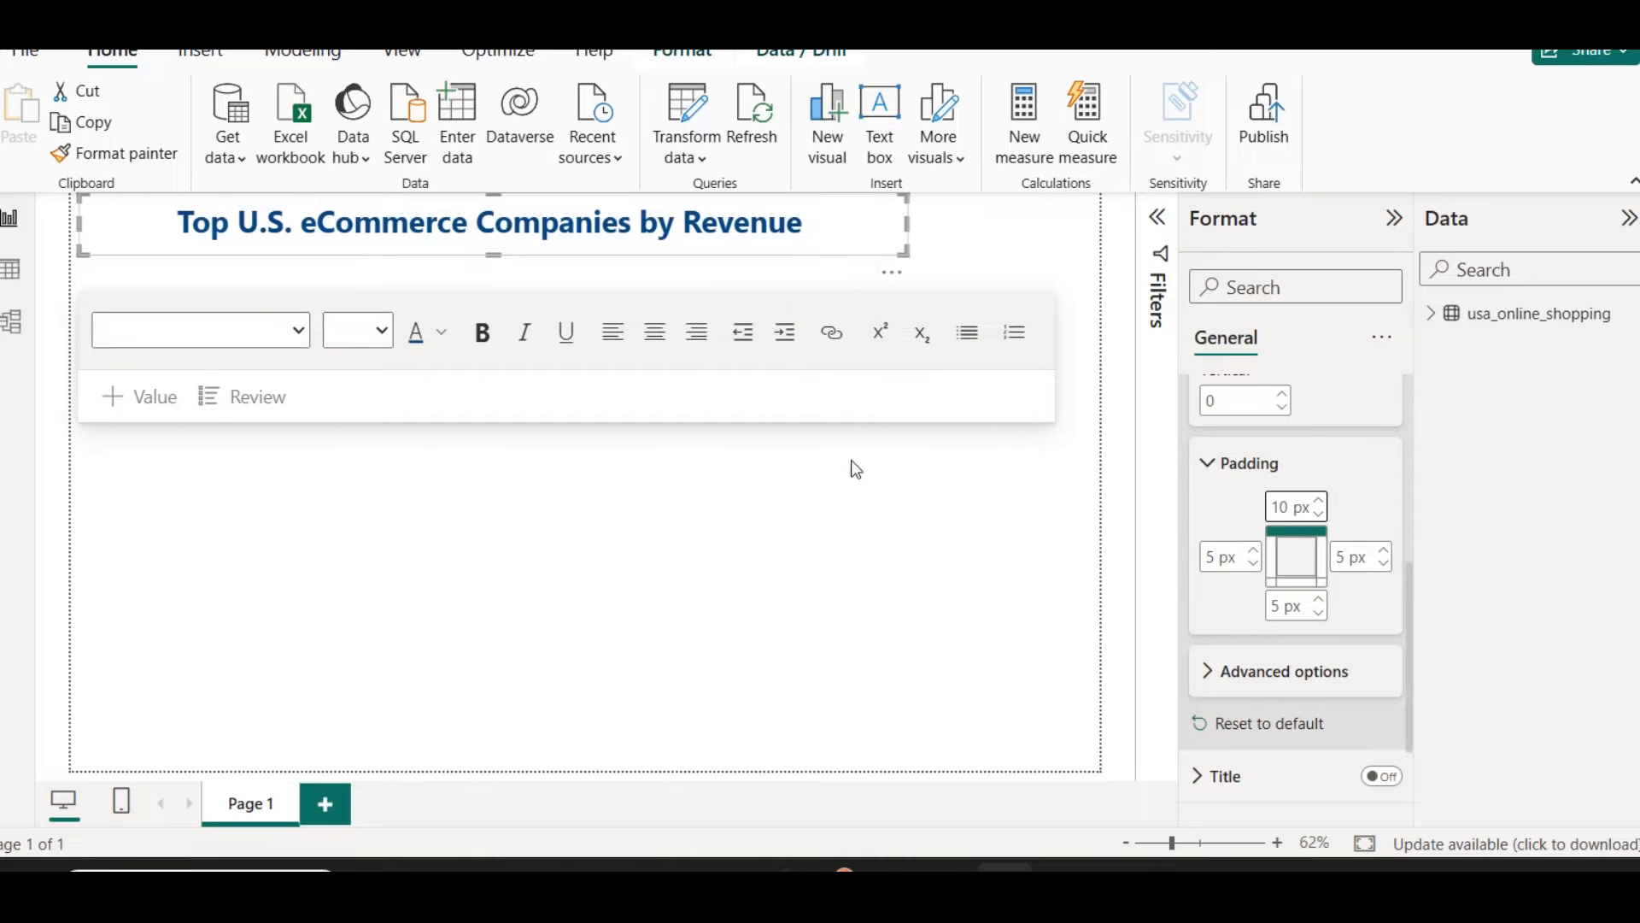
Step: Turn on the shadow and visual border for the title banner, nudge it slightly downward and deselect it
scroll(1206, 526, "up", 5)
left_click(1235, 401)
left_click(1239, 507)
scroll(1289, 674, "down", 2)
left_click(1371, 715)
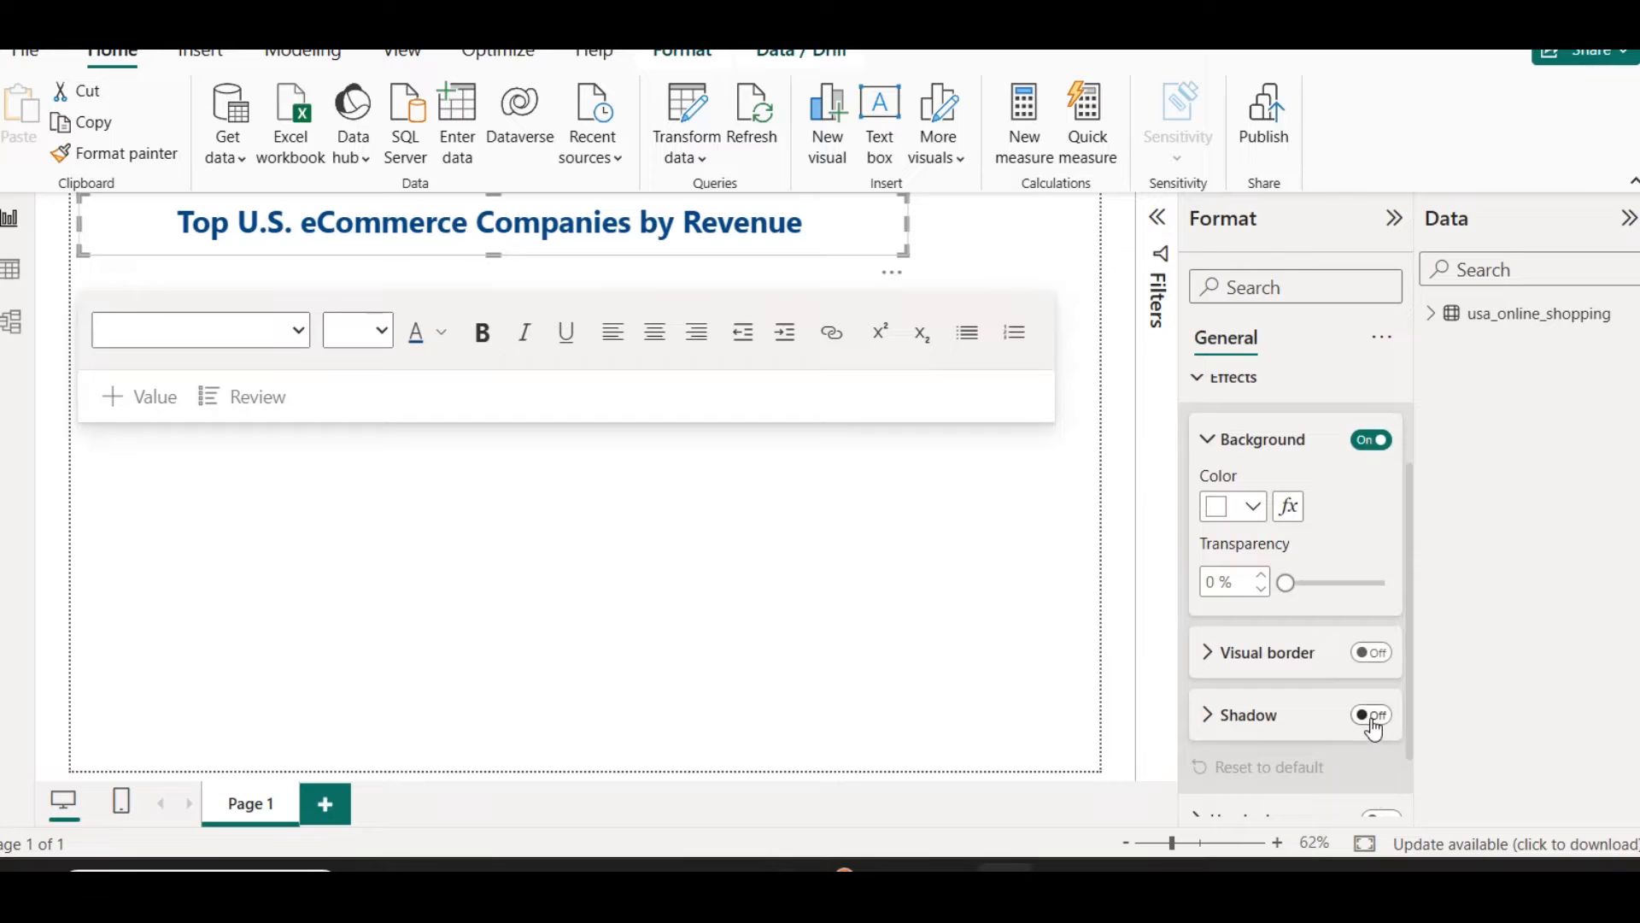
left_click(1372, 654)
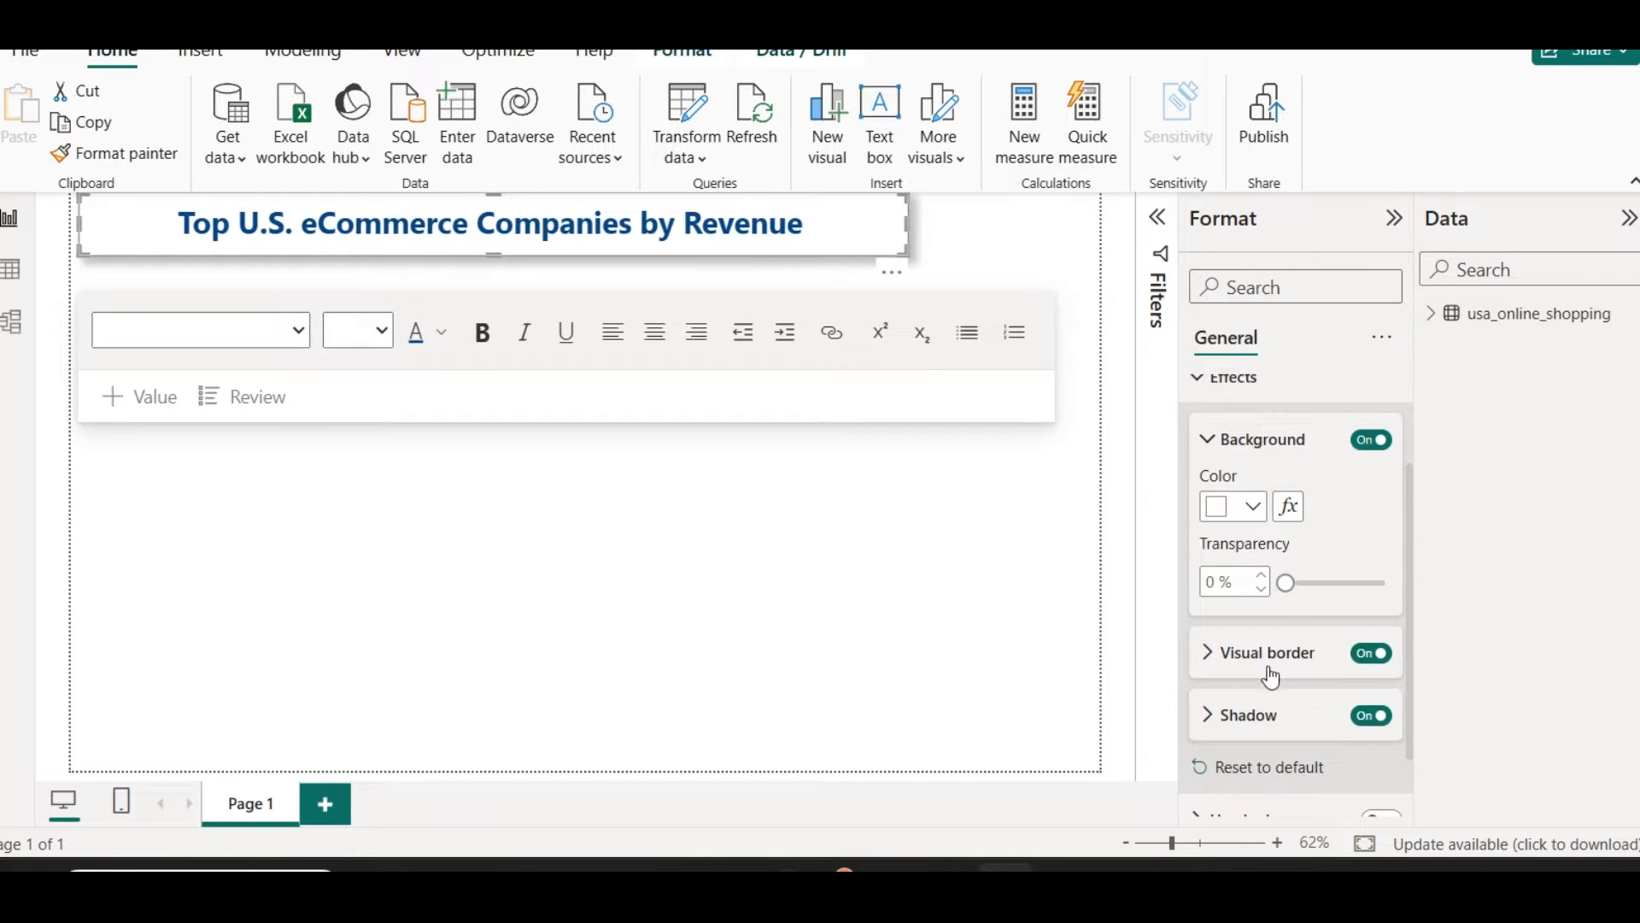
left_click(832, 251)
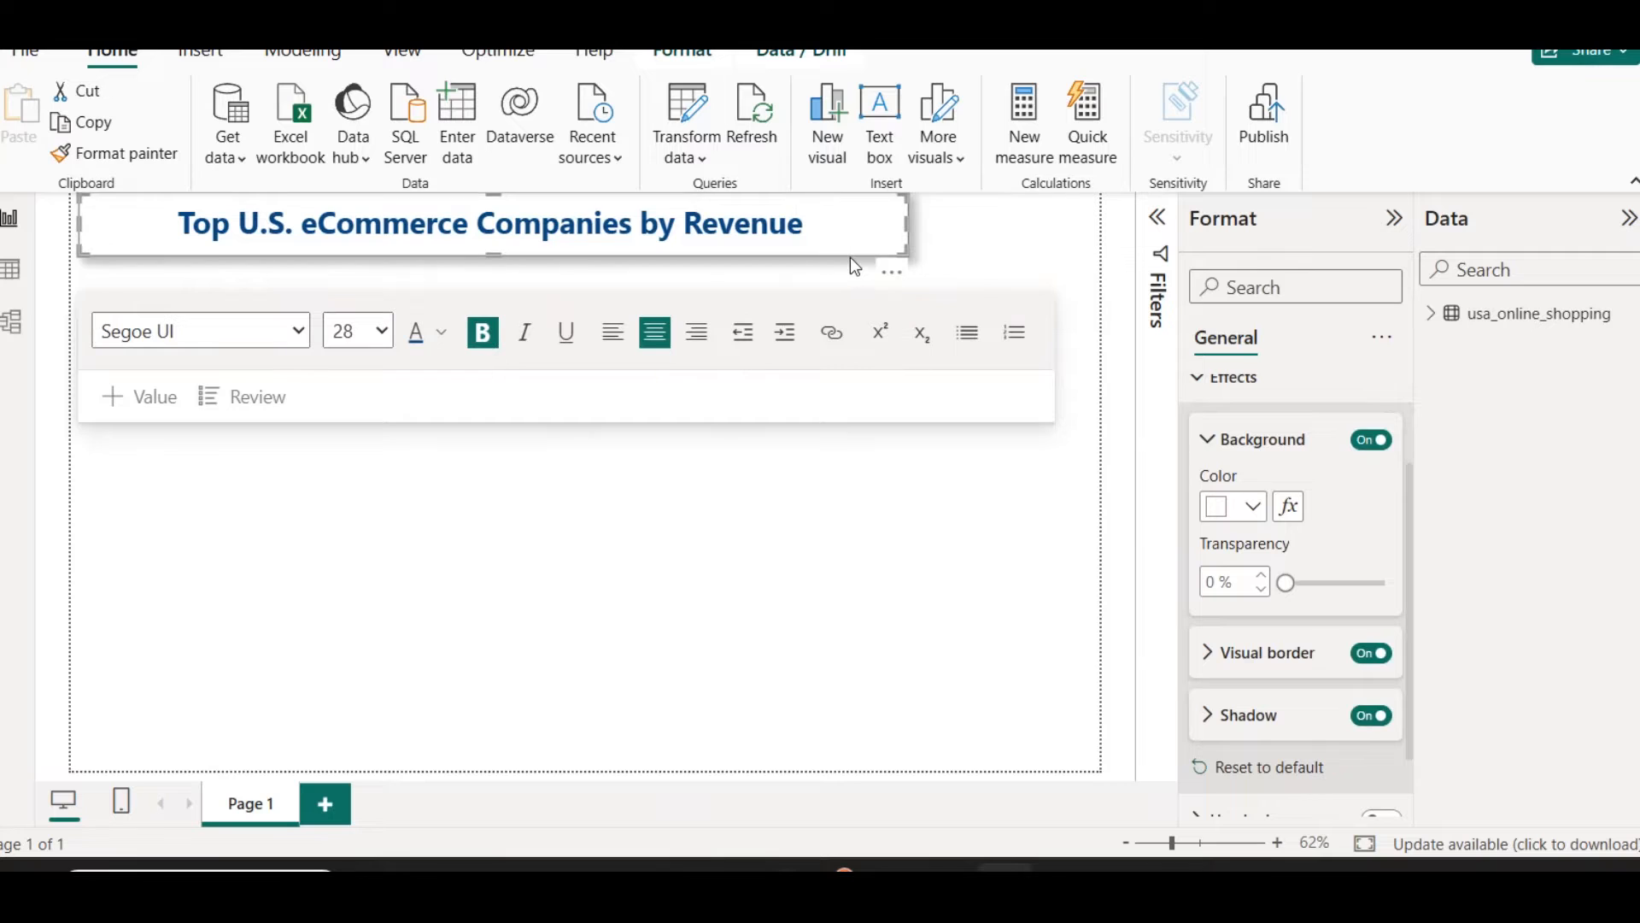
left_click(850, 255)
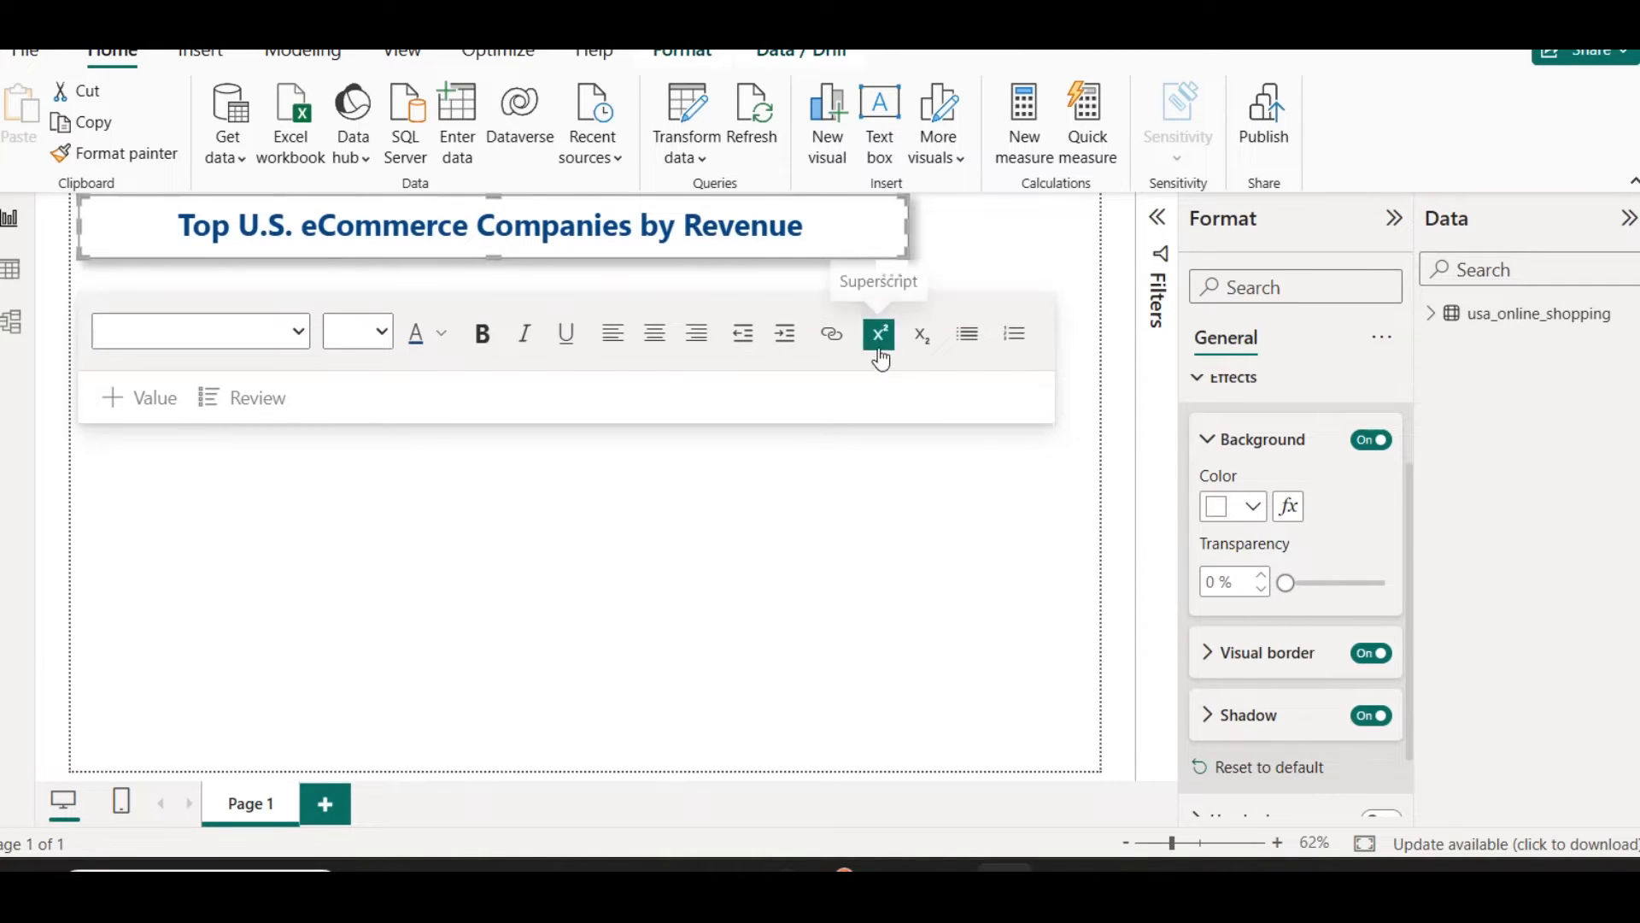
left_click(962, 246)
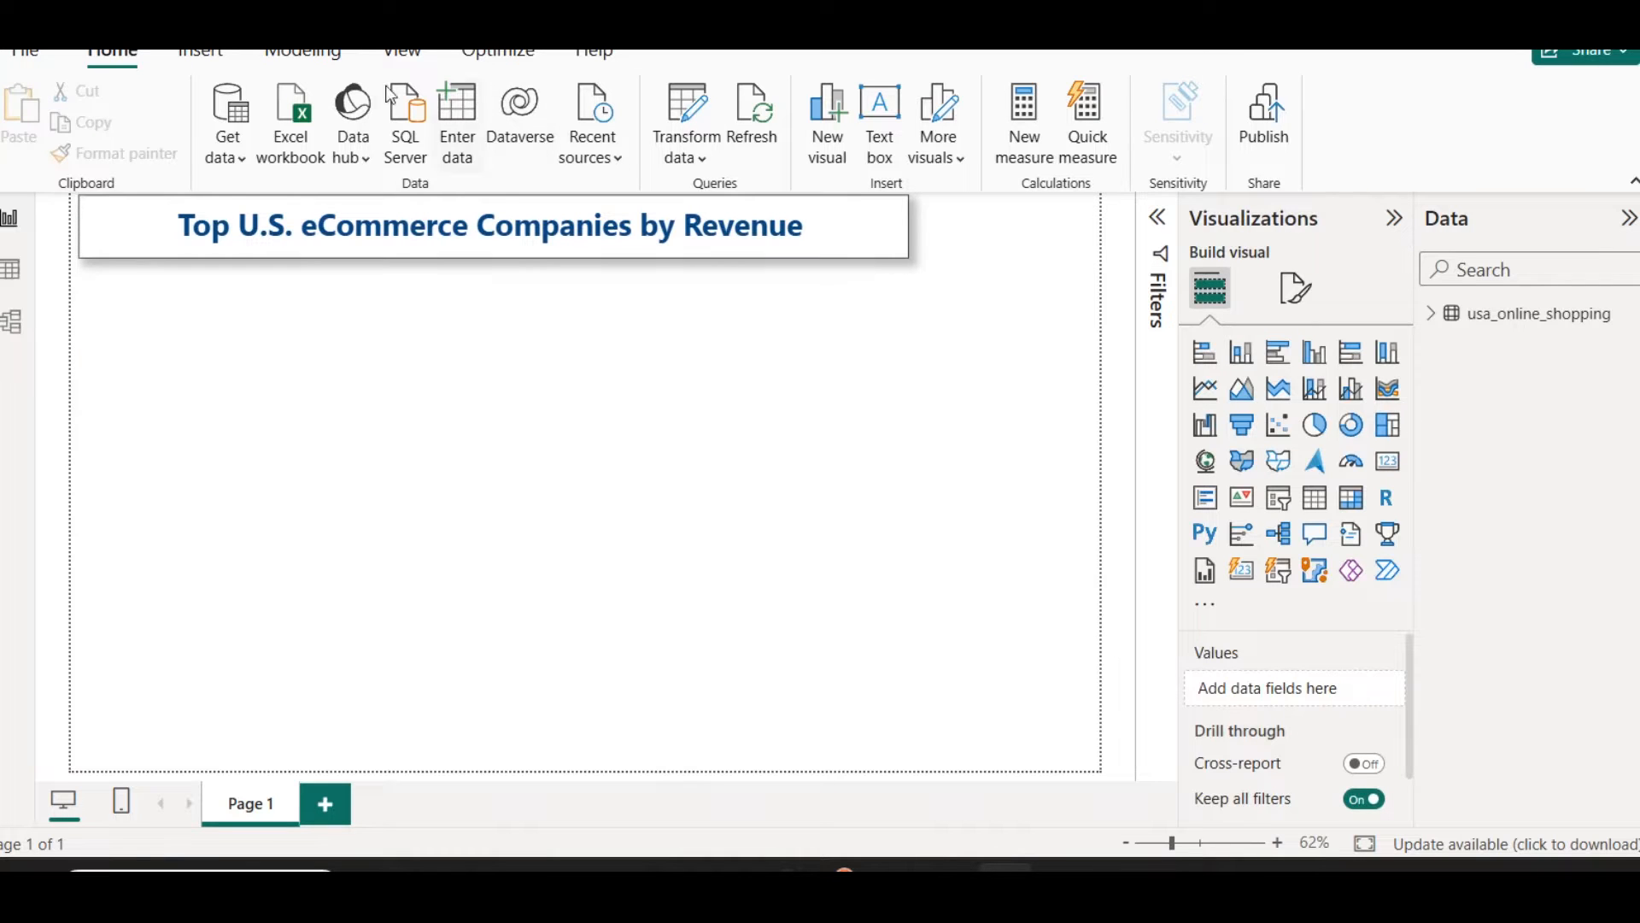
Step: Insert the shopping cart image grocey.png from the assets folder on drive E
left_click(200, 51)
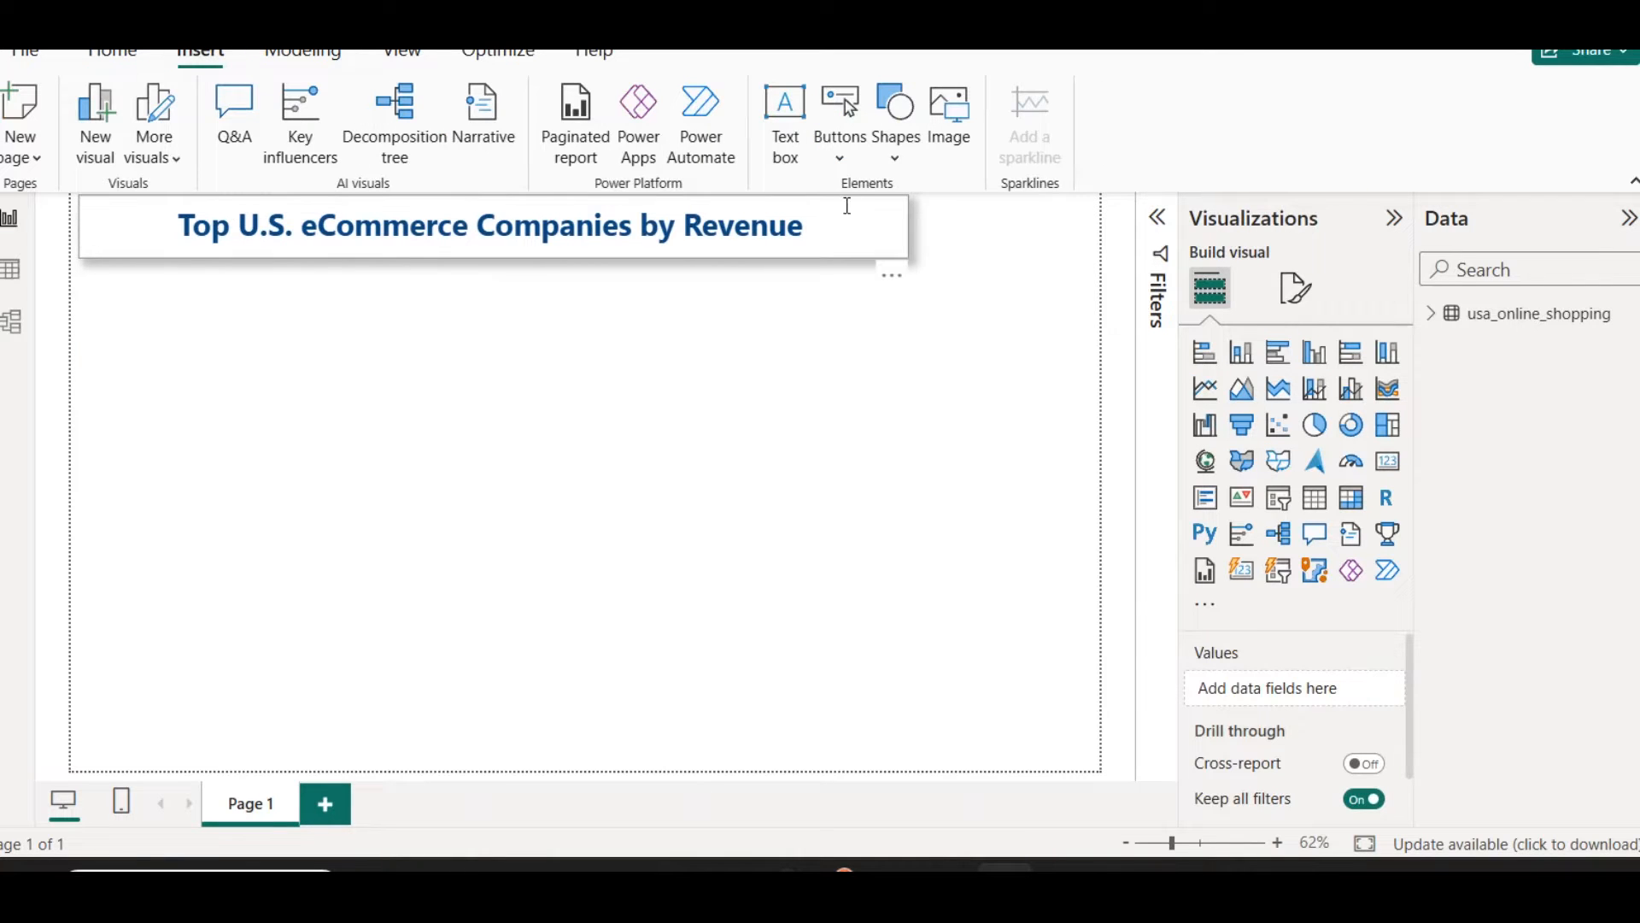
left_click(950, 128)
left_click(320, 58)
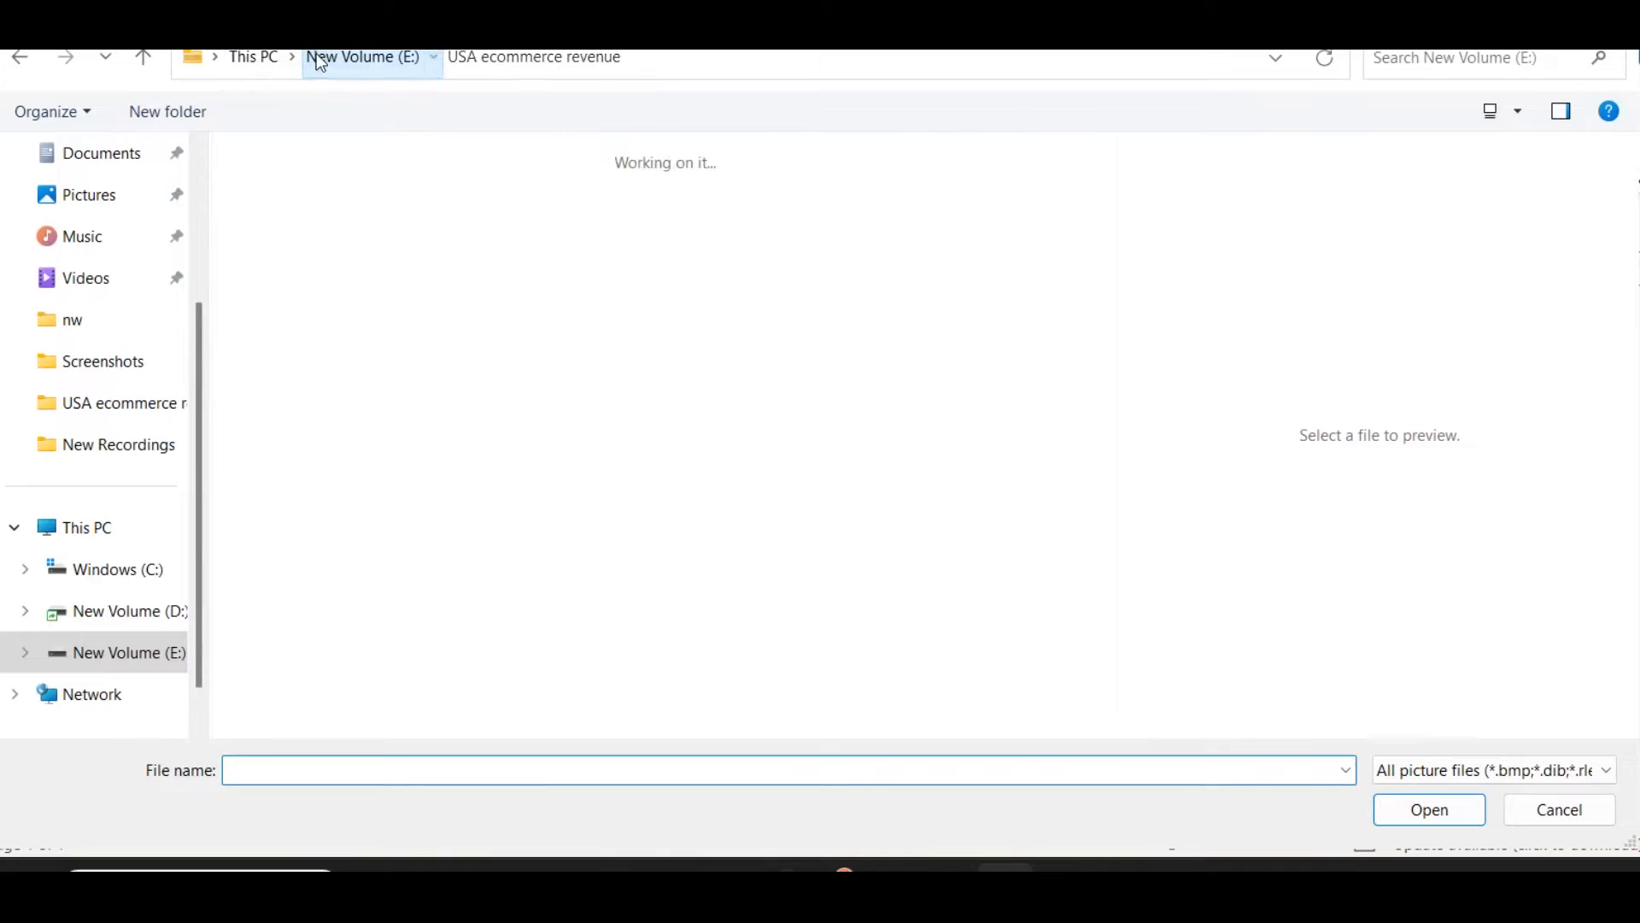
type("ass")
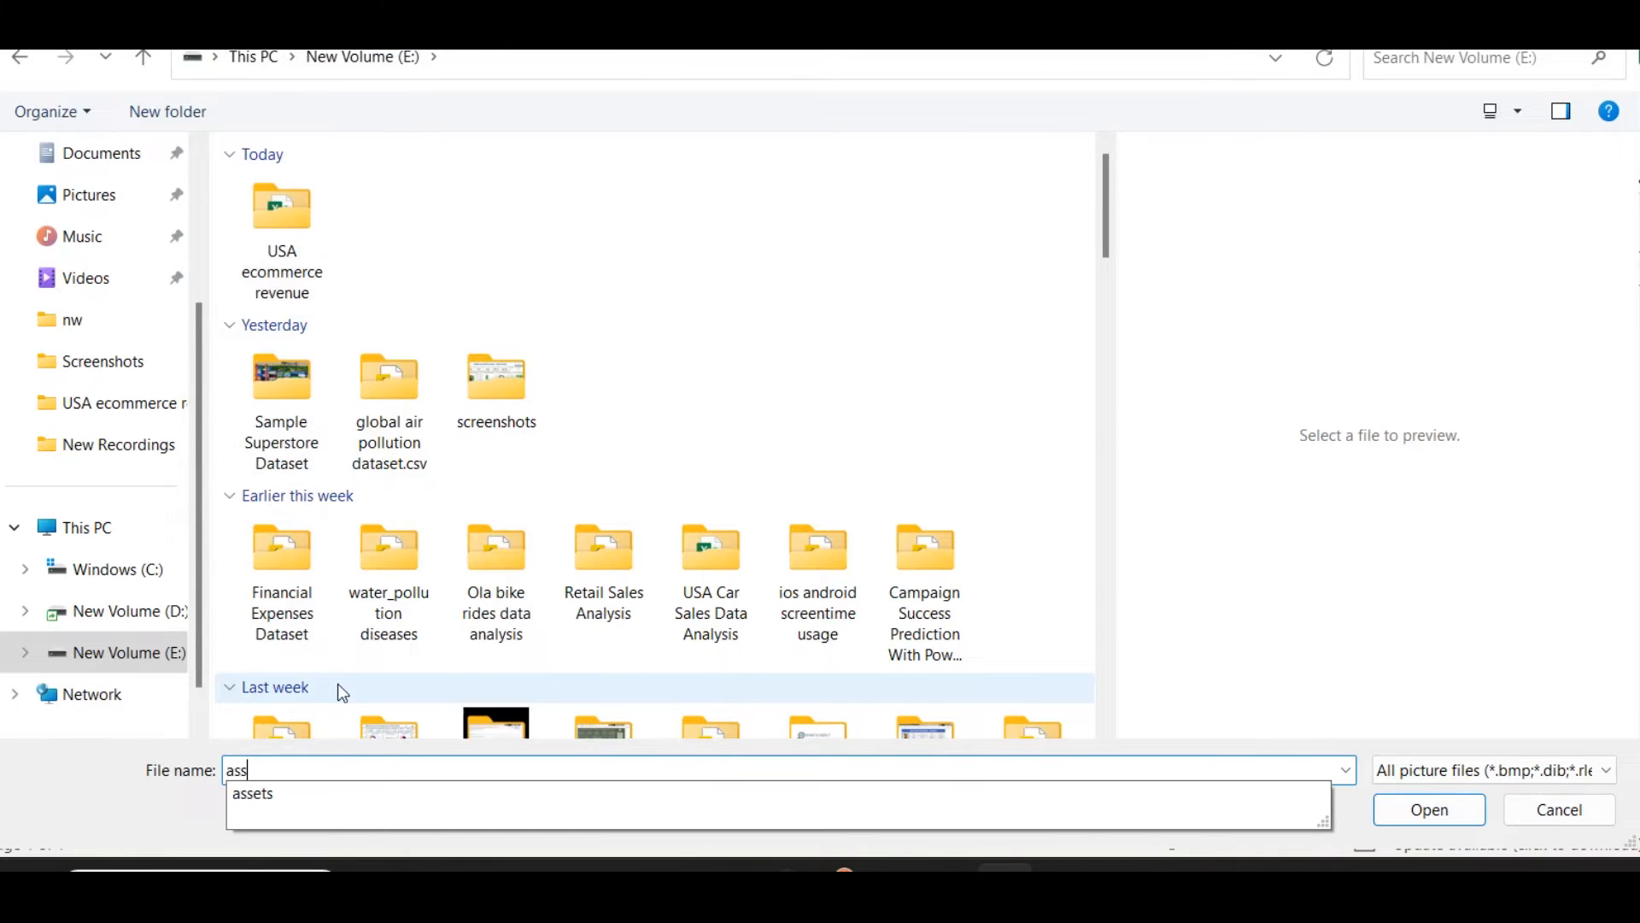
left_click(361, 798)
left_click(1409, 812)
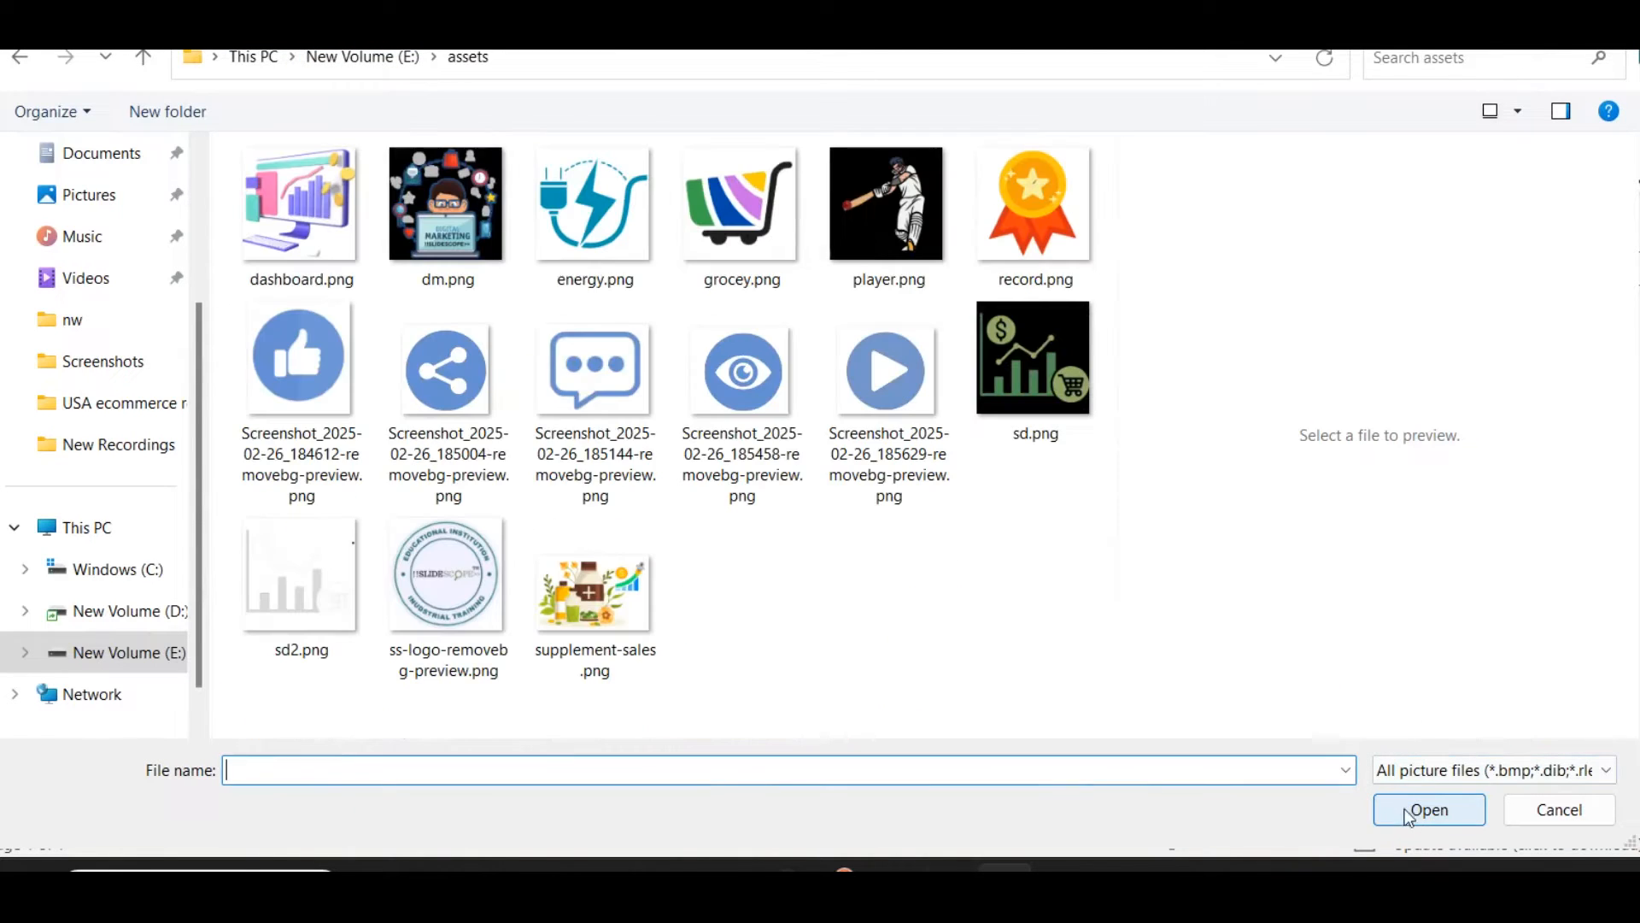
left_click(740, 209)
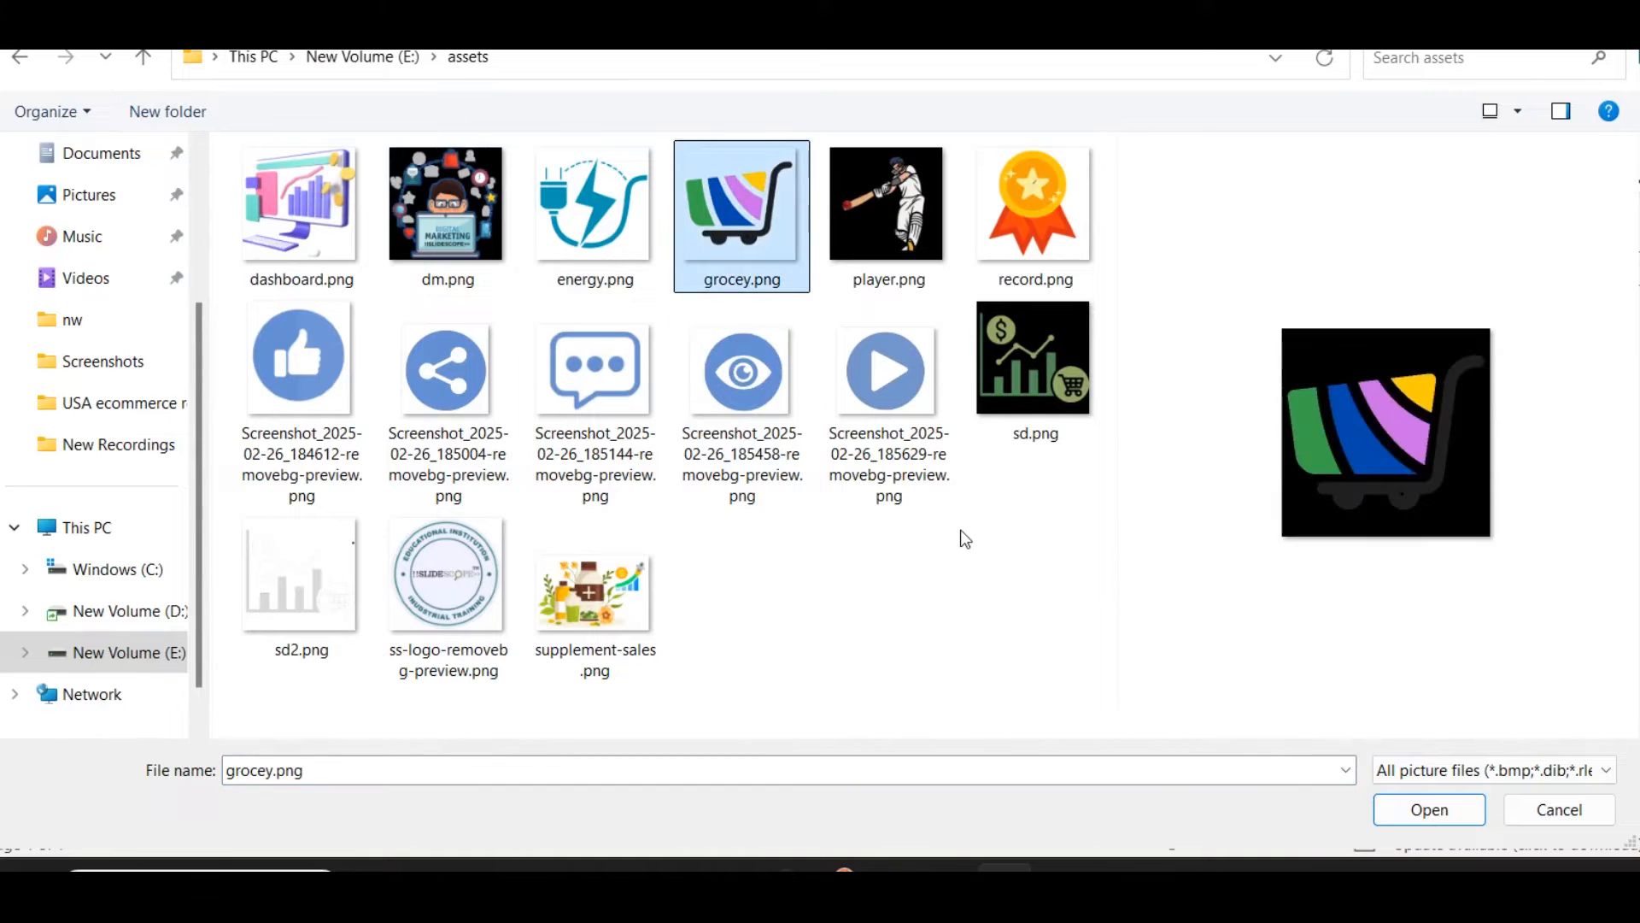
left_click(1469, 816)
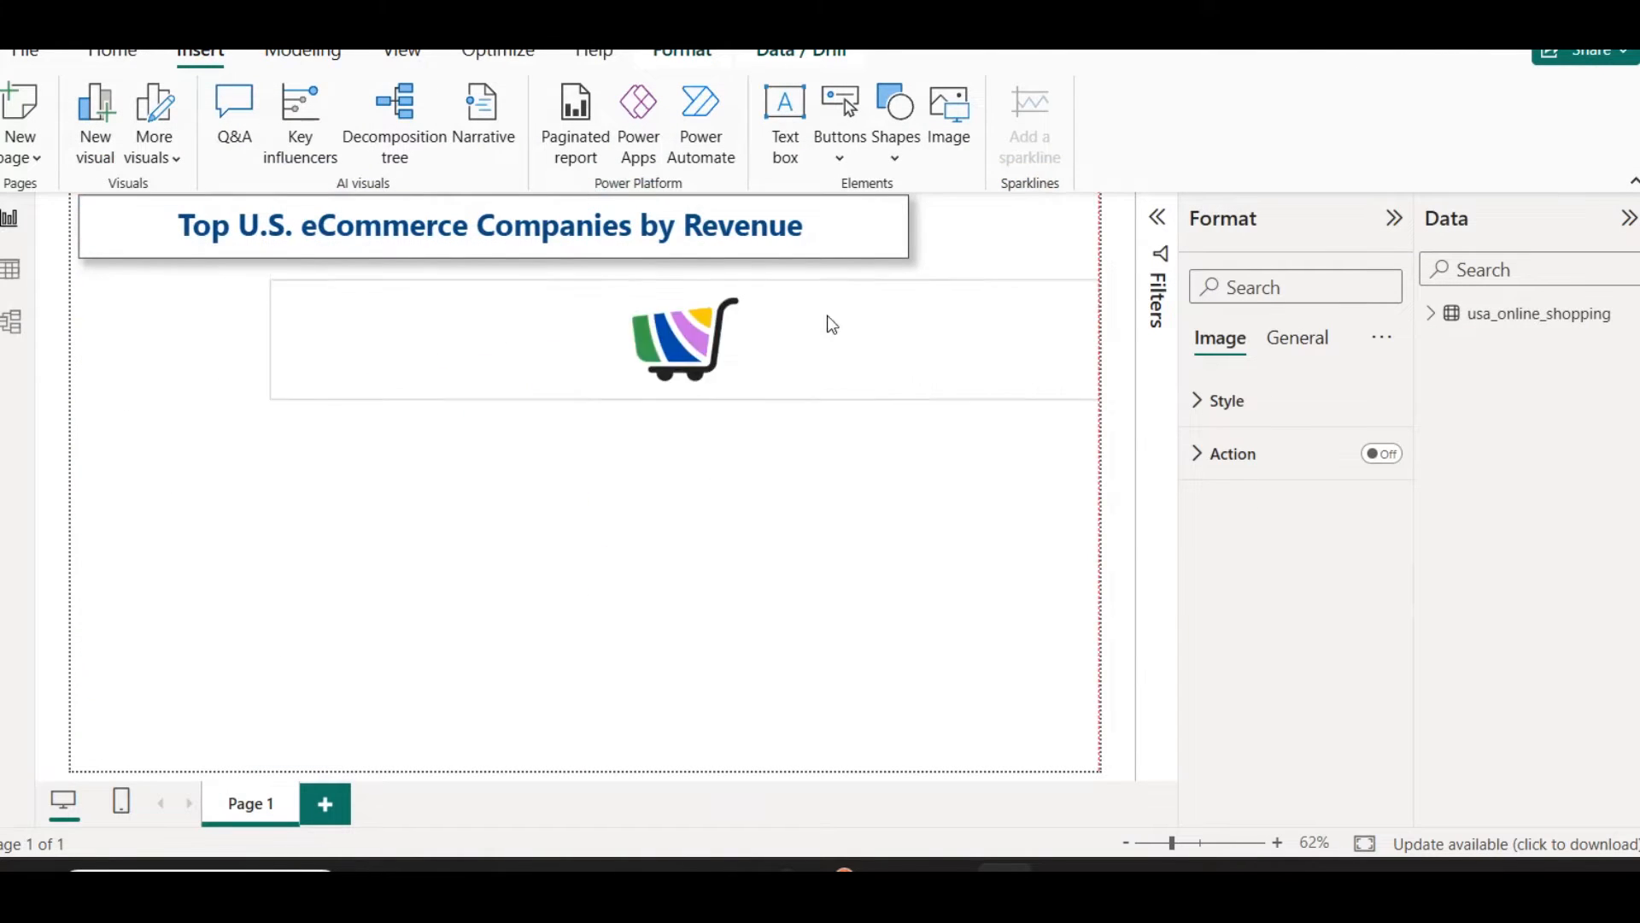
Step: Resize the cart image to the banner's height and fit it into the space between the title banner and the page's right edge
left_click_drag(827, 316, 825, 228)
left_click_drag(272, 313, 928, 306)
left_click_drag(1009, 215, 1016, 258)
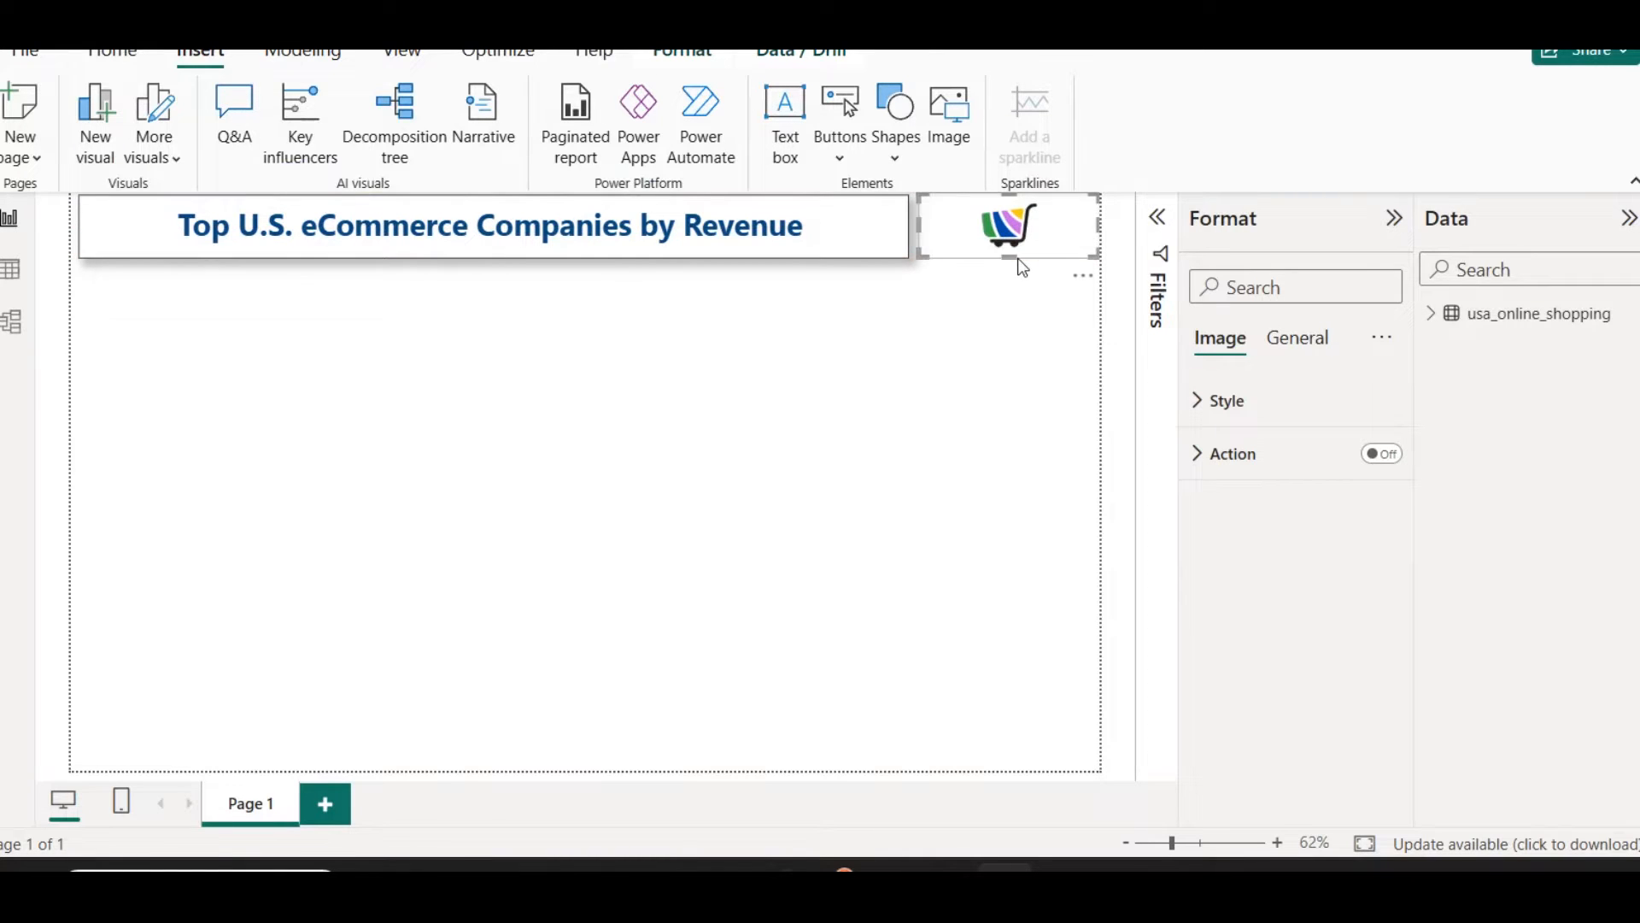
key("Left")
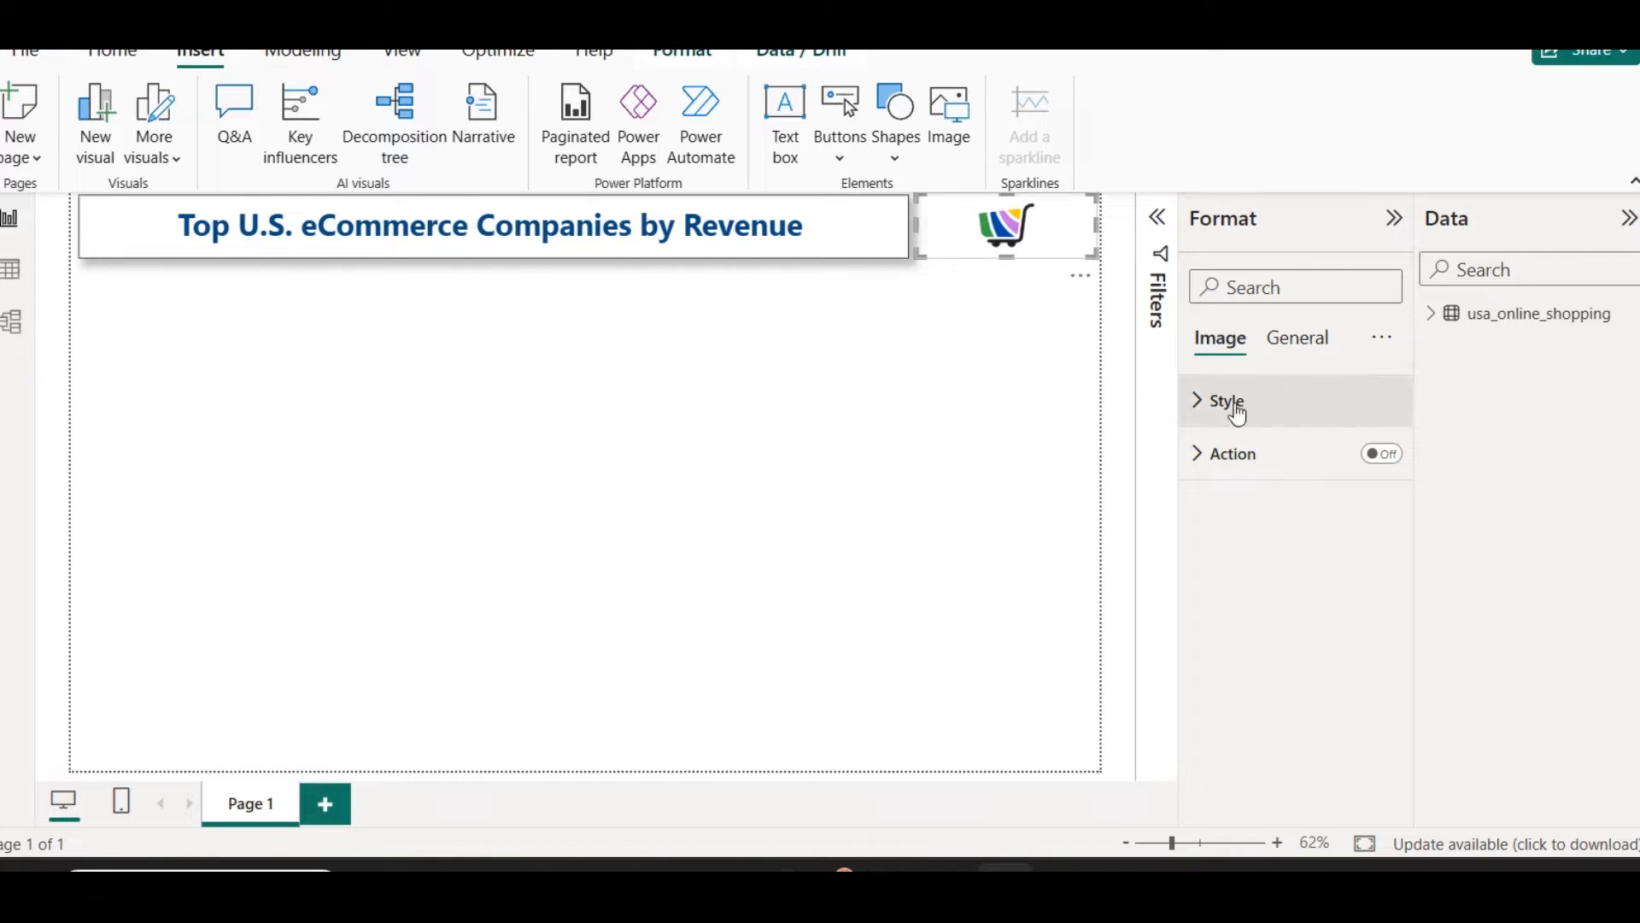
left_click(1286, 339)
left_click(1262, 498)
scroll(1307, 610, "down", 2)
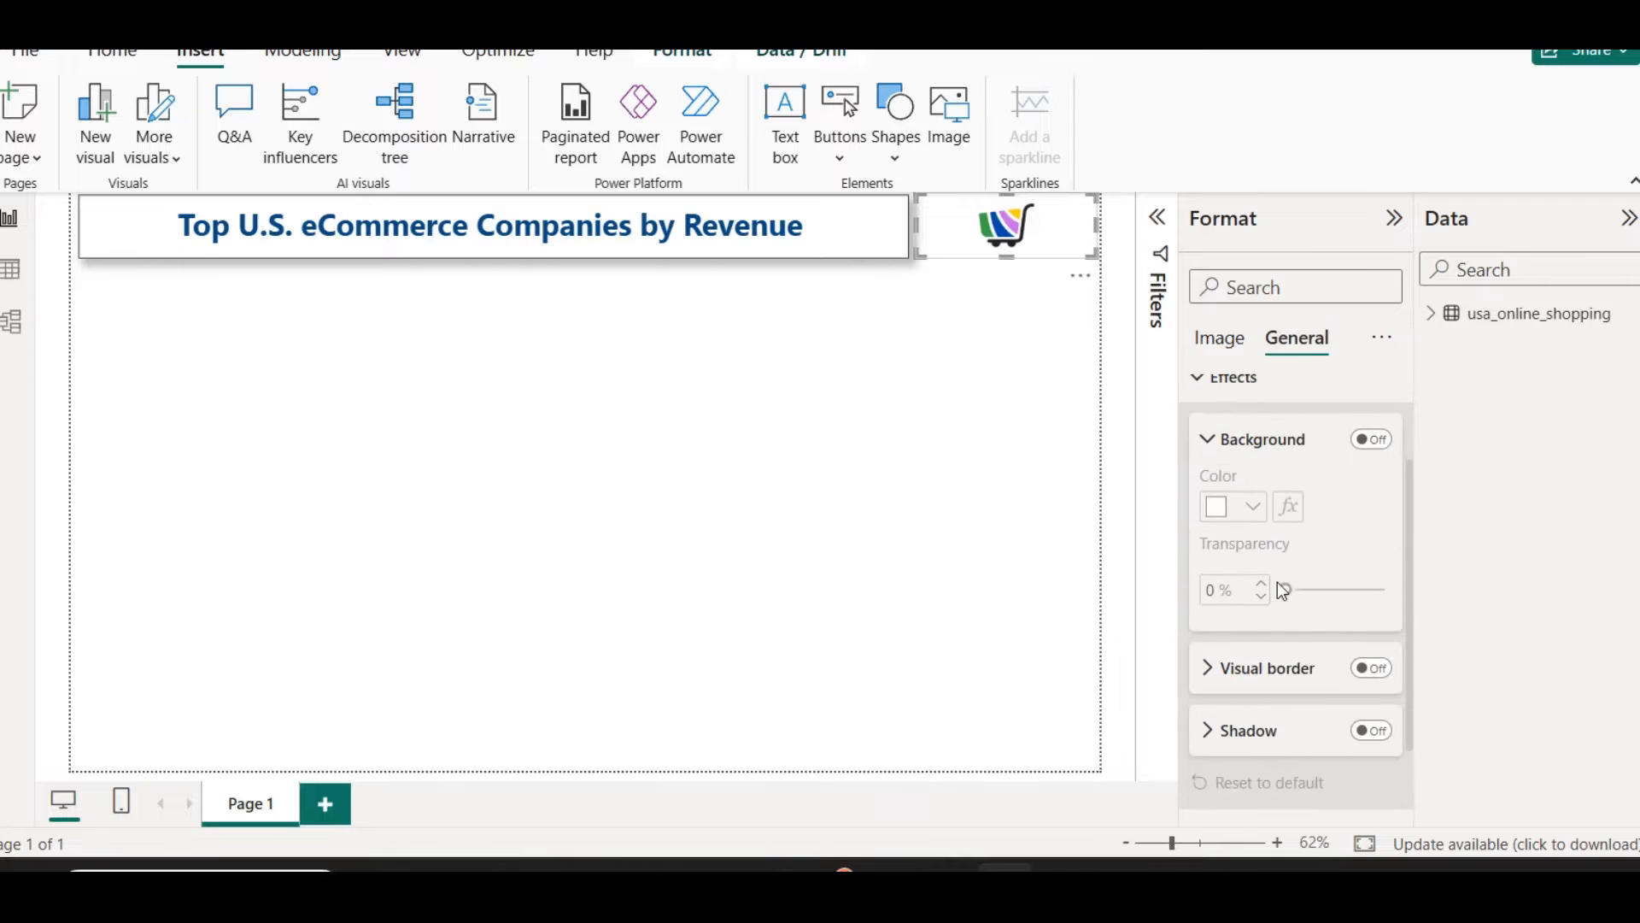
Step: Copy the title banner's border and shadow formatting onto the cart image with Format painter
left_click(869, 242)
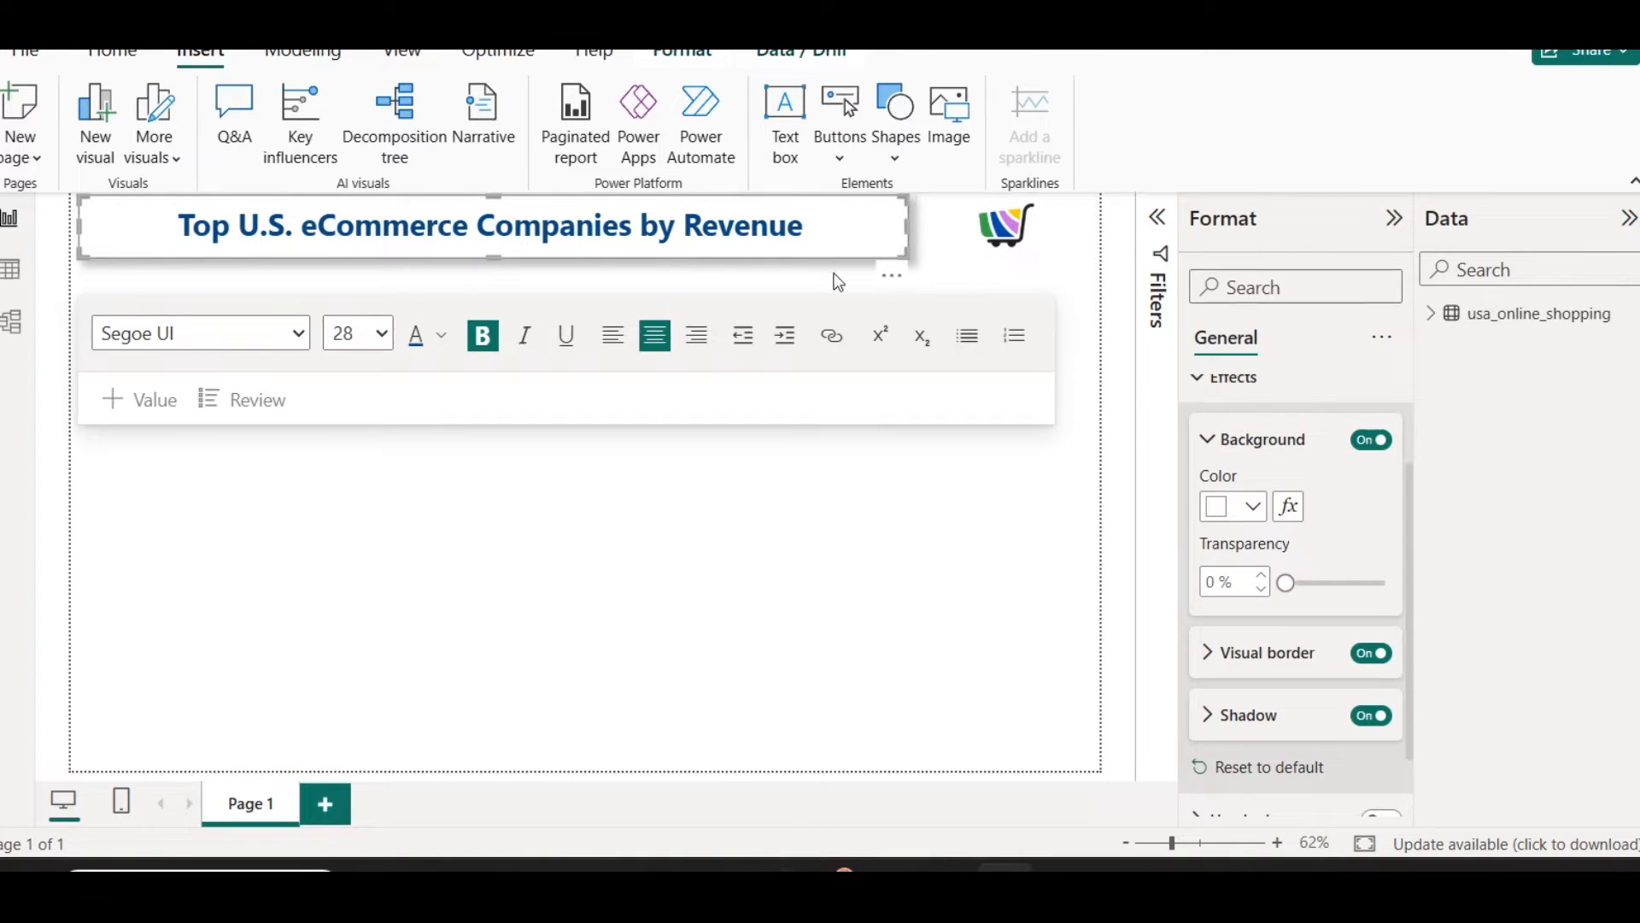
left_click(129, 56)
left_click(126, 154)
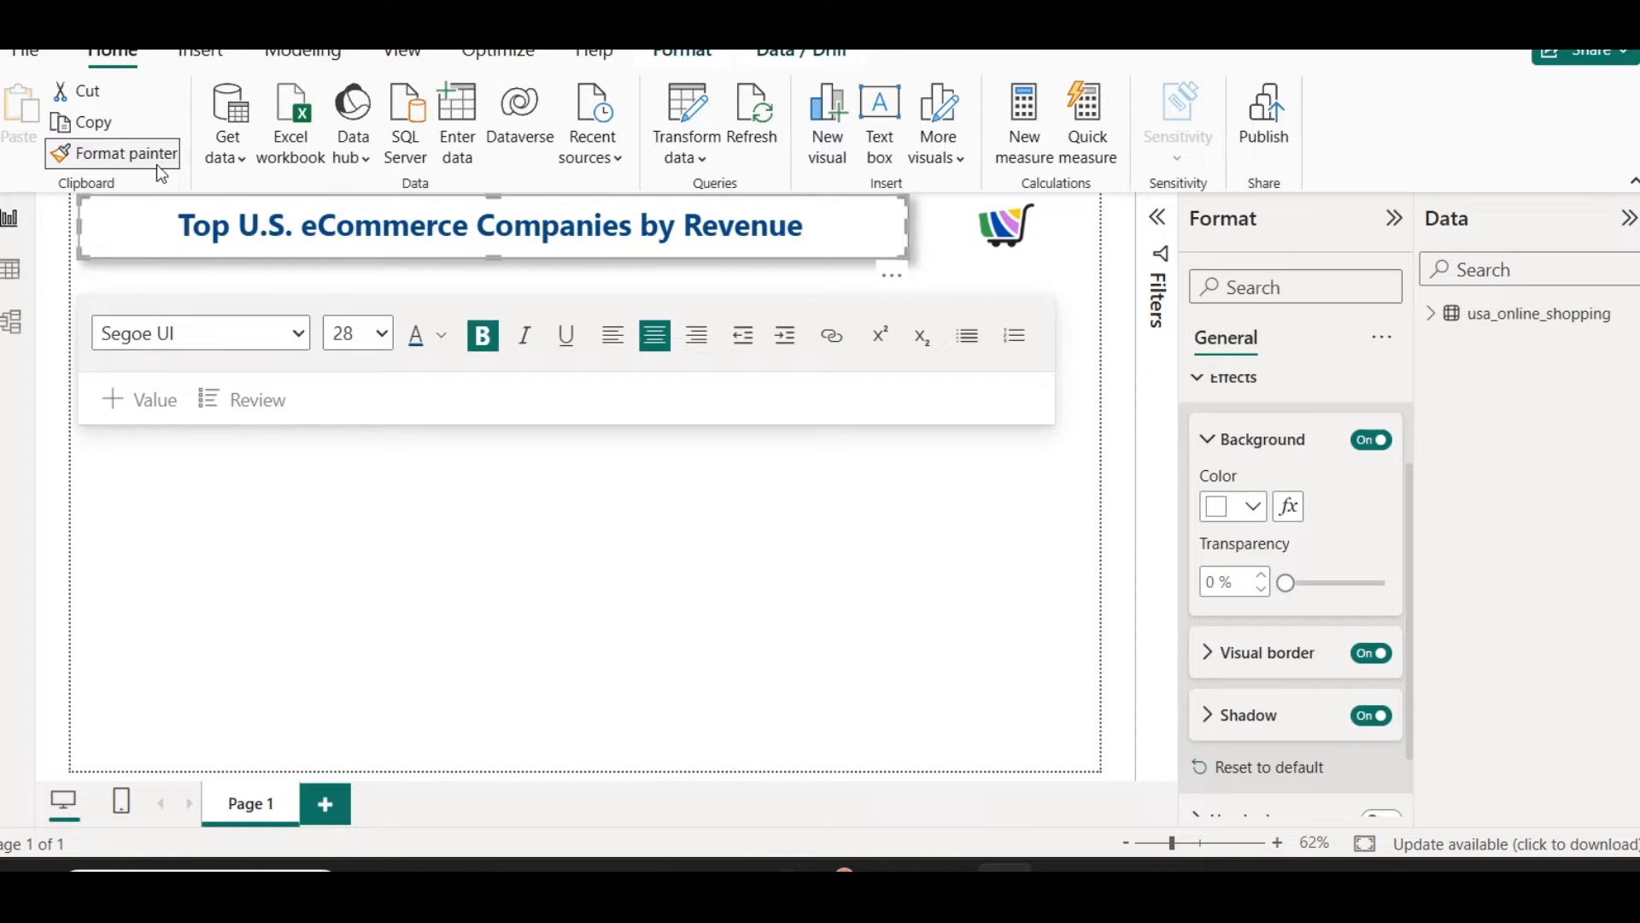
left_click(978, 244)
left_click(978, 457)
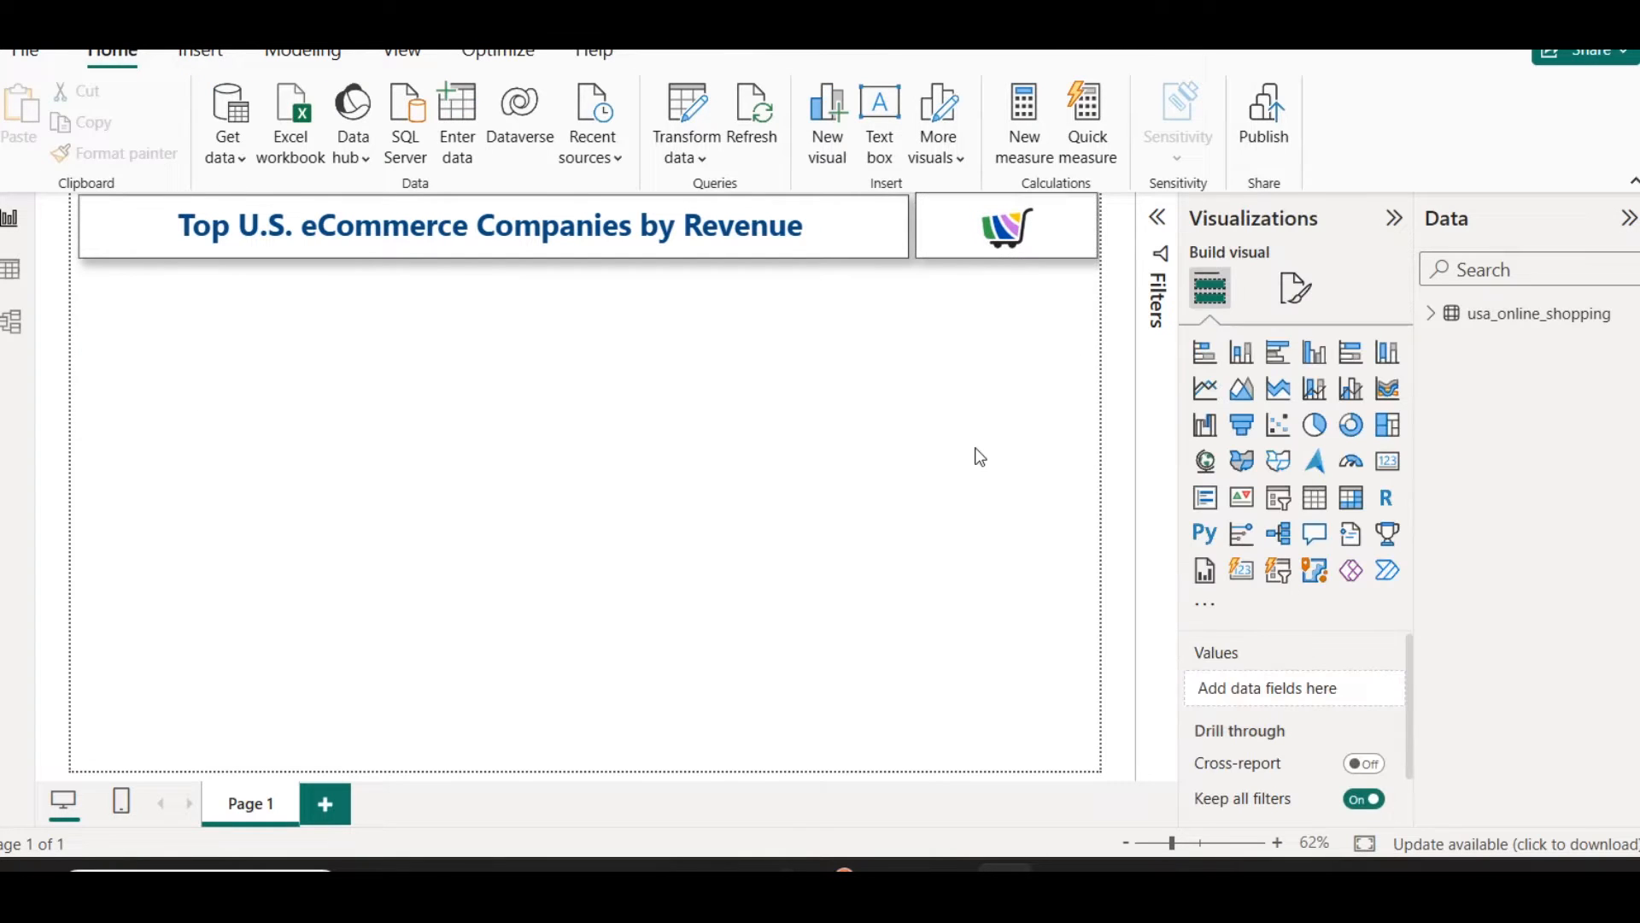
Step: Nudge the cart image slightly downward to line up with the title banner and clear the selection
left_click(926, 257)
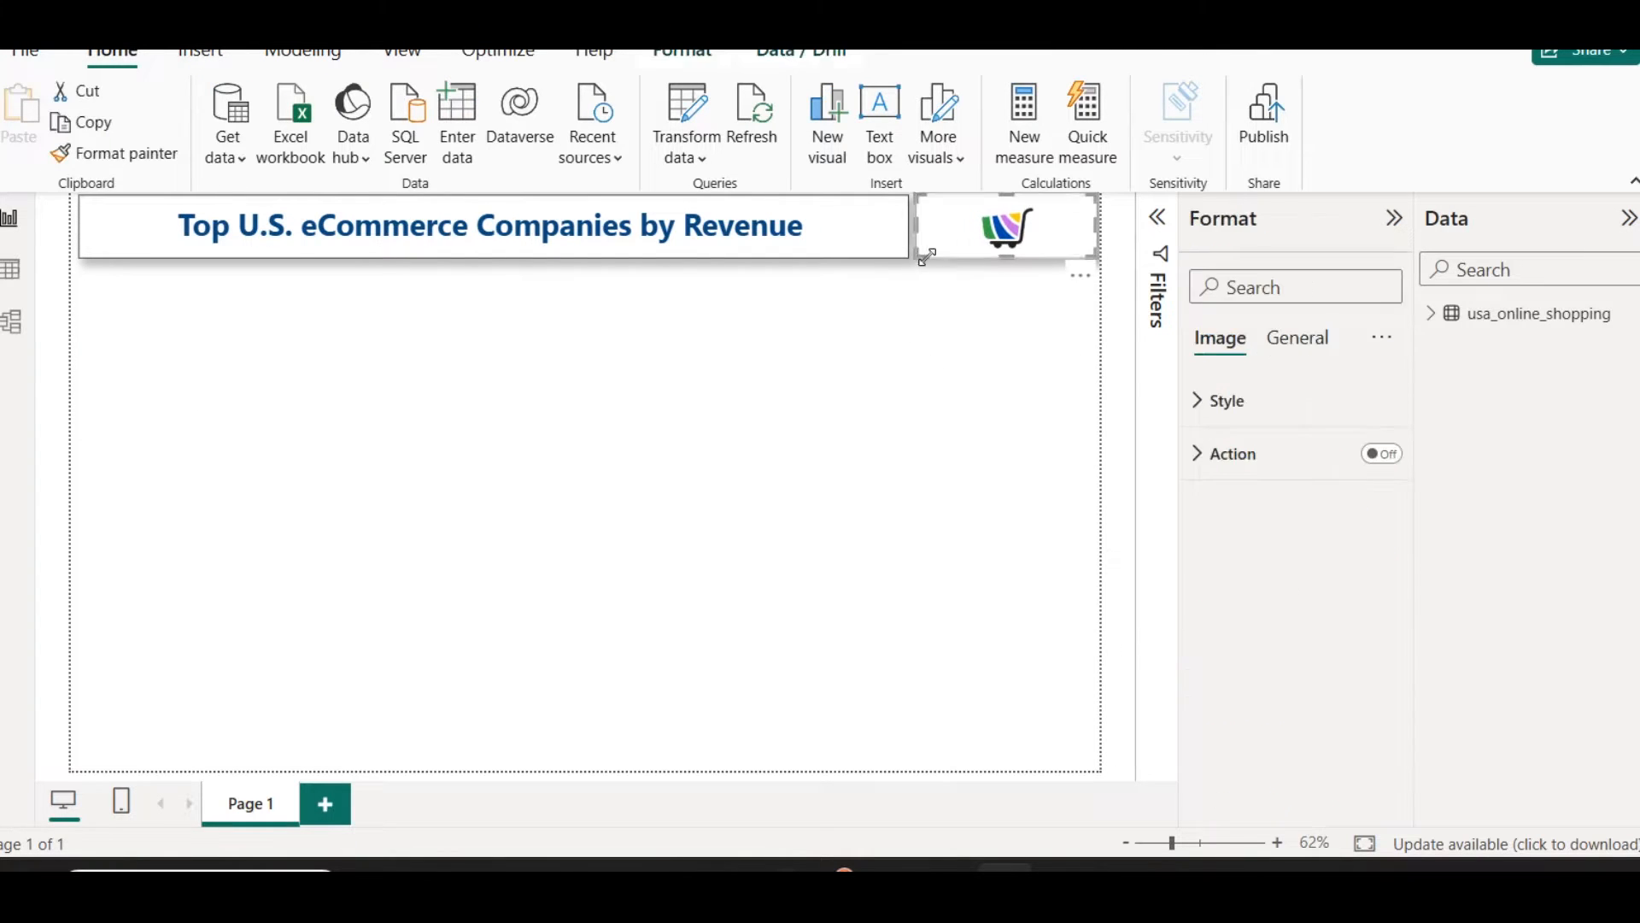
left_click(945, 351)
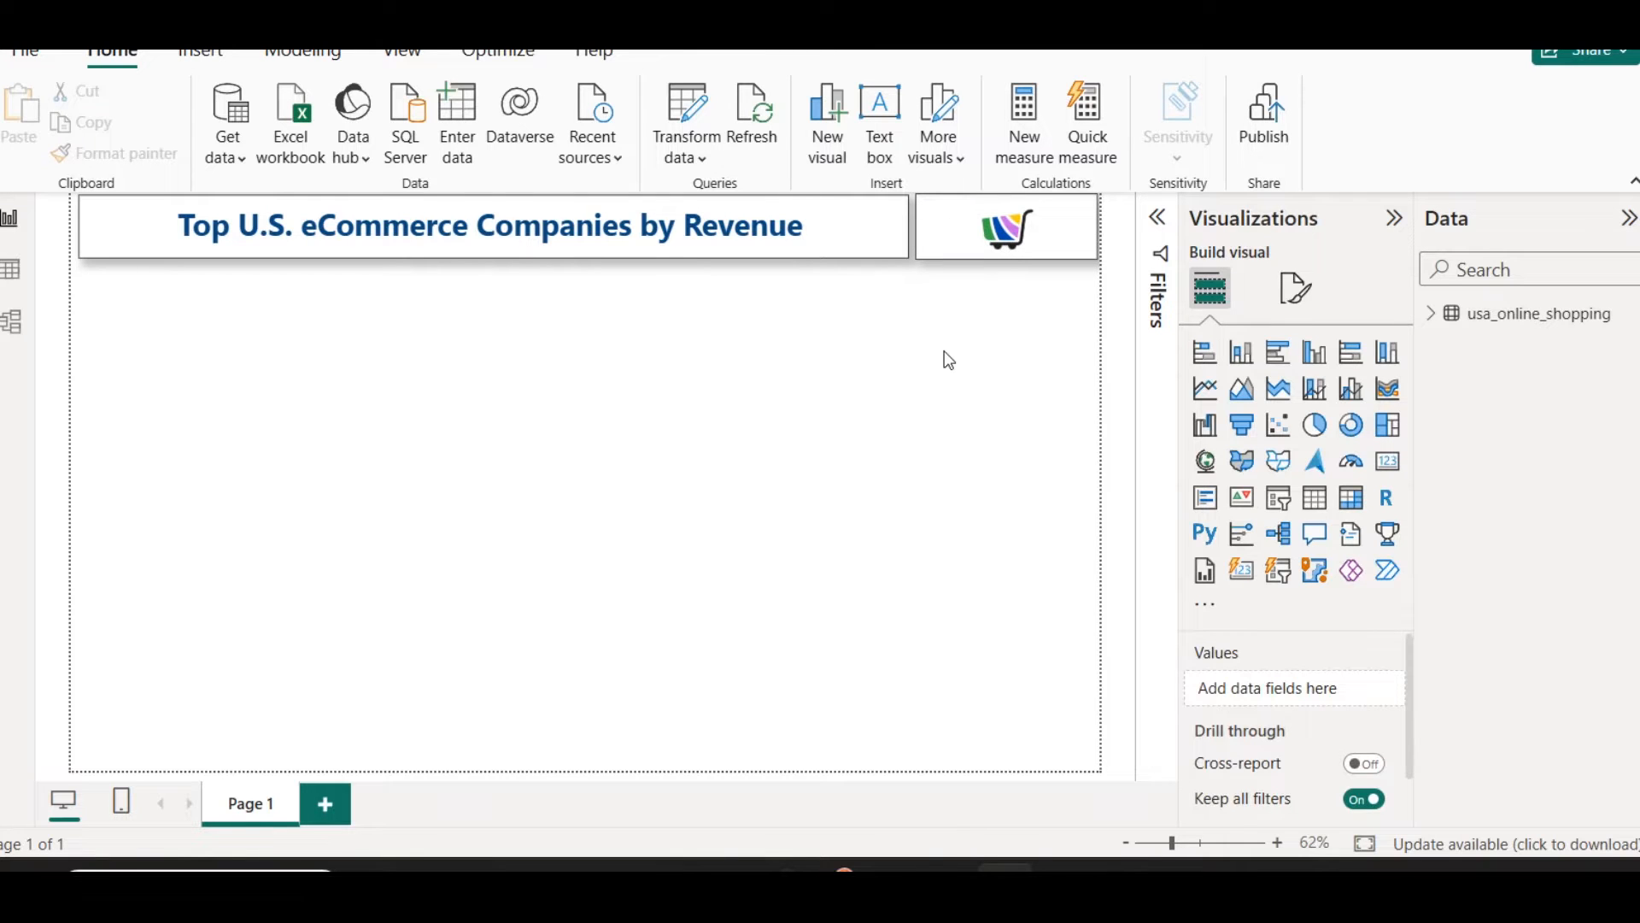
left_click(868, 255)
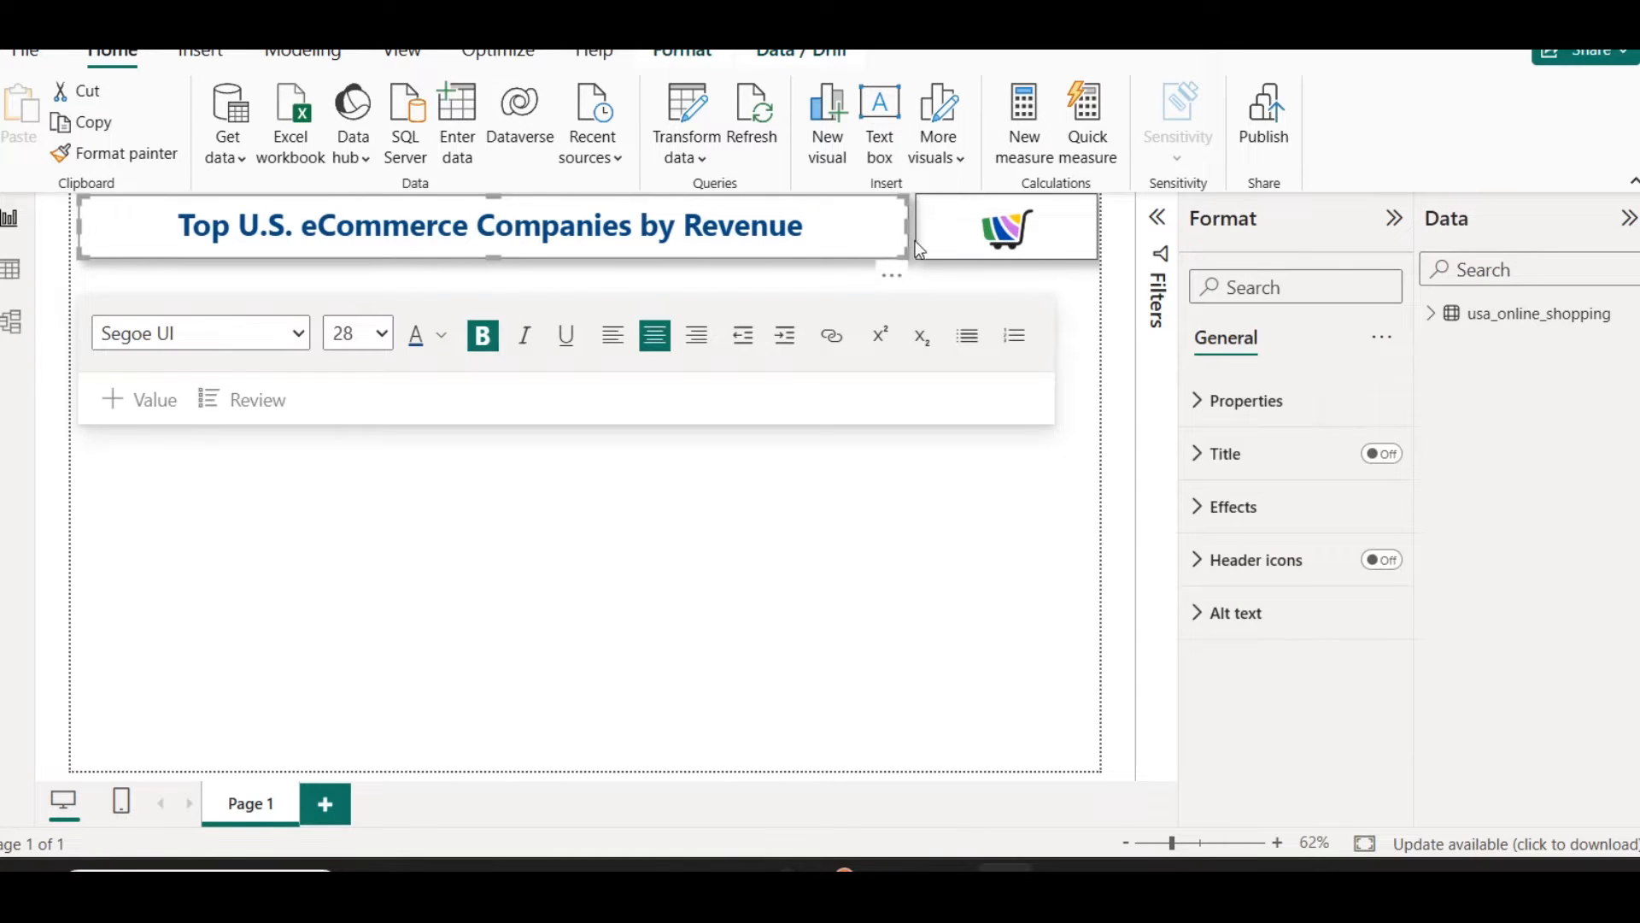
left_click(842, 537)
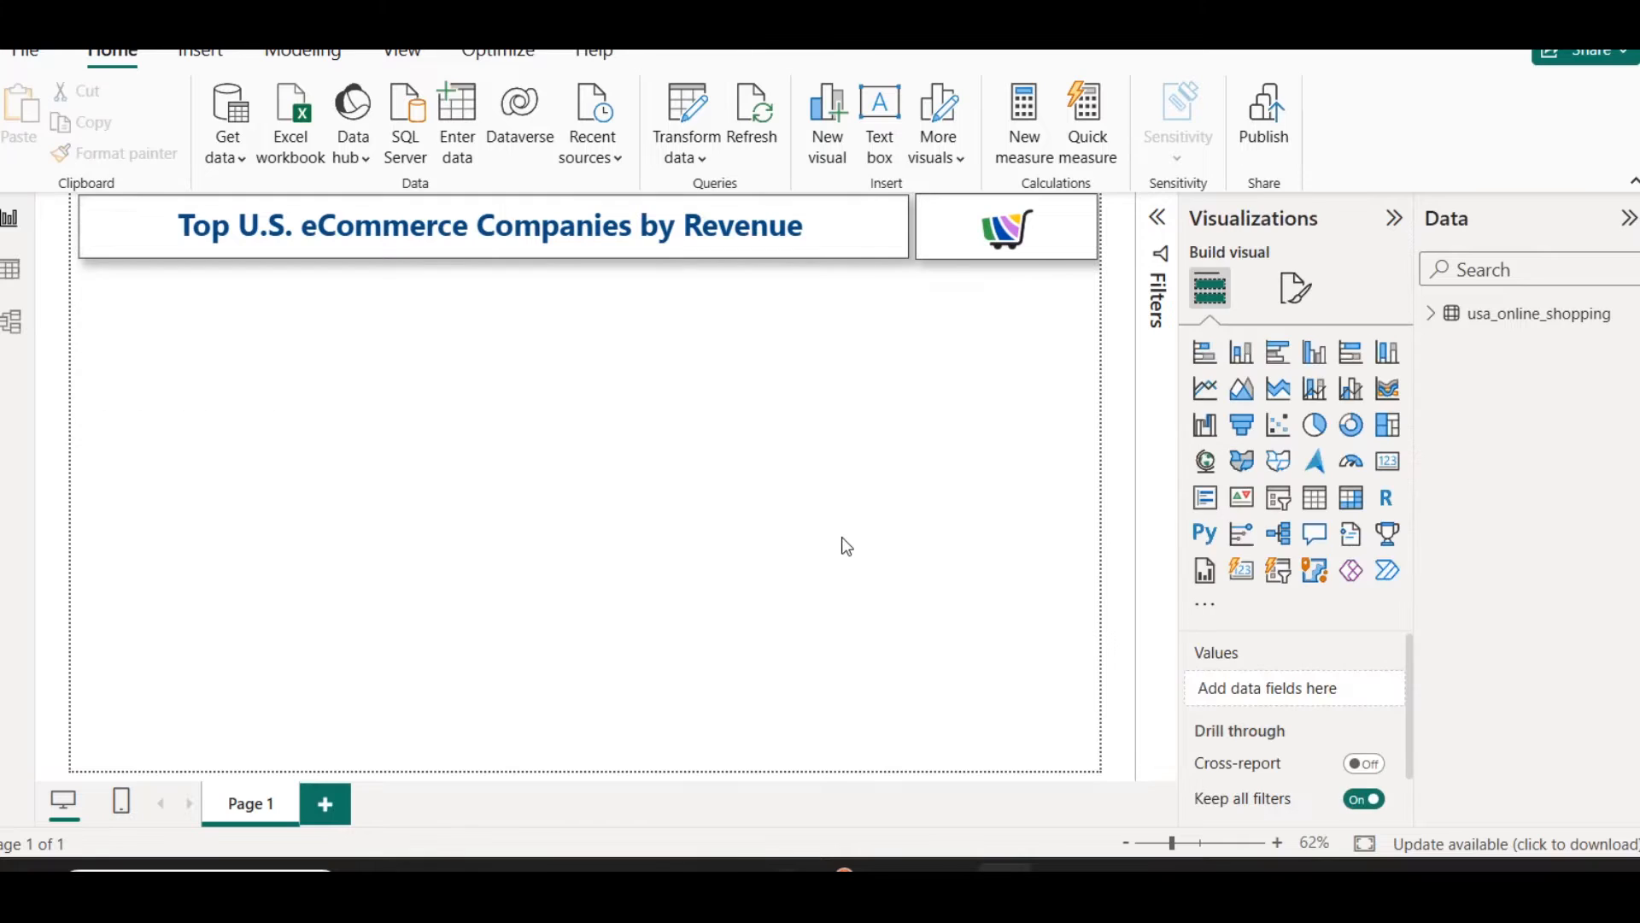
Step: Set the page's canvas background to the lightest orange tint with 80% transparency
left_click(1296, 289)
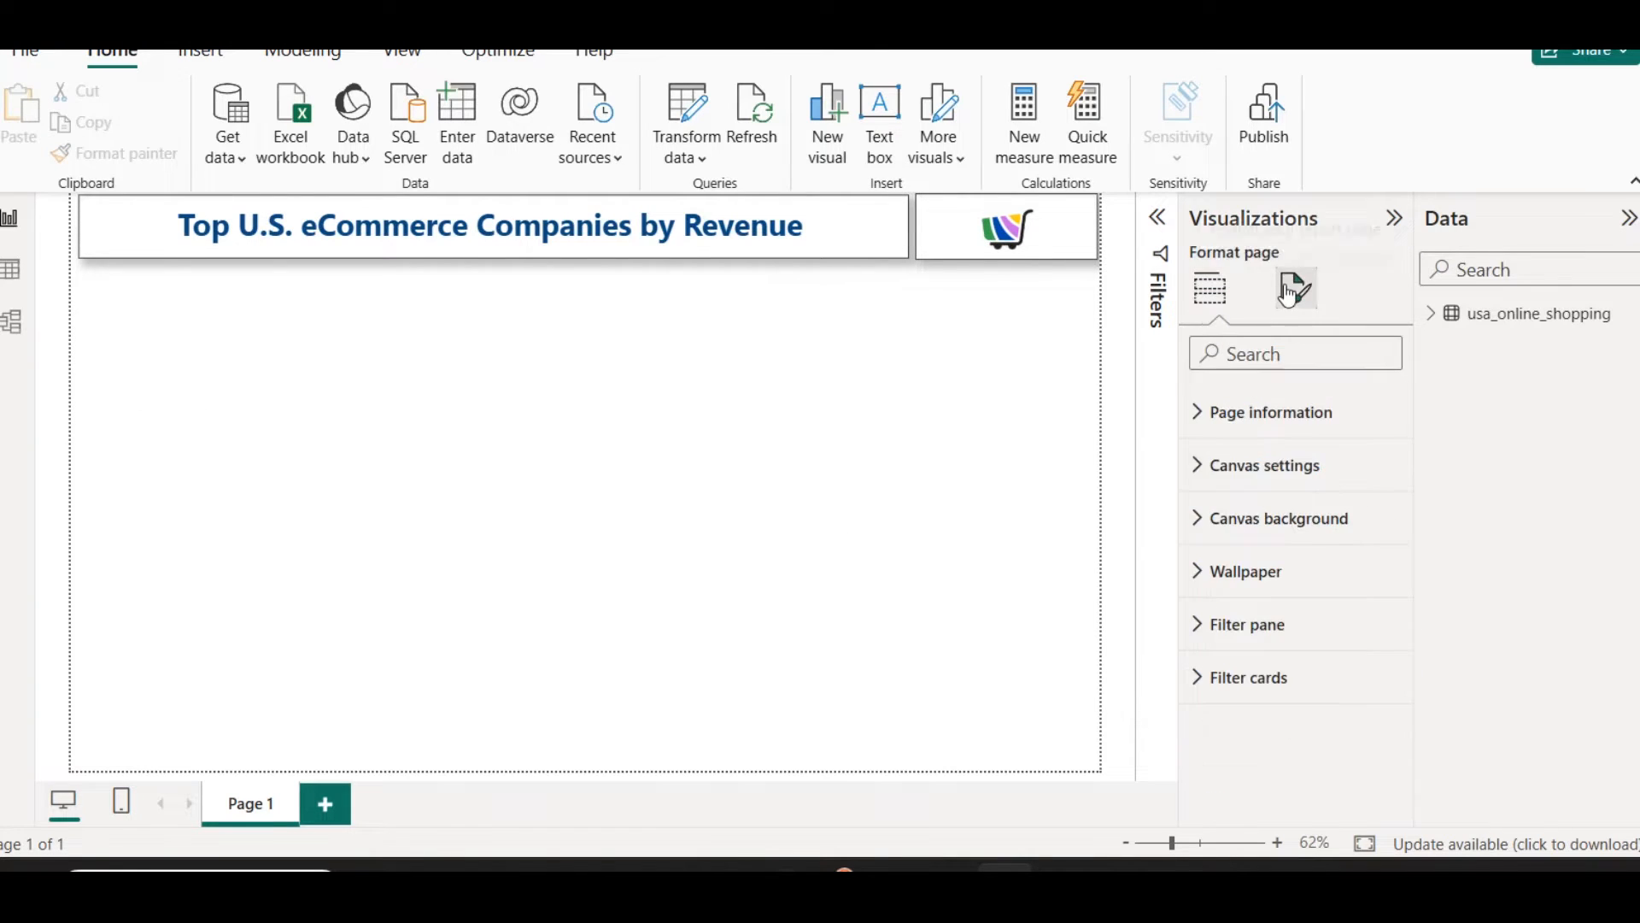
left_click(1264, 547)
left_click(1253, 605)
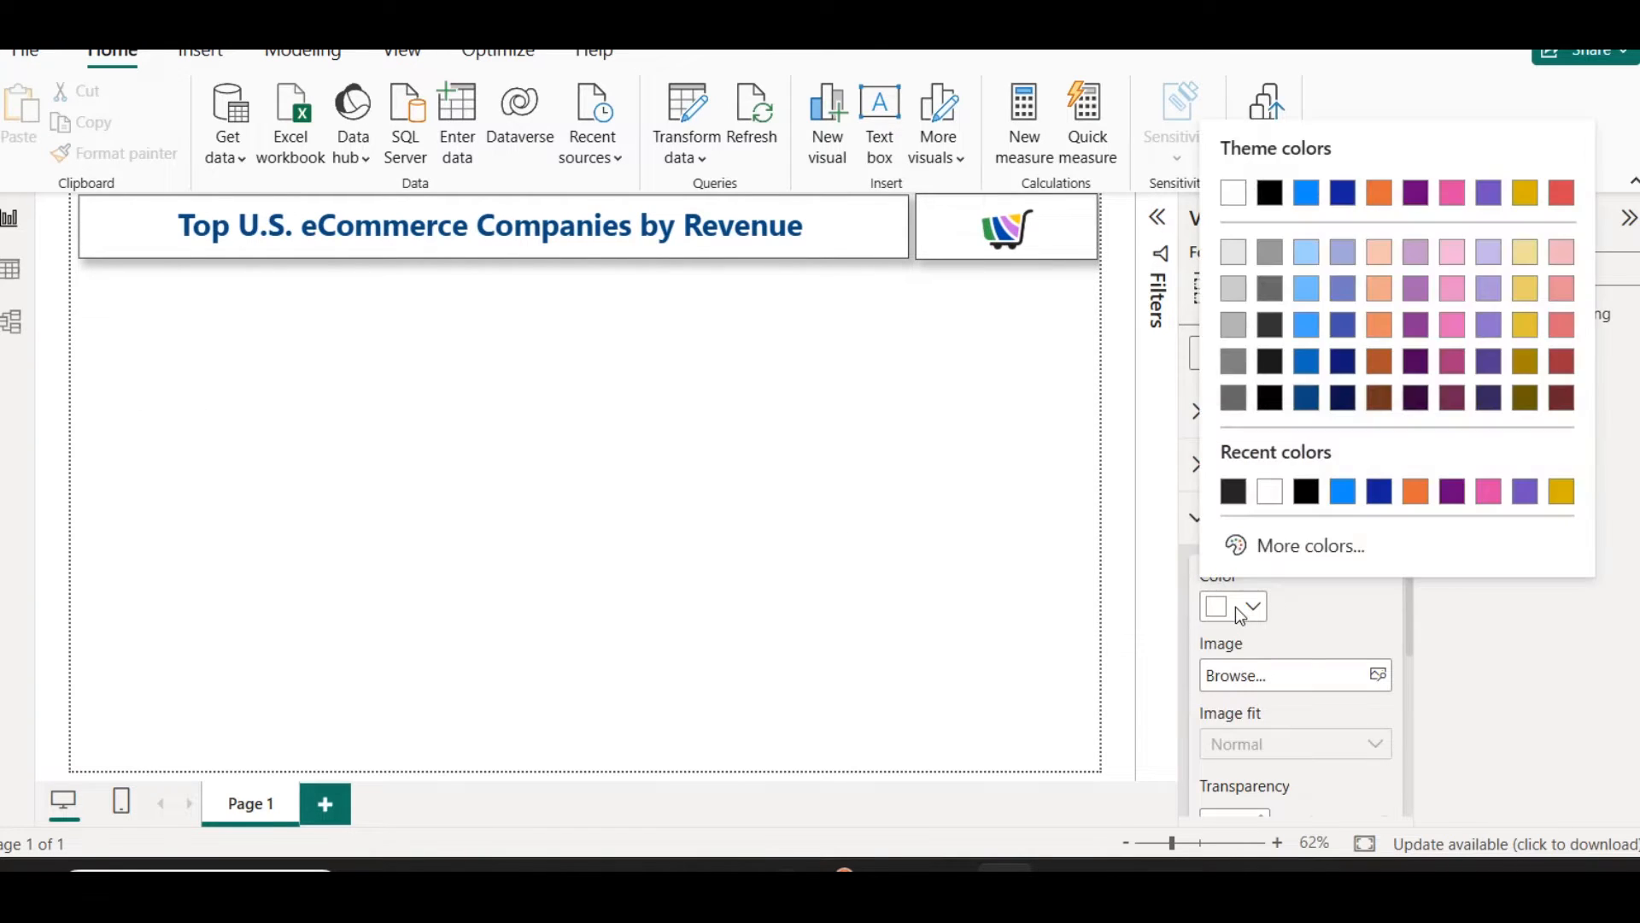
left_click(1379, 252)
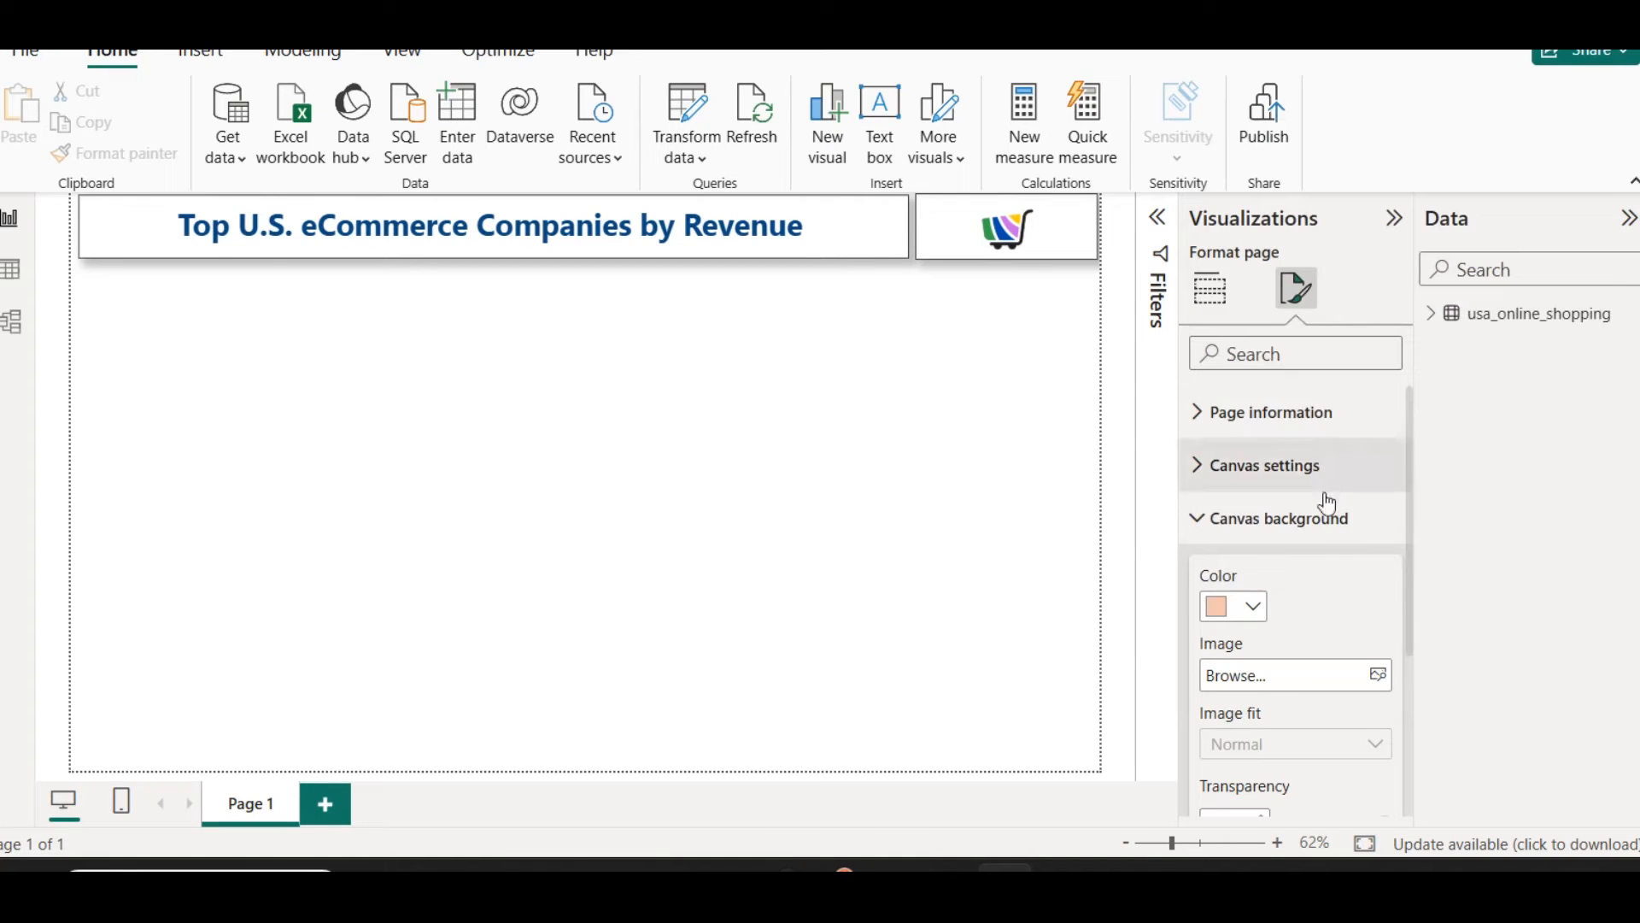
scroll(1282, 758, "down", 2)
left_click_drag(1384, 695, 1365, 696)
left_click(1261, 703)
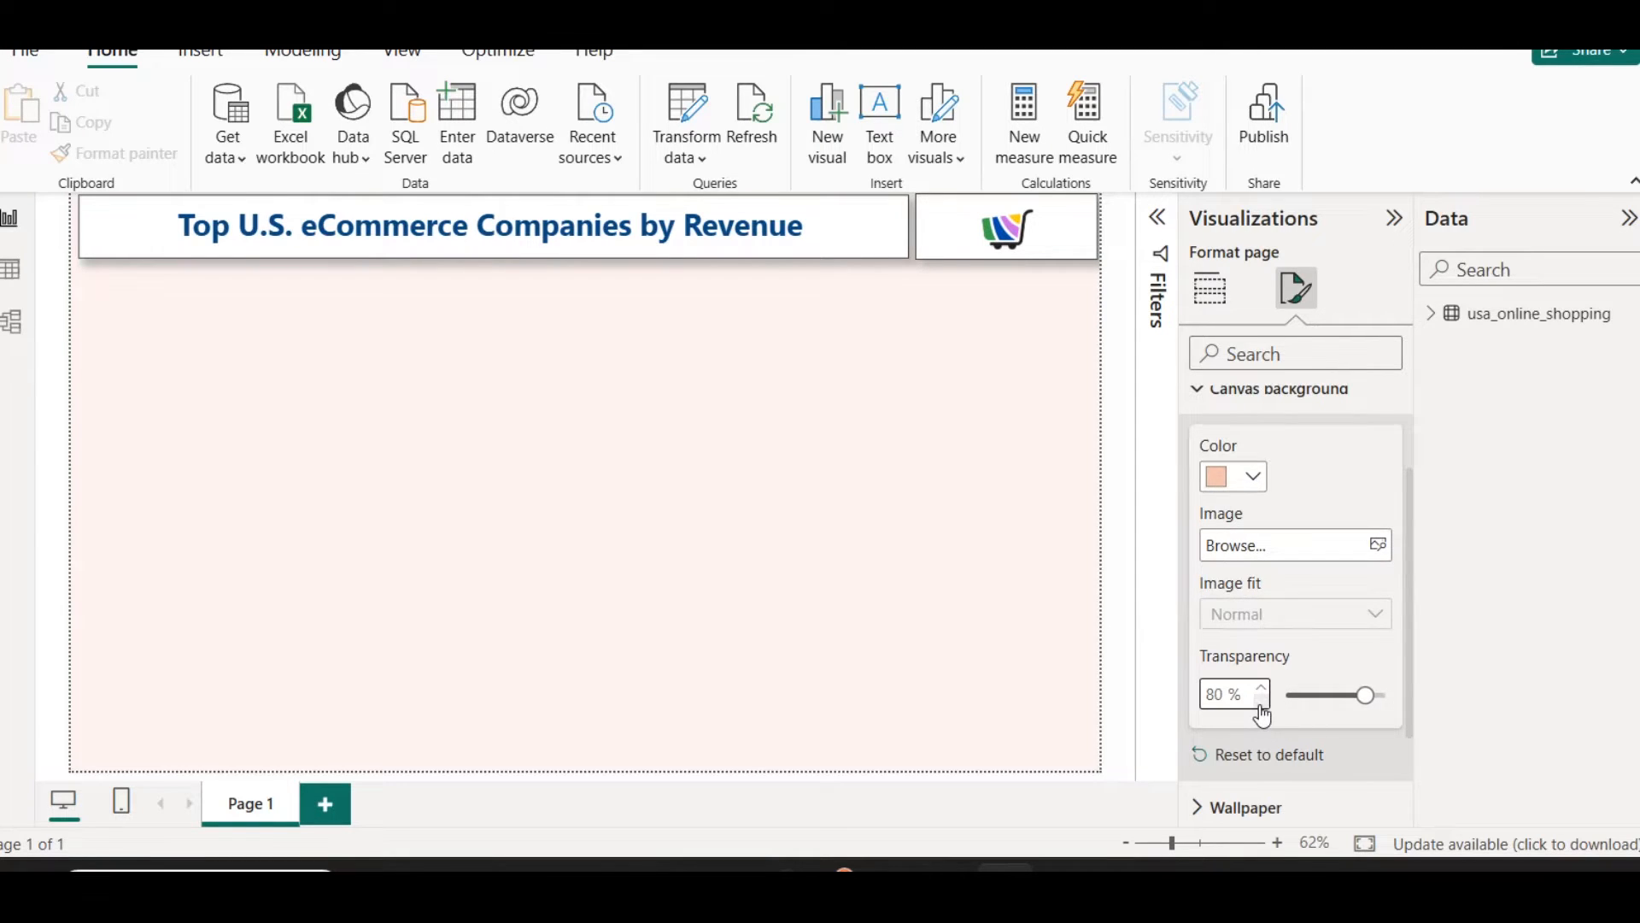
left_click(341, 394)
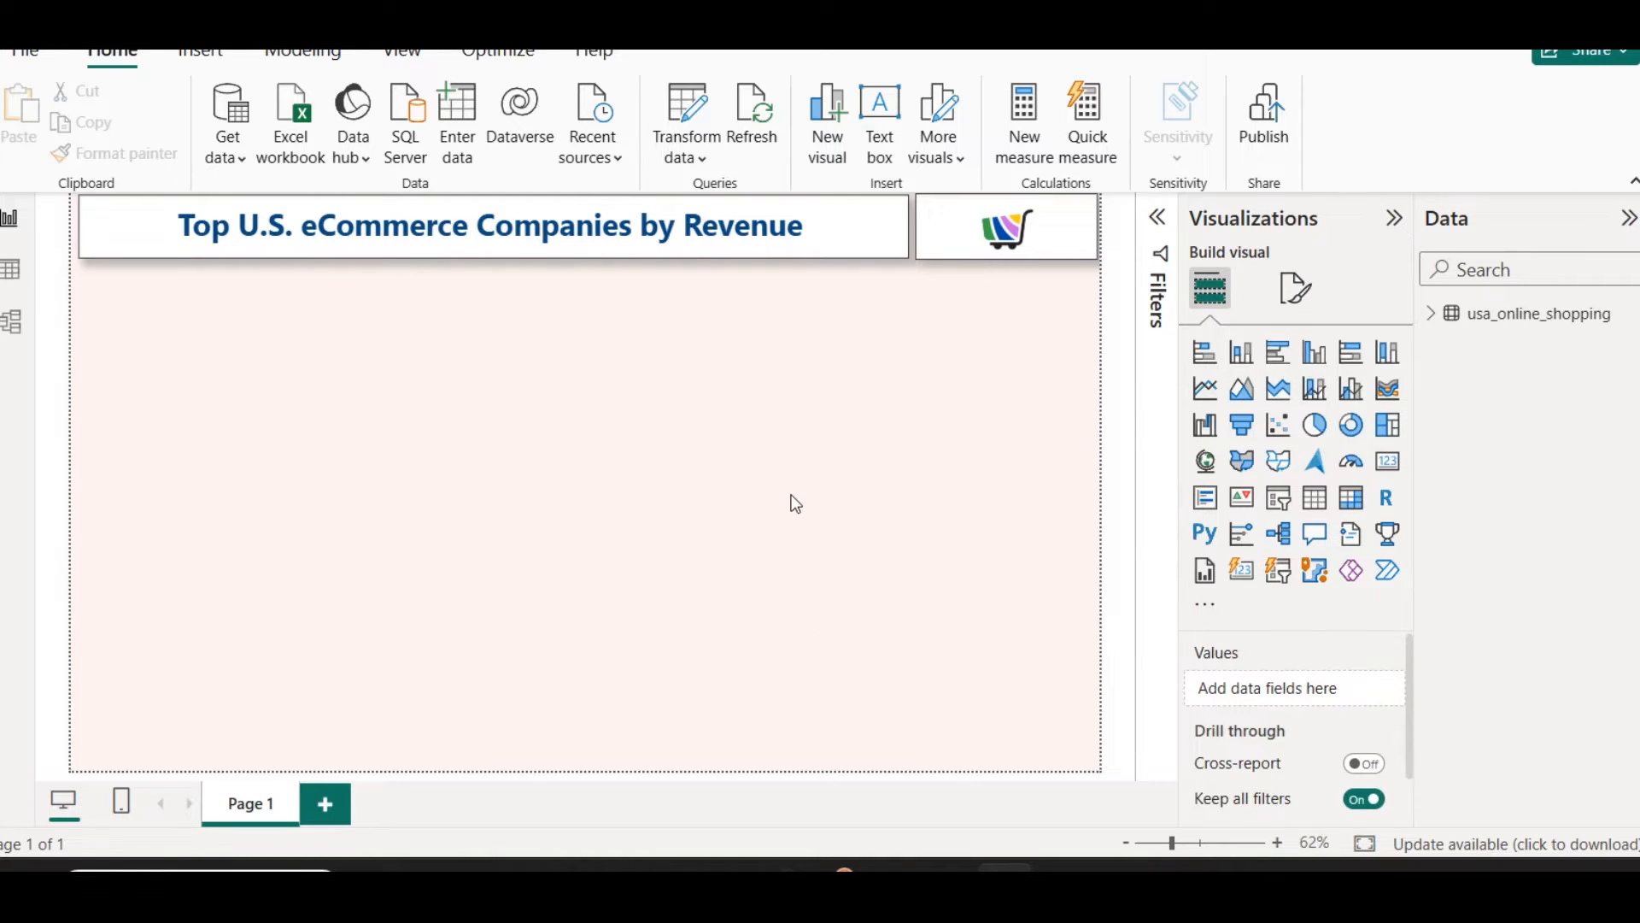
Step: Save the report in the USA ecommerce revenue folder on drive E under a file name beginning "Us ecommerce 202"
key("ctrl+s")
left_click(604, 676)
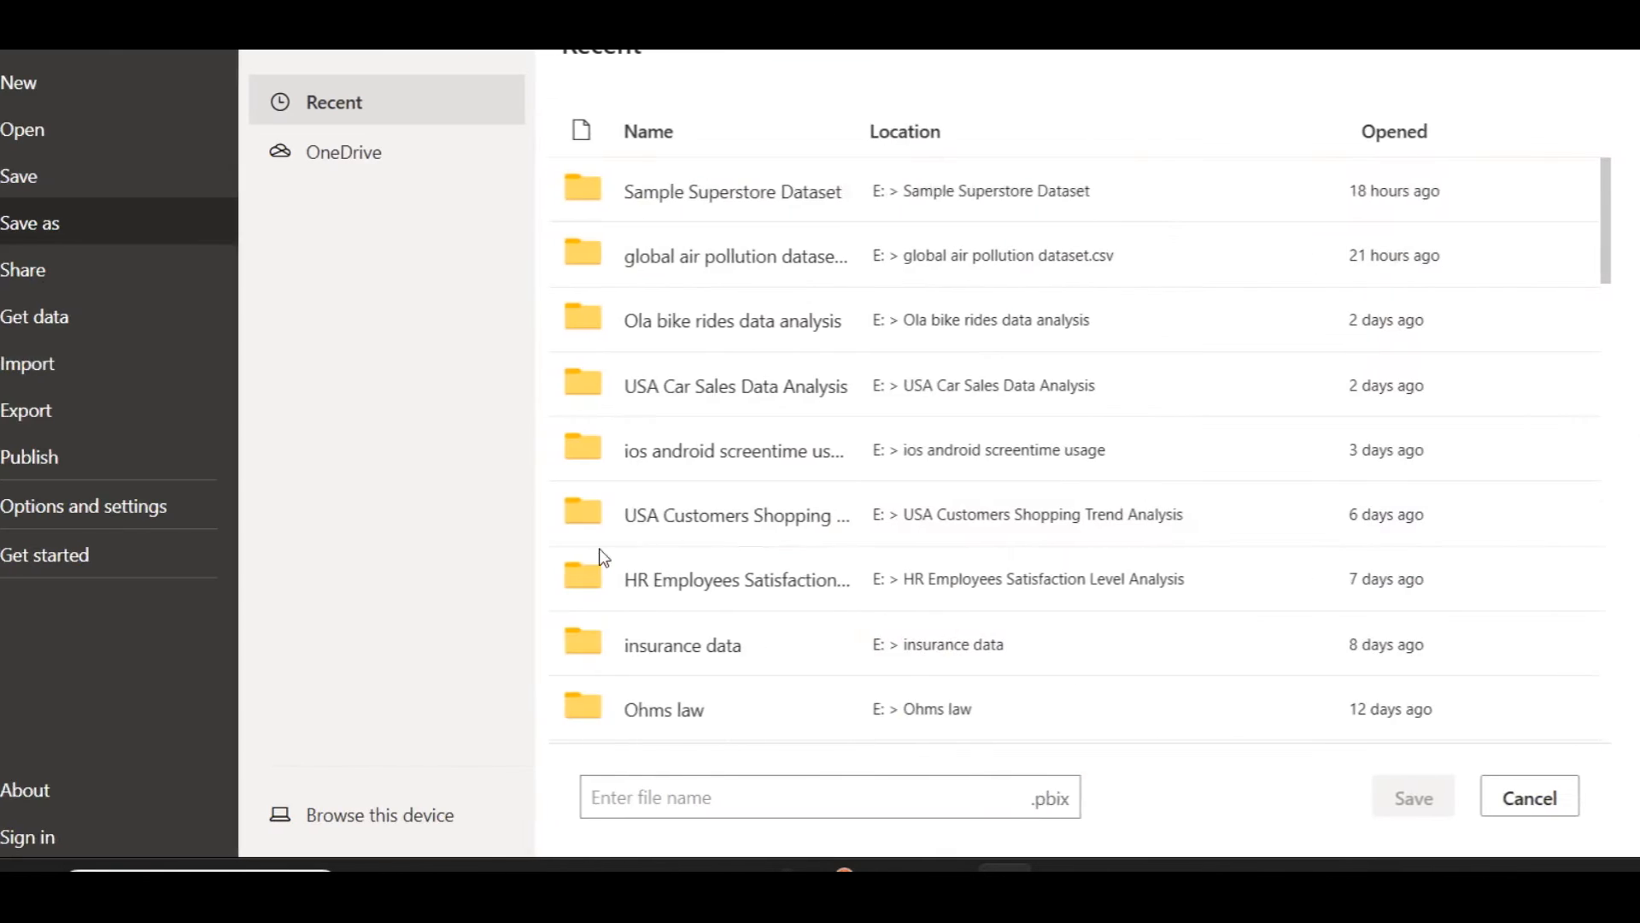
left_click(394, 826)
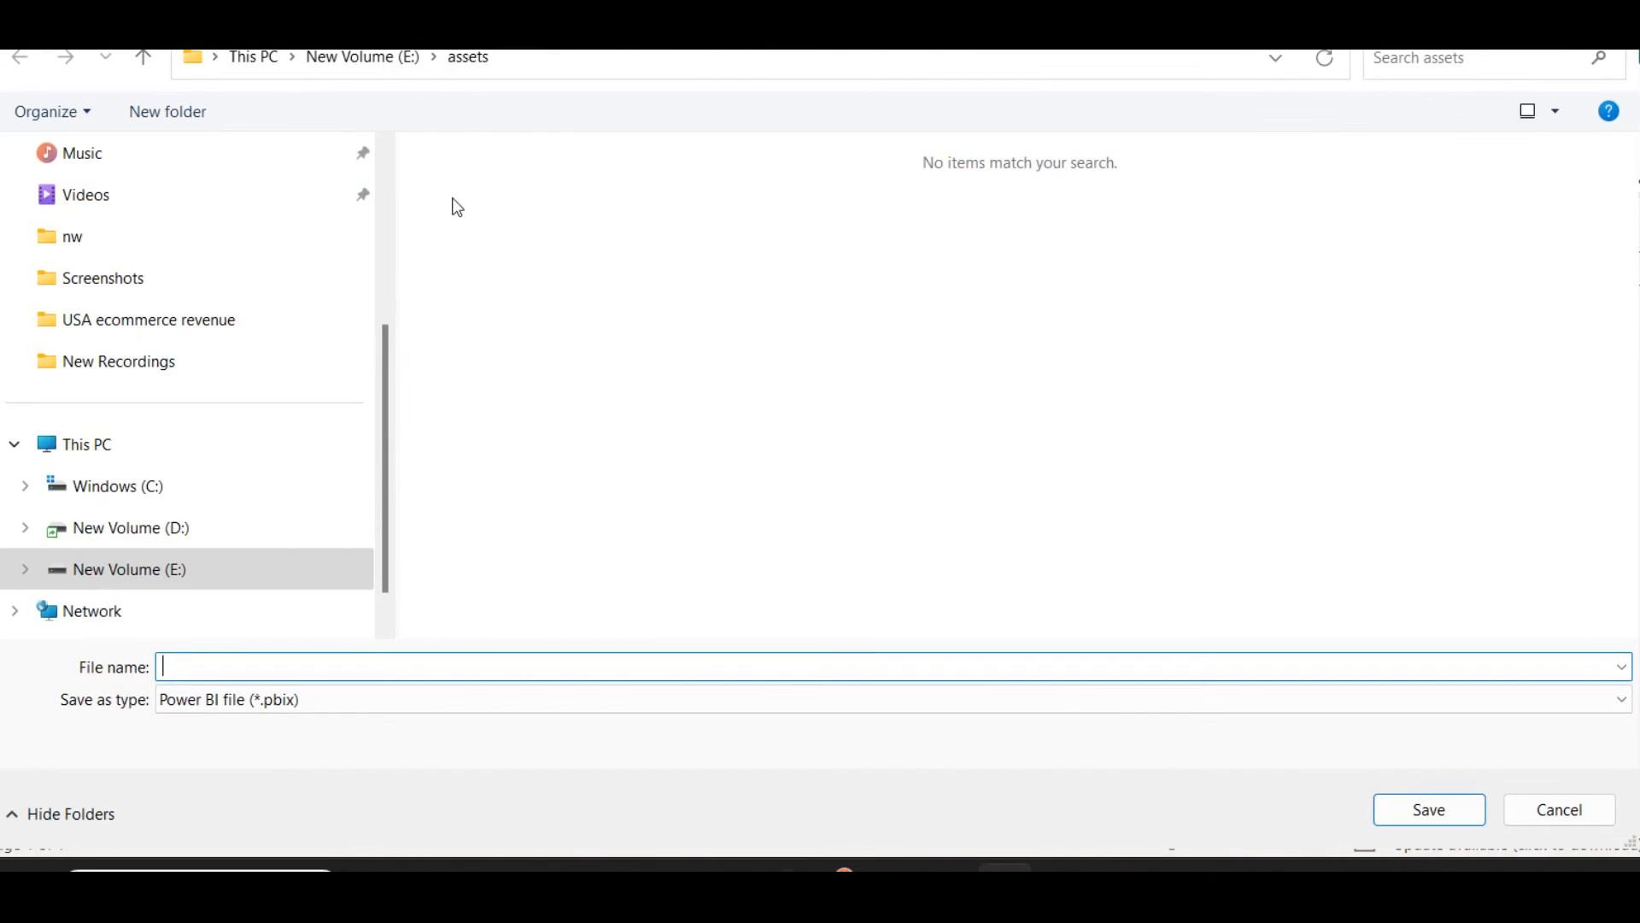
left_click(358, 67)
double_click(494, 205)
left_click_drag(396, 235, 62, 257)
left_click(219, 667)
type("Us ecommerce 2023")
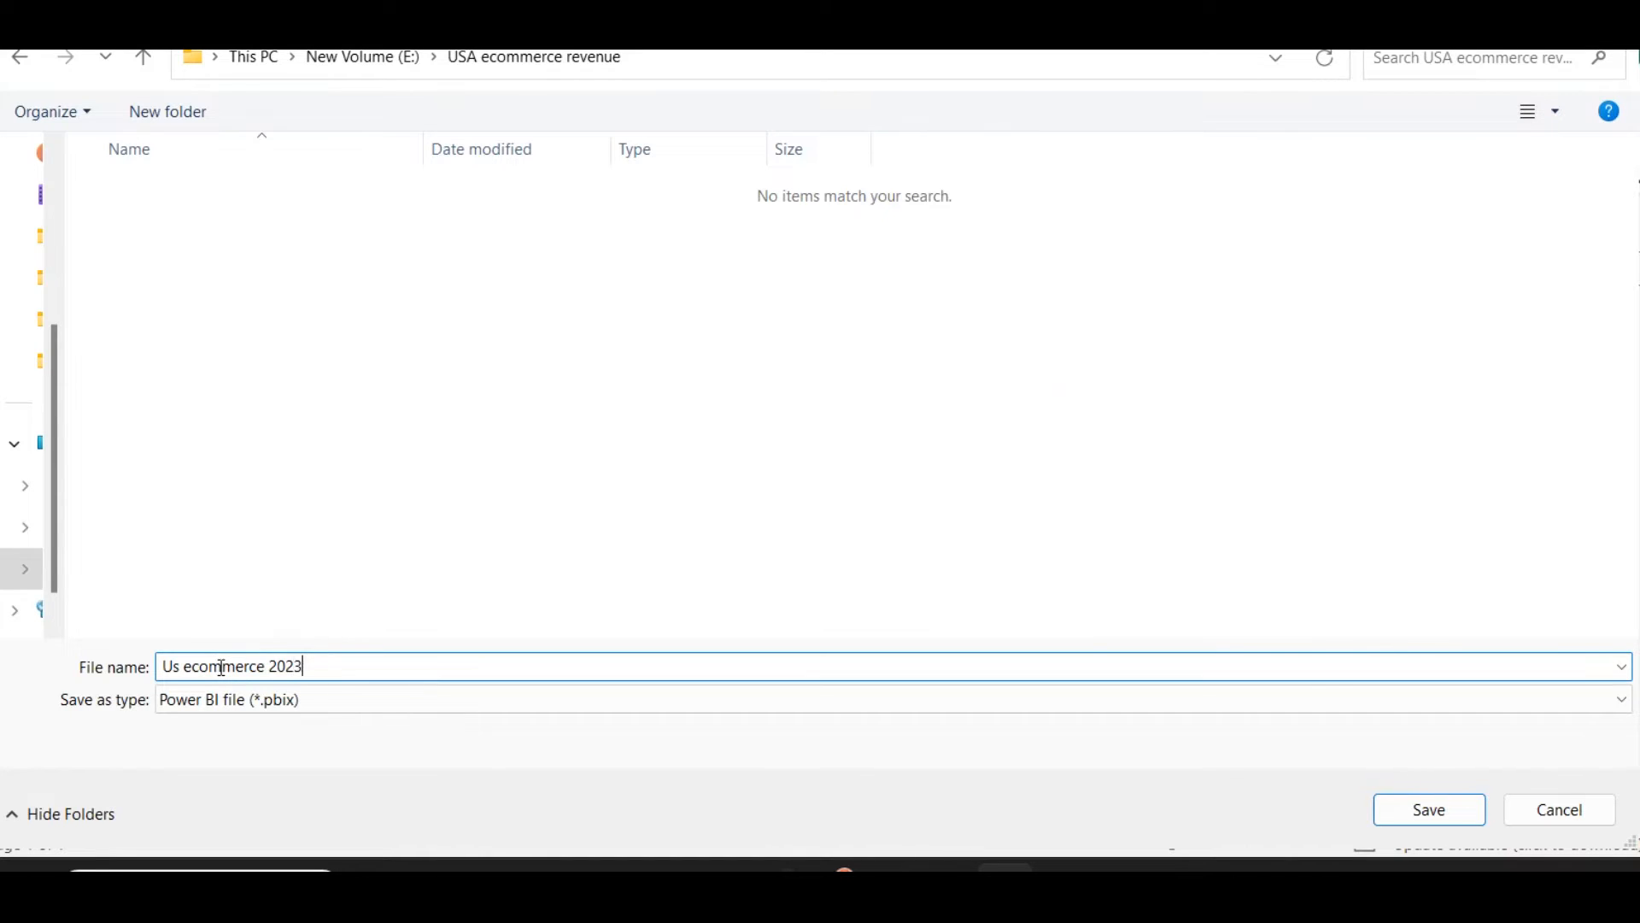
key("Return")
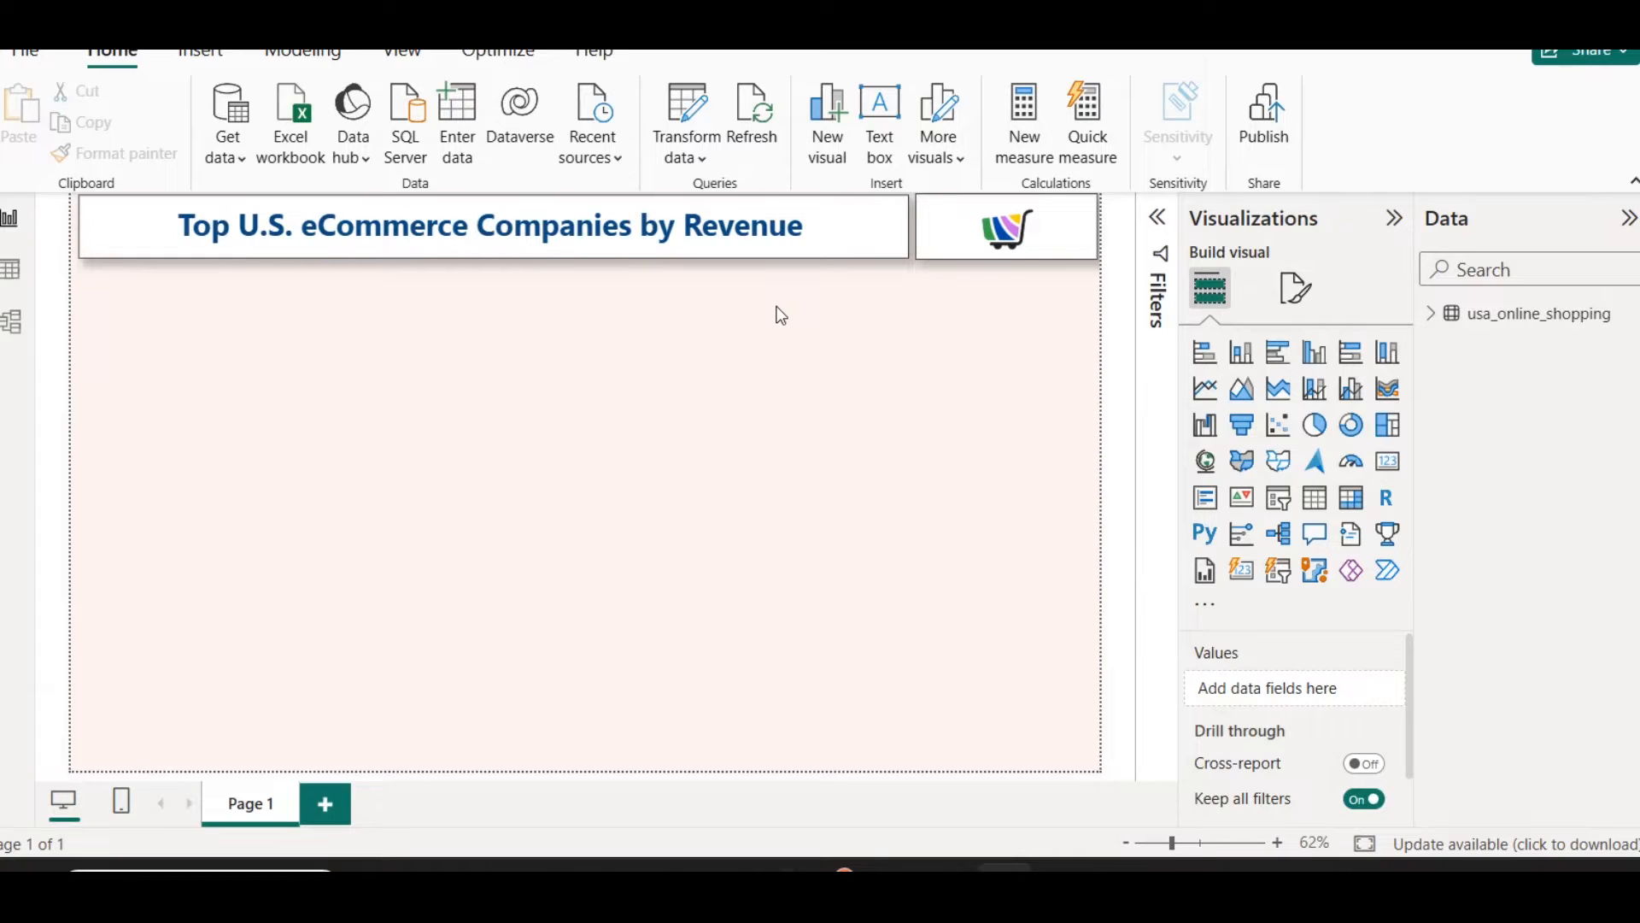
Step: Look over the usa_online_shopping table's fields and records, and open its query for editing in Power Query Editor
left_click(1434, 316)
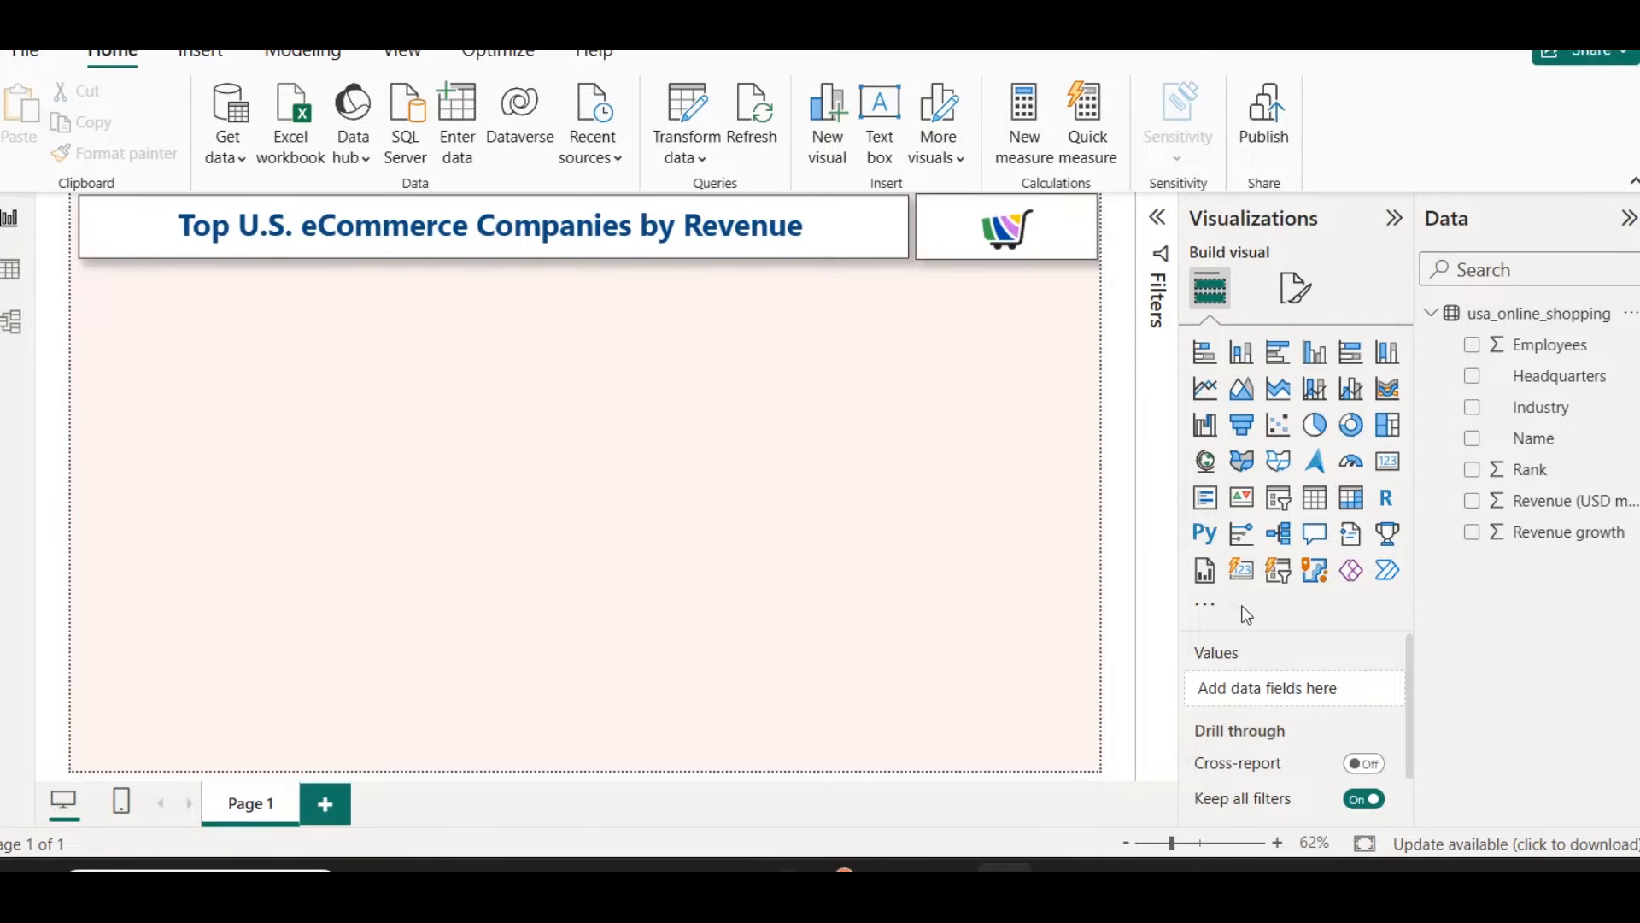
left_click(9, 272)
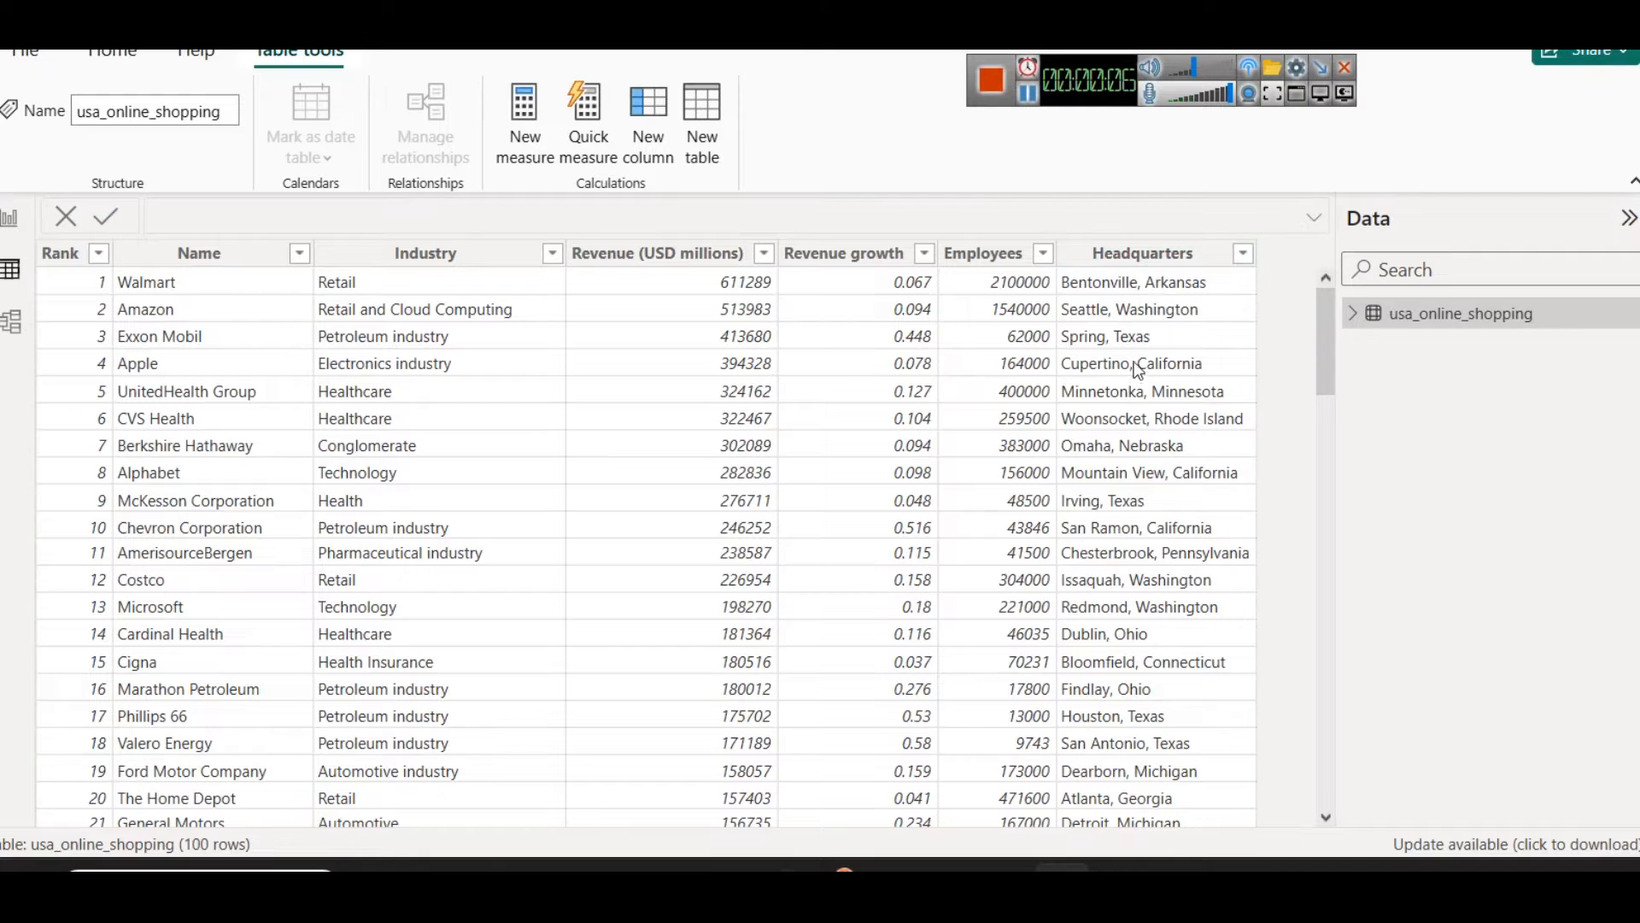
left_click(10, 218)
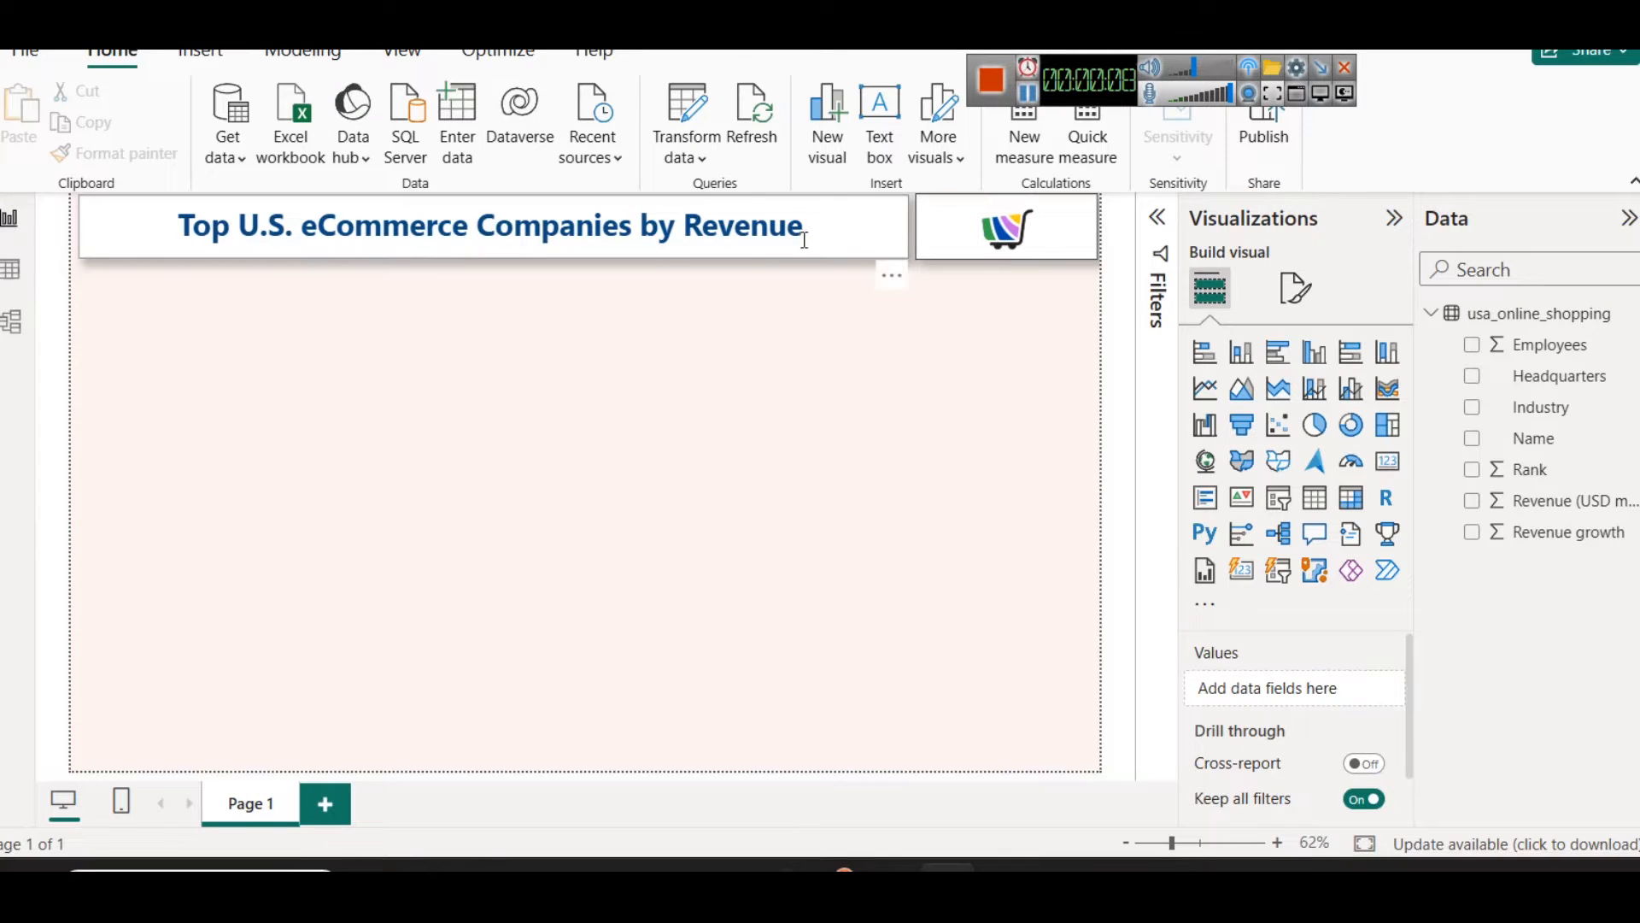
left_click(689, 156)
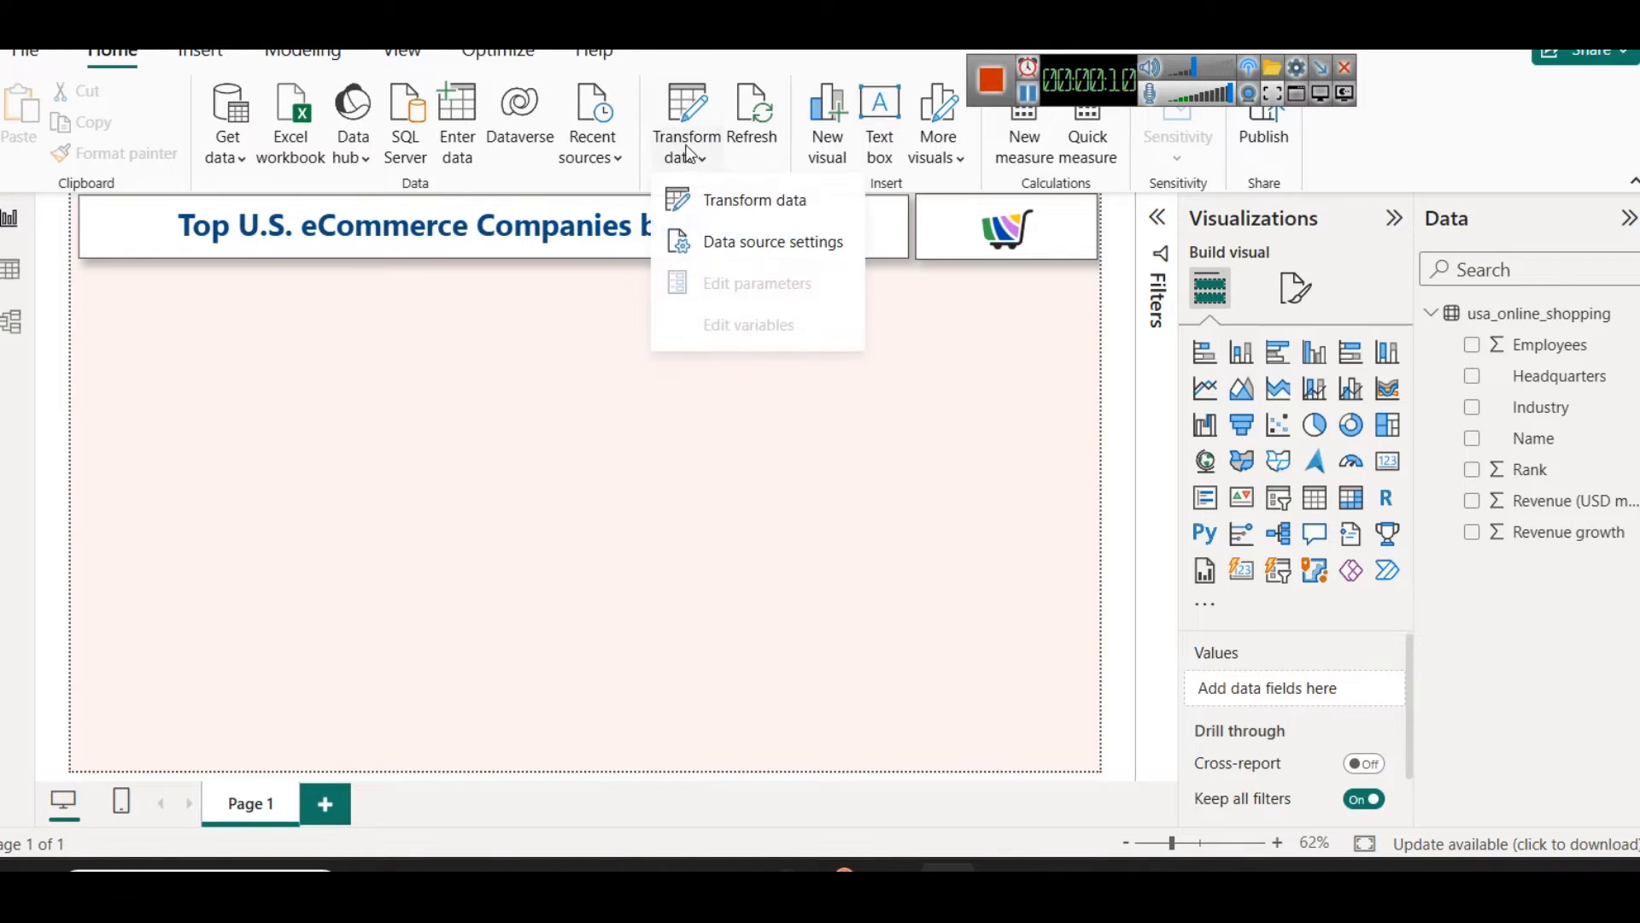
right_click(1477, 321)
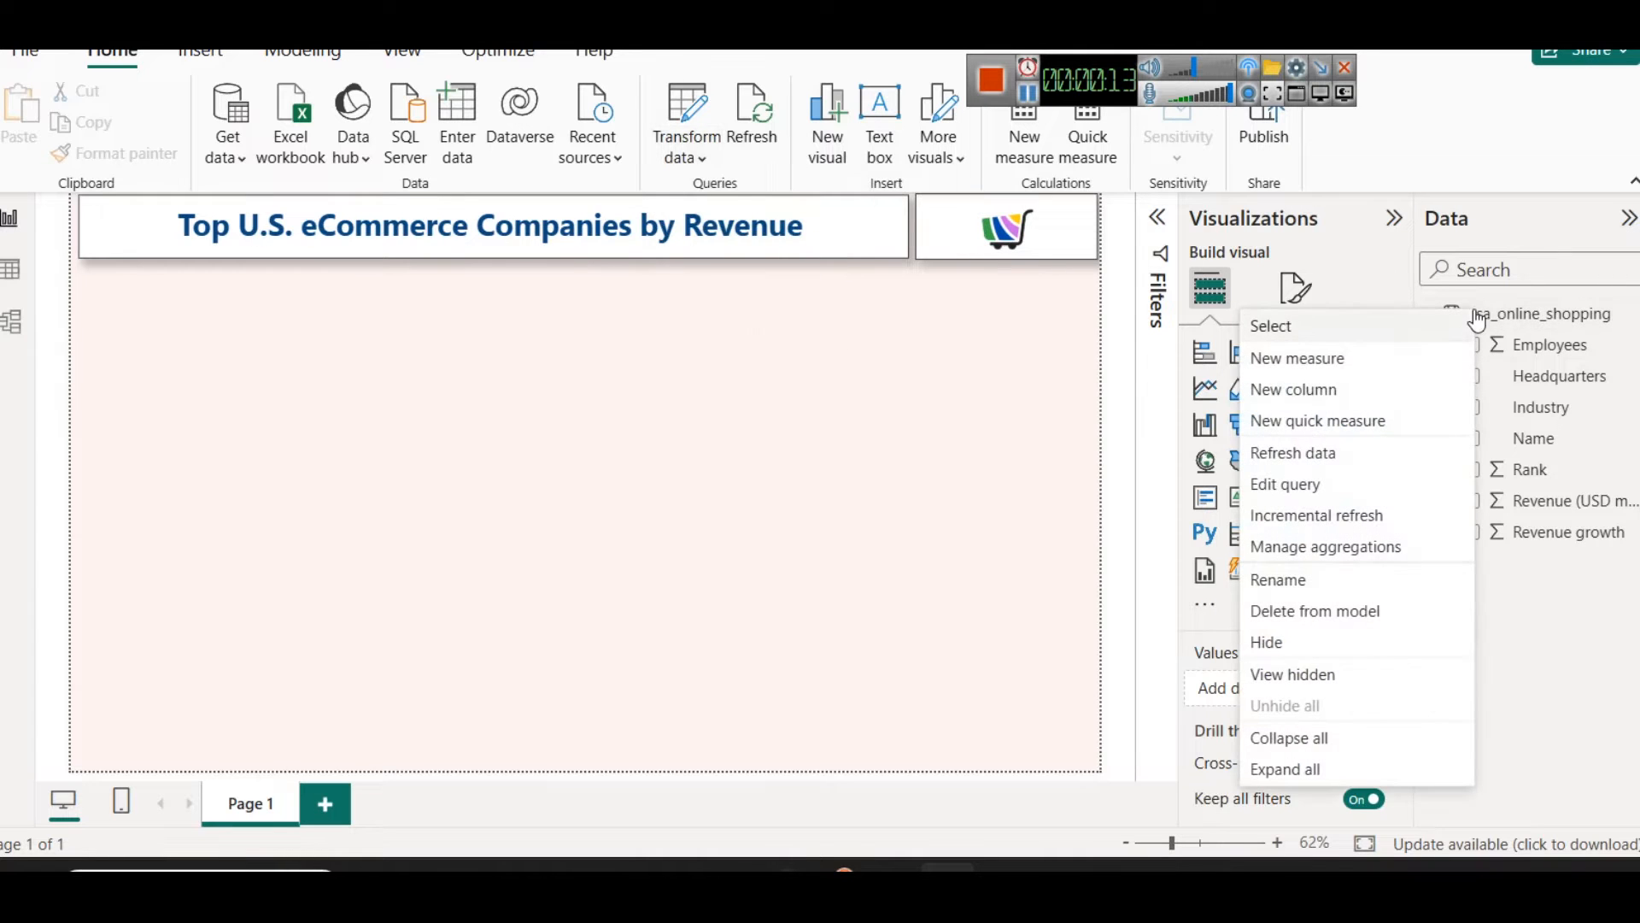
left_click(1332, 484)
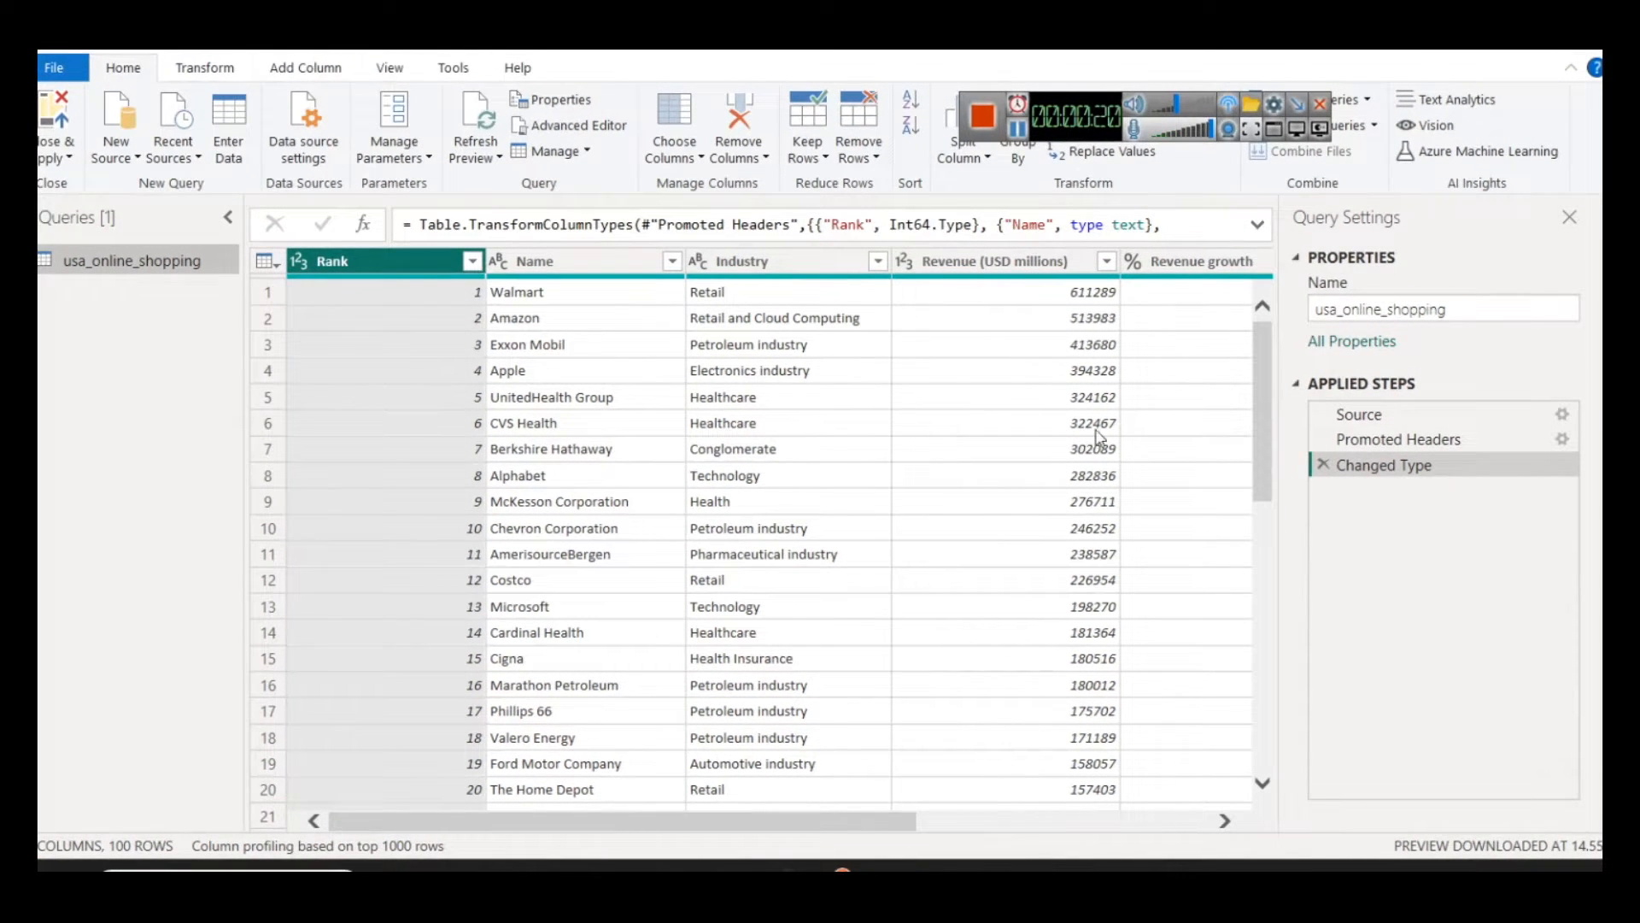
Step: Duplicate the Headquarters column and rename the copy City
left_click(1082, 822)
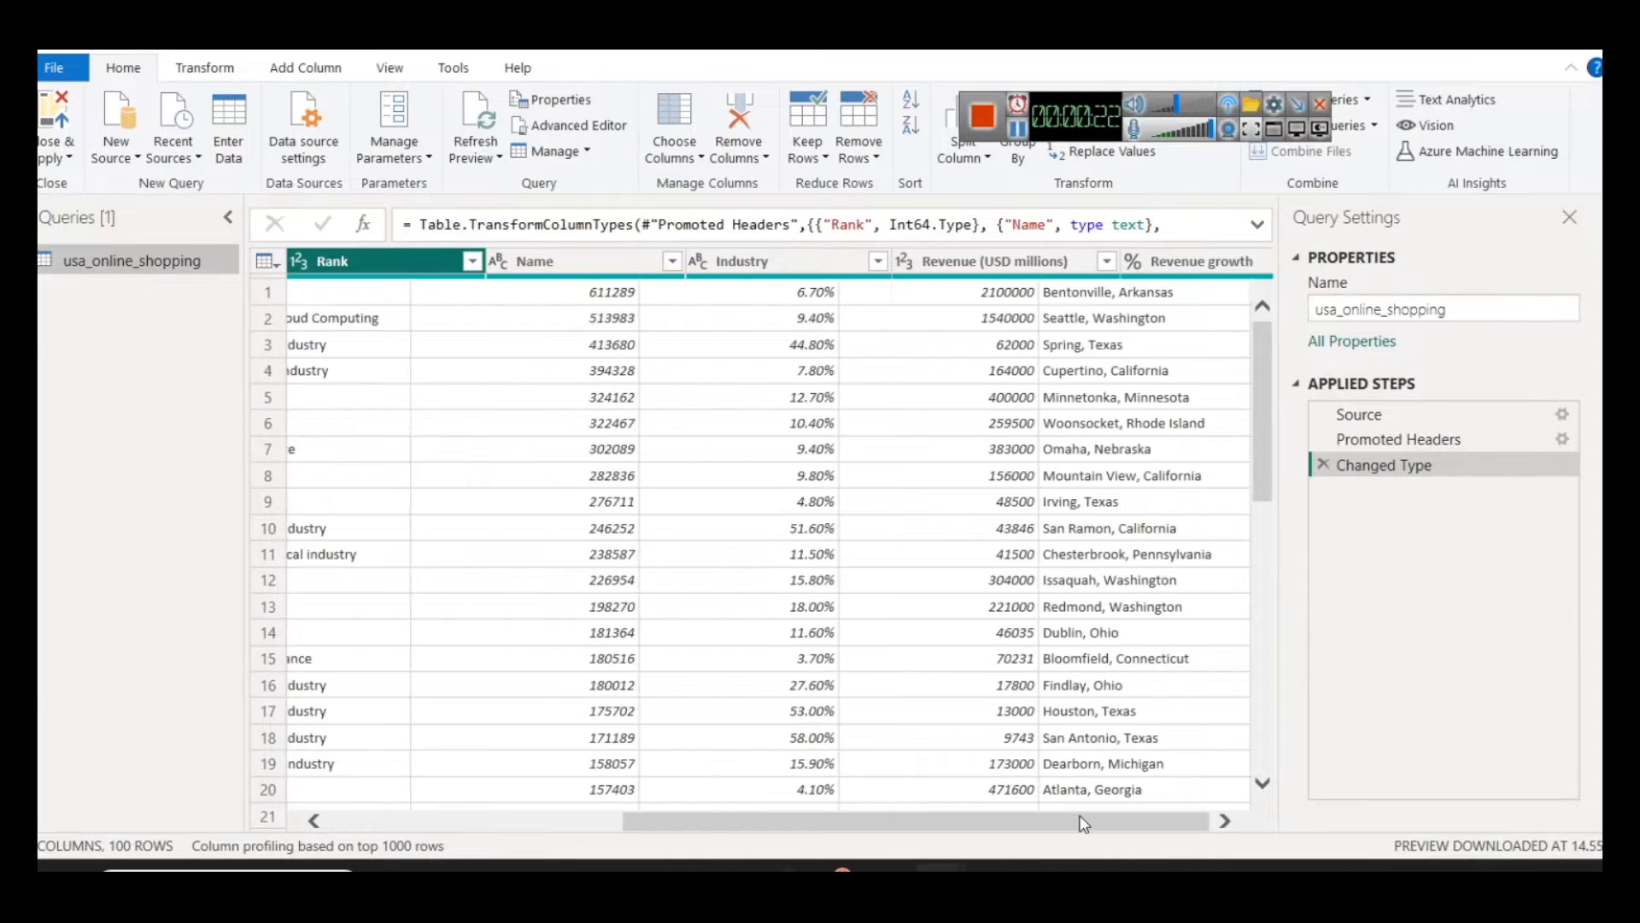
right_click(1108, 272)
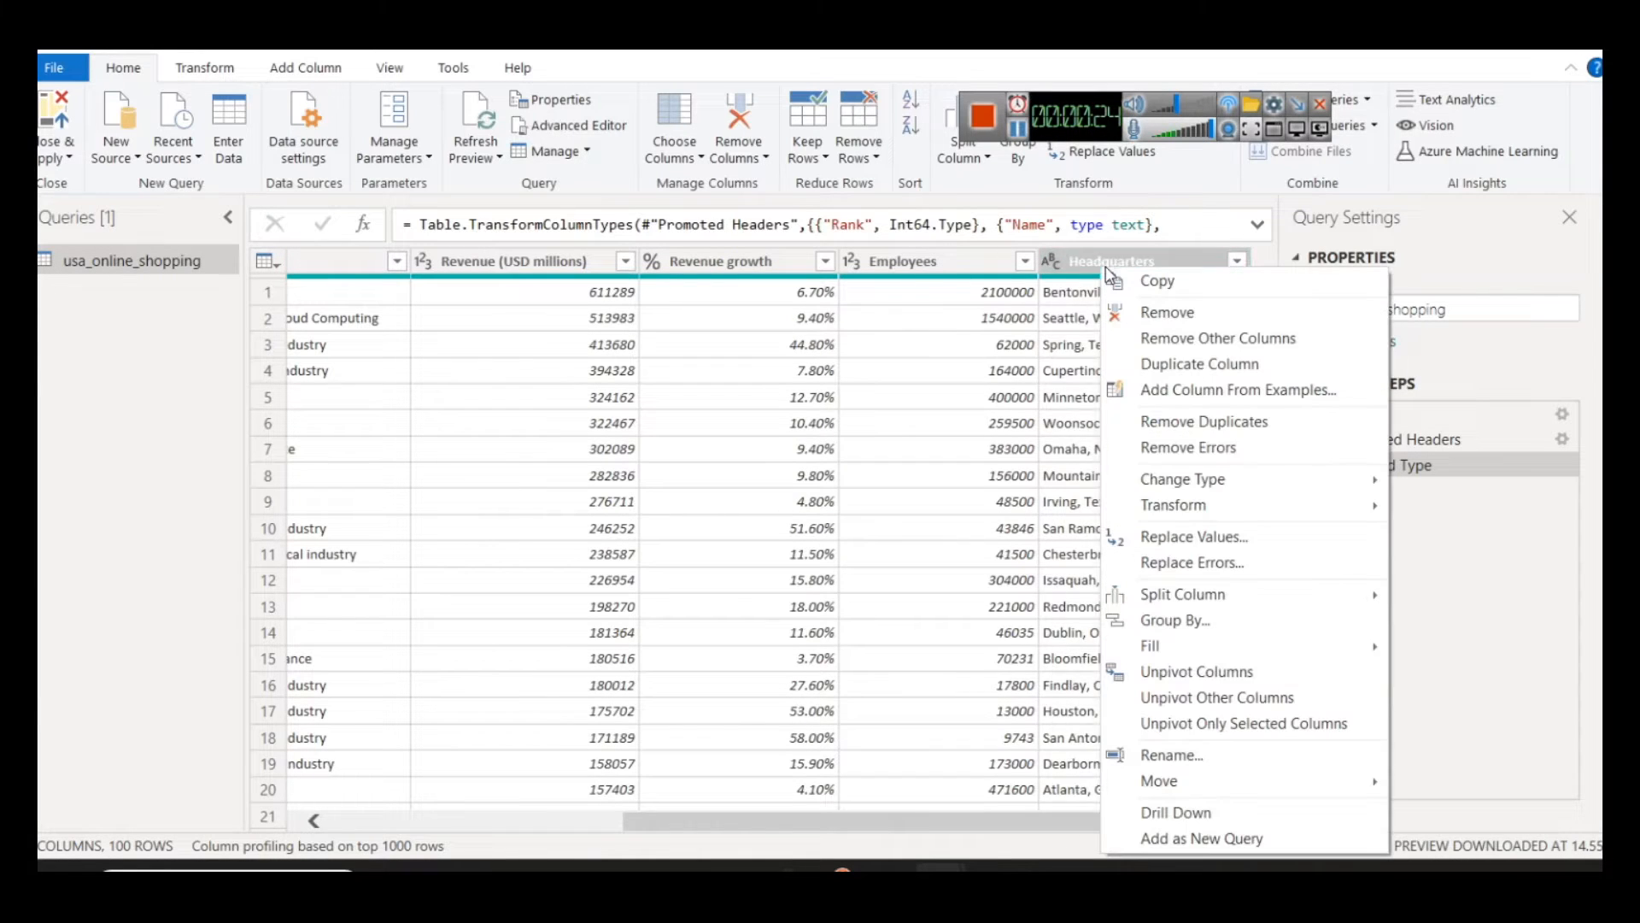
left_click(1190, 365)
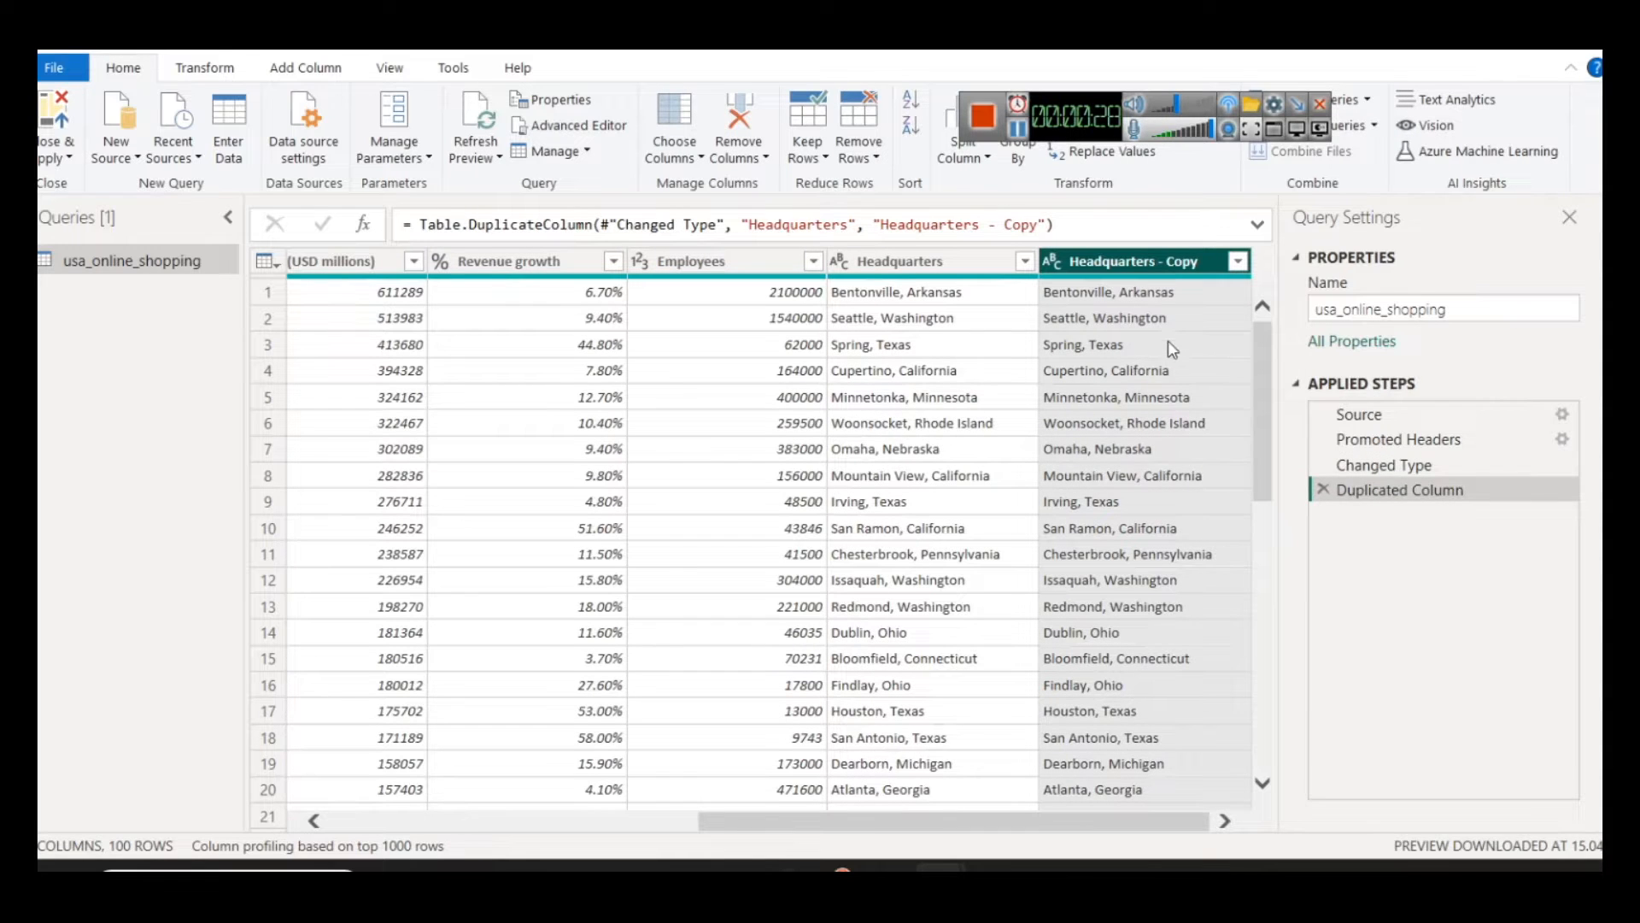
right_click(1129, 252)
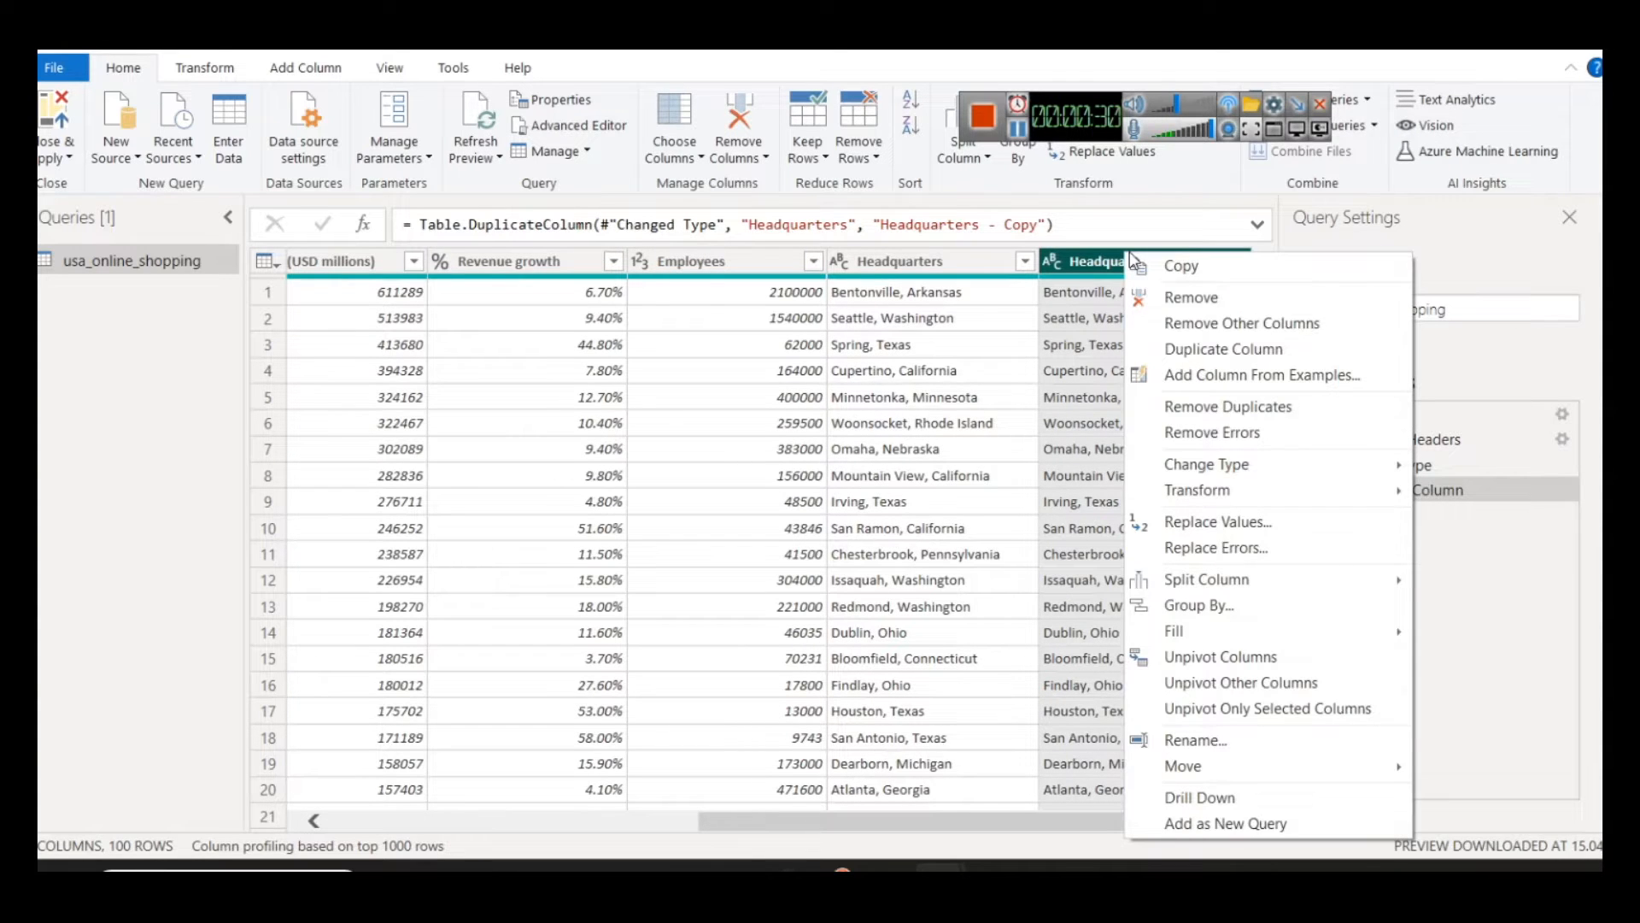
left_click(1211, 752)
type("city")
key("Return")
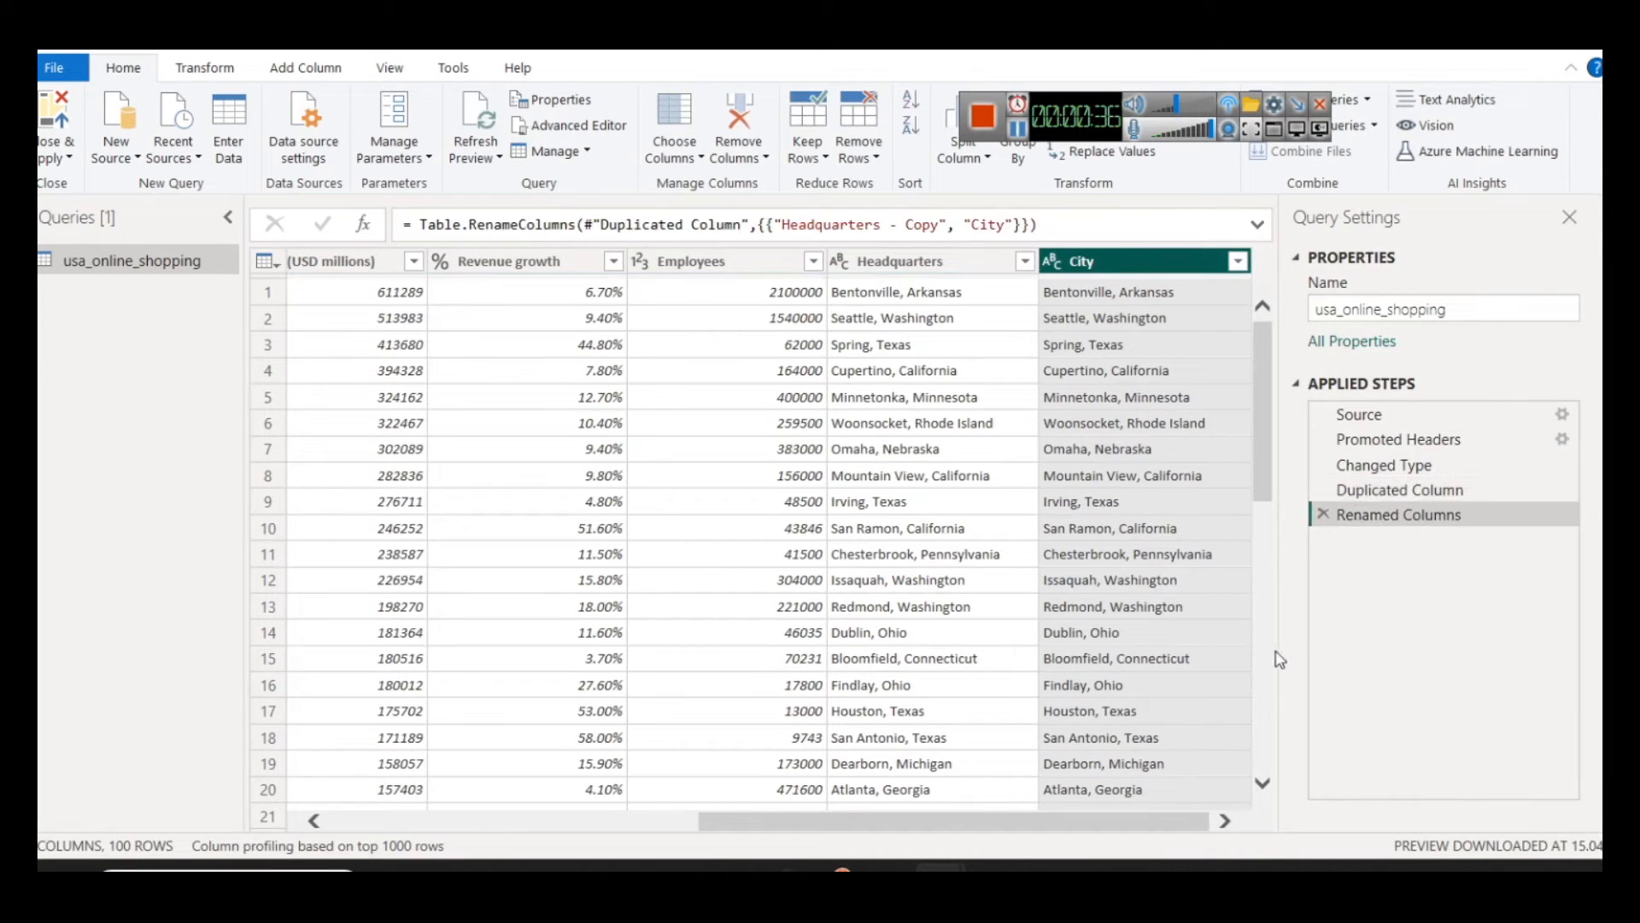
Step: Split the City column by the comma delimiter at each occurrence
right_click(1123, 265)
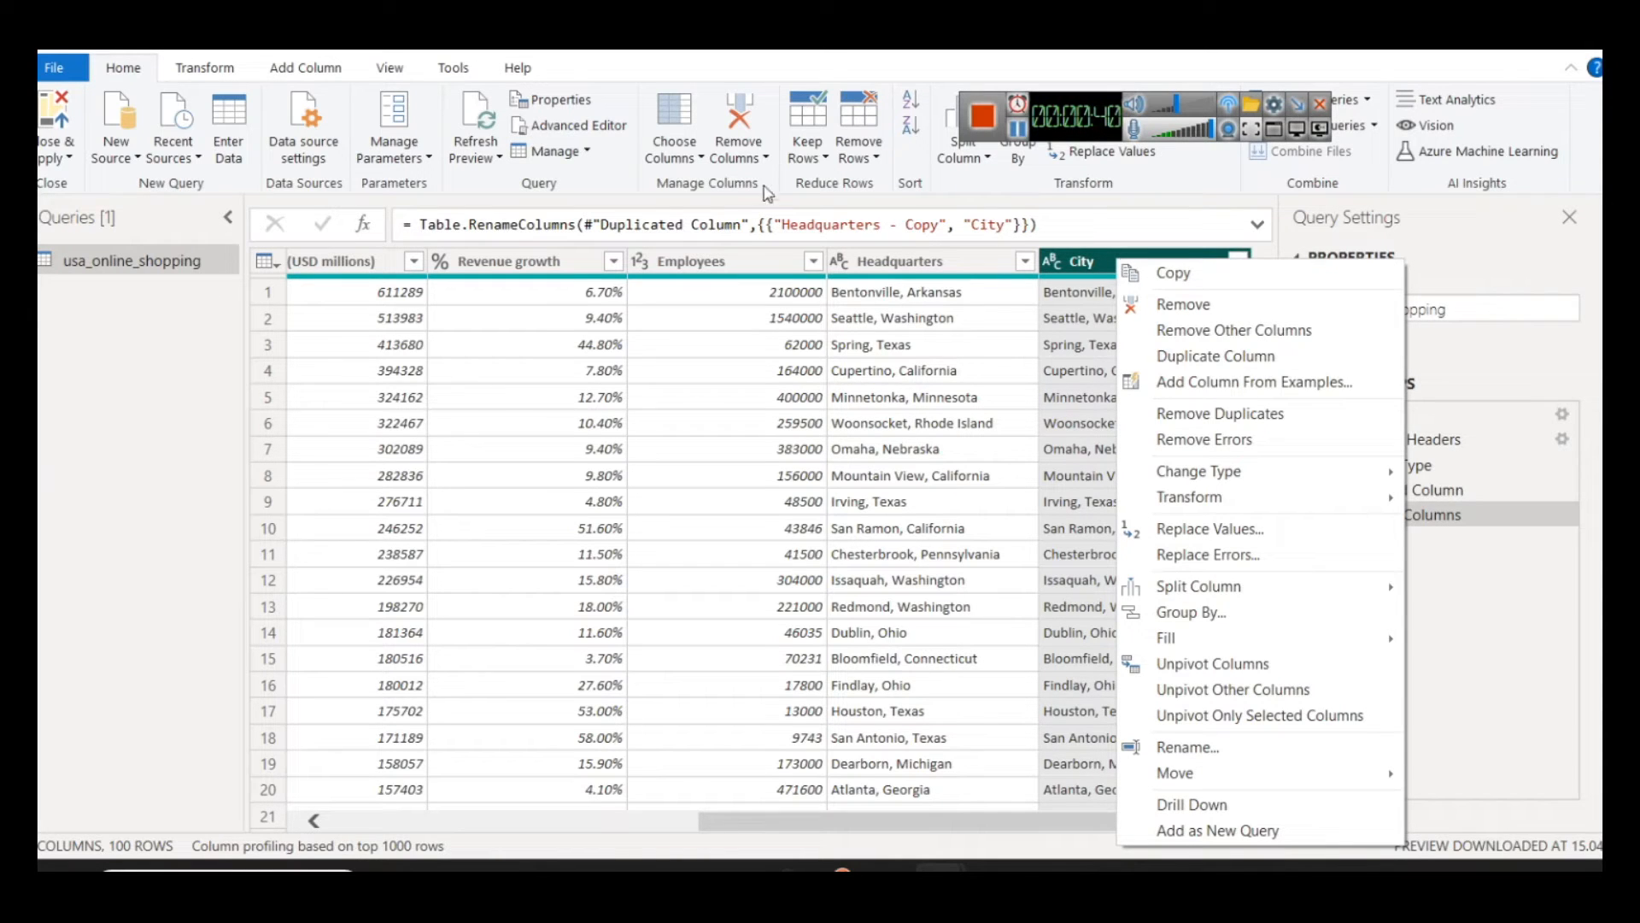
left_click_drag(1057, 133, 1204, 77)
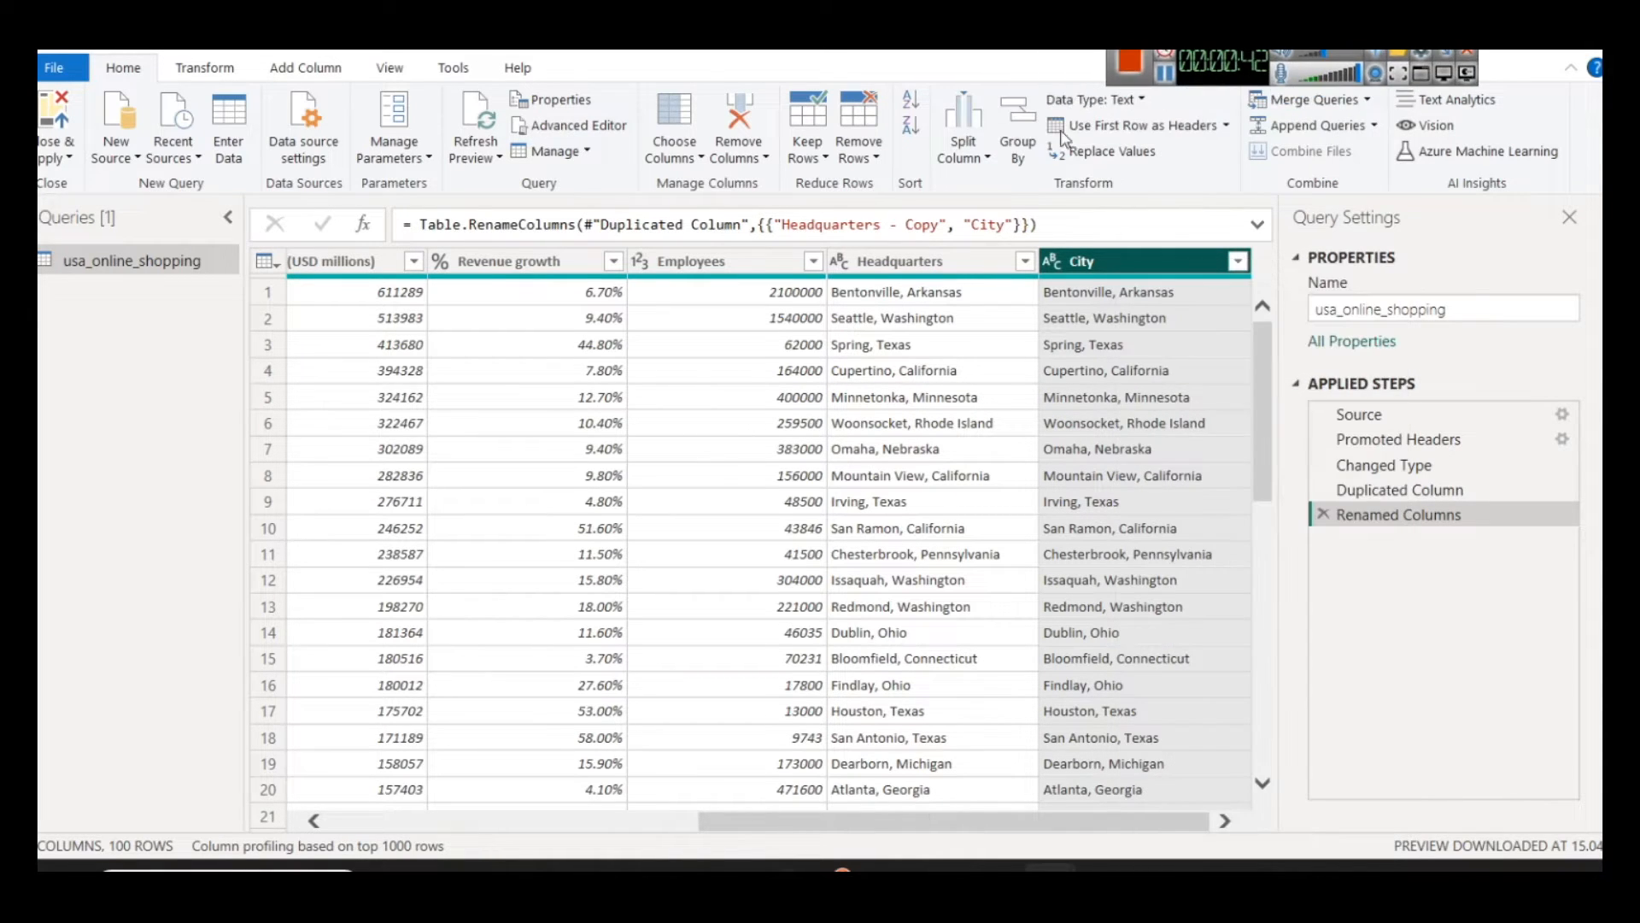
left_click(965, 154)
left_click(1029, 184)
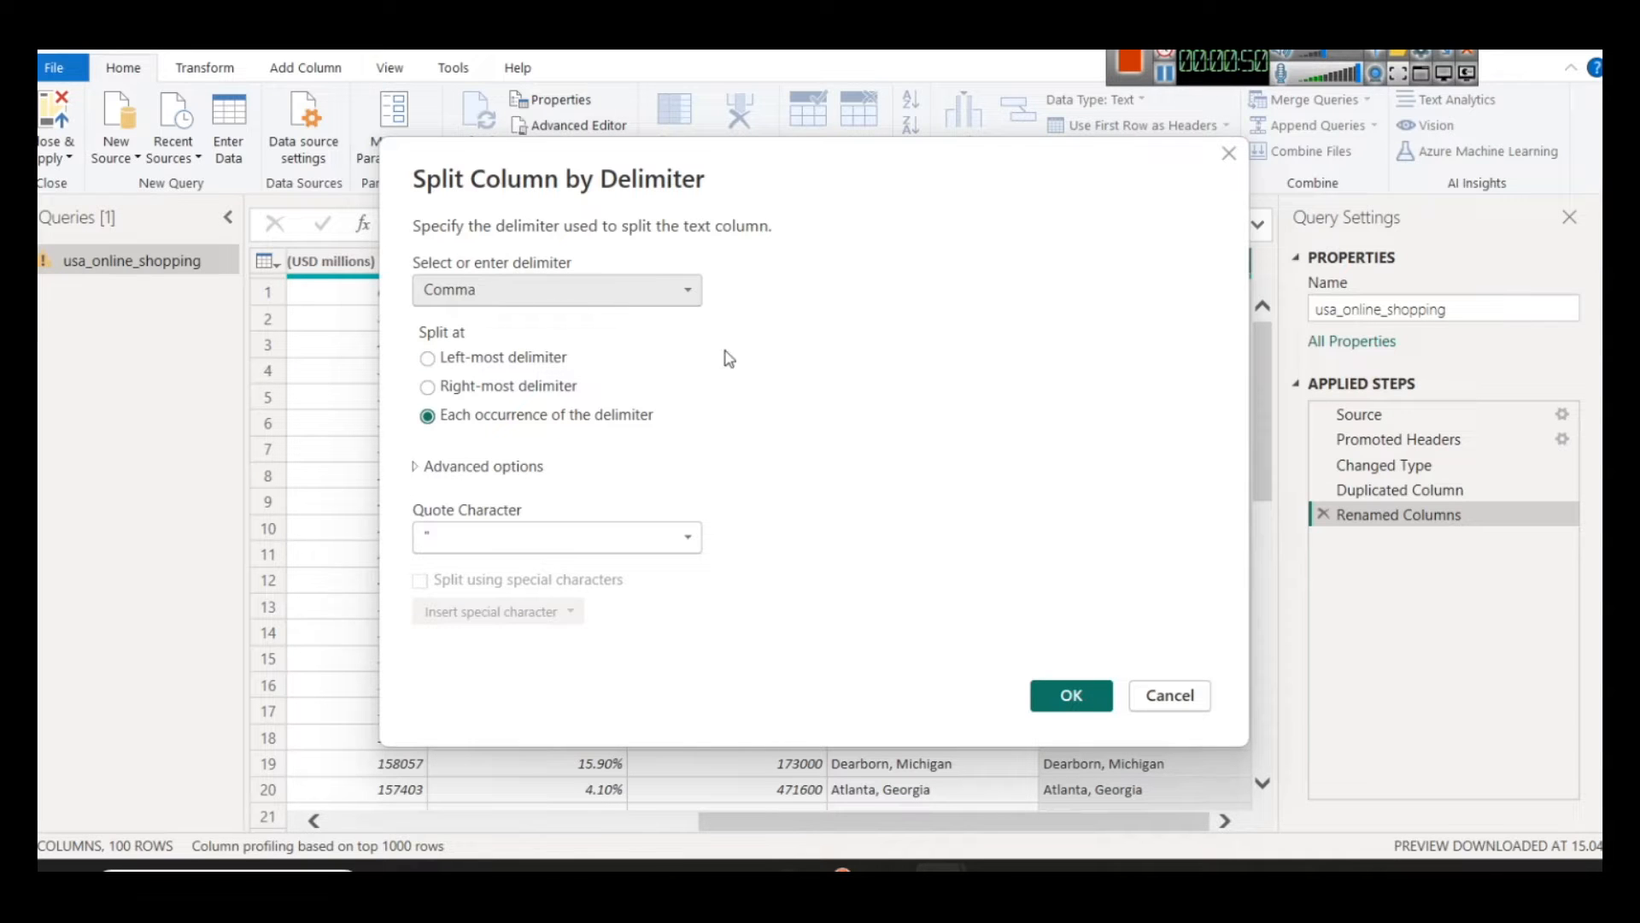
left_click_drag(865, 189, 289, 231)
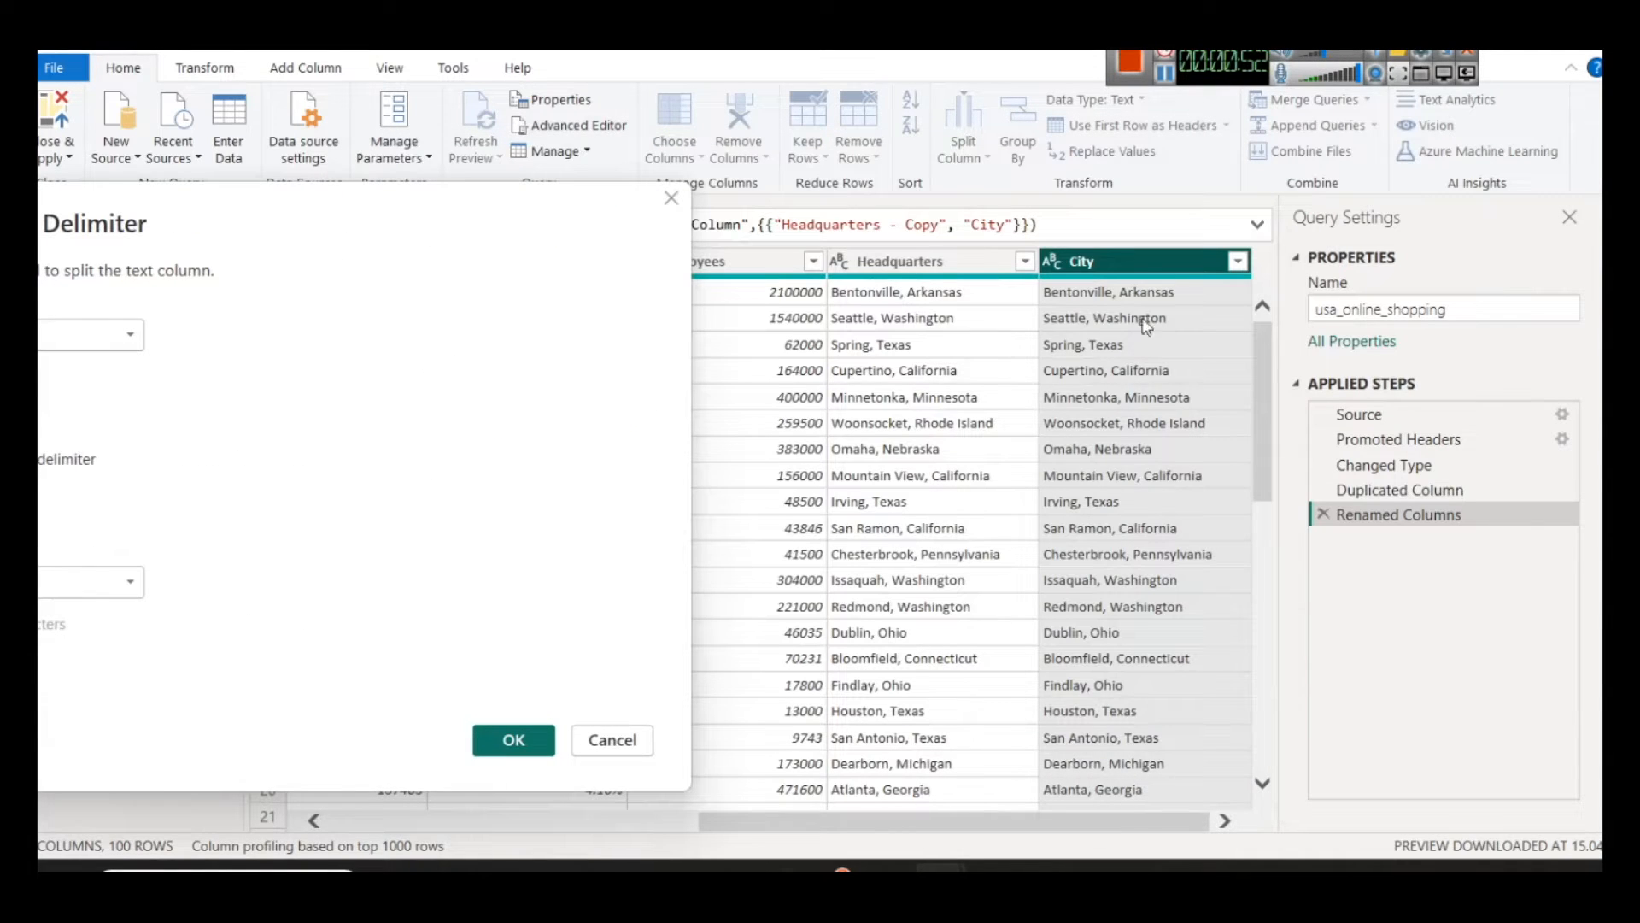
left_click_drag(289, 229, 604, 200)
left_click(855, 720)
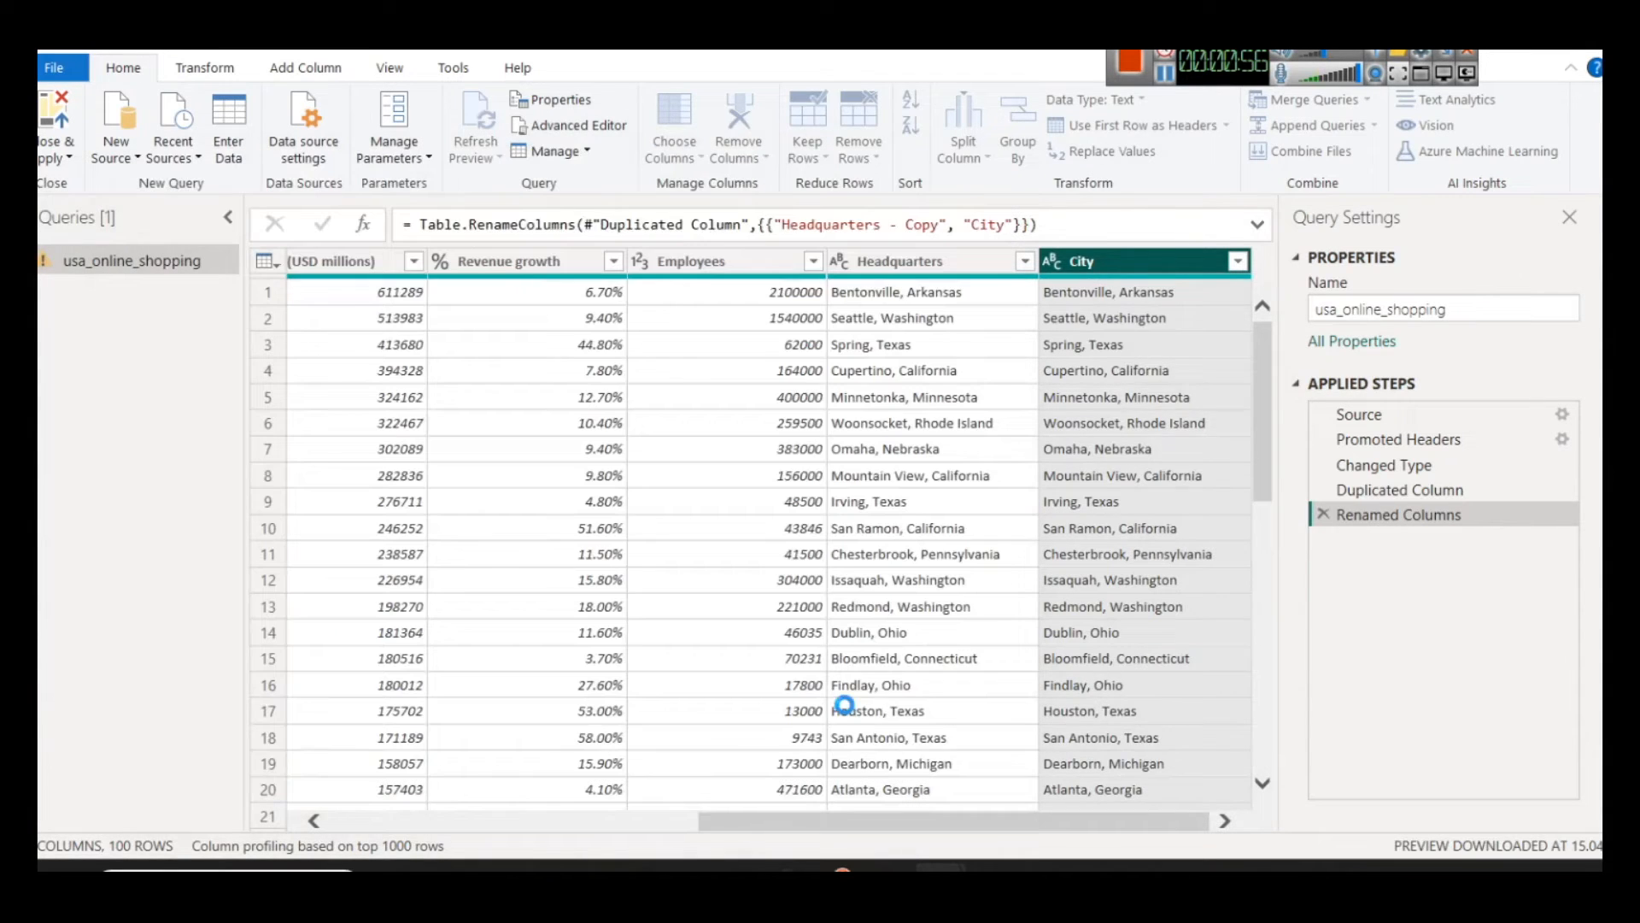
left_click_drag(976, 823, 1164, 824)
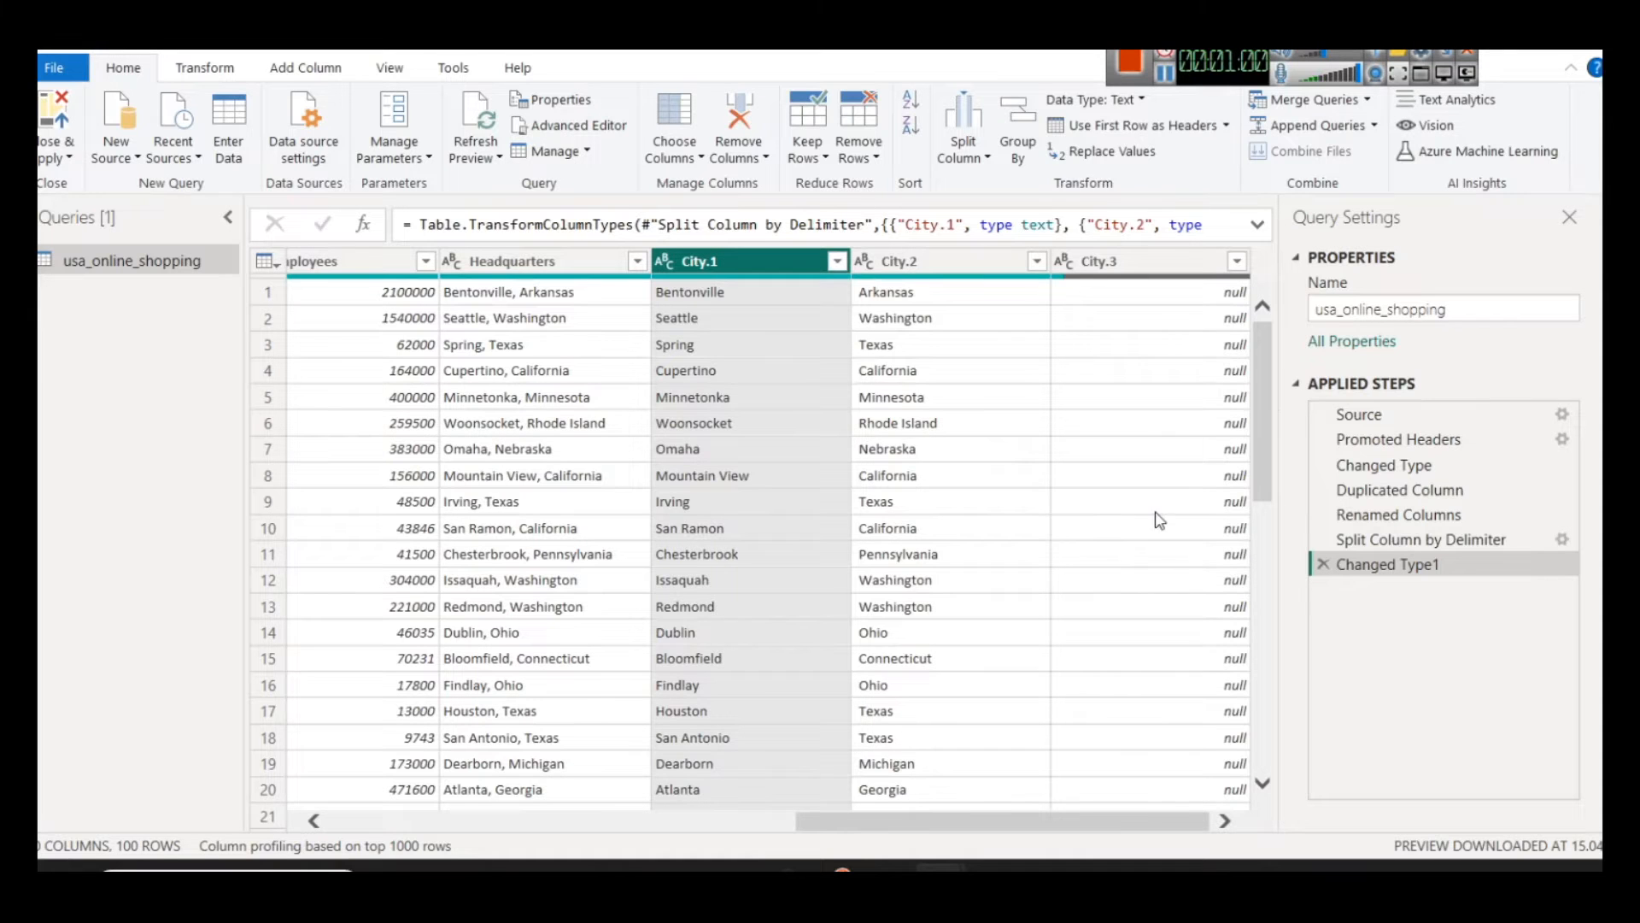
Step: Replace the value Cook County with Illinois in the City.2 column
left_click_drag(1263, 382, 1283, 696)
scroll(1172, 623, "down", 3)
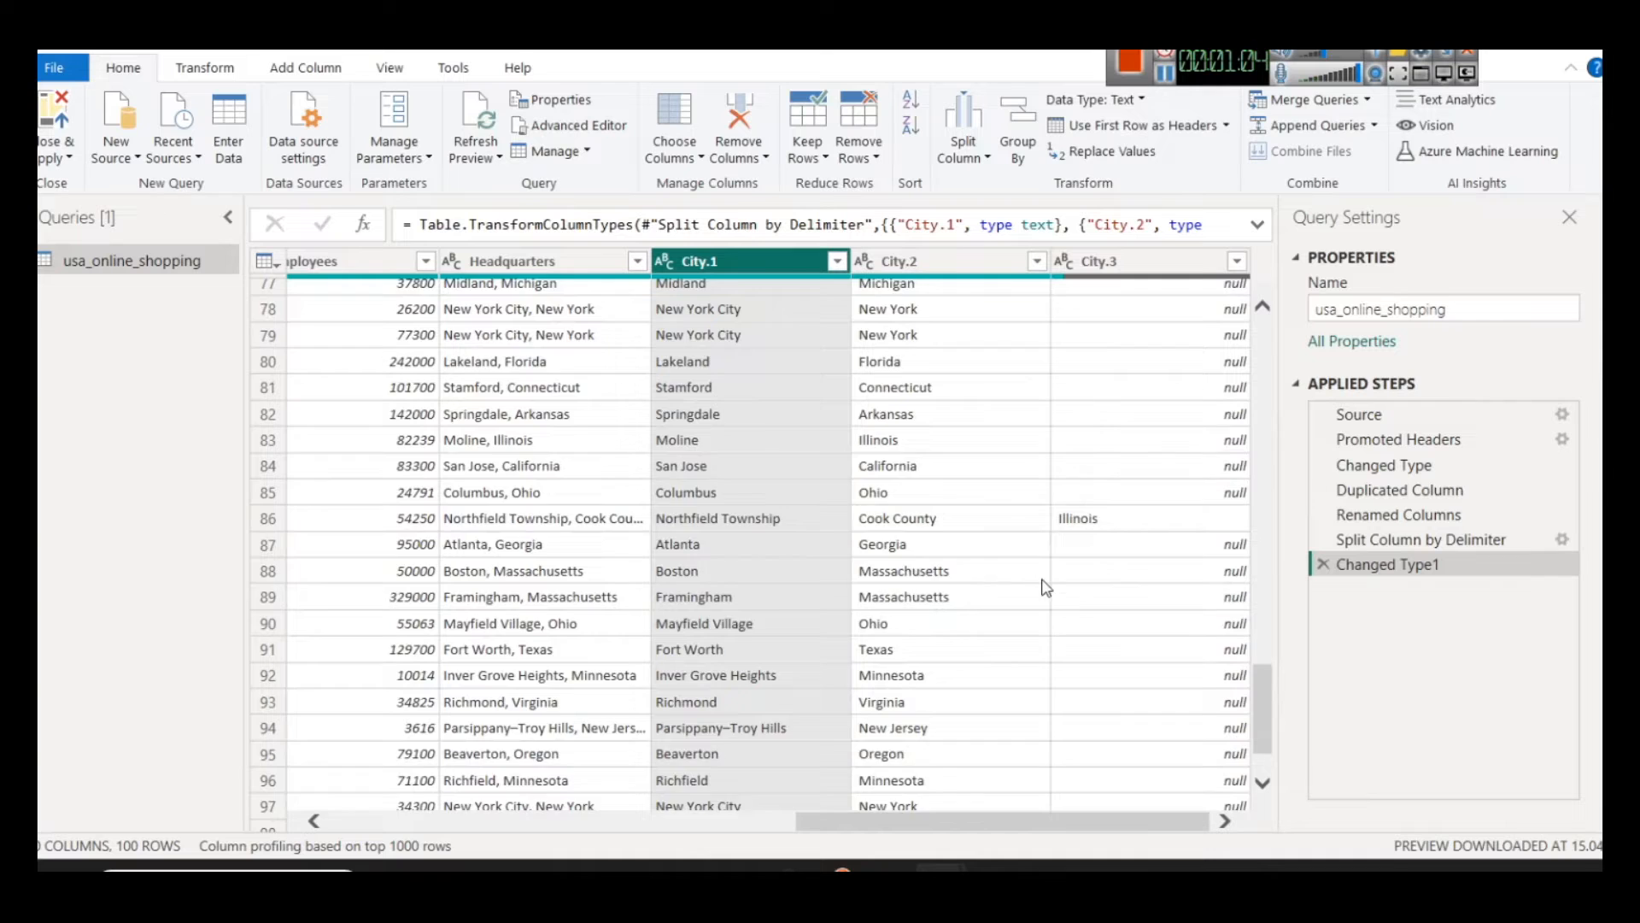
scroll(1031, 586, "down", 2)
mouse_move(1266, 743)
left_mouse_down()
mouse_move(1280, 669)
mouse_move(1270, 770)
left_mouse_up()
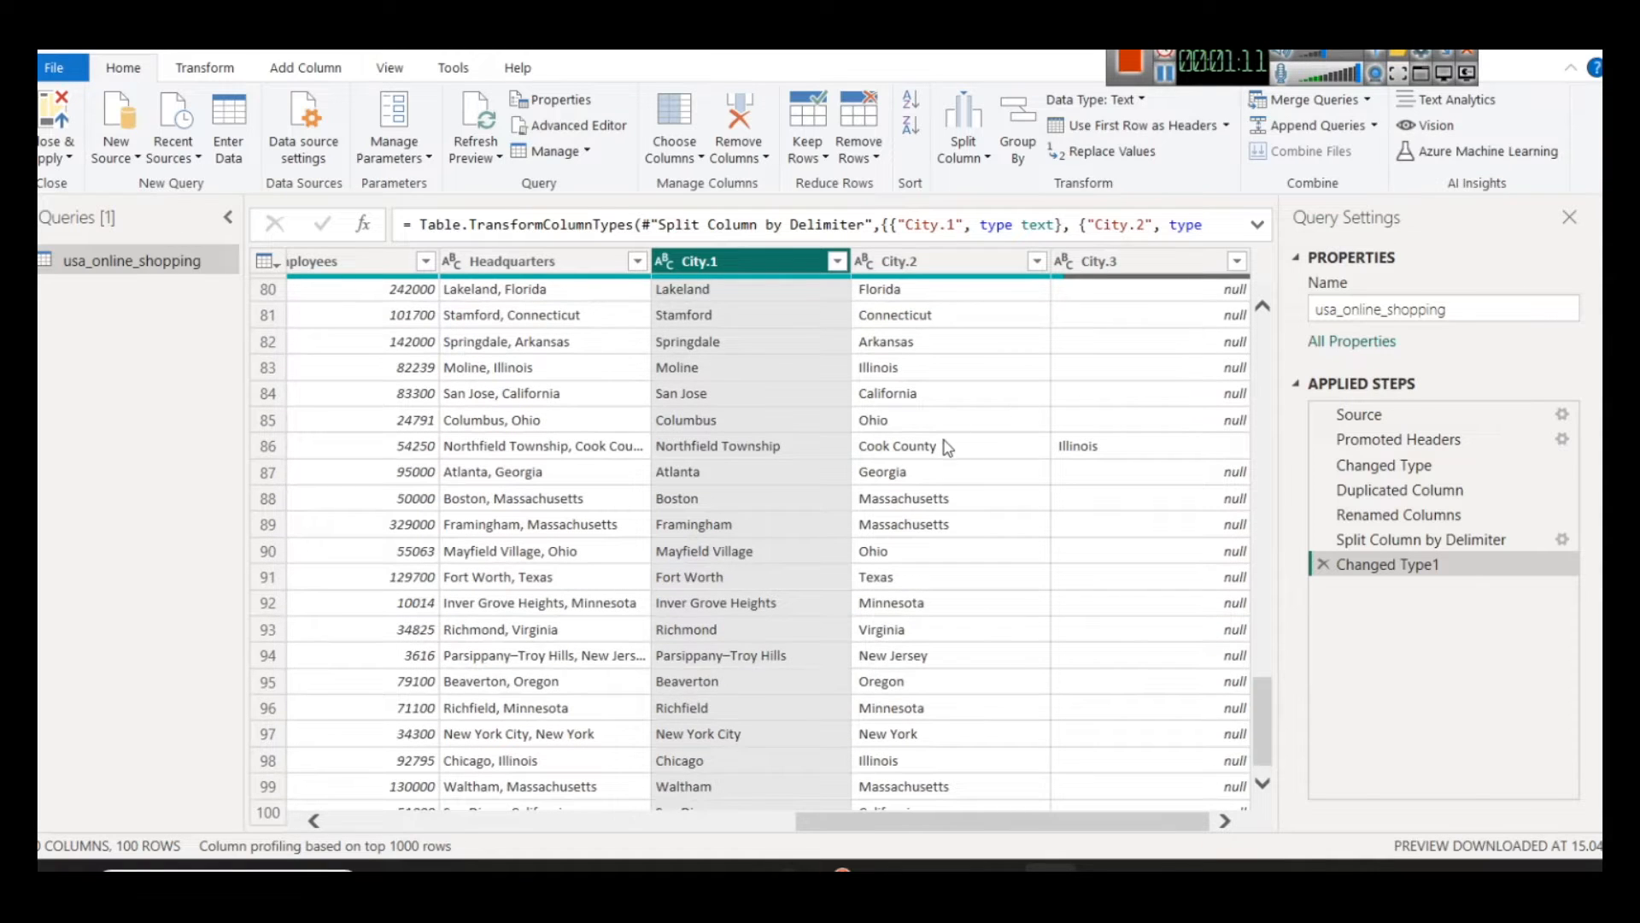
left_click(943, 448)
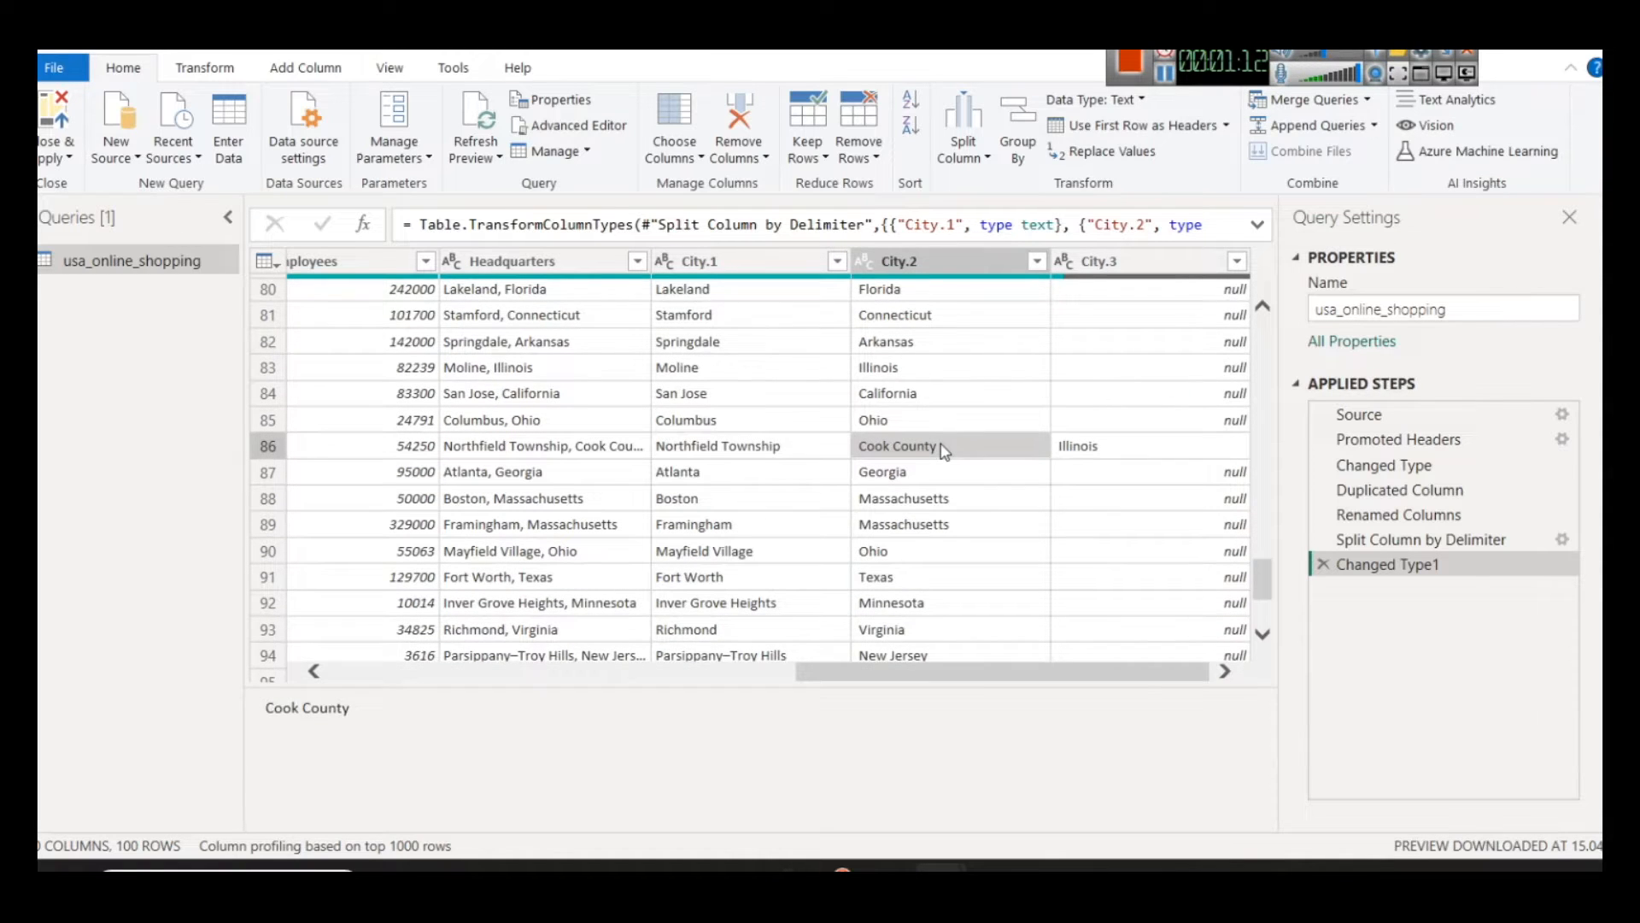
right_click(939, 265)
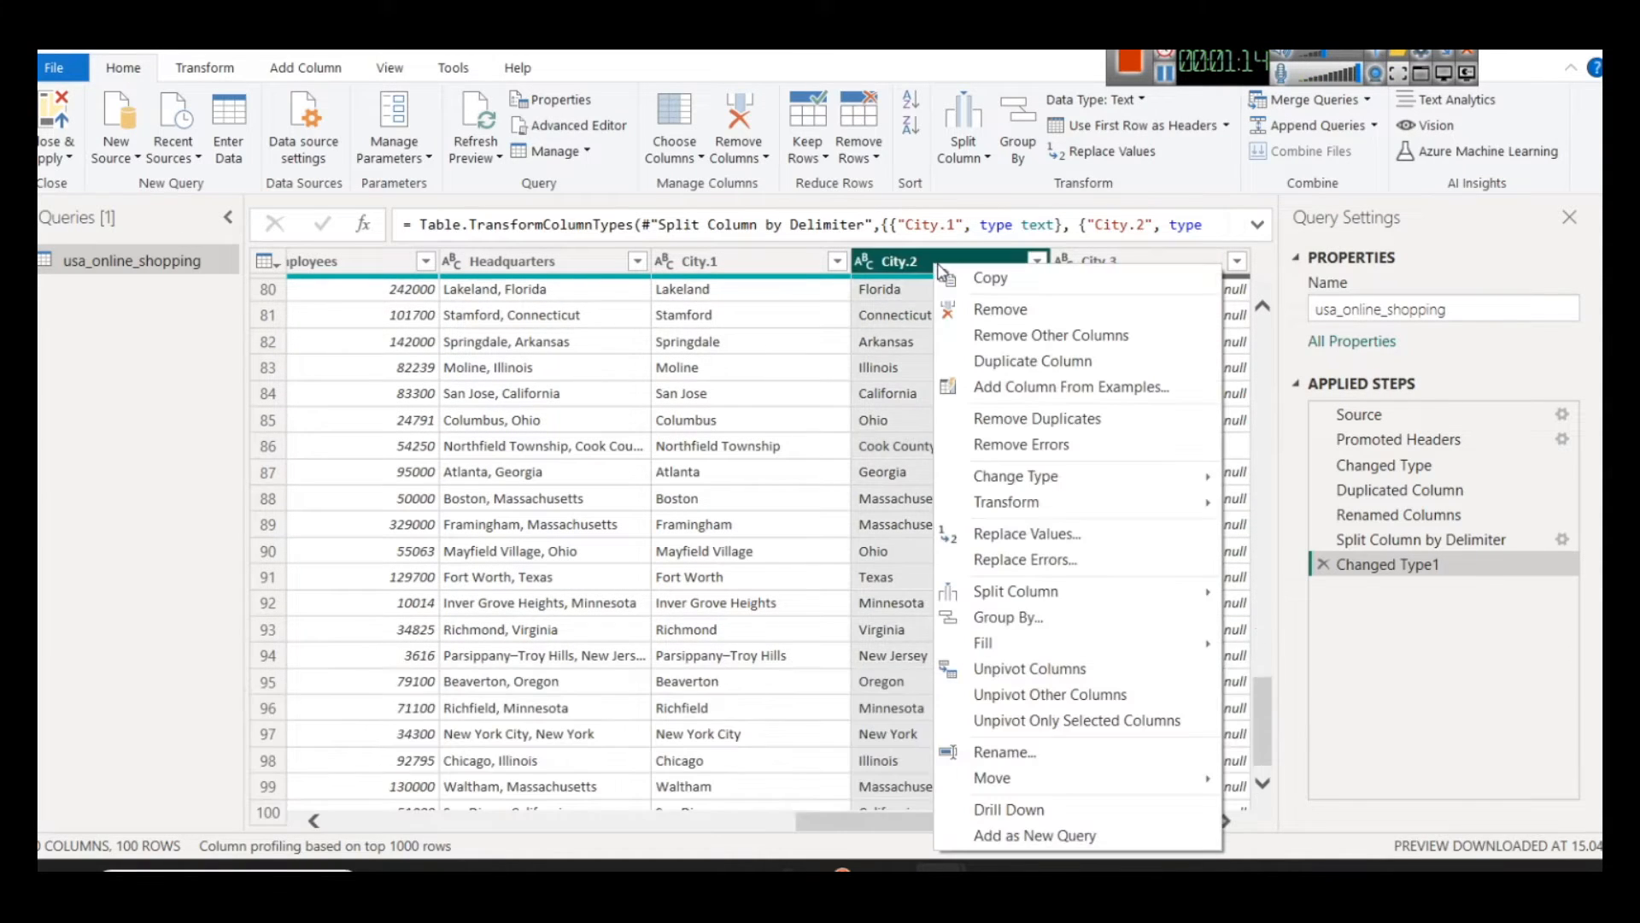
left_click(1068, 534)
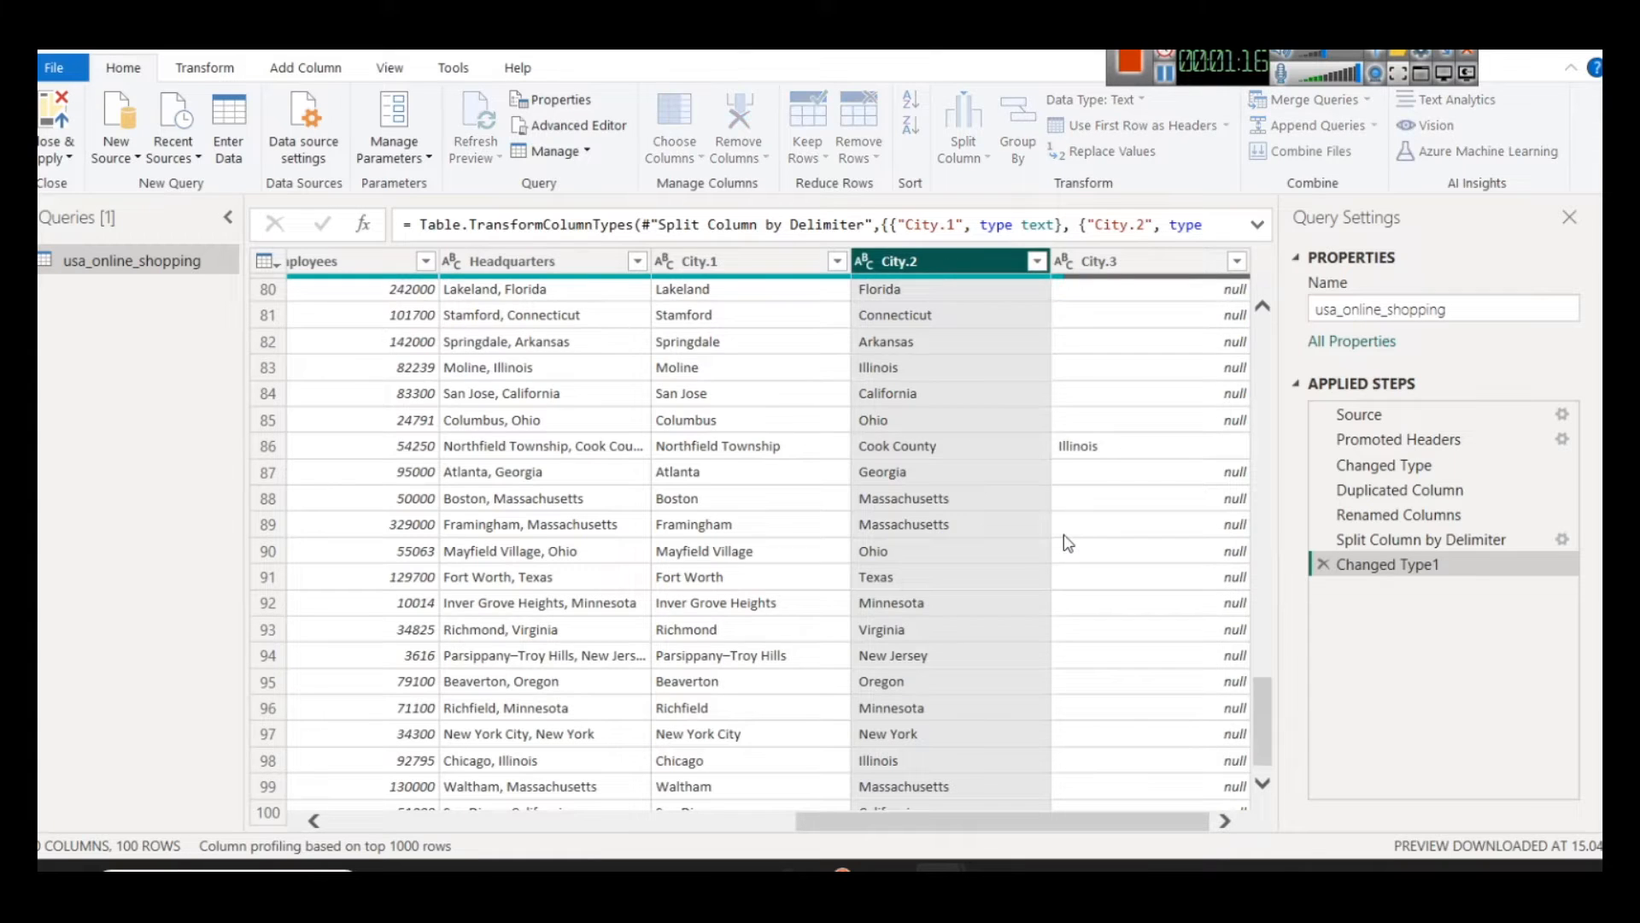
left_click_drag(893, 312, 410, 359)
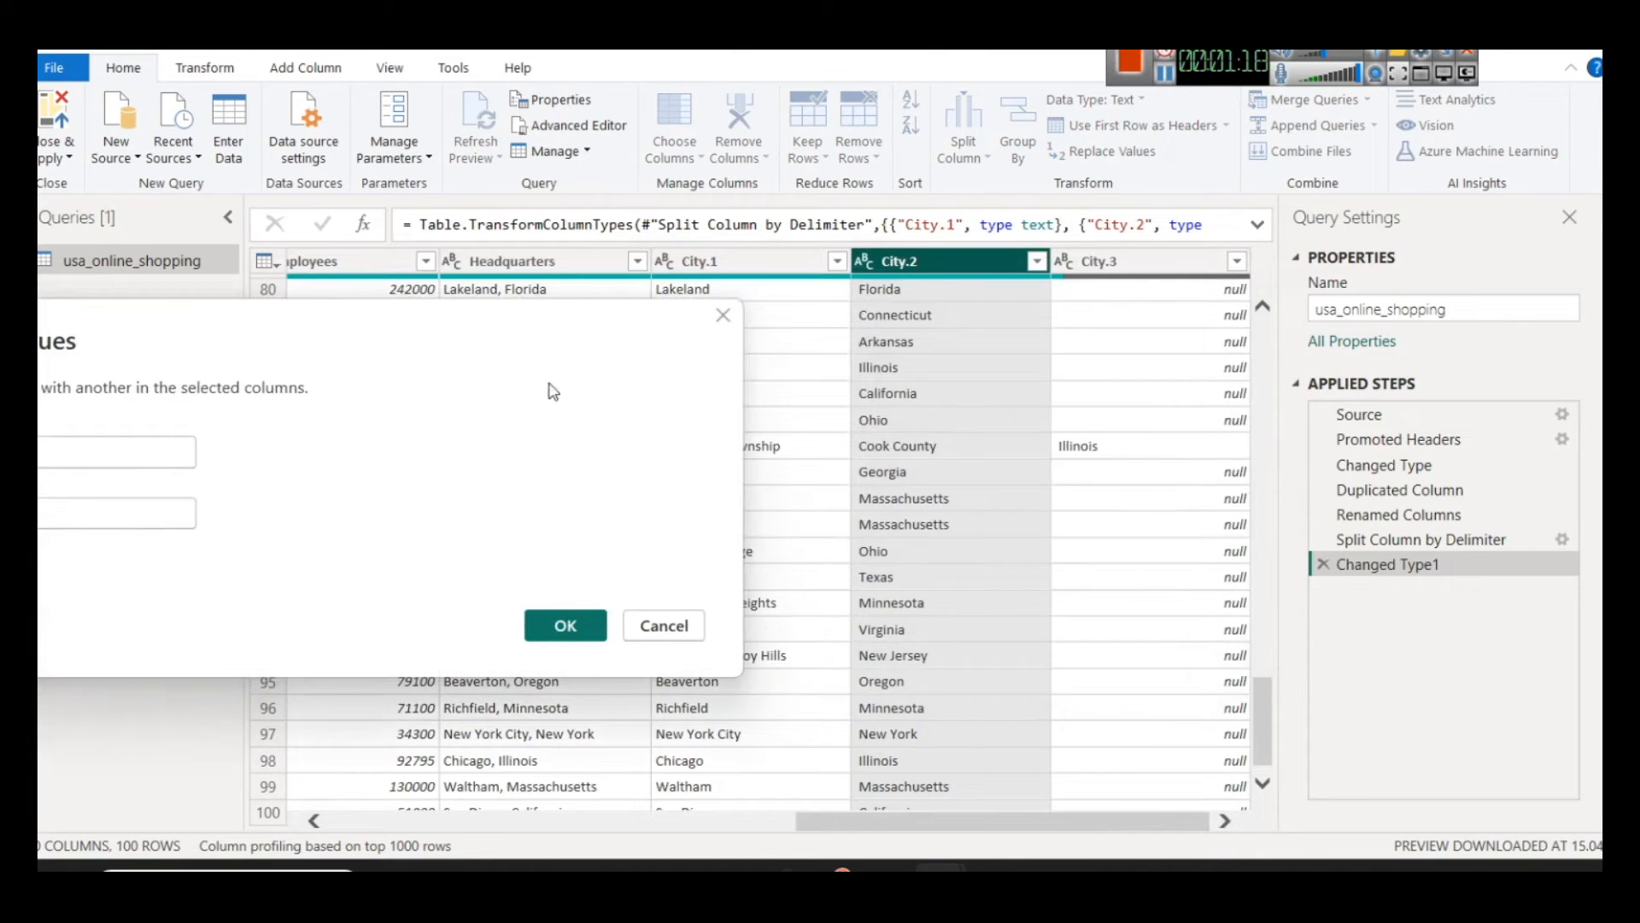
left_click_drag(143, 376, 434, 531)
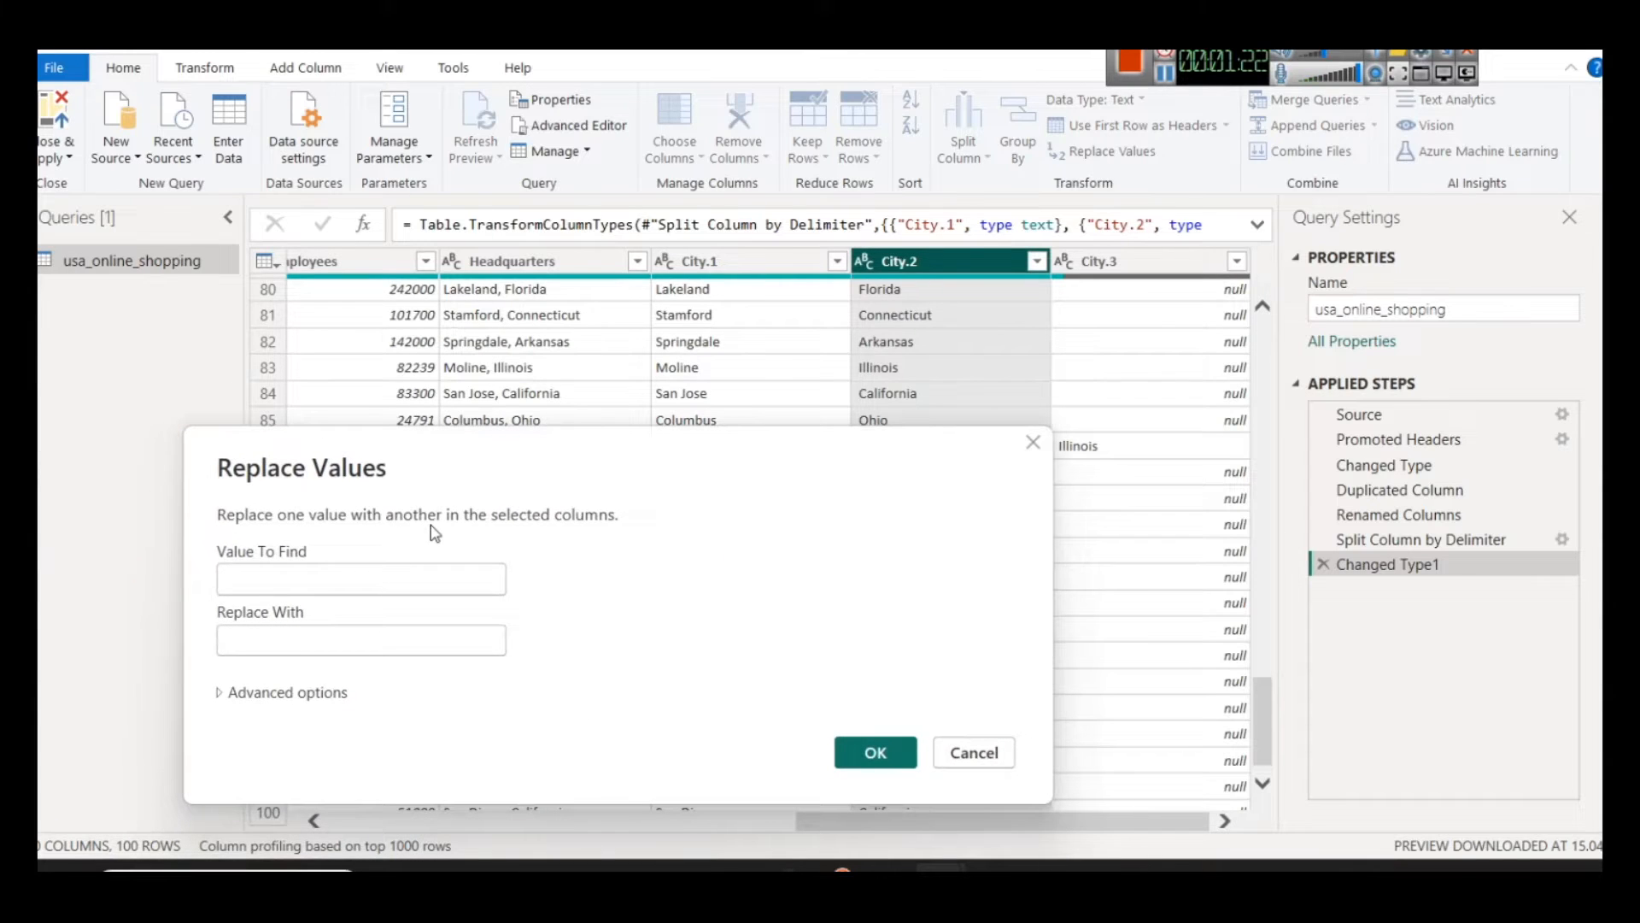
type("Cook County")
left_click_drag(633, 490, 621, 476)
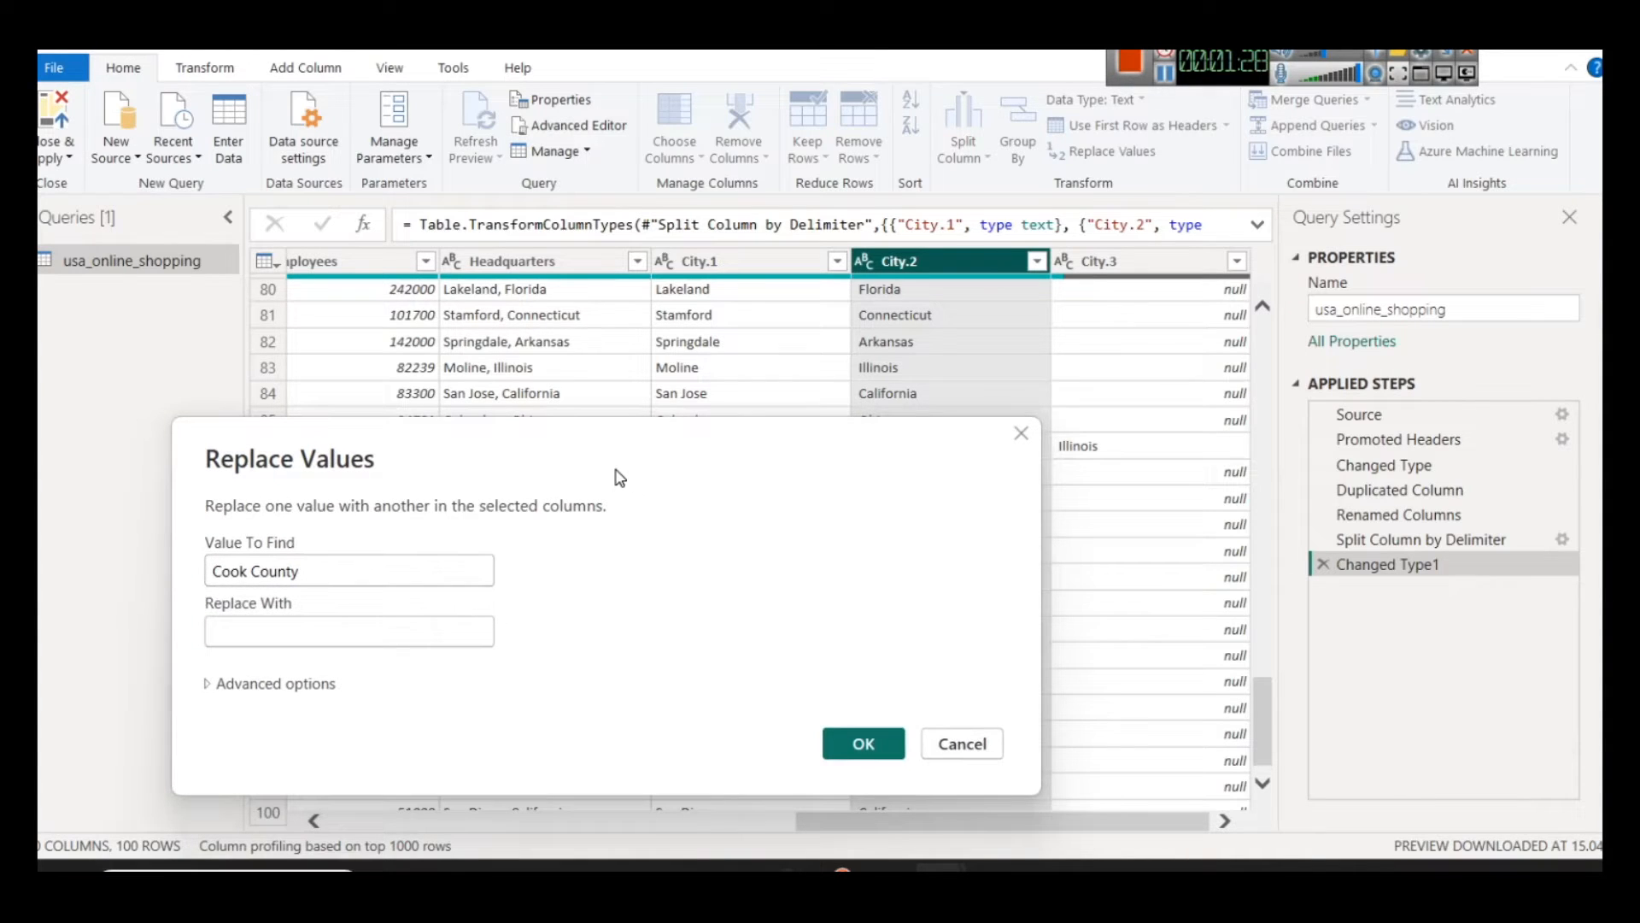
left_click(270, 629)
type("Illinois")
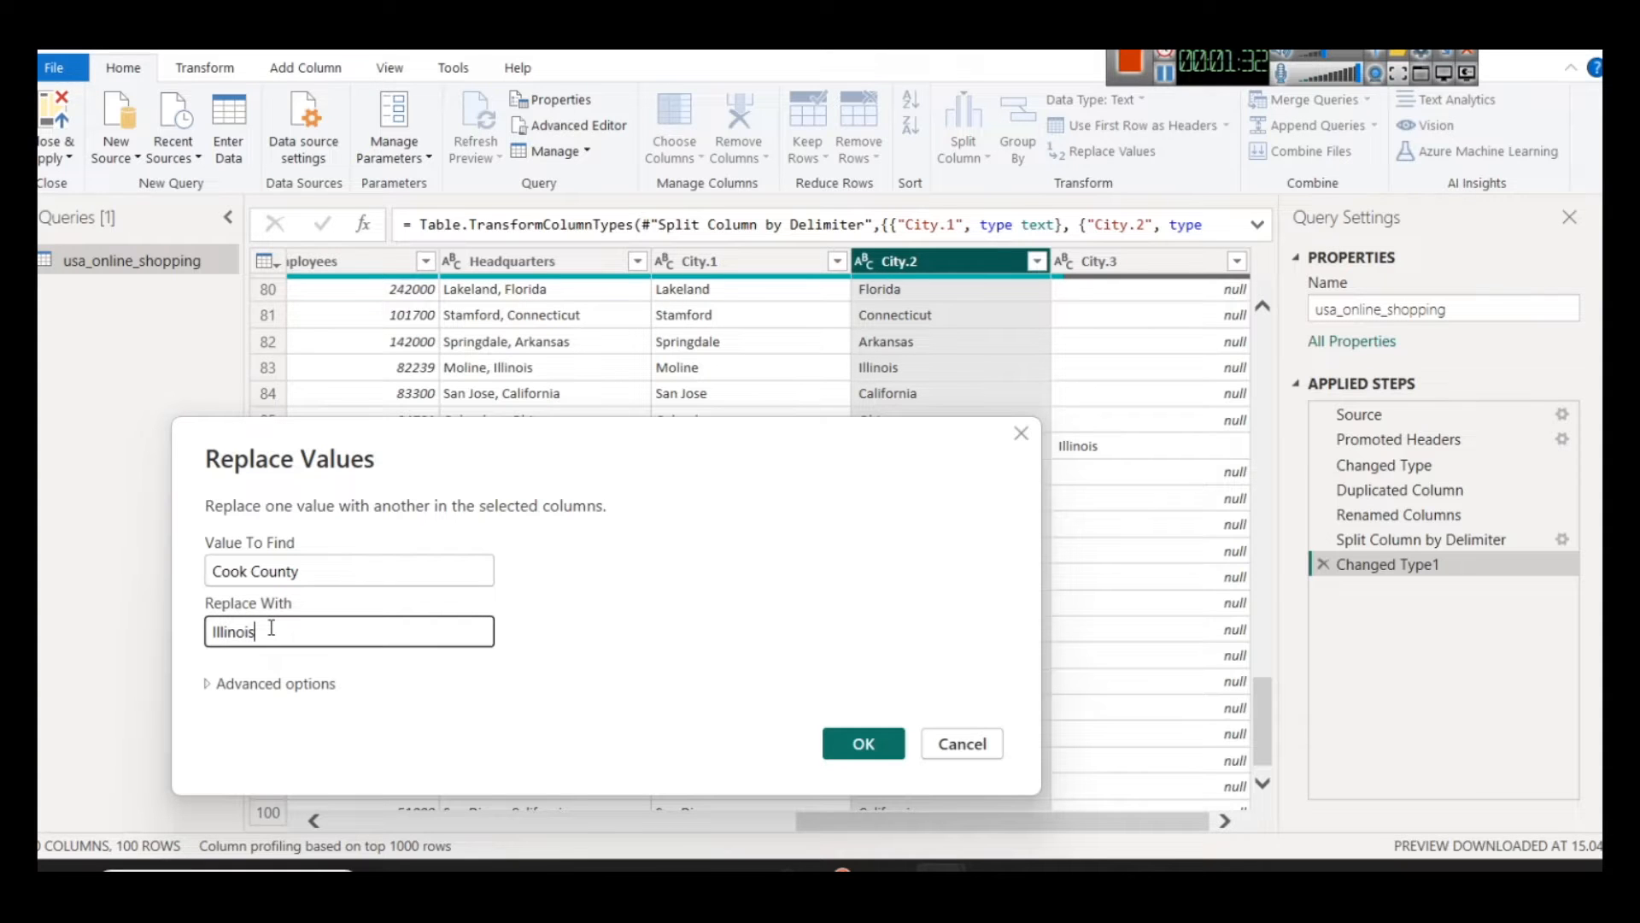
left_click(863, 744)
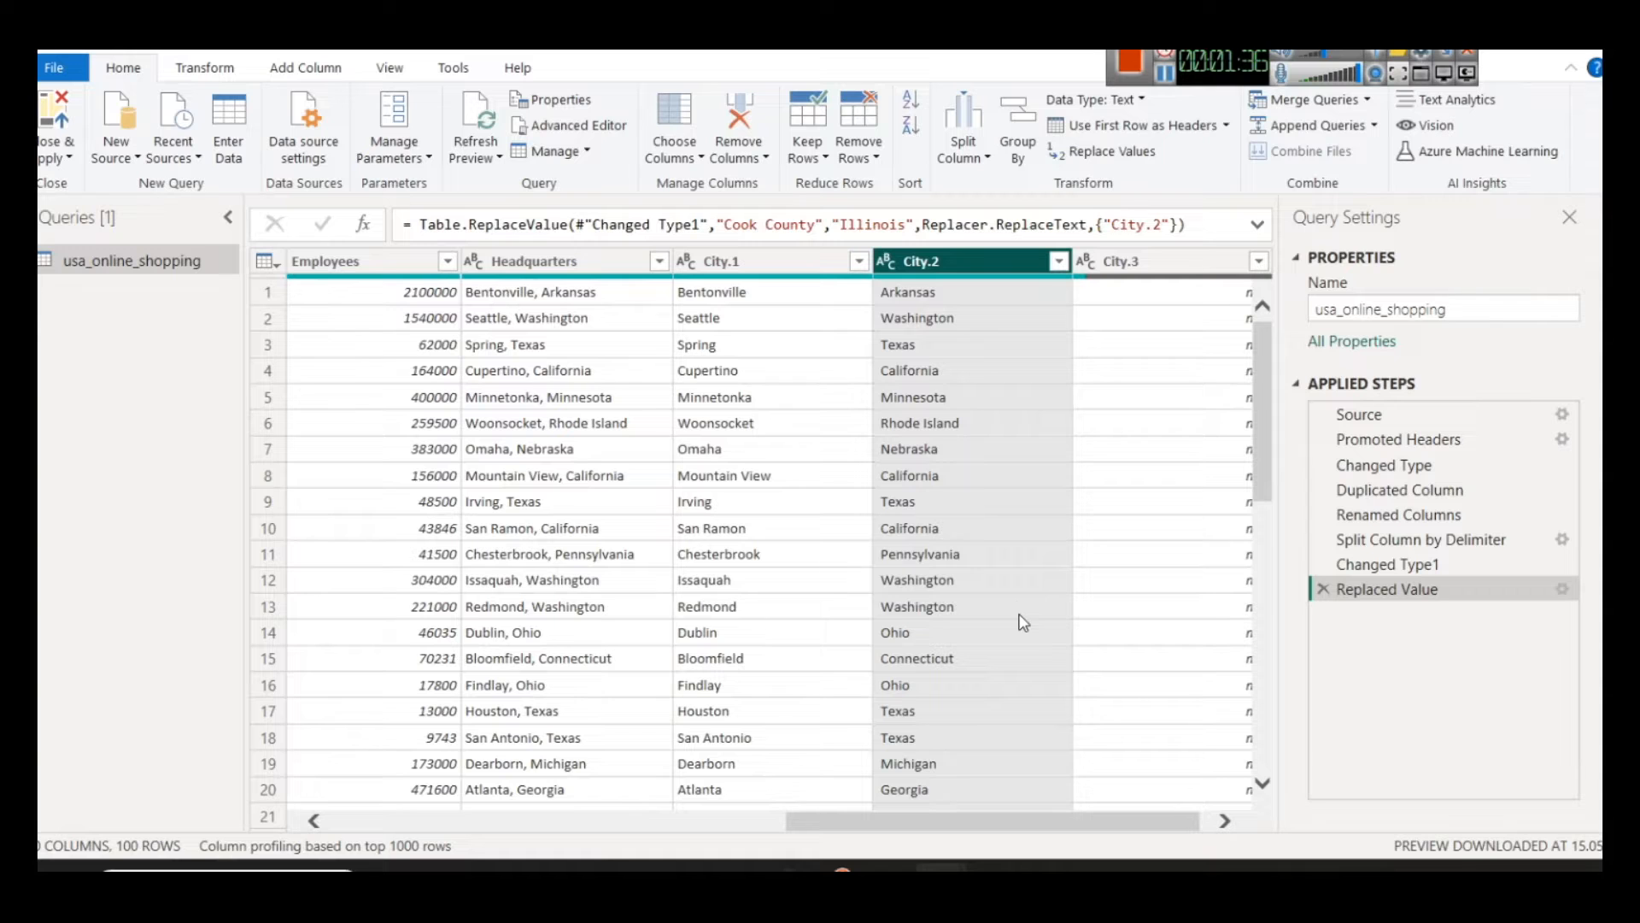
Step: Check row 86 for the replaced value and remove the redundant City.3 column
scroll(999, 712, "down", 20)
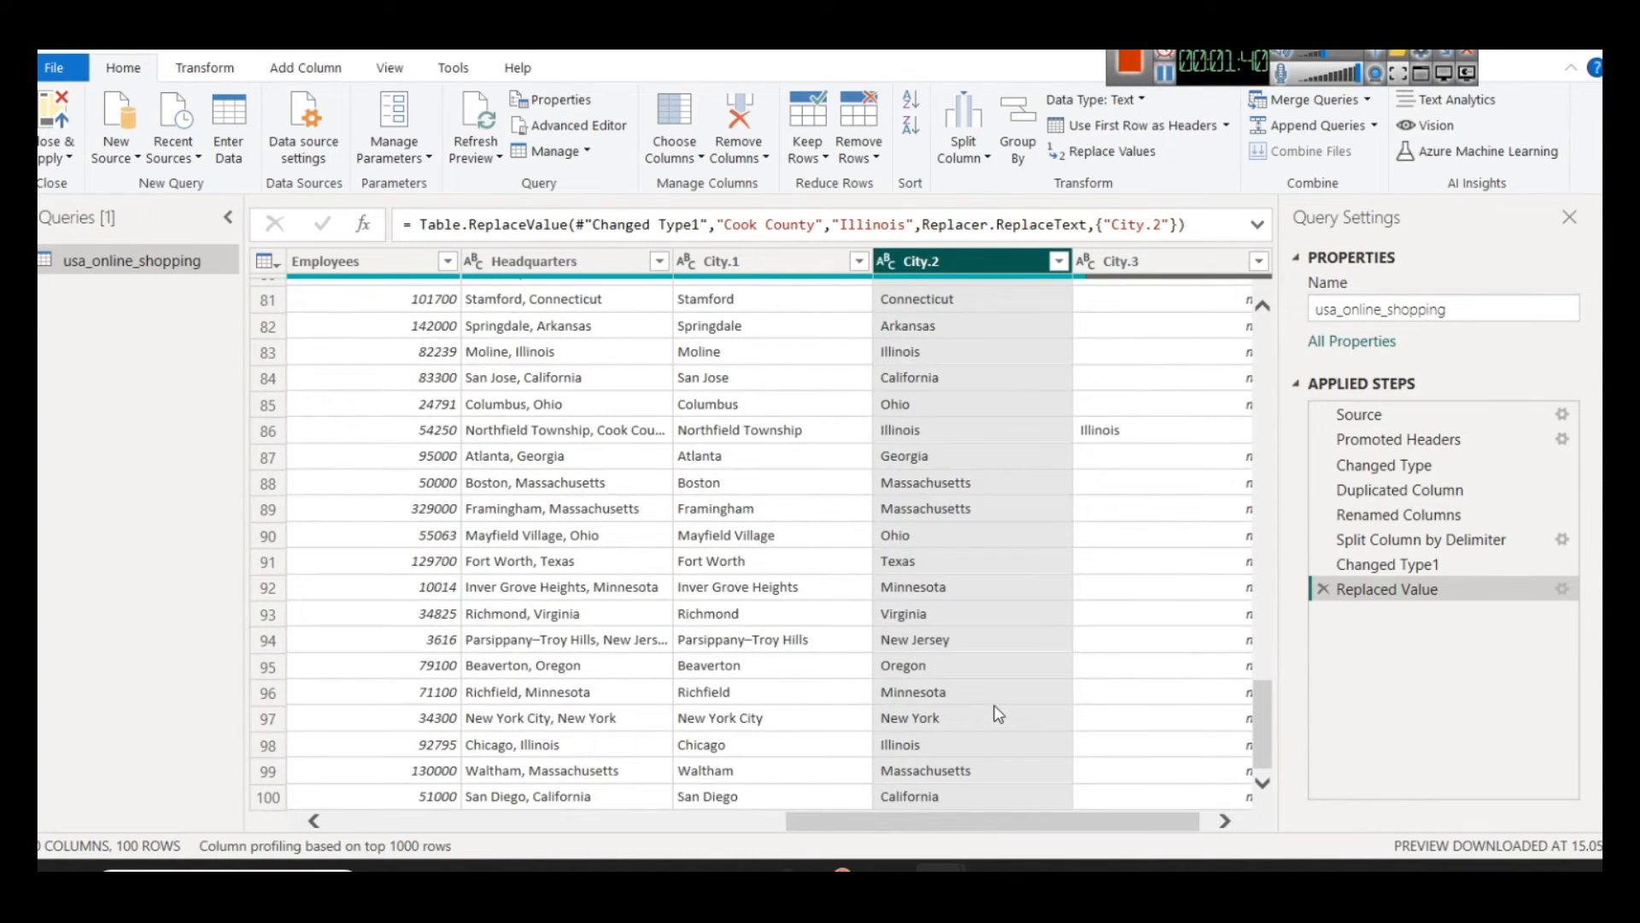
scroll(1026, 835, "right", 1)
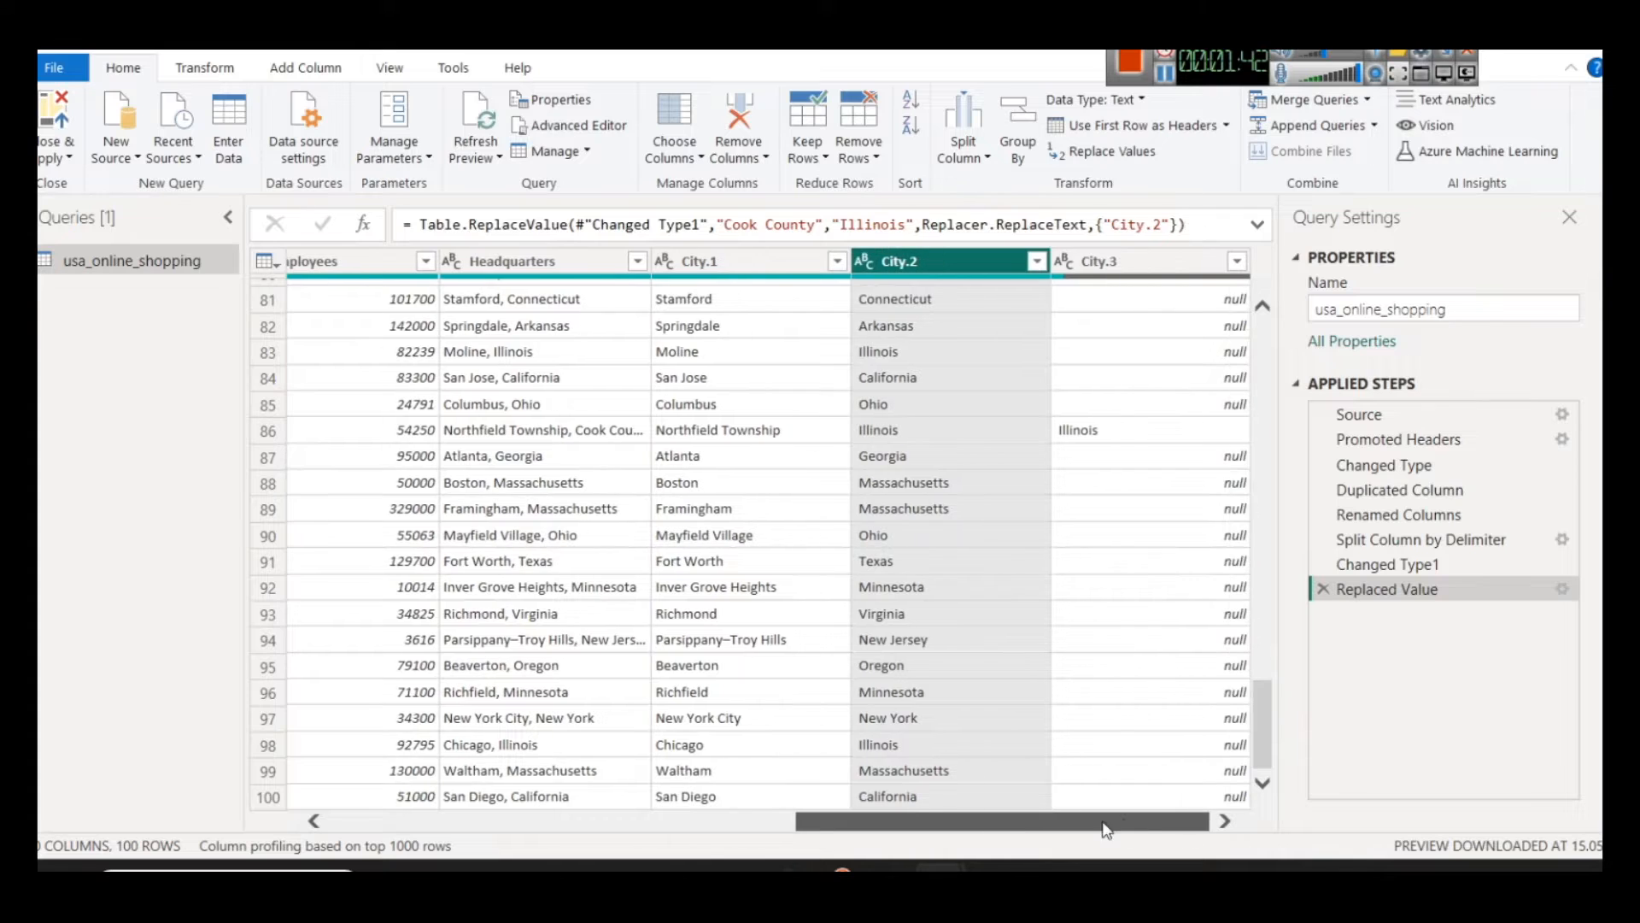
right_click(1113, 259)
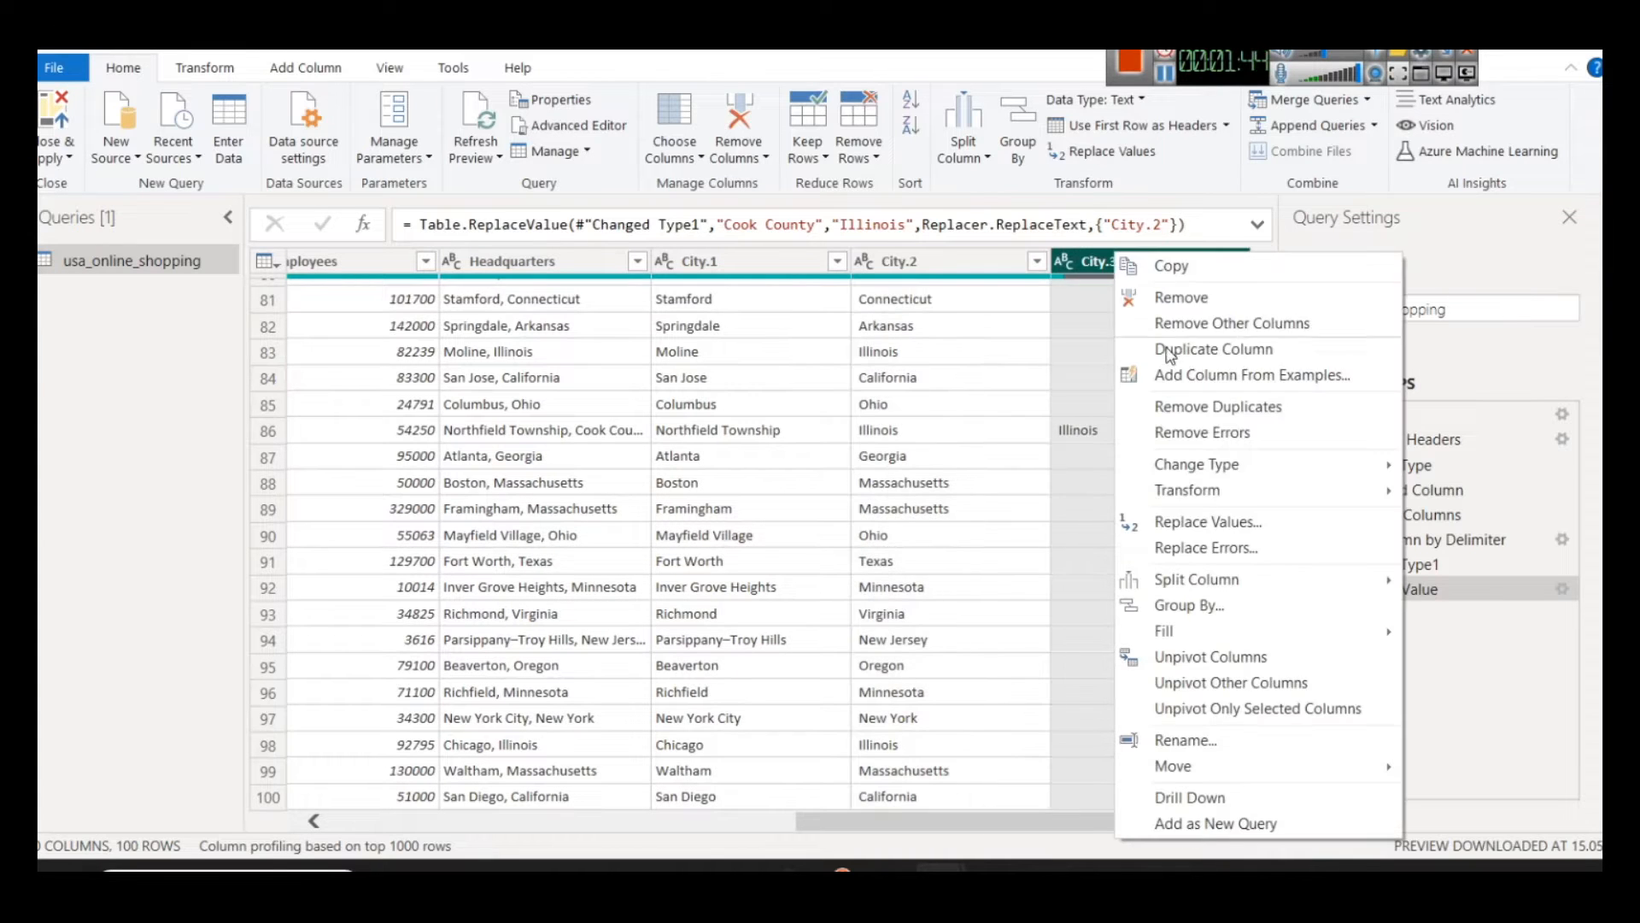
left_click(1172, 300)
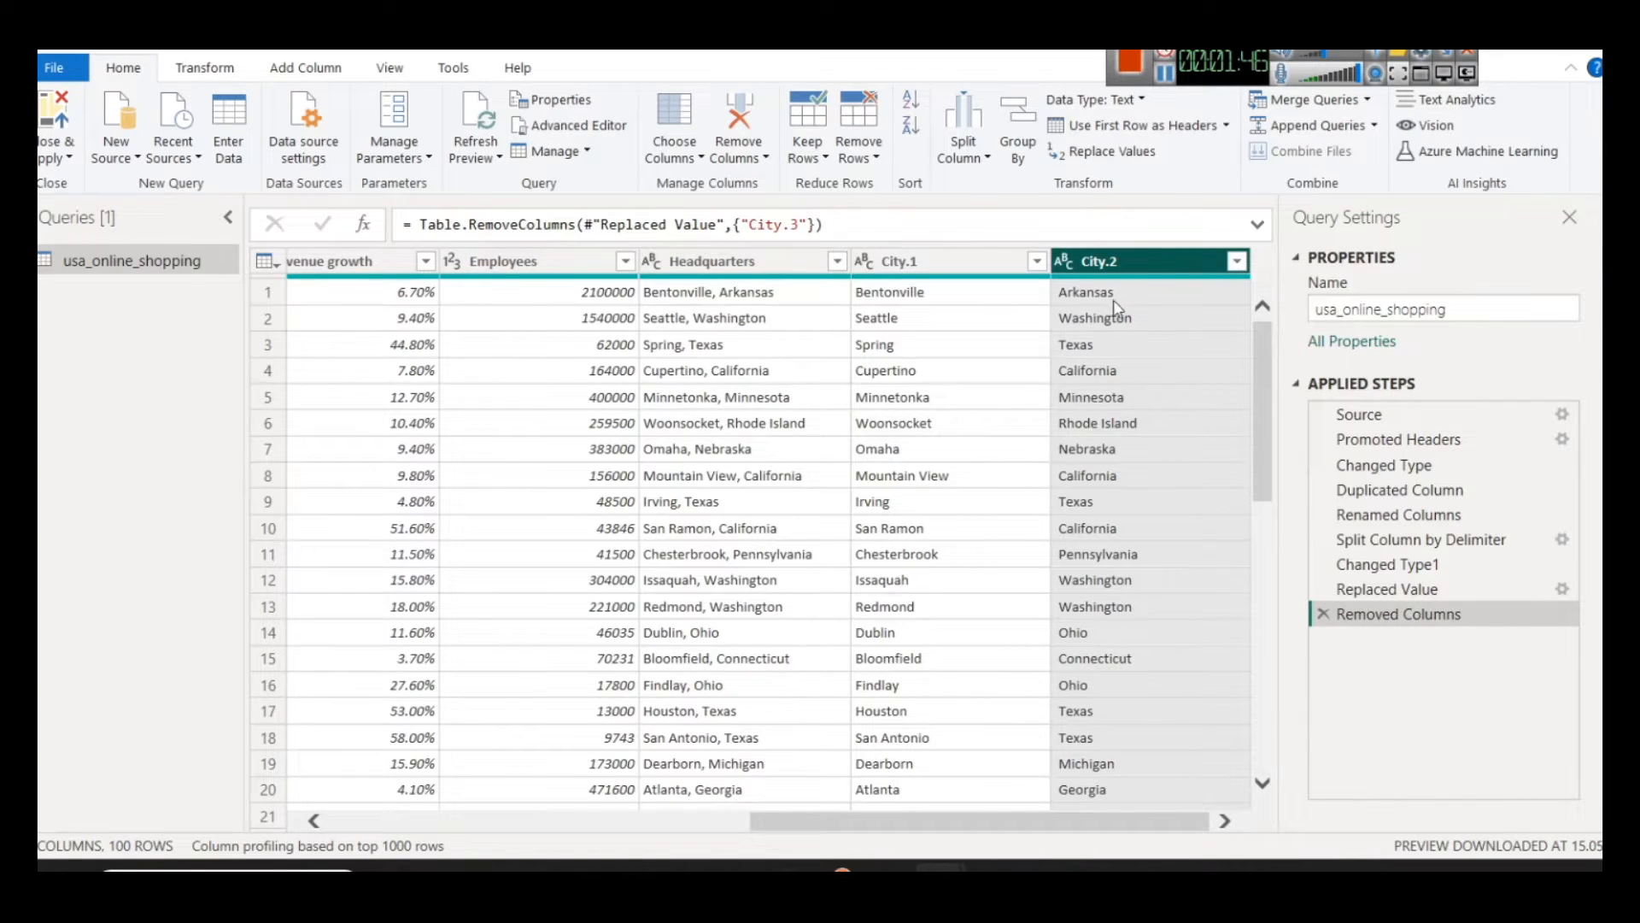
Step: Rename the City.2 column as State and the City.1 column as City
right_click(1115, 256)
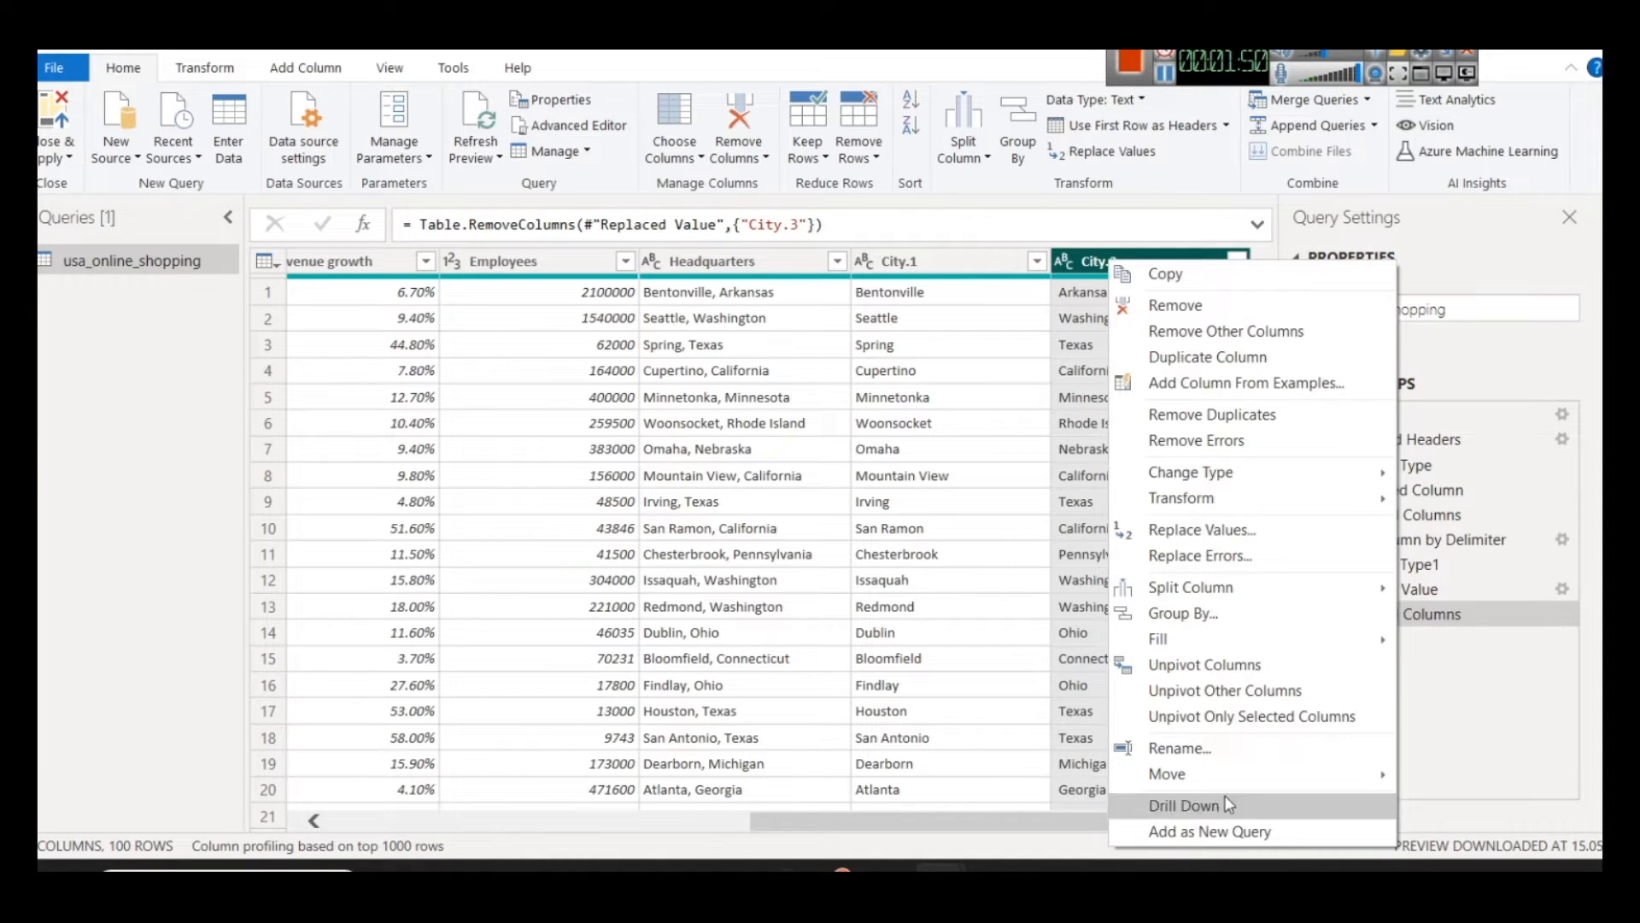
left_click(1193, 748)
type("State")
key("Return")
right_click(885, 270)
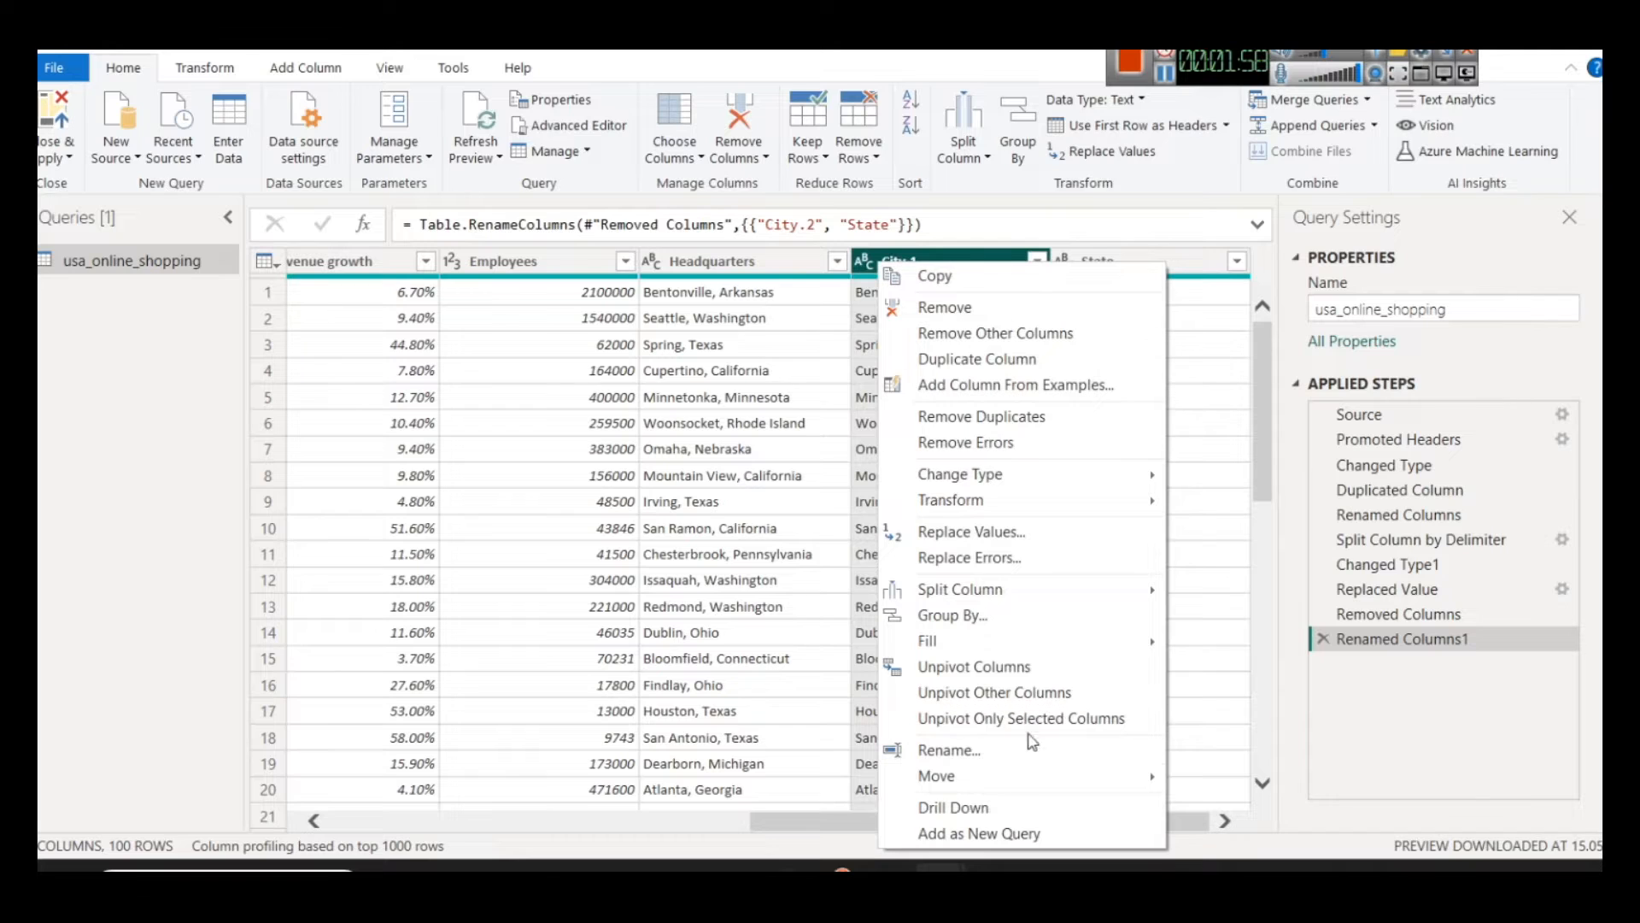
left_click(973, 747)
type("Ci")
key("Return")
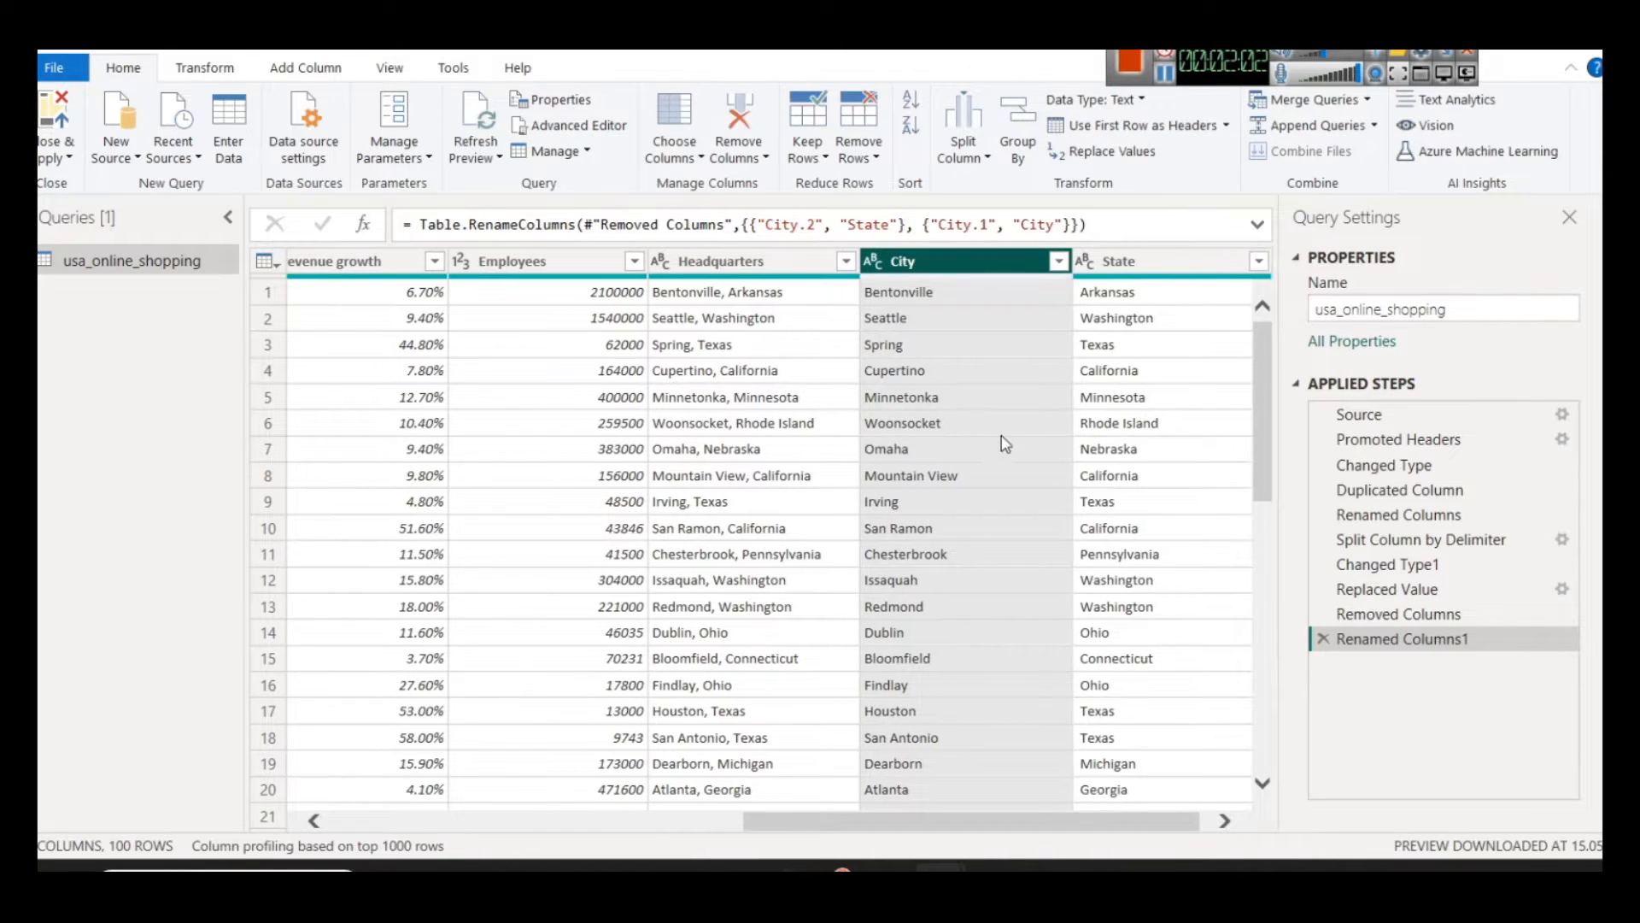
Step: Consult the browser's search results on whether Rhode Island is a state, and return to Power Query to review the State column
key("alt+Tab")
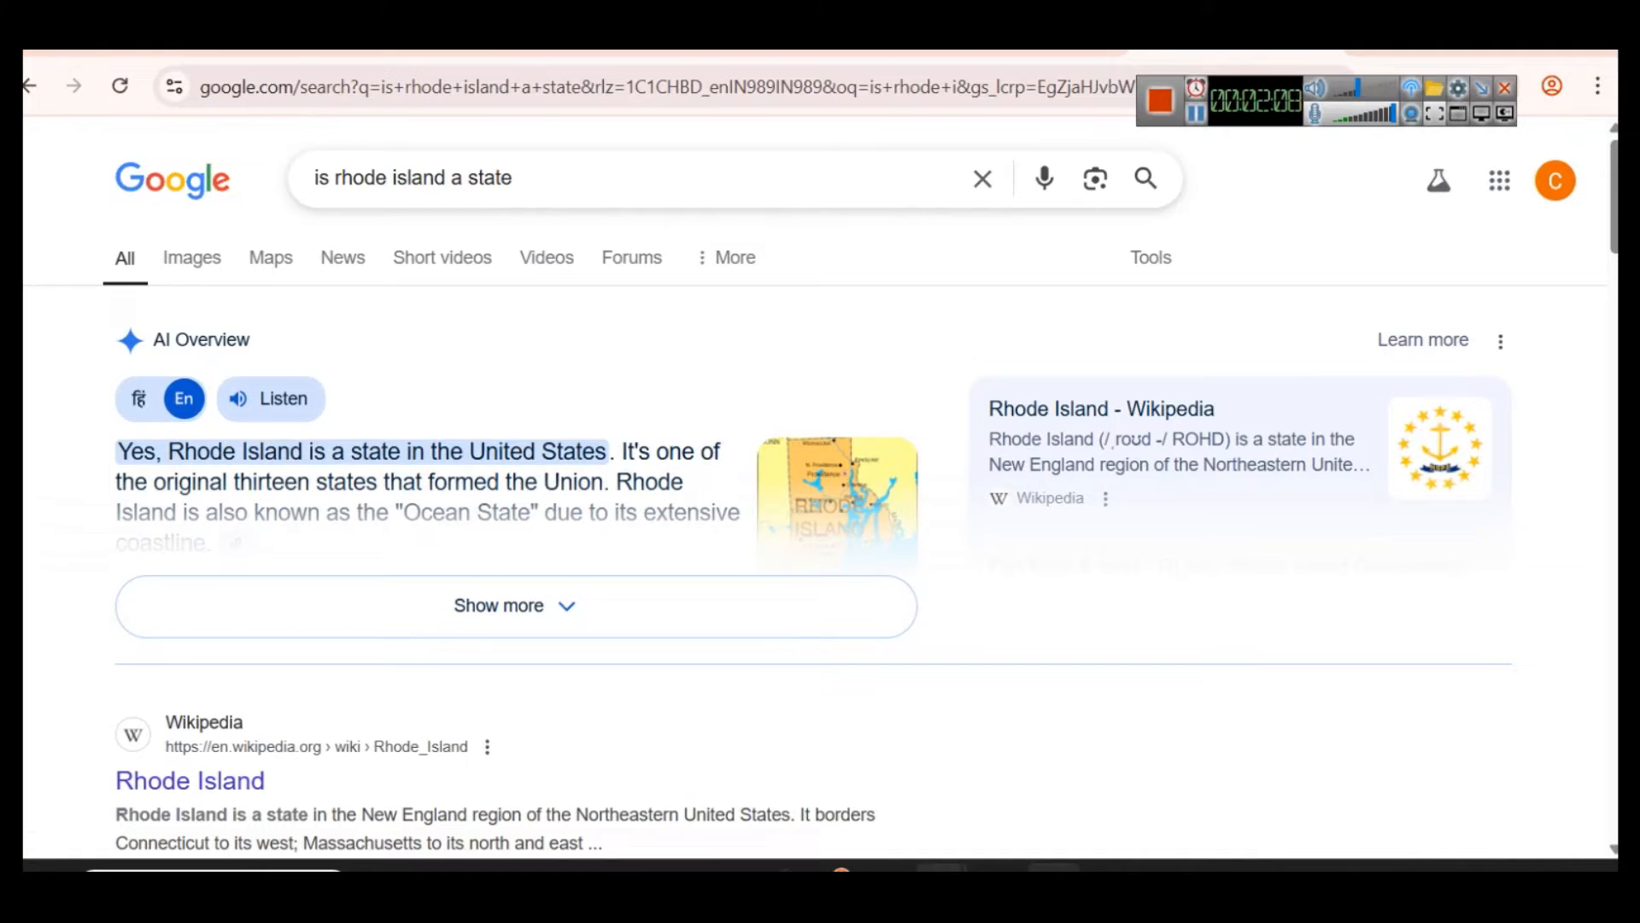
mouse_move(940, 867)
left_click(1064, 762)
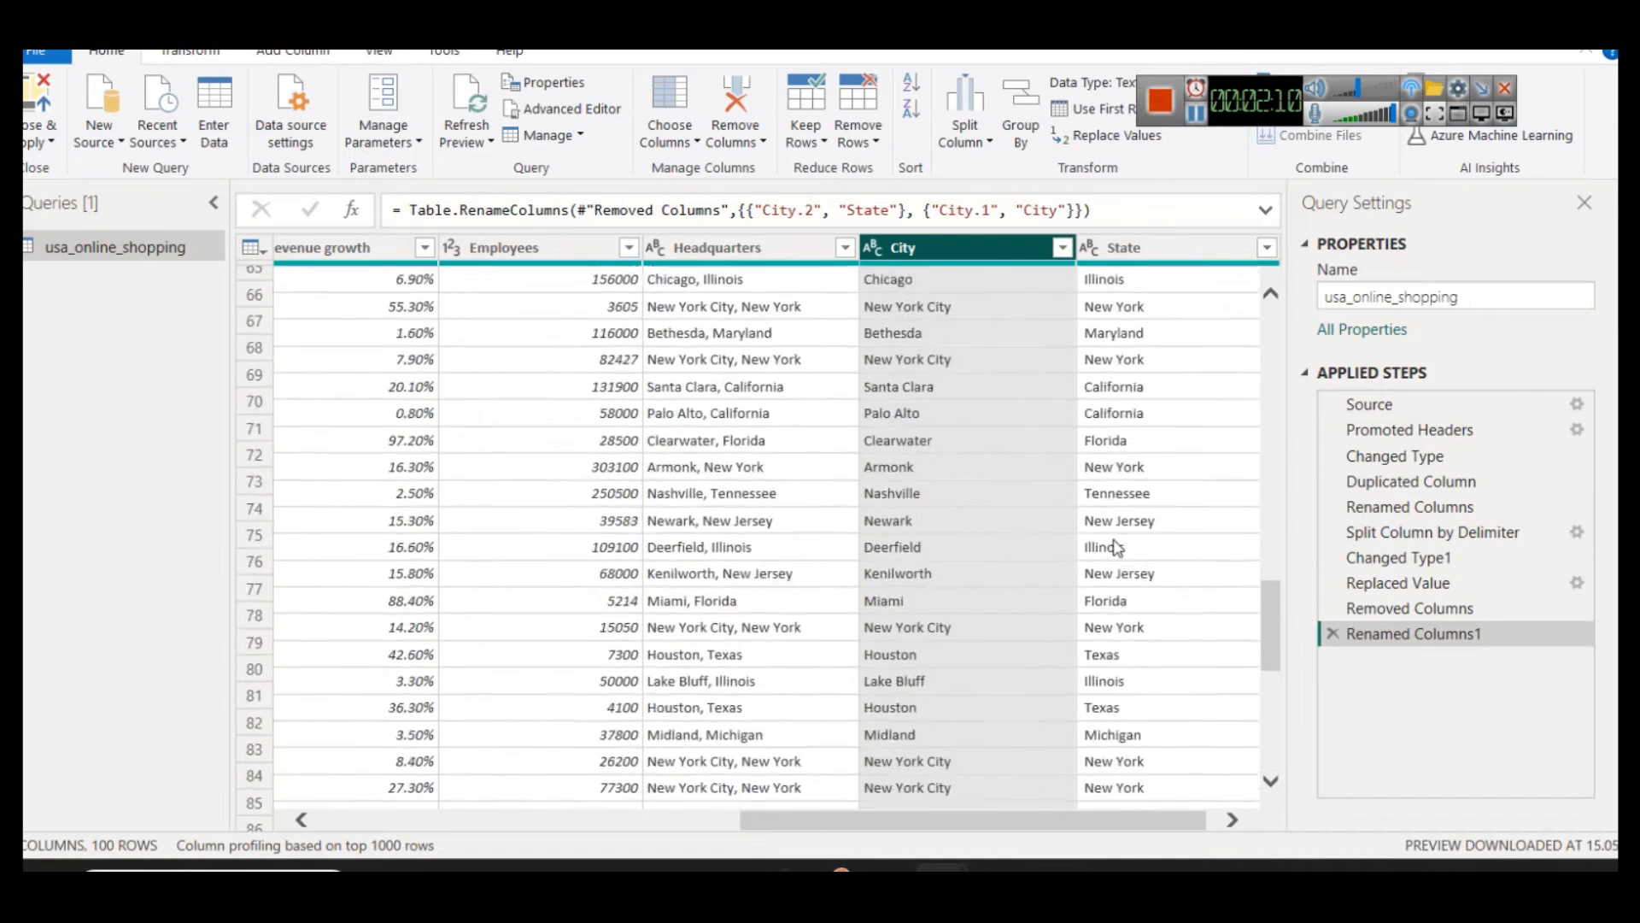
scroll(1116, 548, "up", 20)
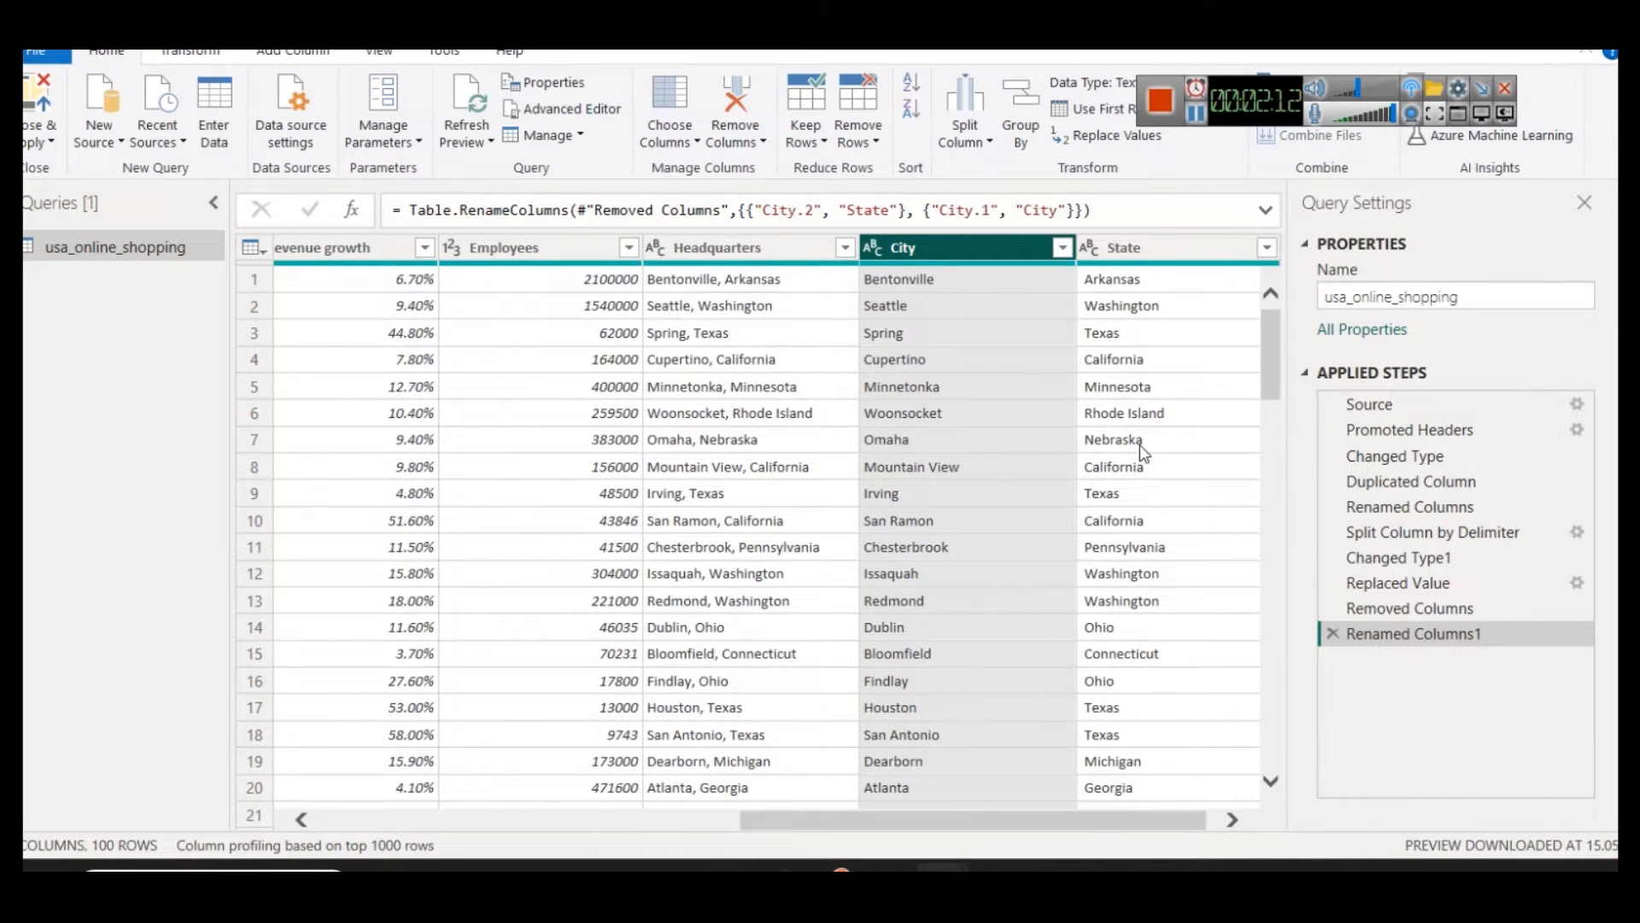
left_click_drag(1184, 823, 1200, 825)
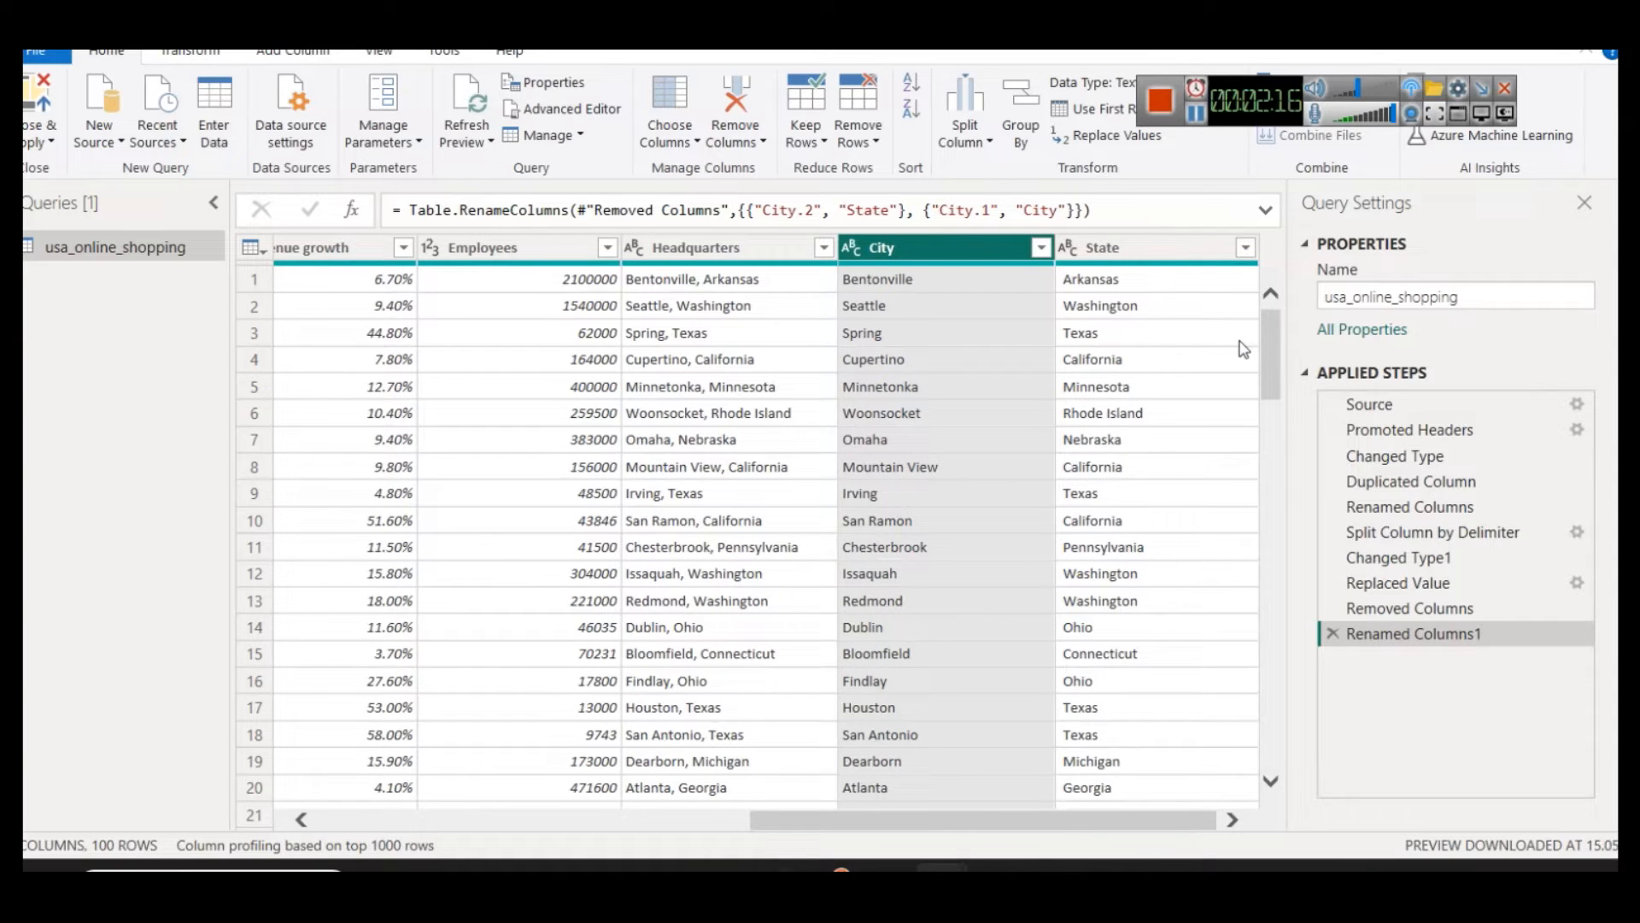
Step: Close Power Query Editor, apply the query changes, and return to the Power BI report page
left_click_drag(1264, 338, 1225, 274)
left_click(40, 143)
left_click(53, 166)
key("alt+Tab")
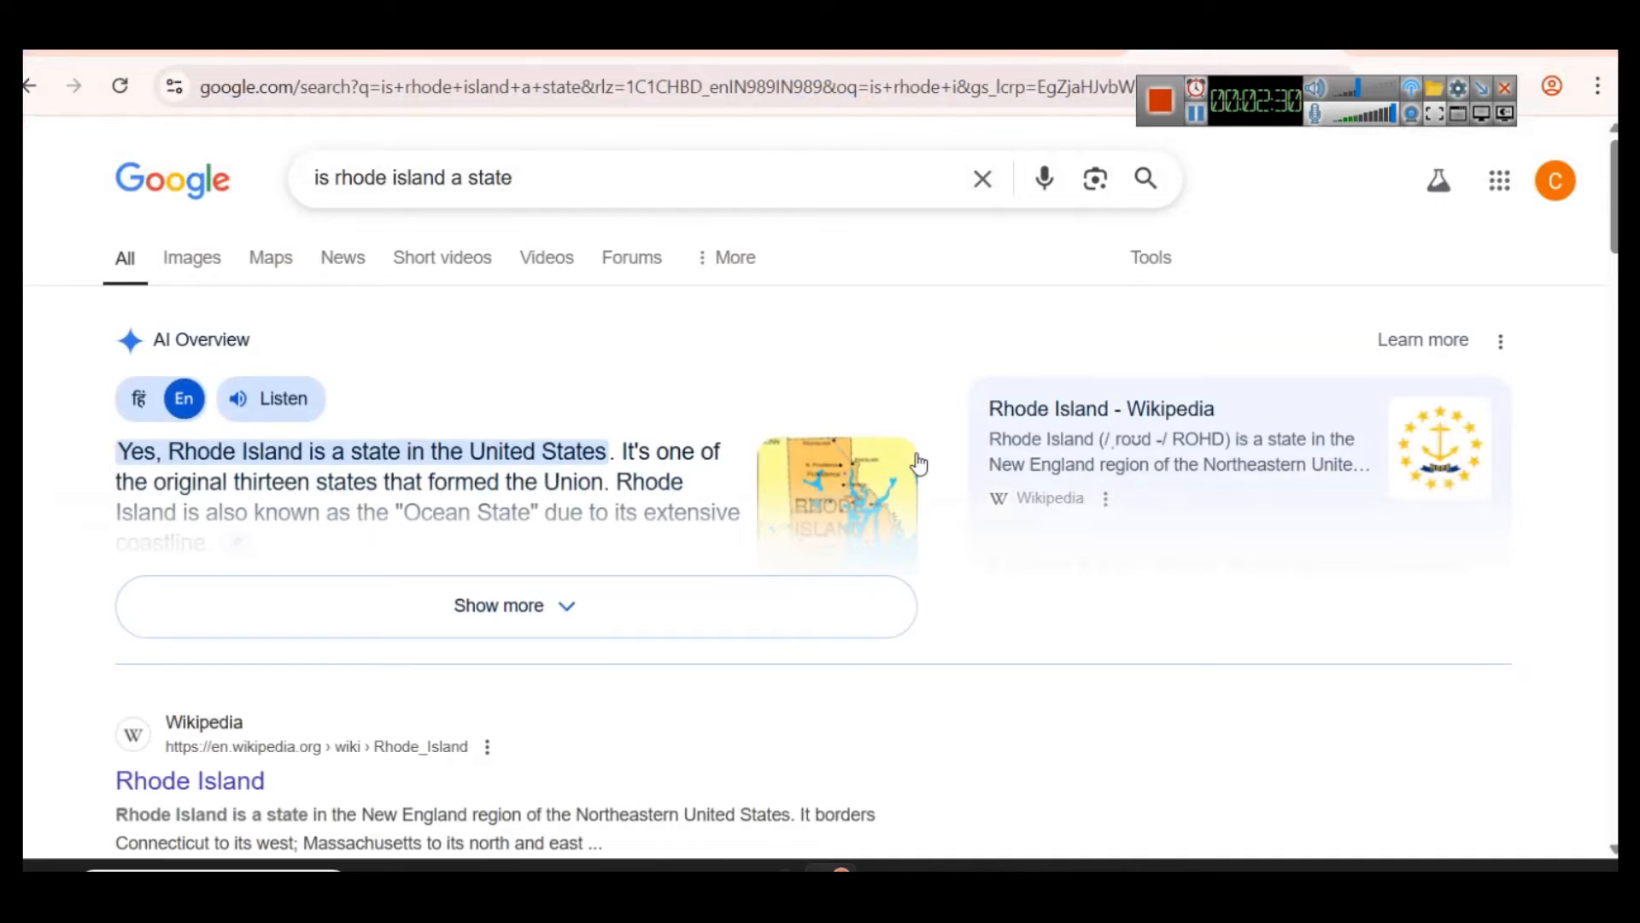
key("alt+Tab")
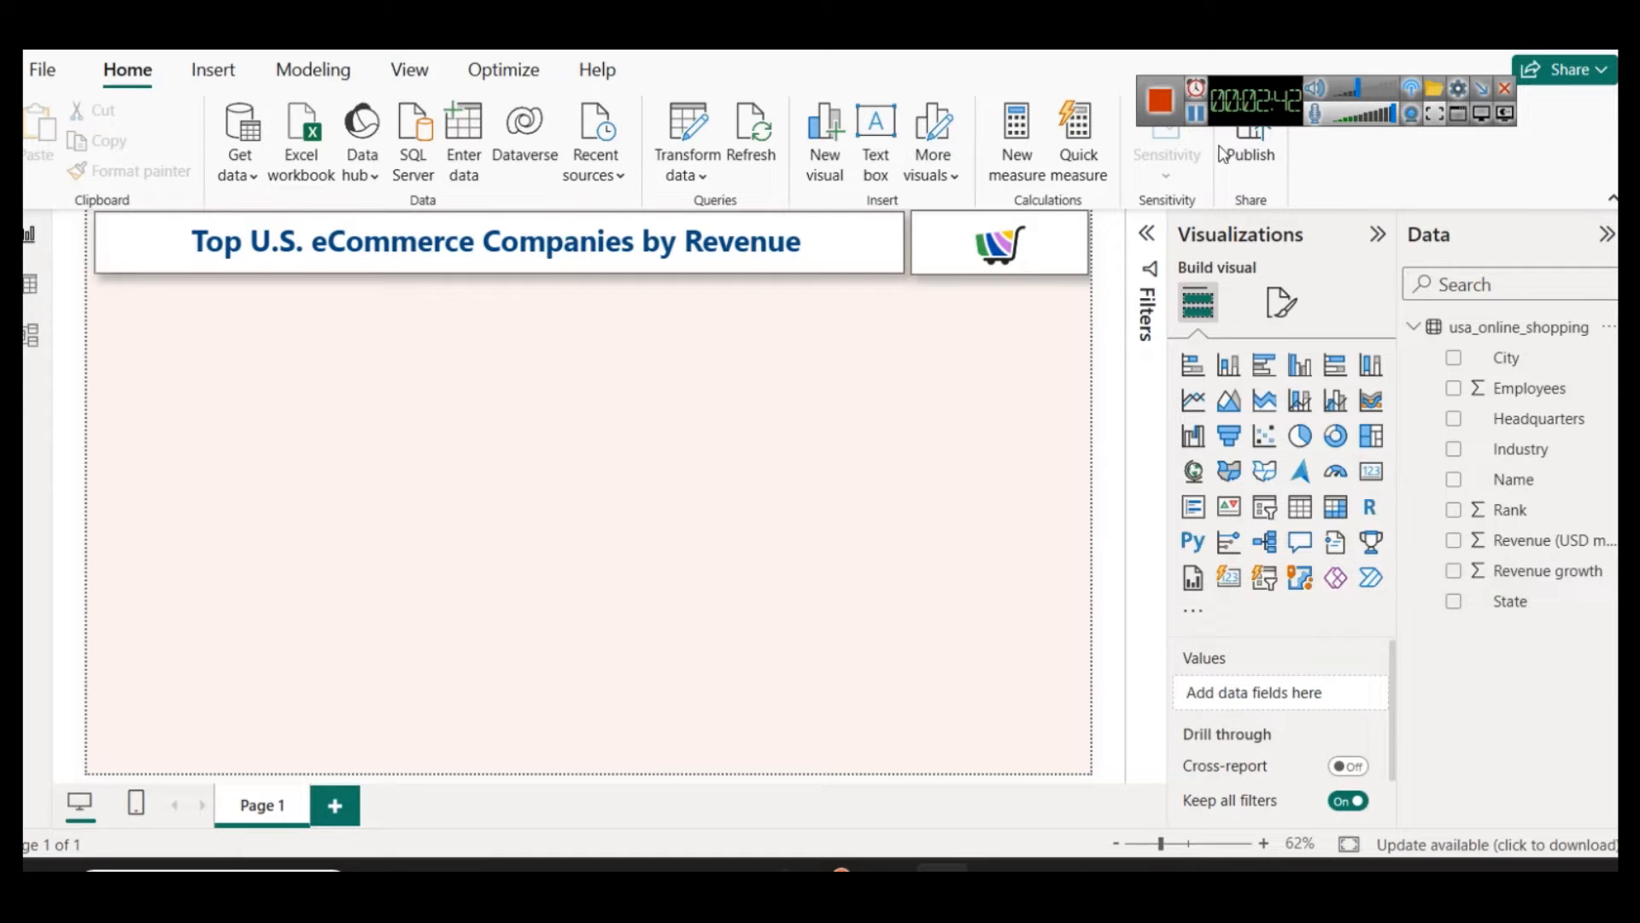
Step: Add a small card visual below the start of the report title, showing the average of Employees
left_click(1533, 390)
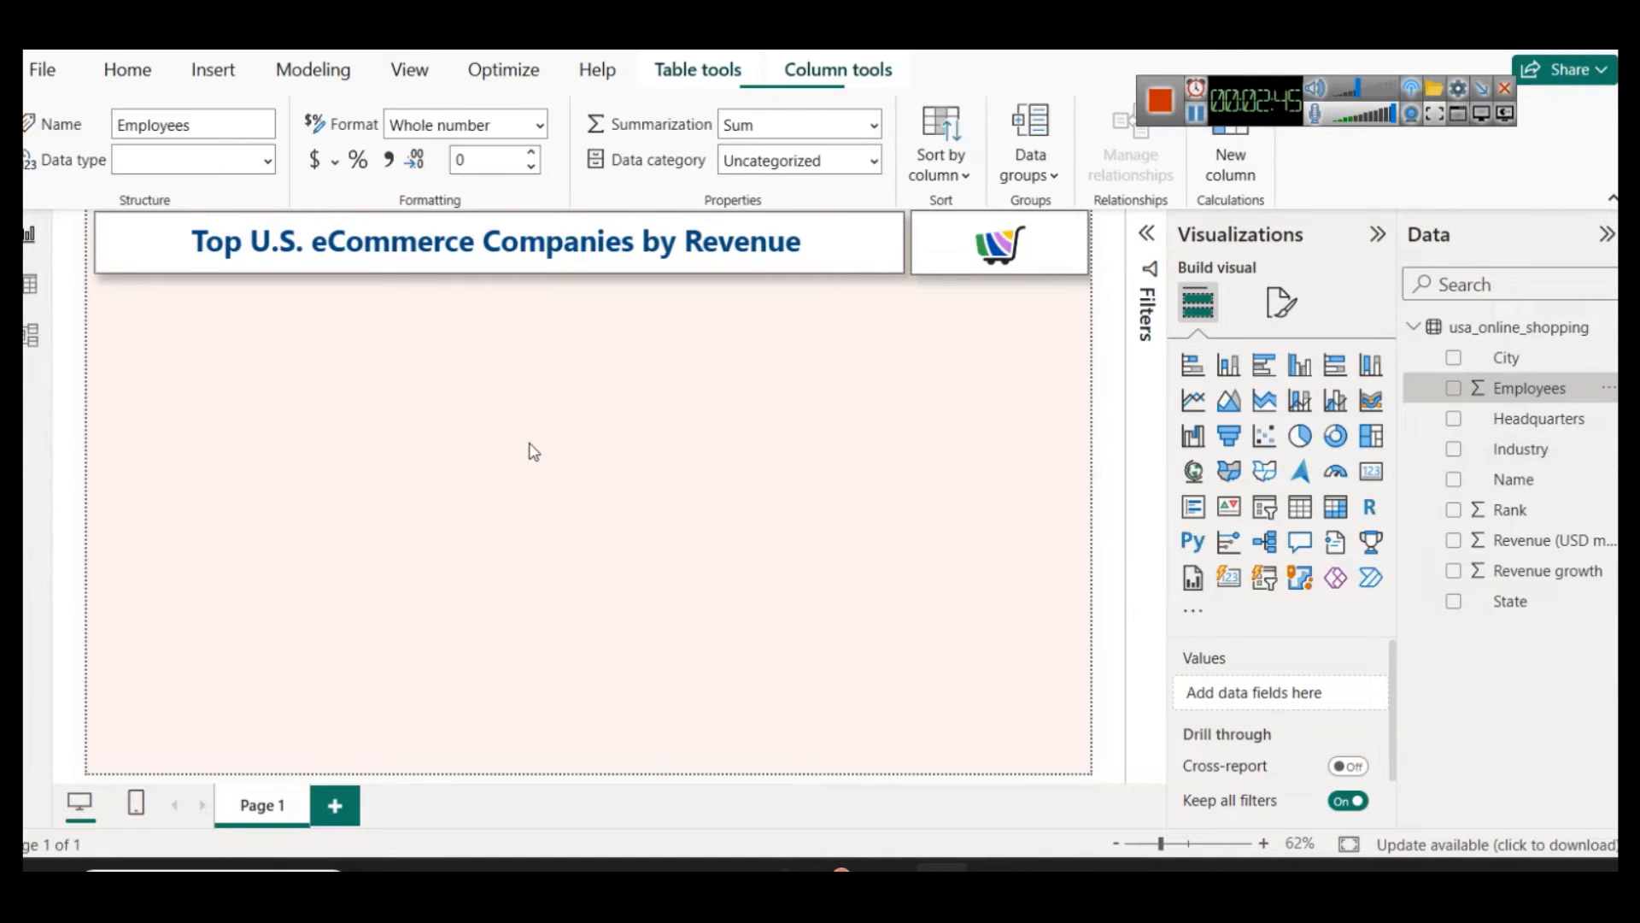
left_click(1371, 474)
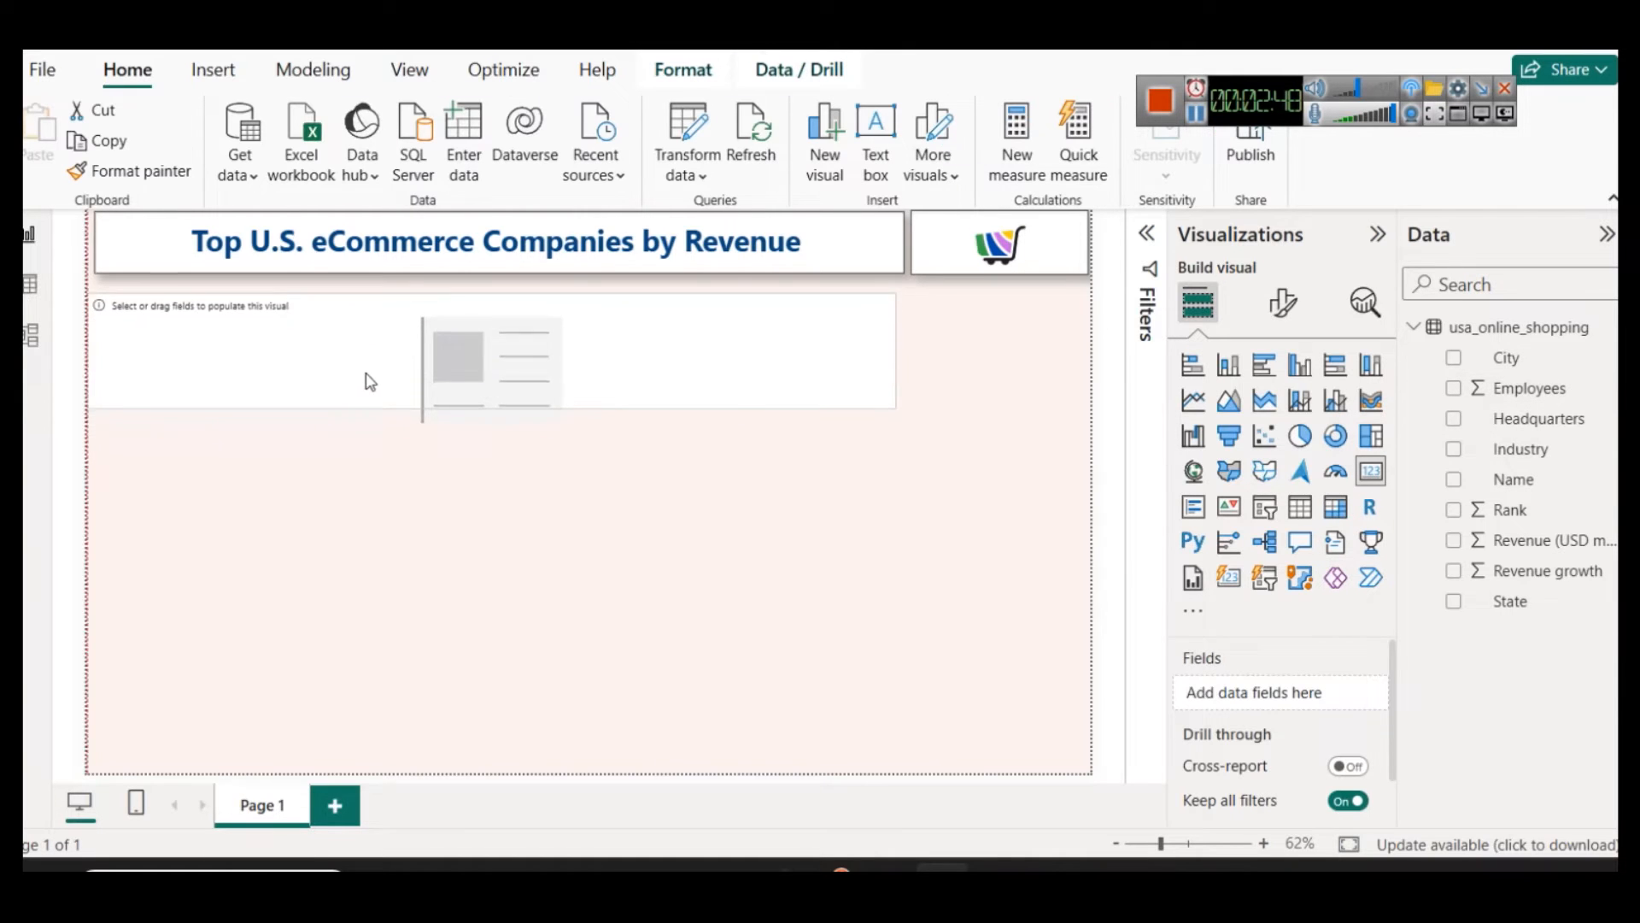
left_click_drag(905, 344, 274, 339)
left_click_drag(182, 400, 177, 354)
left_click_drag(1525, 390, 1208, 689)
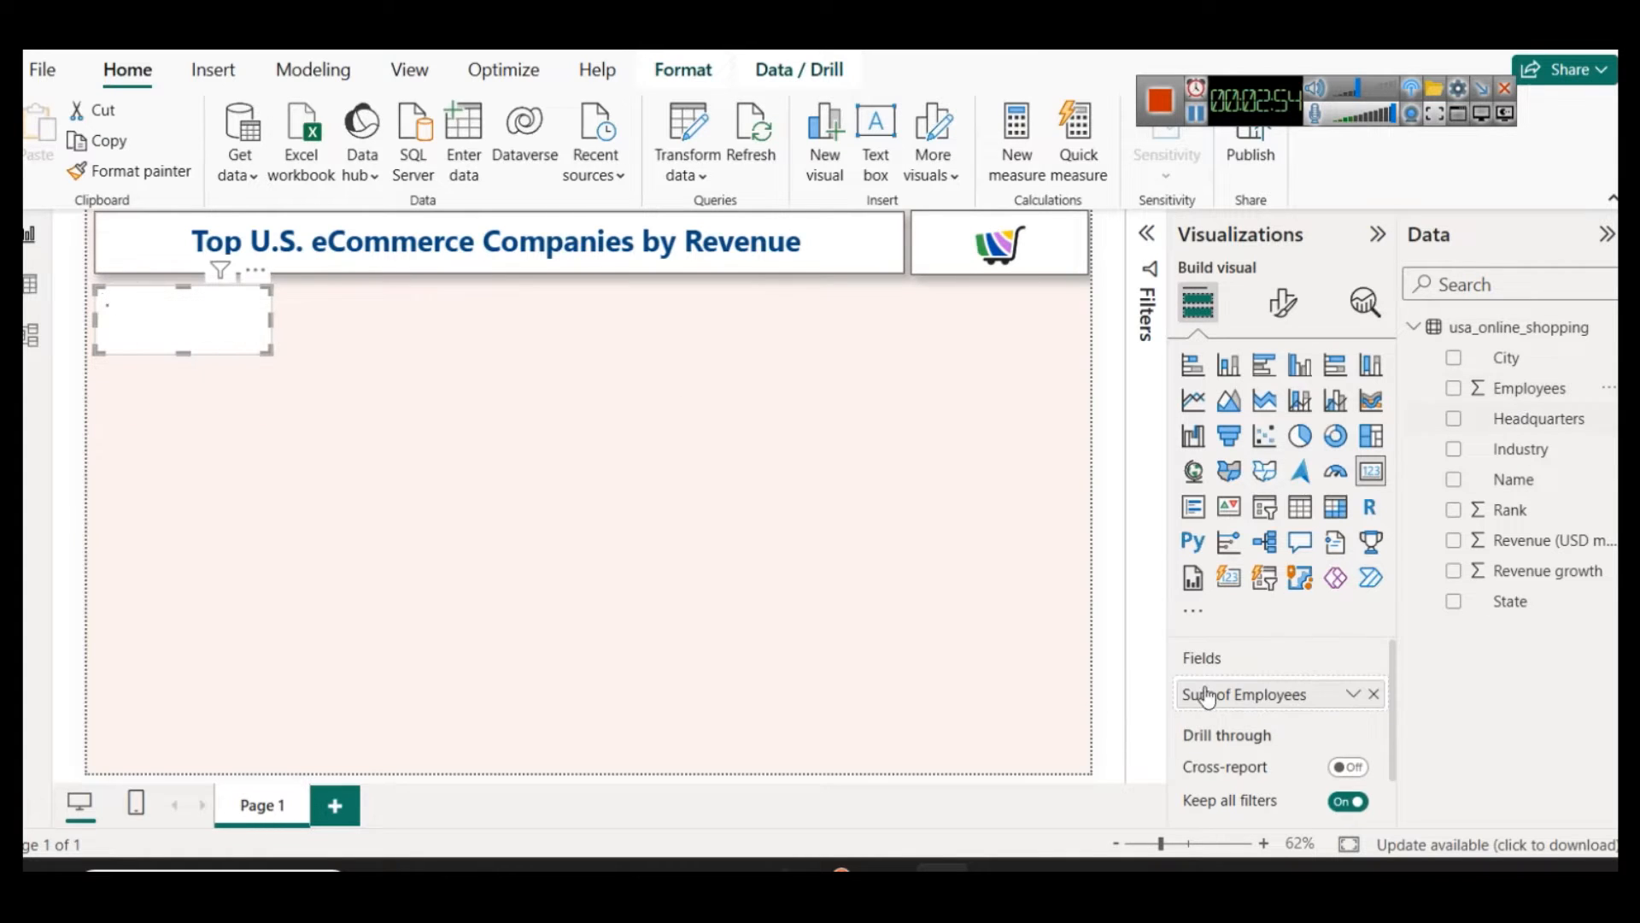
left_click(1353, 694)
left_click(1432, 417)
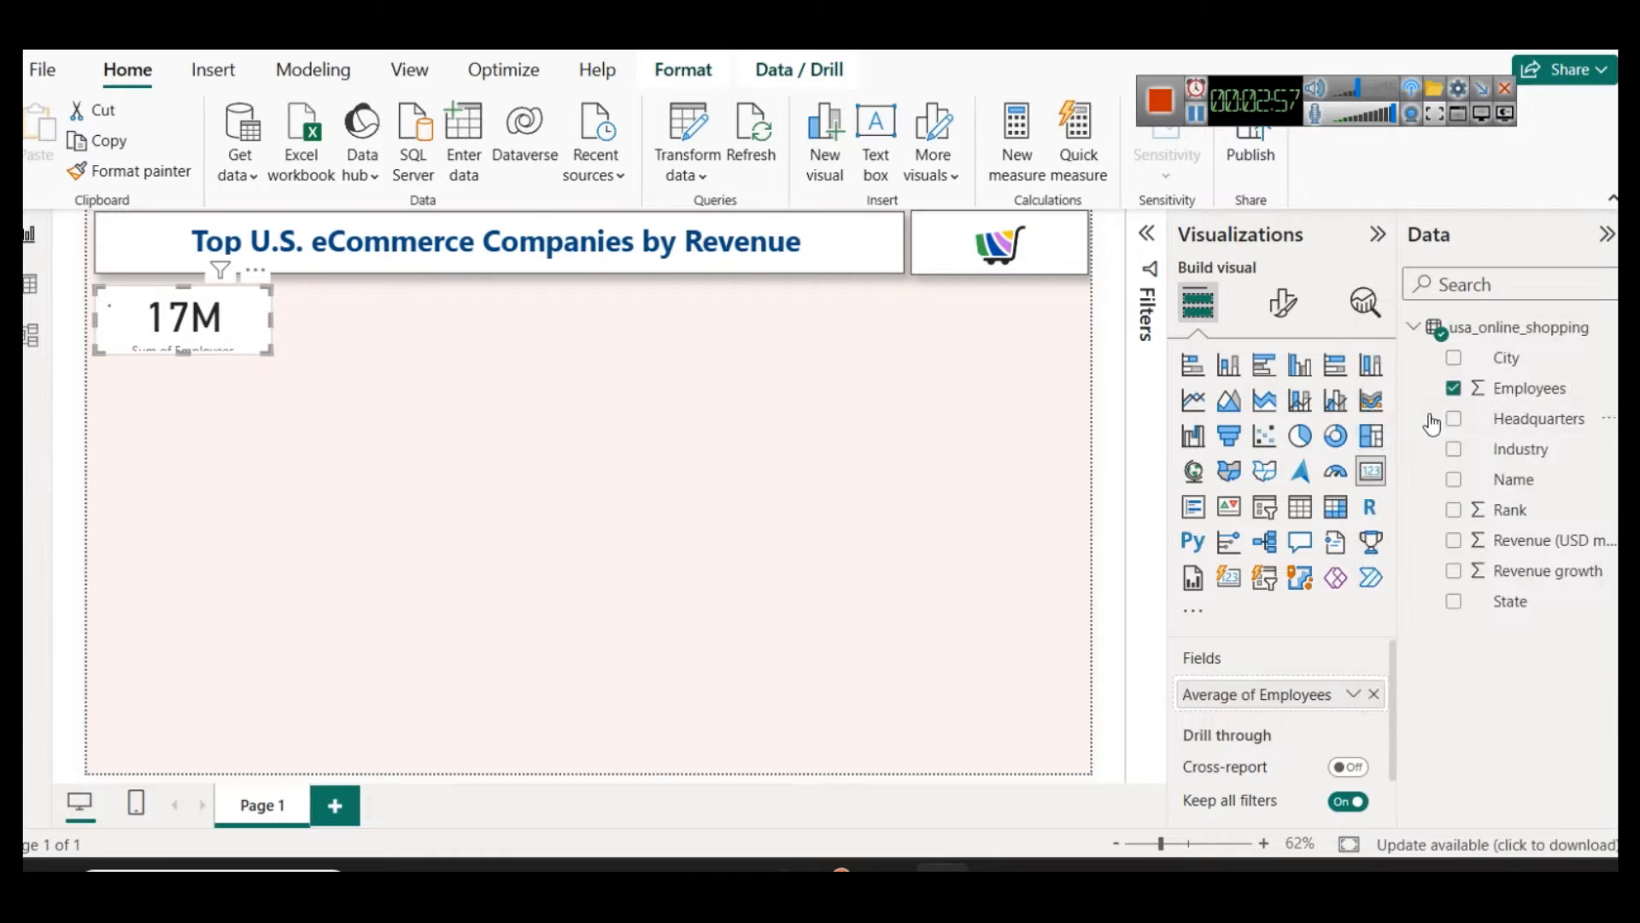
Step: Set the employees card's callout value to font size 35 and a dark navy blue colour
left_click(1286, 309)
left_click(1243, 477)
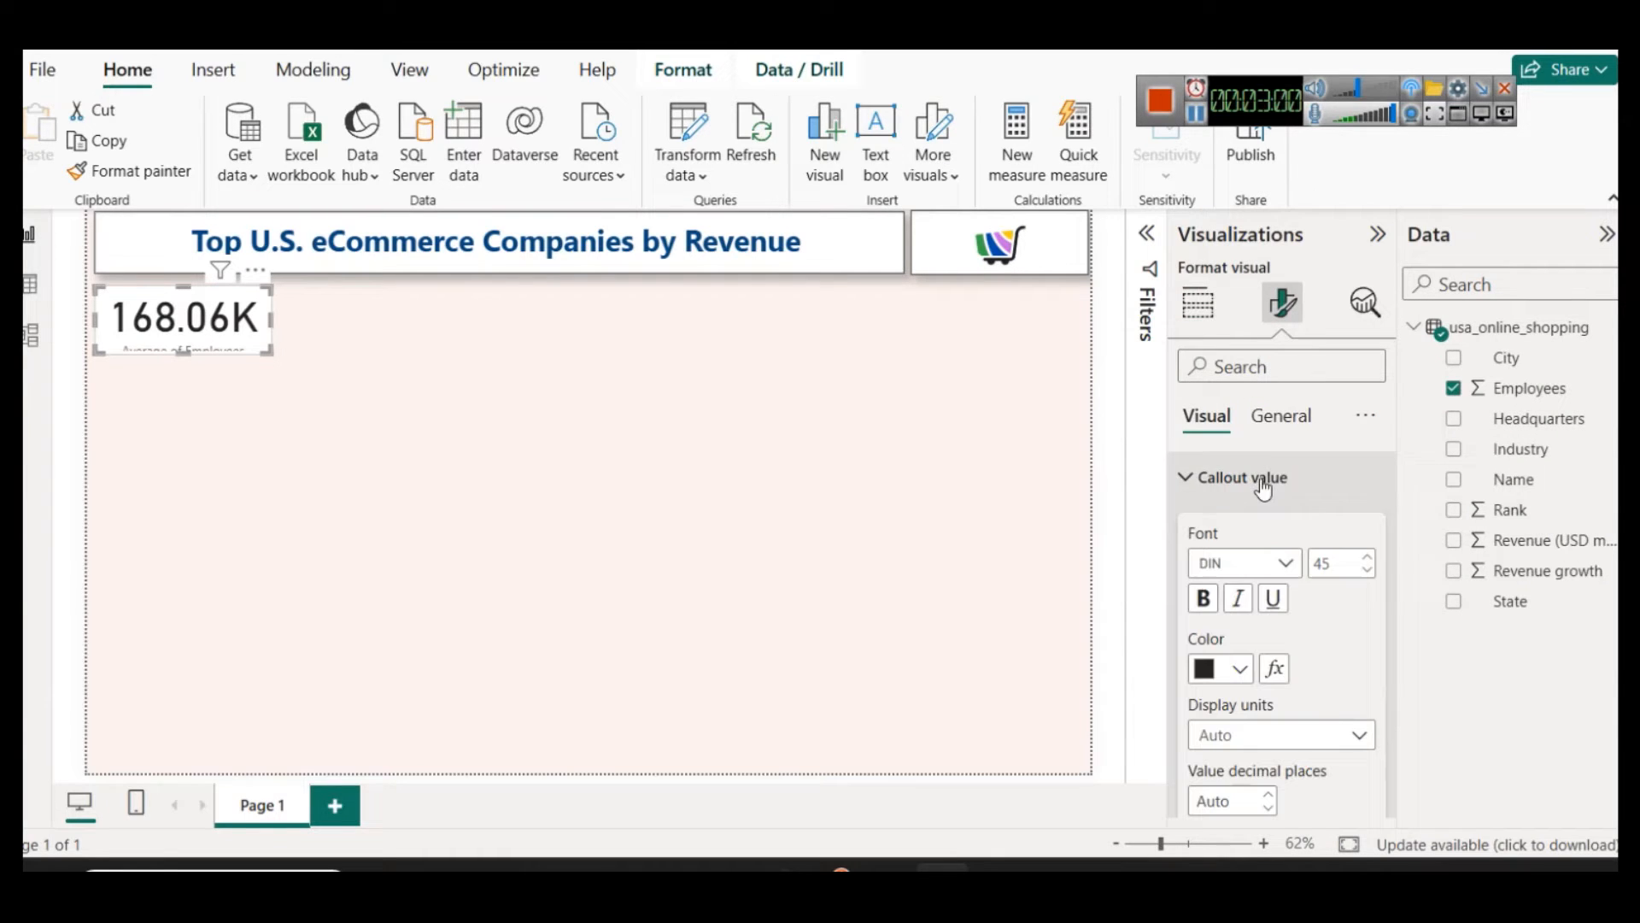
double_click(1333, 563)
type("35")
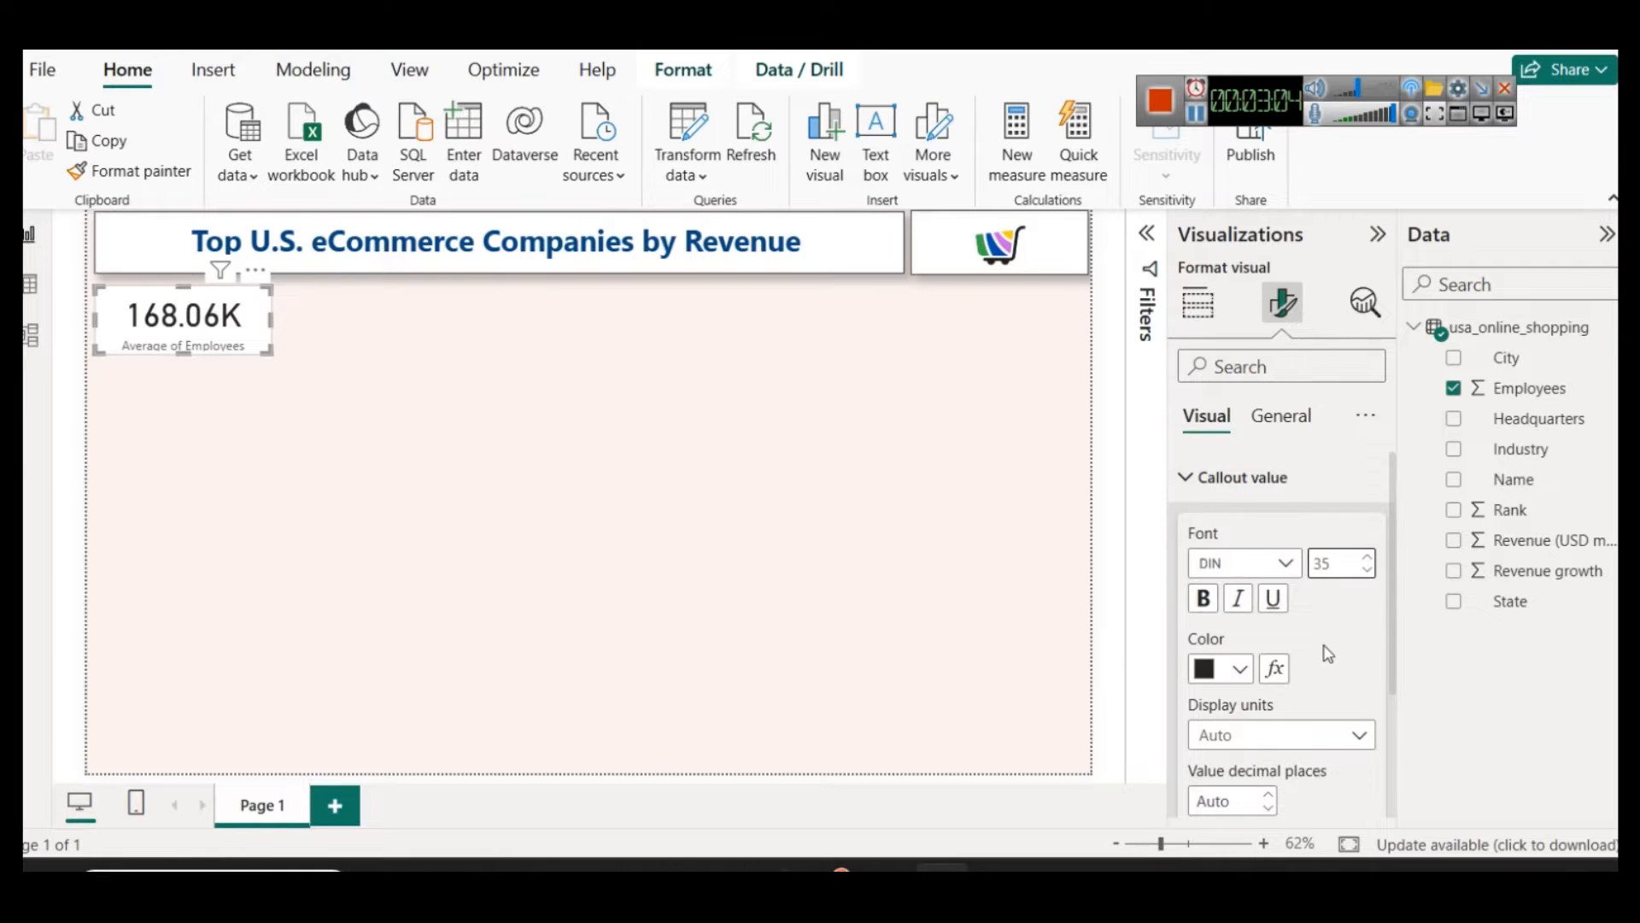
scroll(1279, 639, "down", 2)
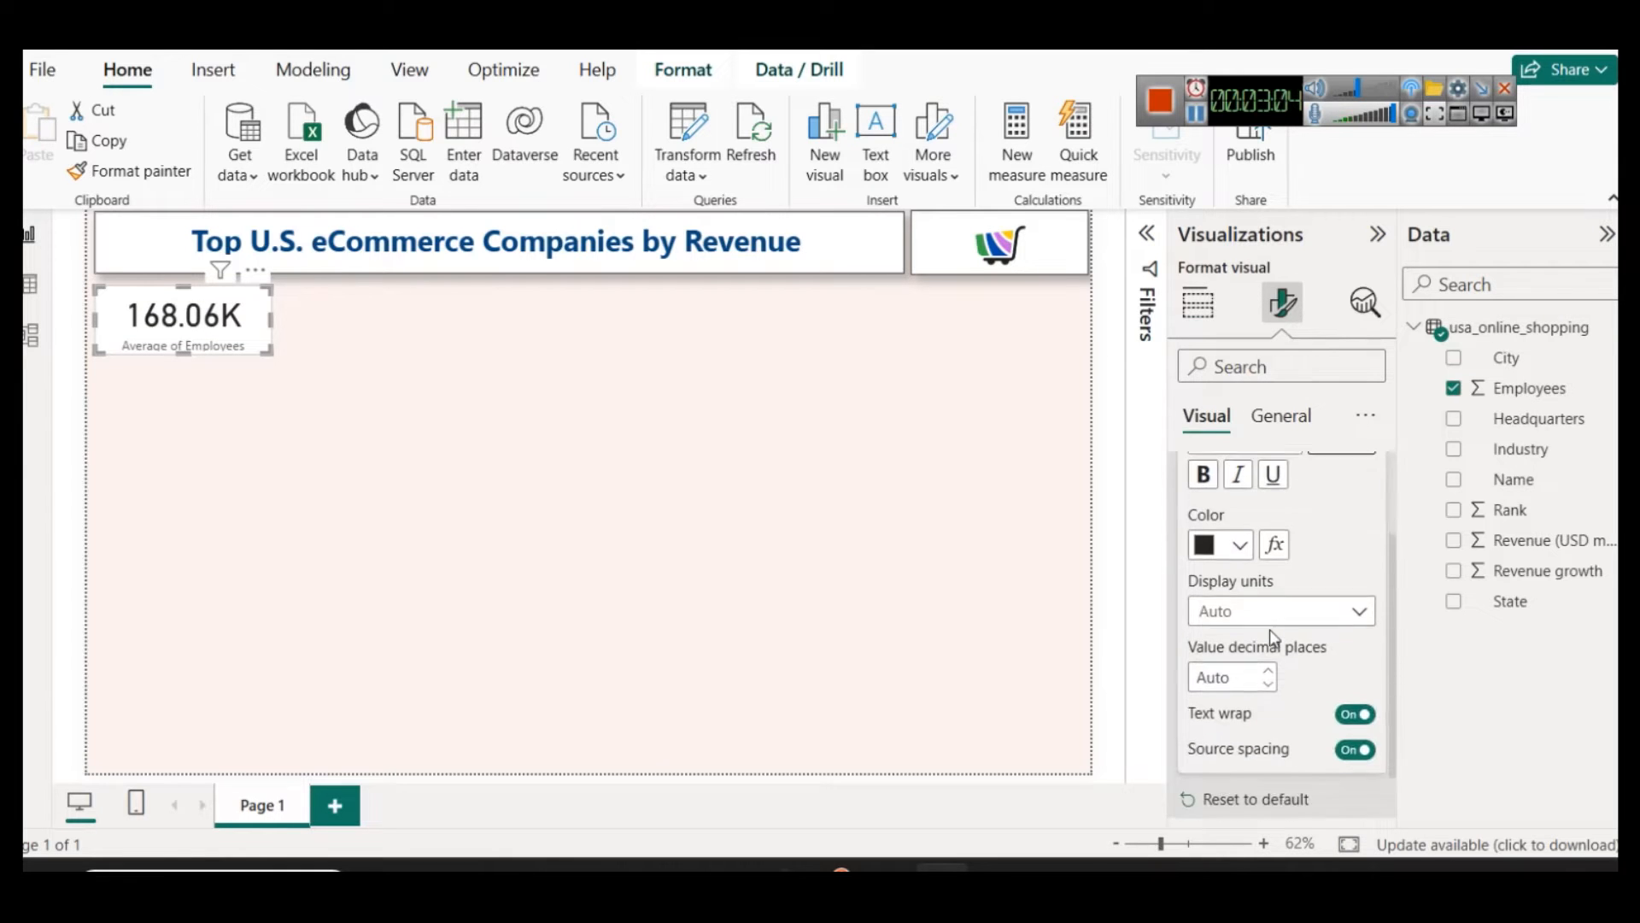
left_click(1240, 541)
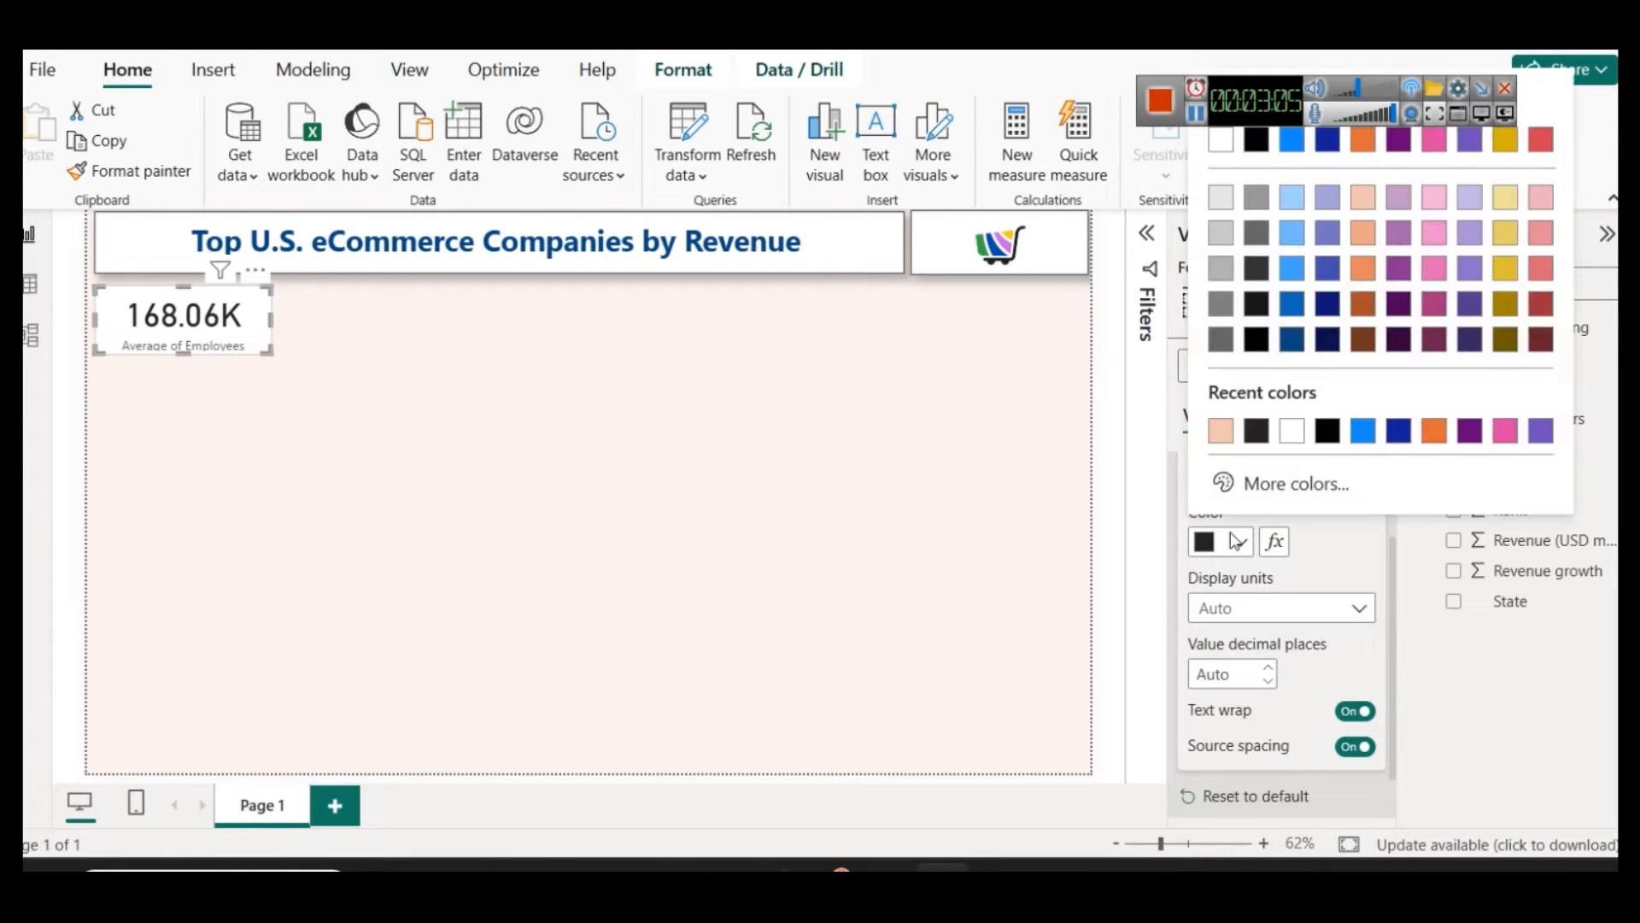
left_click(1316, 343)
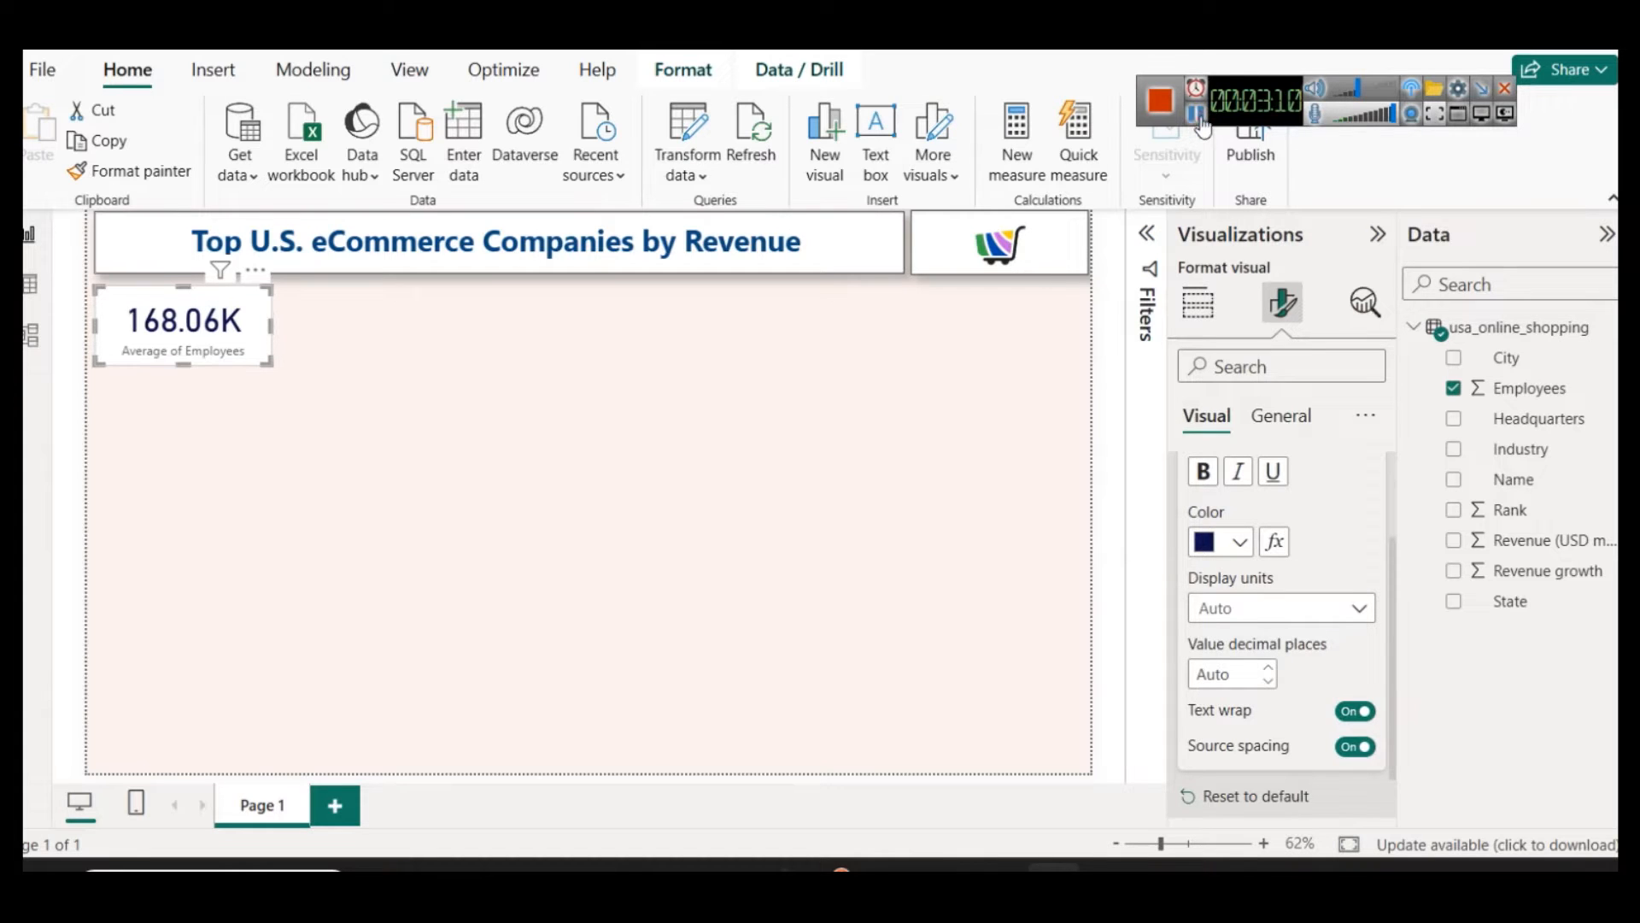
Step: Set the font size of the employees card's category label to 15
scroll(1240, 630, "up", 2)
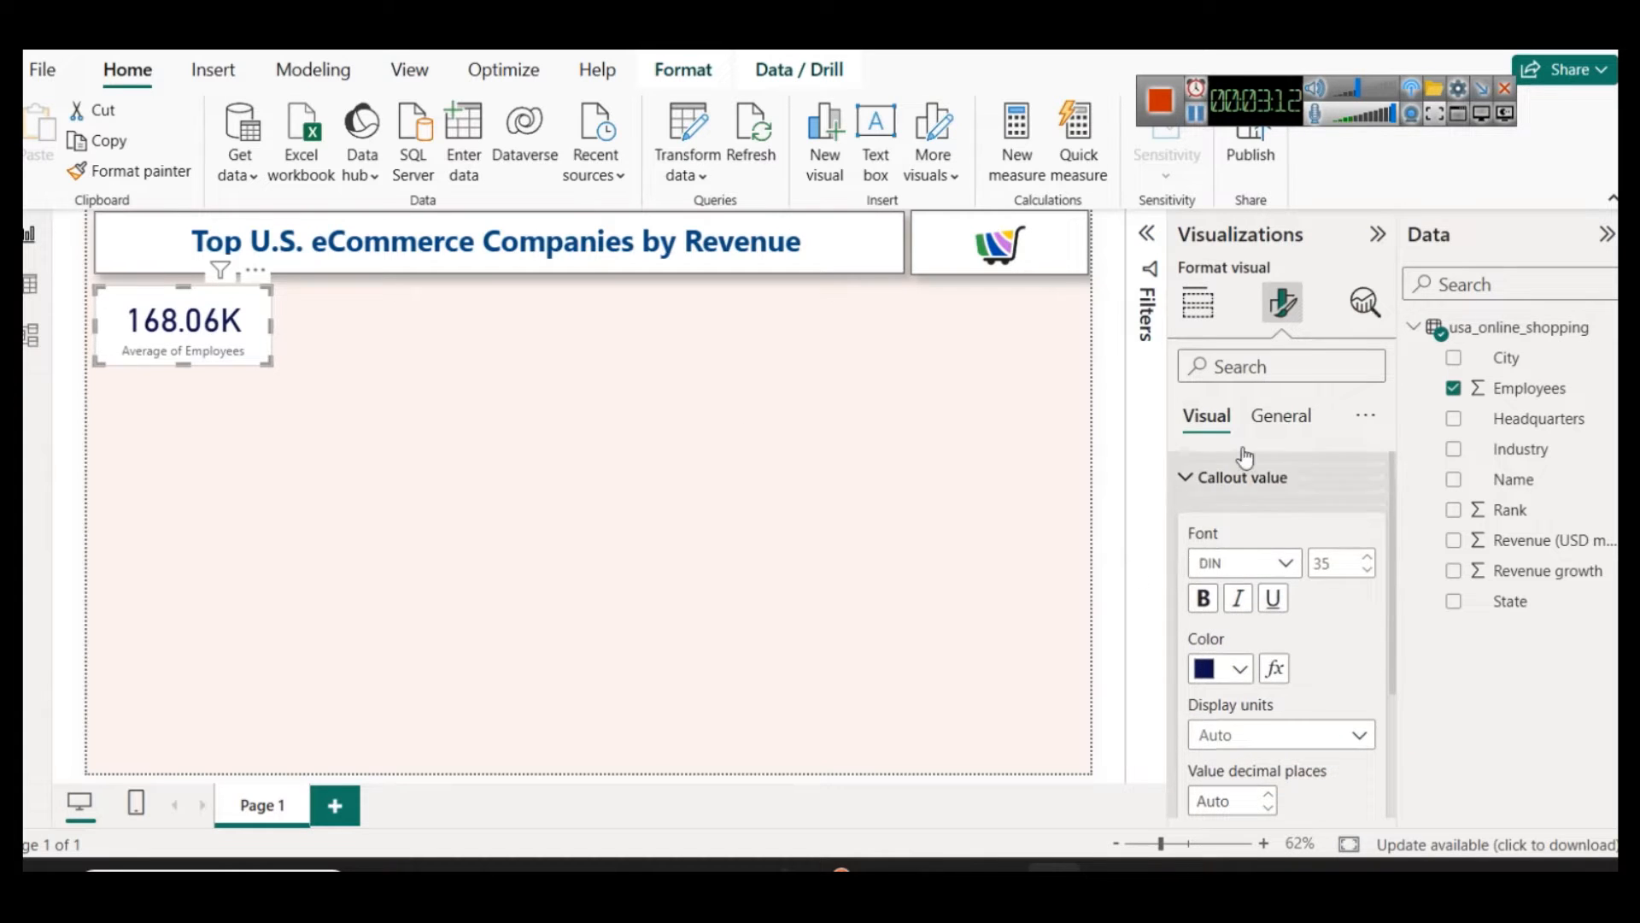
left_click(1244, 476)
left_click(1269, 532)
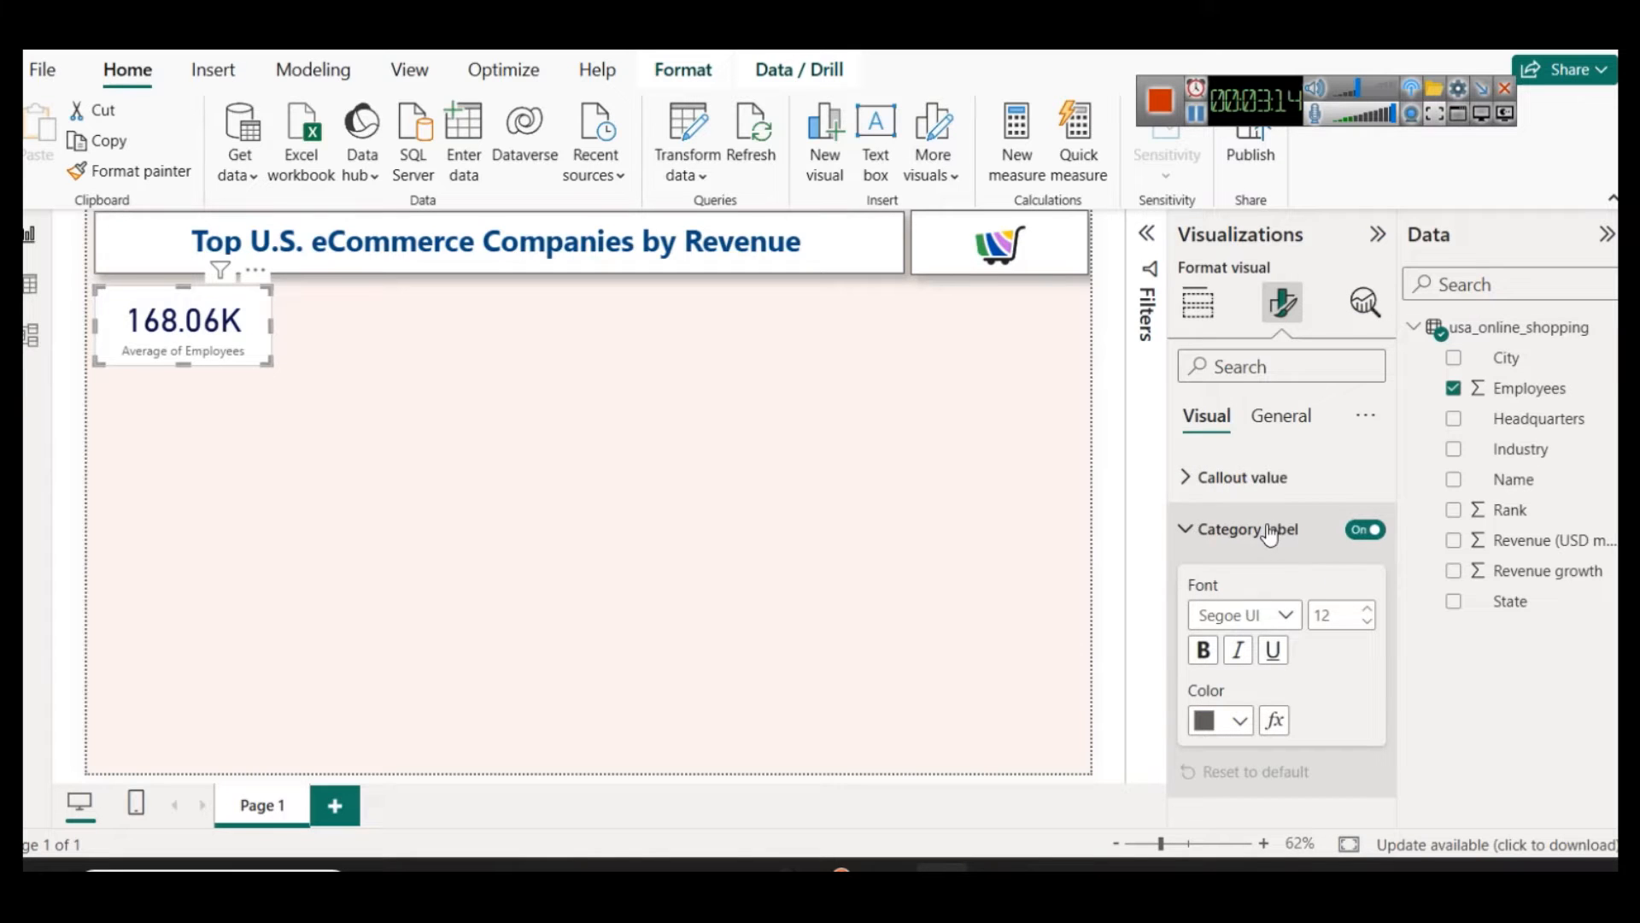
left_click(1366, 608)
left_click(1366, 608)
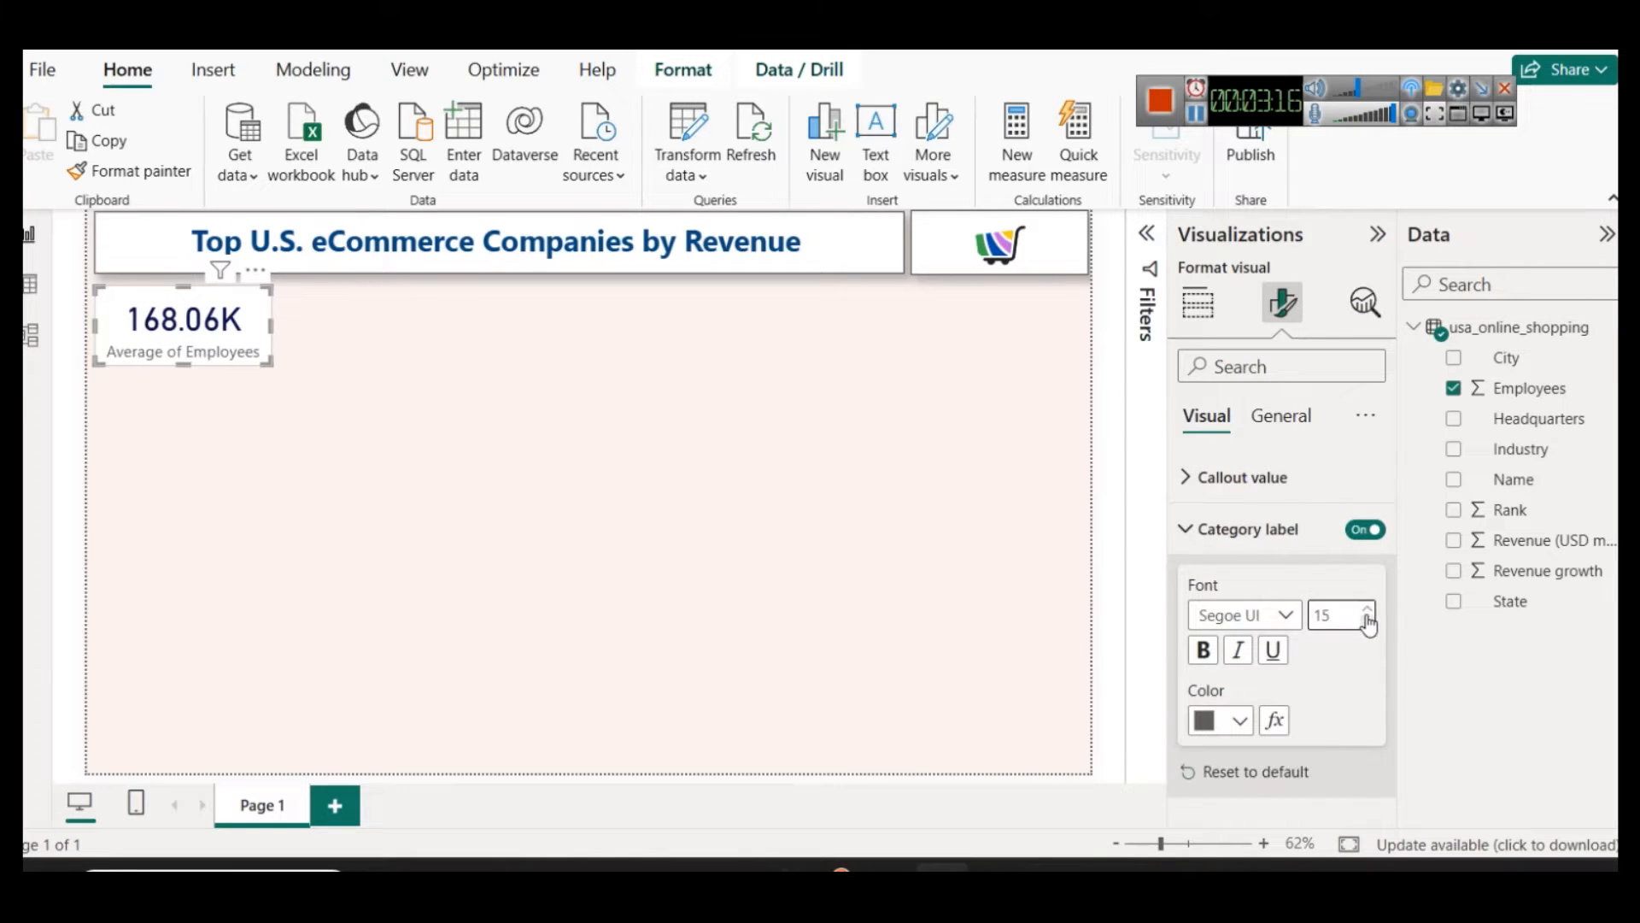
Step: Colour the category label of the employees card dark purple
left_click(1240, 720)
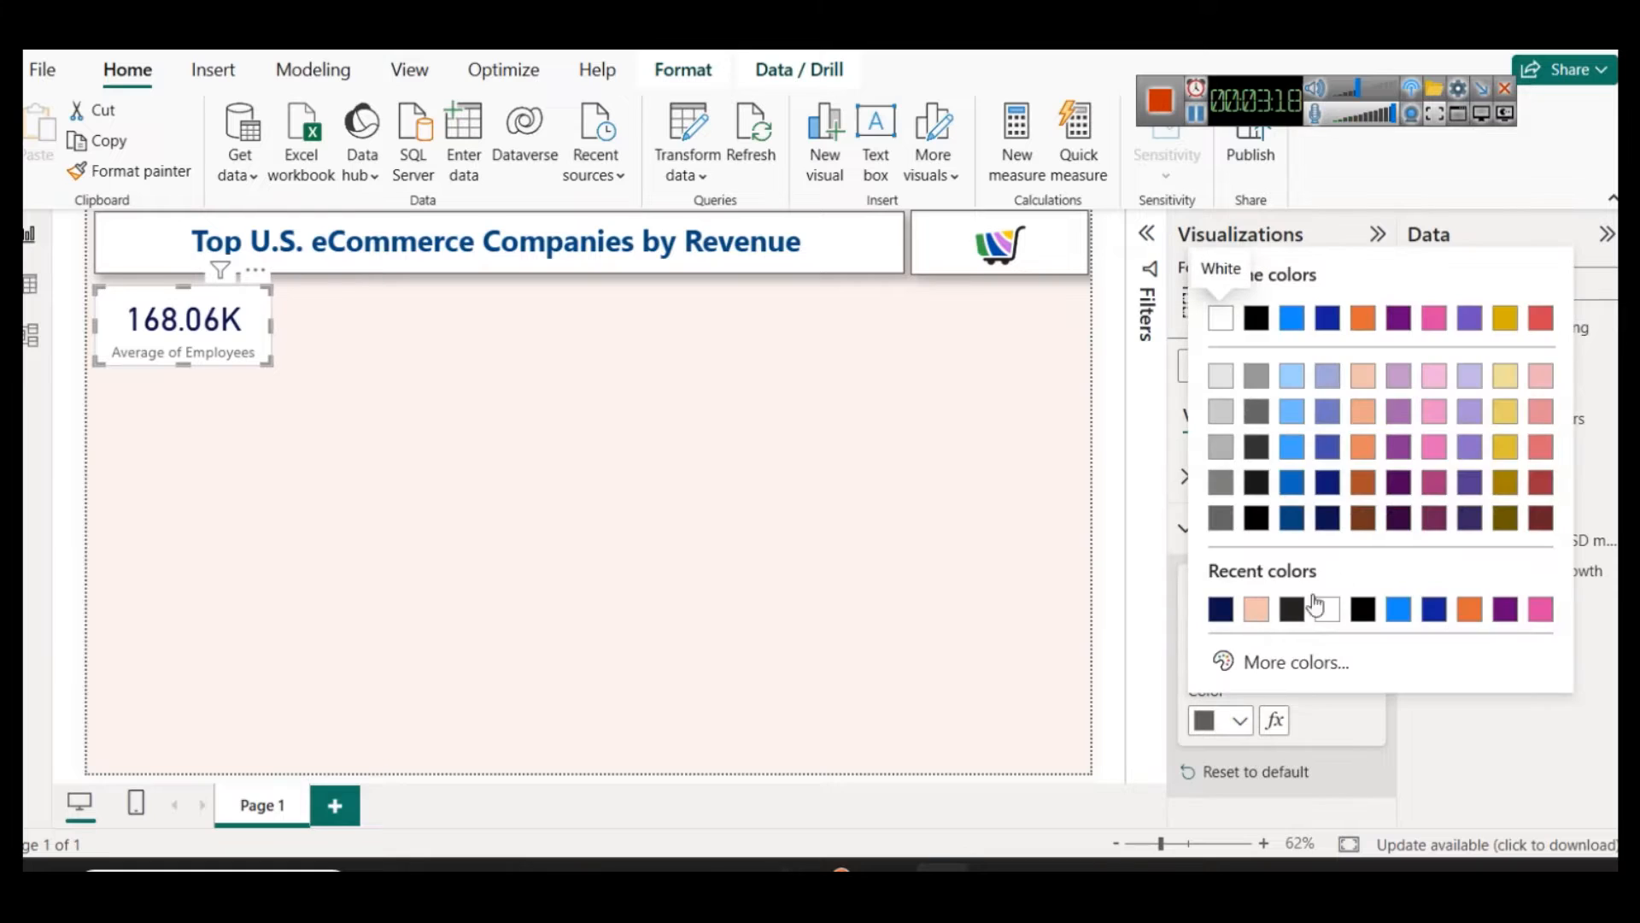
left_click(1399, 518)
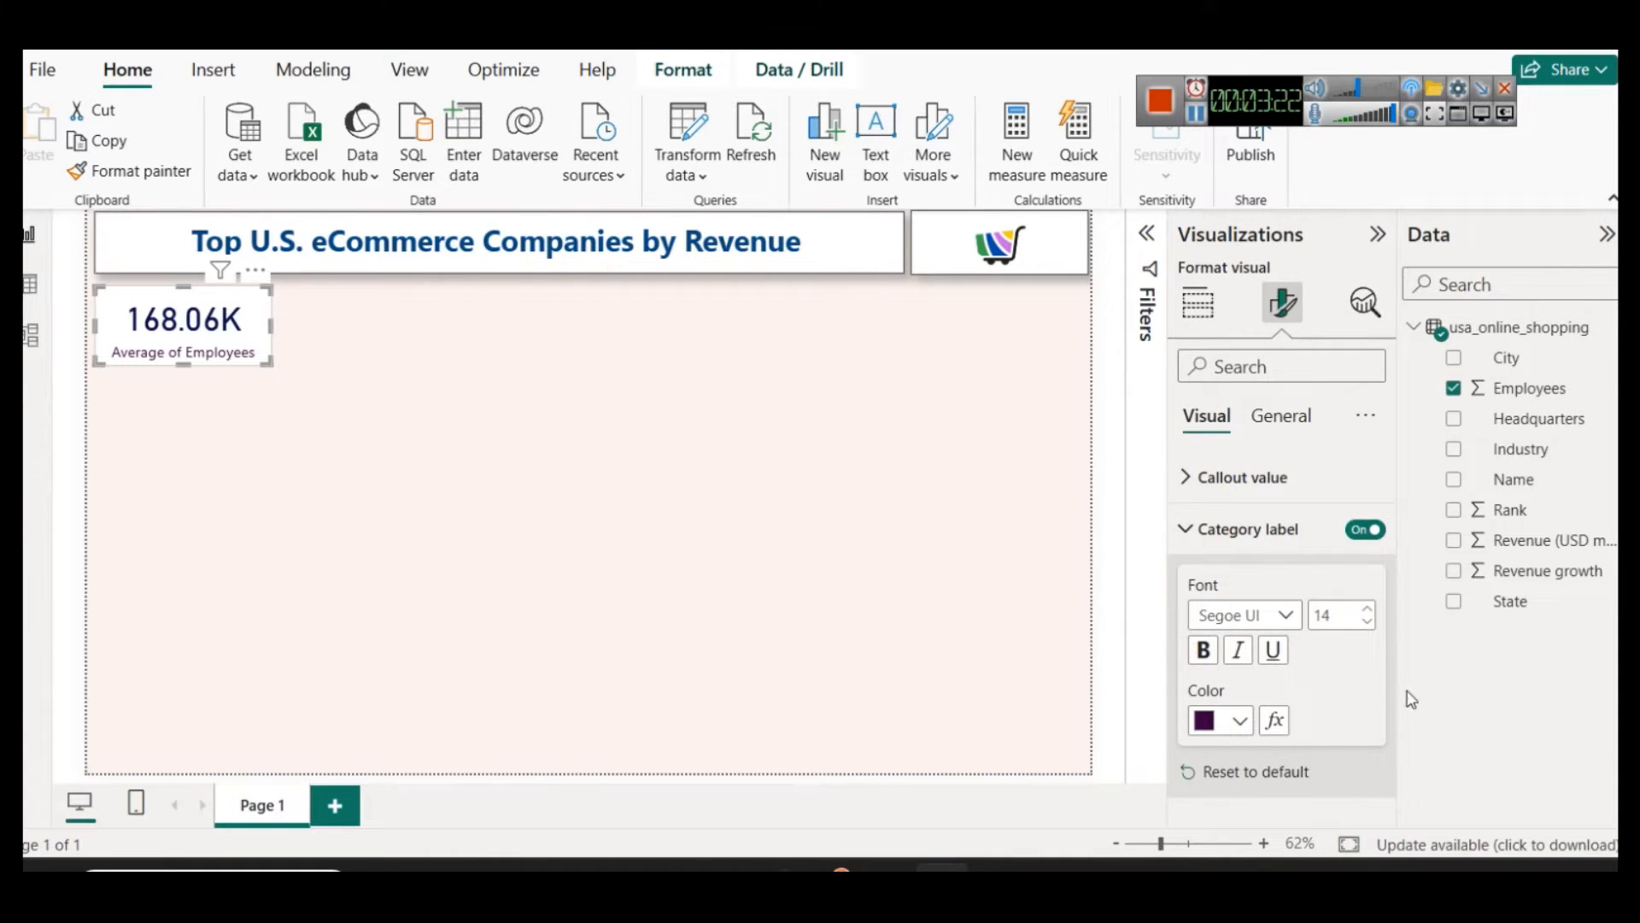
left_click(1208, 528)
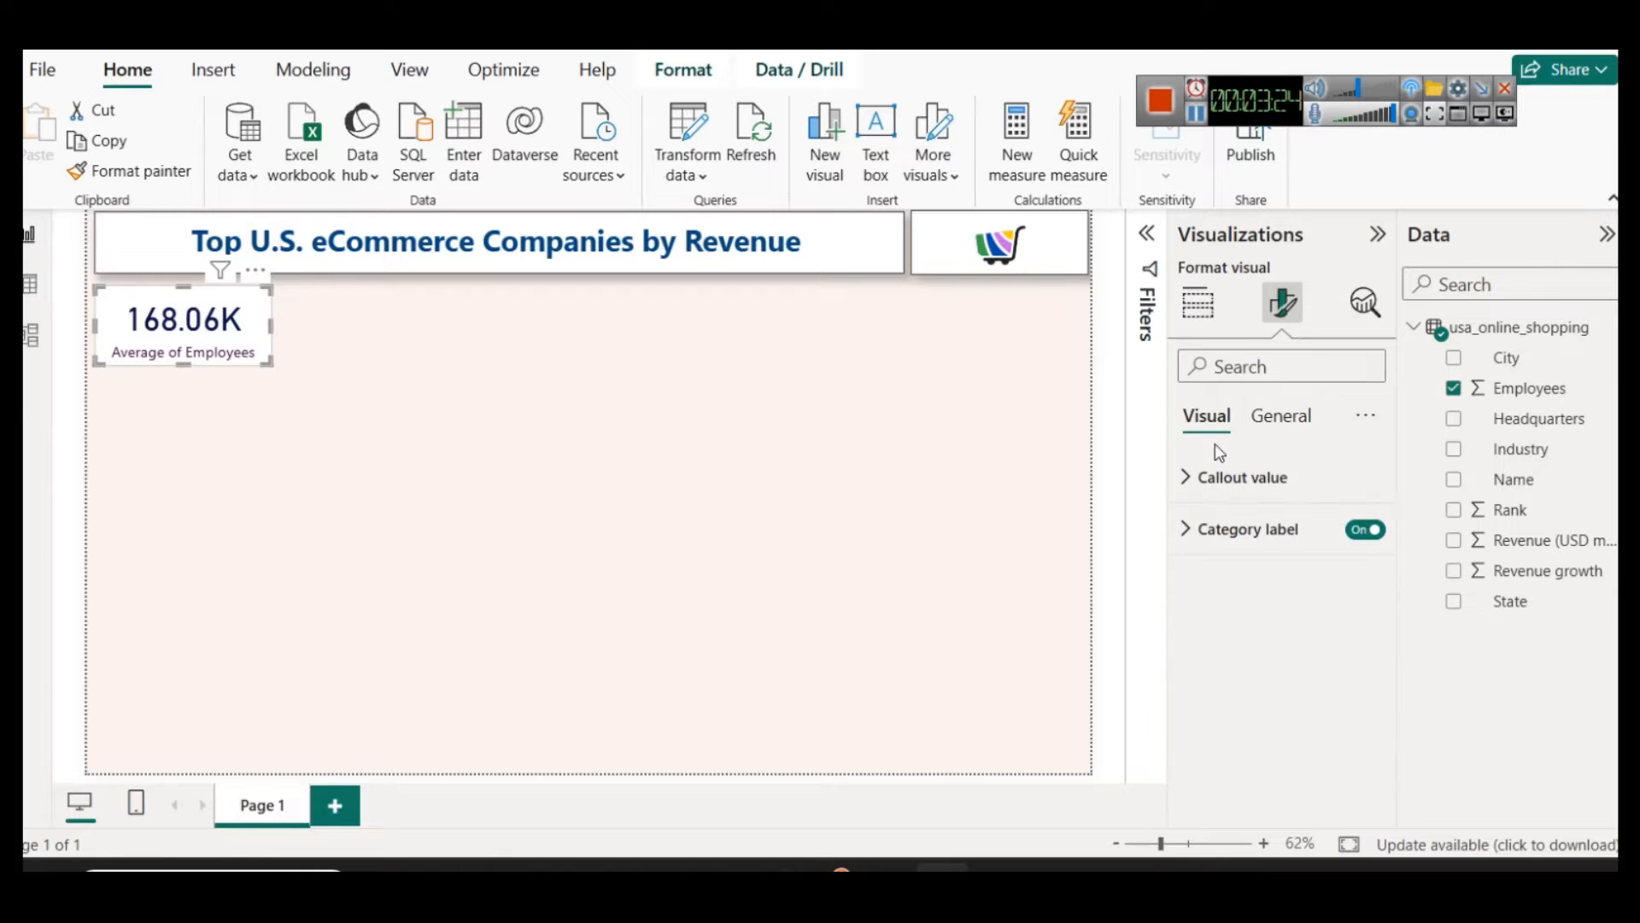
Step: Rename the employees card's field for this visual as "Avg Num of Employees"
left_click(1197, 326)
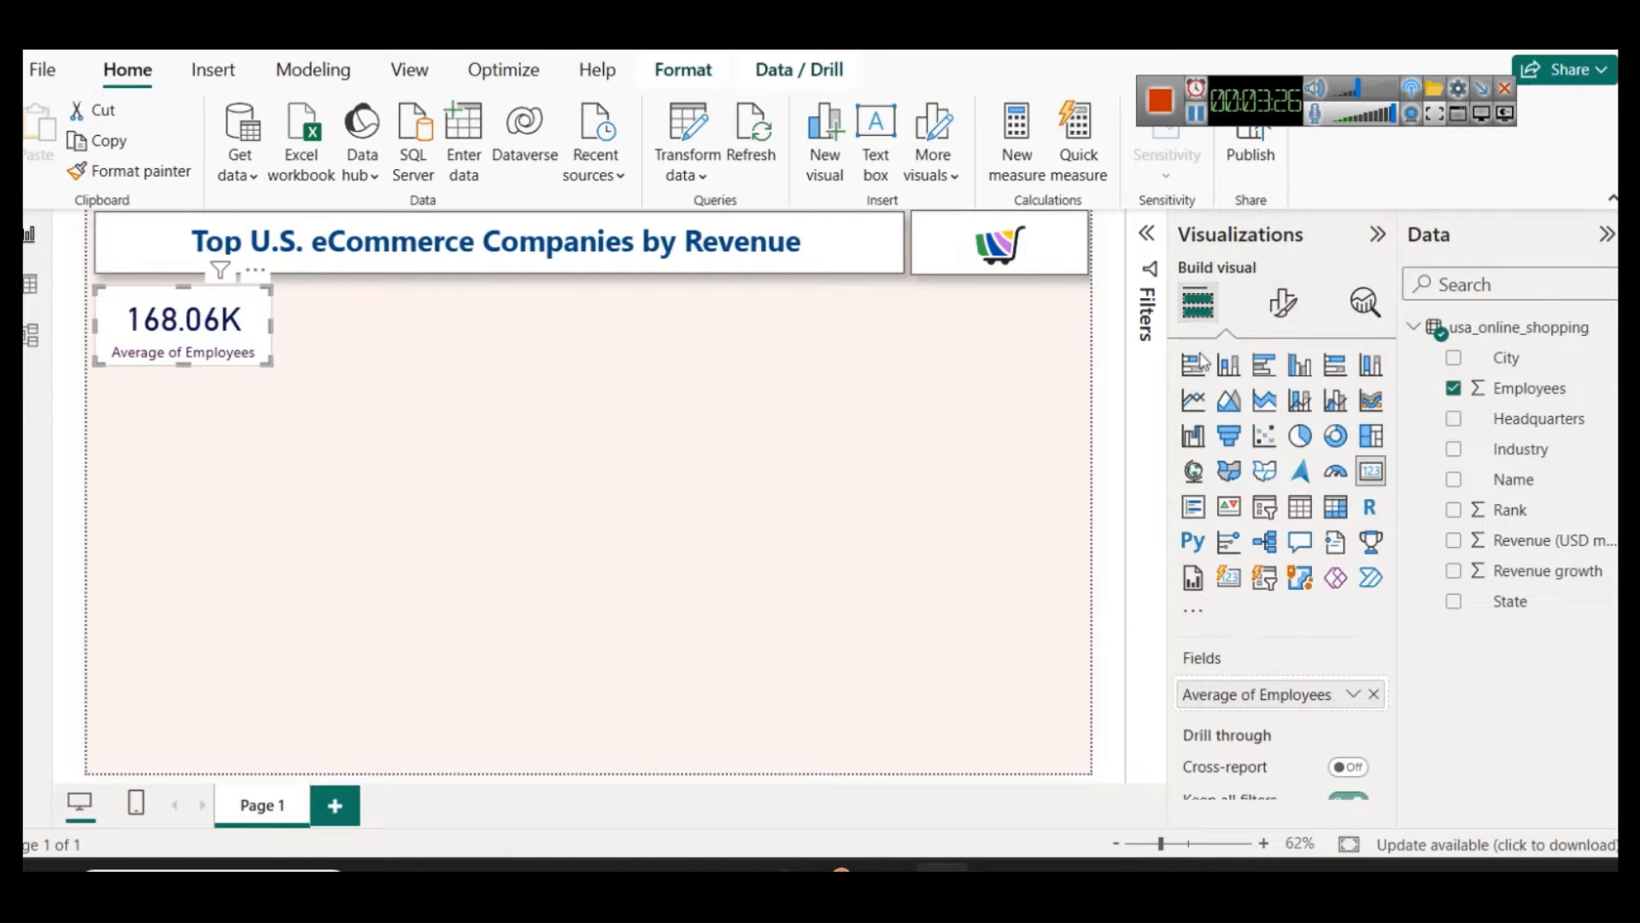
left_click(1357, 695)
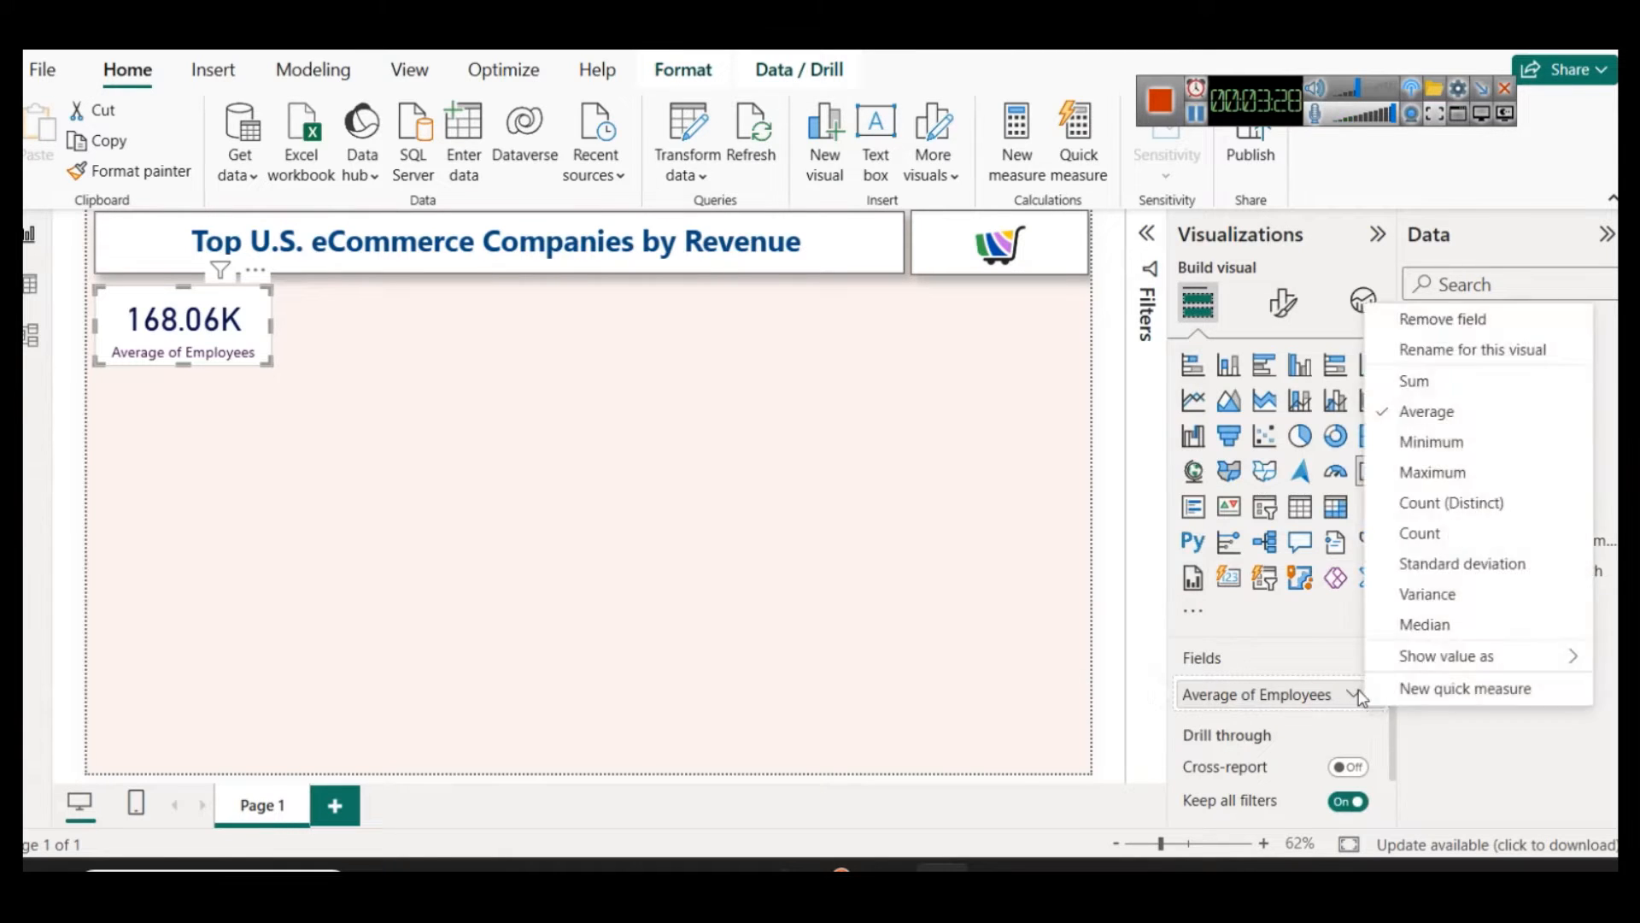
left_click(1447, 354)
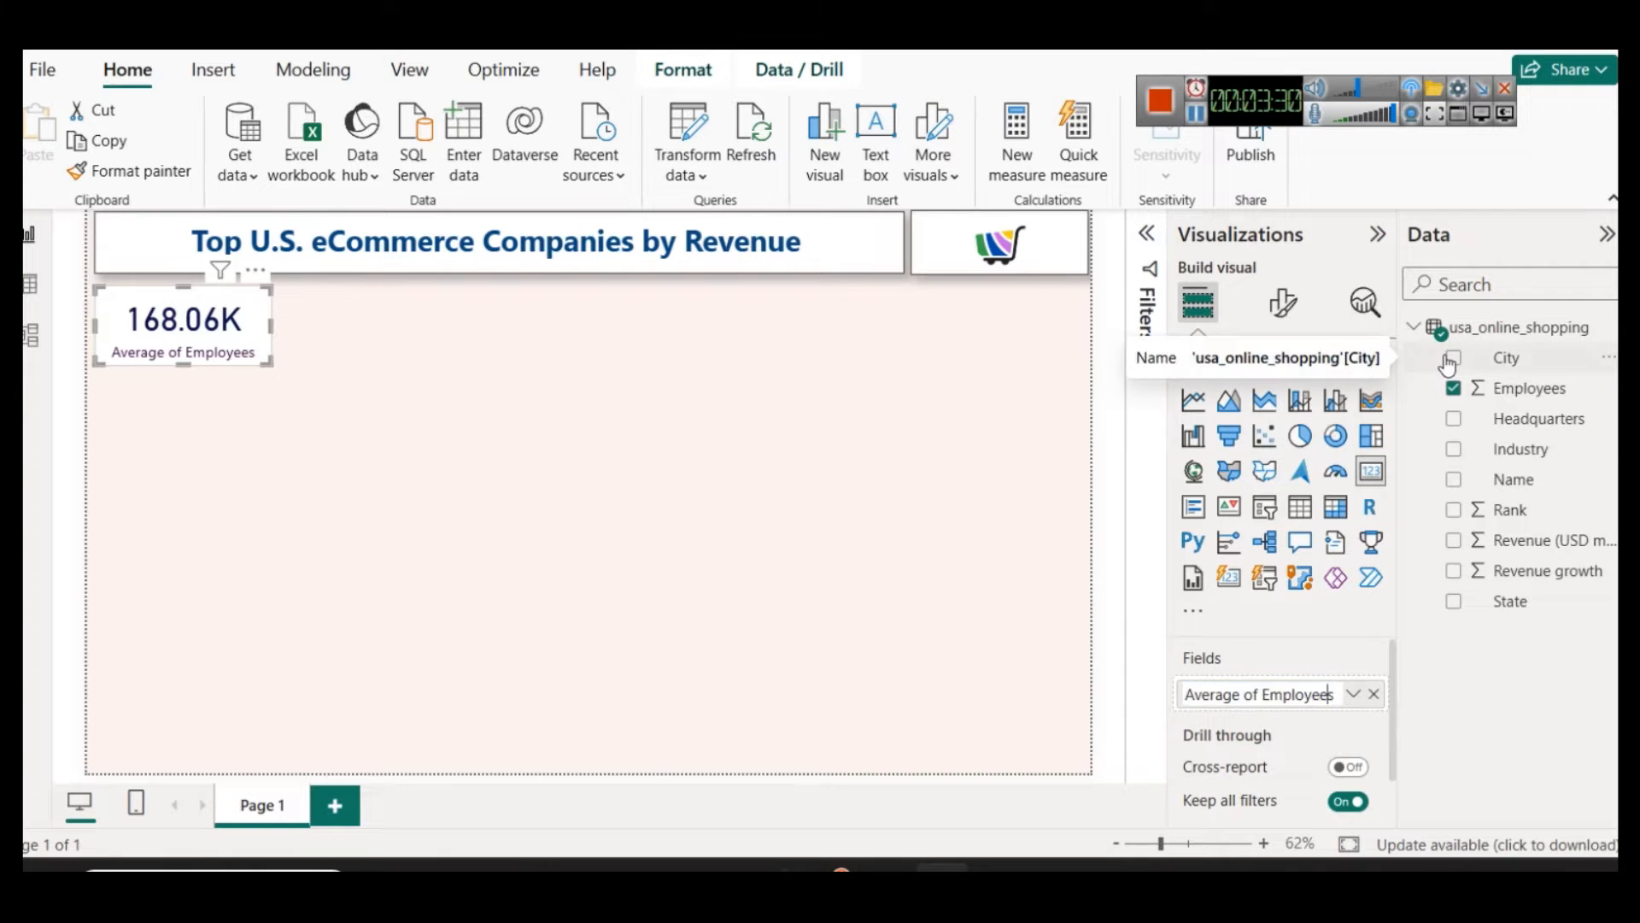
type("Num")
key("Left")
key("Left")
key("Left")
key("Left")
key("Left")
key("BackSpace")
key("BackSpace")
key("BackSpace")
key("BackSpace")
key("BackSpace")
type("g")
key("Return")
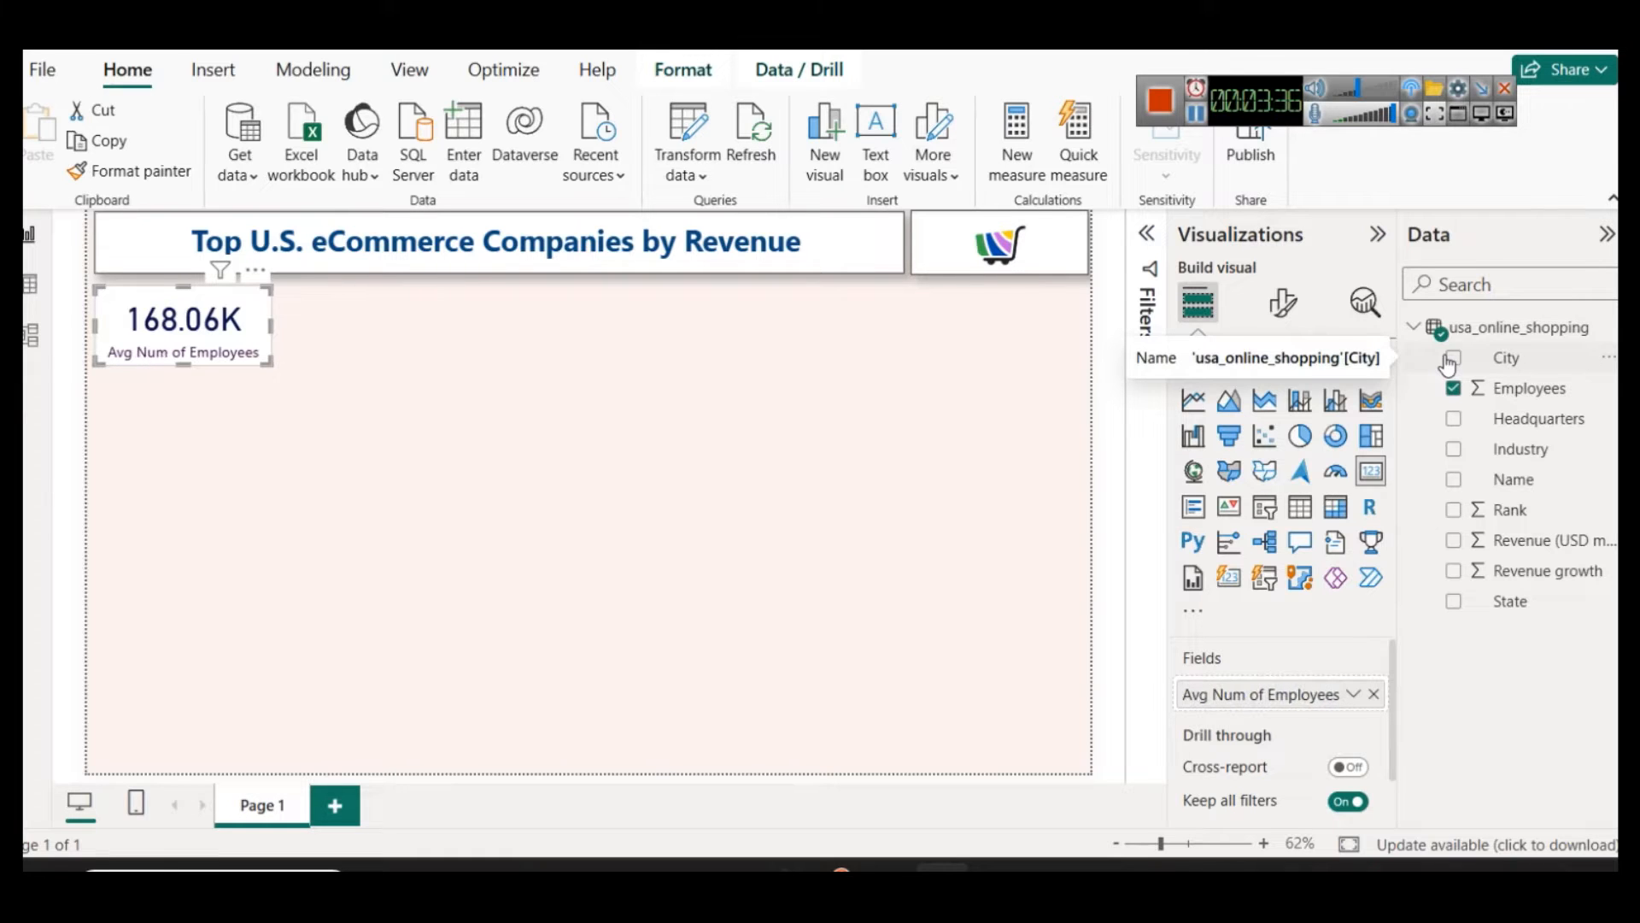
left_click(483, 438)
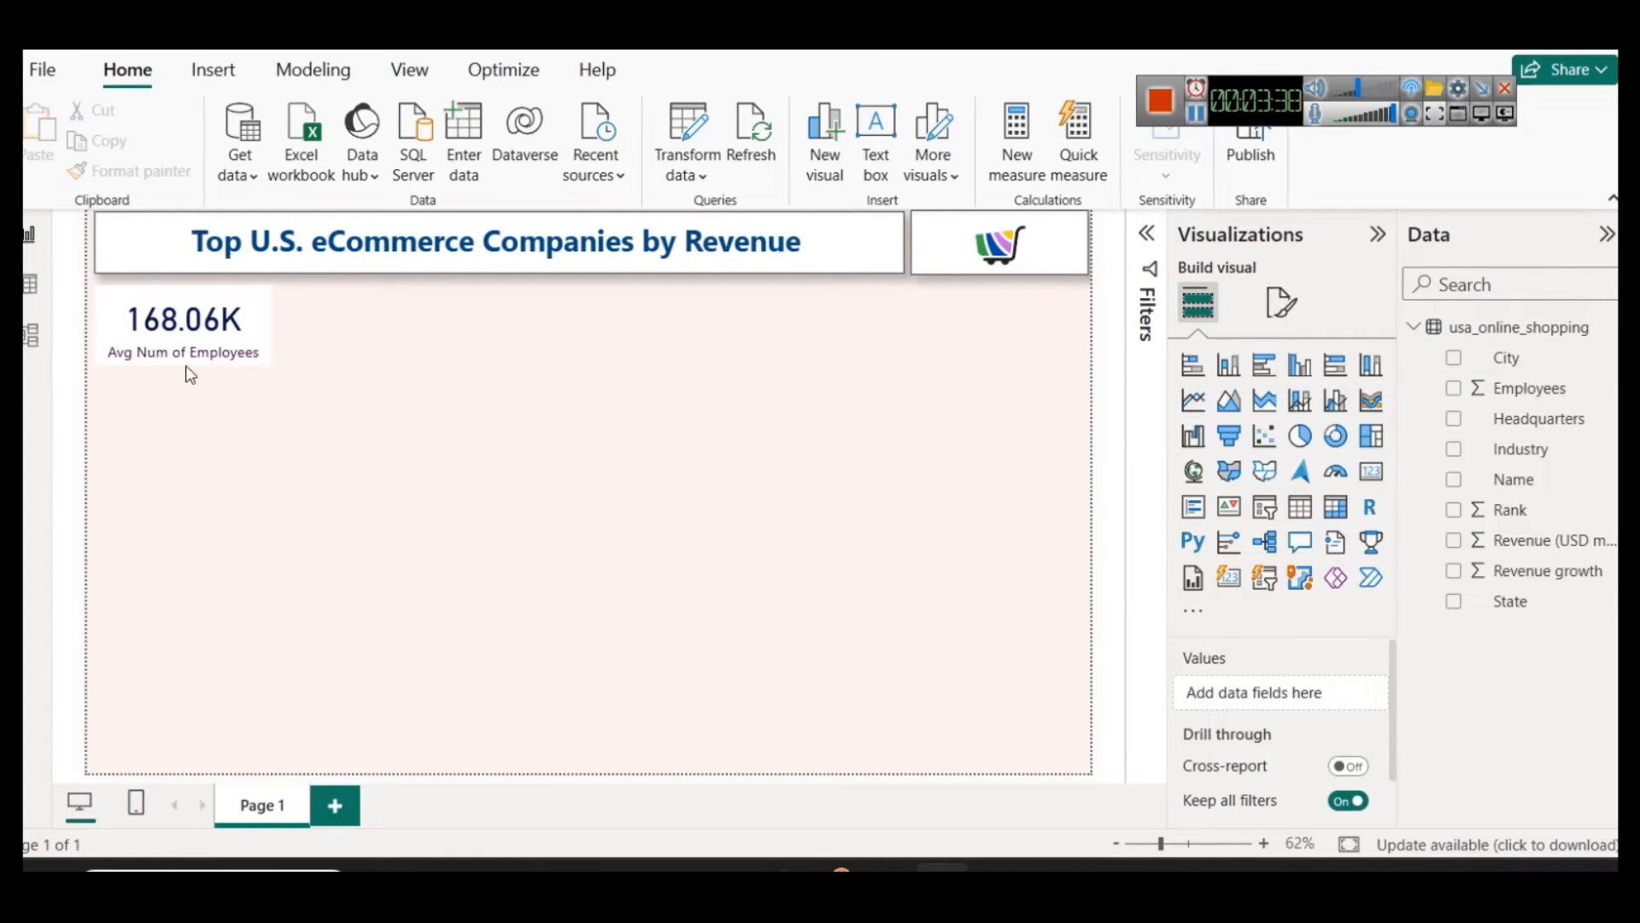
Step: Duplicate the employees card and place the copy beside it in the same row
left_click(188, 338)
key("ctrl+c")
key("ctrl+v")
left_click_drag(188, 338, 376, 334)
left_click(451, 470)
left_click(440, 352)
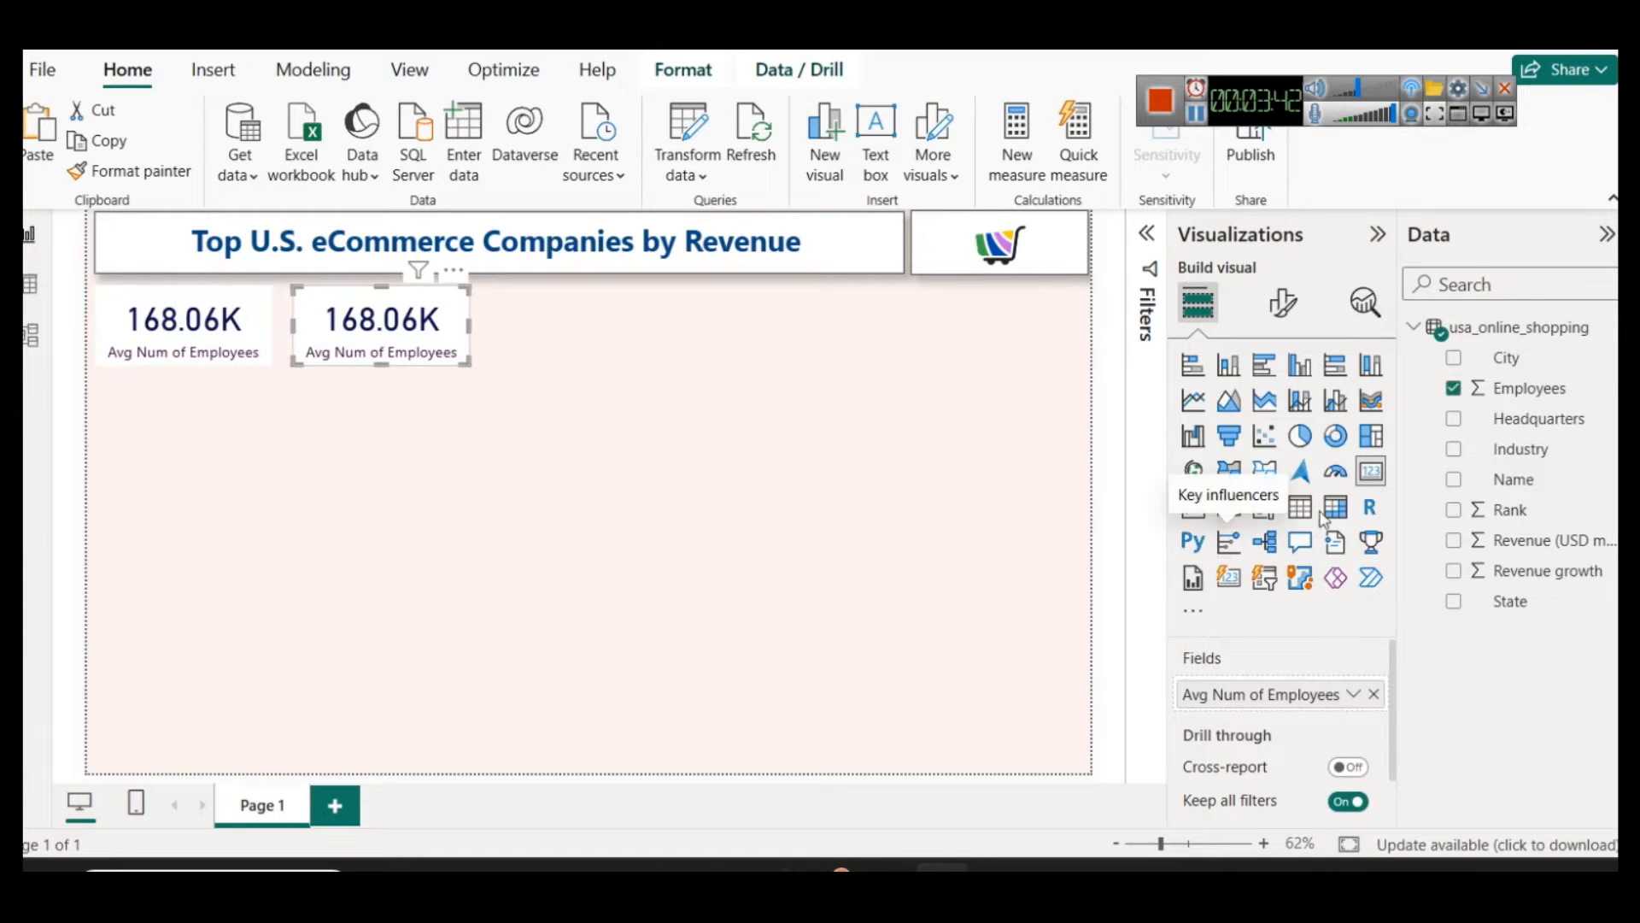
Step: Replace the duplicated card's field with Revenue (USD millions), aggregated as an average
left_click(1374, 693)
left_click_drag(1549, 547, 1273, 717)
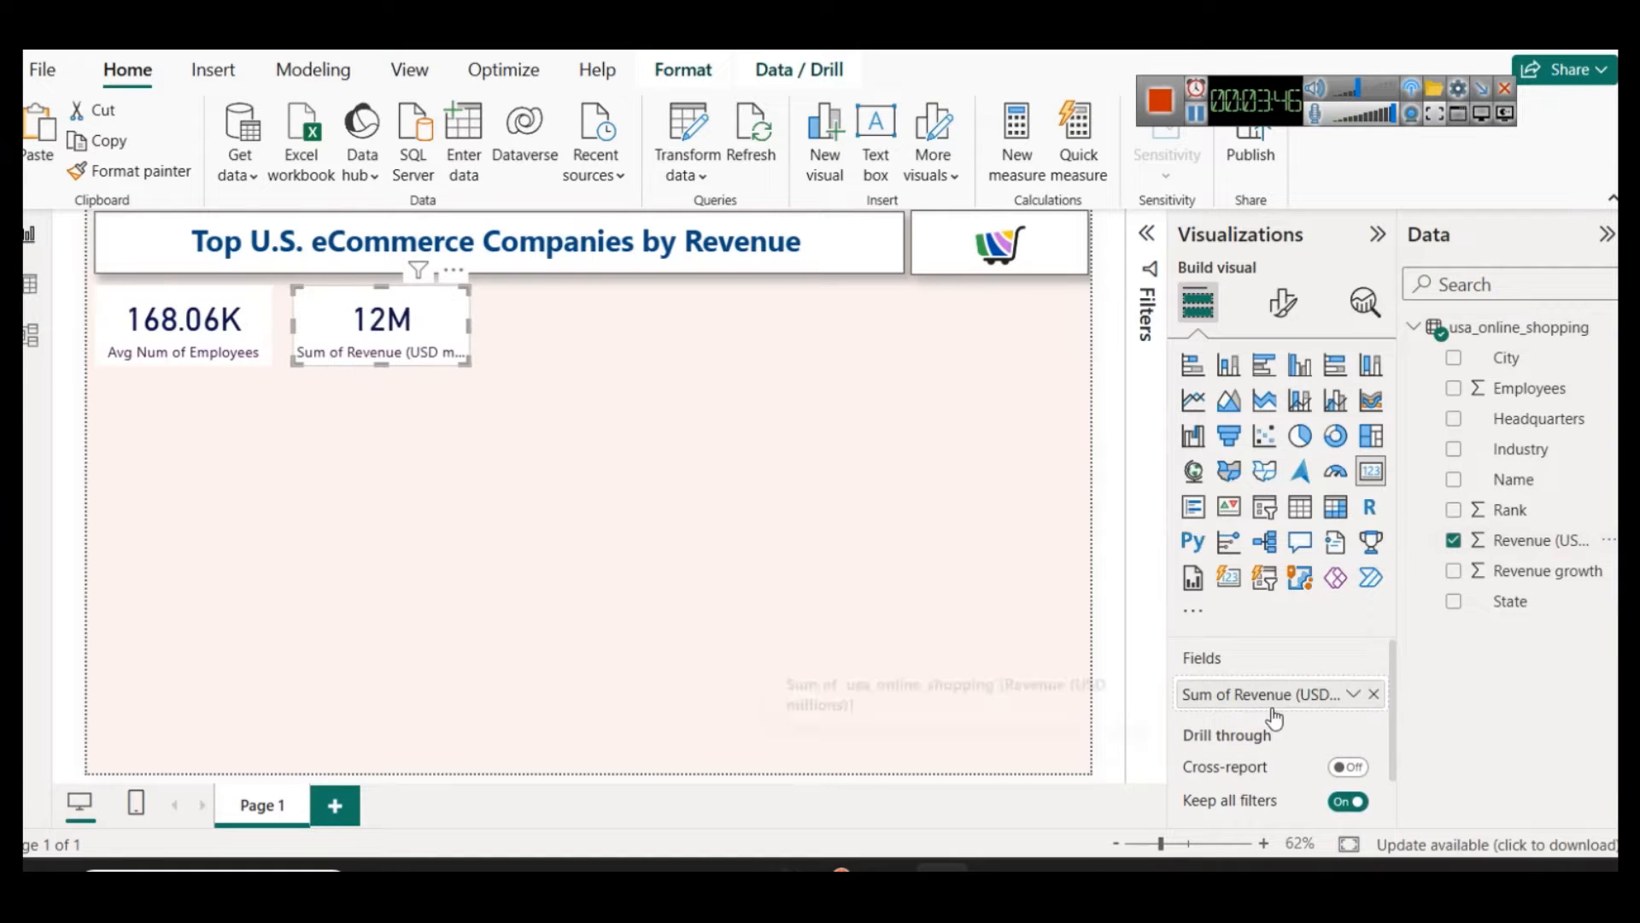
left_click(1352, 696)
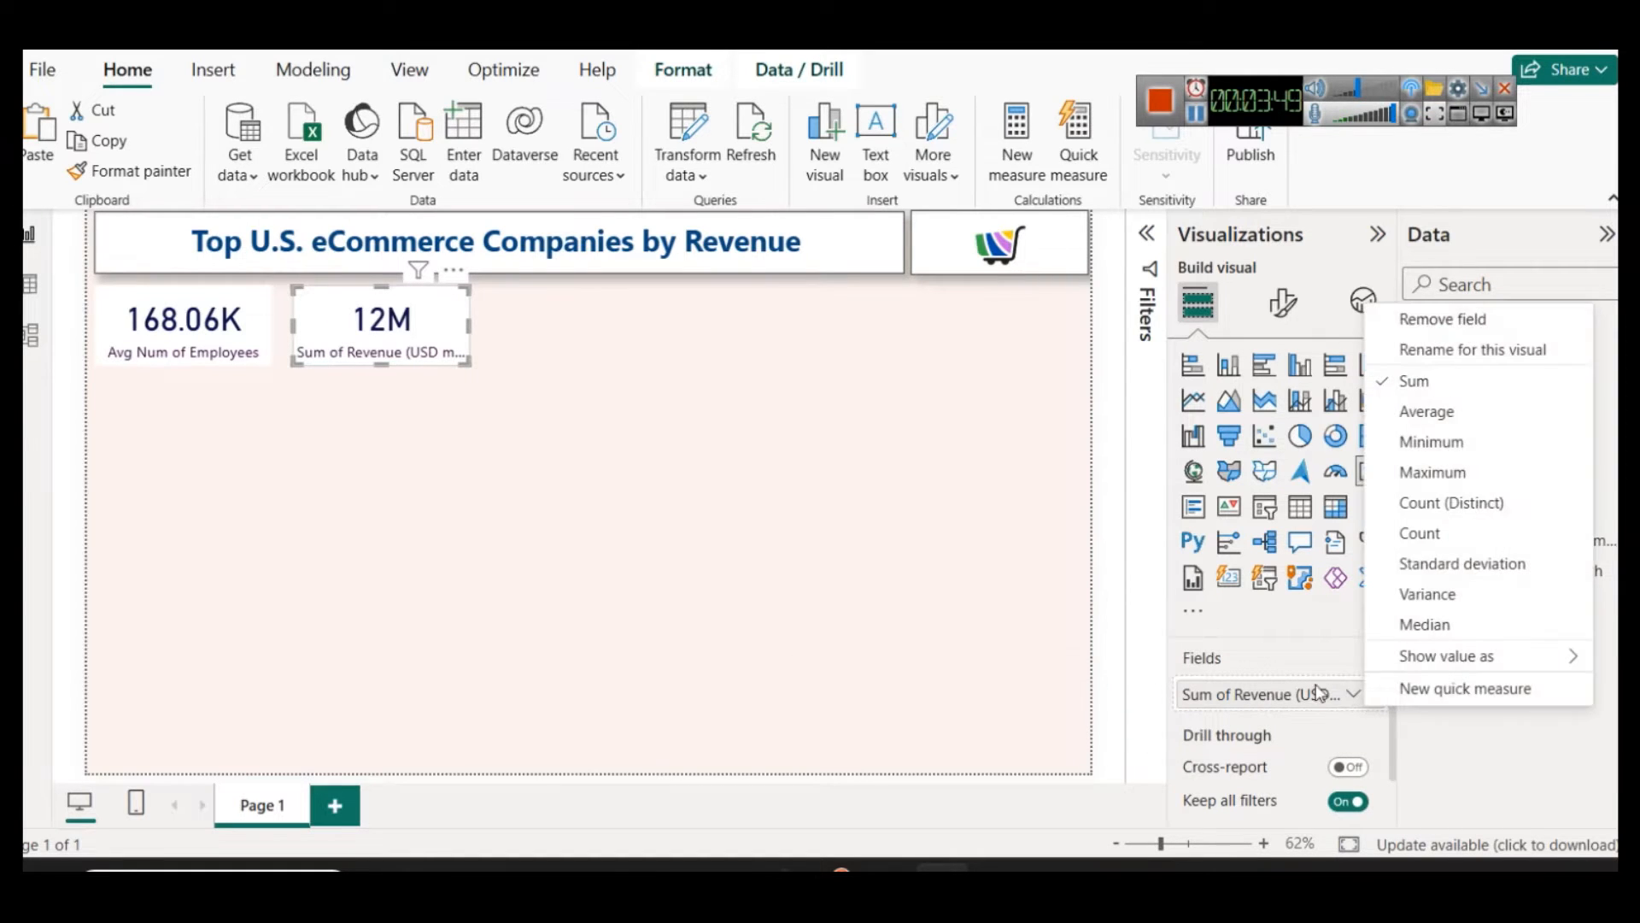
left_click(1433, 417)
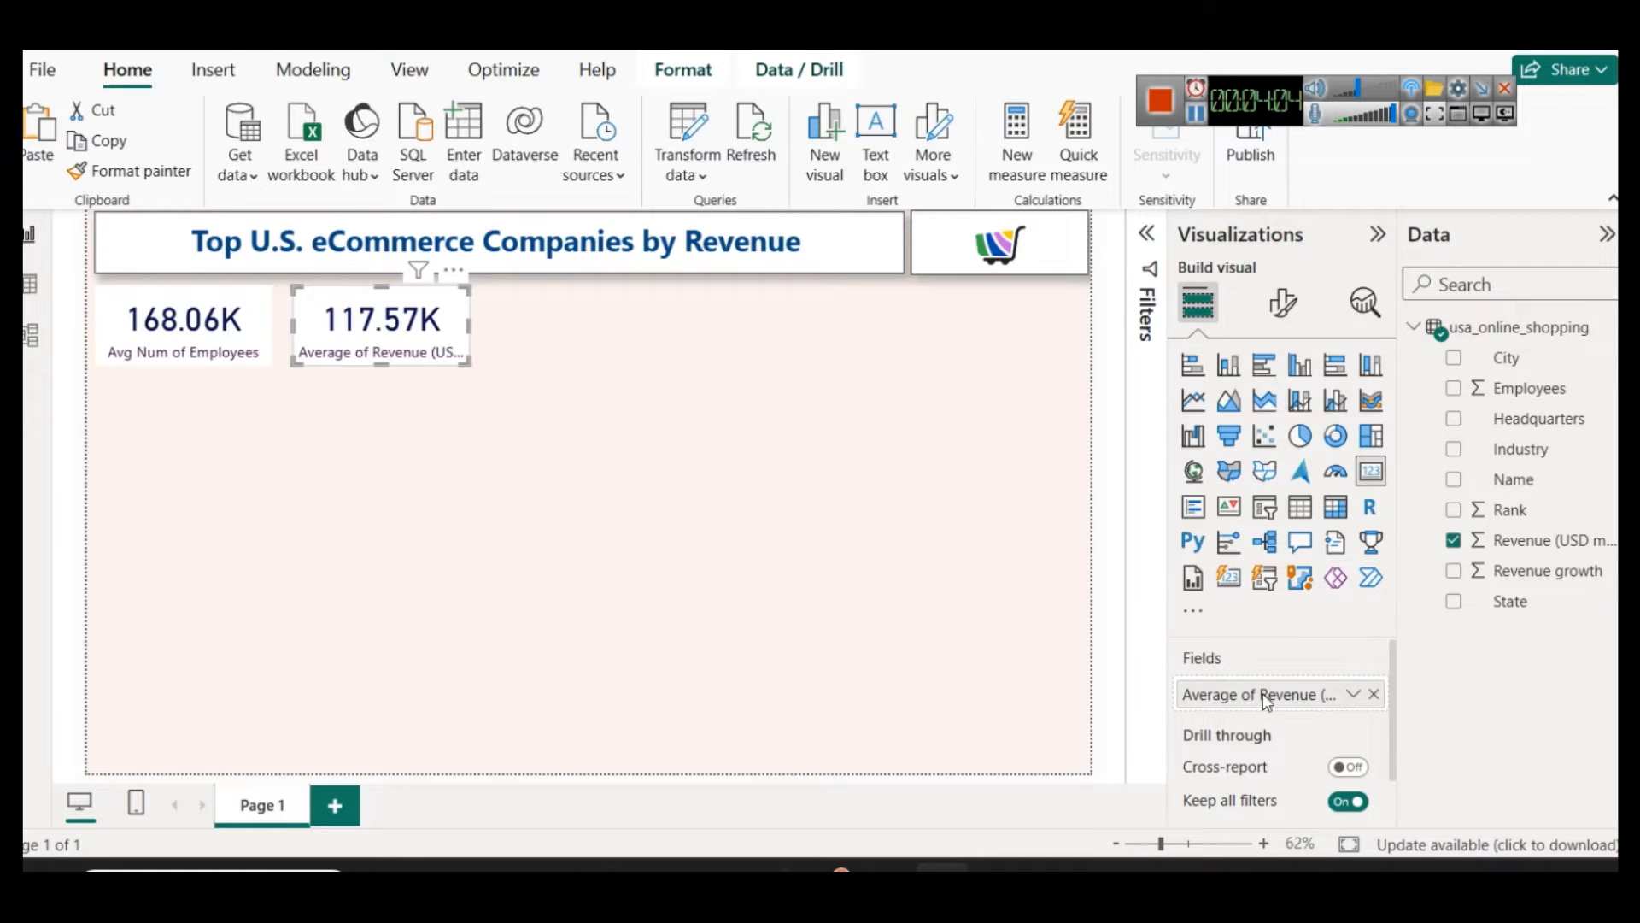
Step: Rename the second card's field for this visual as "Avg Revenue (USD millions)"
left_click(1354, 693)
left_click(1402, 352)
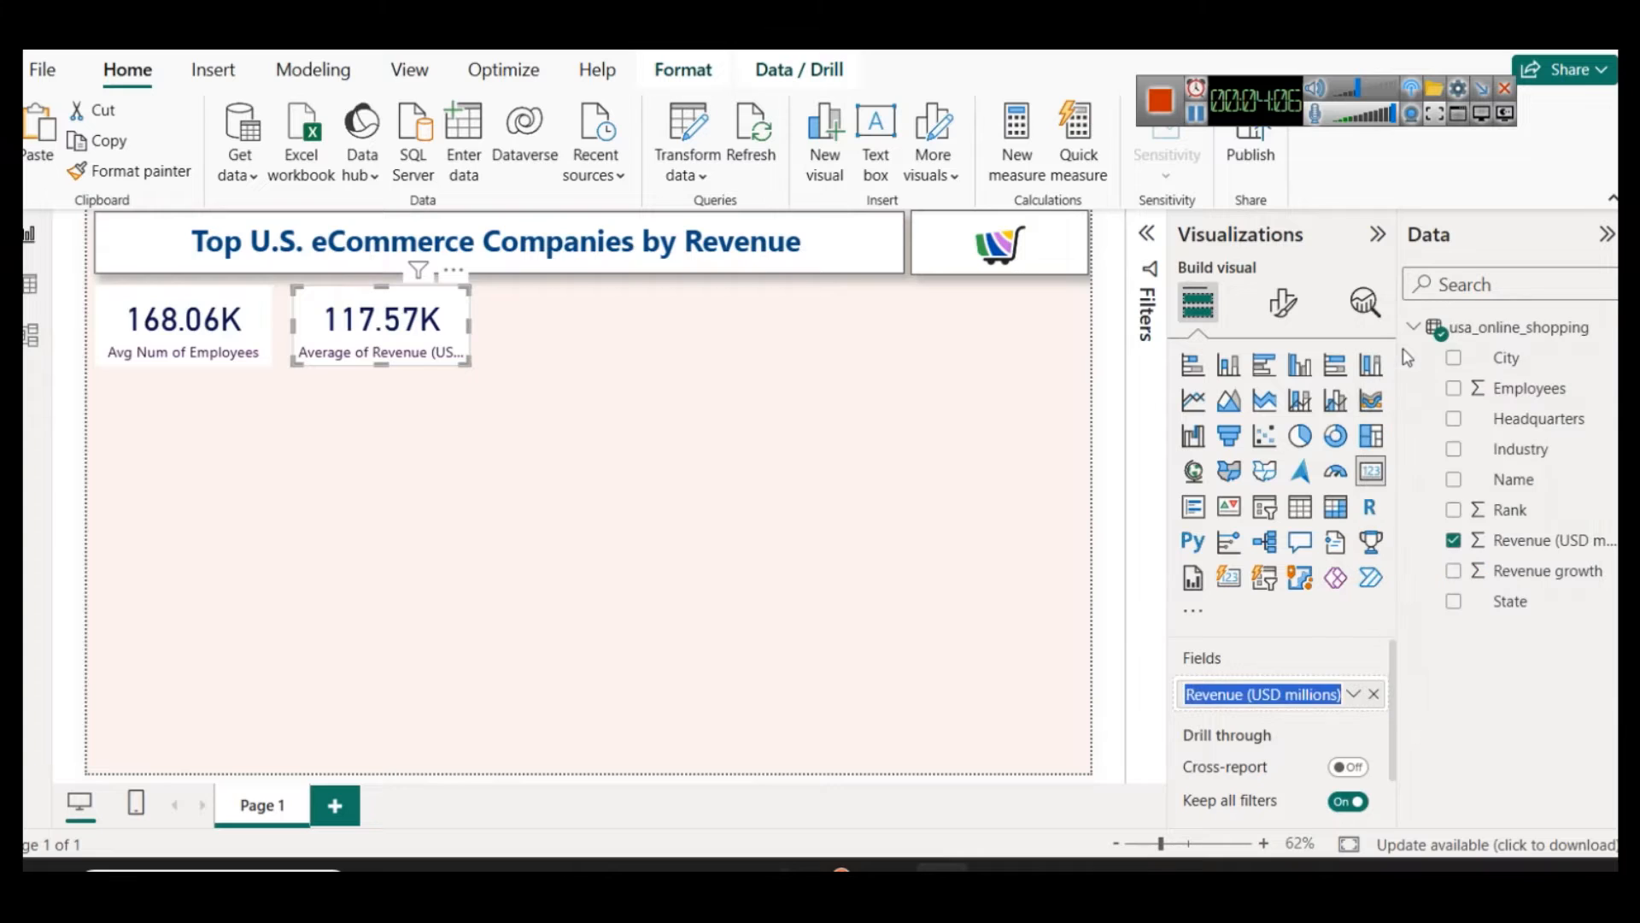
key("Left")
key("Right")
key("Right")
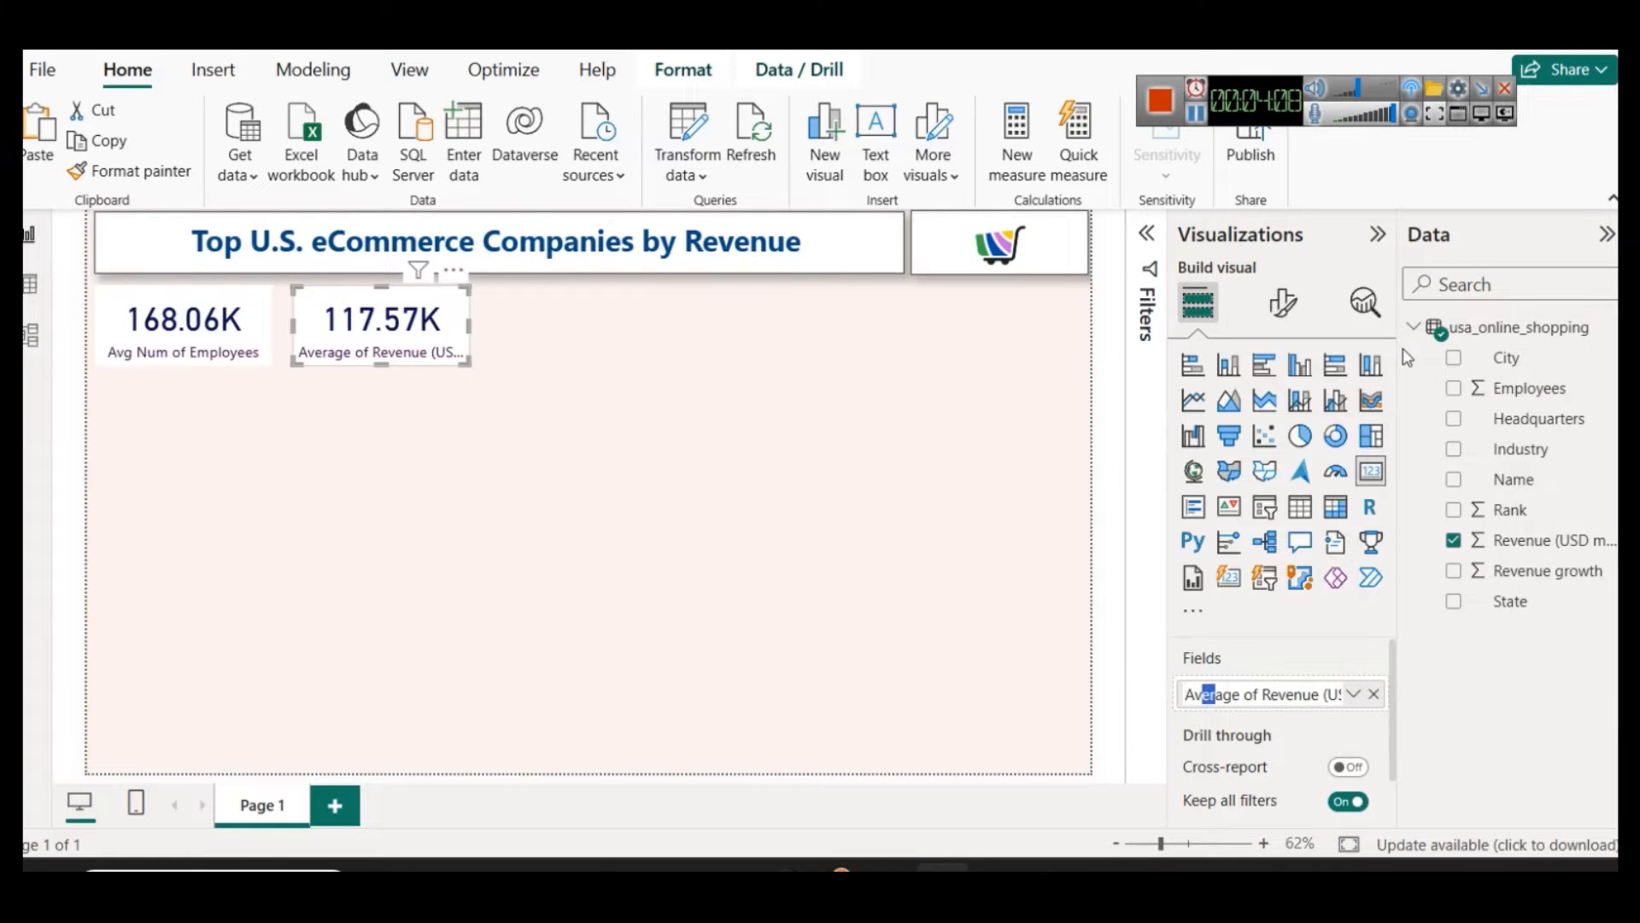
key("BackSpace")
key("Right")
key("Right")
key("BackSpace")
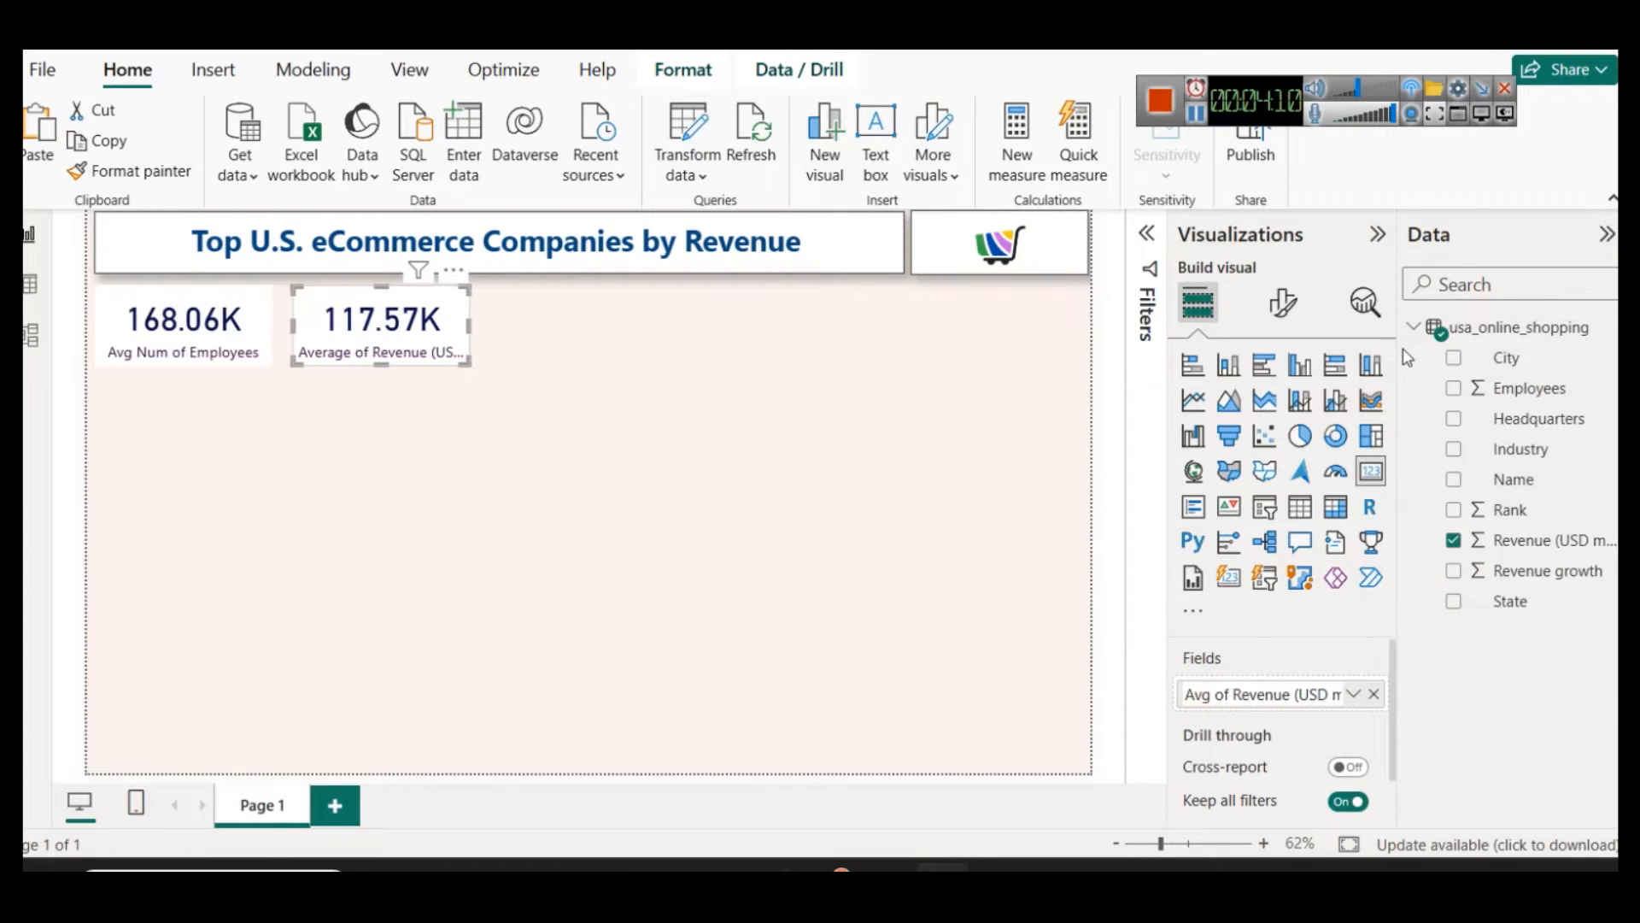
key("shift+Right")
key("shift+Right")
key("BackSpace")
key("Return")
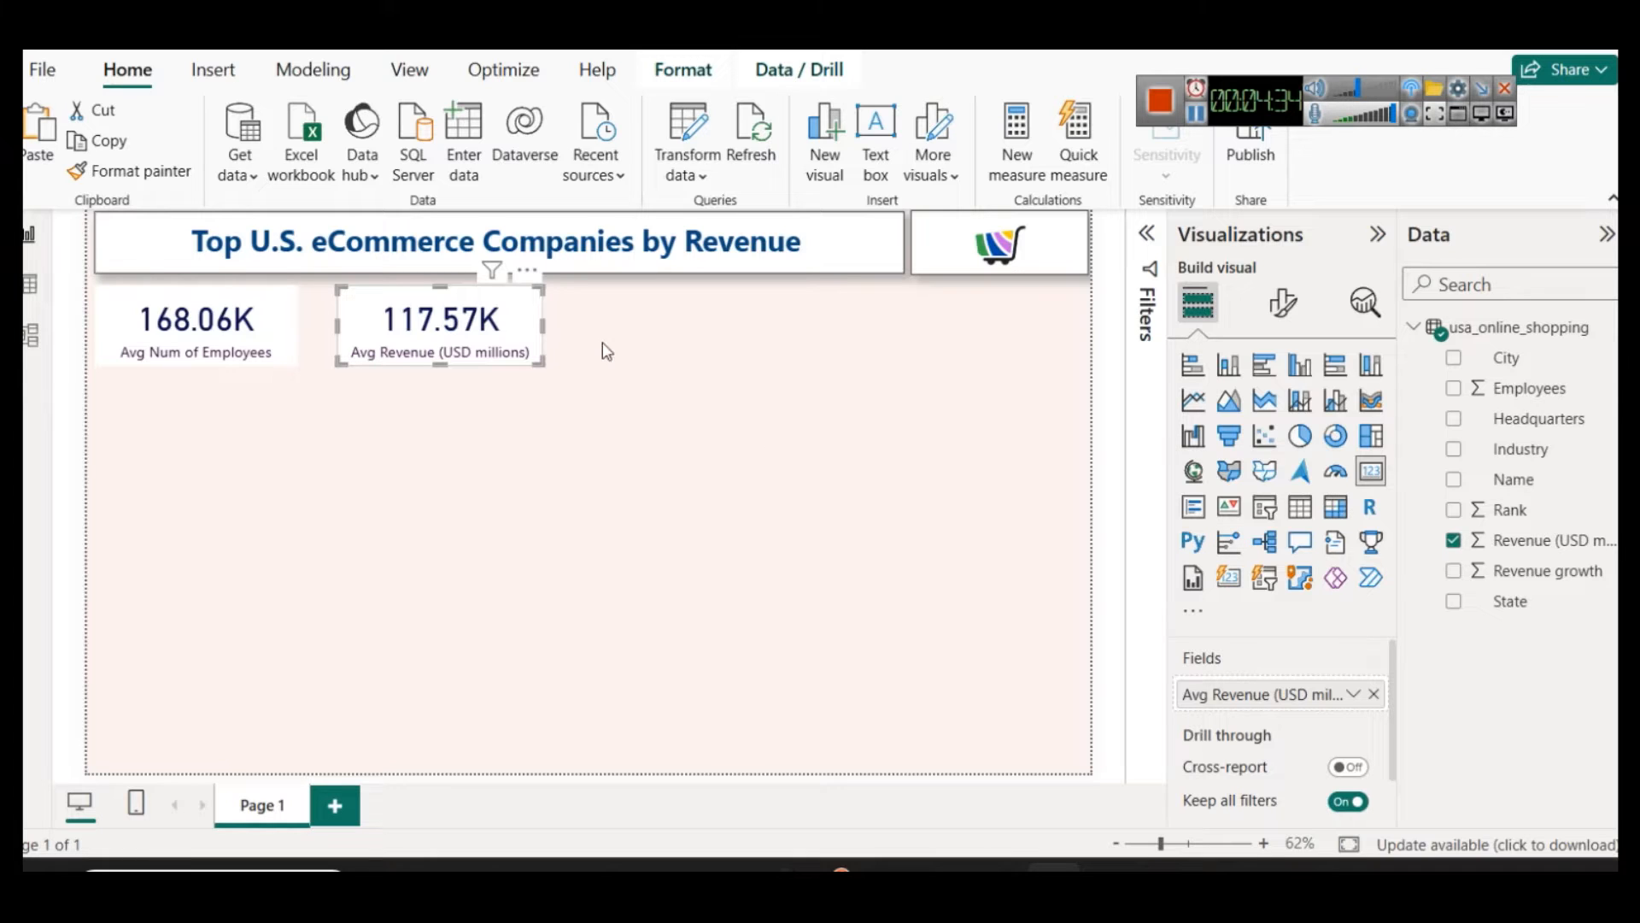
Step: Duplicate the average revenue card and place the copy as the third card in the row
left_click(390, 323)
key("ctrl+c")
key("ctrl+v")
left_click_drag(392, 325, 634, 331)
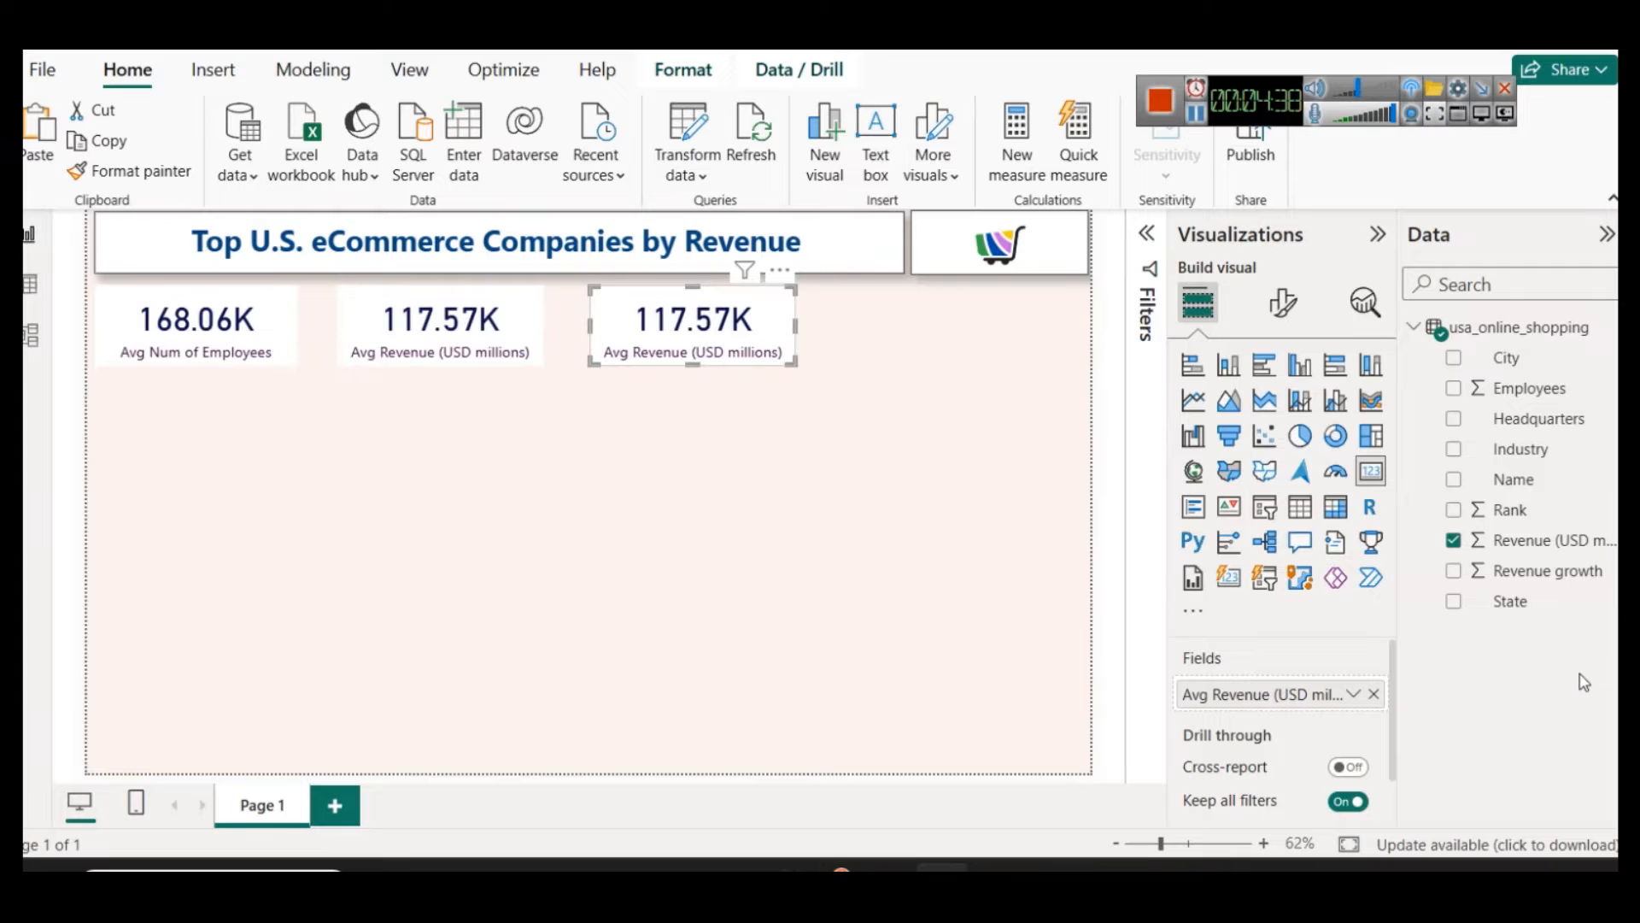
Step: Replace the third card's field with Revenue growth, aggregated as an average
left_click(1373, 694)
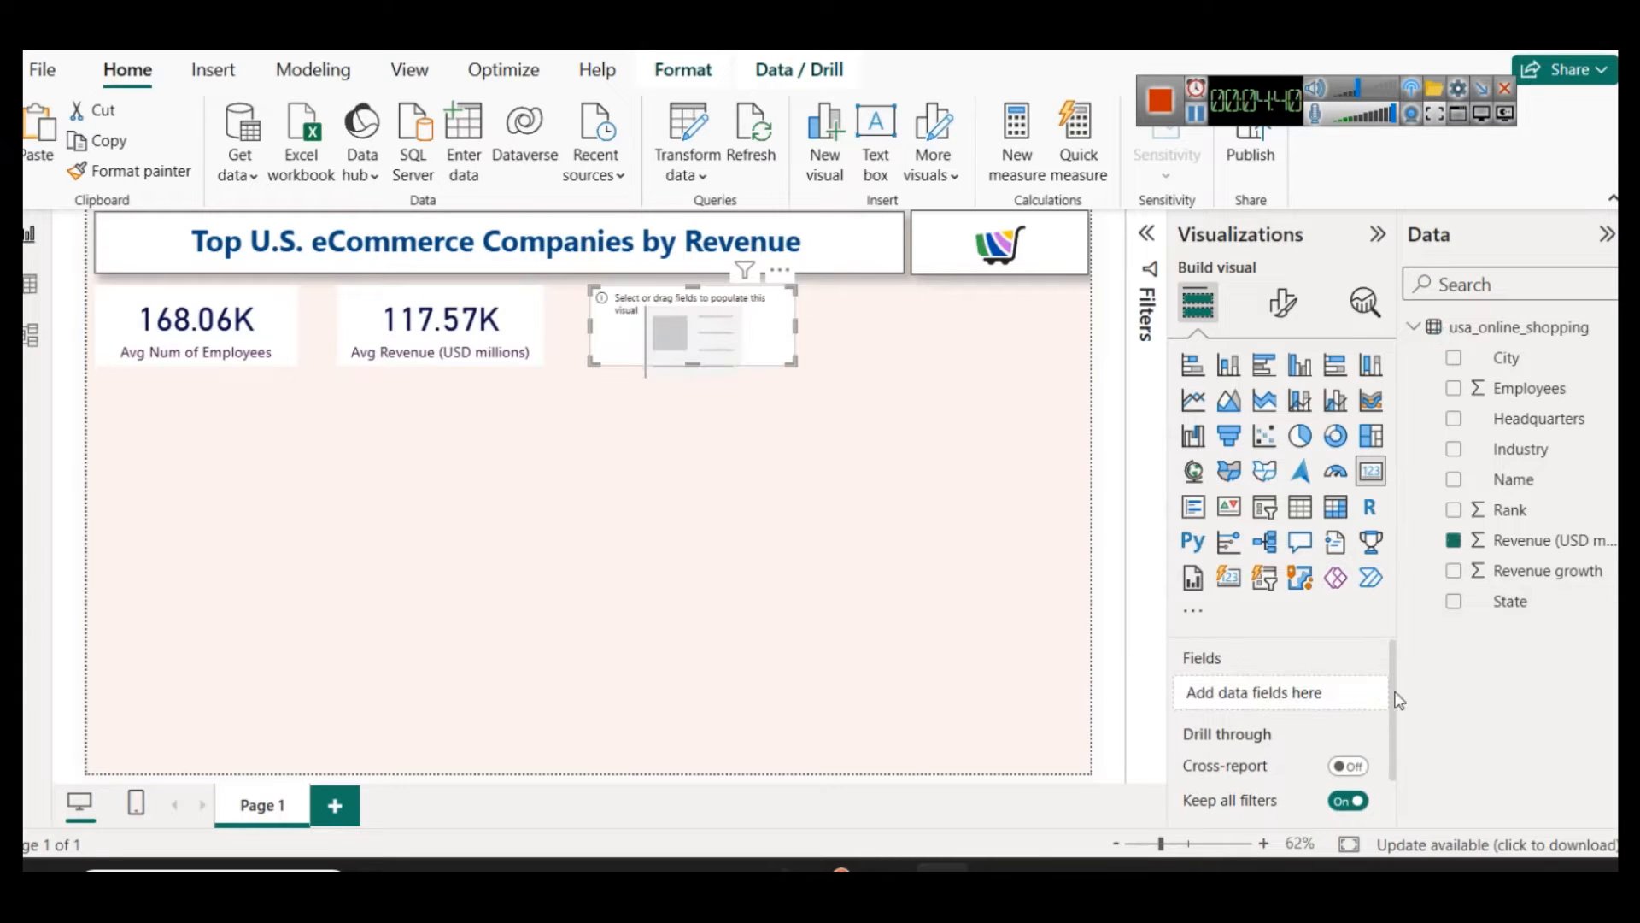
left_click_drag(1542, 577, 1302, 689)
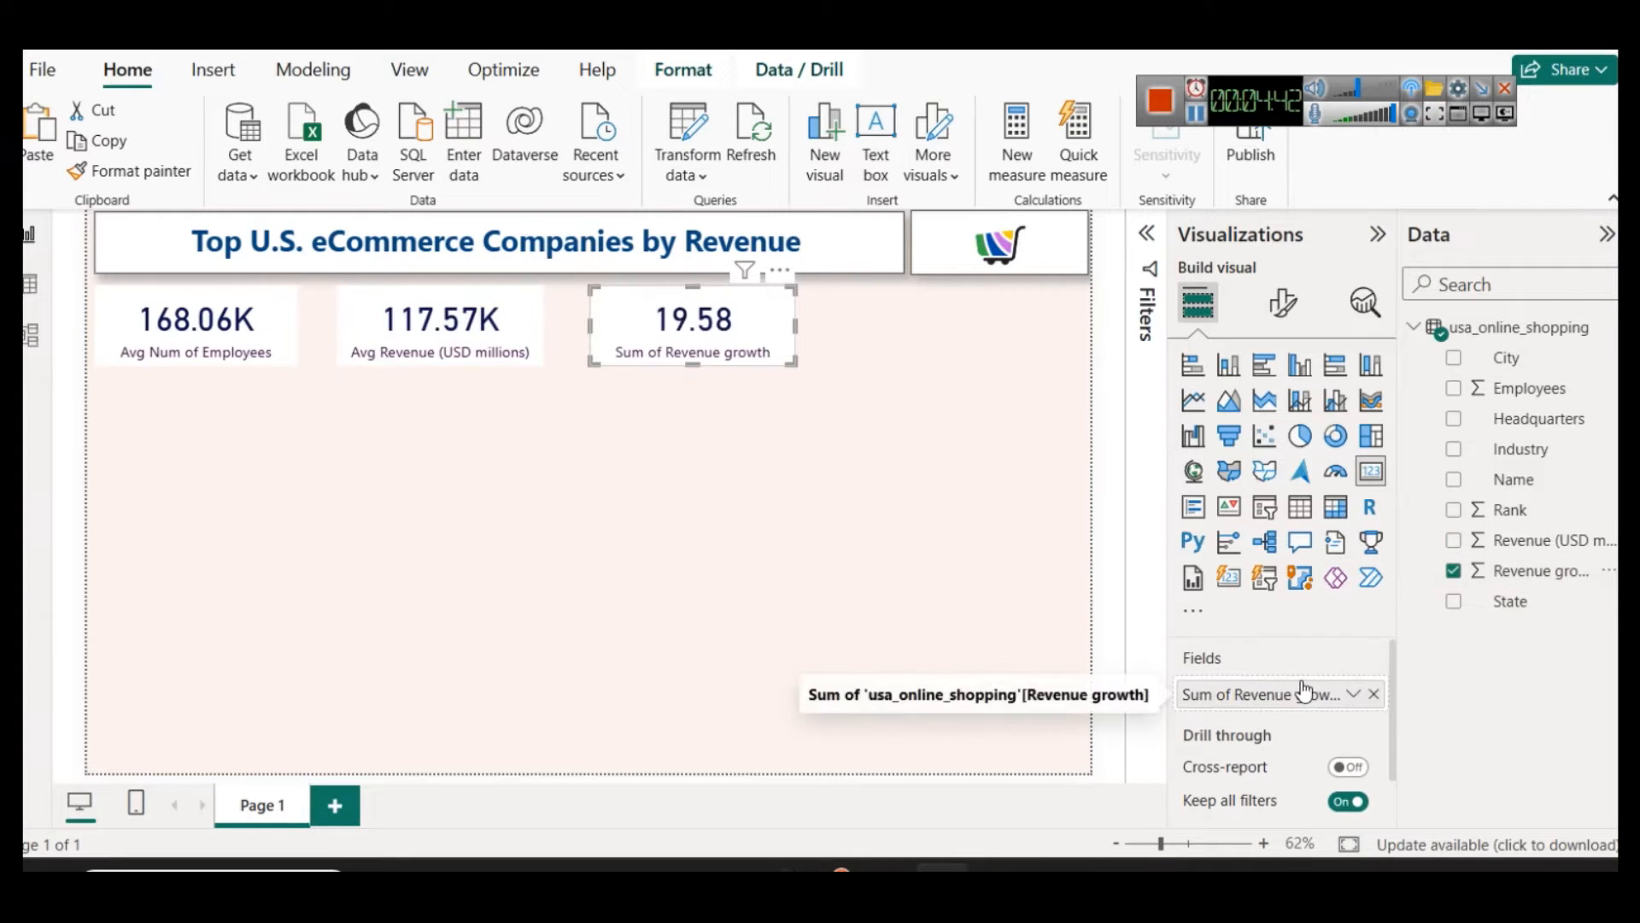
left_click(1354, 694)
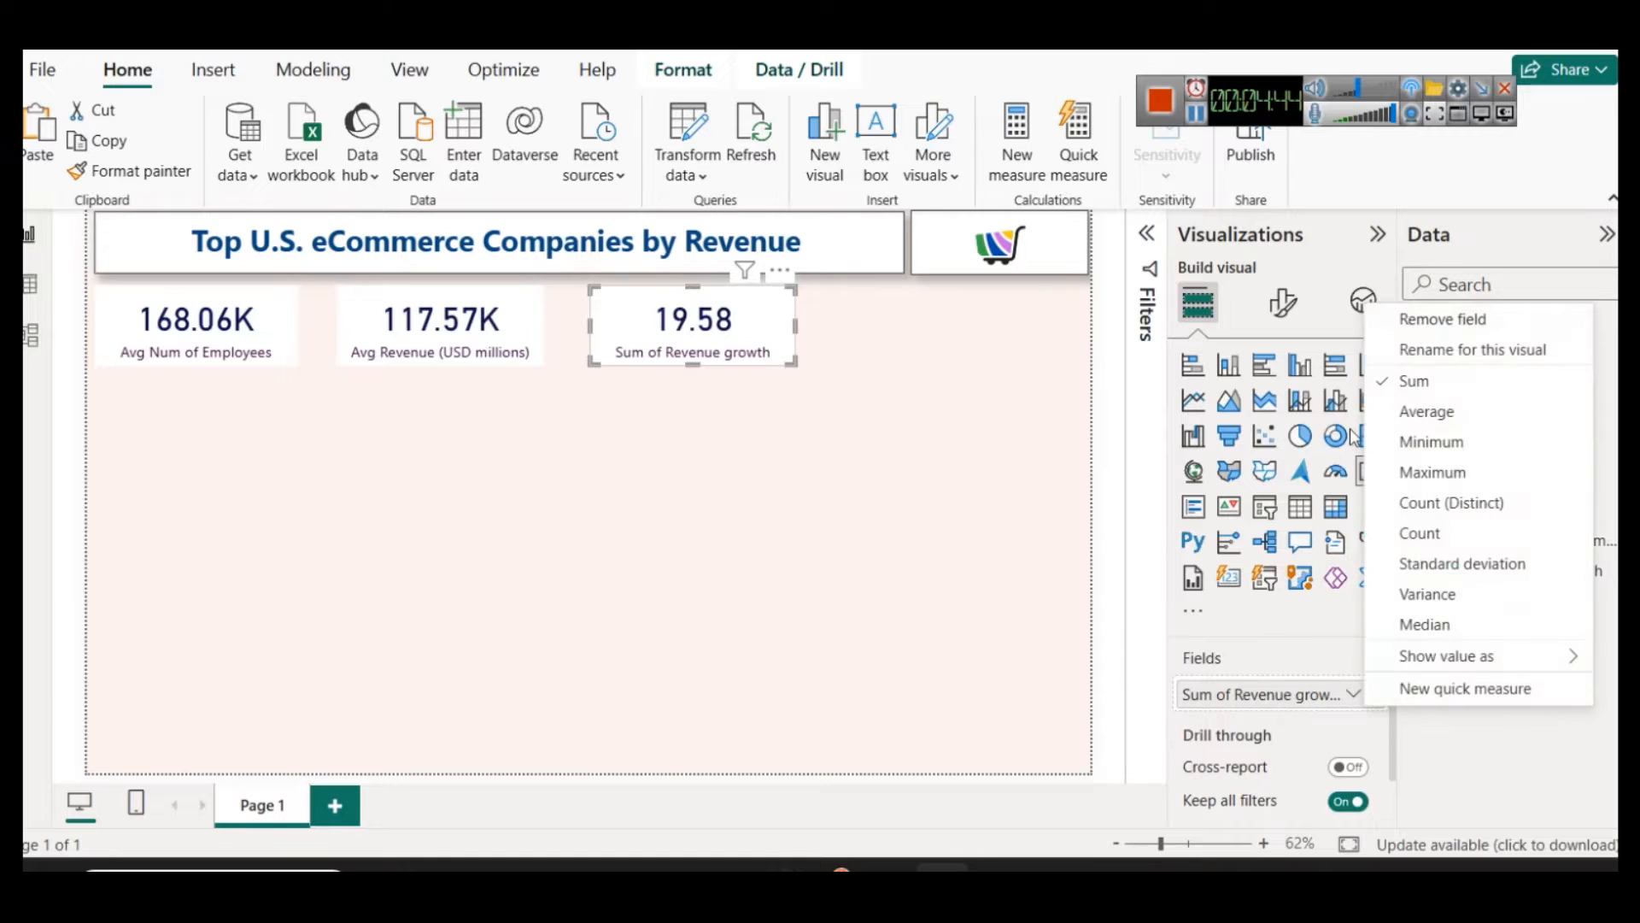
left_click(1461, 422)
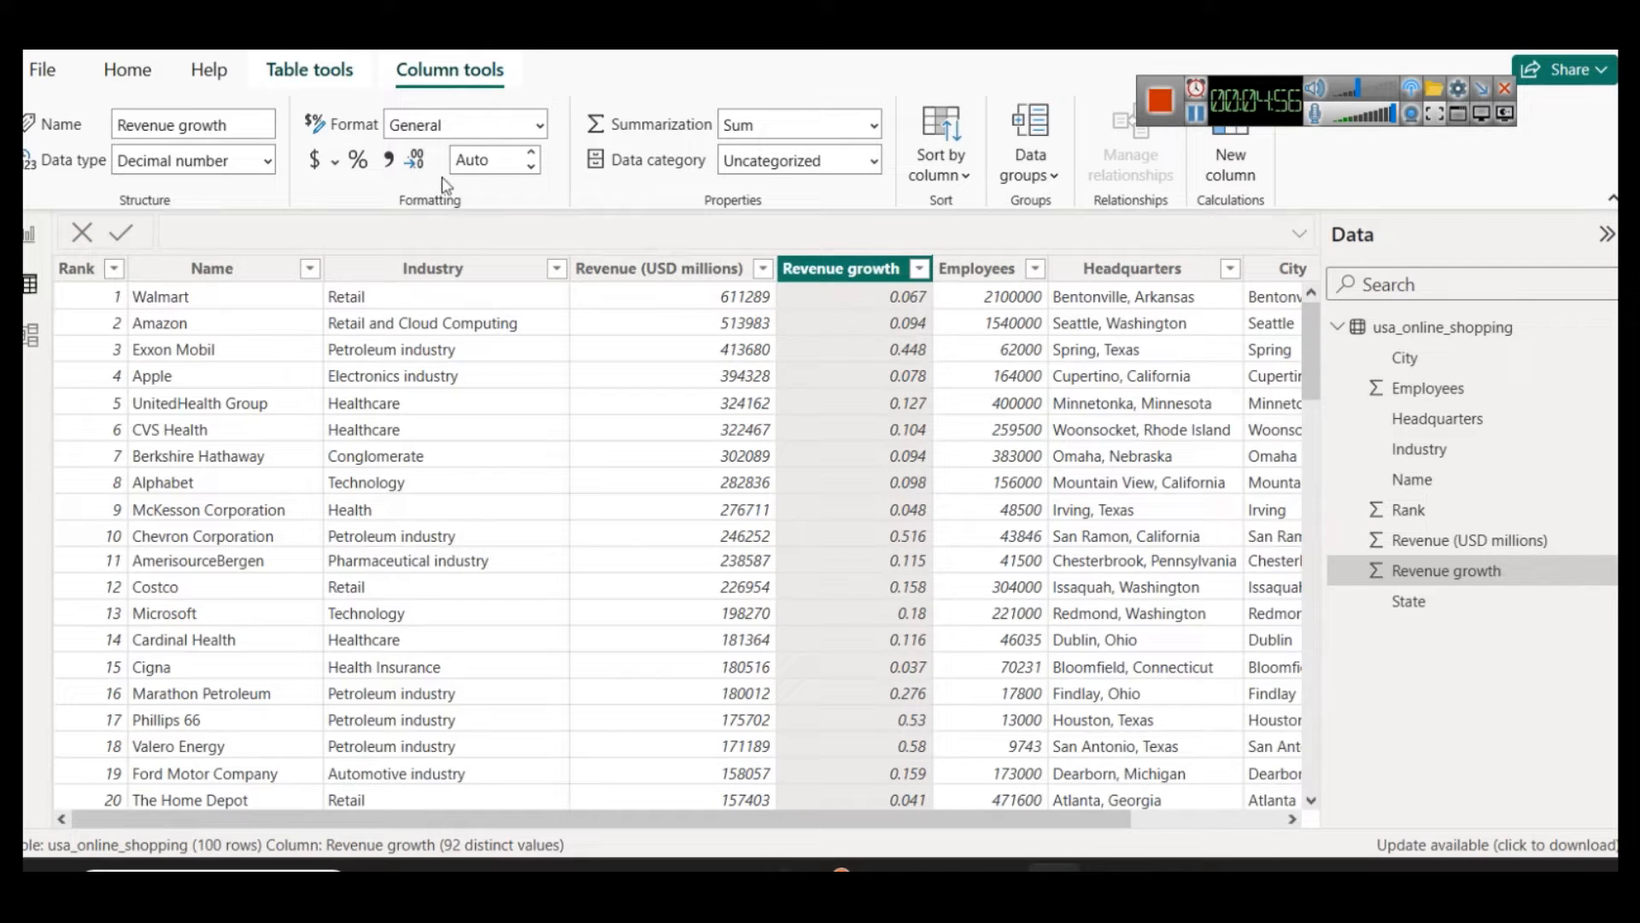
Step: Format the Revenue growth column as a percentage in the data table, then return to the report page
left_click(358, 159)
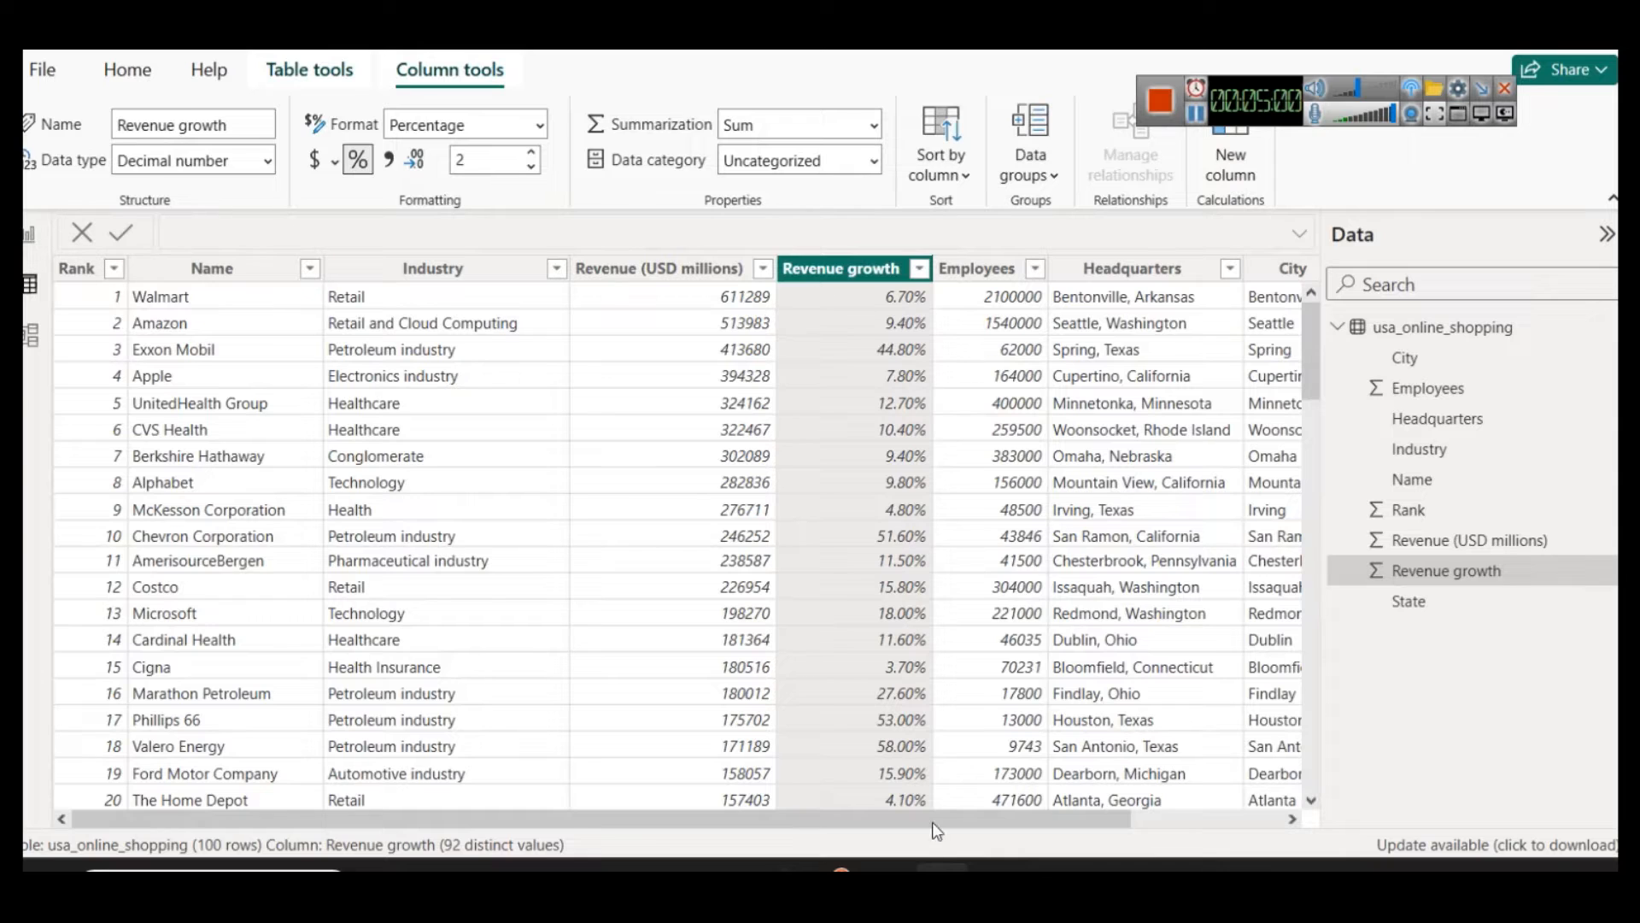
left_click(885, 867)
left_click(941, 868)
left_click(29, 233)
left_click(760, 443)
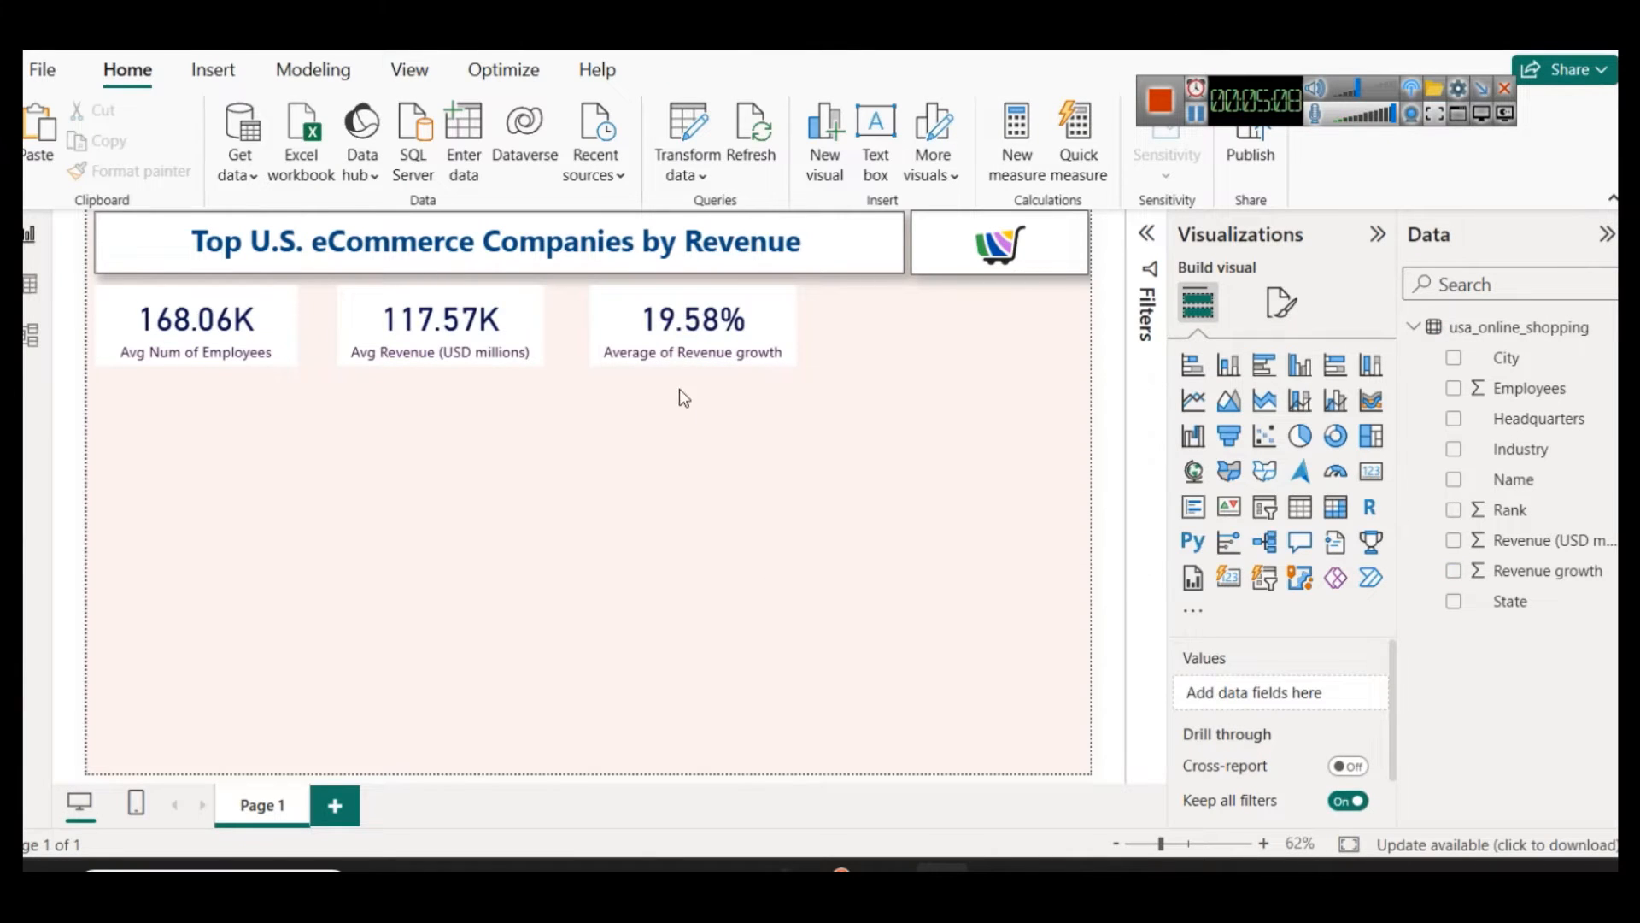
Step: Space the revenue and revenue growth cards further apart along the card row
left_click_drag(755, 360, 861, 357)
left_click_drag(535, 352, 595, 354)
left_click(612, 497)
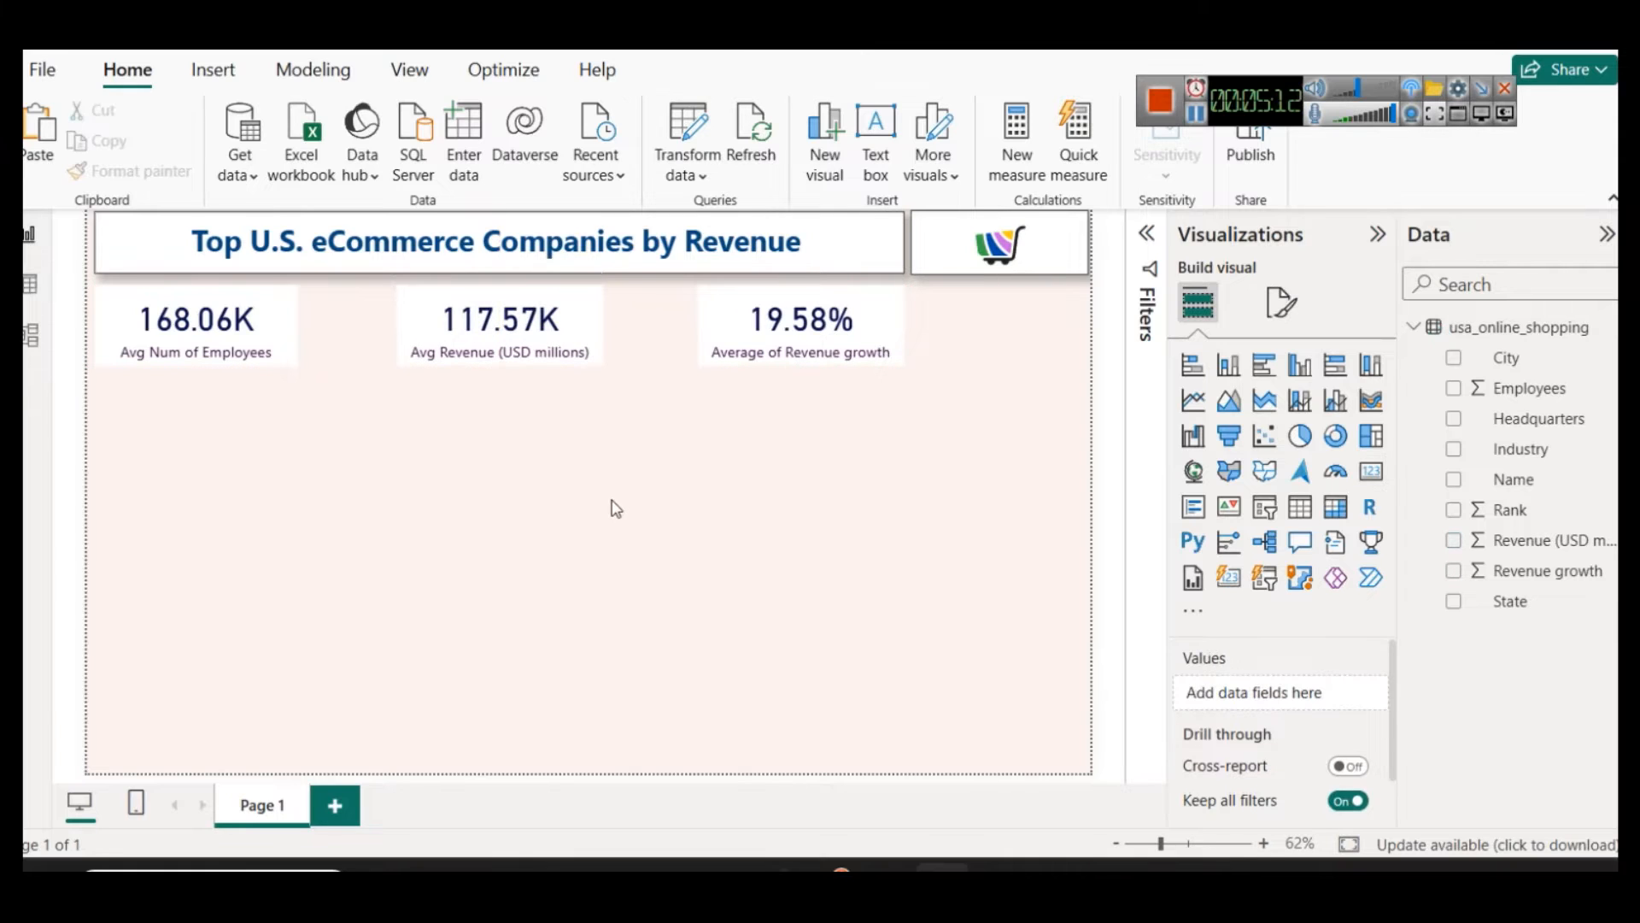
mouse_move(495, 363)
left_mouse_down()
mouse_move(504, 346)
mouse_move(488, 340)
left_mouse_up()
left_click_drag(726, 332, 668, 336)
Step: Narrow the report title box slightly and widen the cart logo image to fill the freed space
left_click(884, 244)
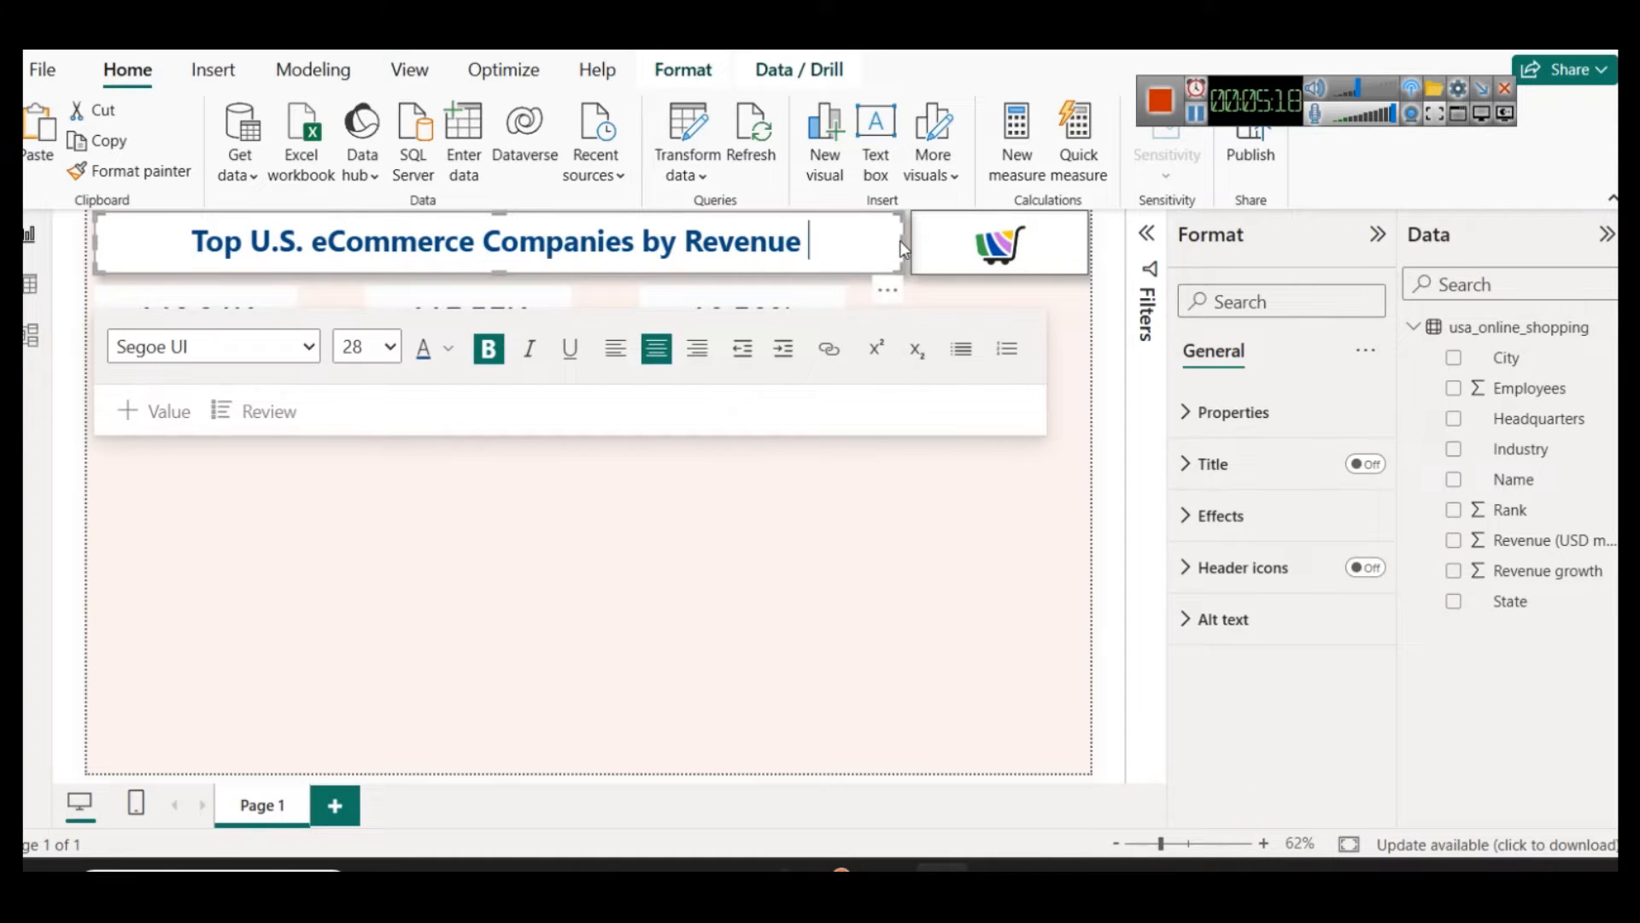
left_click_drag(904, 242, 873, 244)
left_click(907, 239)
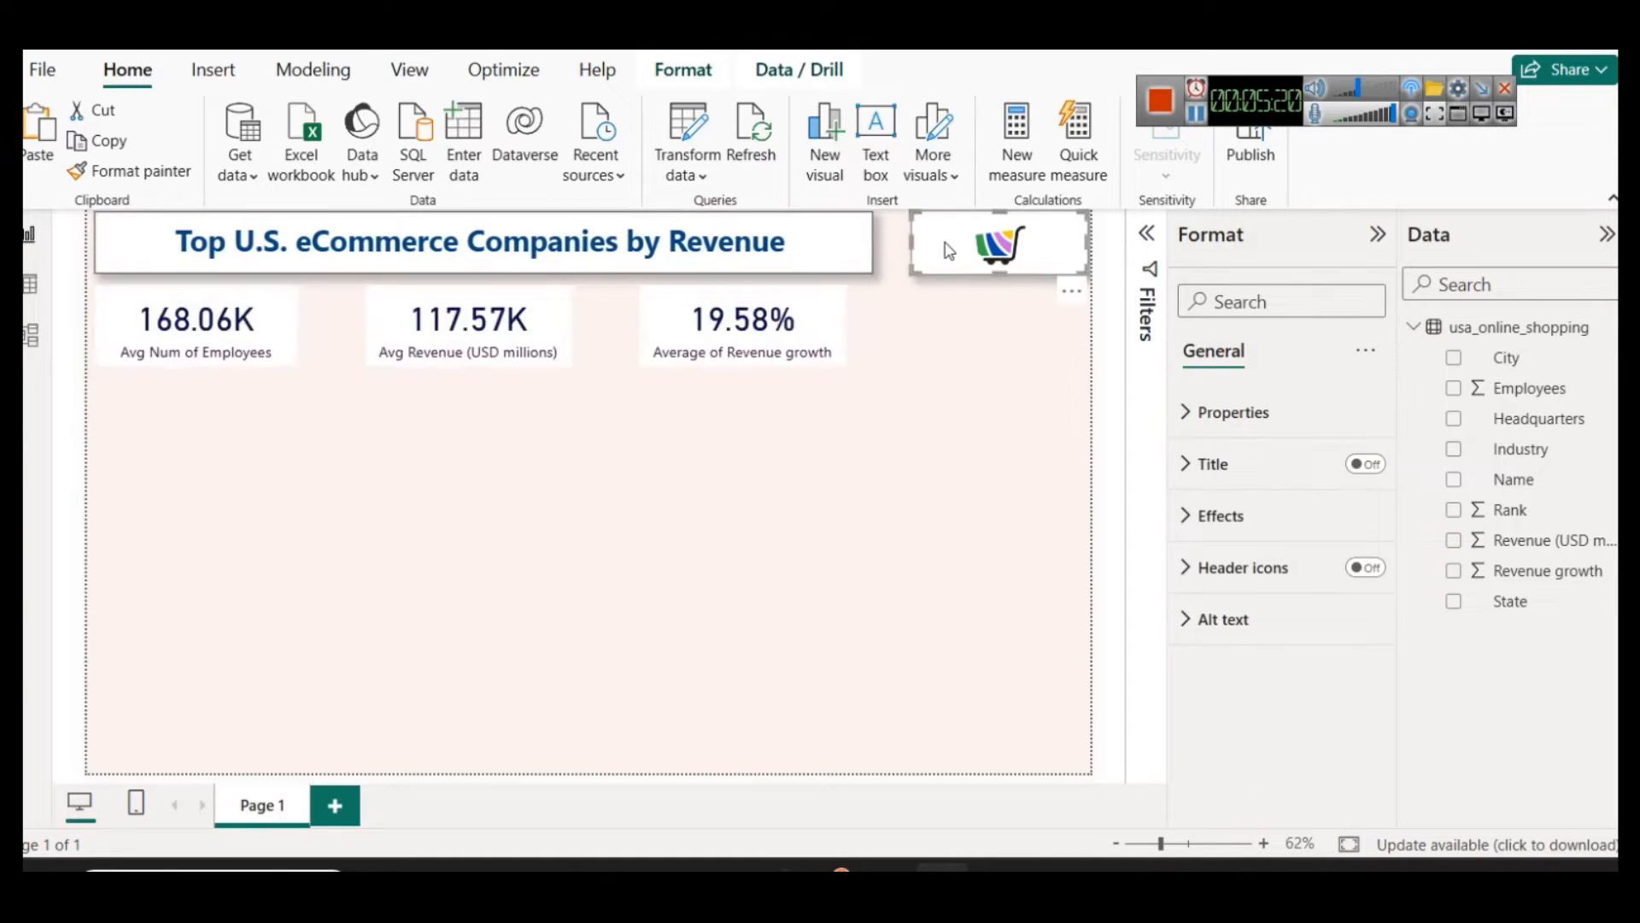
left_click_drag(911, 238, 889, 246)
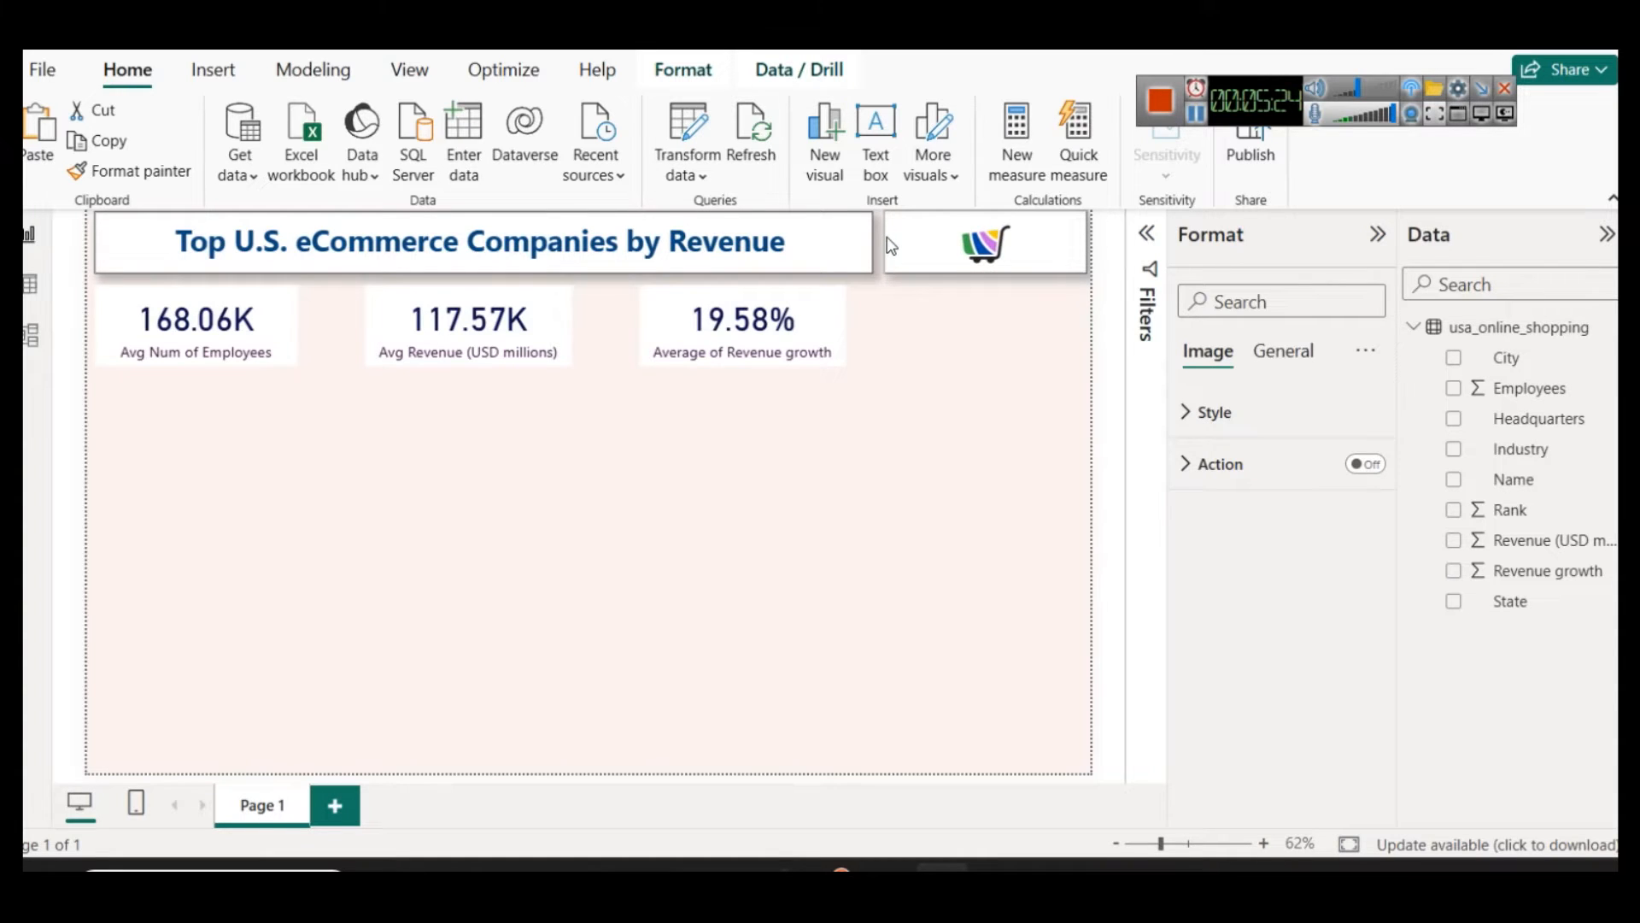
Step: Move the revenue growth card so it lines up with the end of the title box
left_click(808, 316)
left_click_drag(808, 315, 828, 316)
left_click(1113, 456)
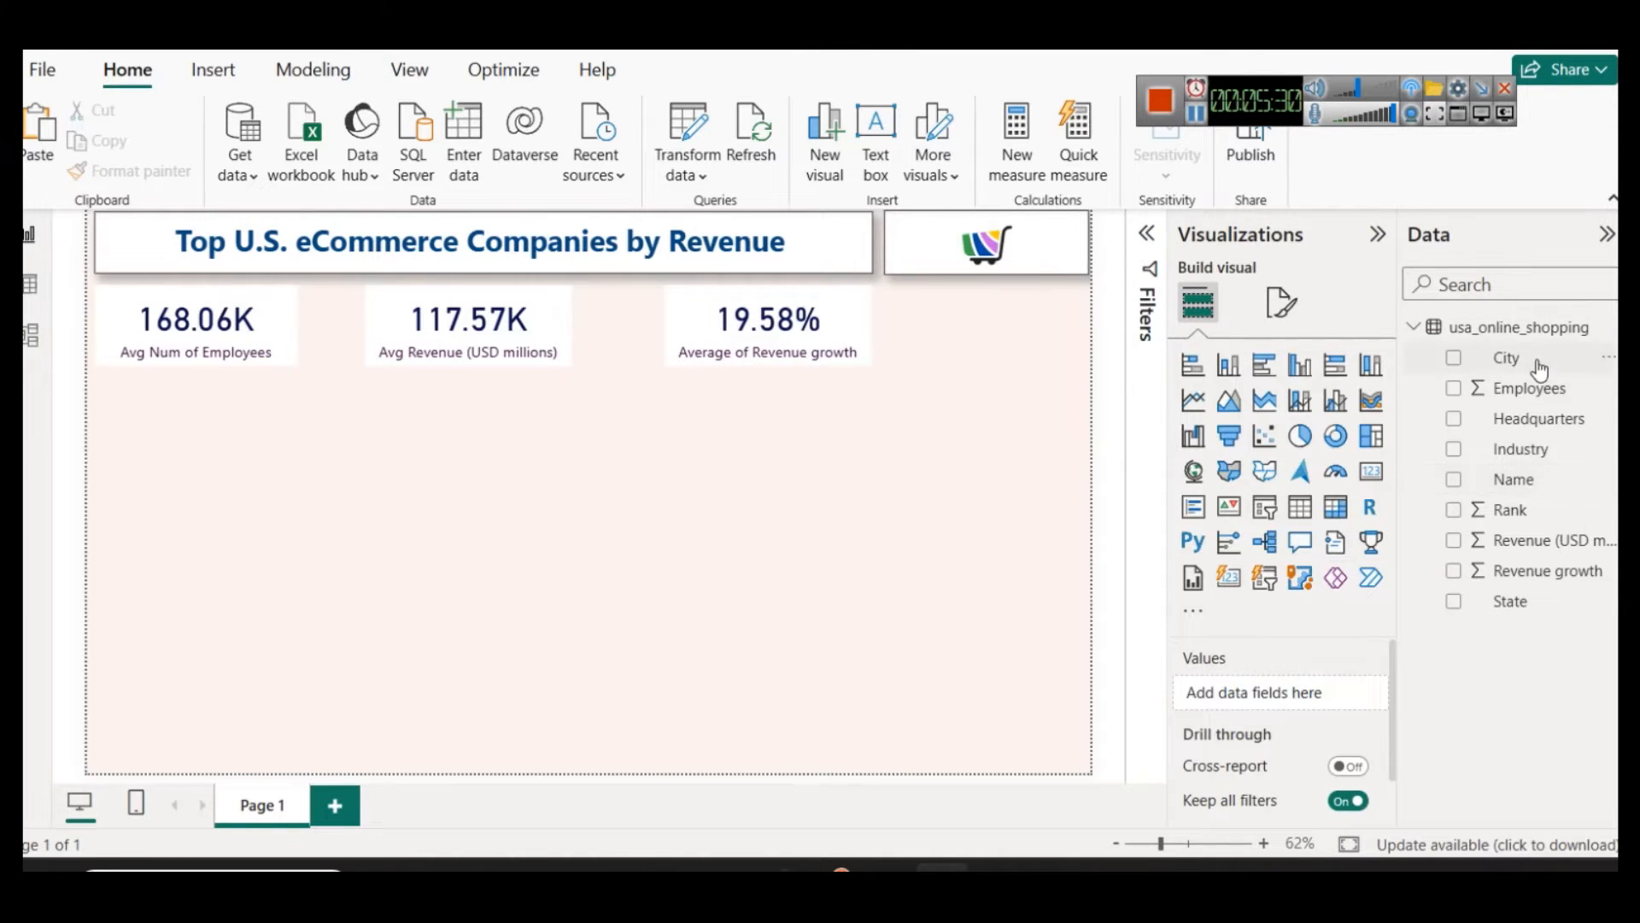
Step: Add a slicer directly below the cart logo and copy the logo image's formatting onto it
left_click(1263, 510)
left_click_drag(176, 509, 959, 359)
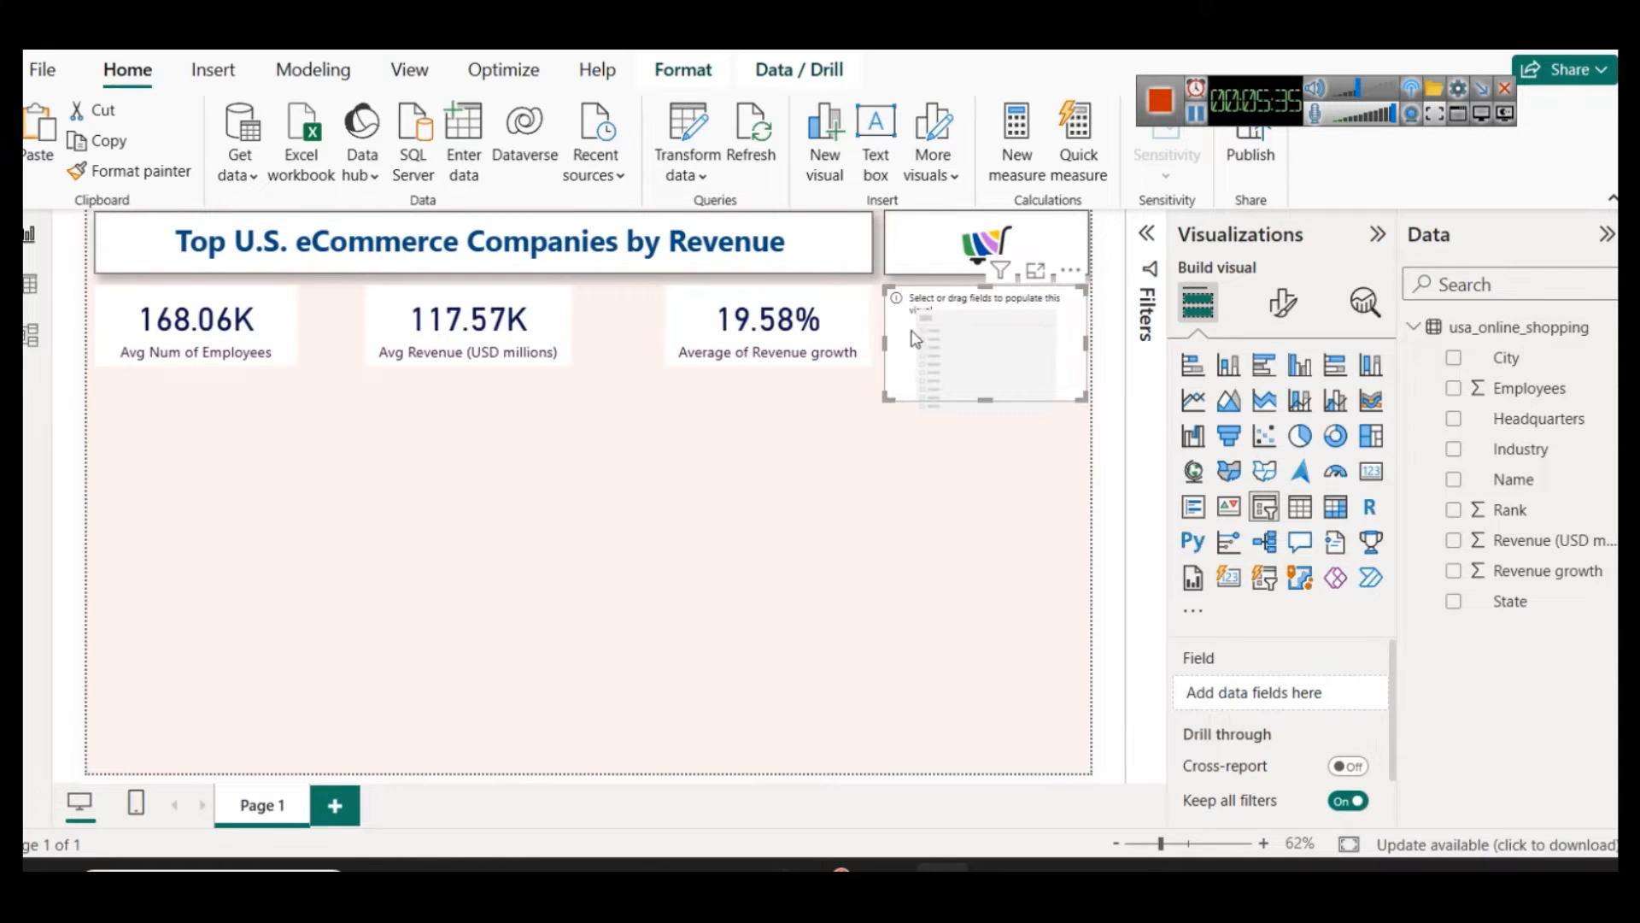
left_click(941, 241)
left_click(130, 170)
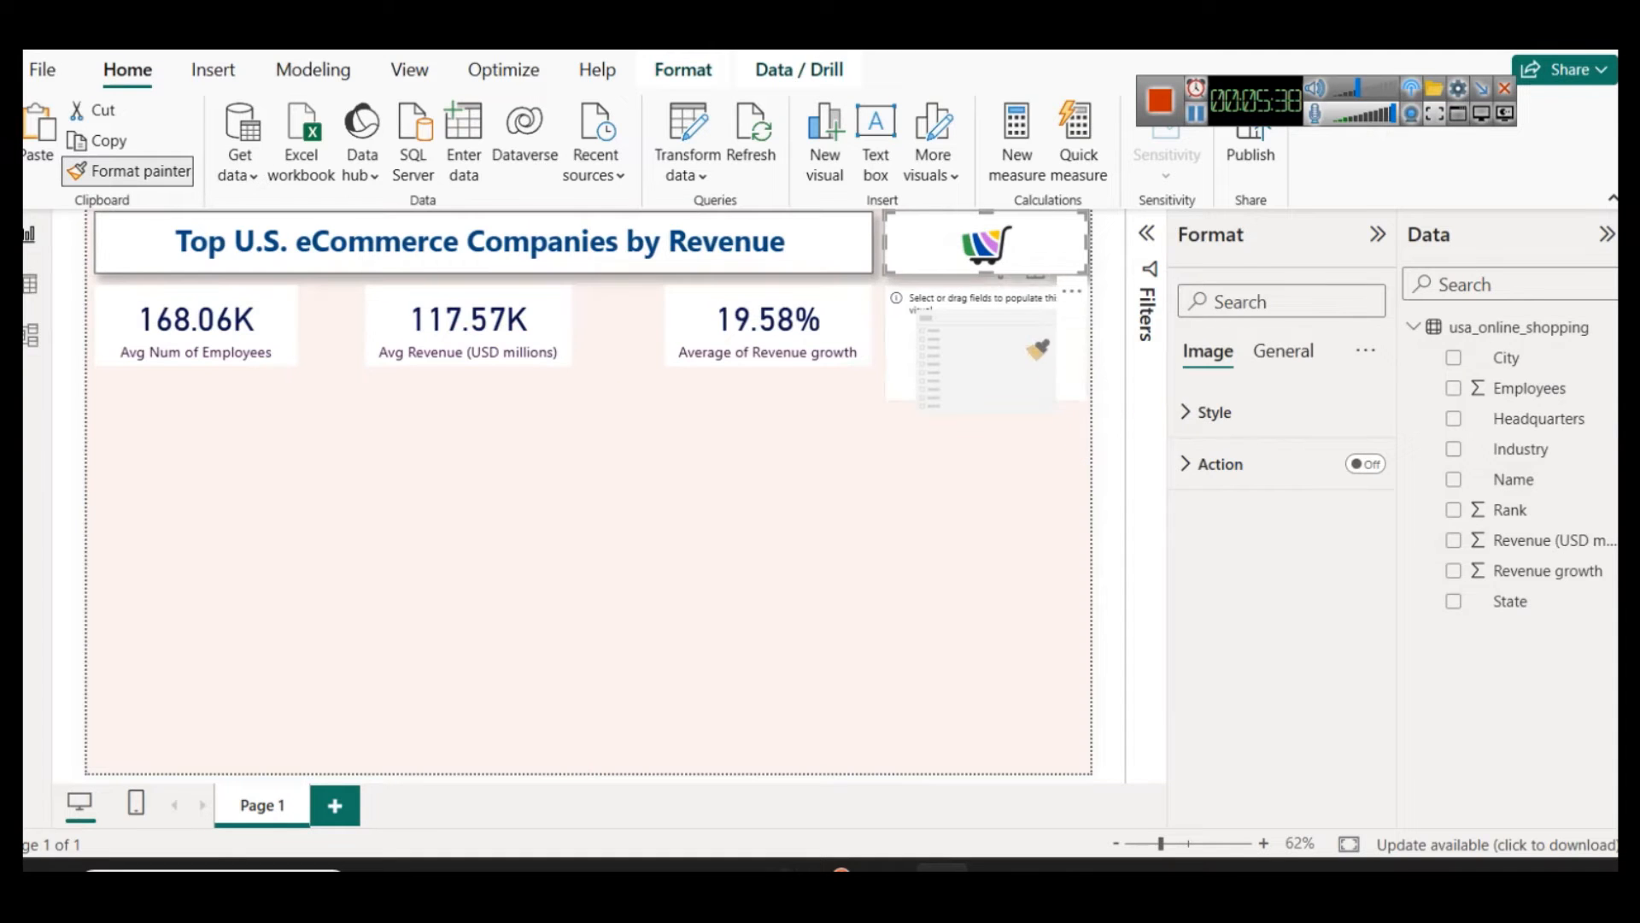
left_click(1019, 326)
Step: Assign the State field to the slicer and reduce its height to match the KPI cards
left_click(1199, 304)
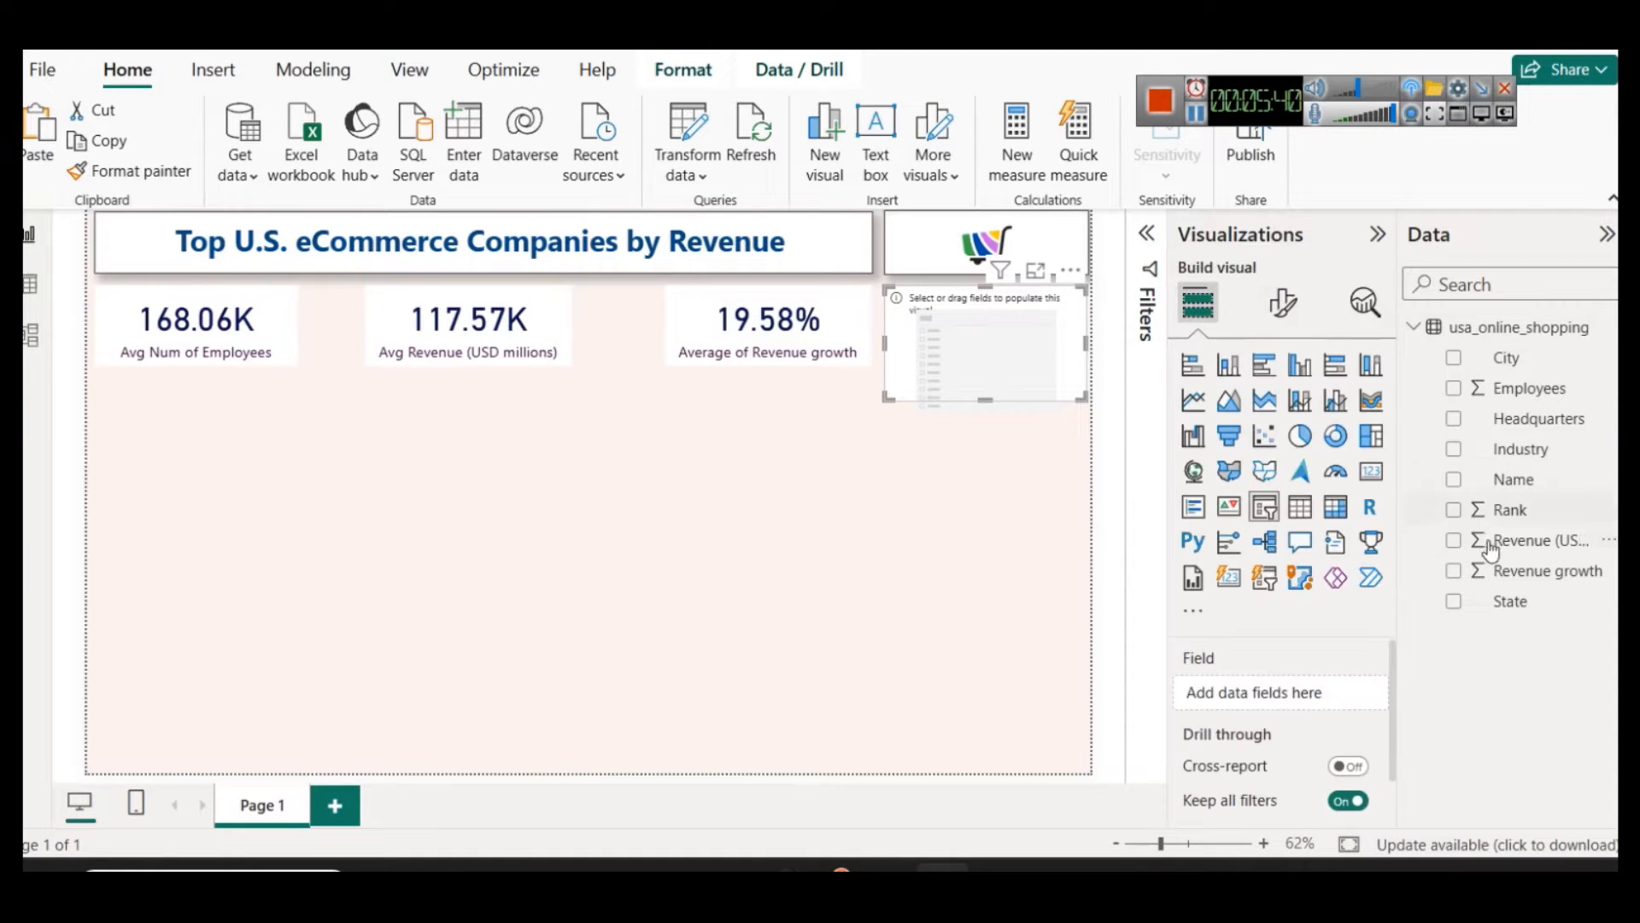
left_click_drag(1510, 601, 1344, 684)
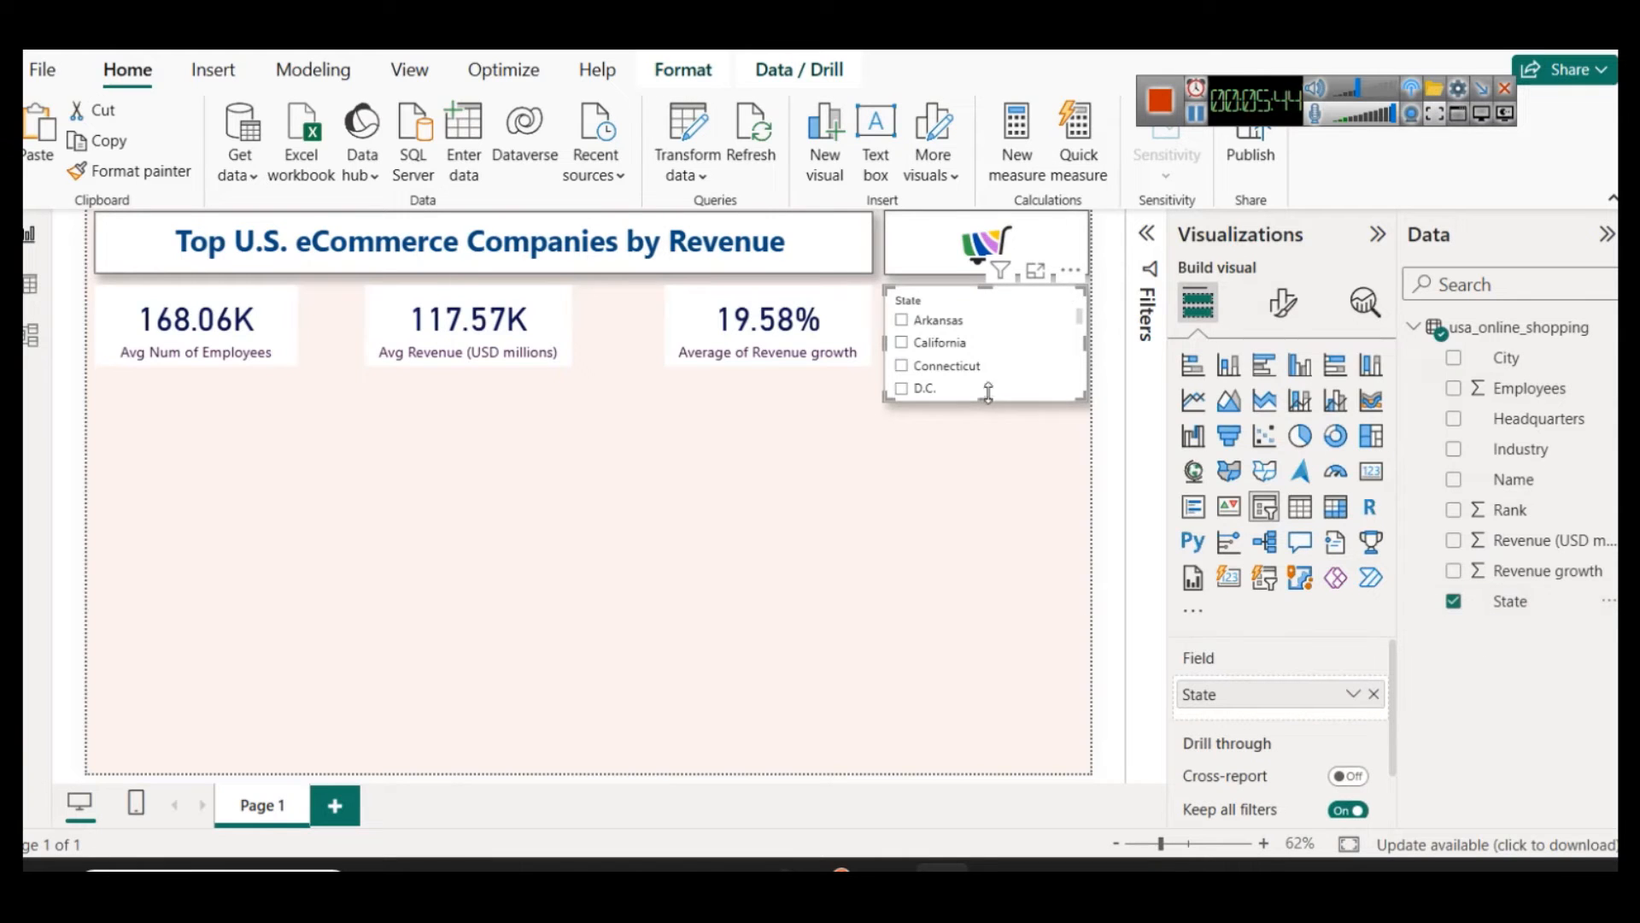
left_click_drag(988, 400, 961, 372)
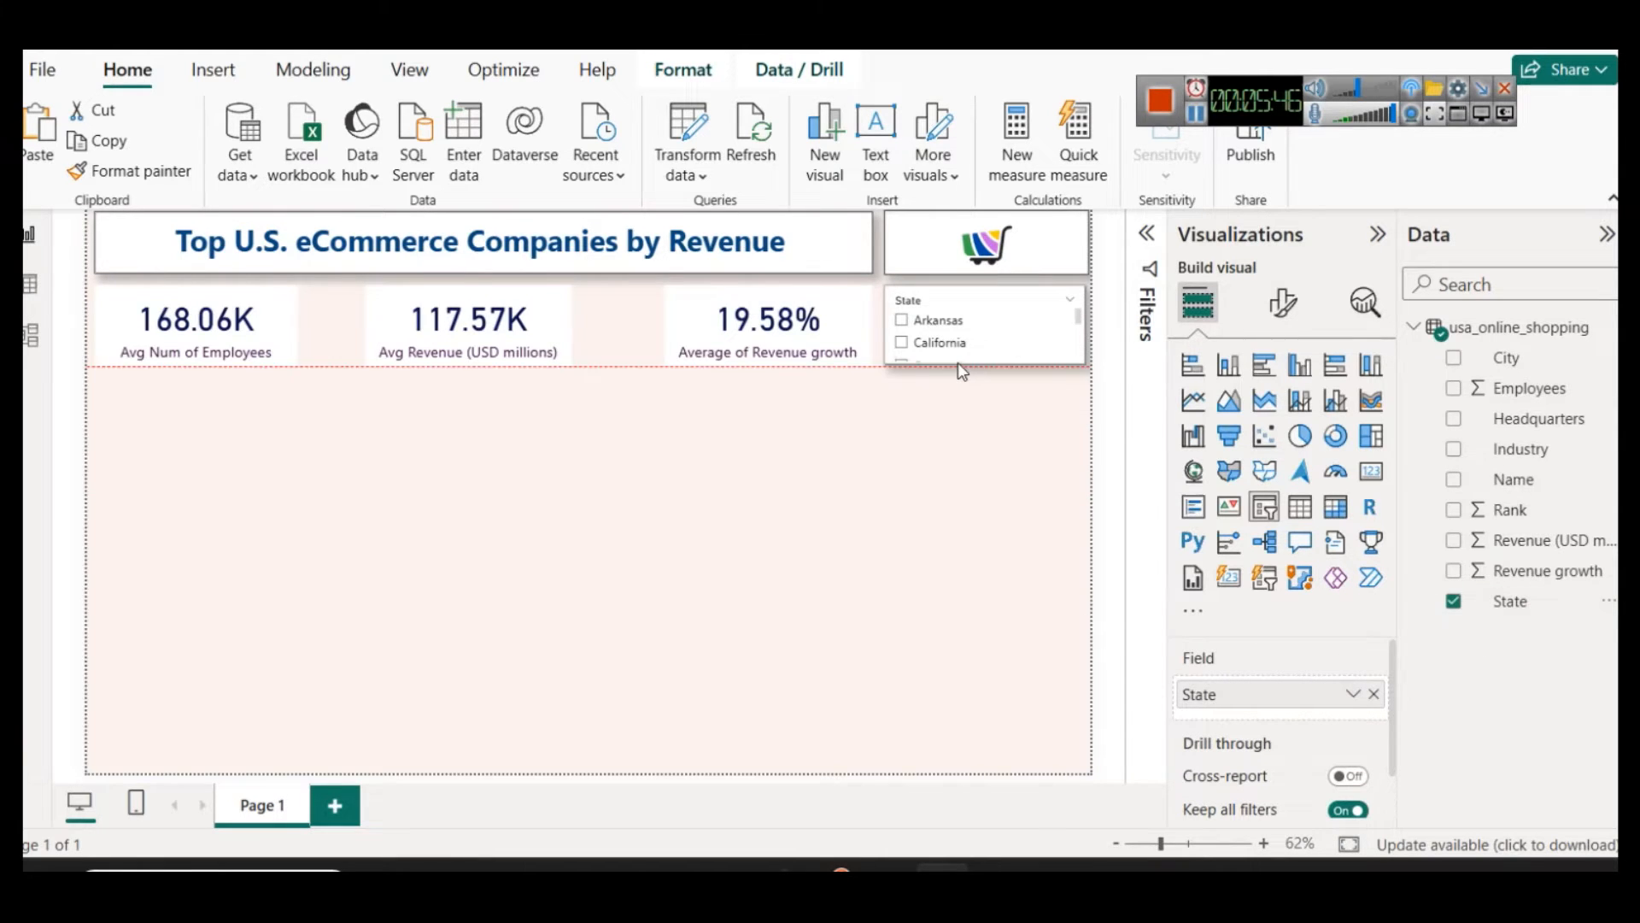
Step: Change the State slicer's style to Dropdown
left_click(1281, 304)
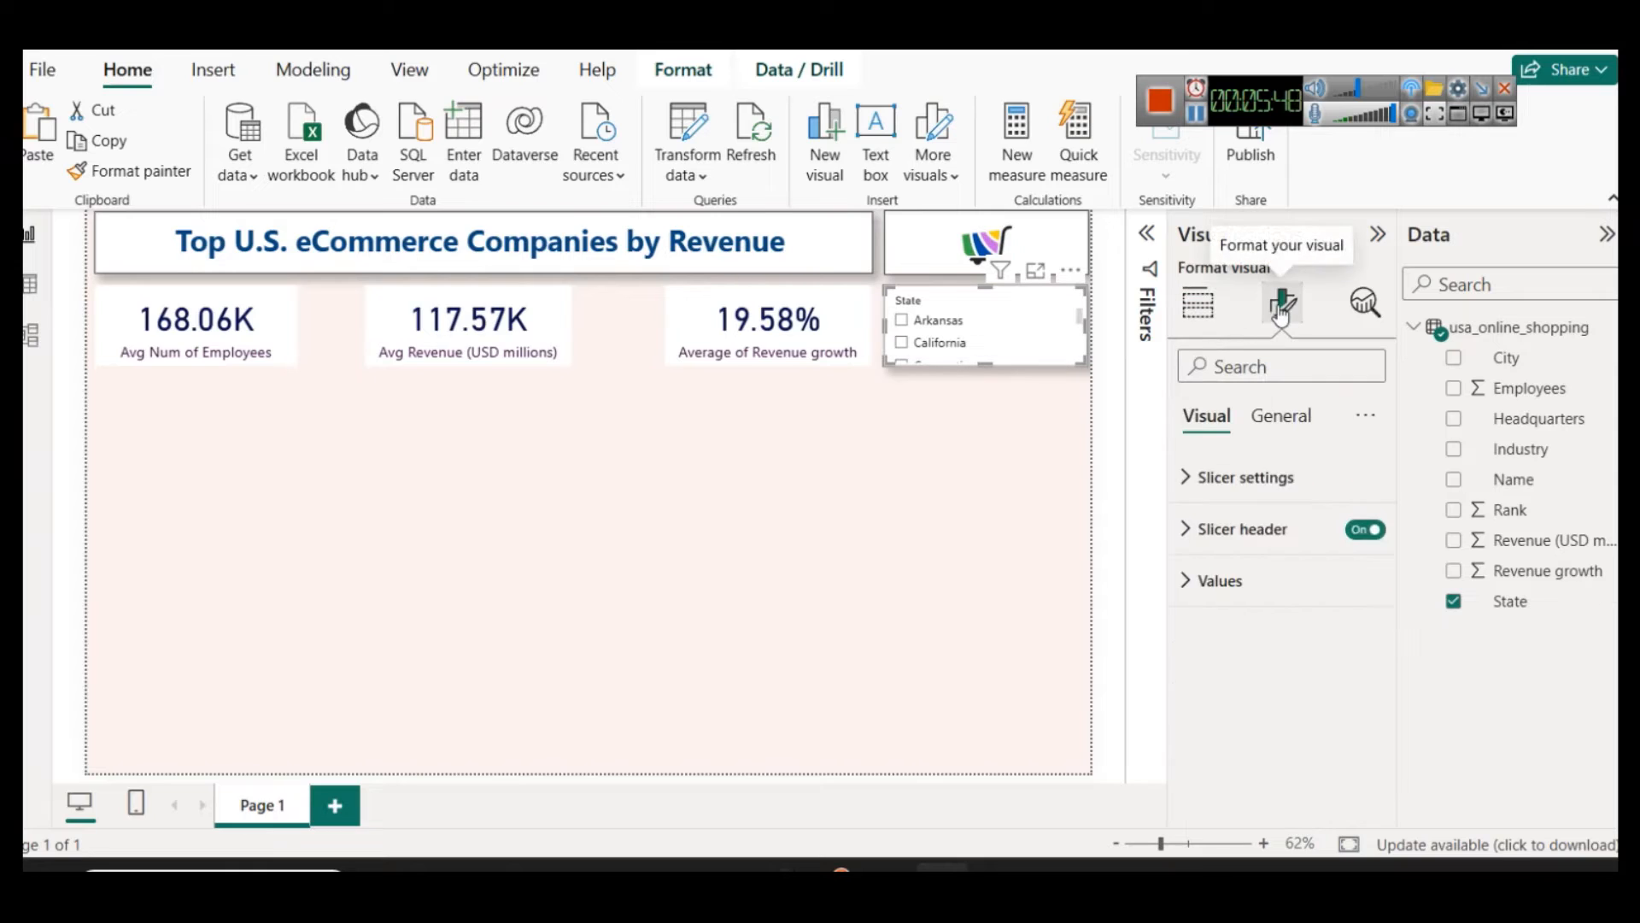
left_click(1256, 476)
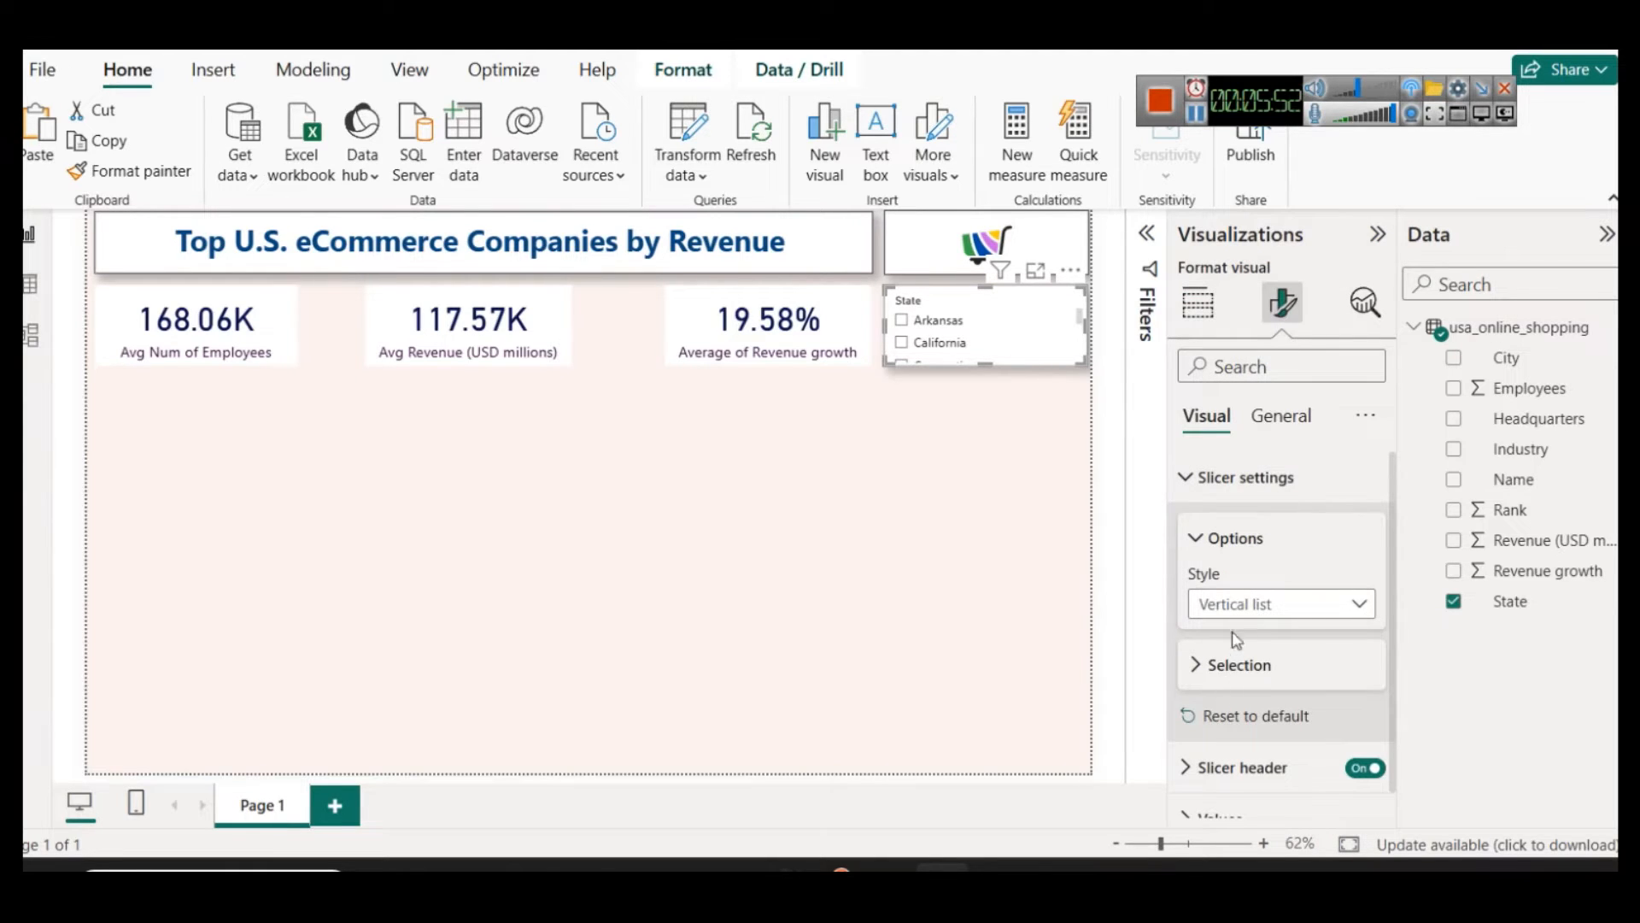
left_click(1244, 609)
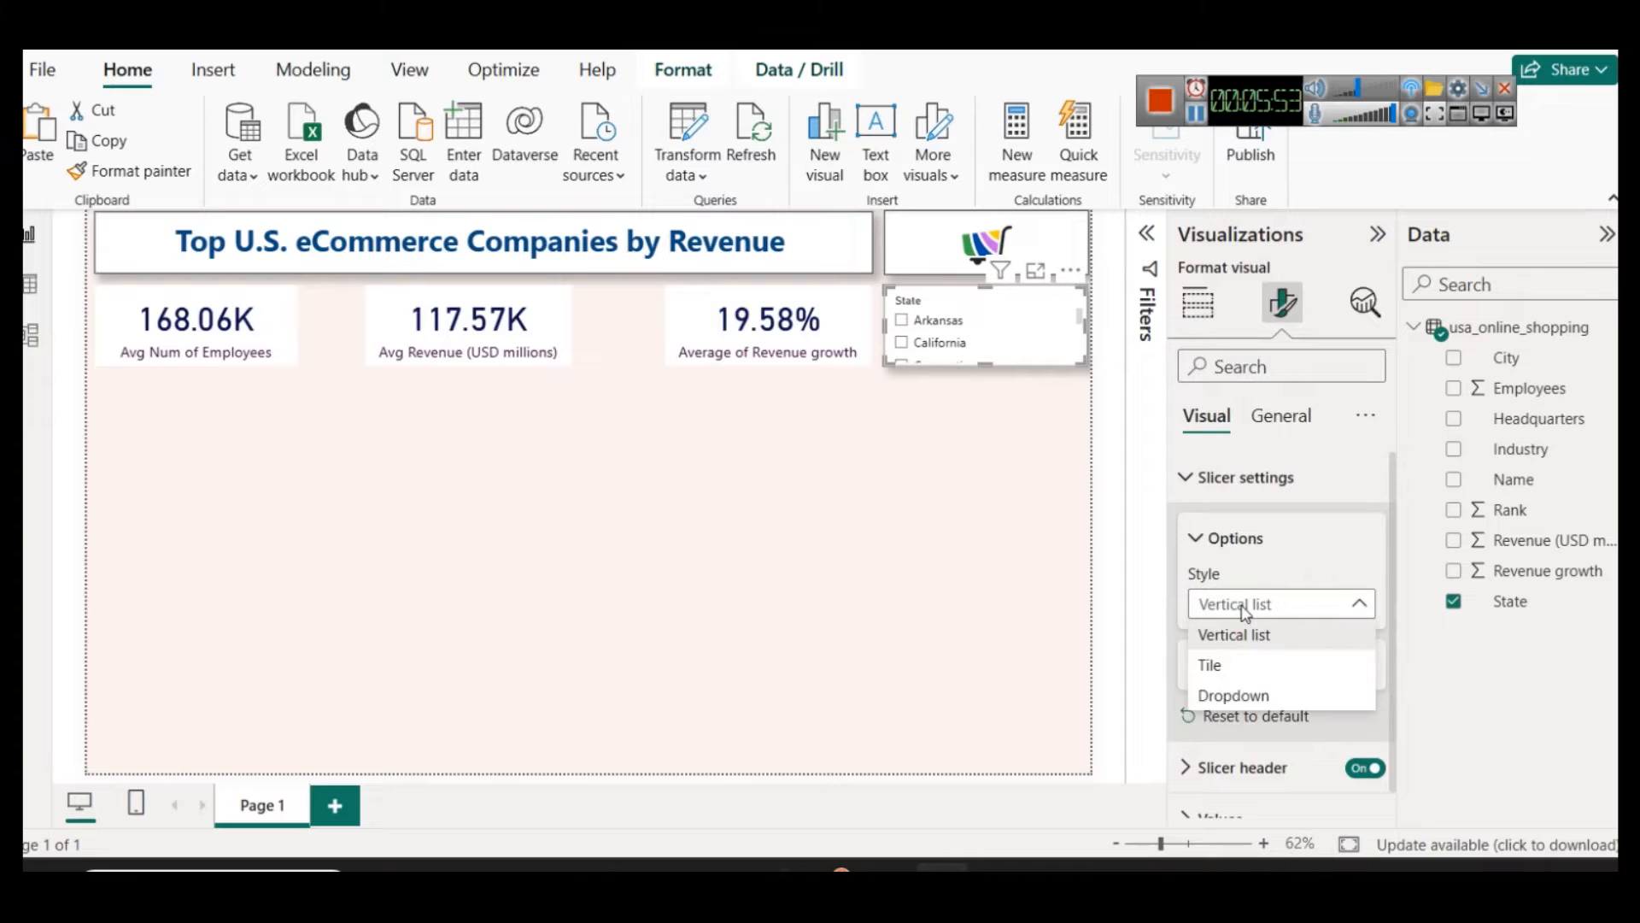
left_click(1247, 696)
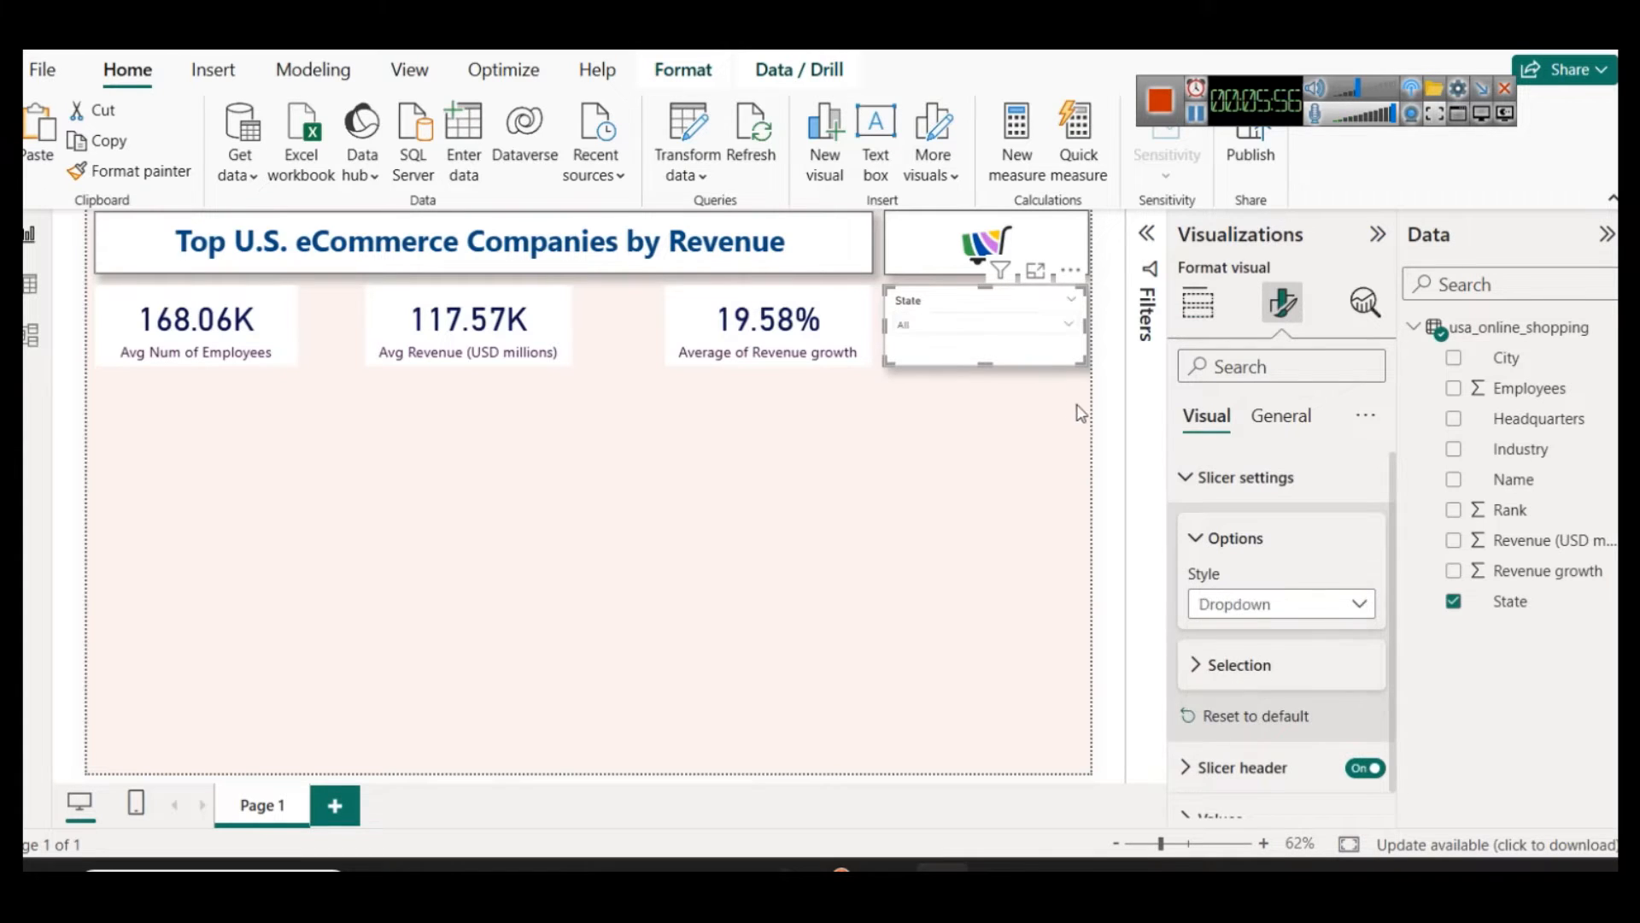
left_click(1222, 477)
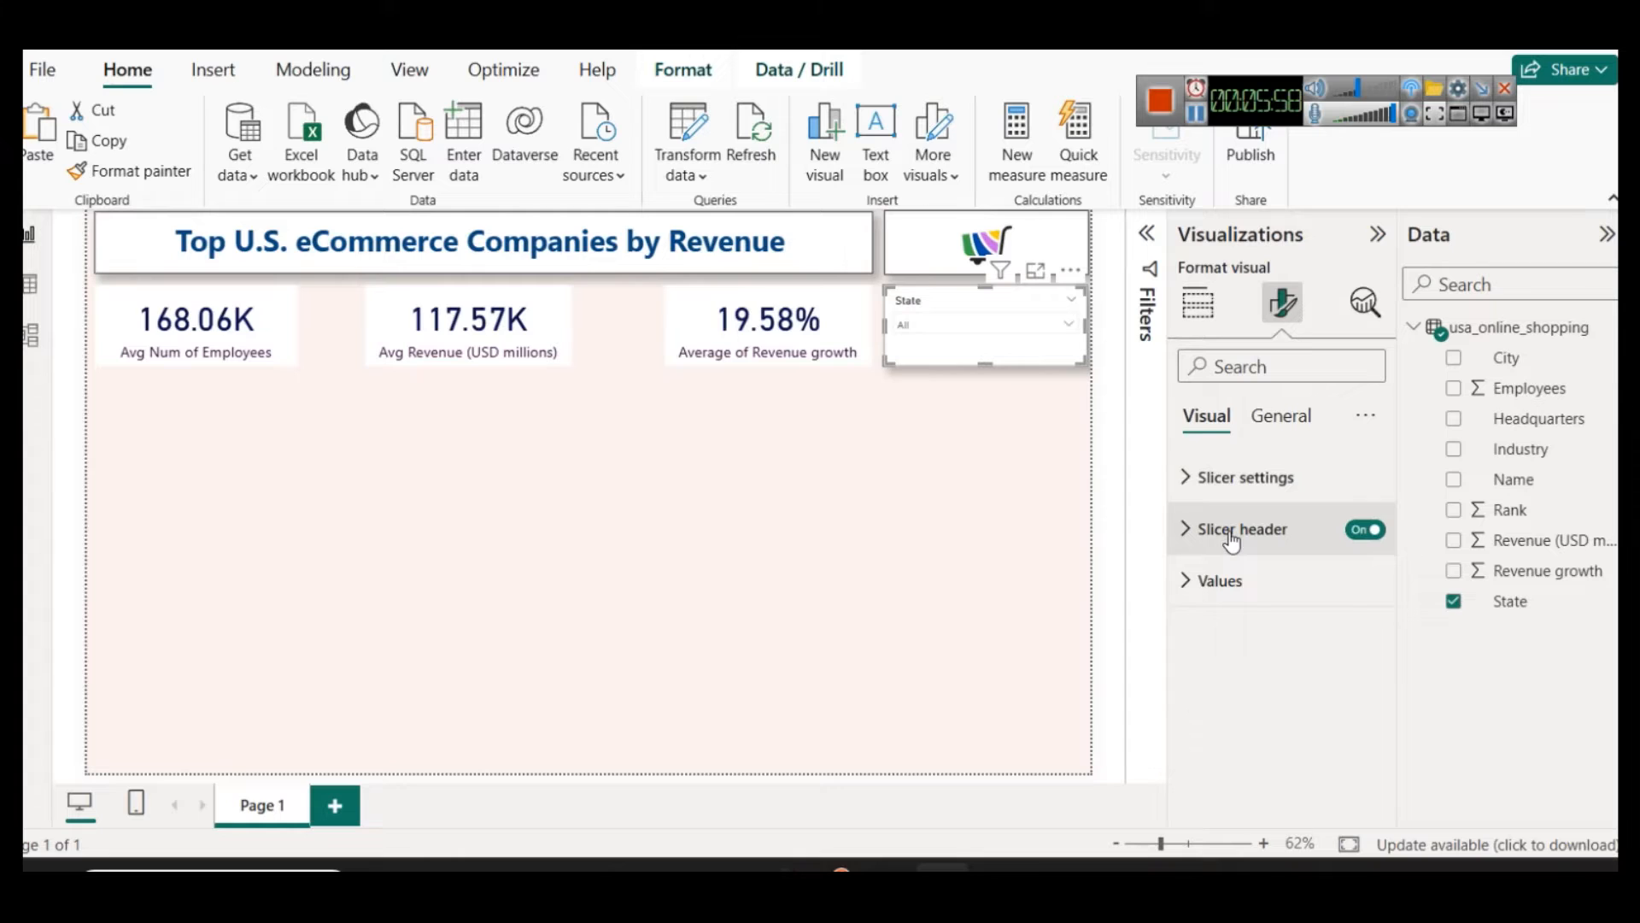
Step: Format the State slicer's header text with font size 16 and the dark purple colour #36003e
left_click(1231, 531)
scroll(1282, 598, "down", 2)
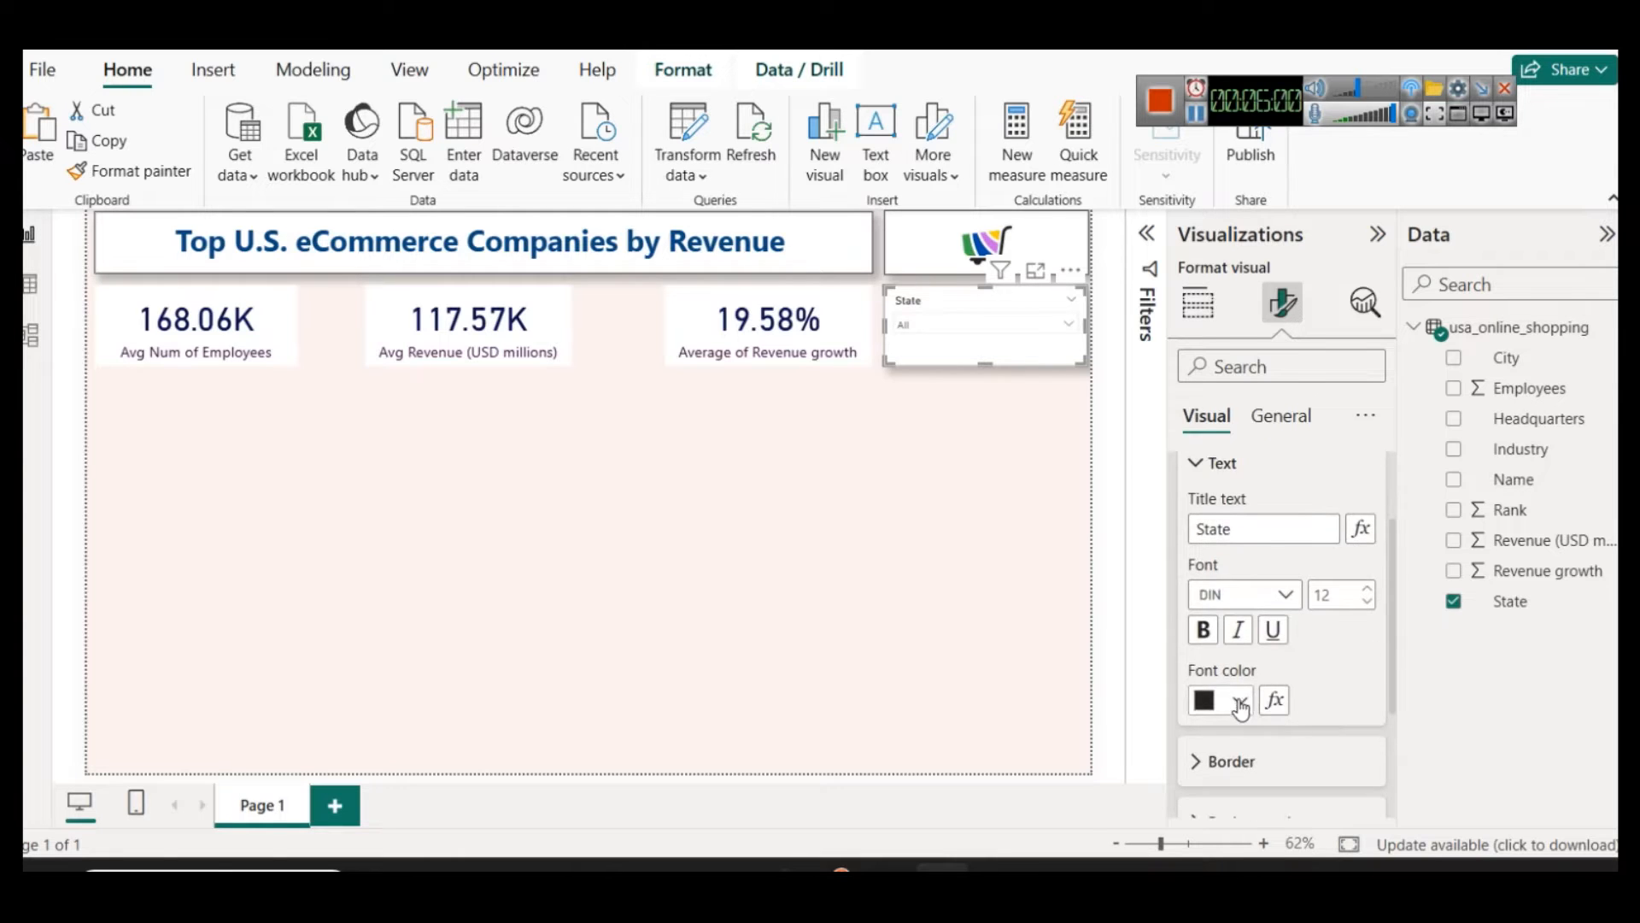
left_click(1240, 699)
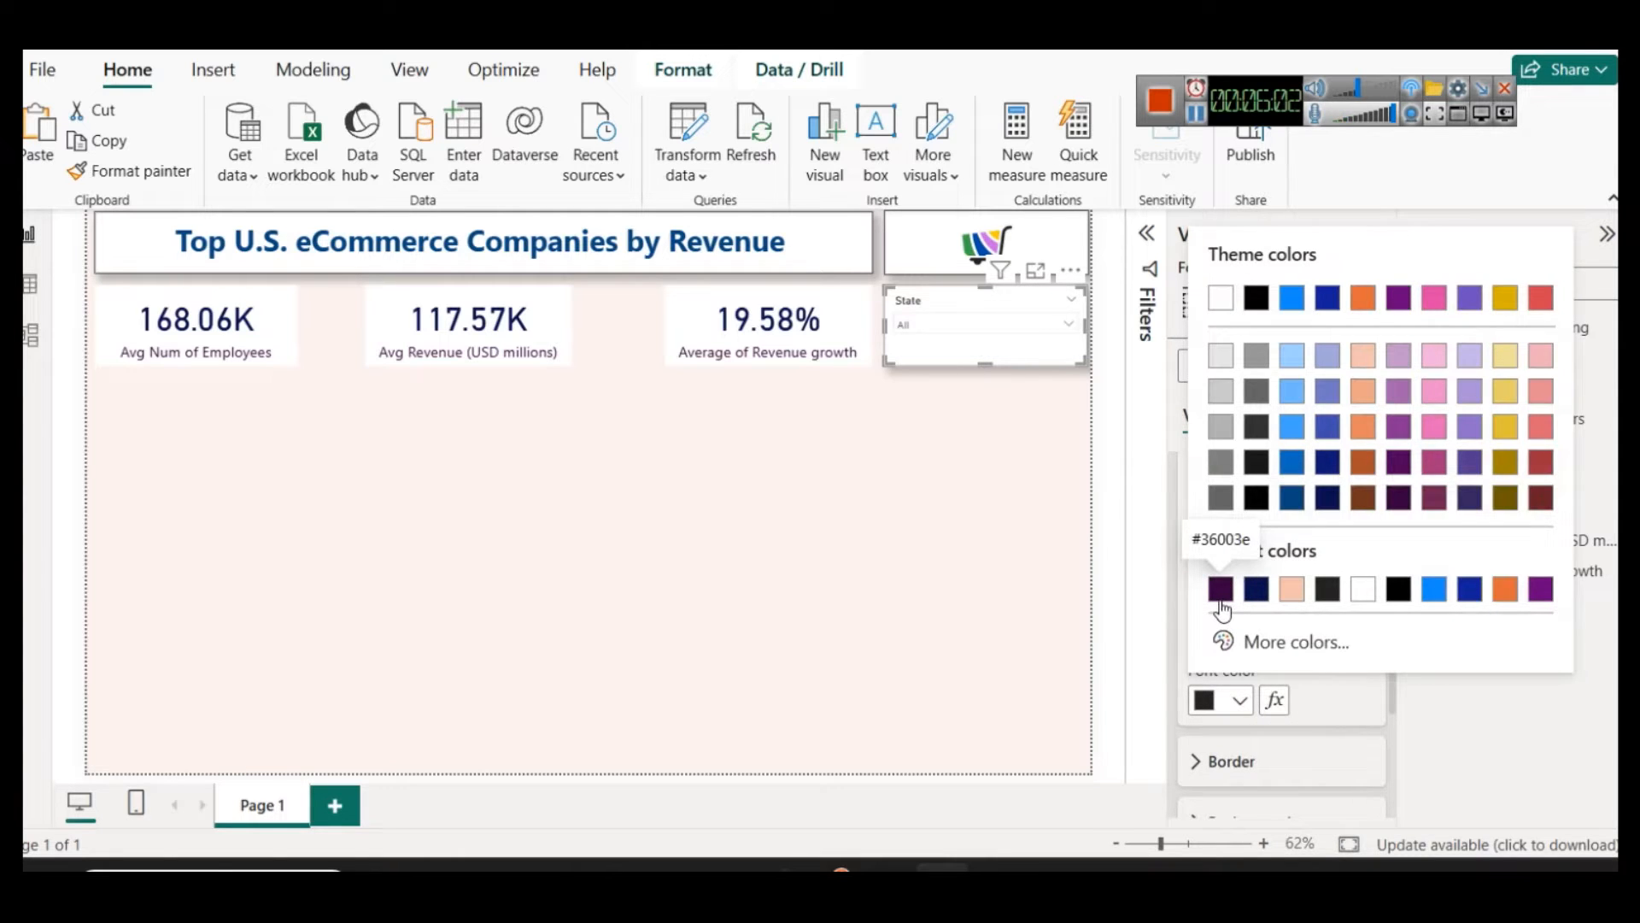
left_click(1221, 594)
left_click(1368, 587)
left_click(1368, 588)
left_click(1368, 587)
left_click(1368, 588)
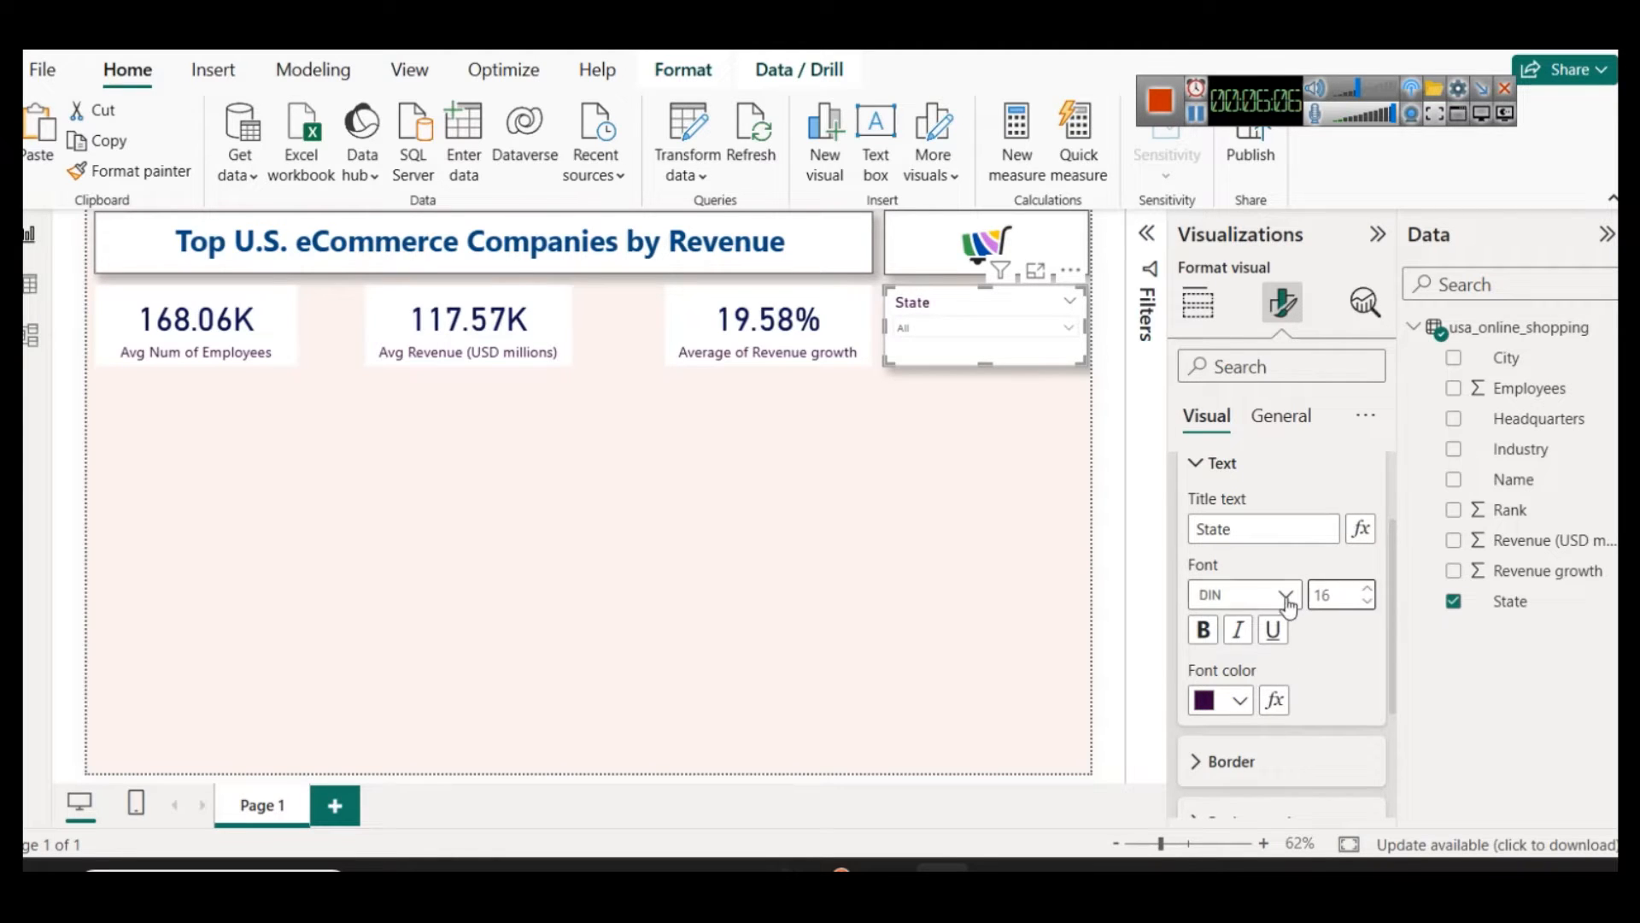
Step: Set the State slicer's values to font size 14 in dark navy
scroll(1281, 598, "down", 2)
left_click(977, 330)
left_click(977, 329)
left_click(1221, 788)
left_click(1365, 534)
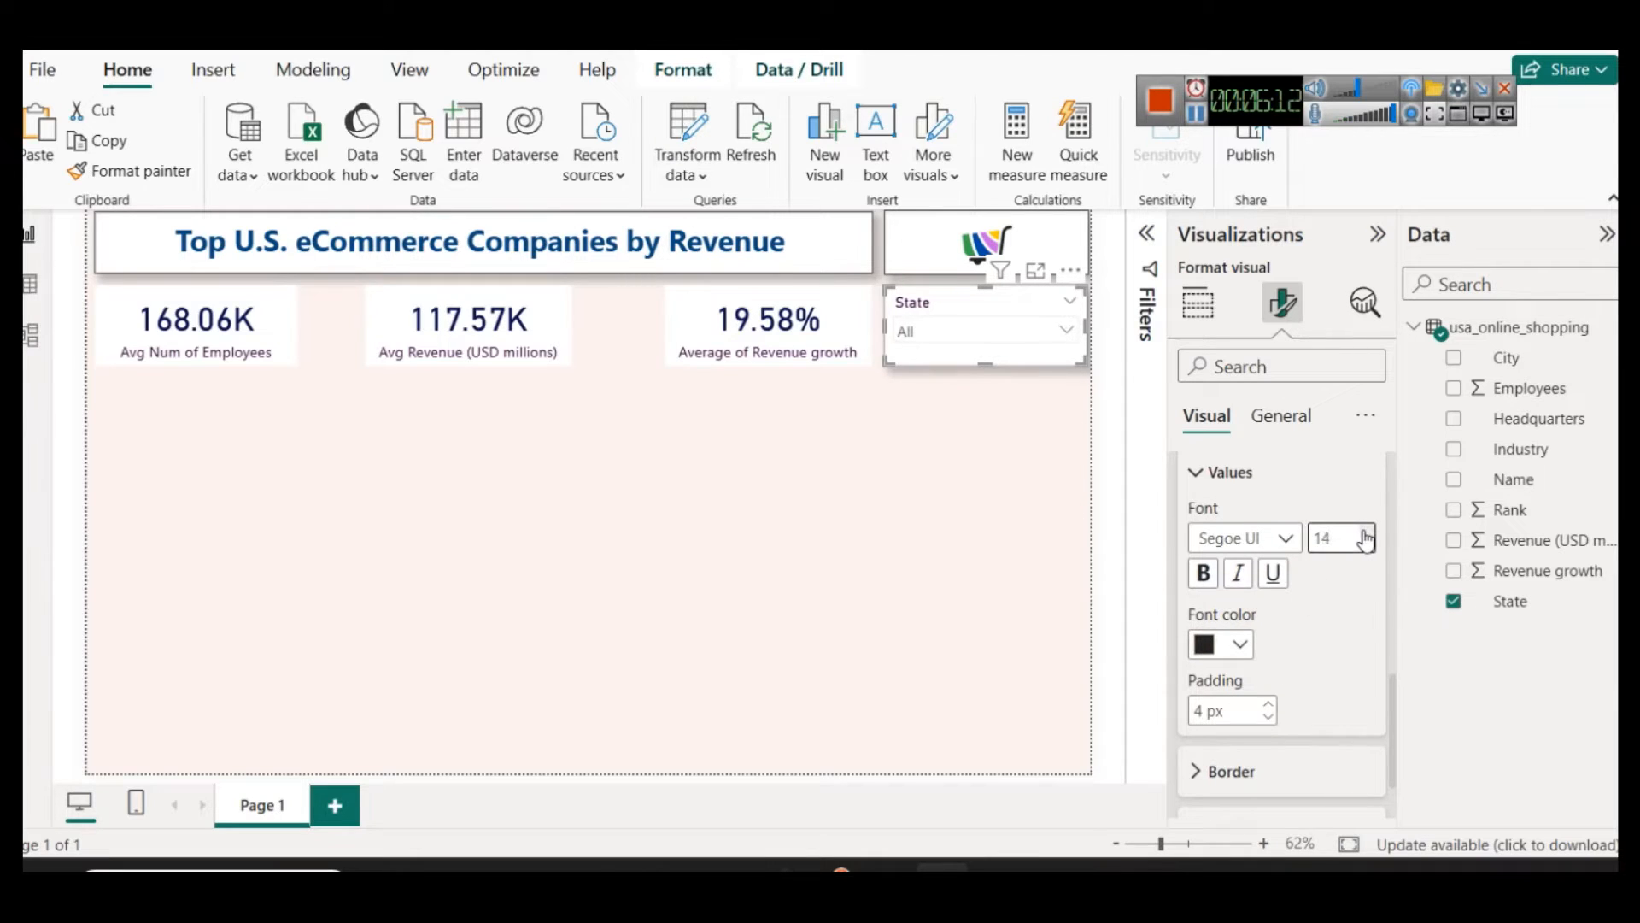
left_click(1230, 644)
left_click(1255, 535)
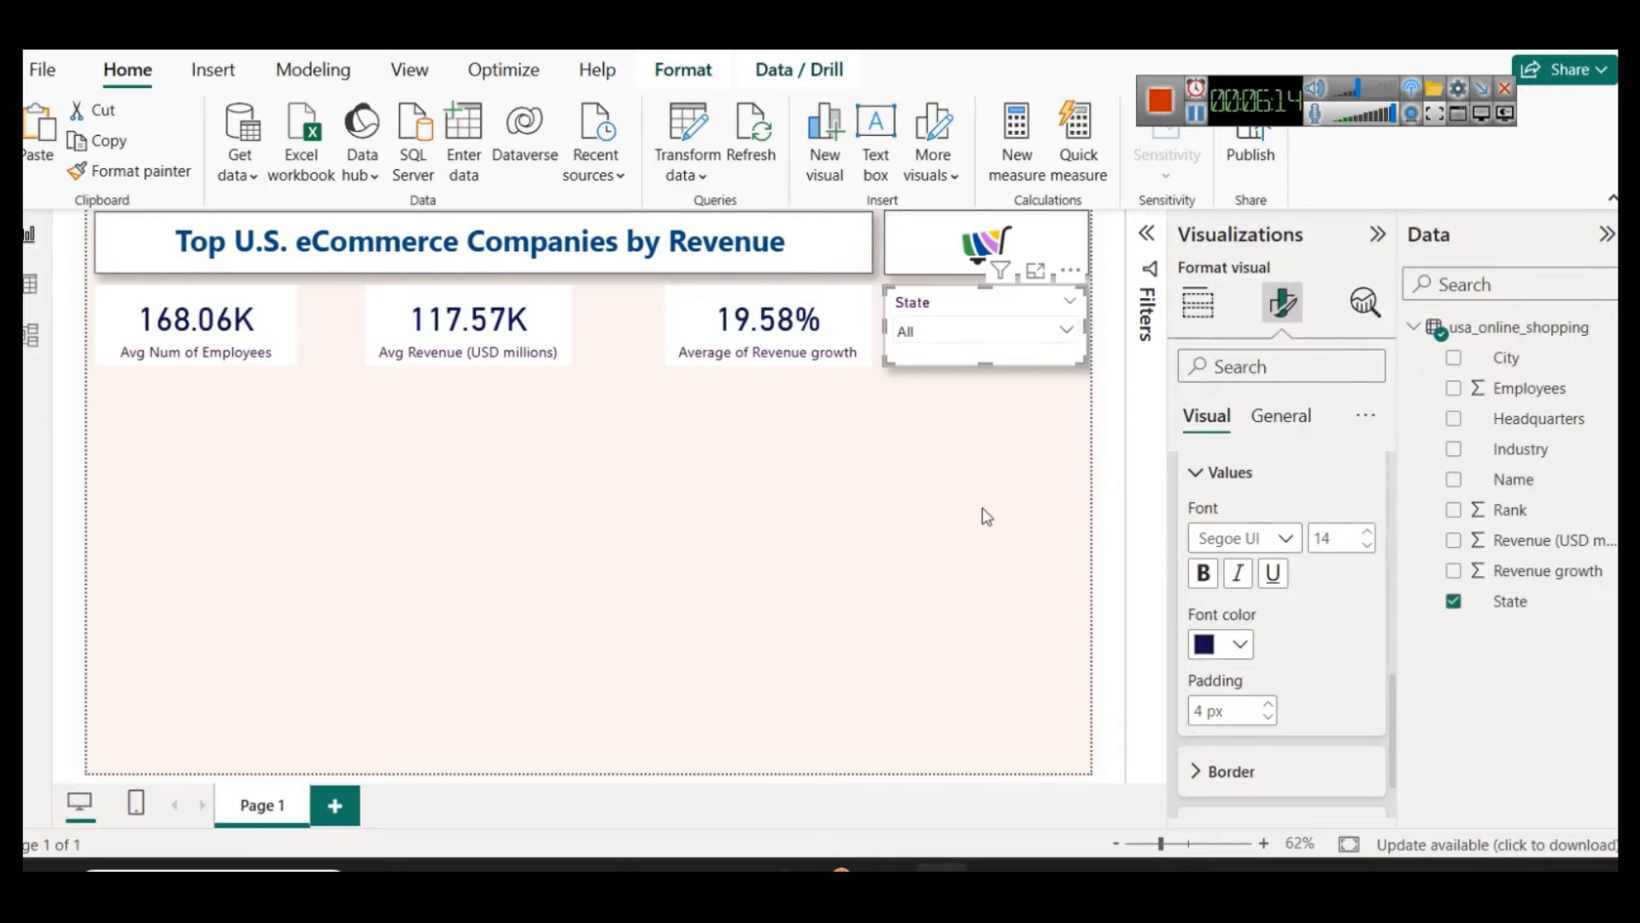
left_click(974, 386)
Step: Test the State slicer by filtering the report by California, Florida and Georgia in turn
left_click(960, 335)
left_click(959, 334)
left_click(958, 334)
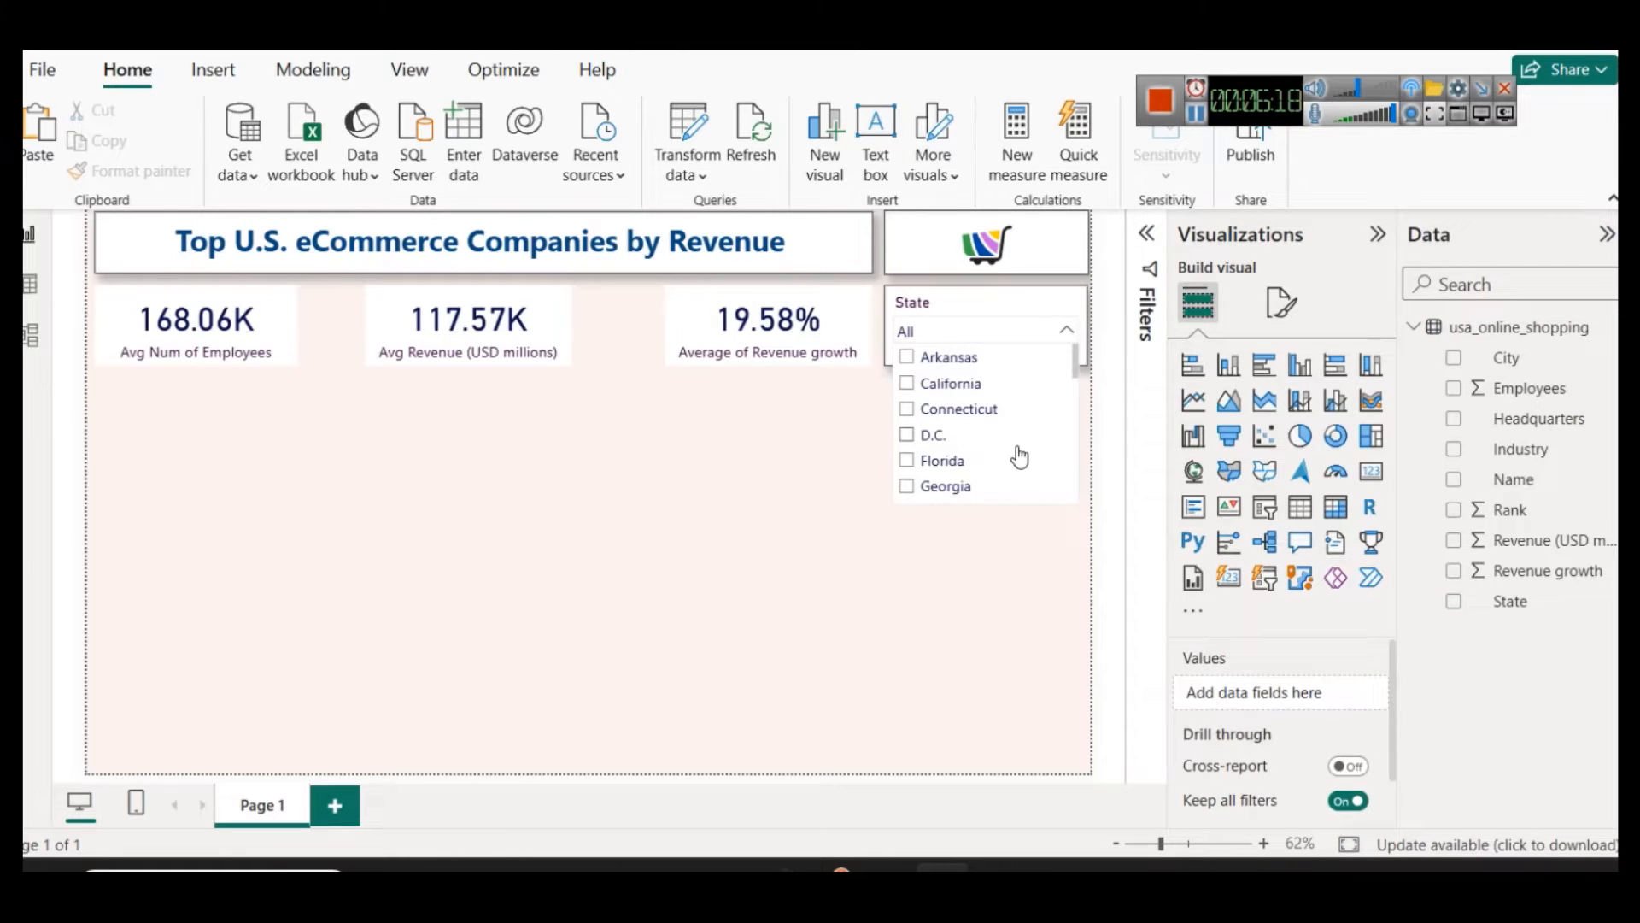
left_click(952, 390)
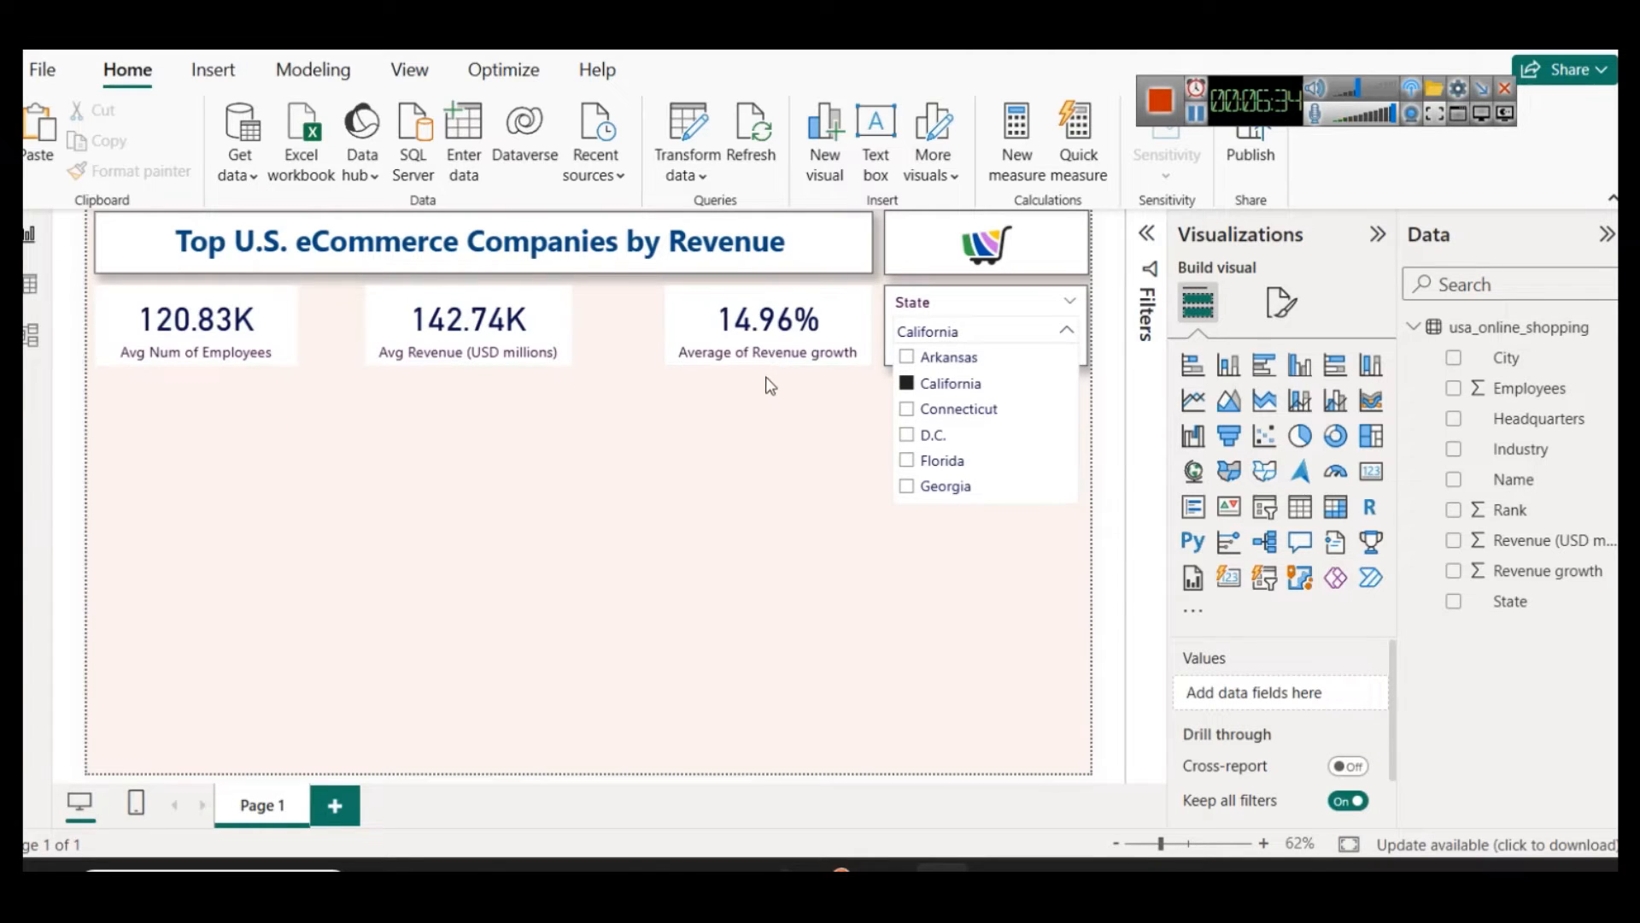
left_click(959, 470)
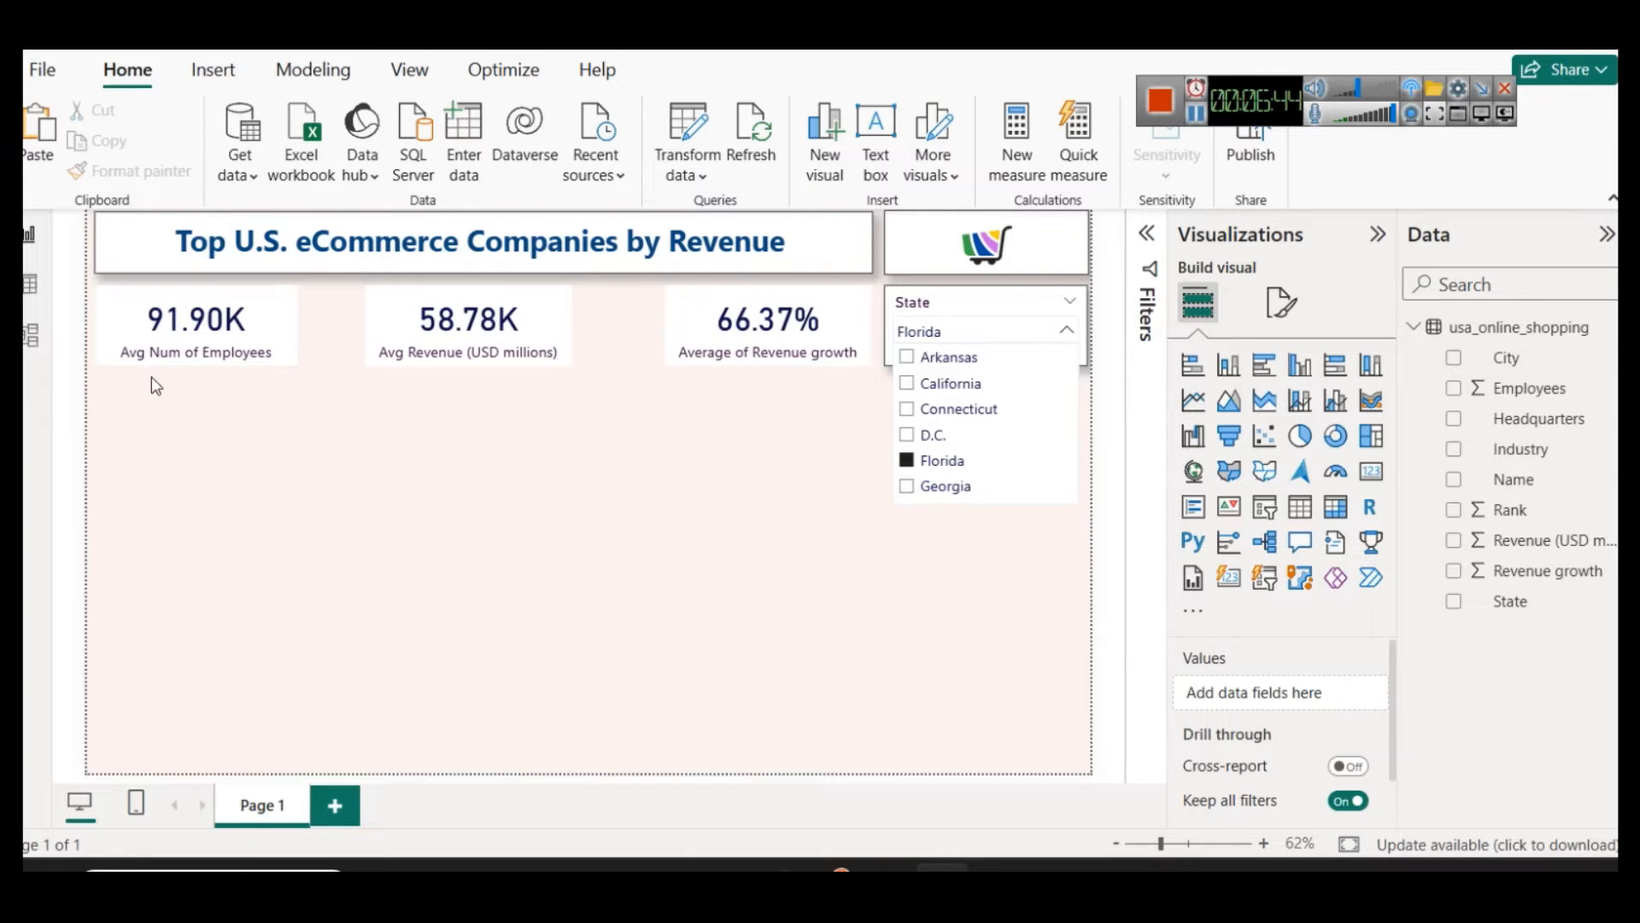
left_click(953, 495)
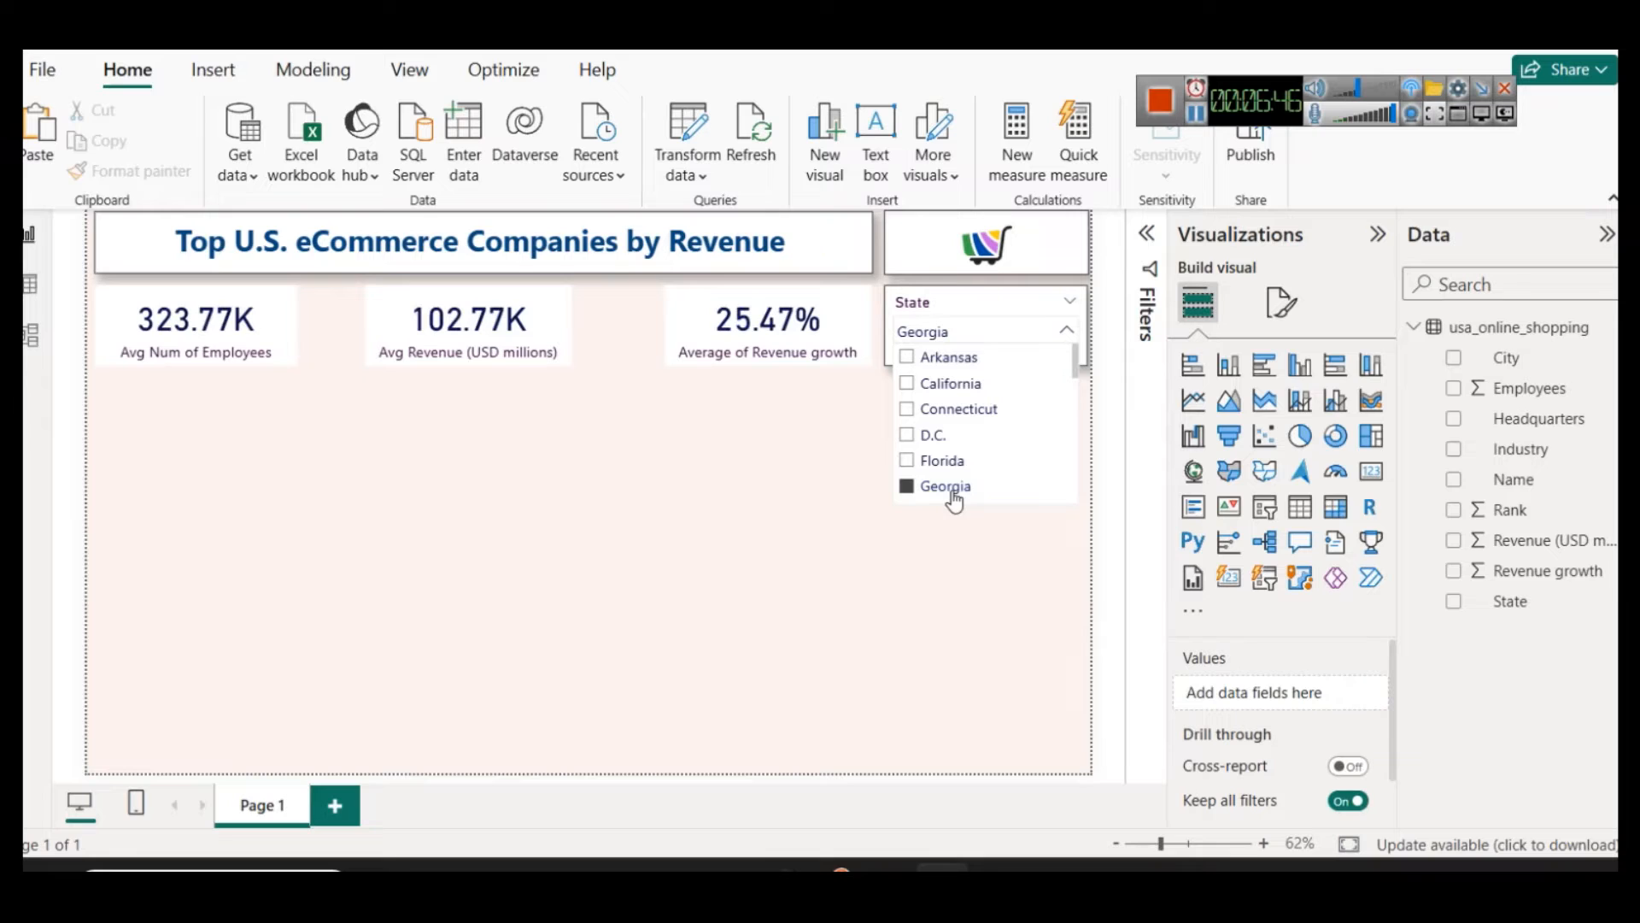
Step: Filter the report by Missouri, New York and California in turn, ending with the State selection cleared
scroll(943, 446, "down", 3)
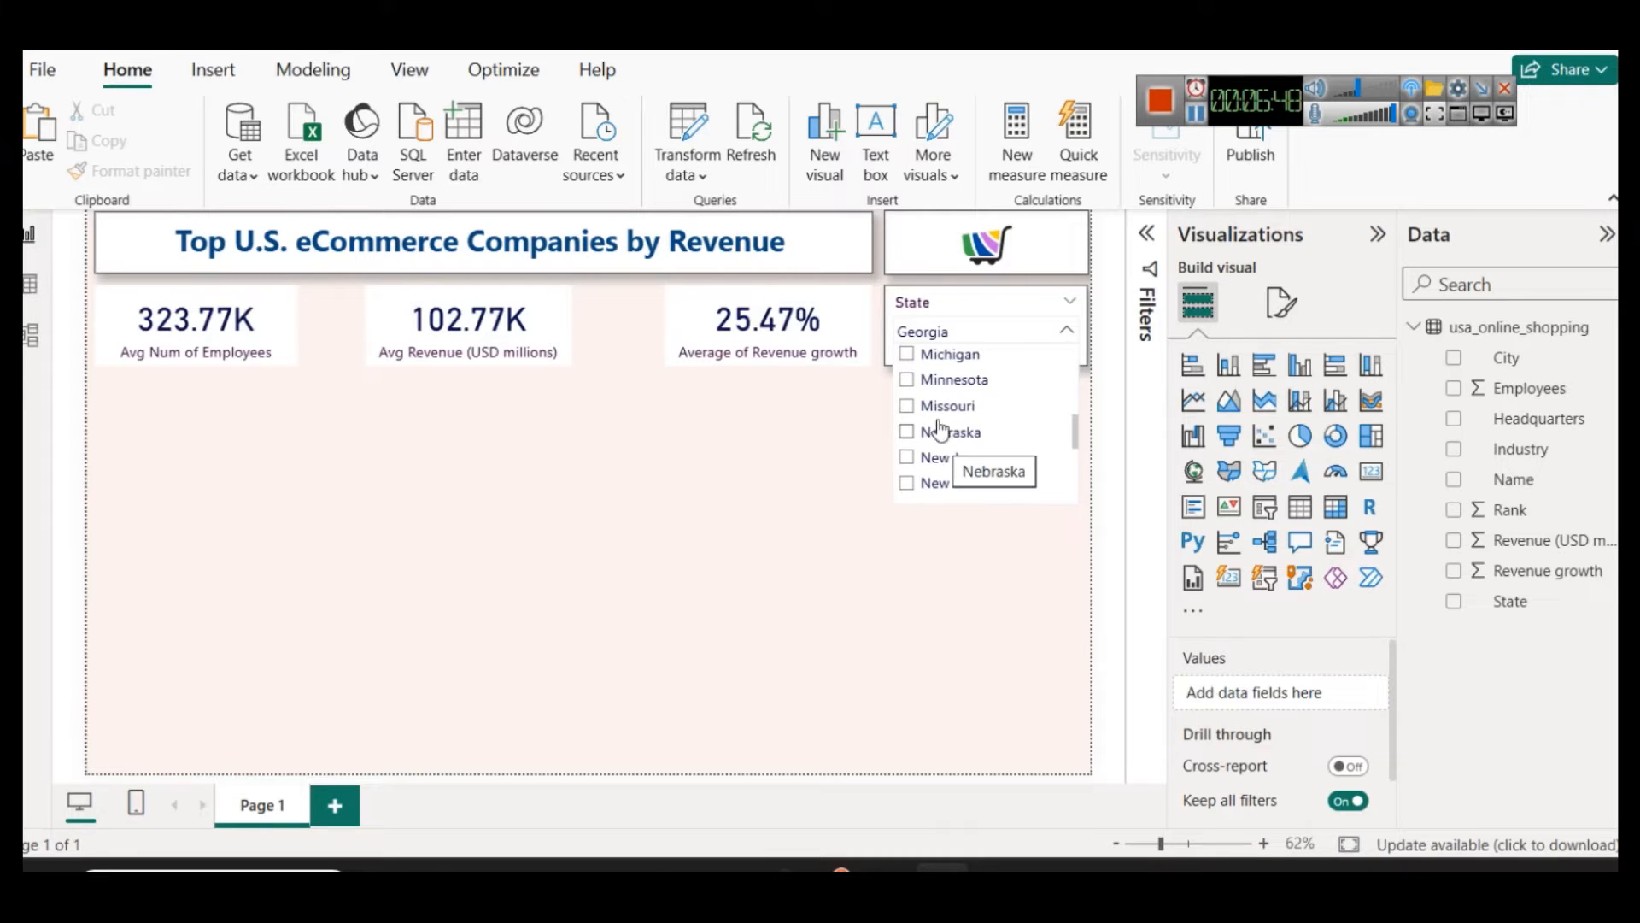
left_click(938, 410)
scroll(939, 436, "down", 3)
scroll(944, 448, "up", 2)
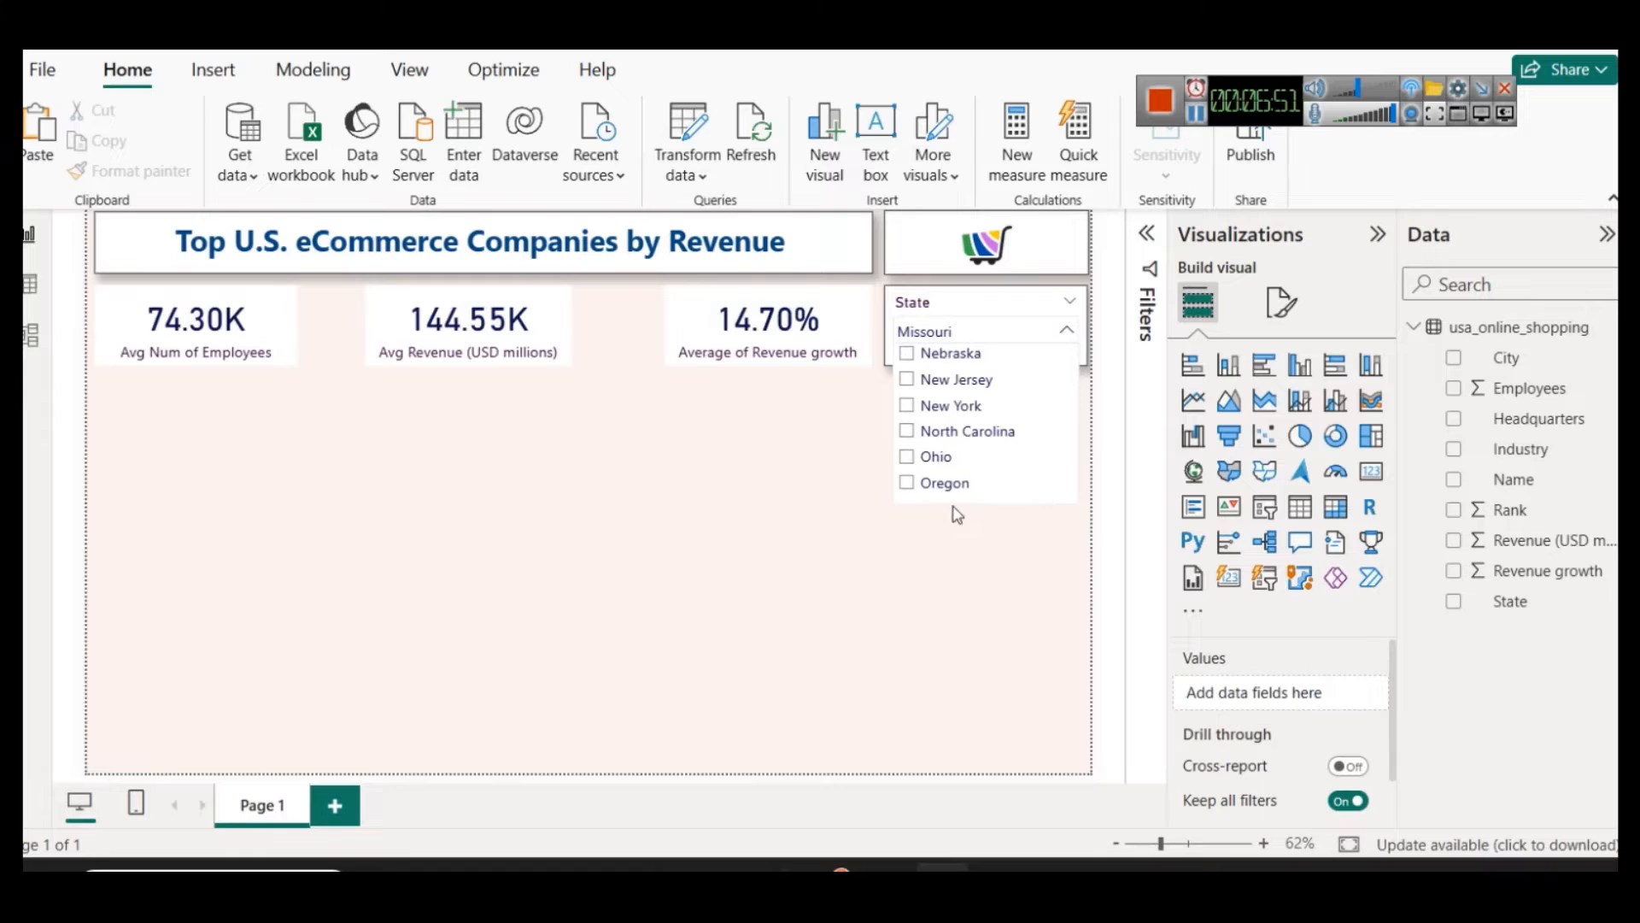
left_click(933, 405)
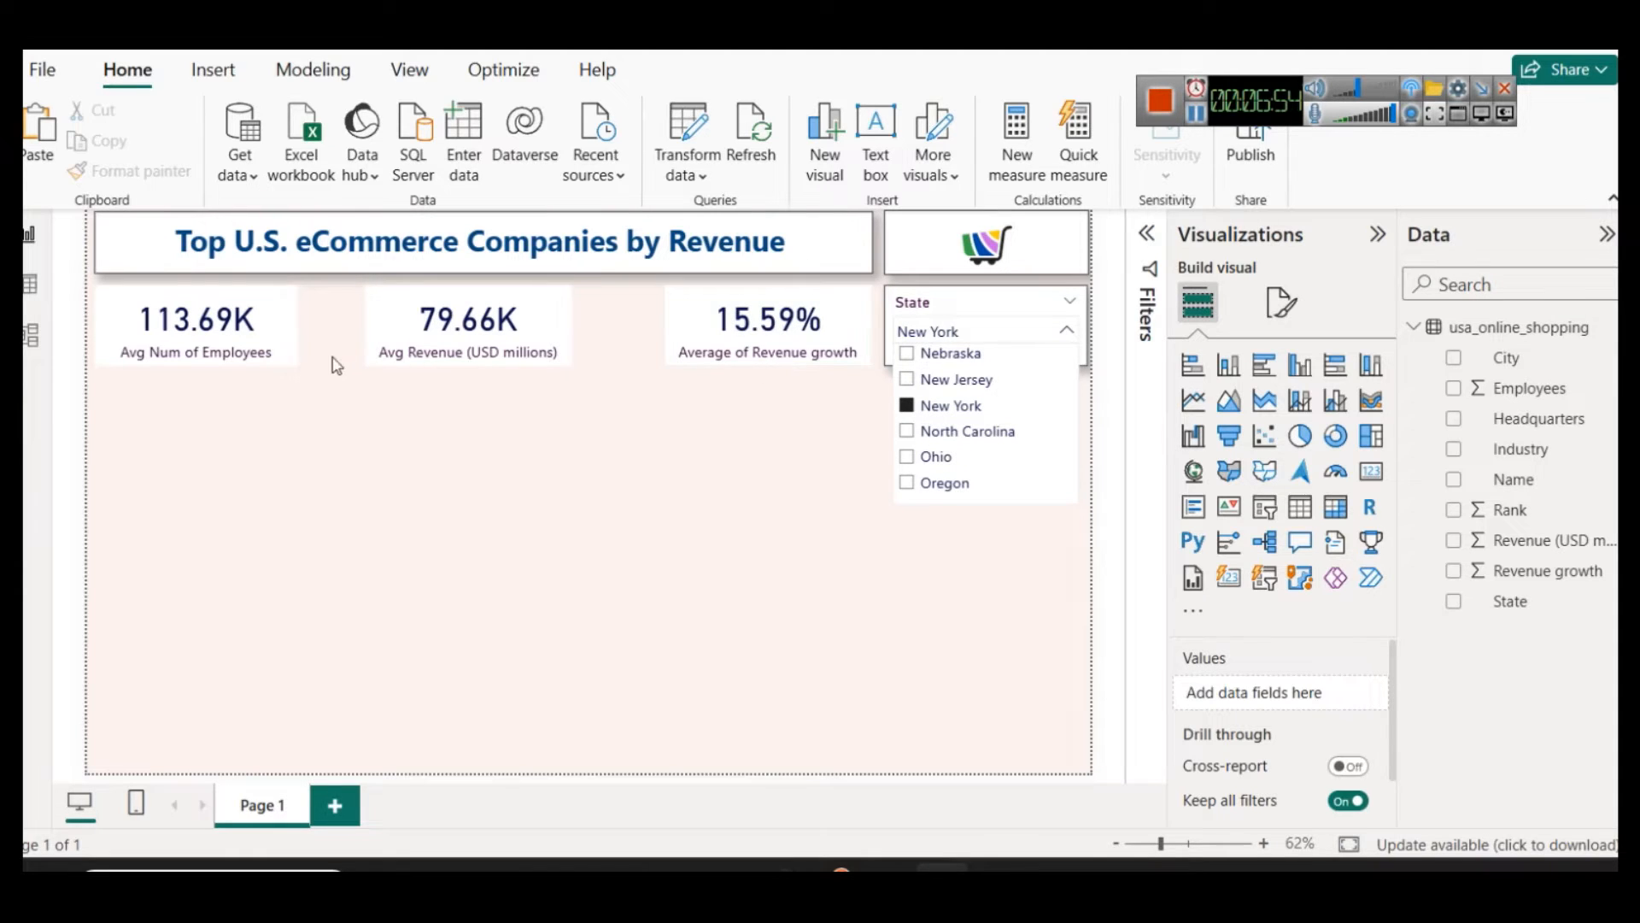
scroll(991, 436, "up", 5)
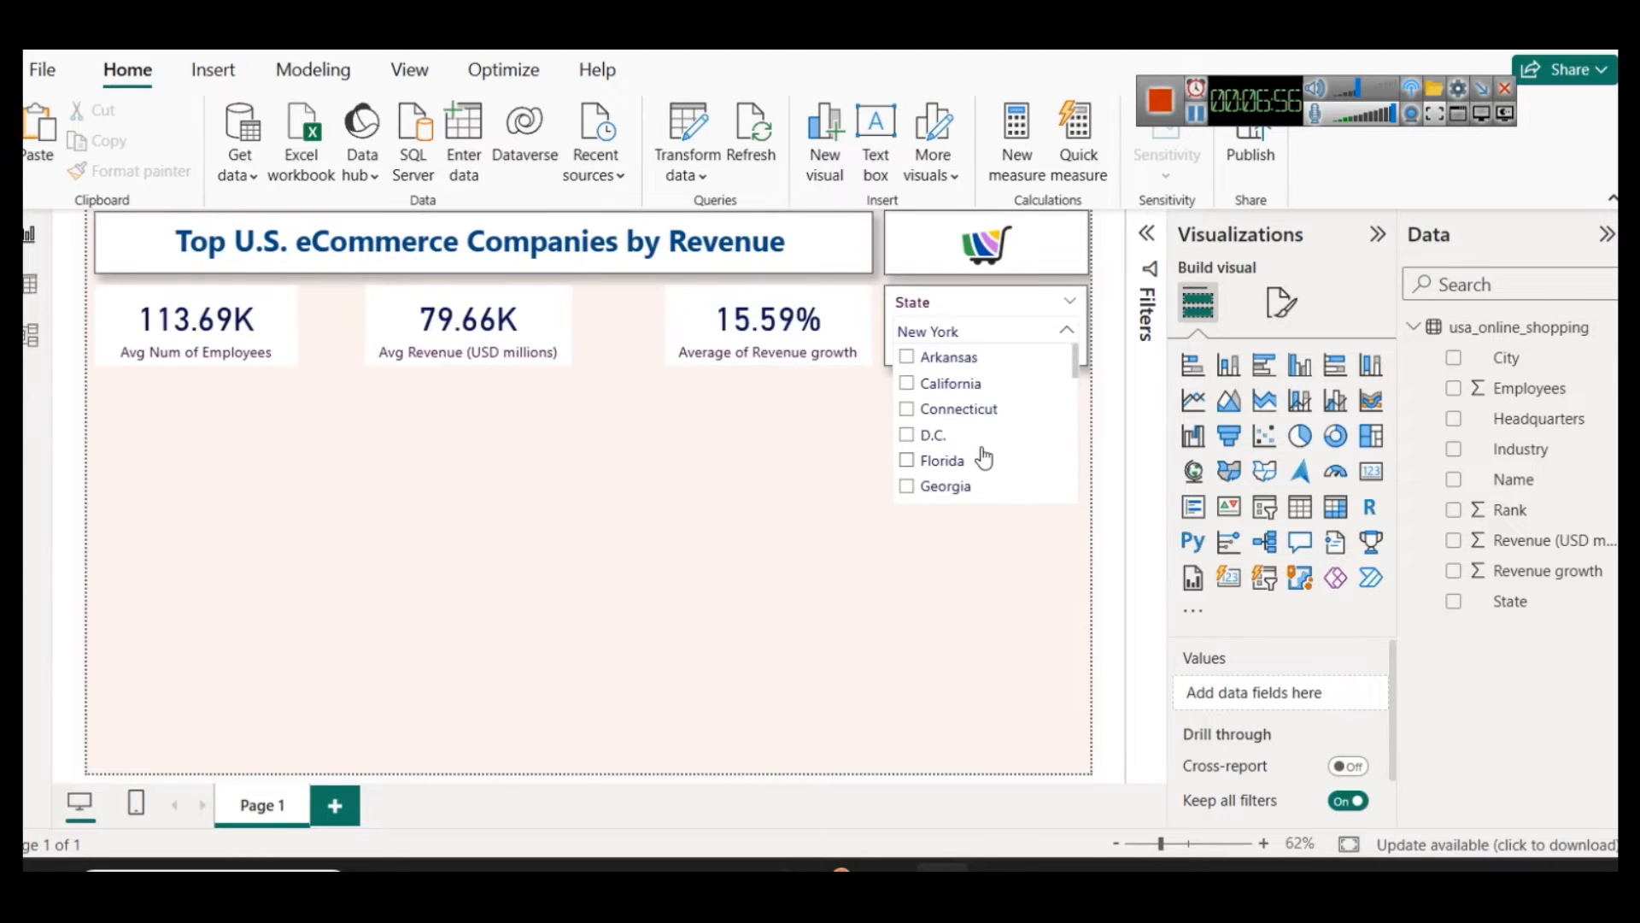
left_click(948, 384)
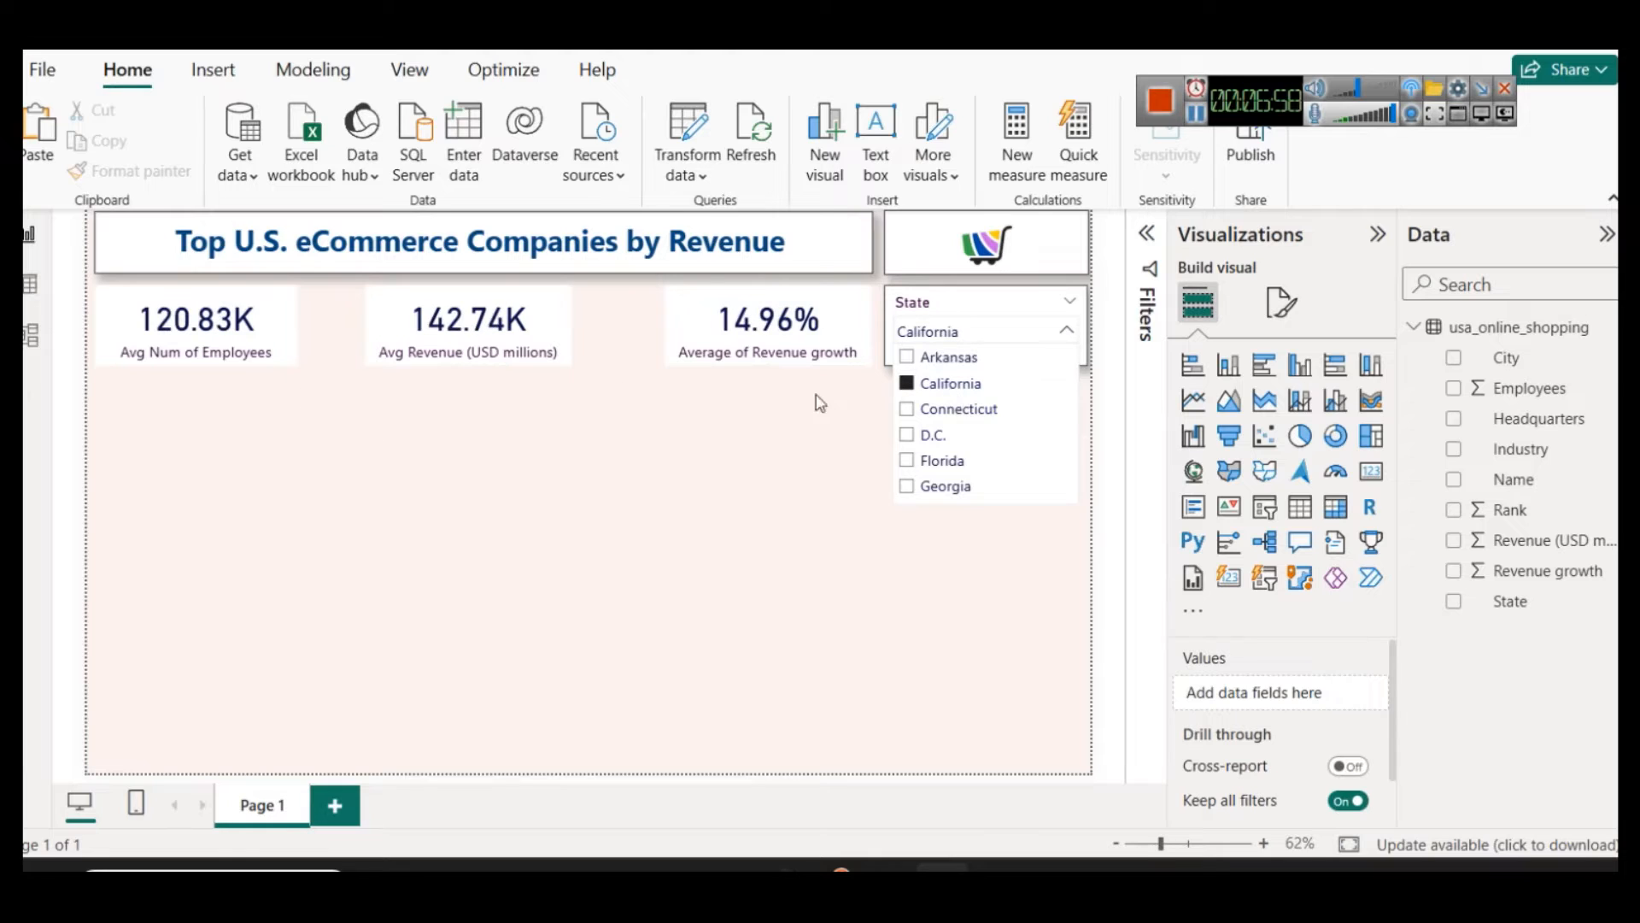
left_click(934, 382)
left_click(827, 462)
Step: Duplicate the State slicer directly below the original and replace the copy's field with City
left_click(991, 306)
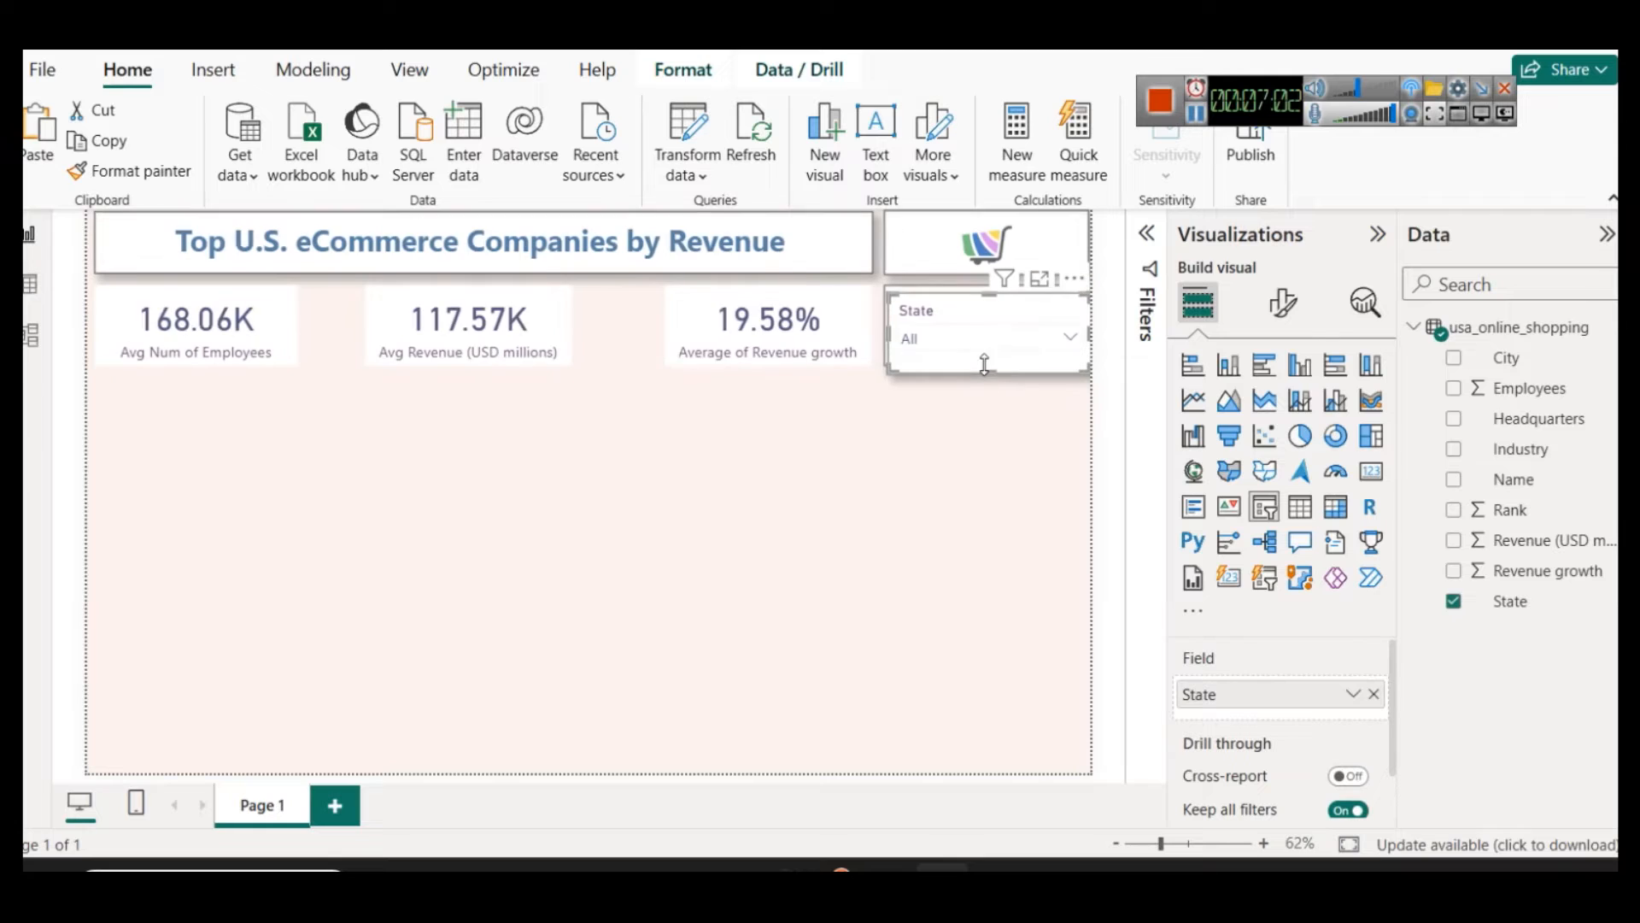
key("ctrl+c")
key("ctrl+v")
left_click(975, 404)
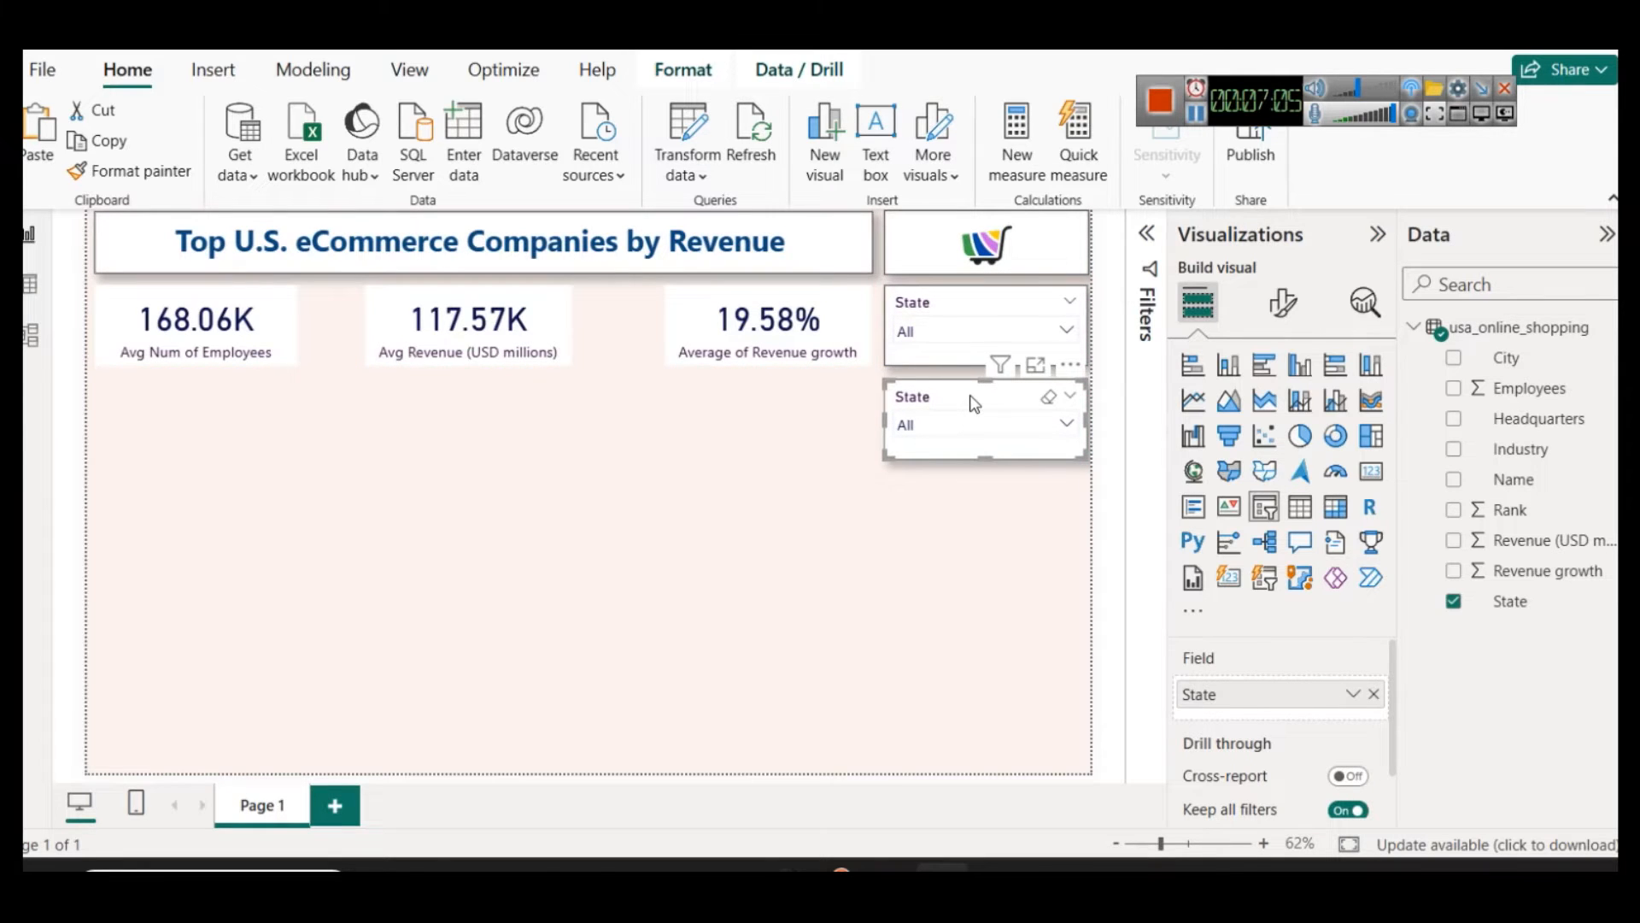
left_click(1373, 694)
left_click_drag(1506, 358, 1293, 709)
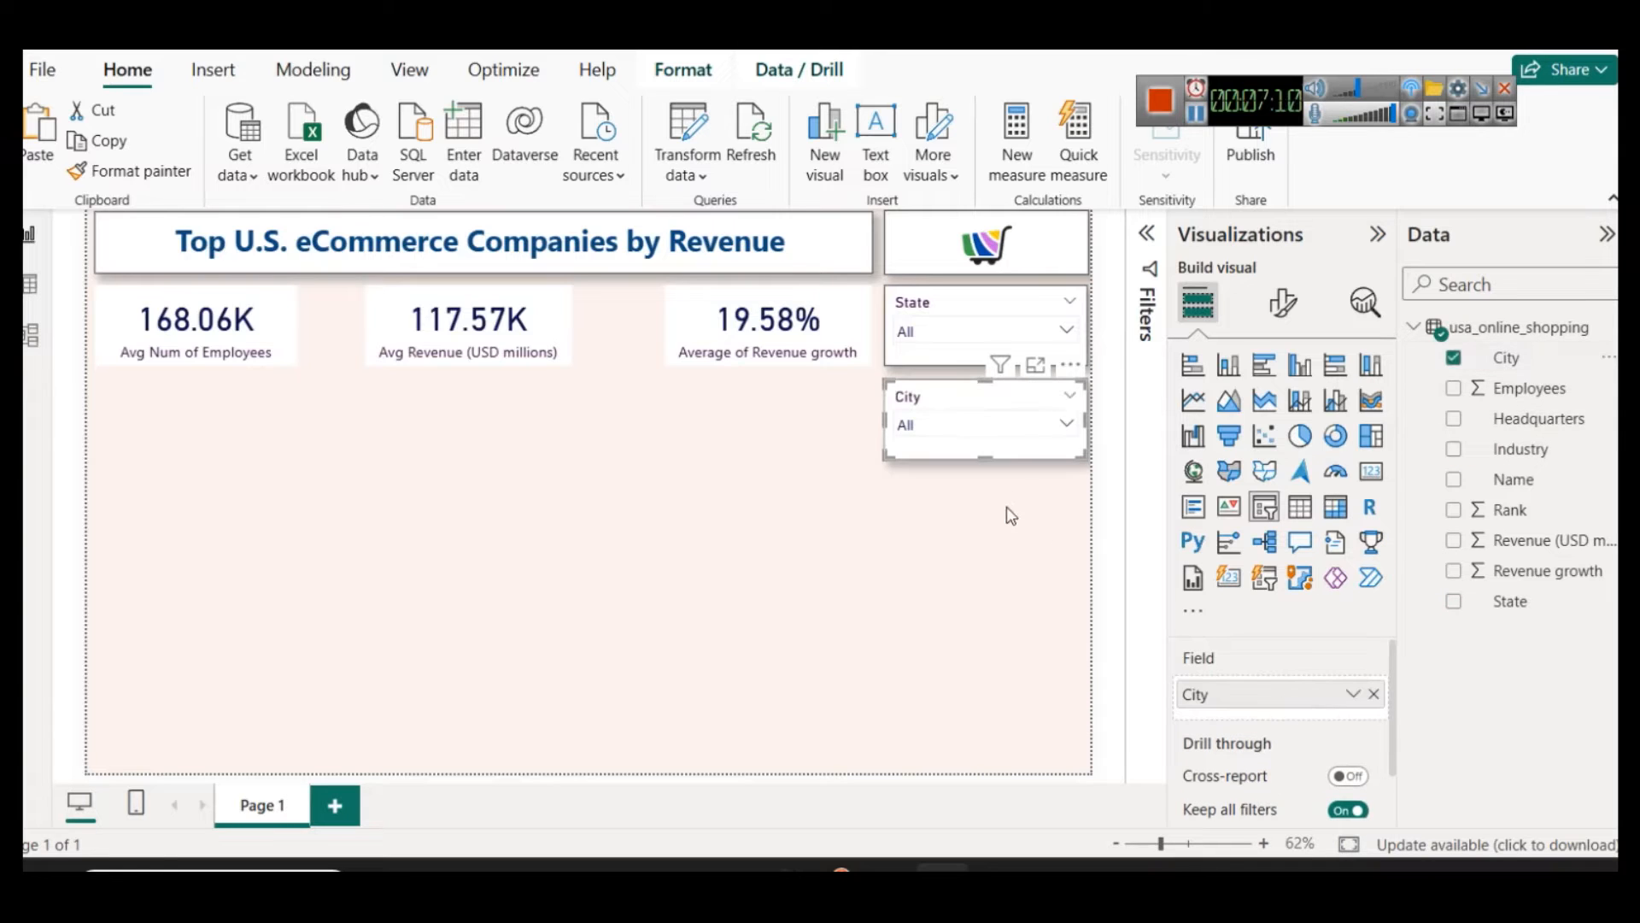
Step: Test the City slicer with Arlington County, Armonk, Atlanta and Austin in turn, and clear the selection
left_click(969, 423)
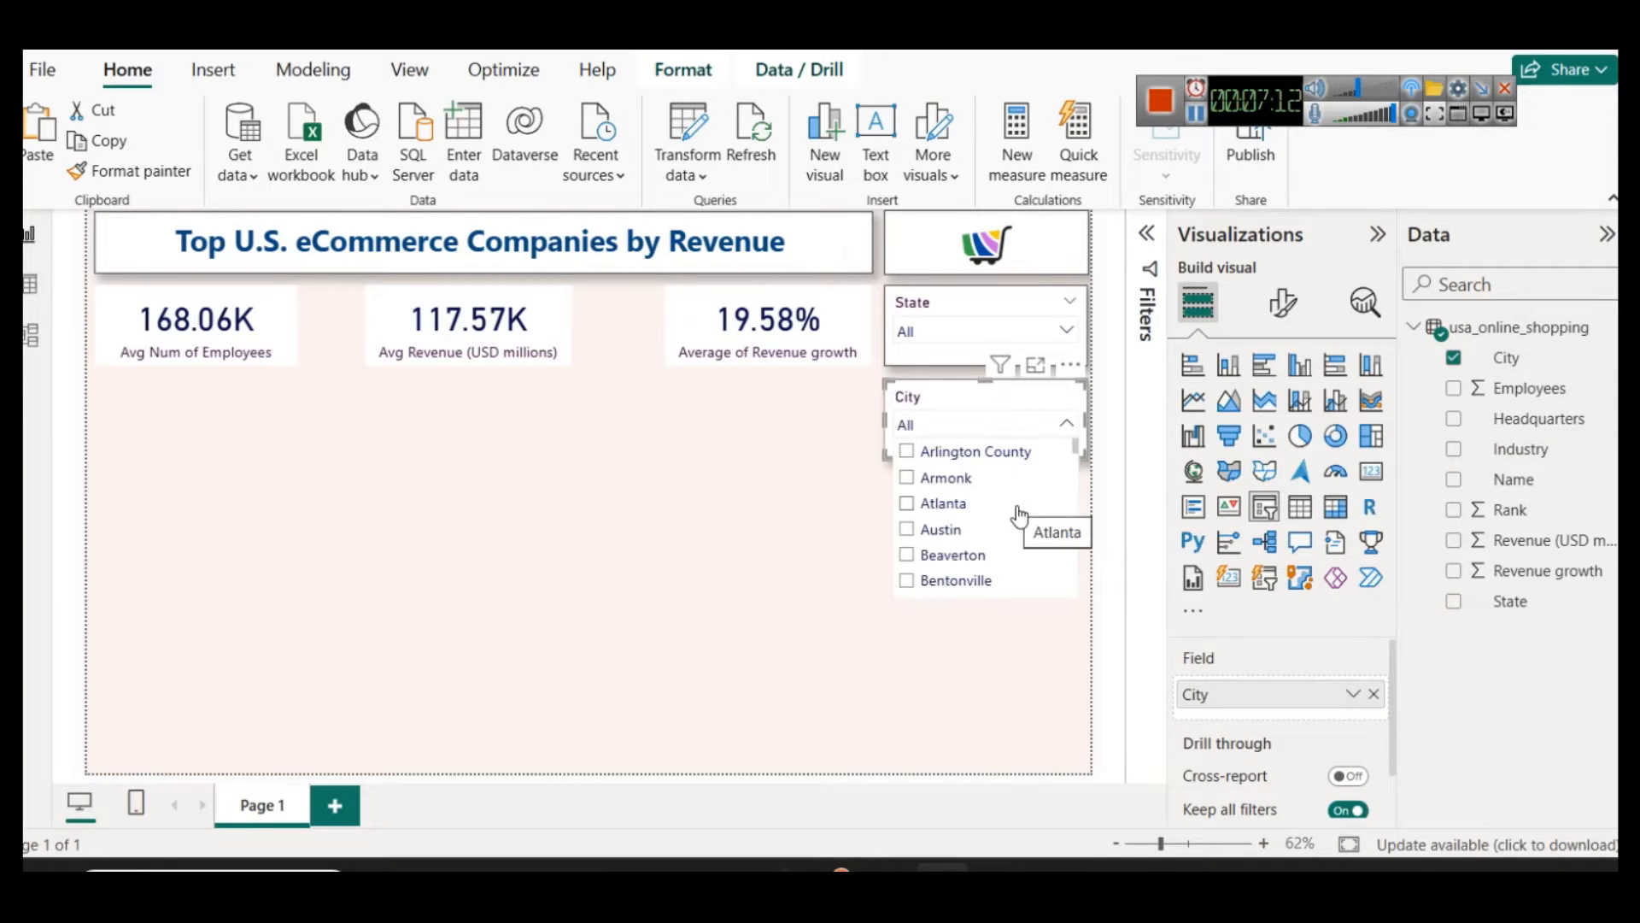
left_click(974, 453)
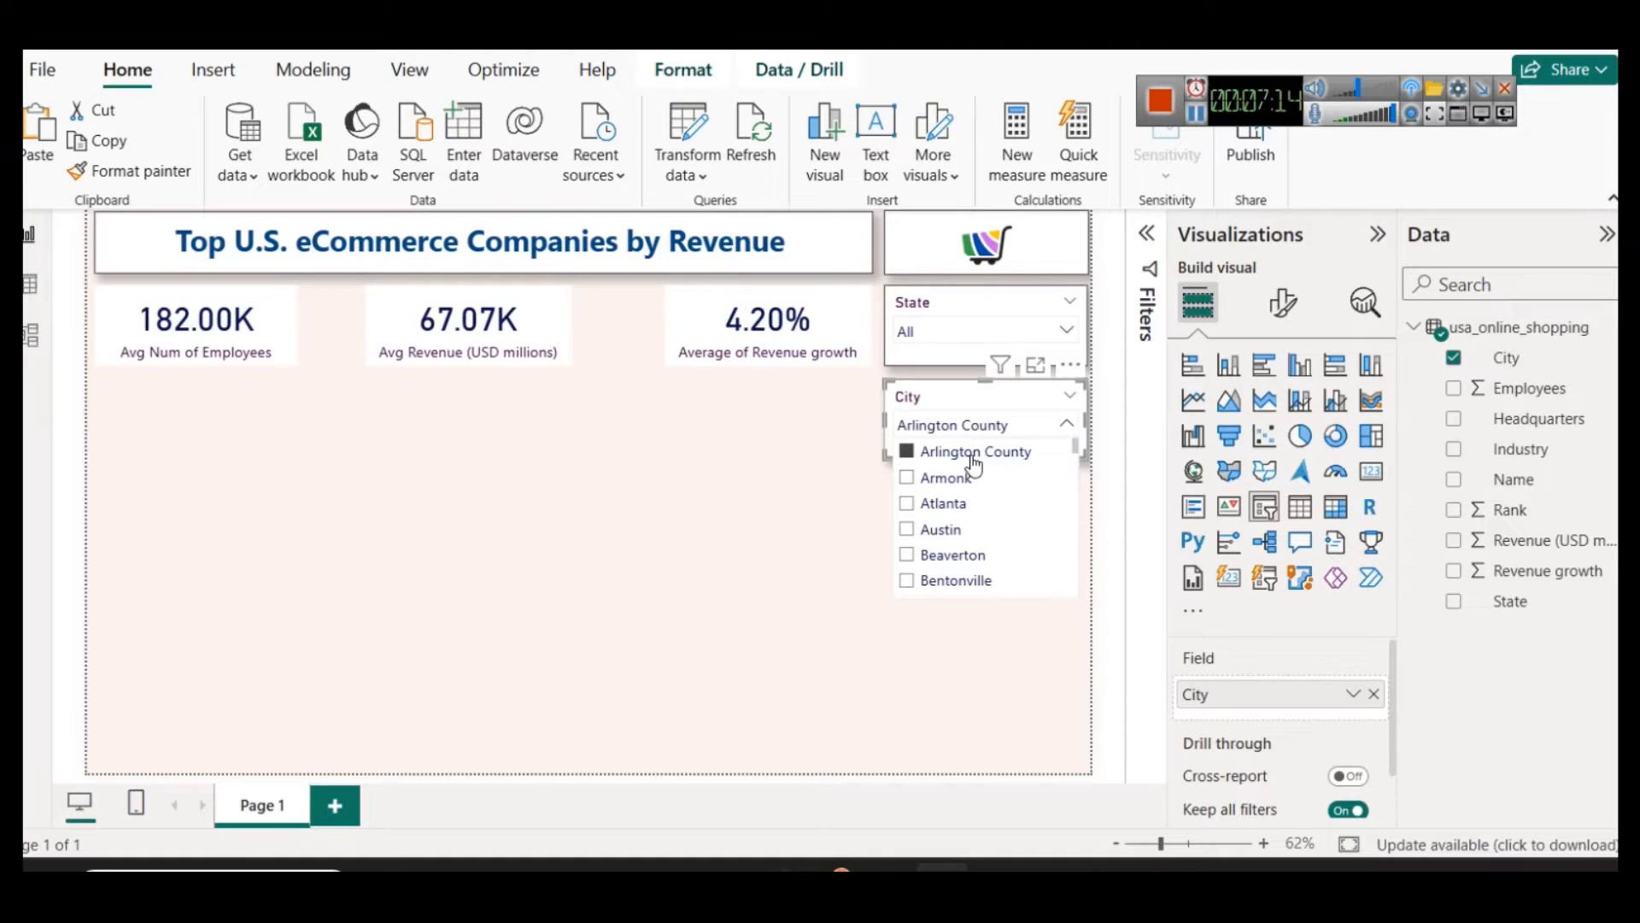
left_click(945, 476)
left_click(944, 506)
left_click(957, 538)
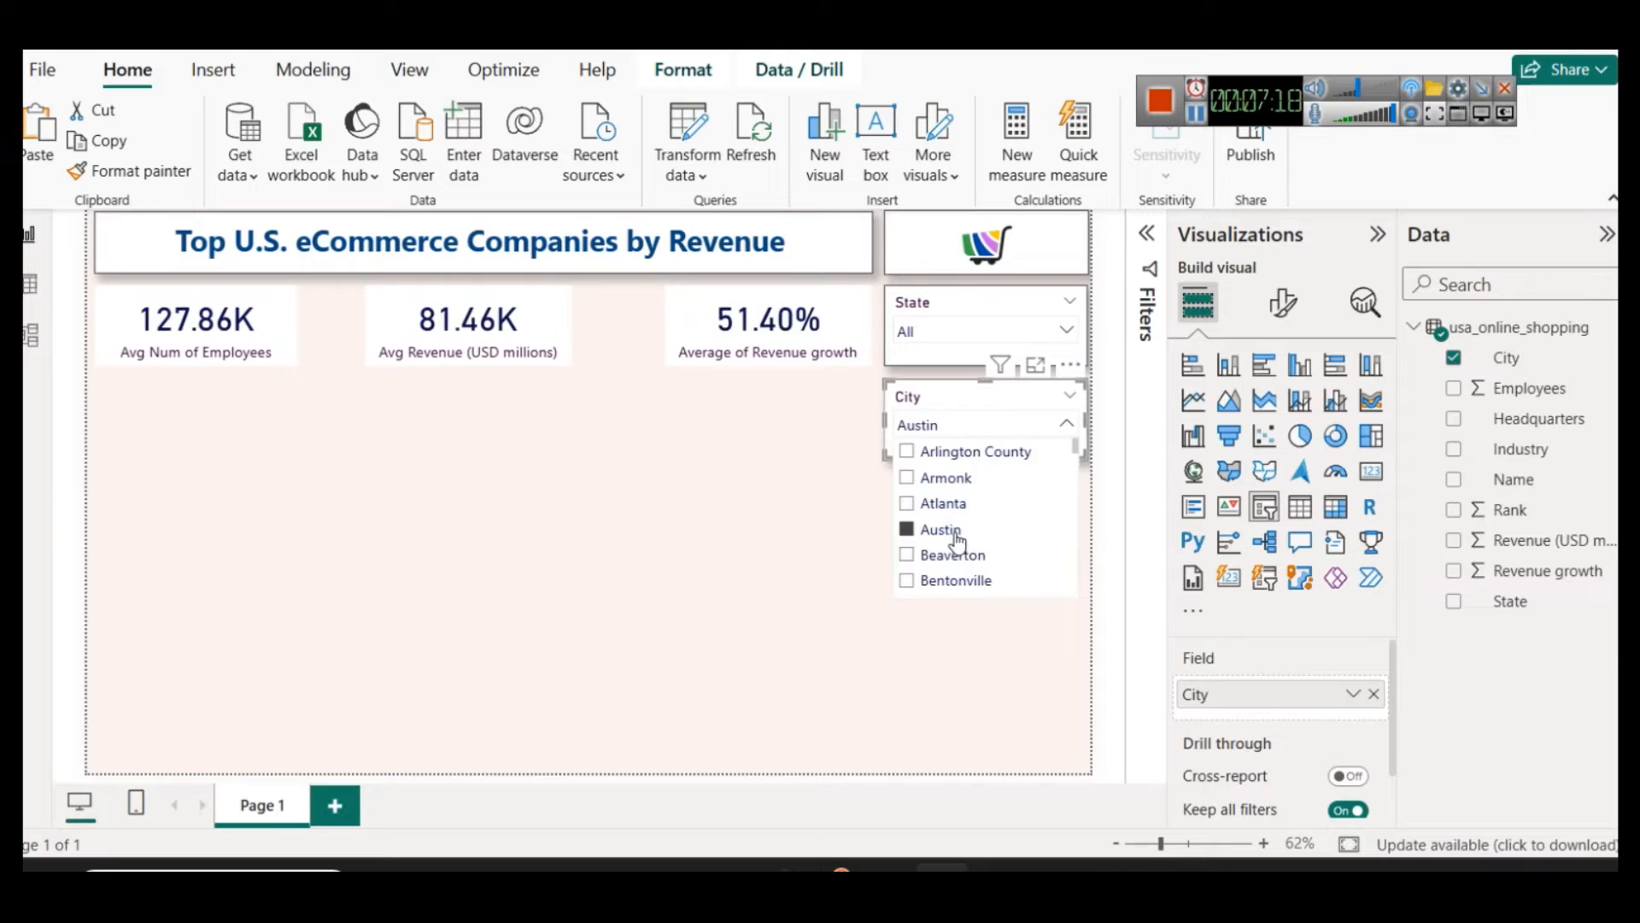
left_click(956, 534)
left_click(880, 534)
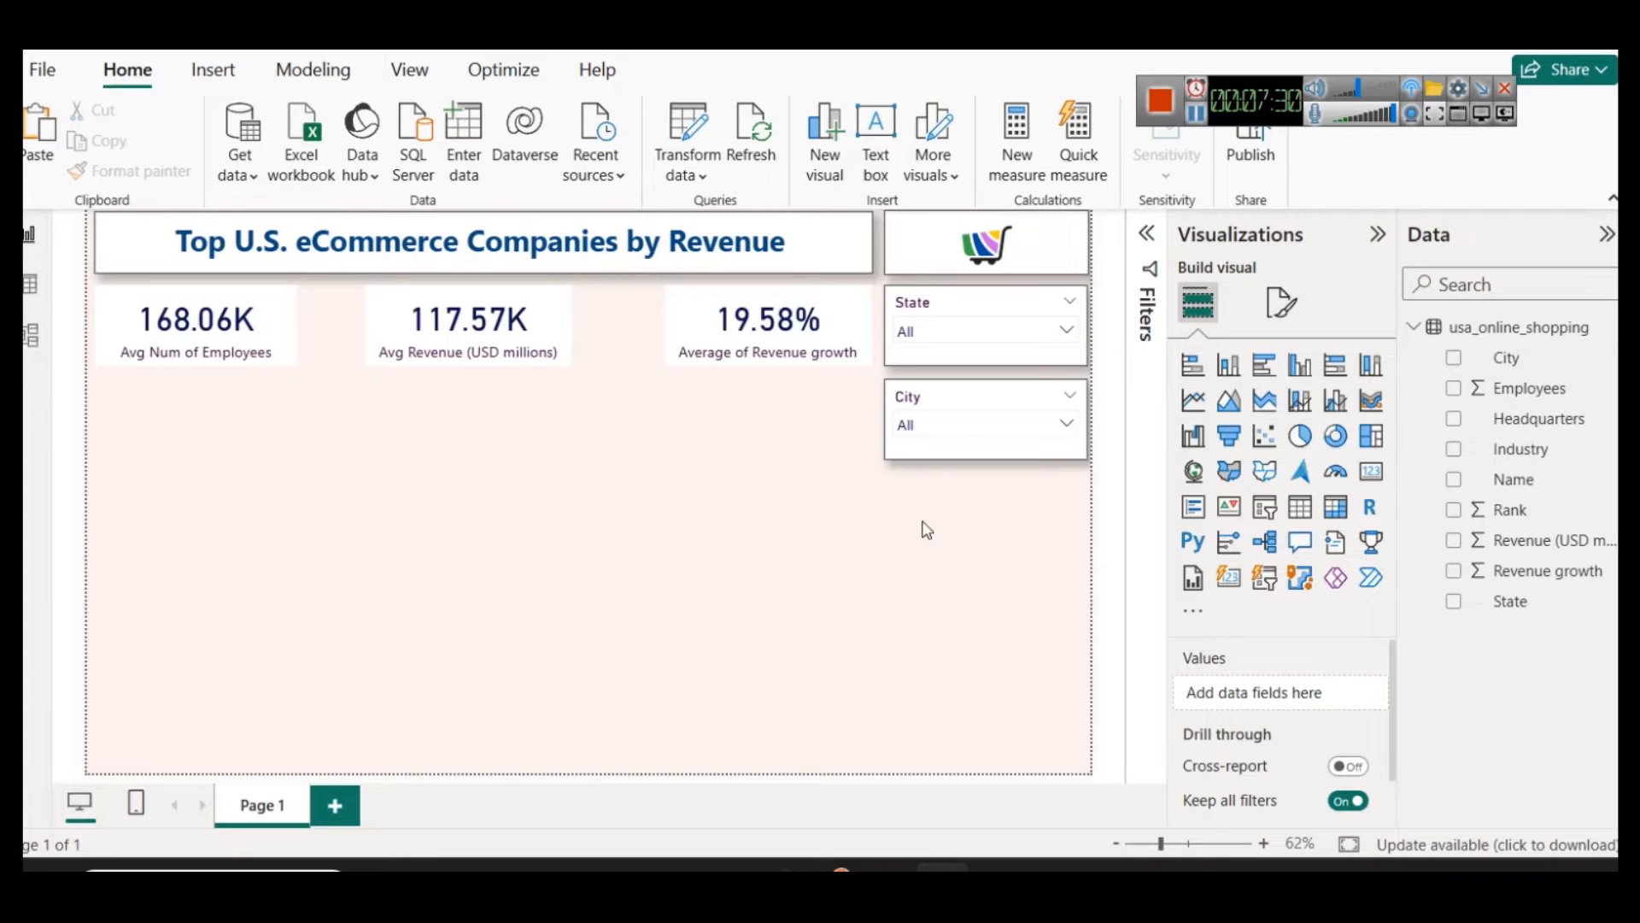
Step: Move the average revenue card slightly so it is centred under the report title, midway between the other two cards
left_click_drag(505, 329, 521, 329)
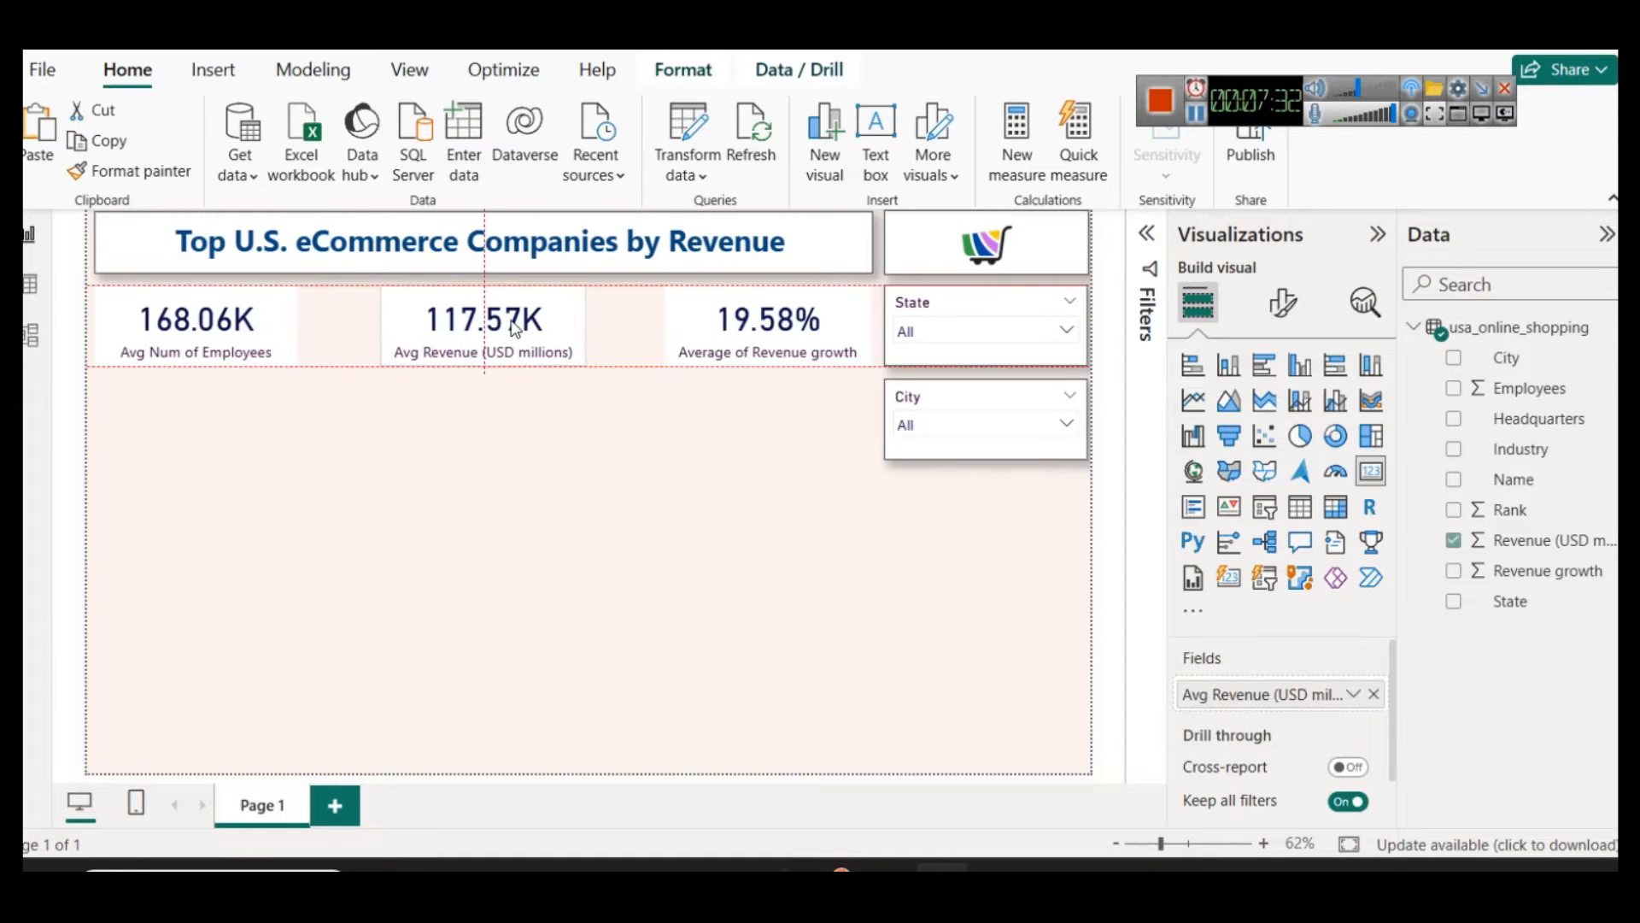
left_click(539, 513)
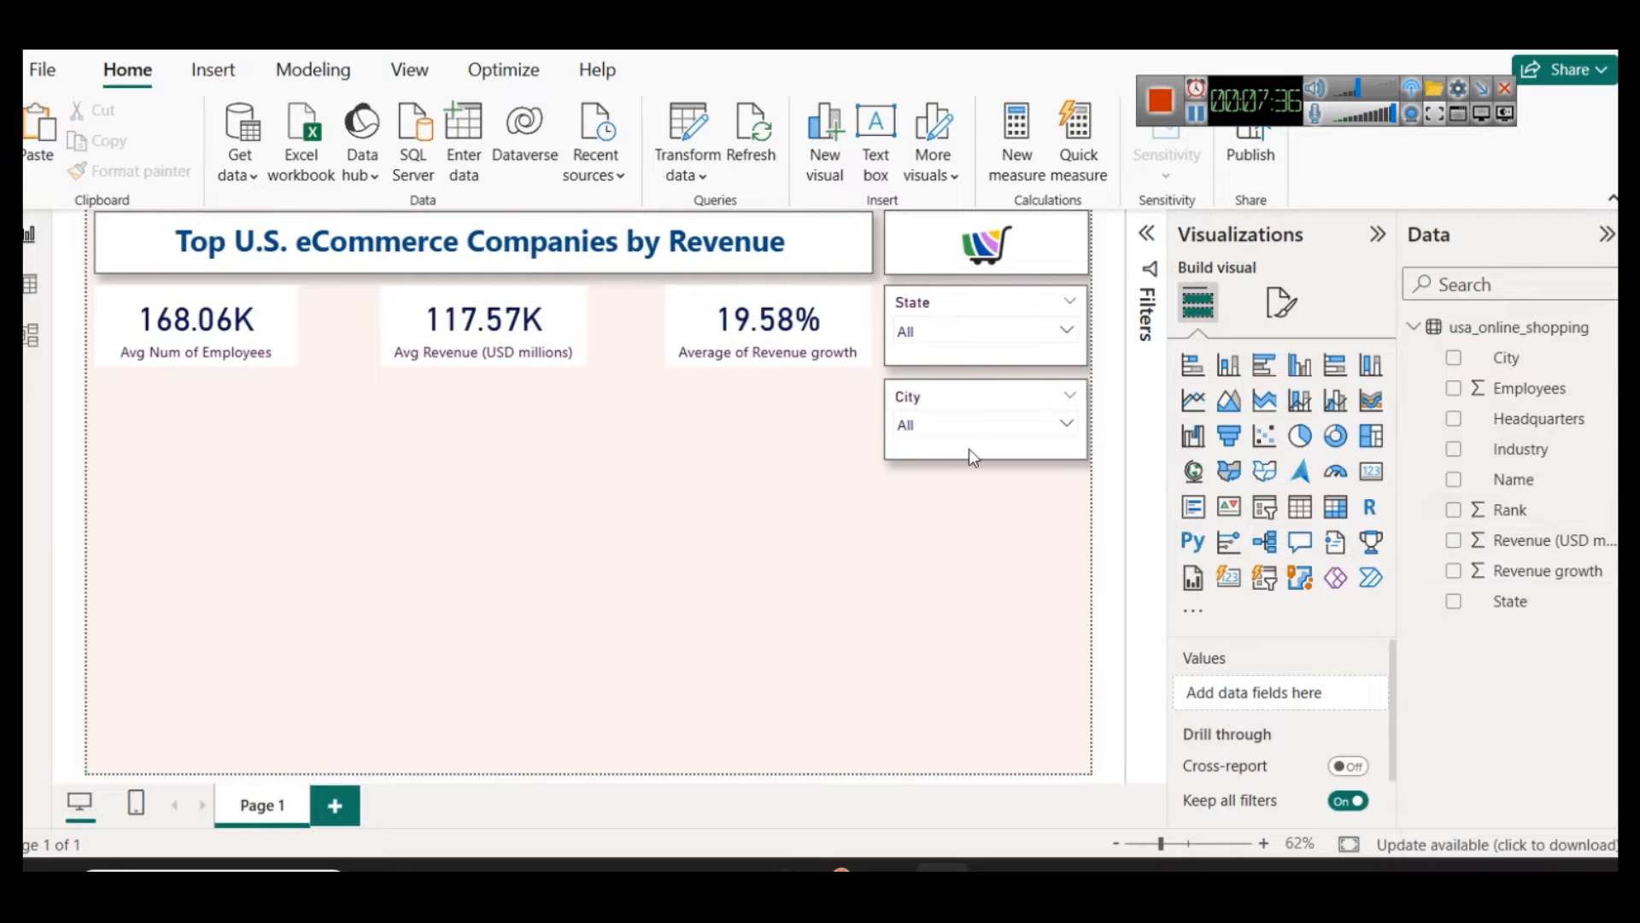
left_click(939, 398)
key("Delete")
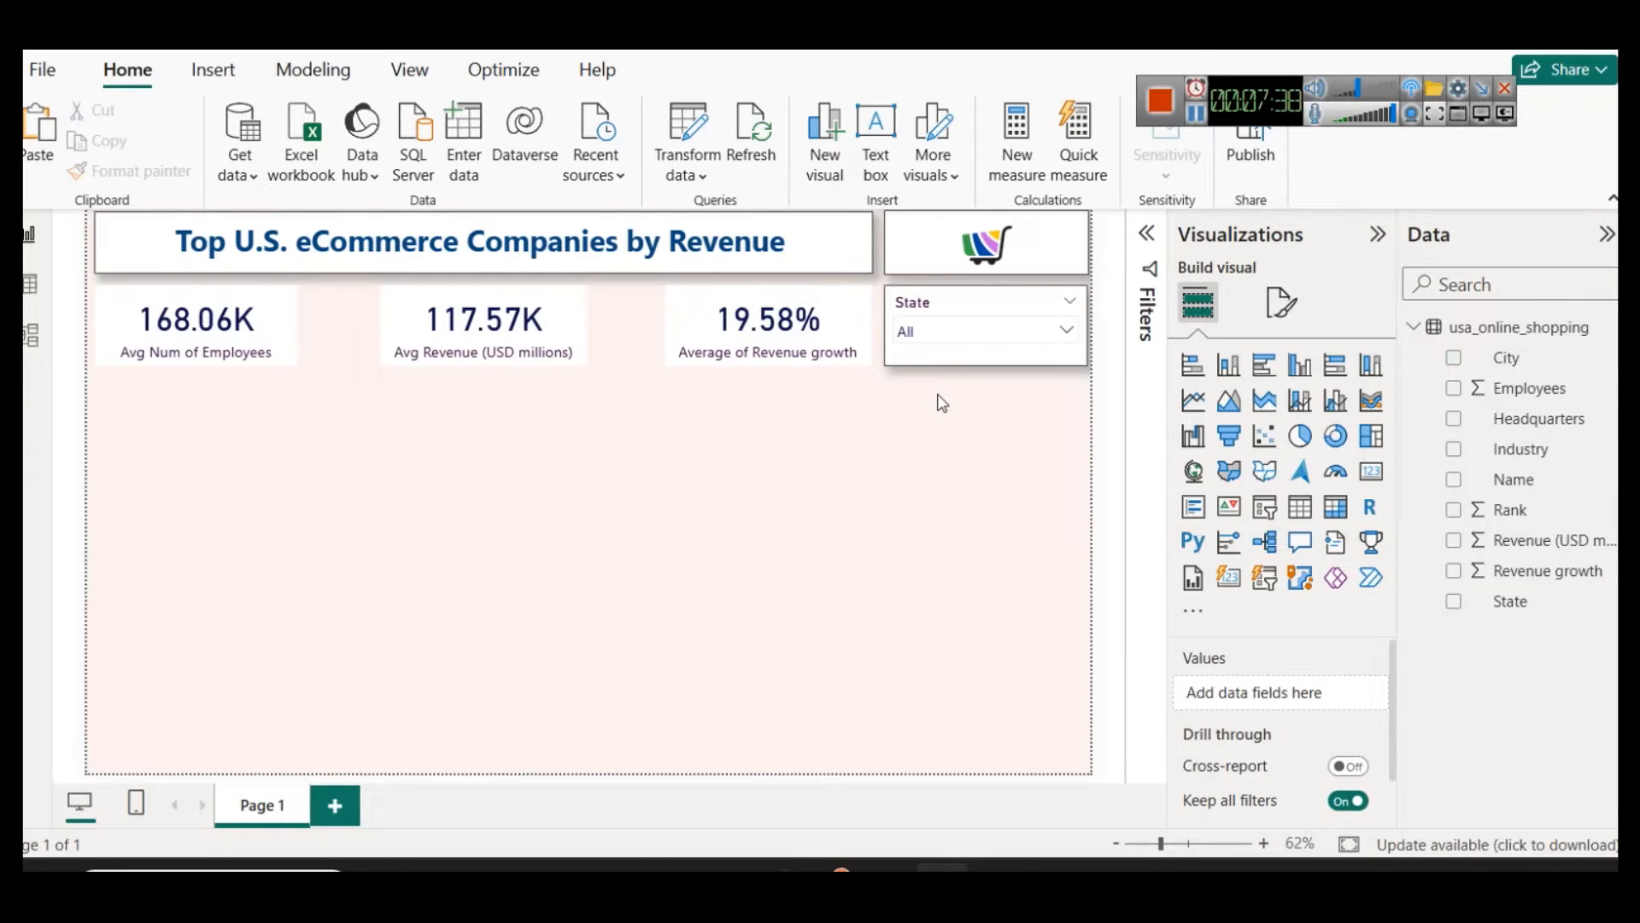
key("ctrl+z")
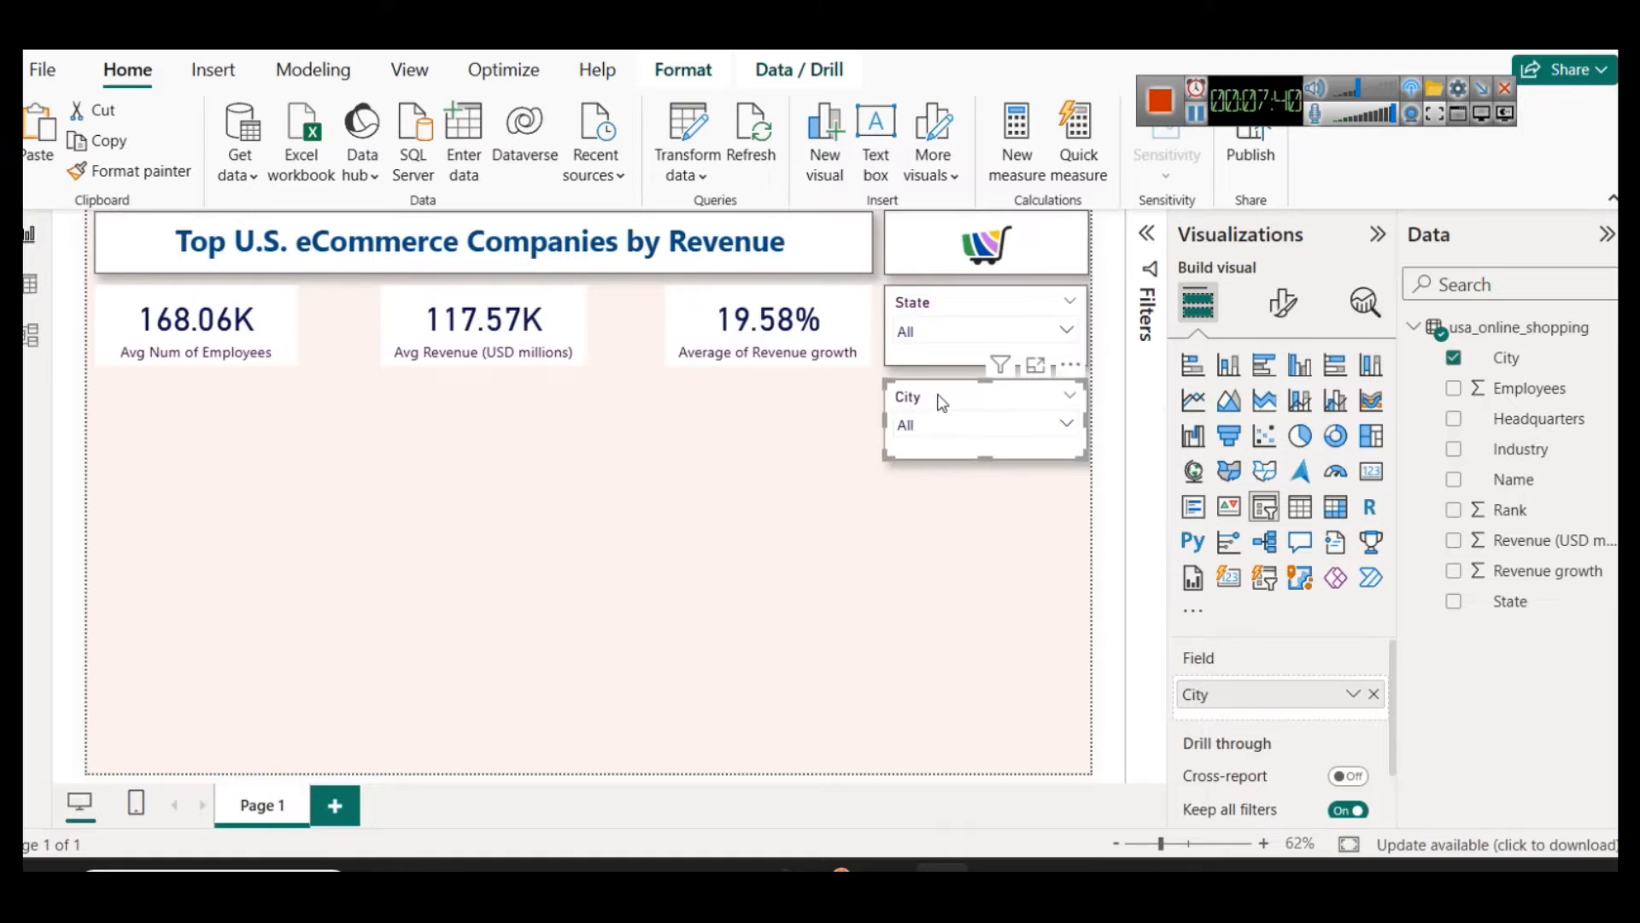
Step: Duplicate the City slicer directly below the original and replace the copy's field with Name
key("ctrl+c")
key("ctrl+v")
left_click_drag(937, 414, 931, 487)
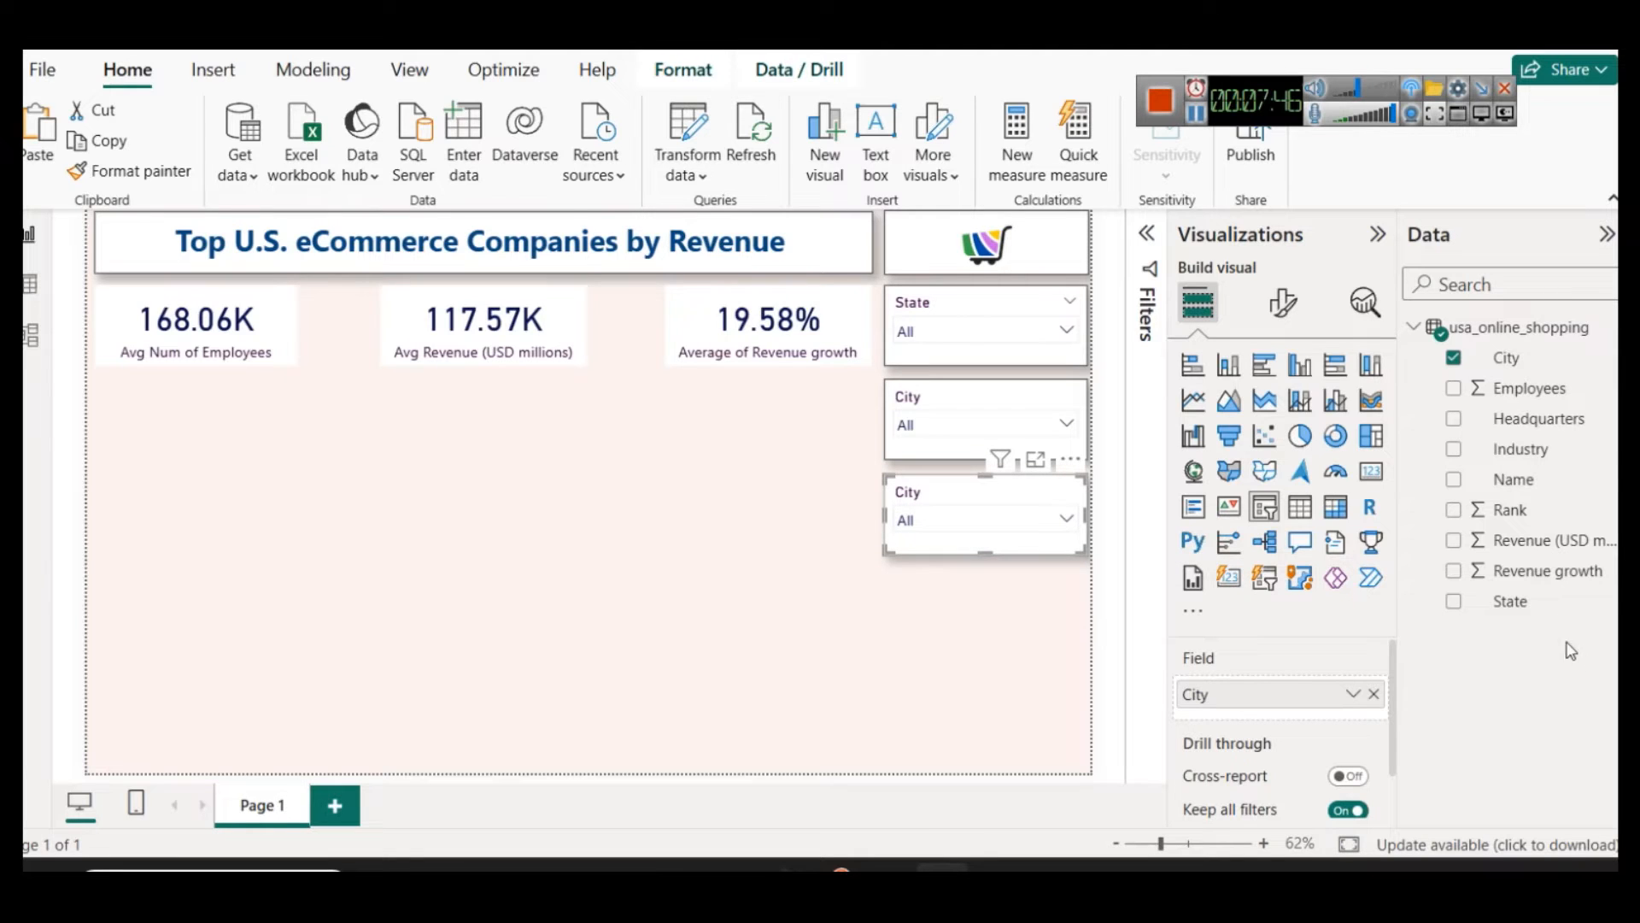
left_click(1376, 692)
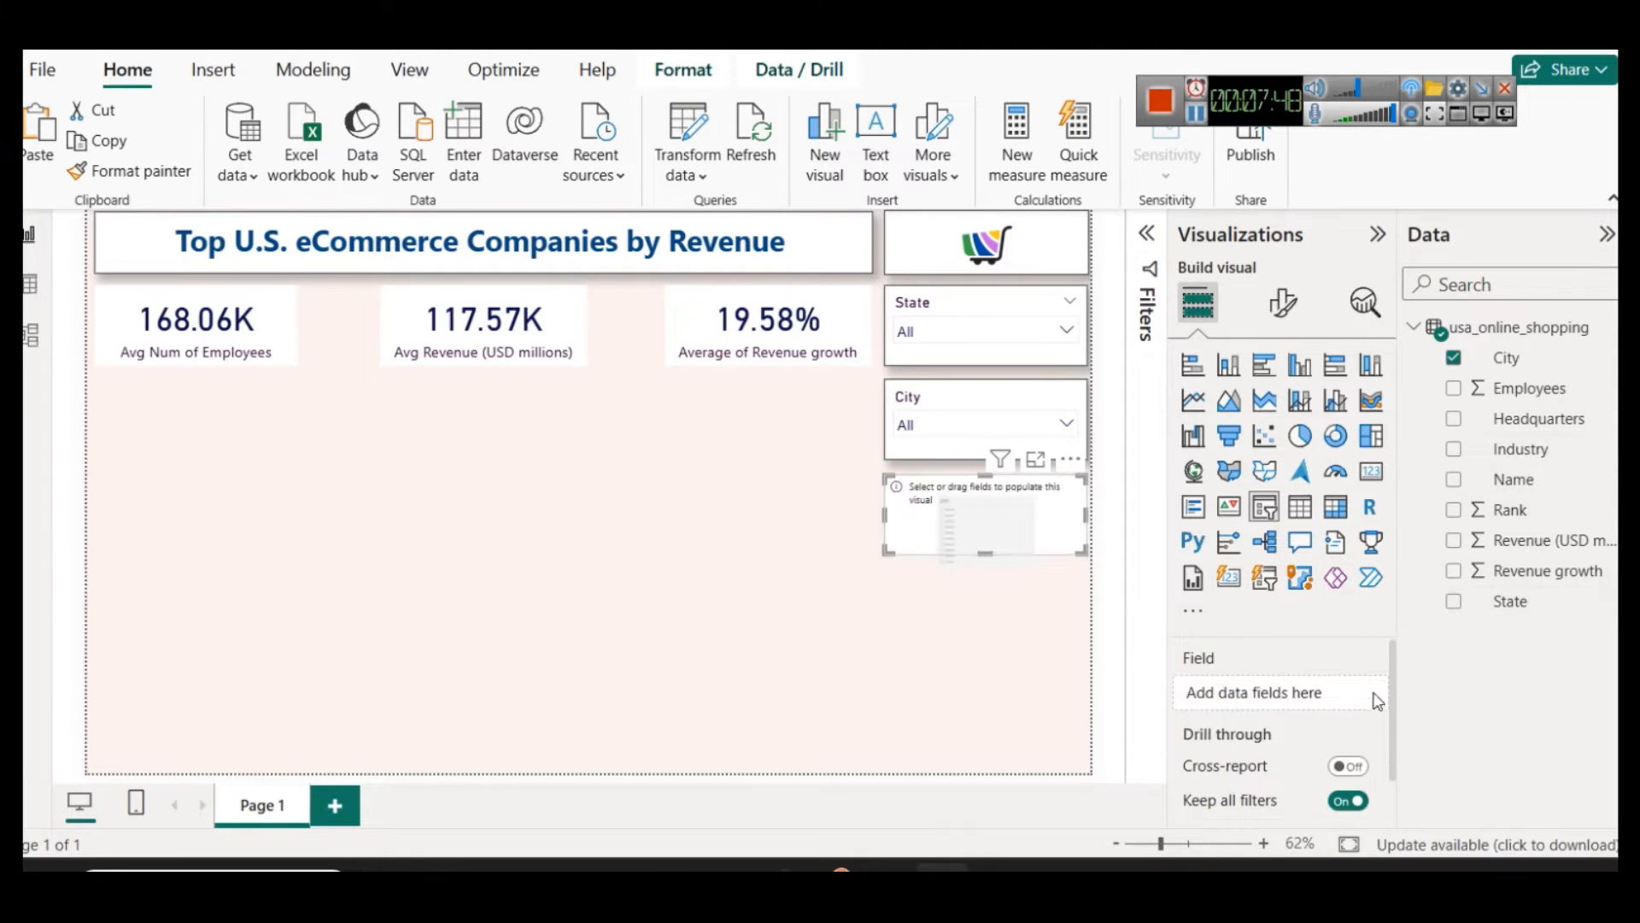
left_click_drag(1542, 479, 1337, 696)
Step: Test the Name slicer with Allstate, Alphabet, Amazon and American Airlines in turn, and clear the selection
left_click(988, 520)
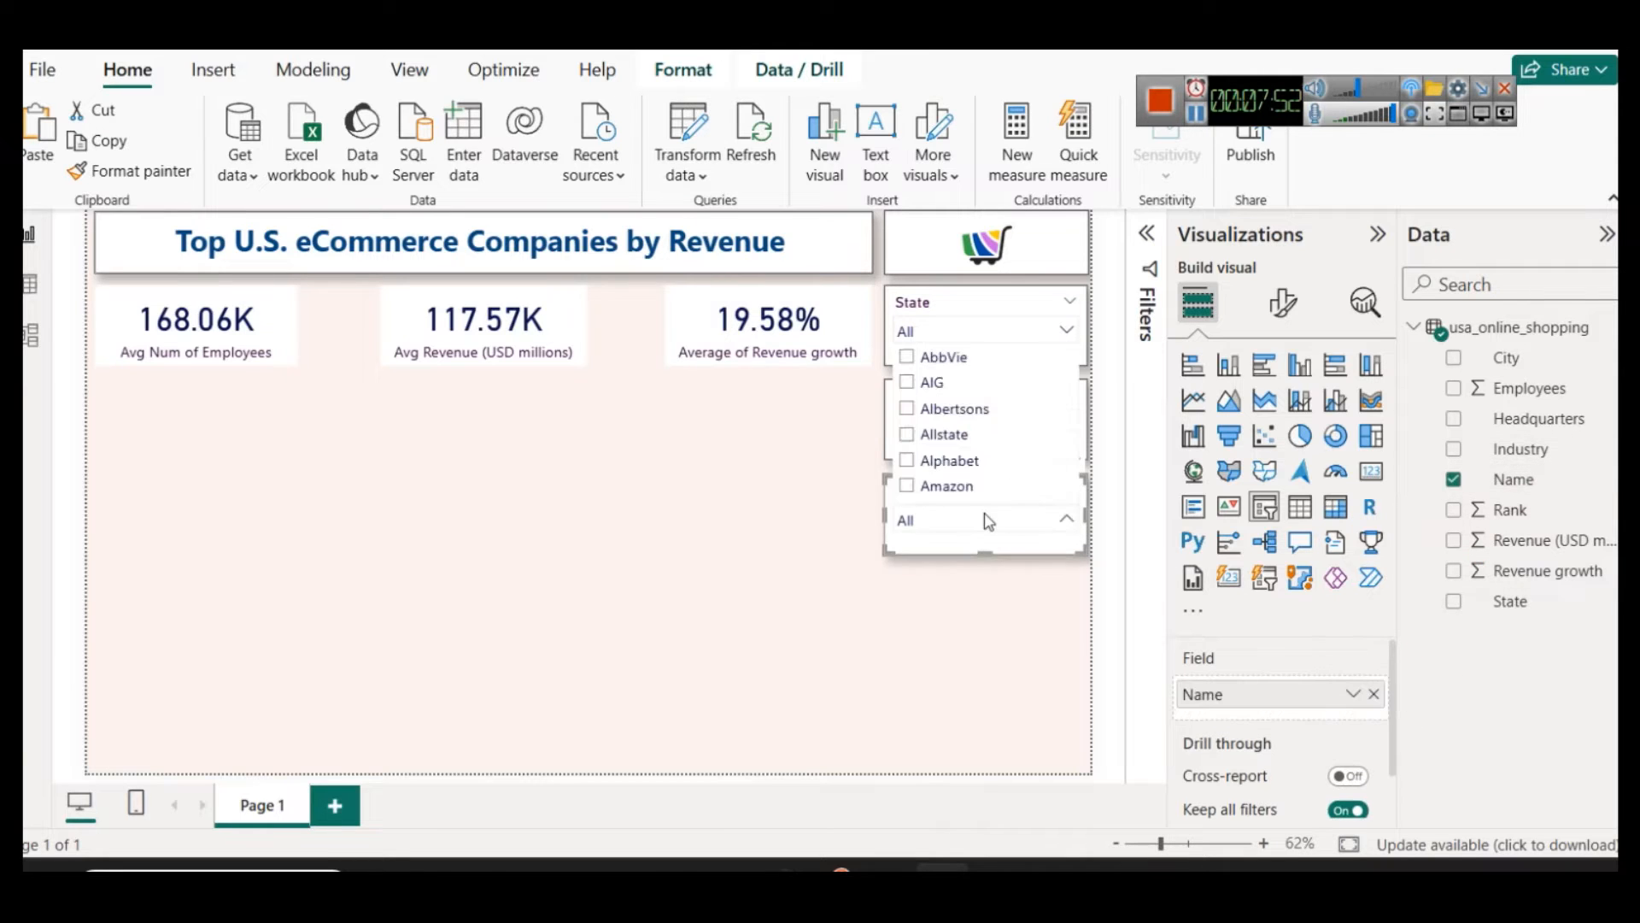
left_click(951, 440)
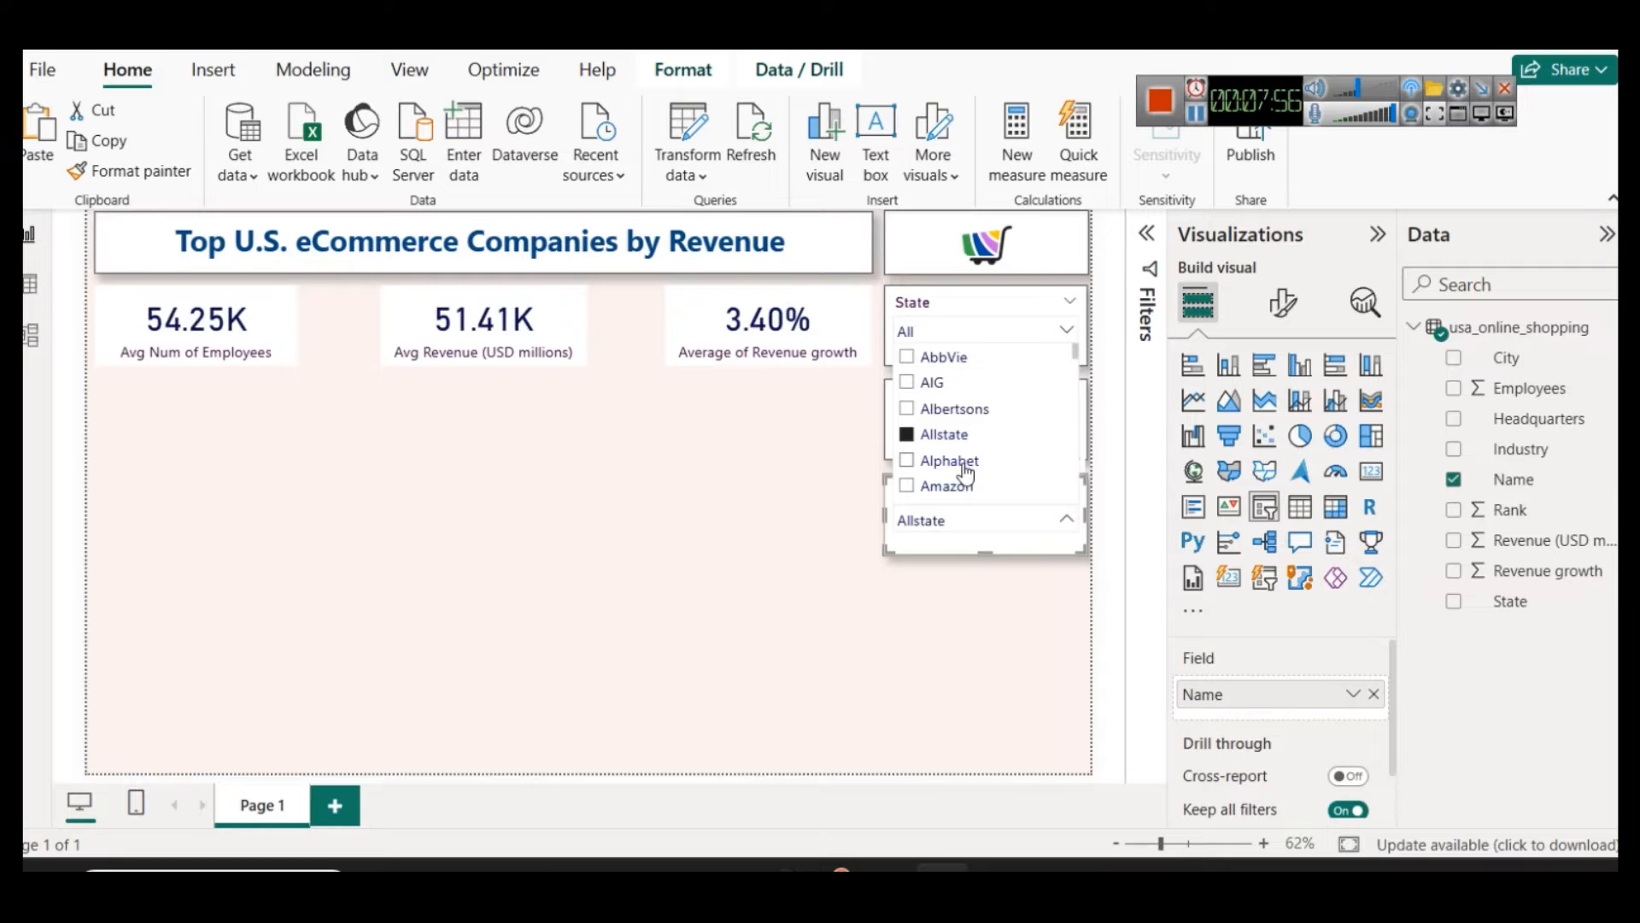
left_click(955, 464)
left_click(948, 487)
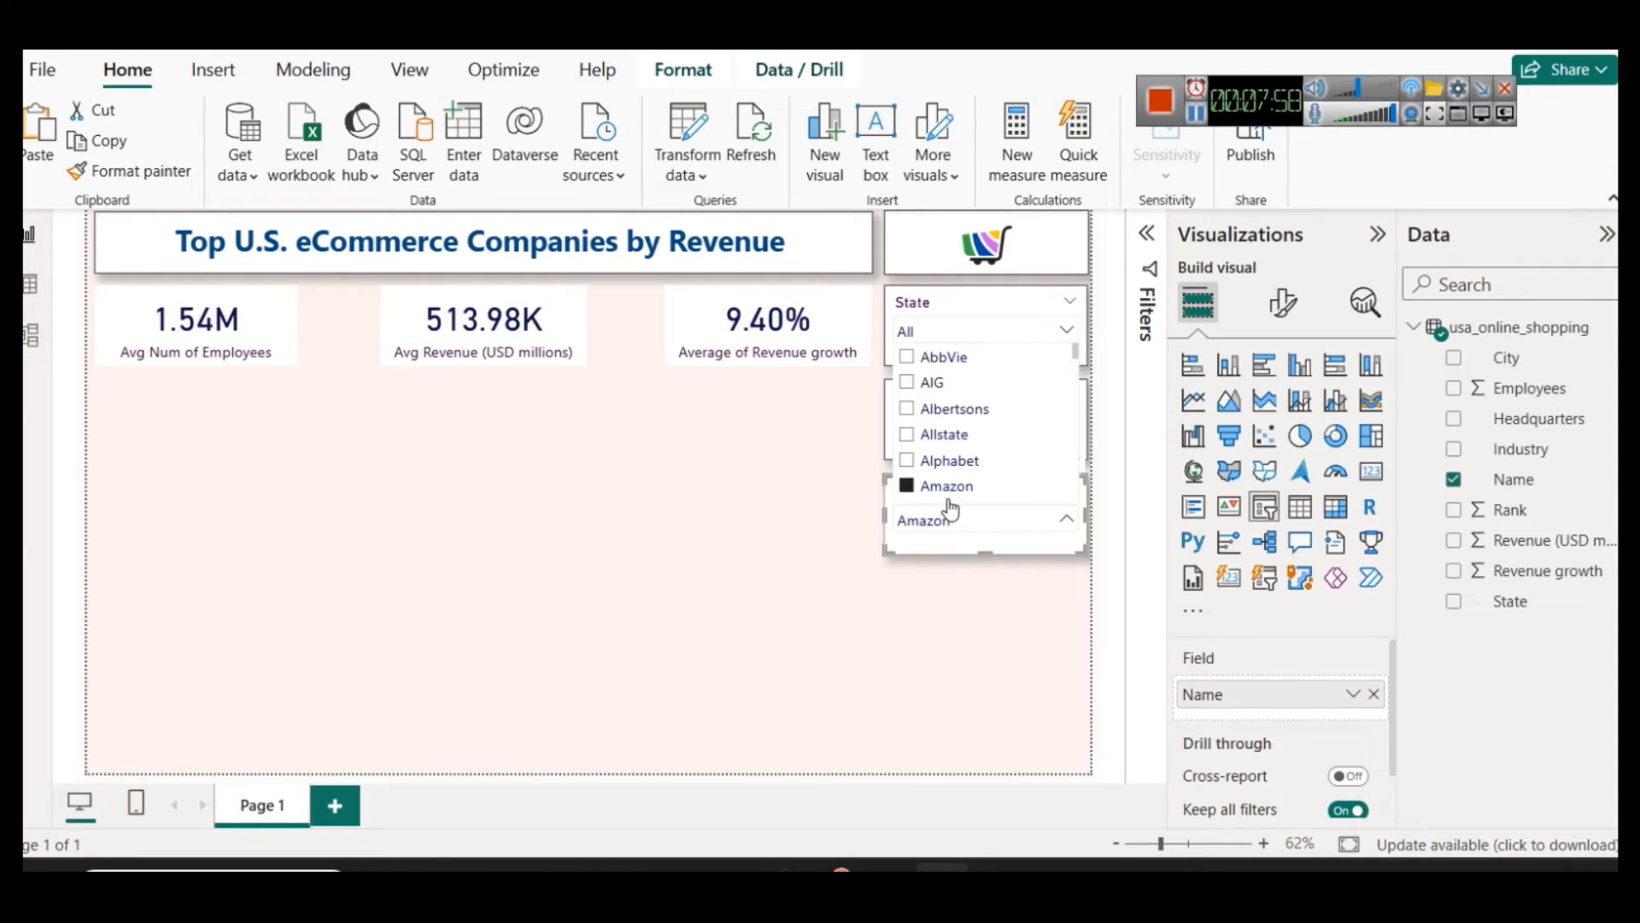
scroll(966, 453, "down", 1)
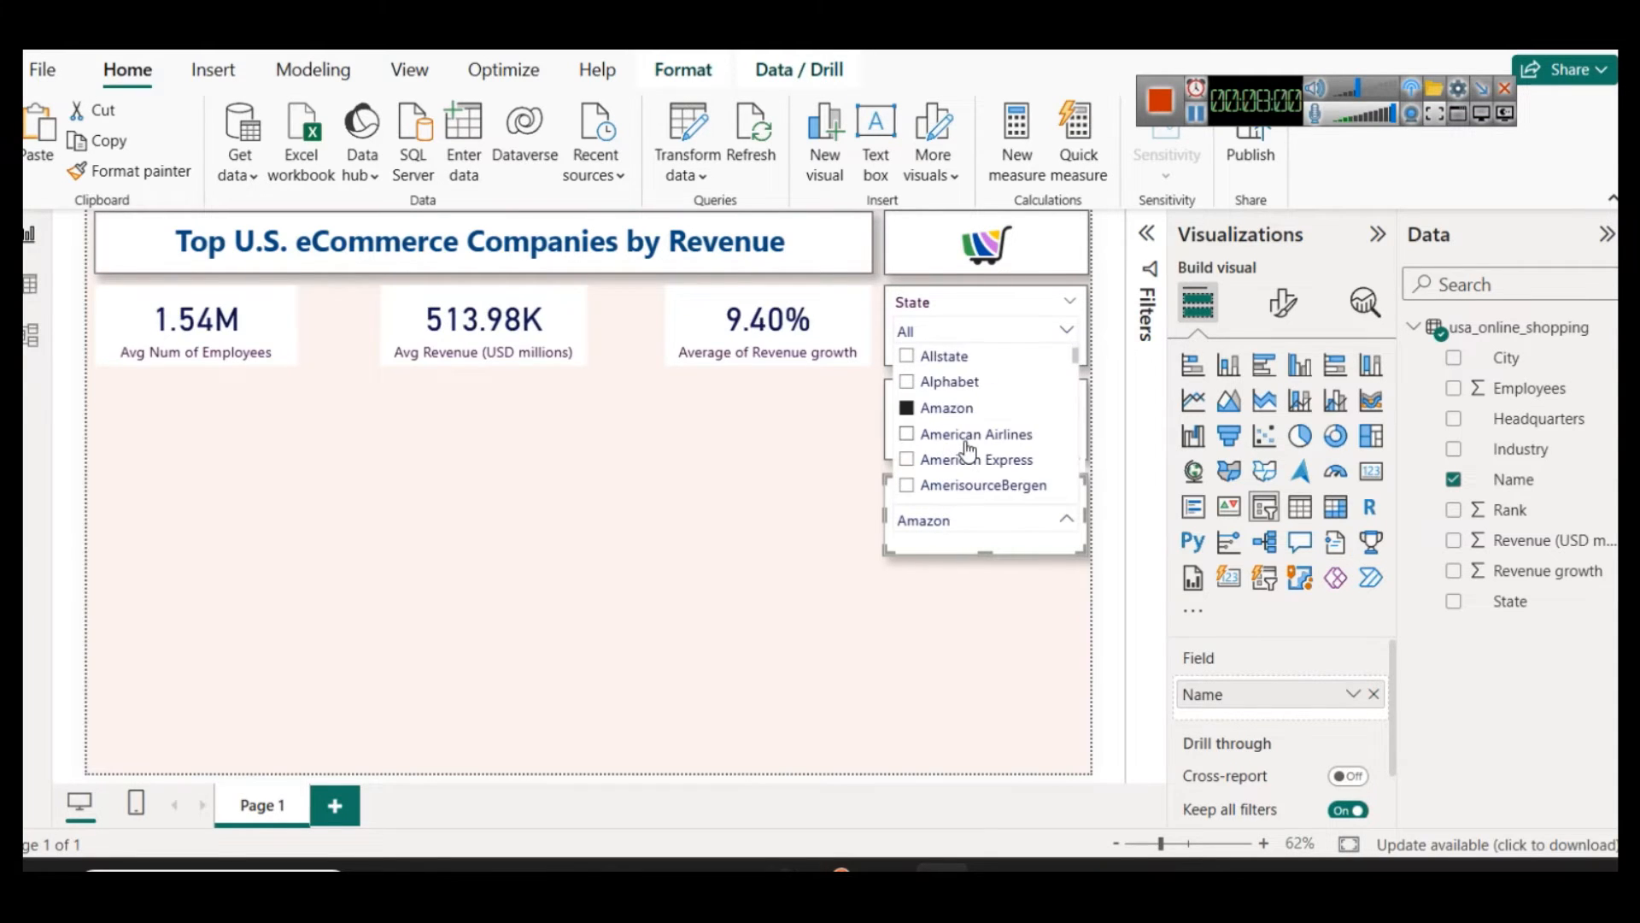
left_click(968, 443)
left_click(968, 442)
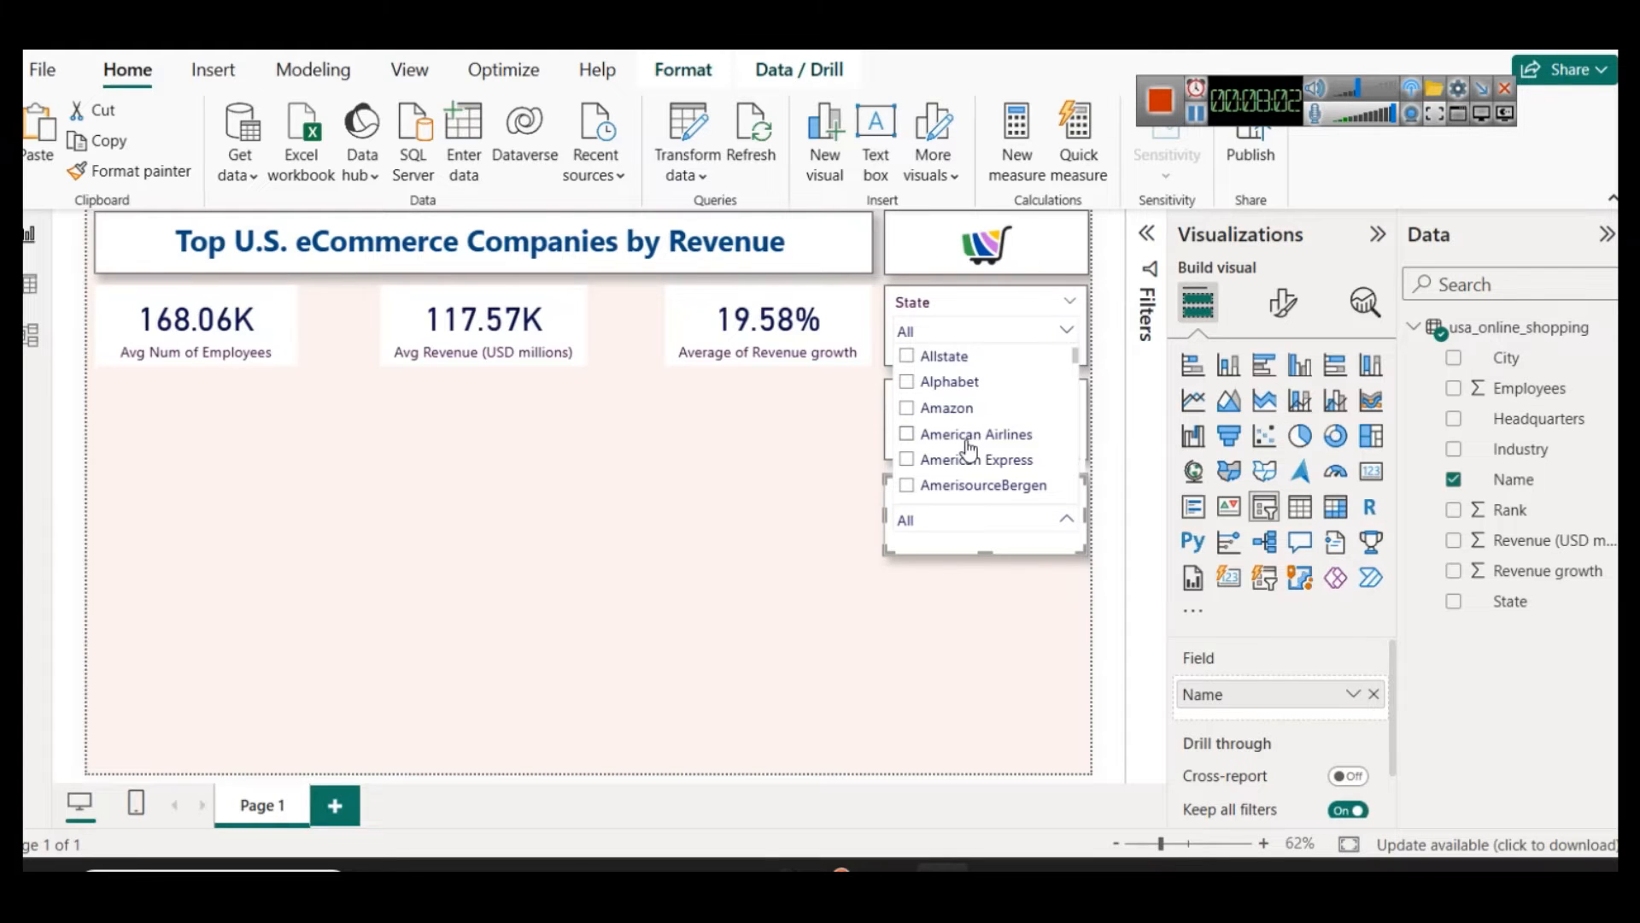
left_click(1012, 658)
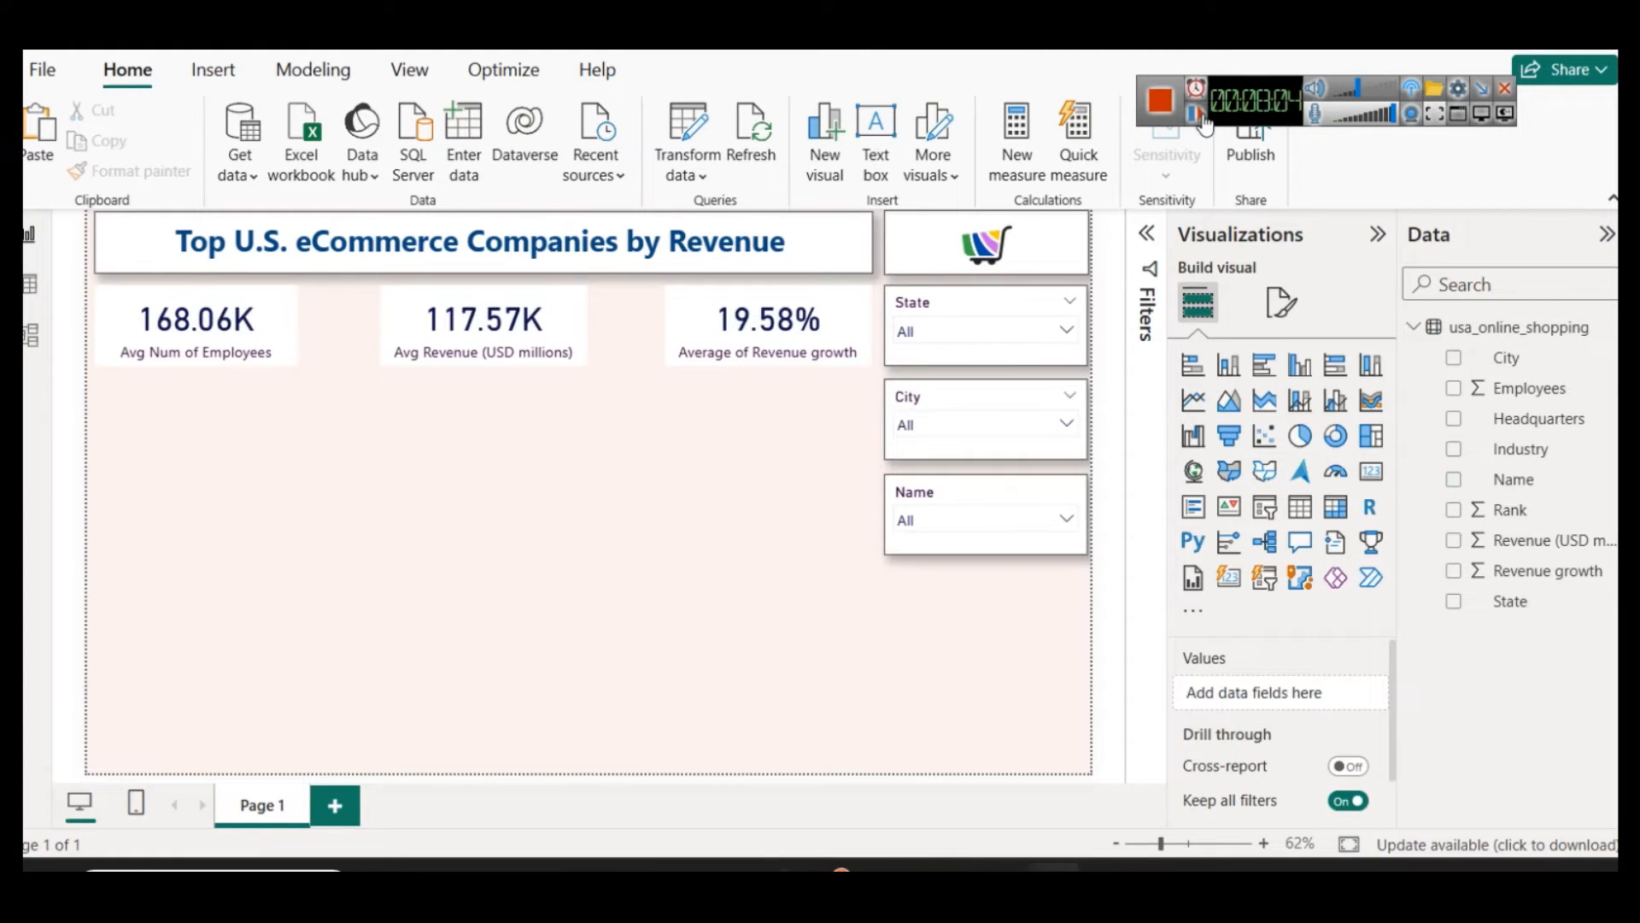
Step: Rename the report page as 2023 Dashboard
right_click(267, 801)
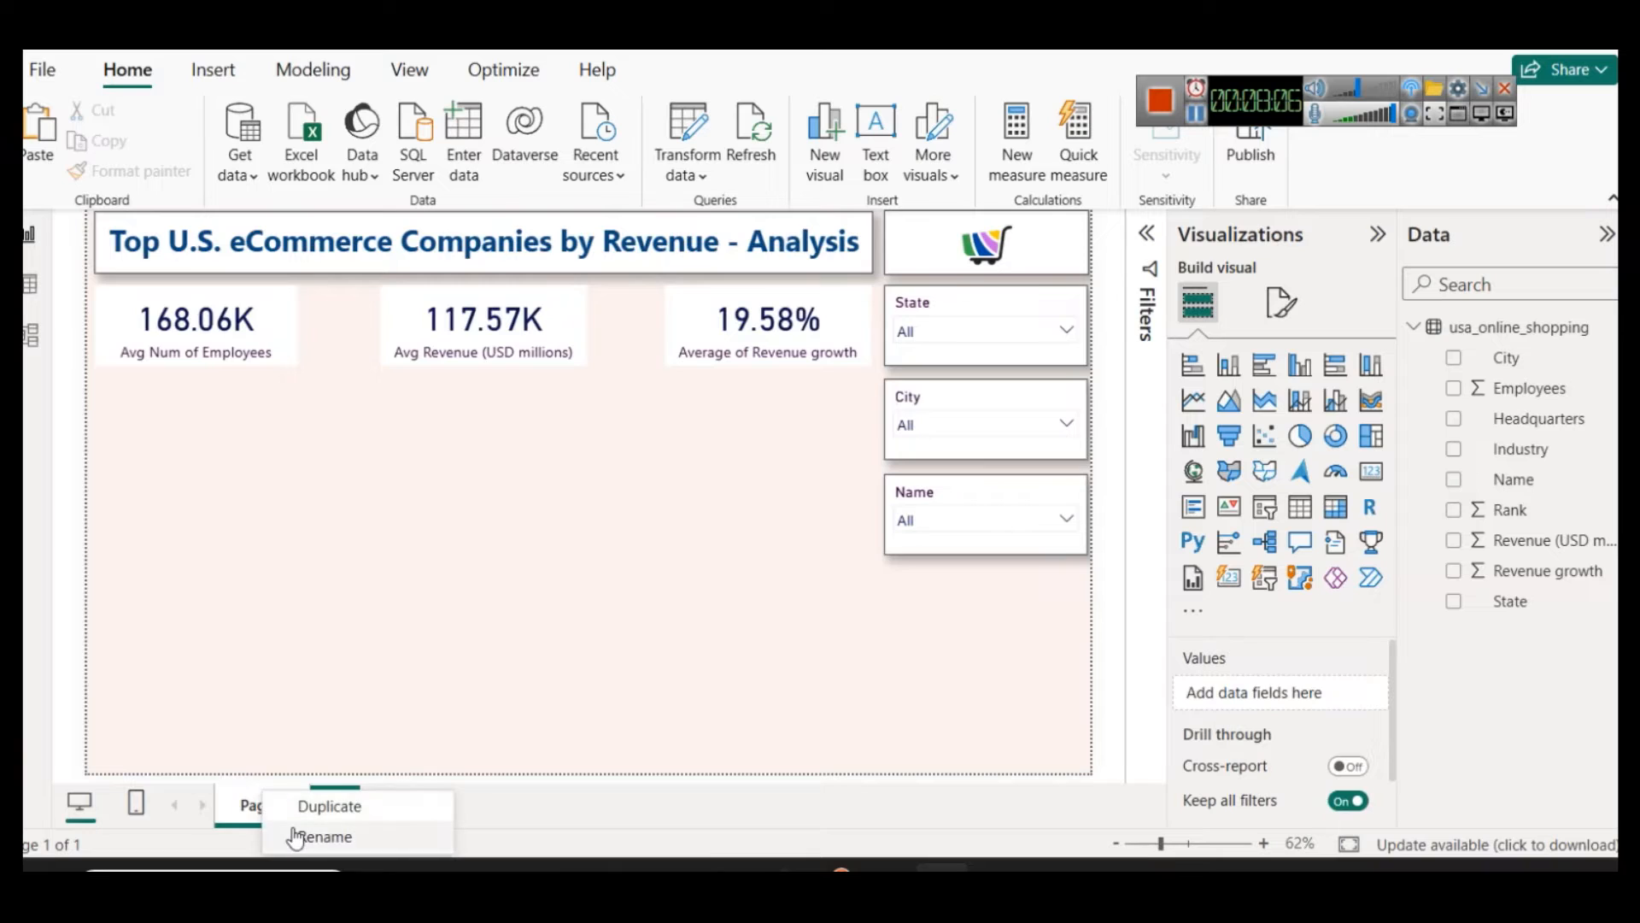
left_click(293, 837)
type("2023")
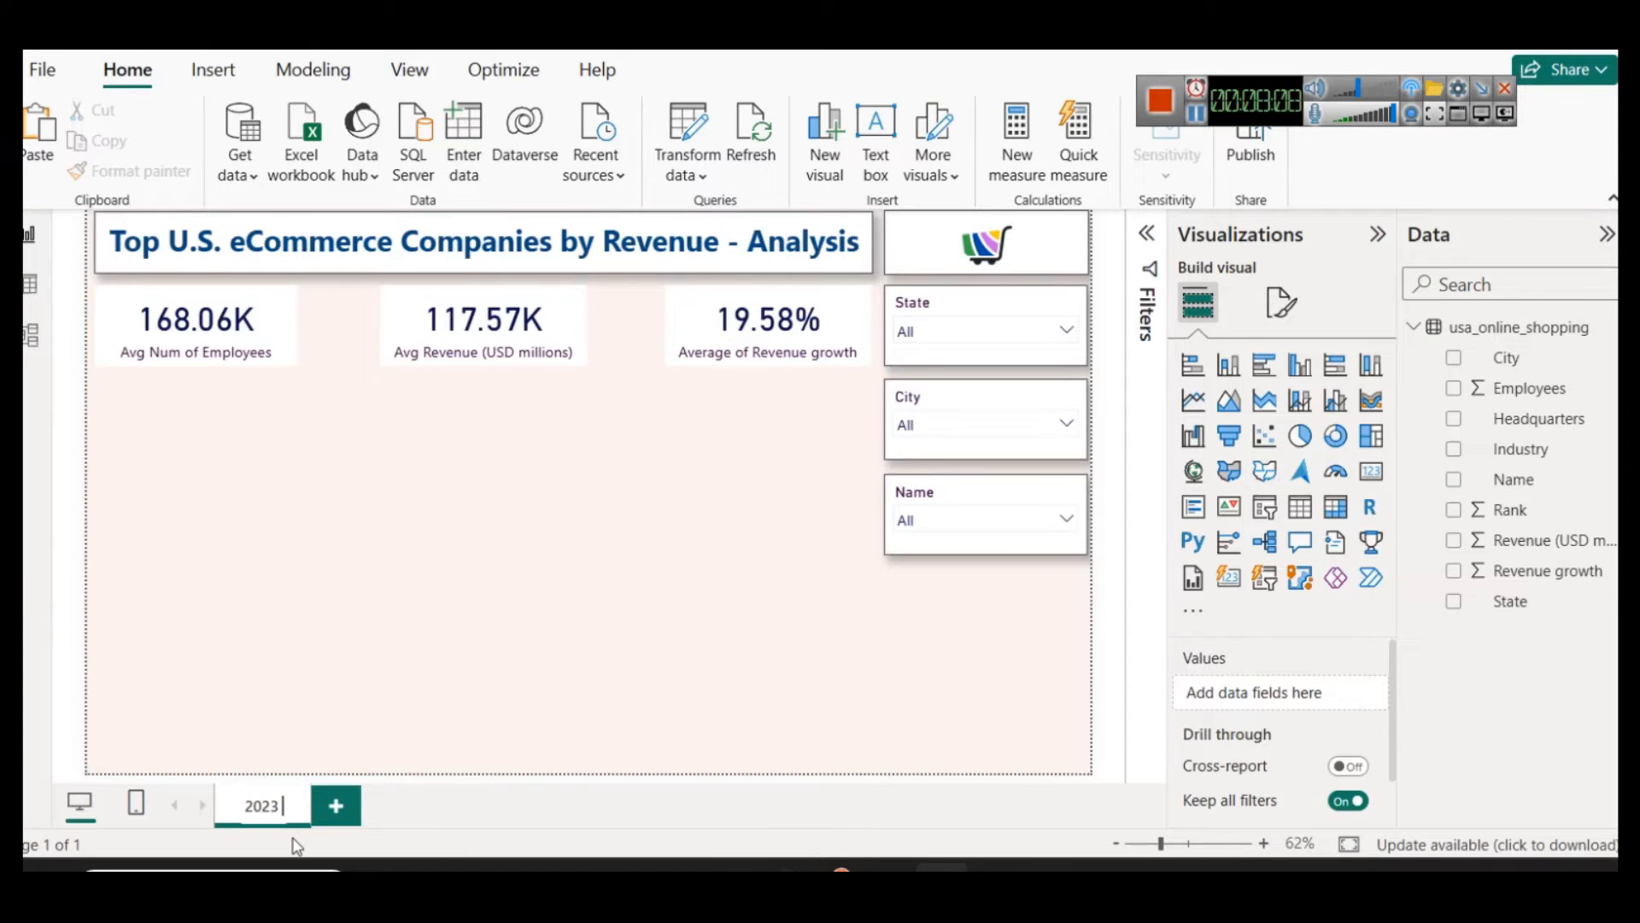
type(" Dashboard")
key("Return")
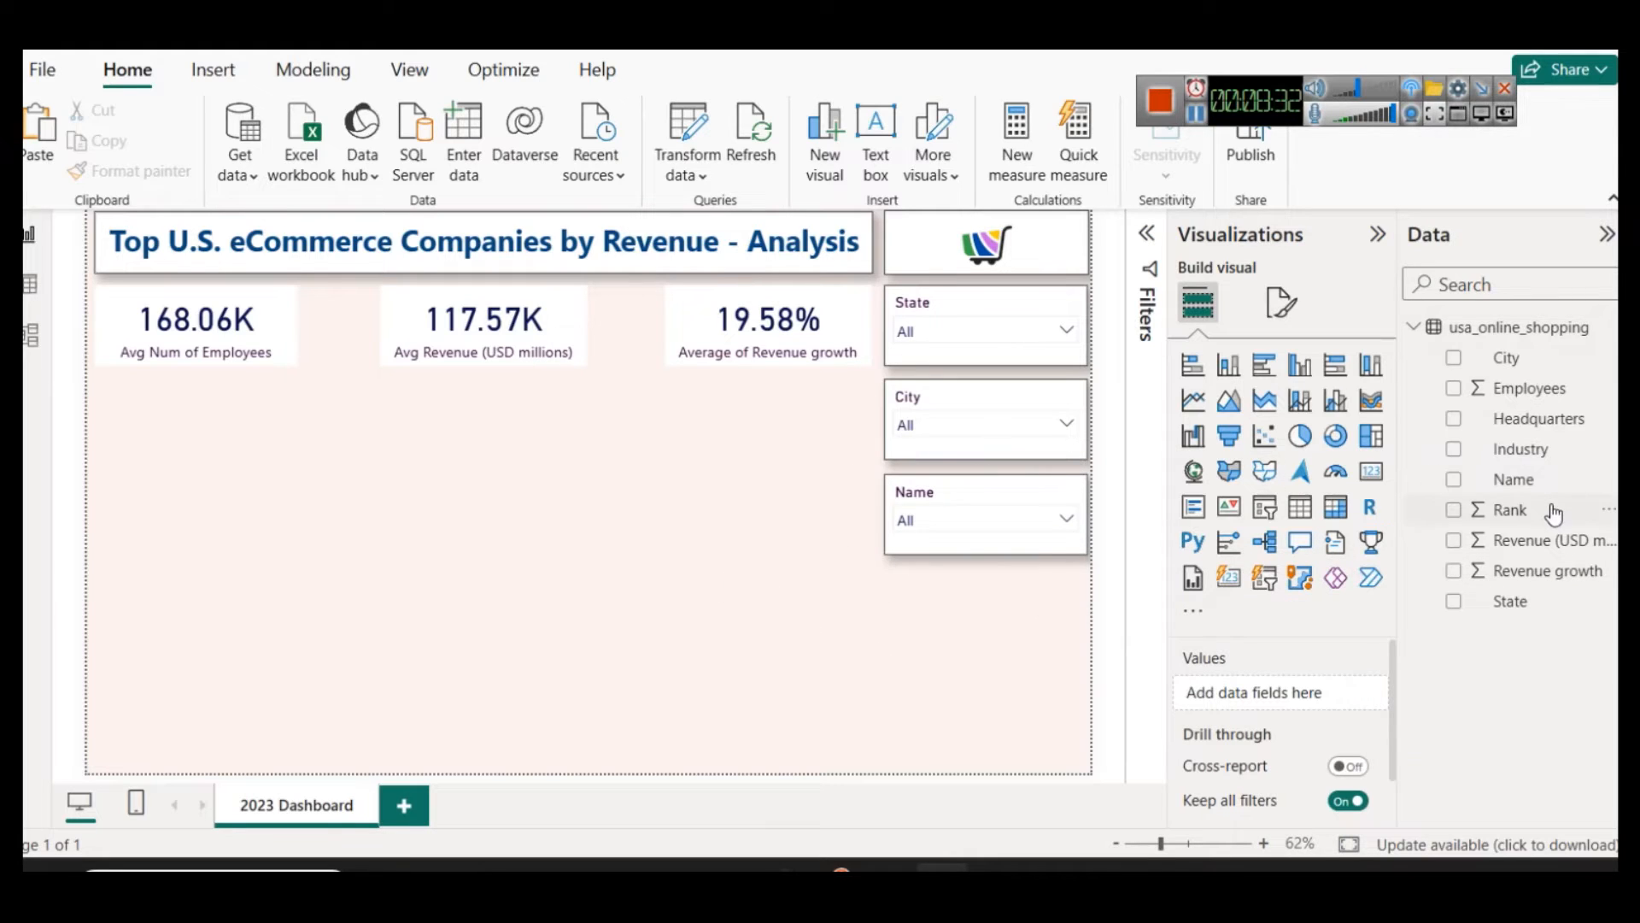
Step: Duplicate the Name slicer directly below the original and replace the copy's field with Rank
left_click_drag(1507, 480, 994, 581)
key("ctrl+v")
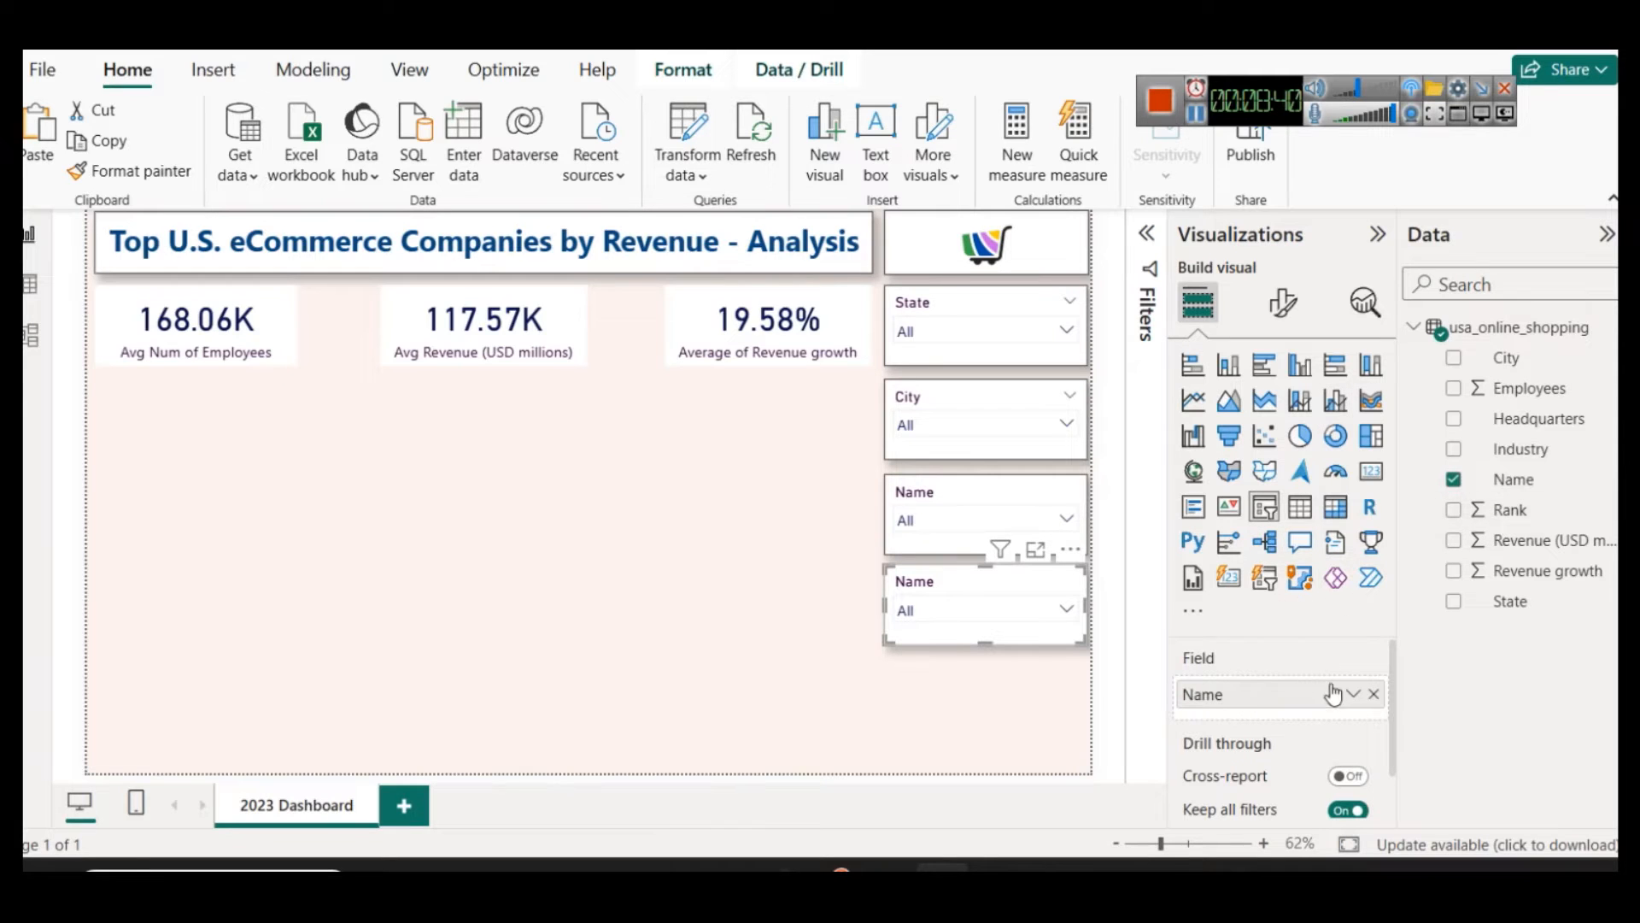
left_click(1375, 703)
left_click_drag(1511, 510, 1284, 683)
Step: Change the Rank slicer's style from a dropdown to Between so it filters with a range slider
left_click(1283, 303)
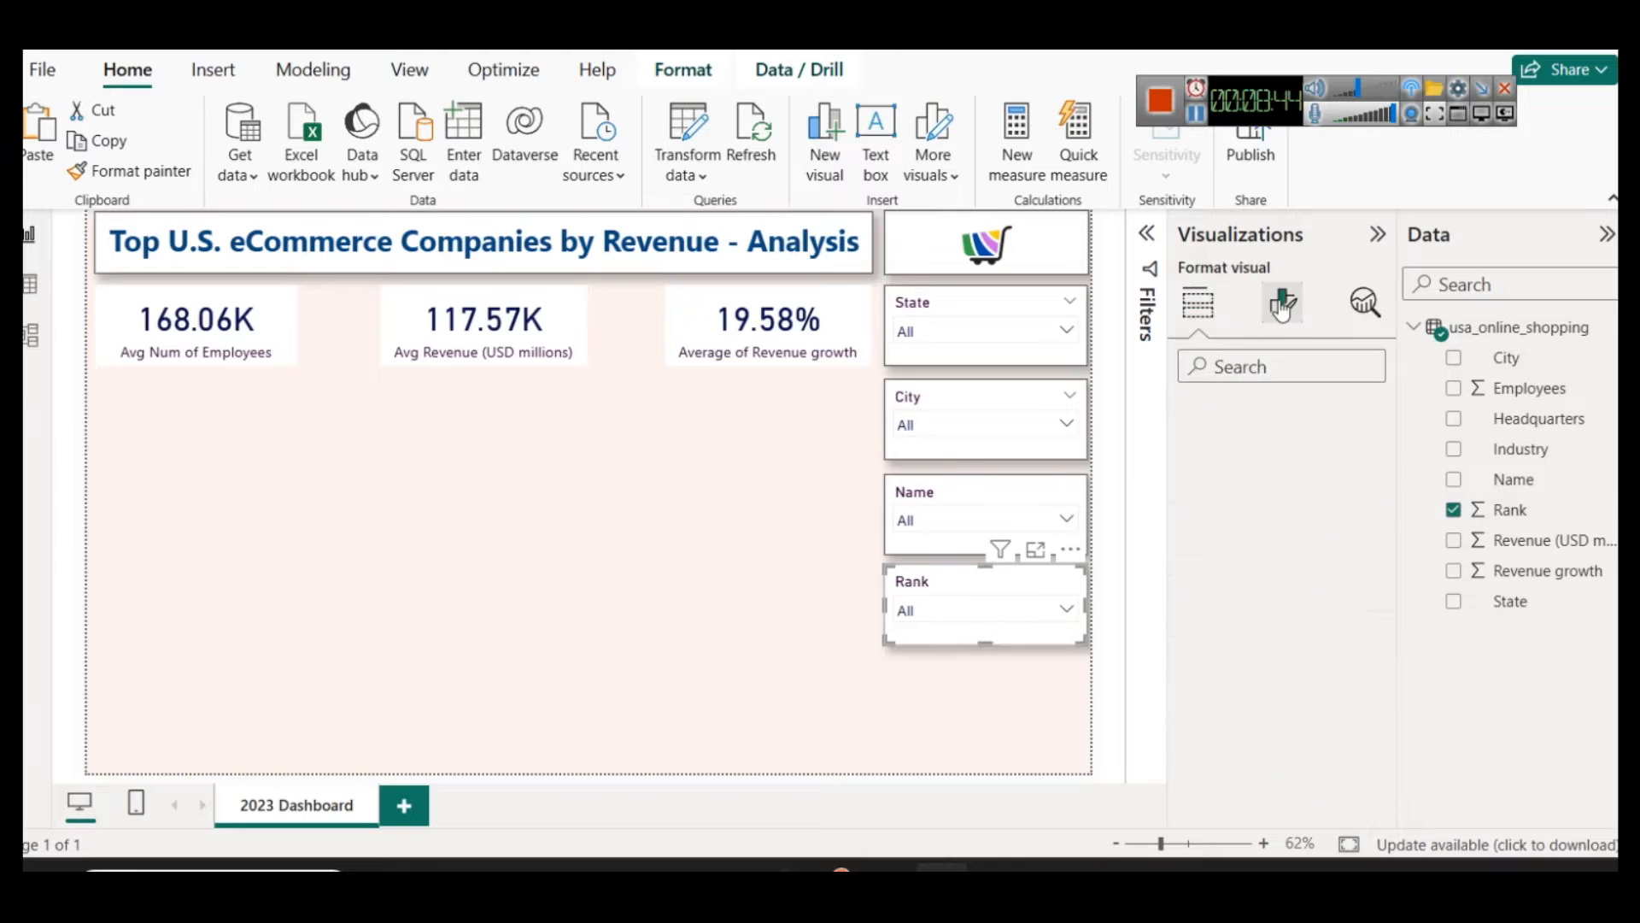
left_click(1252, 477)
left_click(1248, 606)
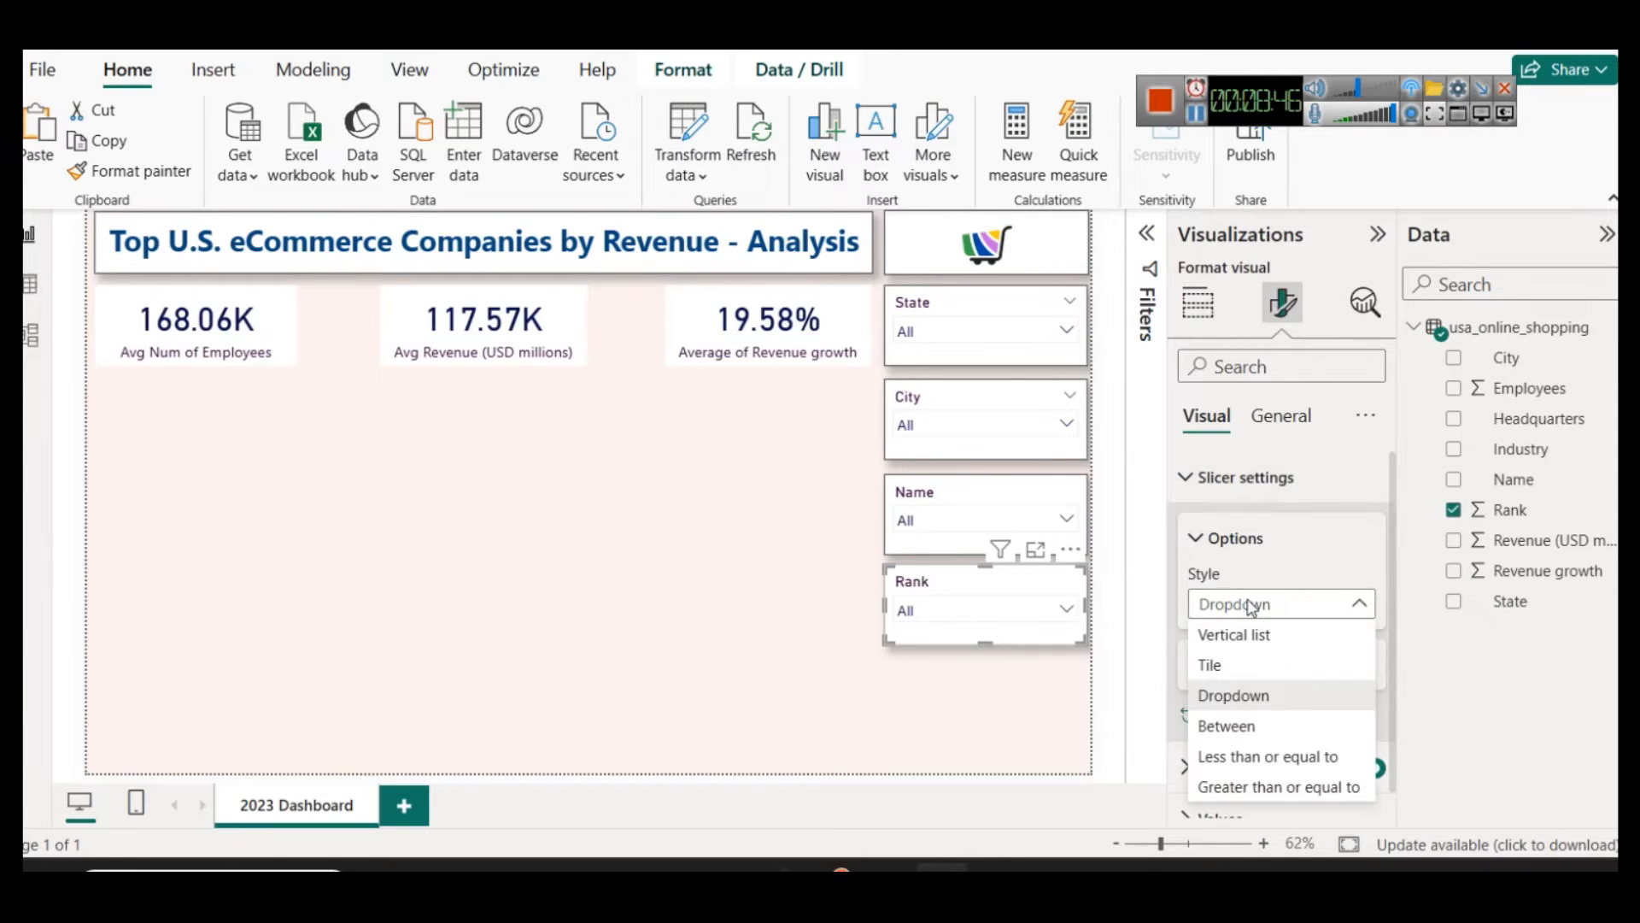
left_click(1247, 725)
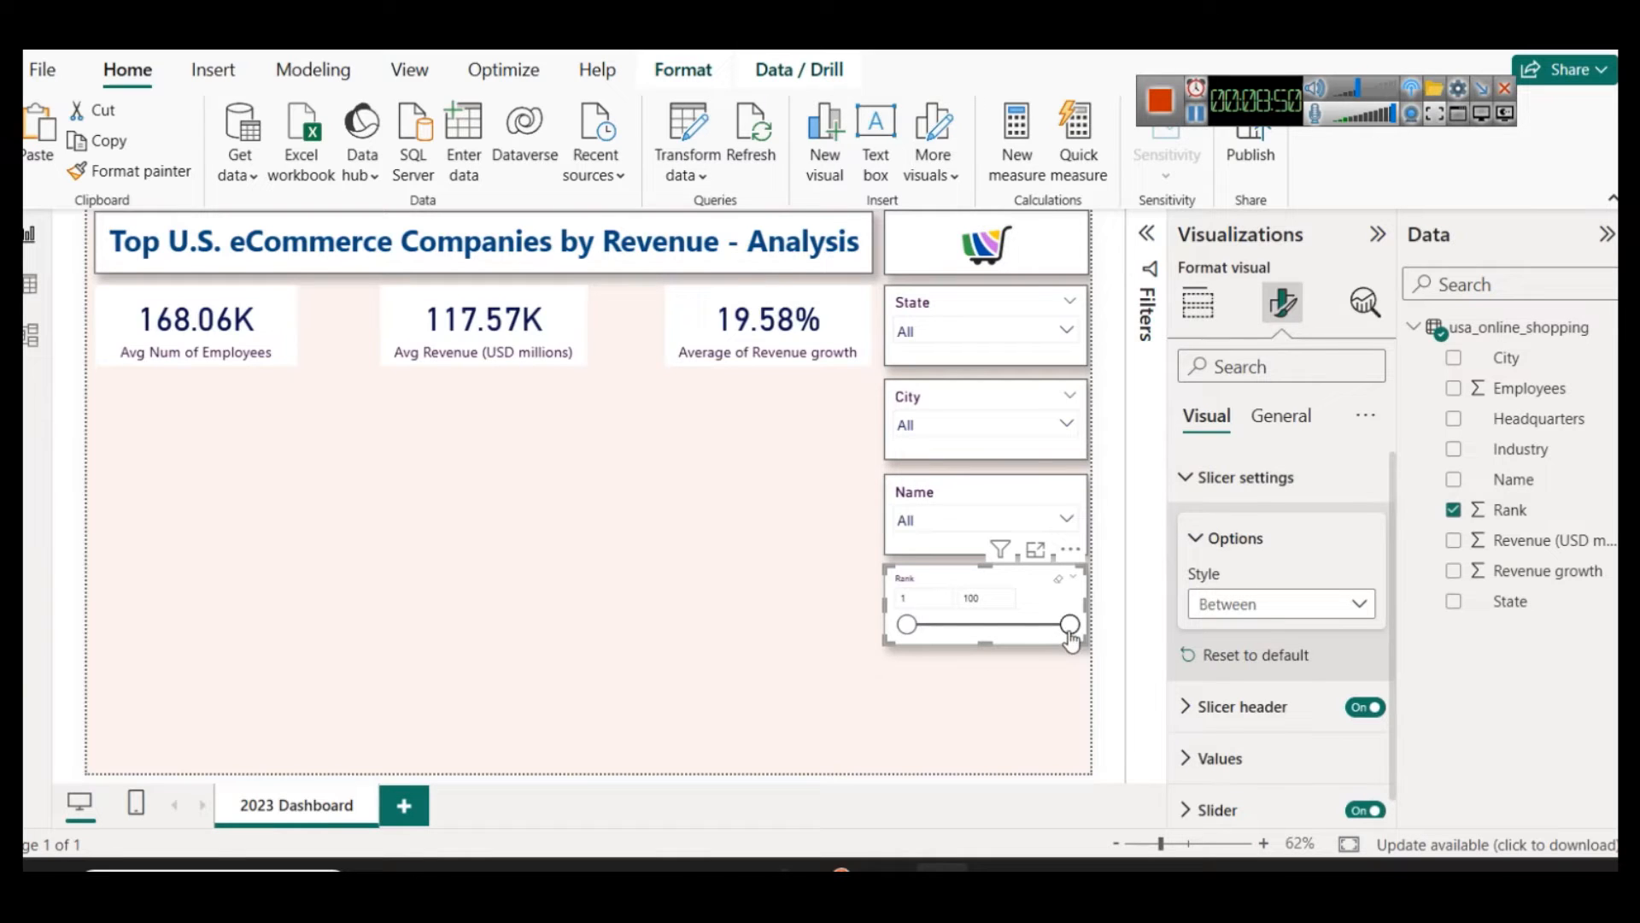
Step: Test the Rank slicer with upper limits of 10 and 50, and restore the full range of 1 to 100
left_click_drag(1069, 639, 940, 641)
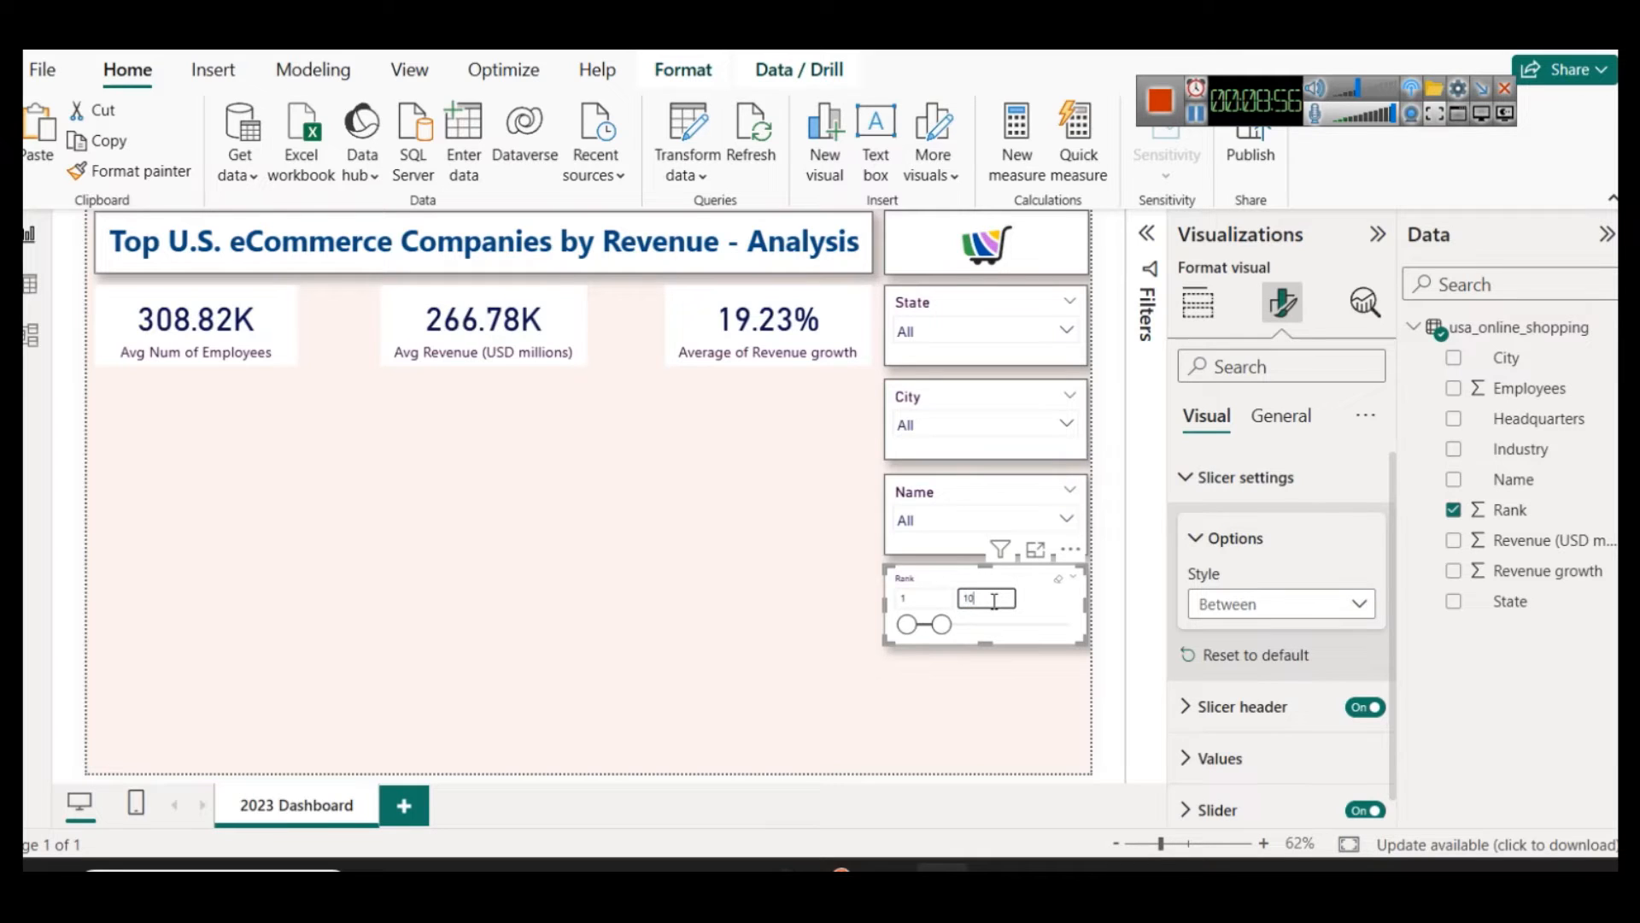
key("Return")
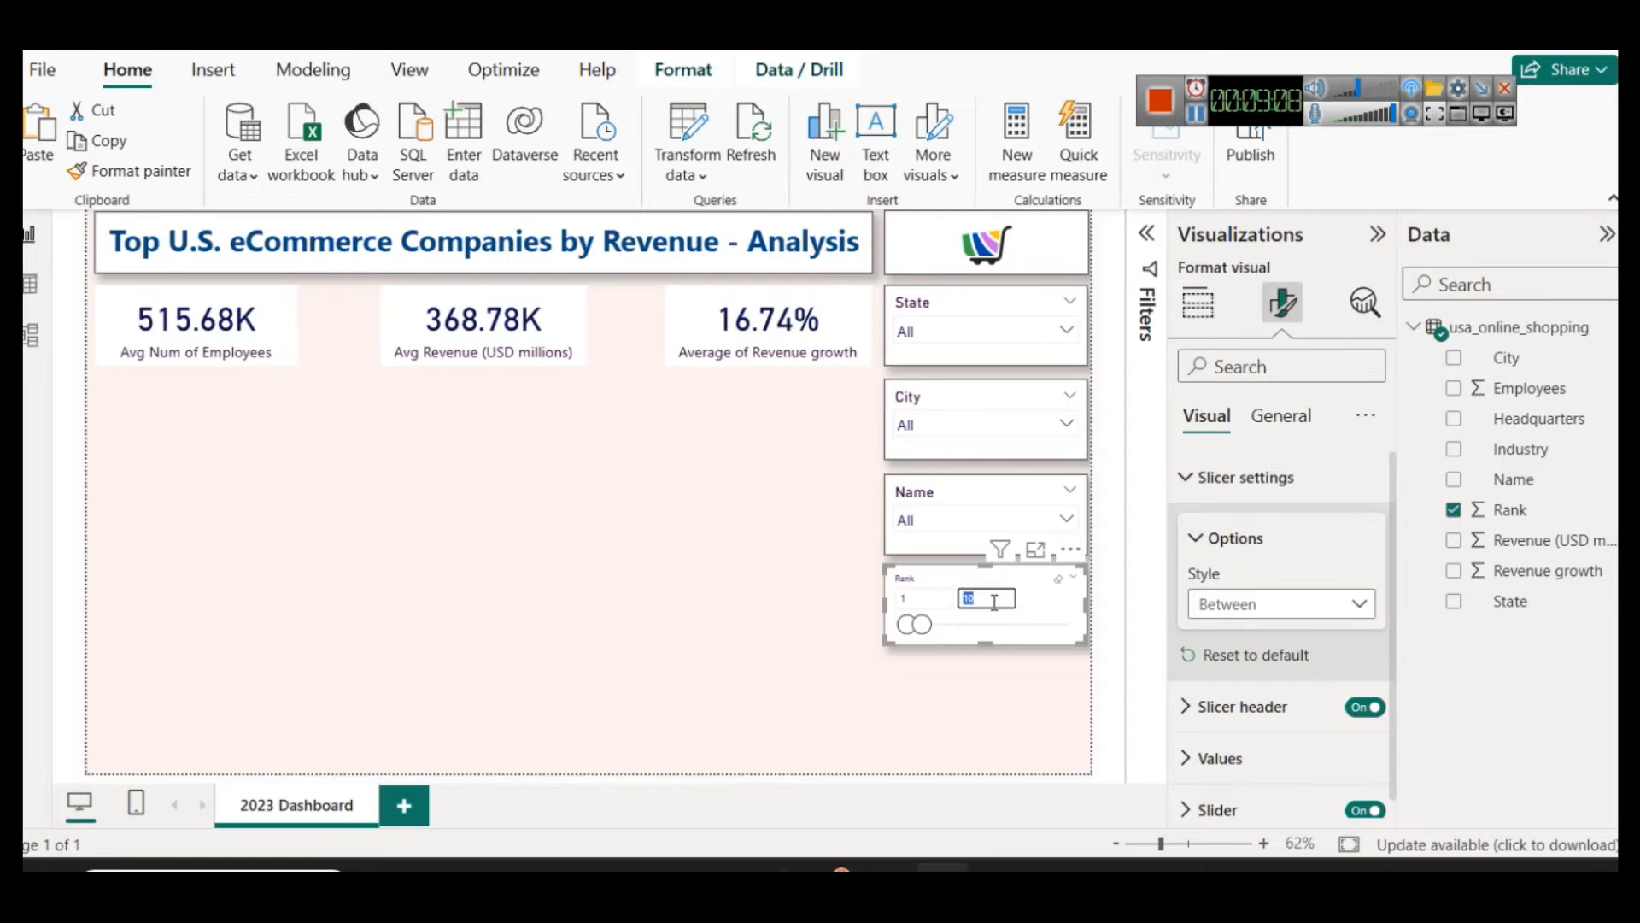
type("0")
key("Return")
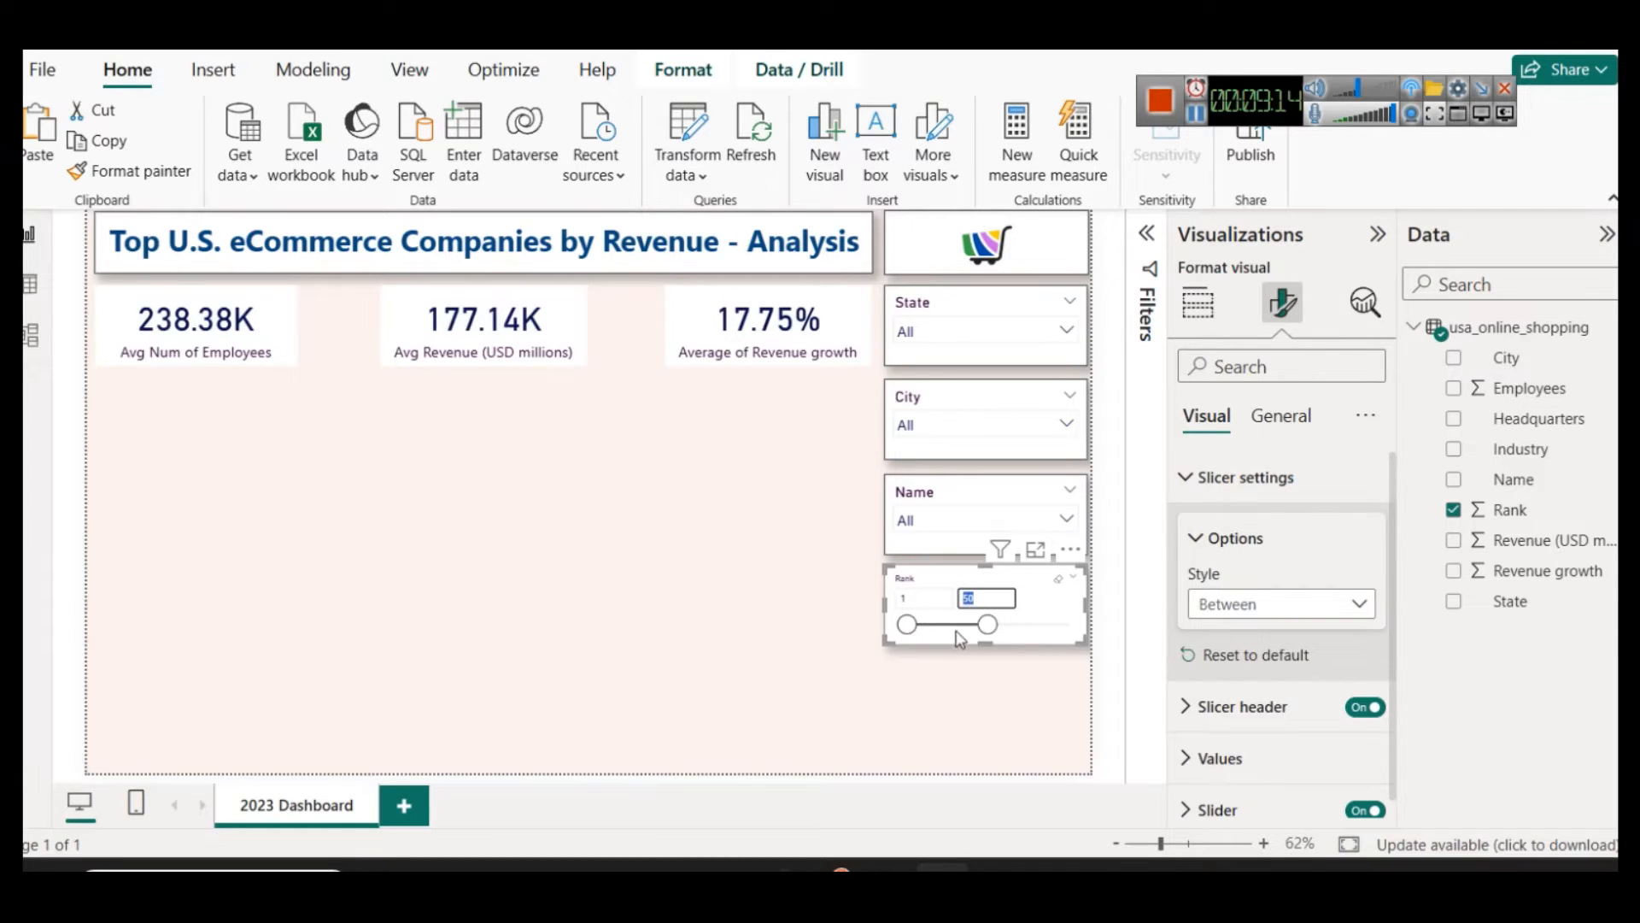
left_click_drag(986, 628, 1073, 624)
mouse_move(906, 625)
left_mouse_down()
mouse_move(1049, 630)
mouse_move(899, 633)
left_mouse_up()
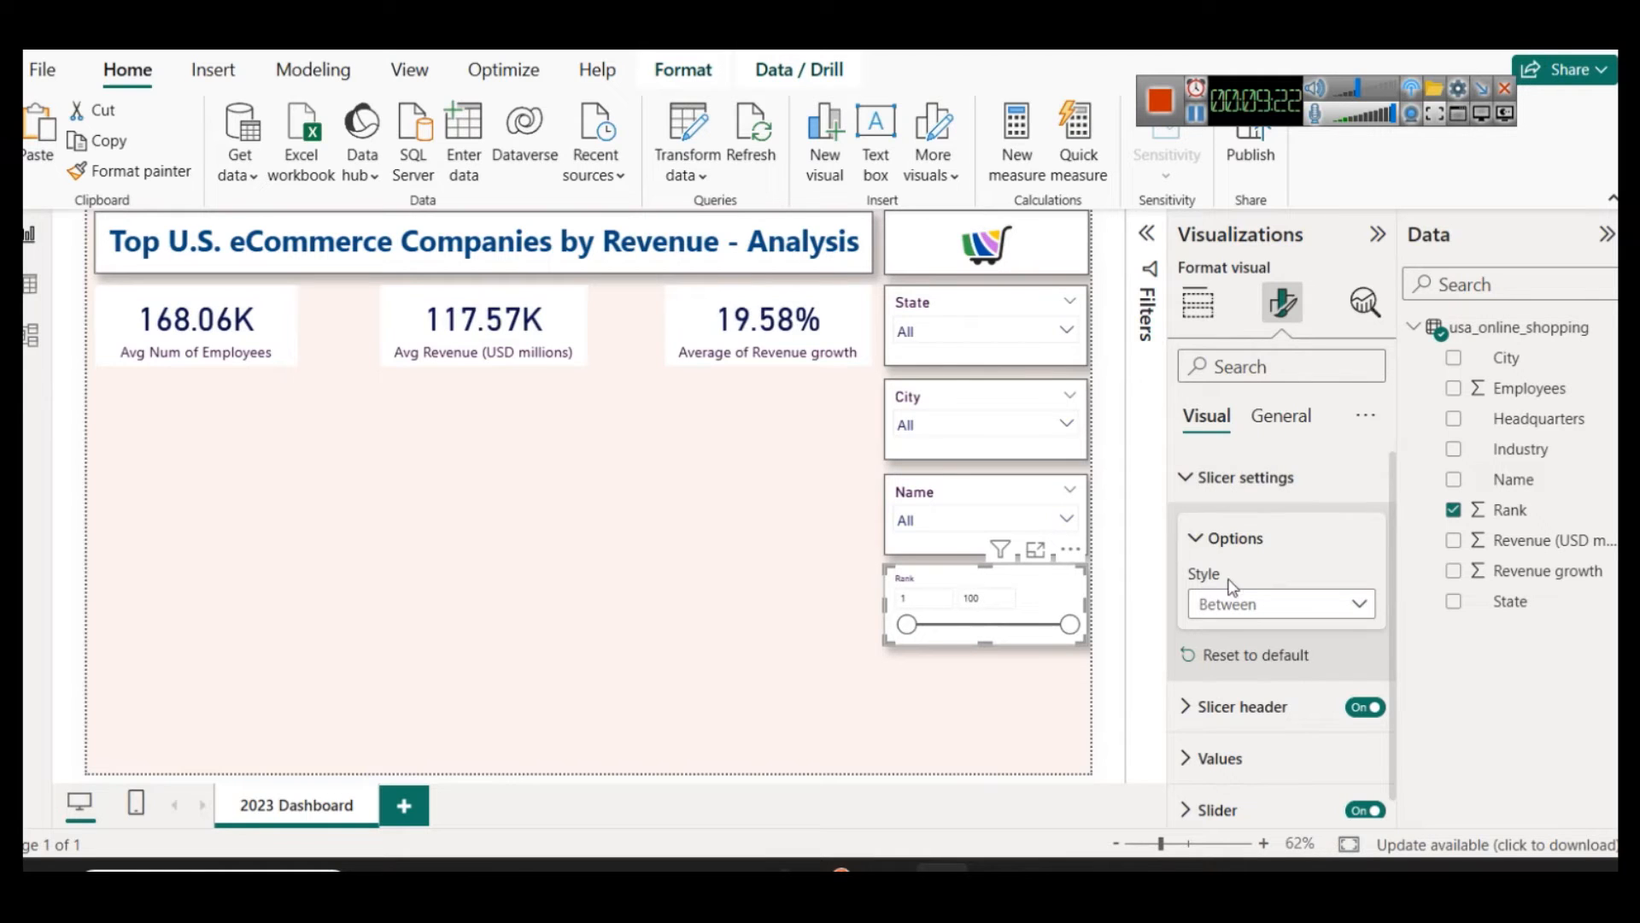
Step: Nudge the Rank slicer slightly down and extend its lower edge a little to make the visual taller
left_click(1230, 478)
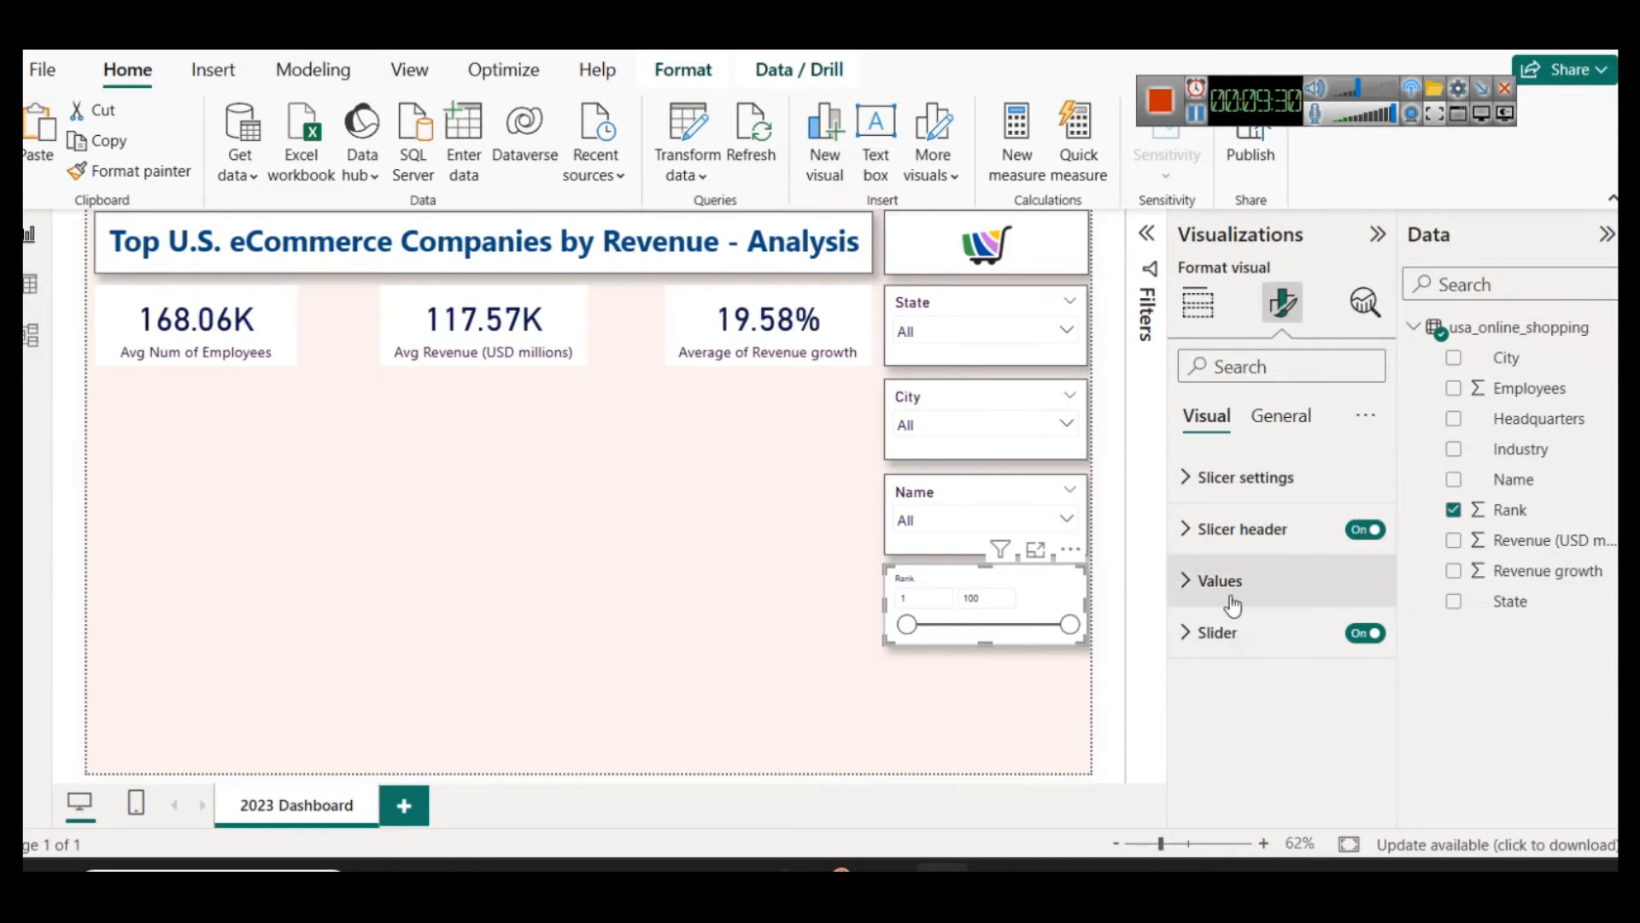
left_click(982, 598)
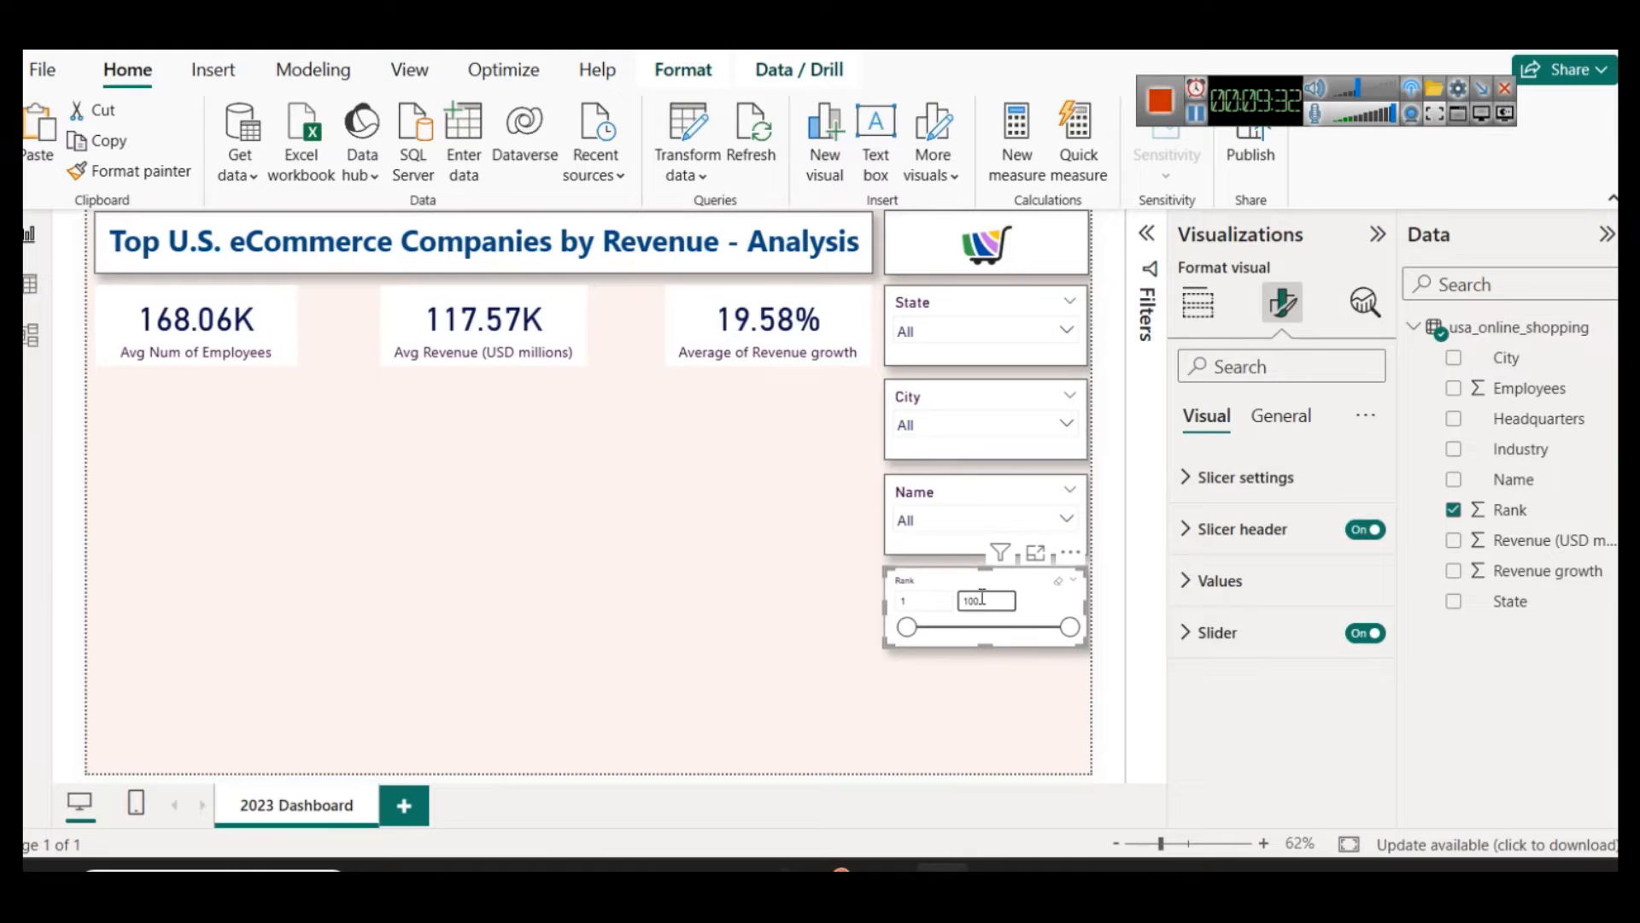
left_click(1012, 654)
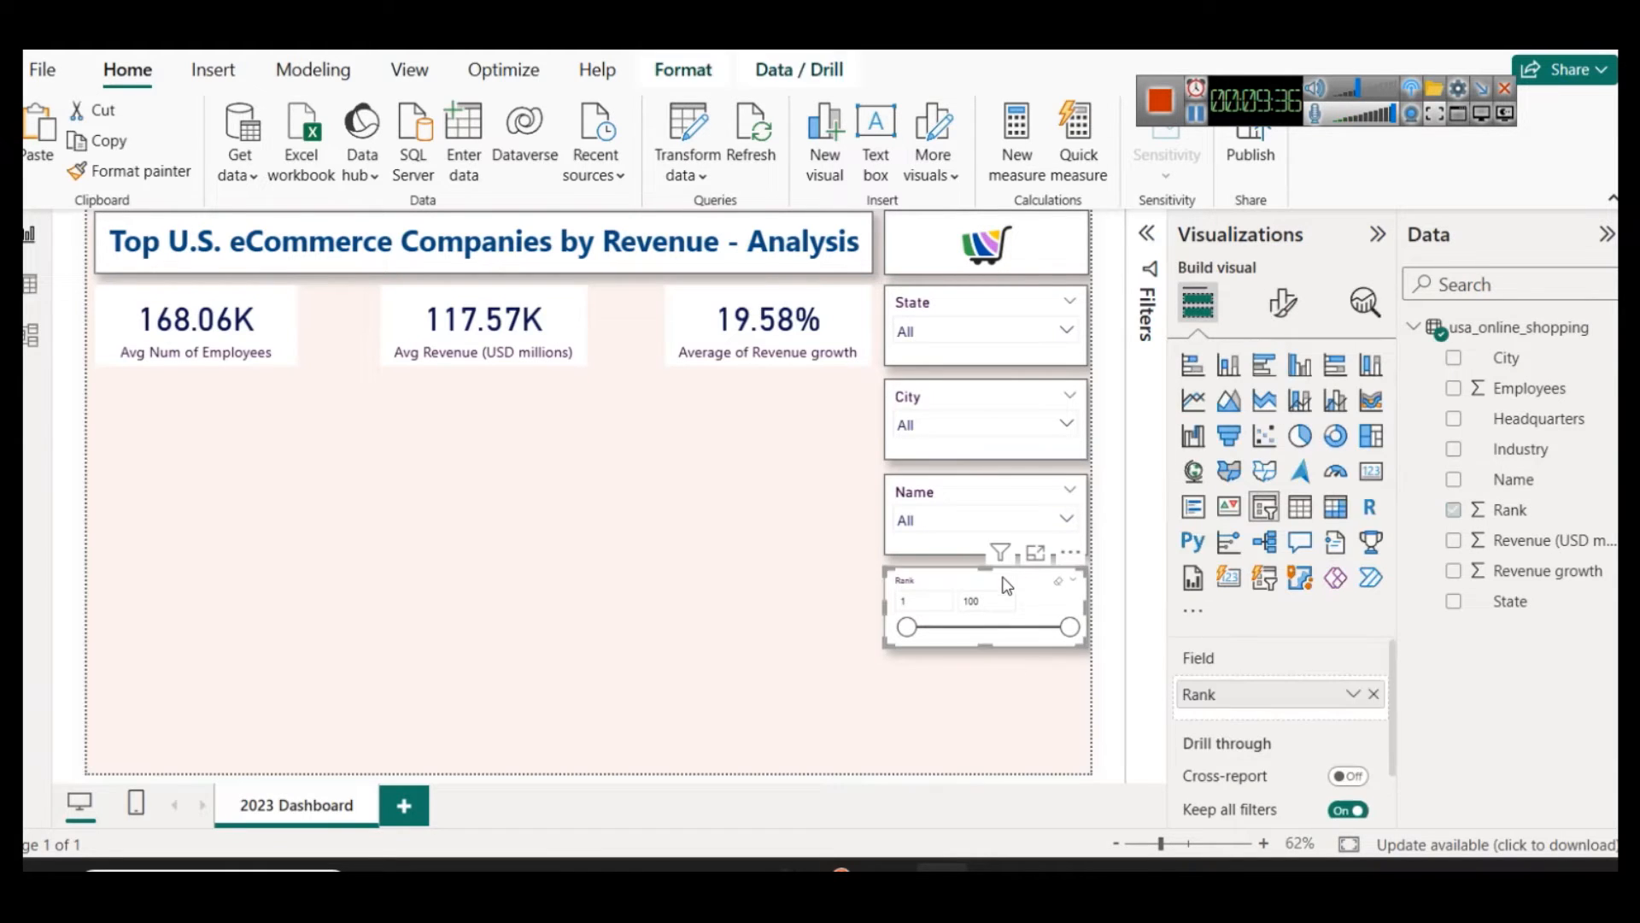
left_click(1282, 302)
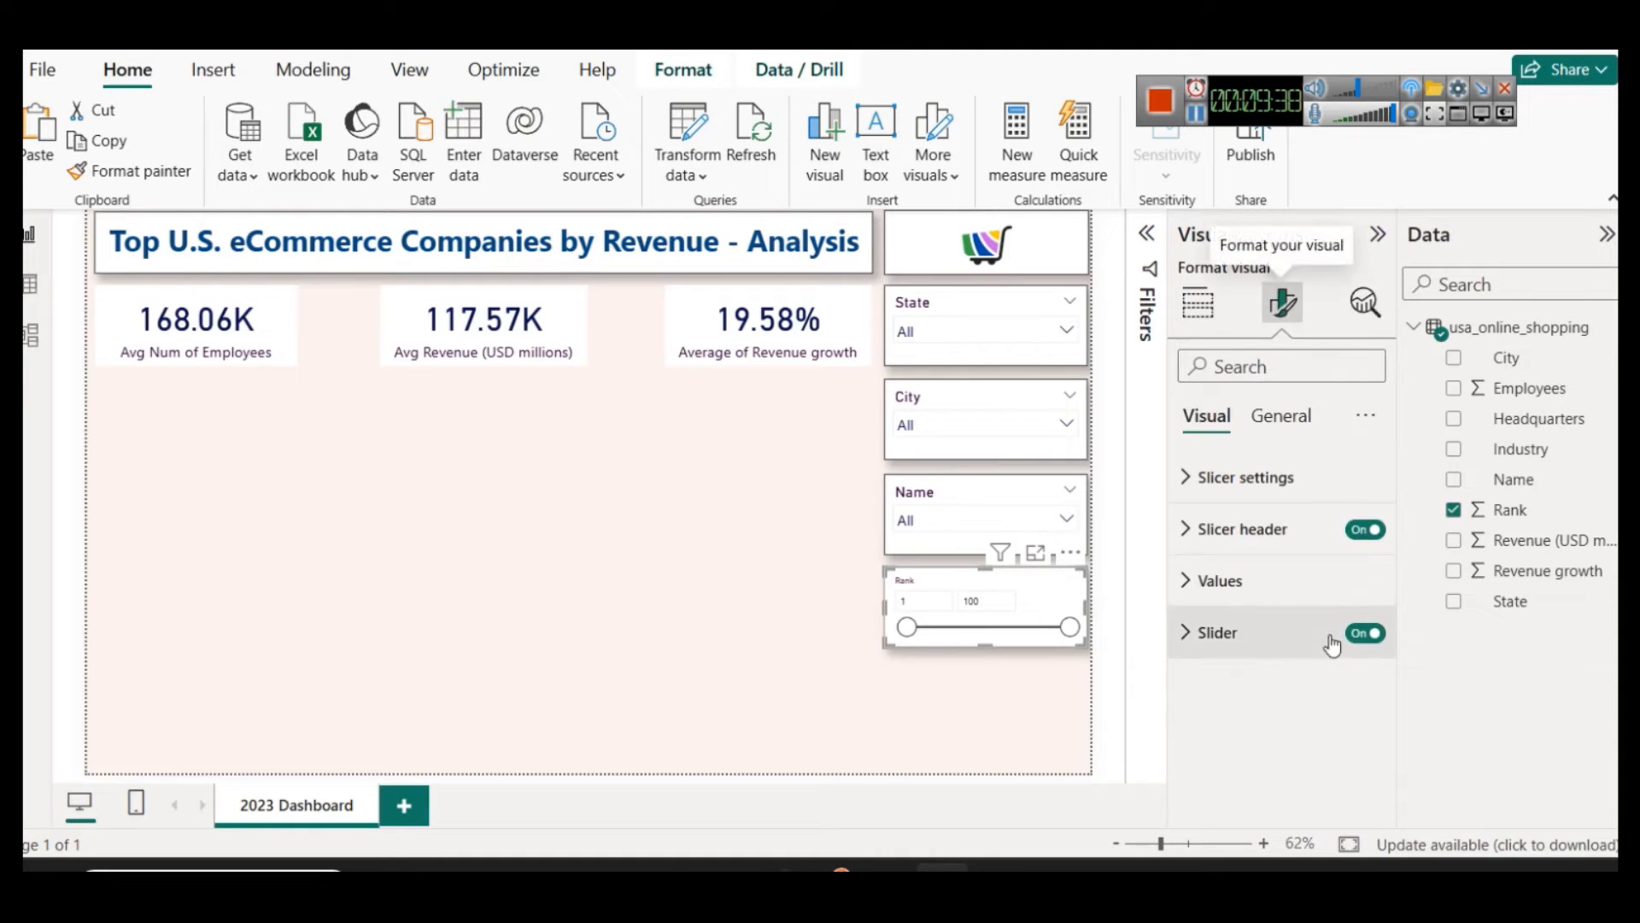
left_click(1245, 530)
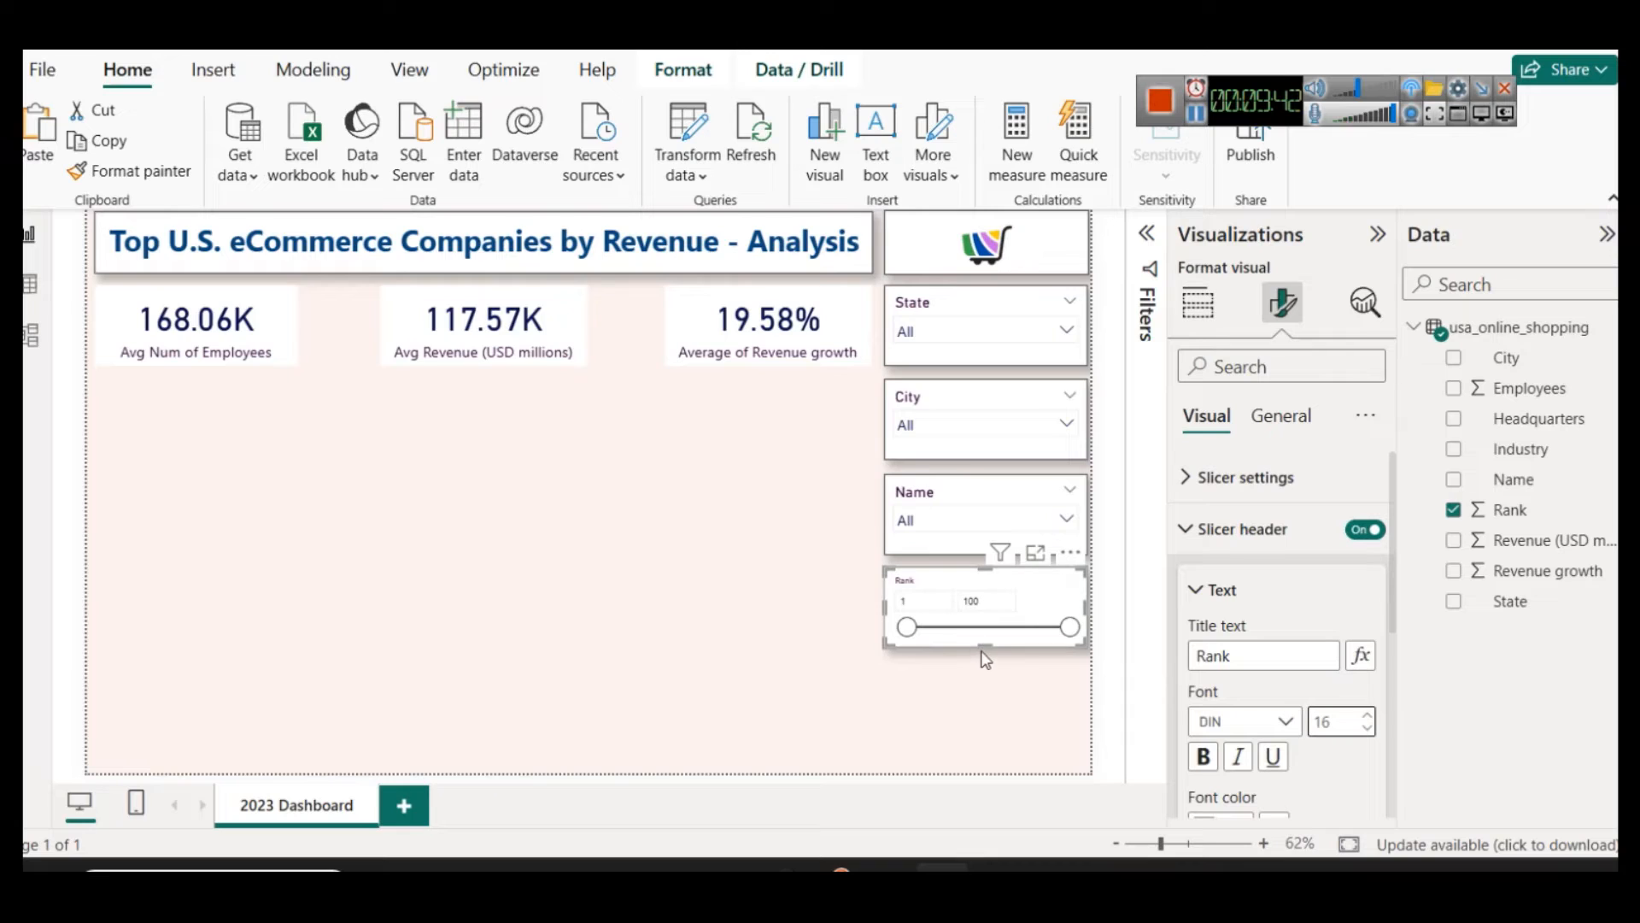
left_click_drag(985, 648, 985, 665)
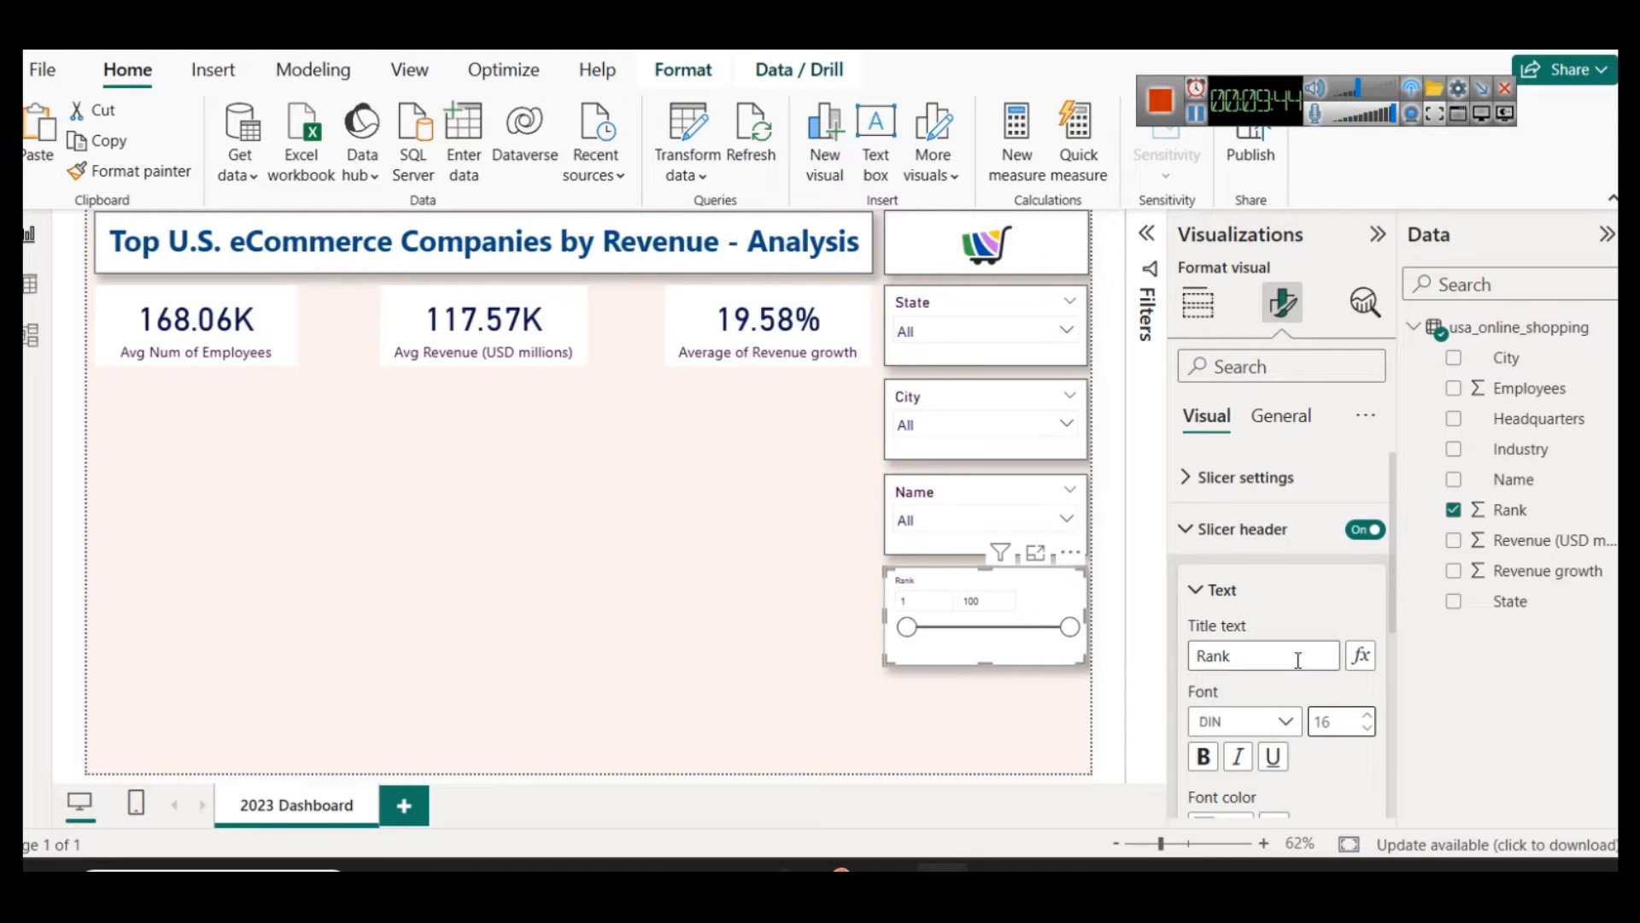
Step: Turn off the Rank slicer's header and turn on the visual's title with the text Rank
left_click(1368, 728)
left_click(1365, 529)
left_click(1296, 431)
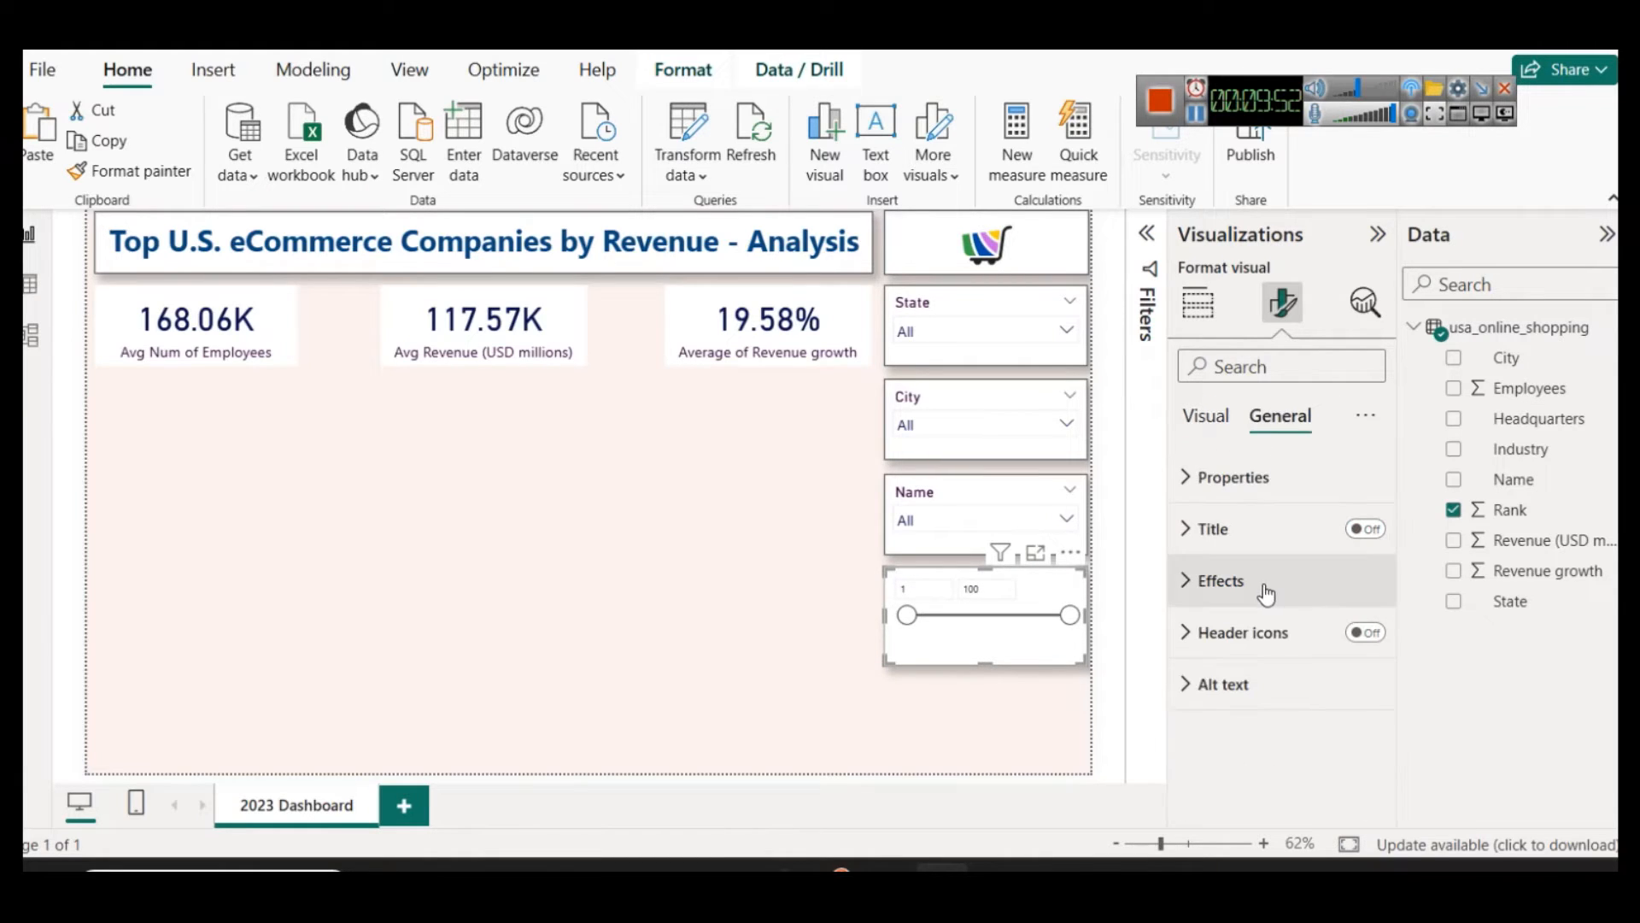
left_click(1369, 529)
left_click(1243, 549)
left_click(1231, 649)
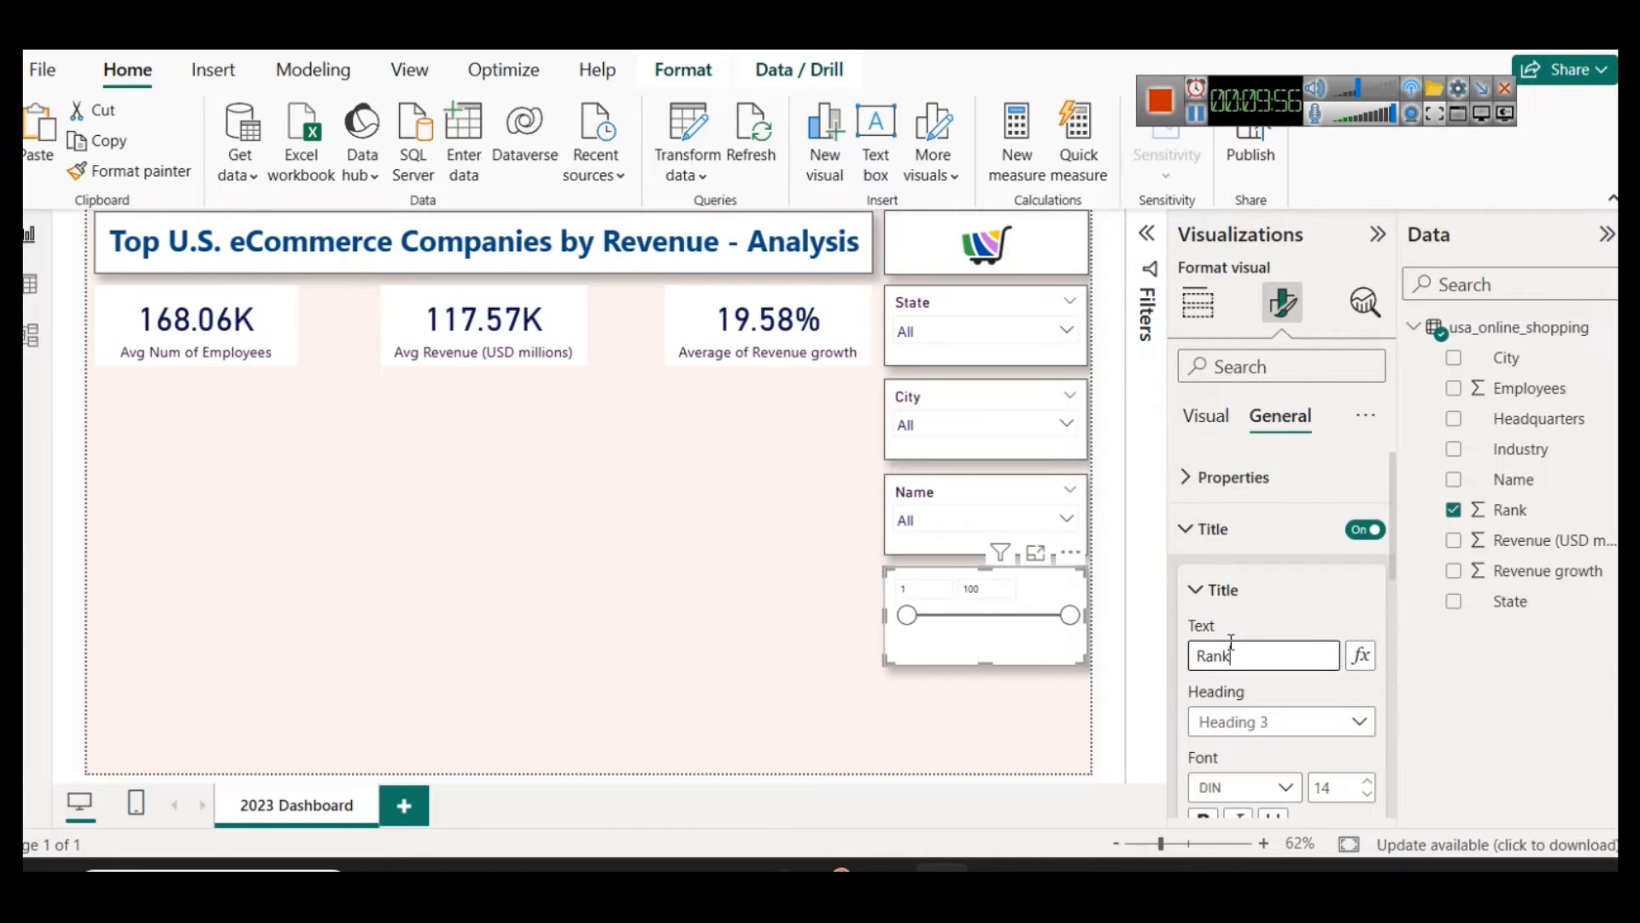
Step: Format the Rank slicer's title in dark purple with font size 15
scroll(1237, 690, "down", 3)
scroll(1237, 691, "up", 2)
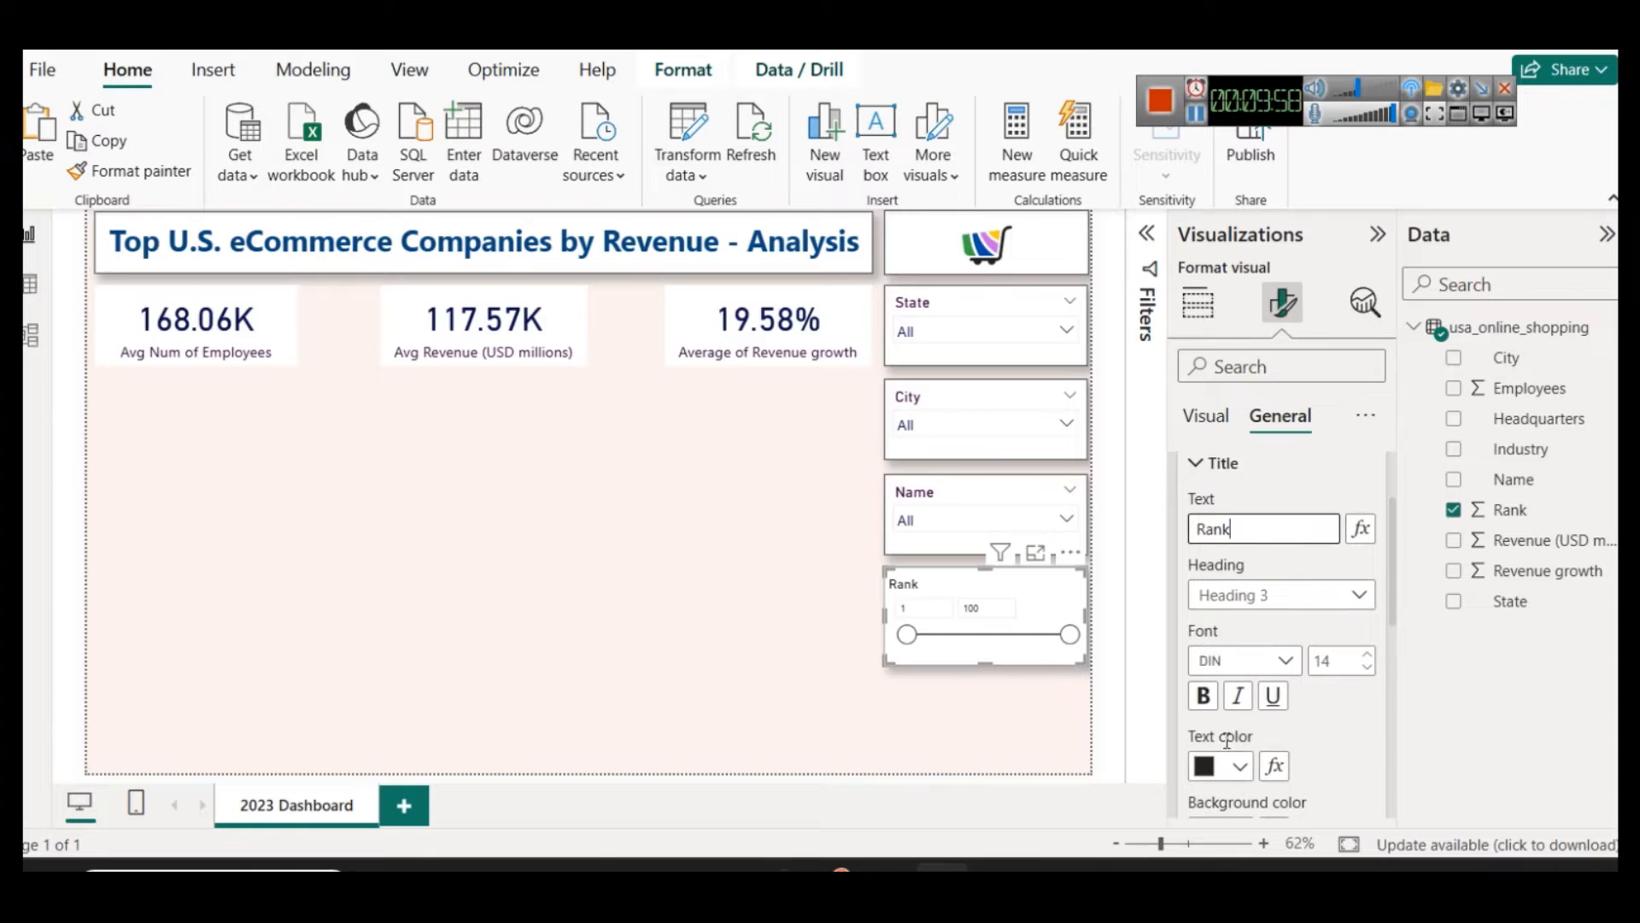
left_click(1226, 767)
left_click(1256, 654)
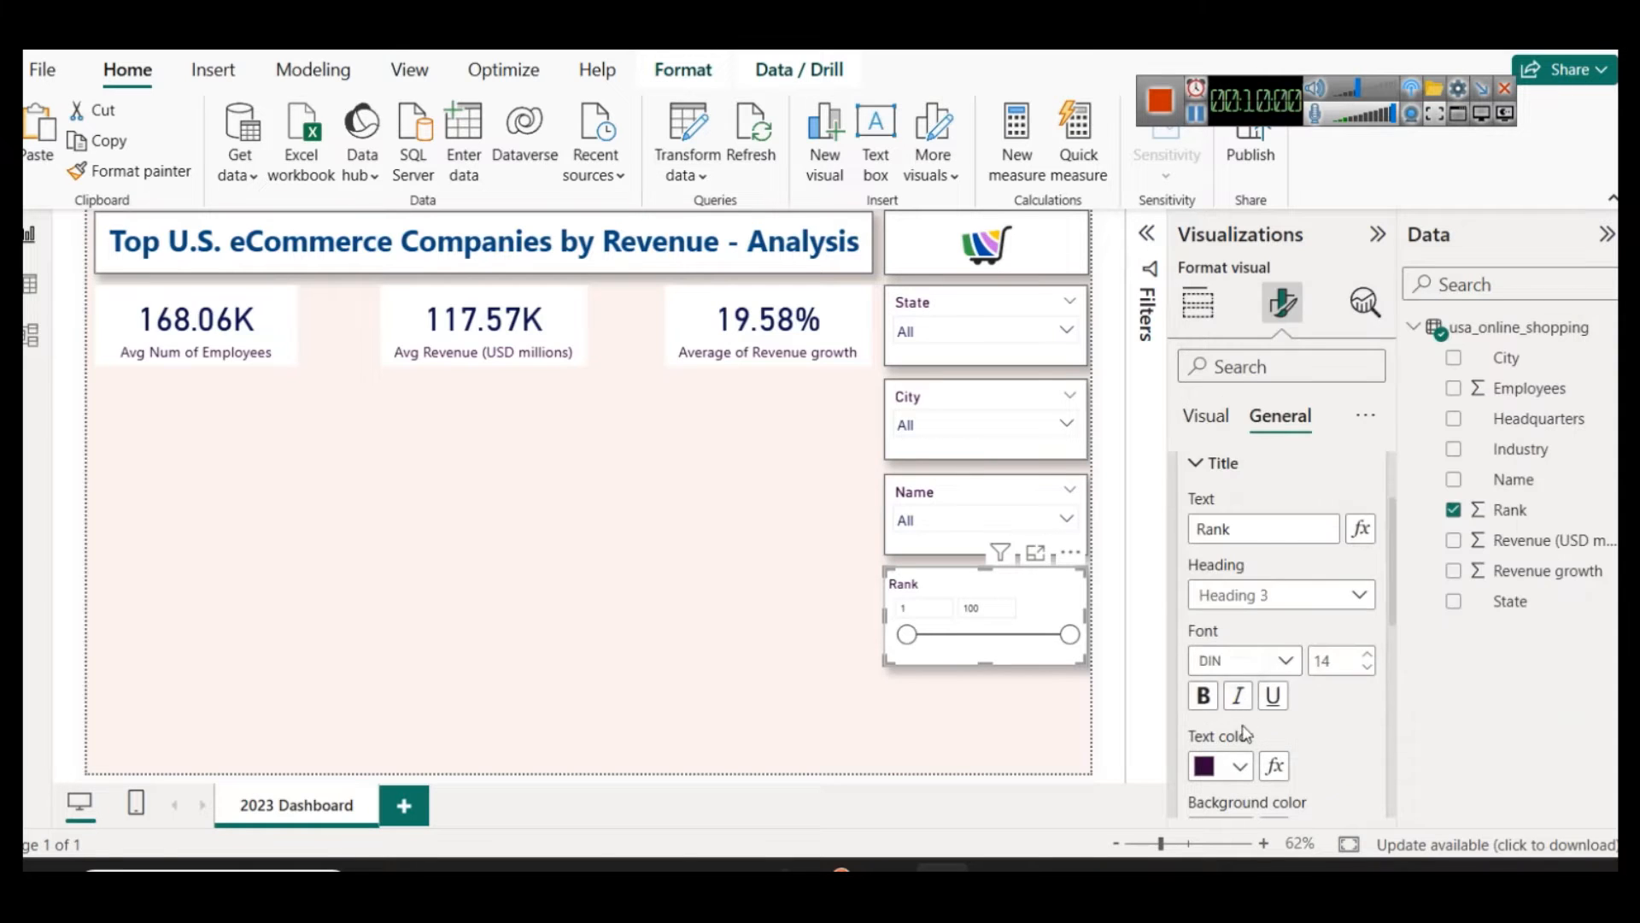
left_click(1367, 655)
left_click(1368, 655)
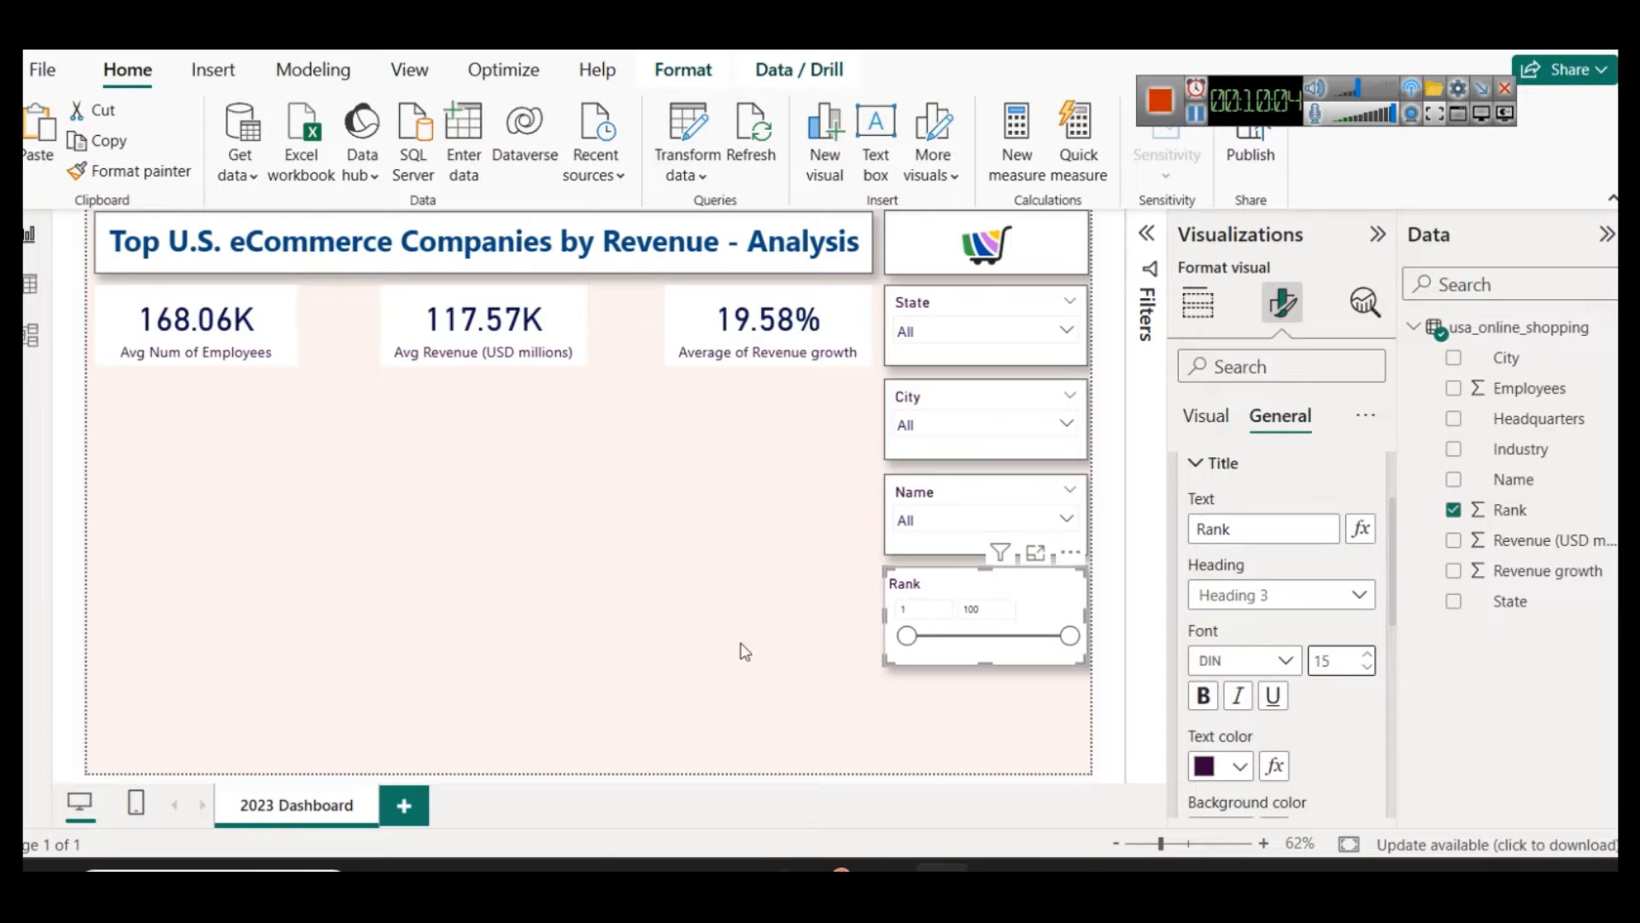
left_click(774, 633)
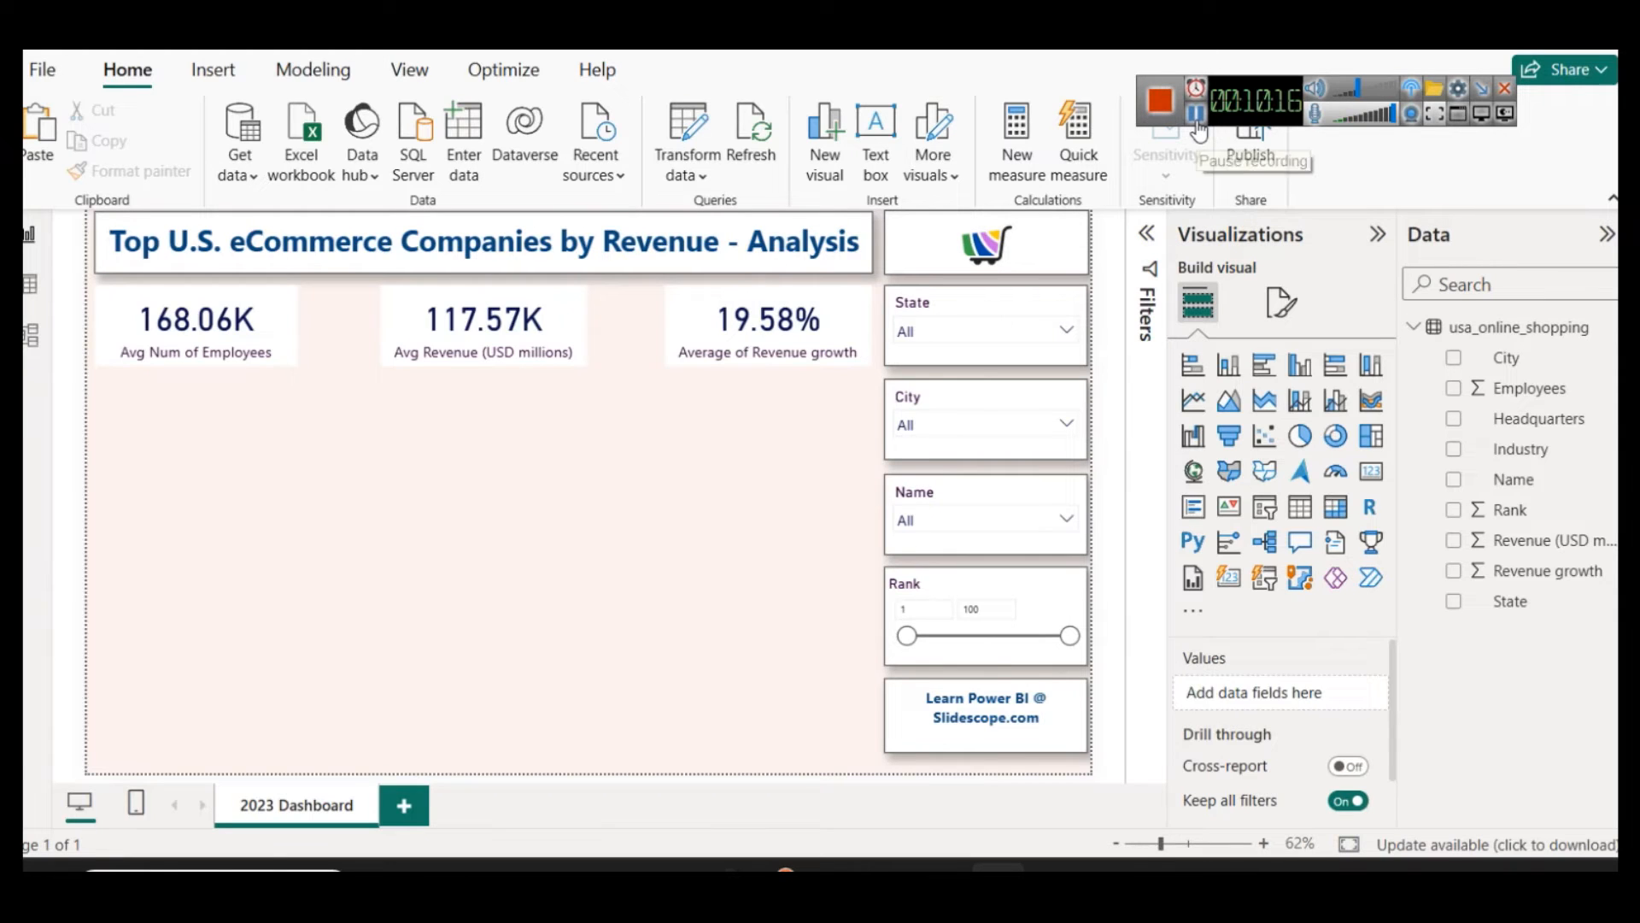
left_click(940, 275)
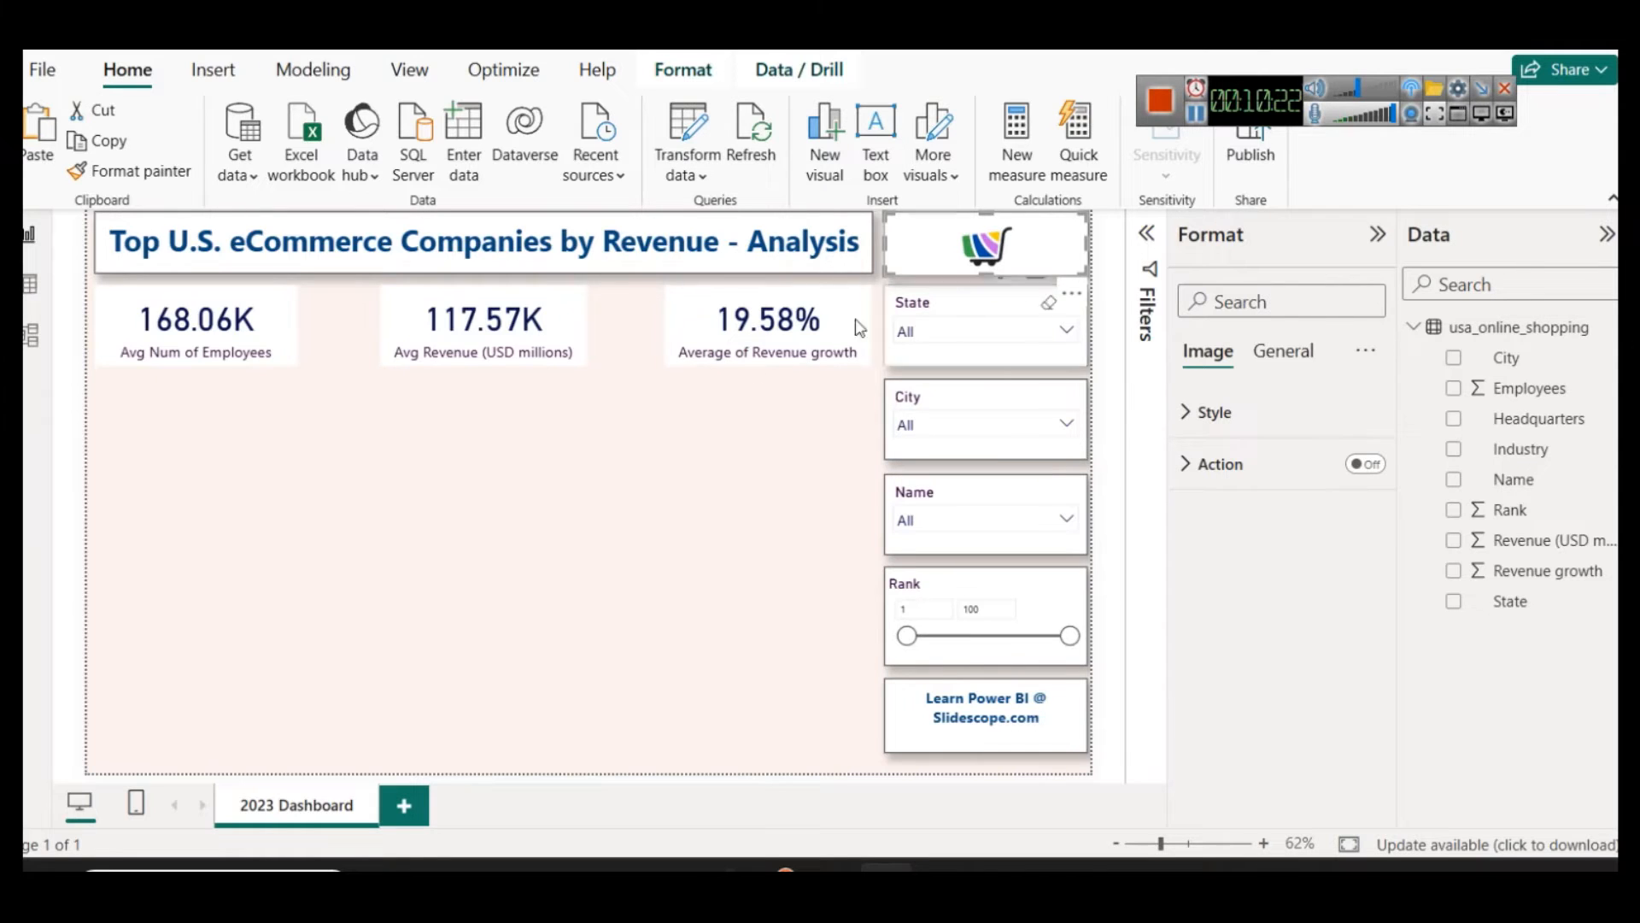
left_click(799, 408)
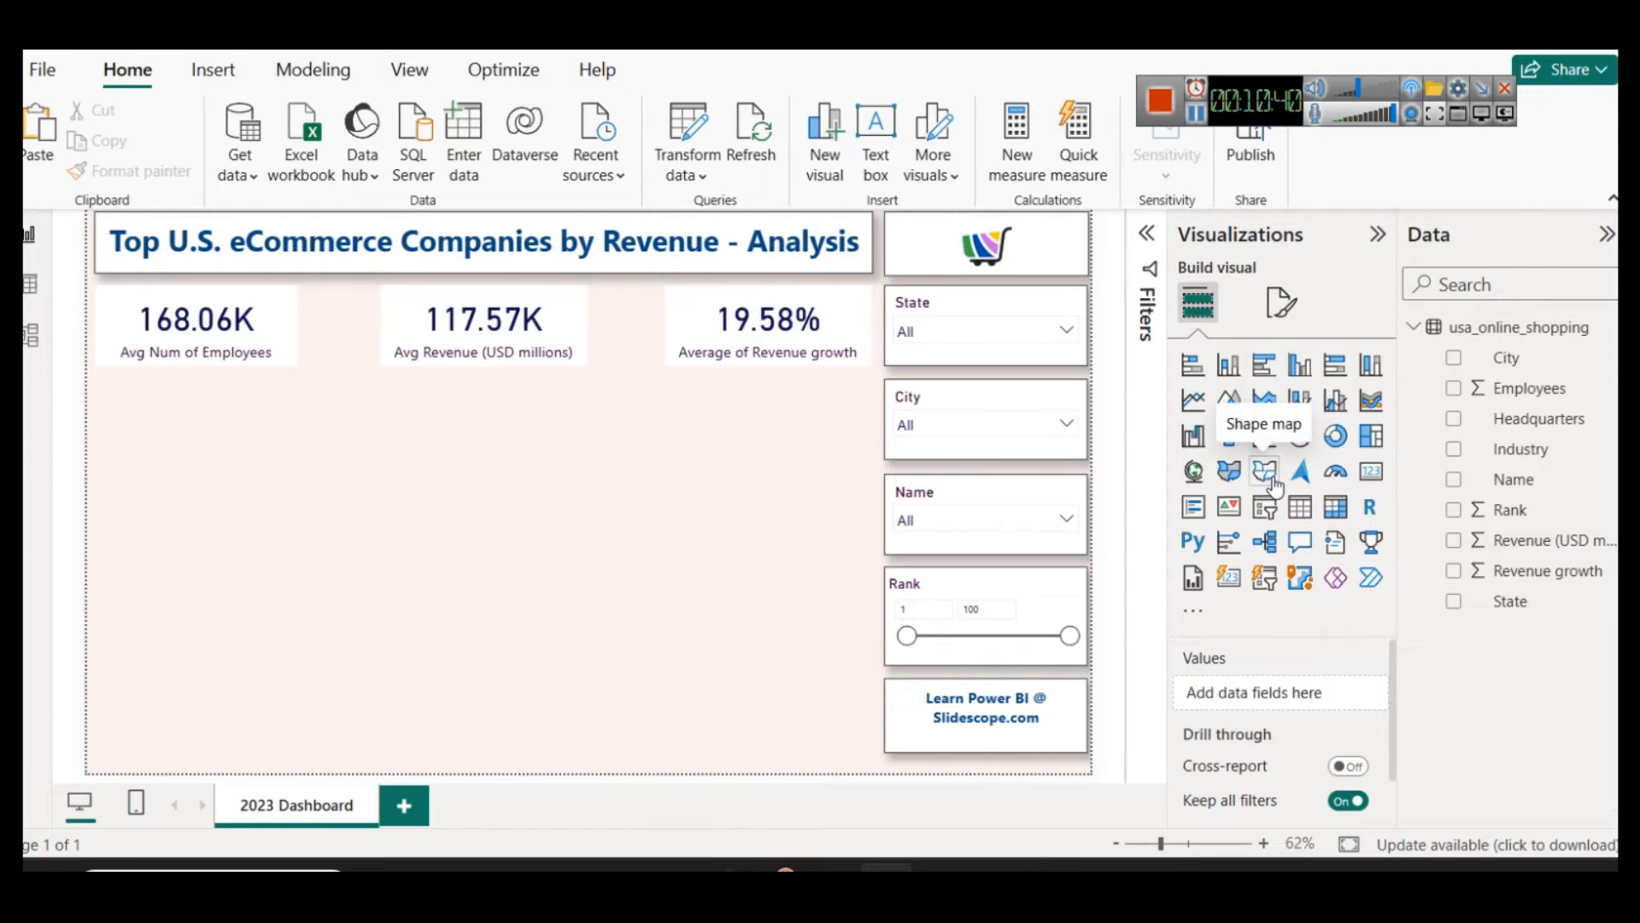
Step: Open the preview features in the program options and check whether the Shape map visual is enabled
left_click(56, 74)
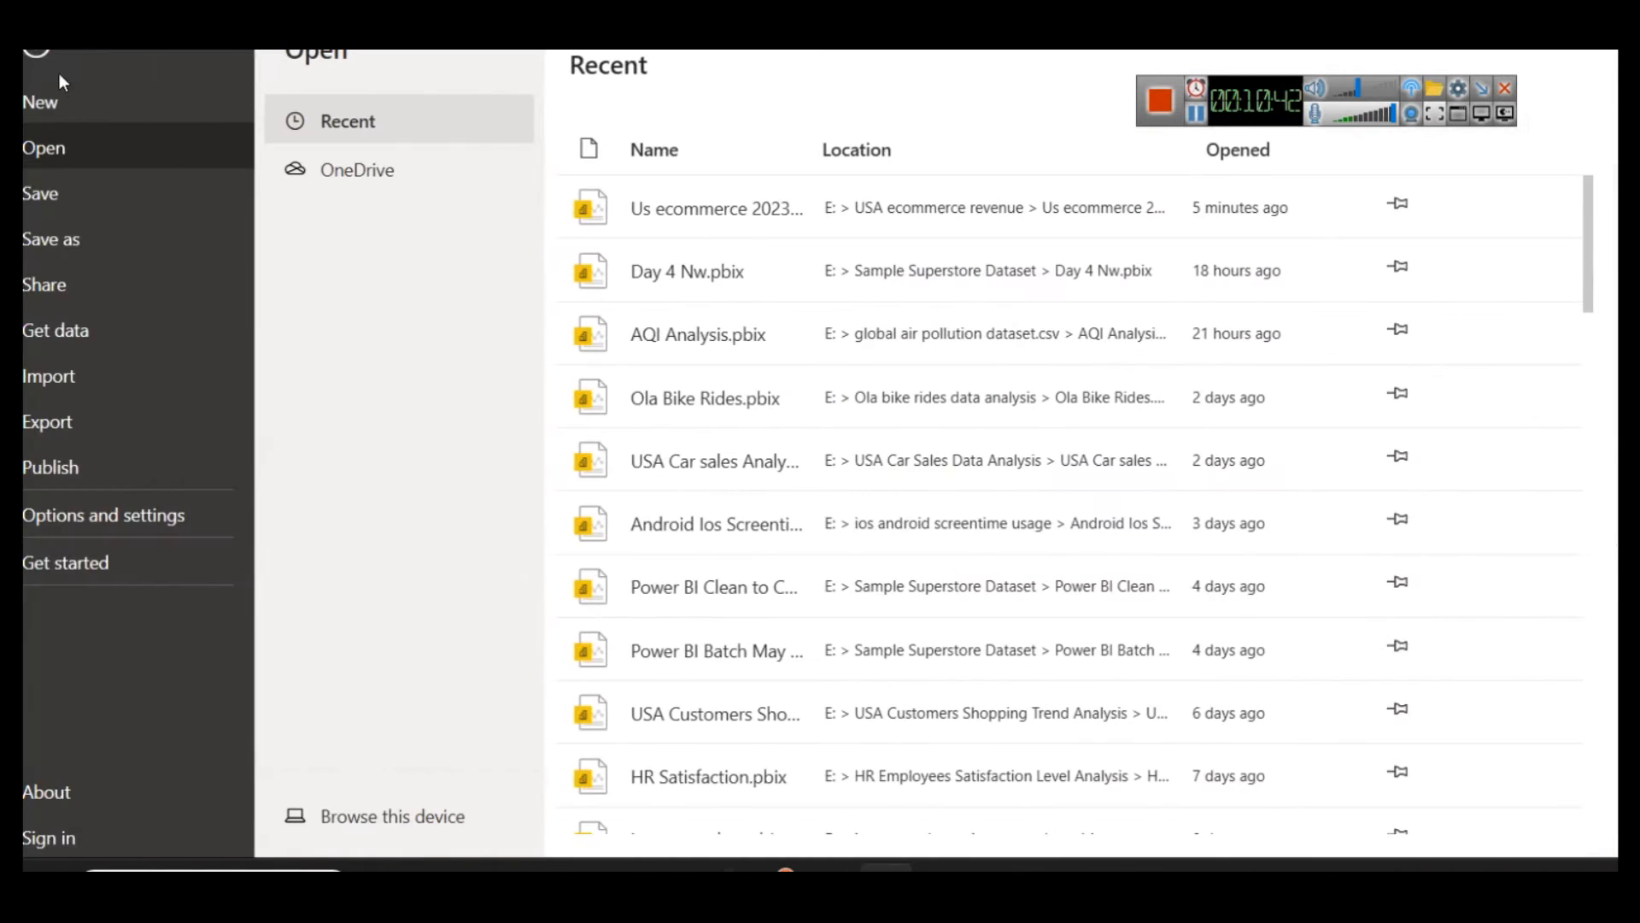
left_click(143, 513)
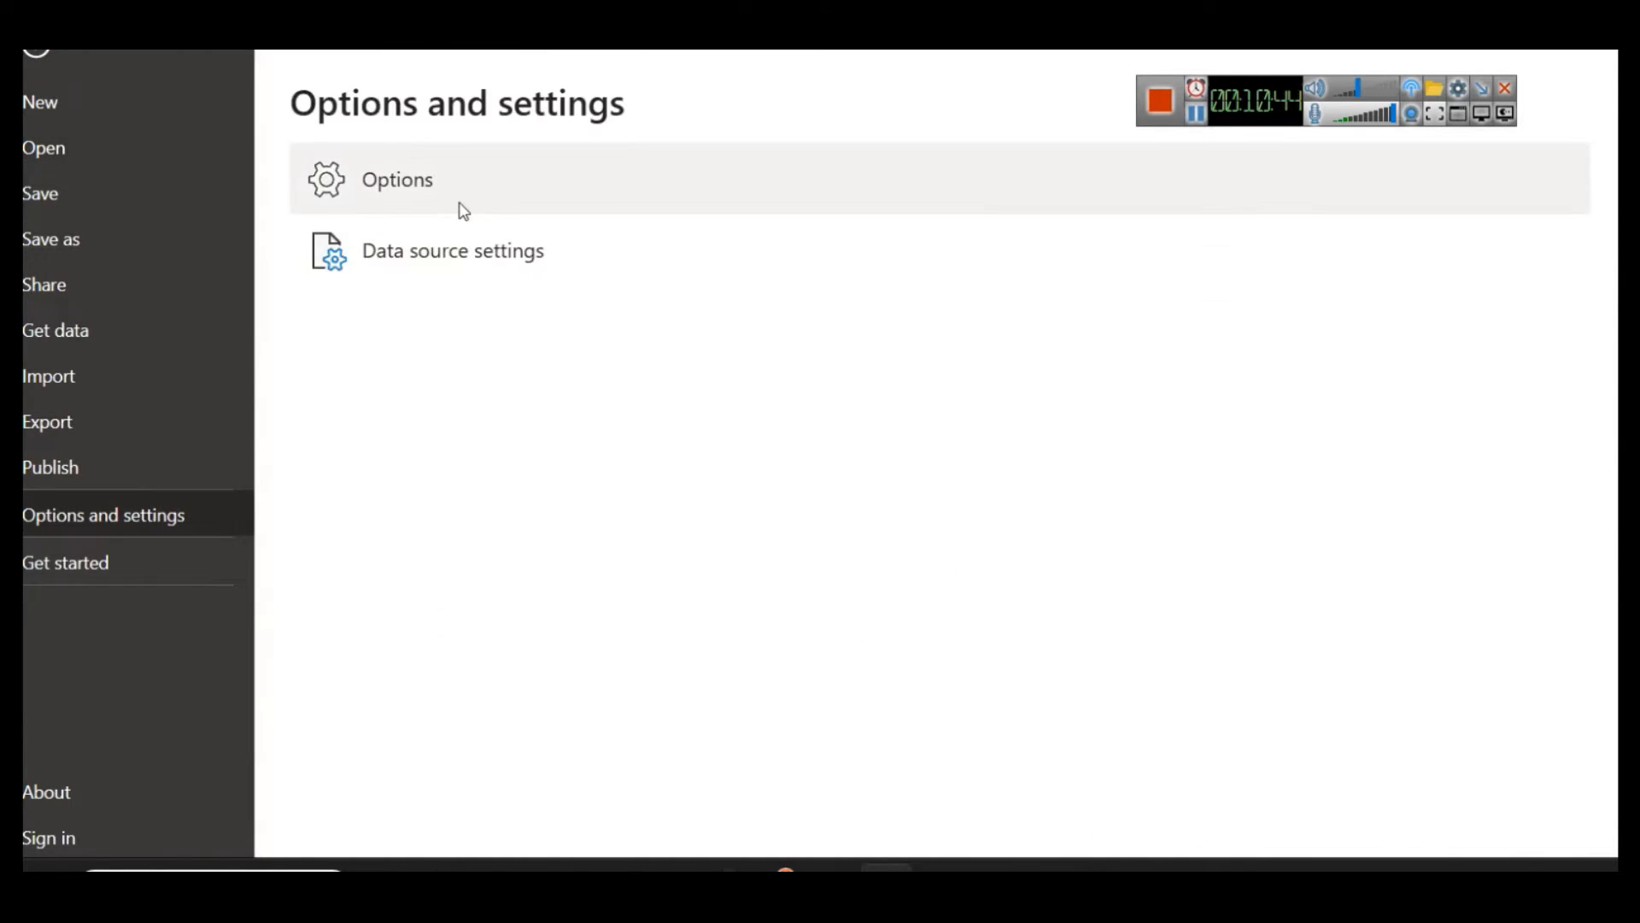
key("Escape")
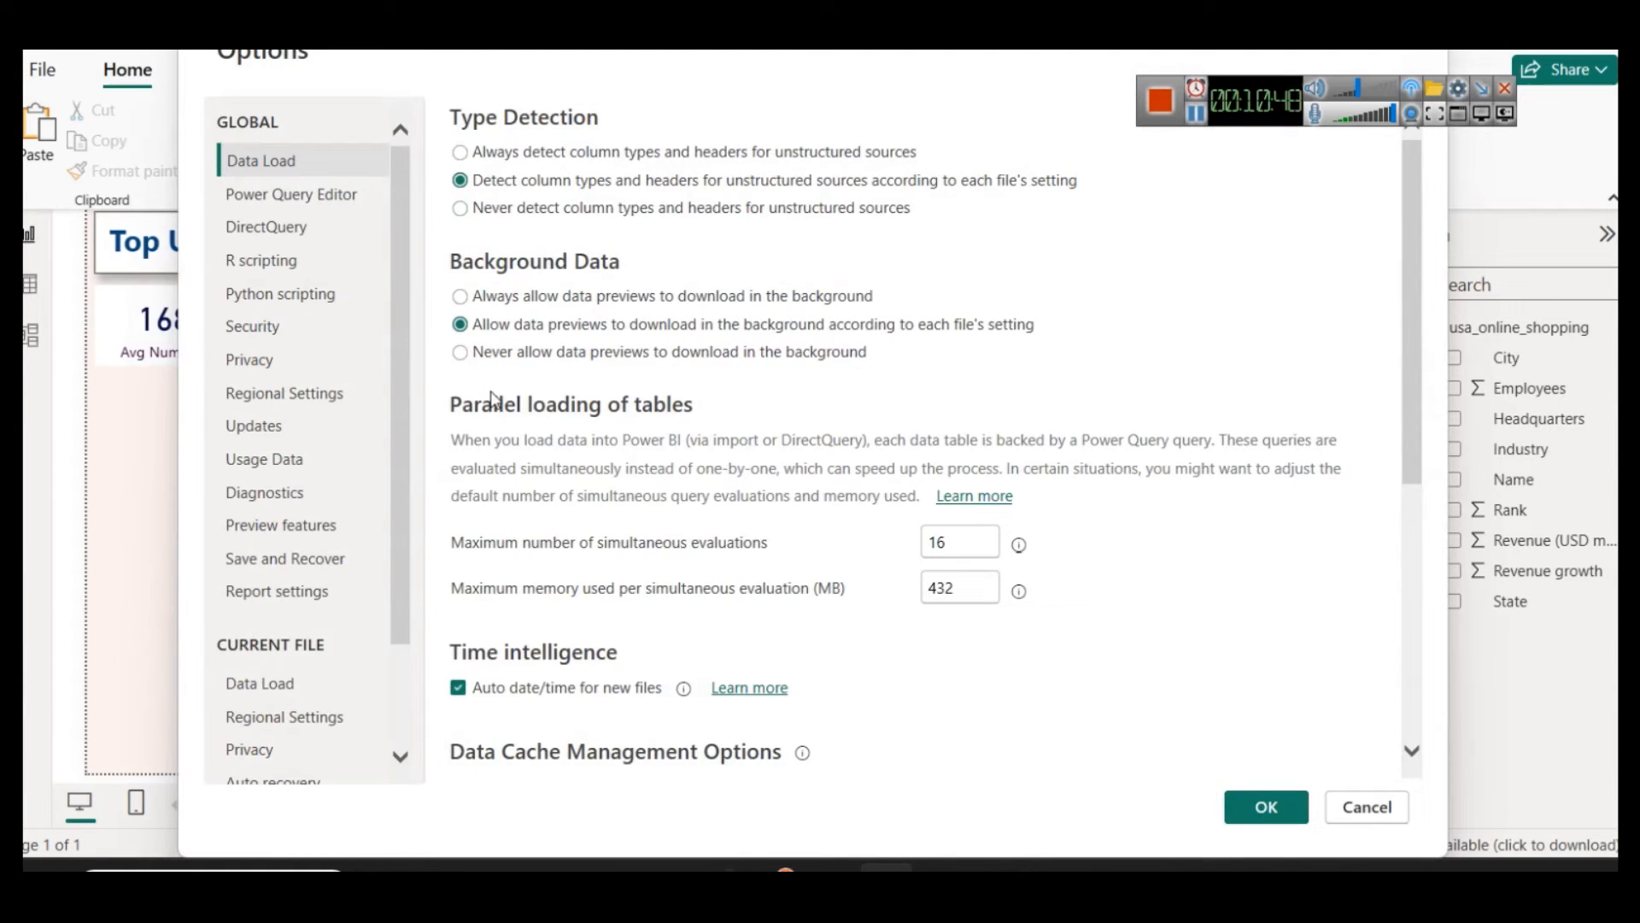
left_click(312, 523)
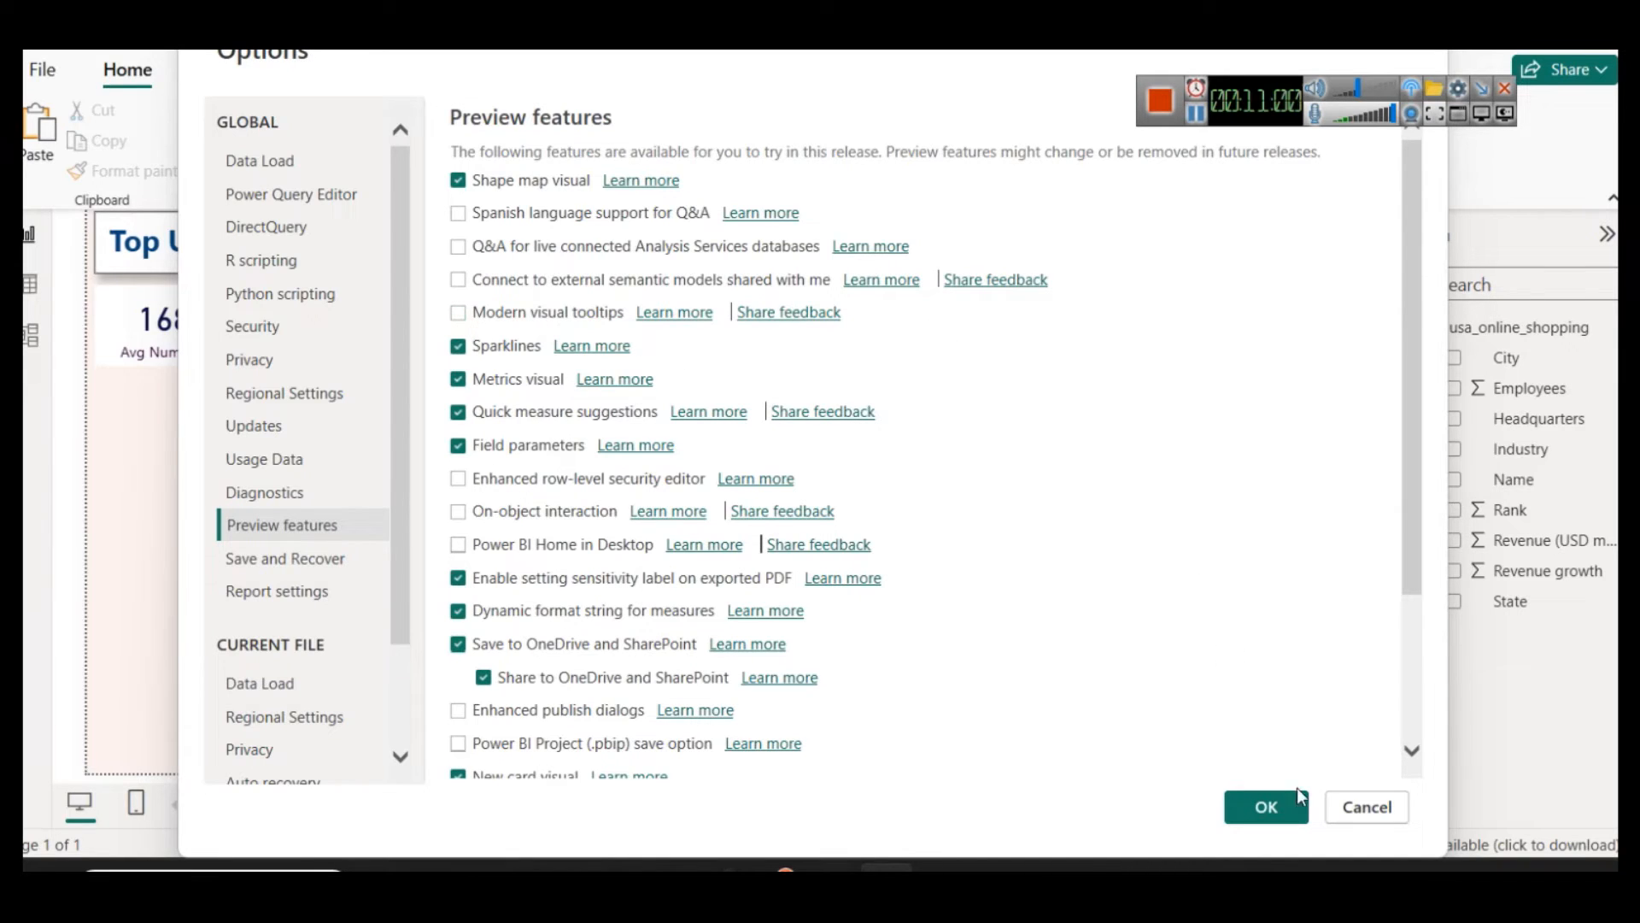
Step: Close the options unchanged, then add a shape map visual and place and size it just below the Avg Num of Employees card
left_click(1377, 807)
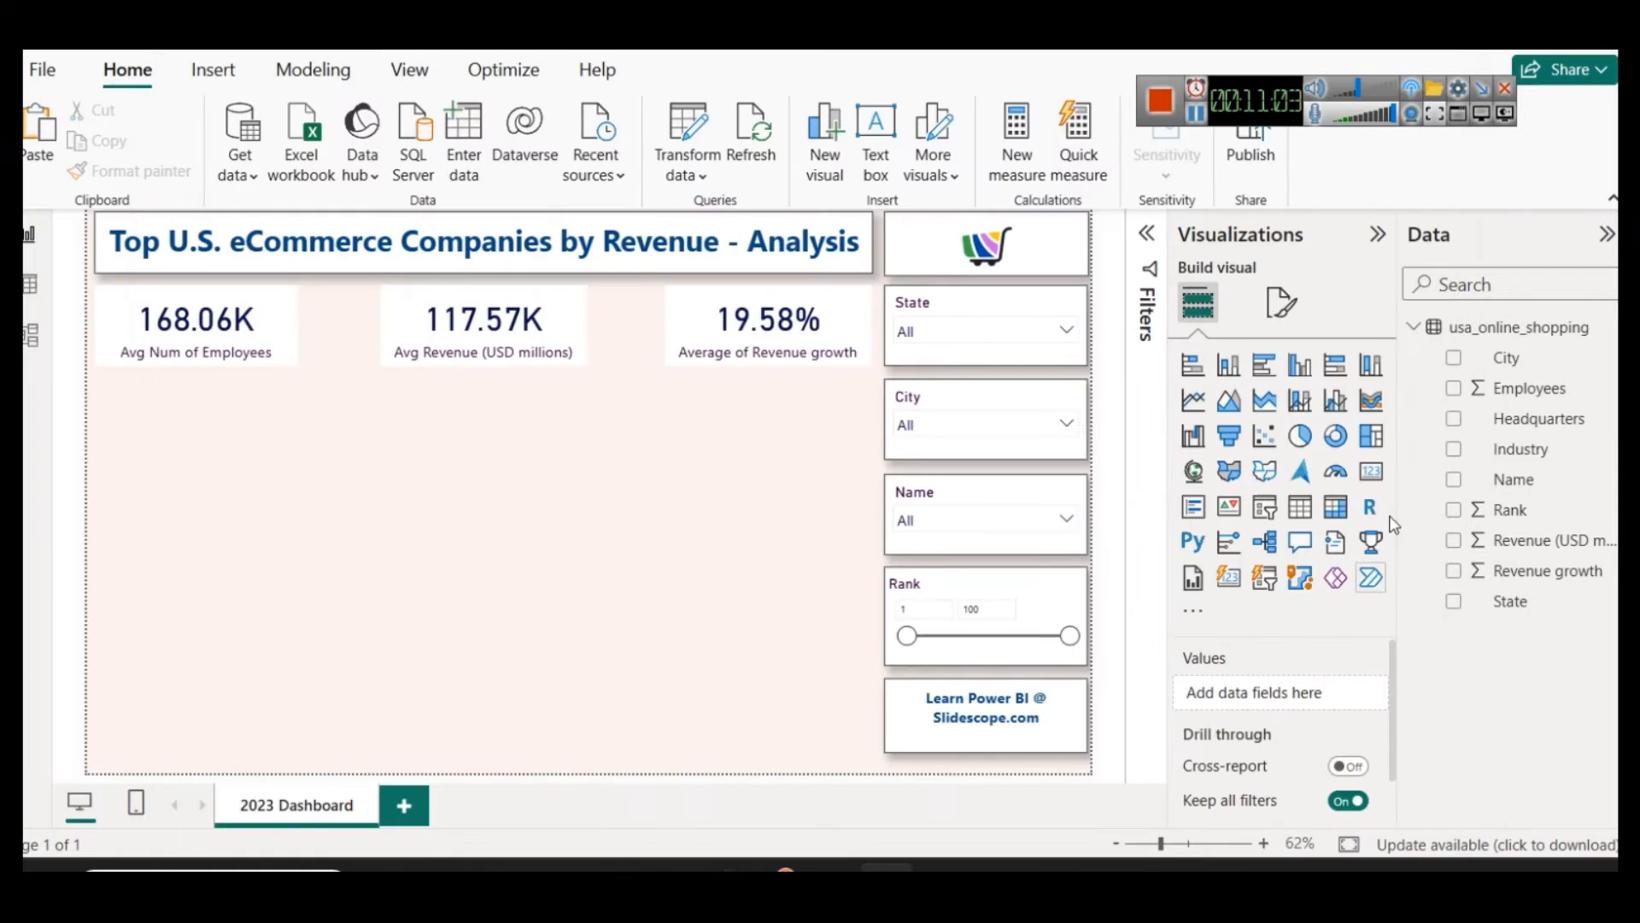
left_click(1265, 471)
left_click_drag(220, 548, 359, 448)
left_click_drag(226, 514, 227, 553)
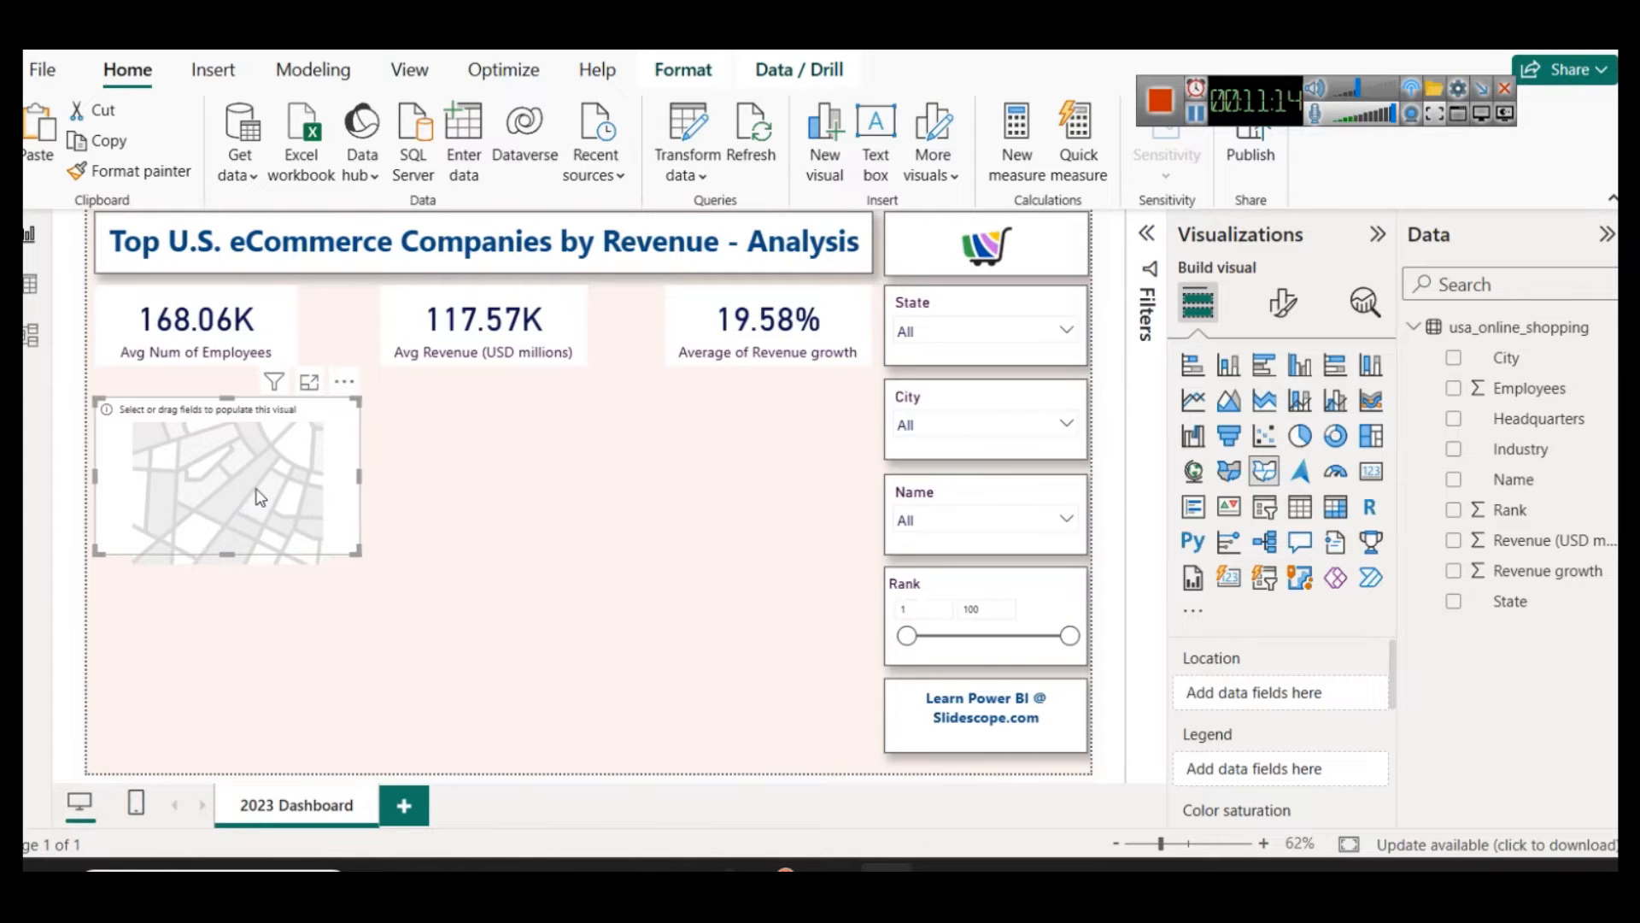
key("Up")
key("Up")
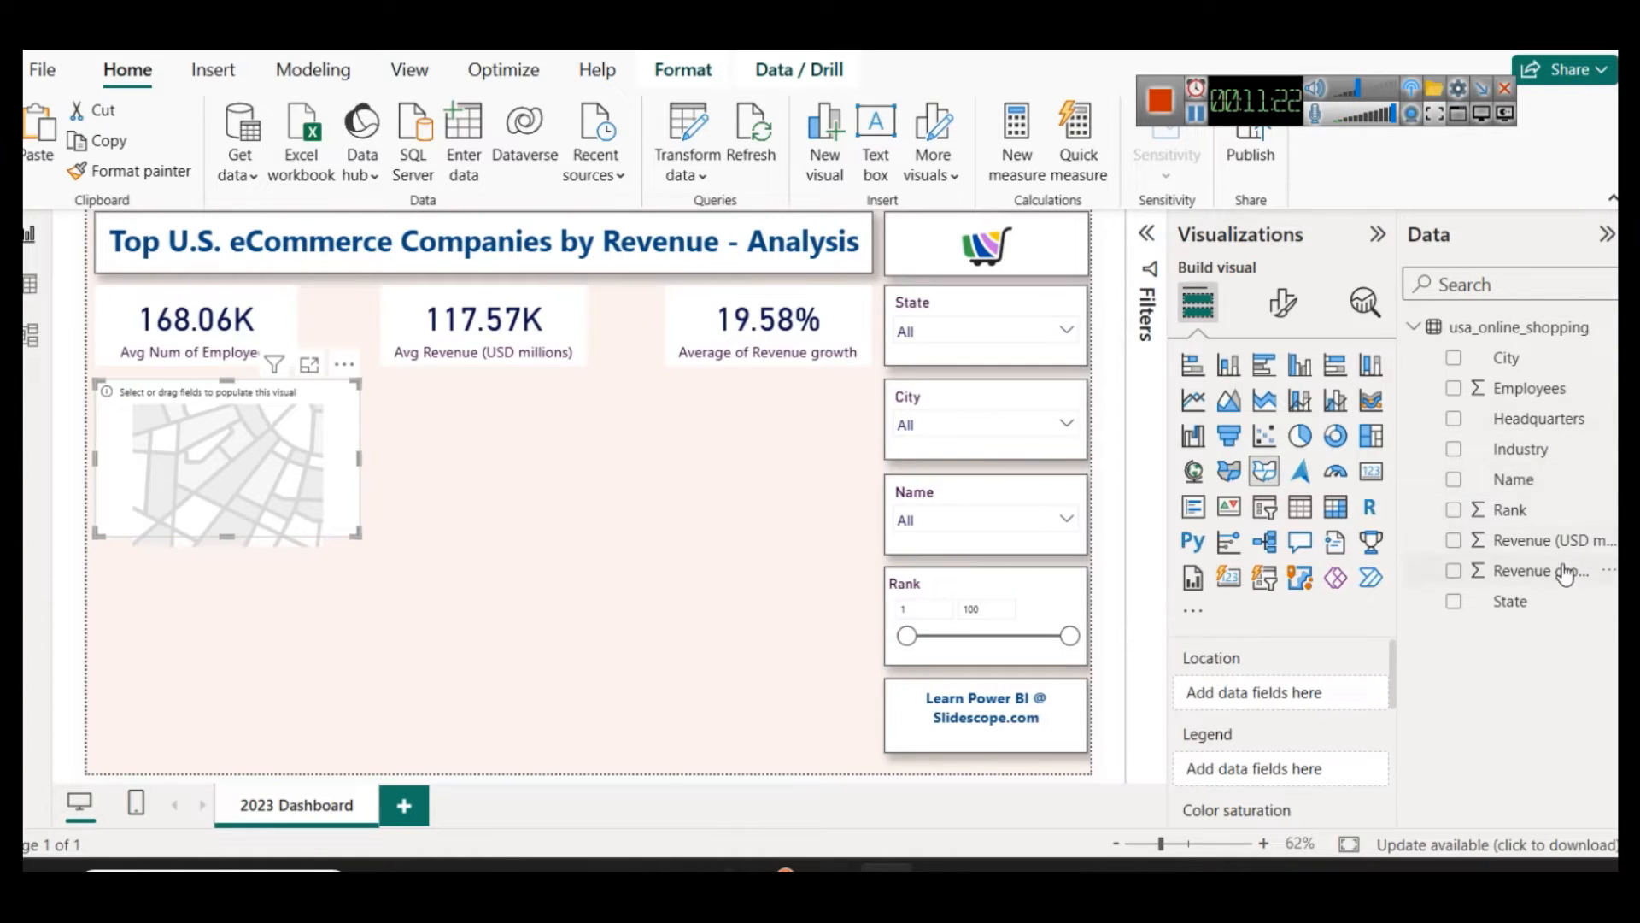
Step: Use the State field as the shape map's location and enlarge the visual slightly in width and height
left_click(1534, 481)
left_click(1546, 608)
left_click_drag(1471, 608, 1320, 706)
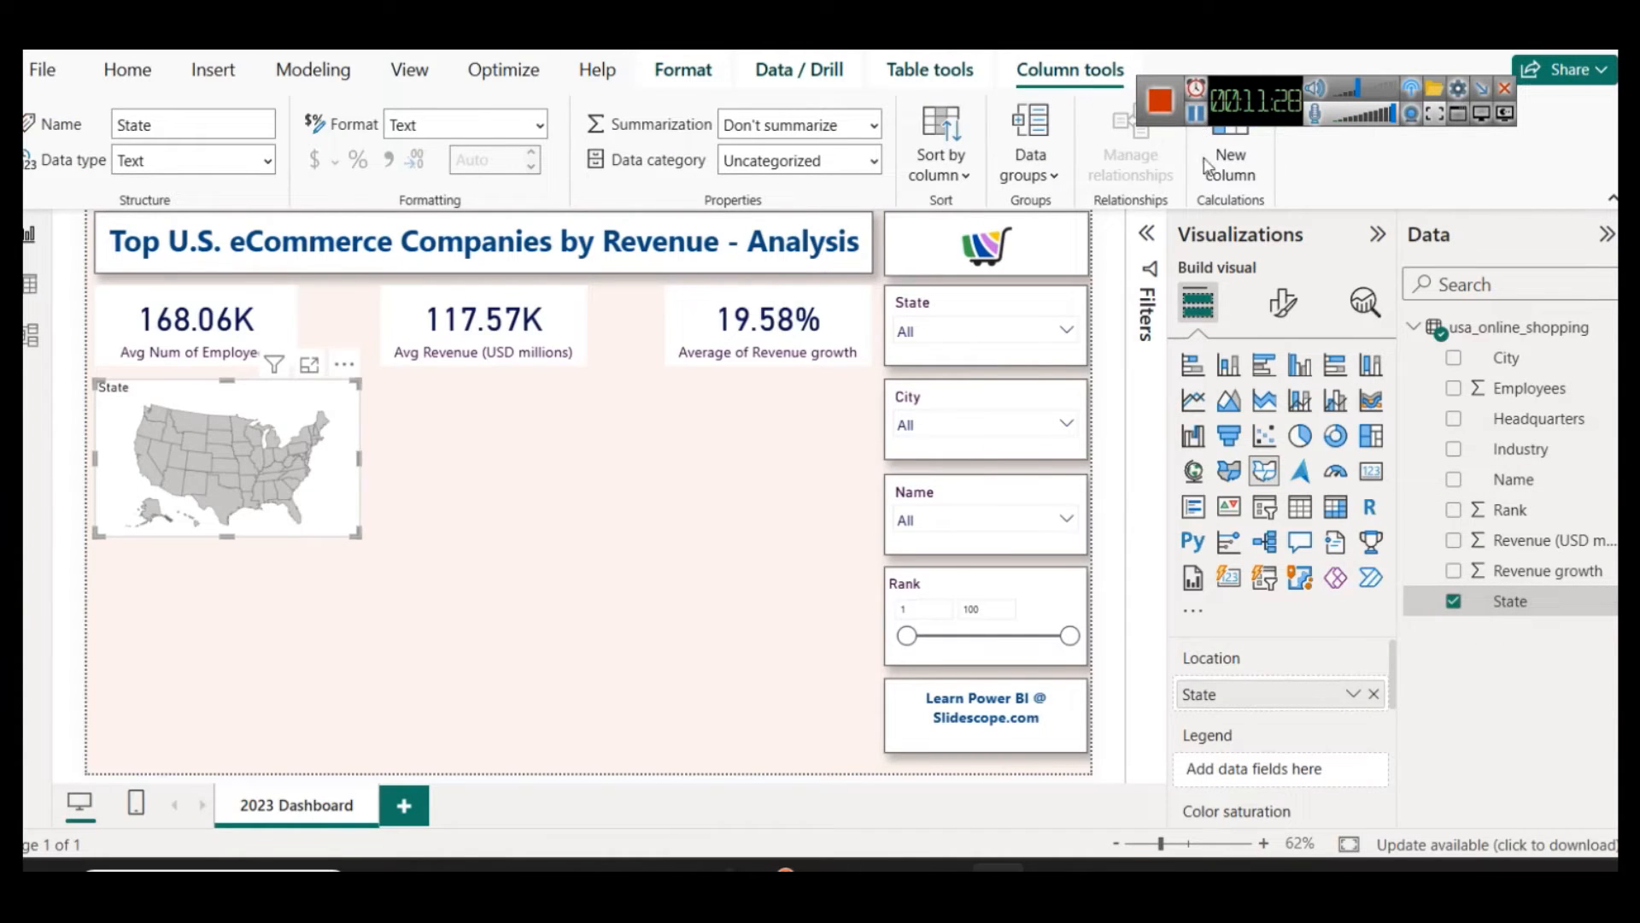
left_click_drag(357, 534, 411, 564)
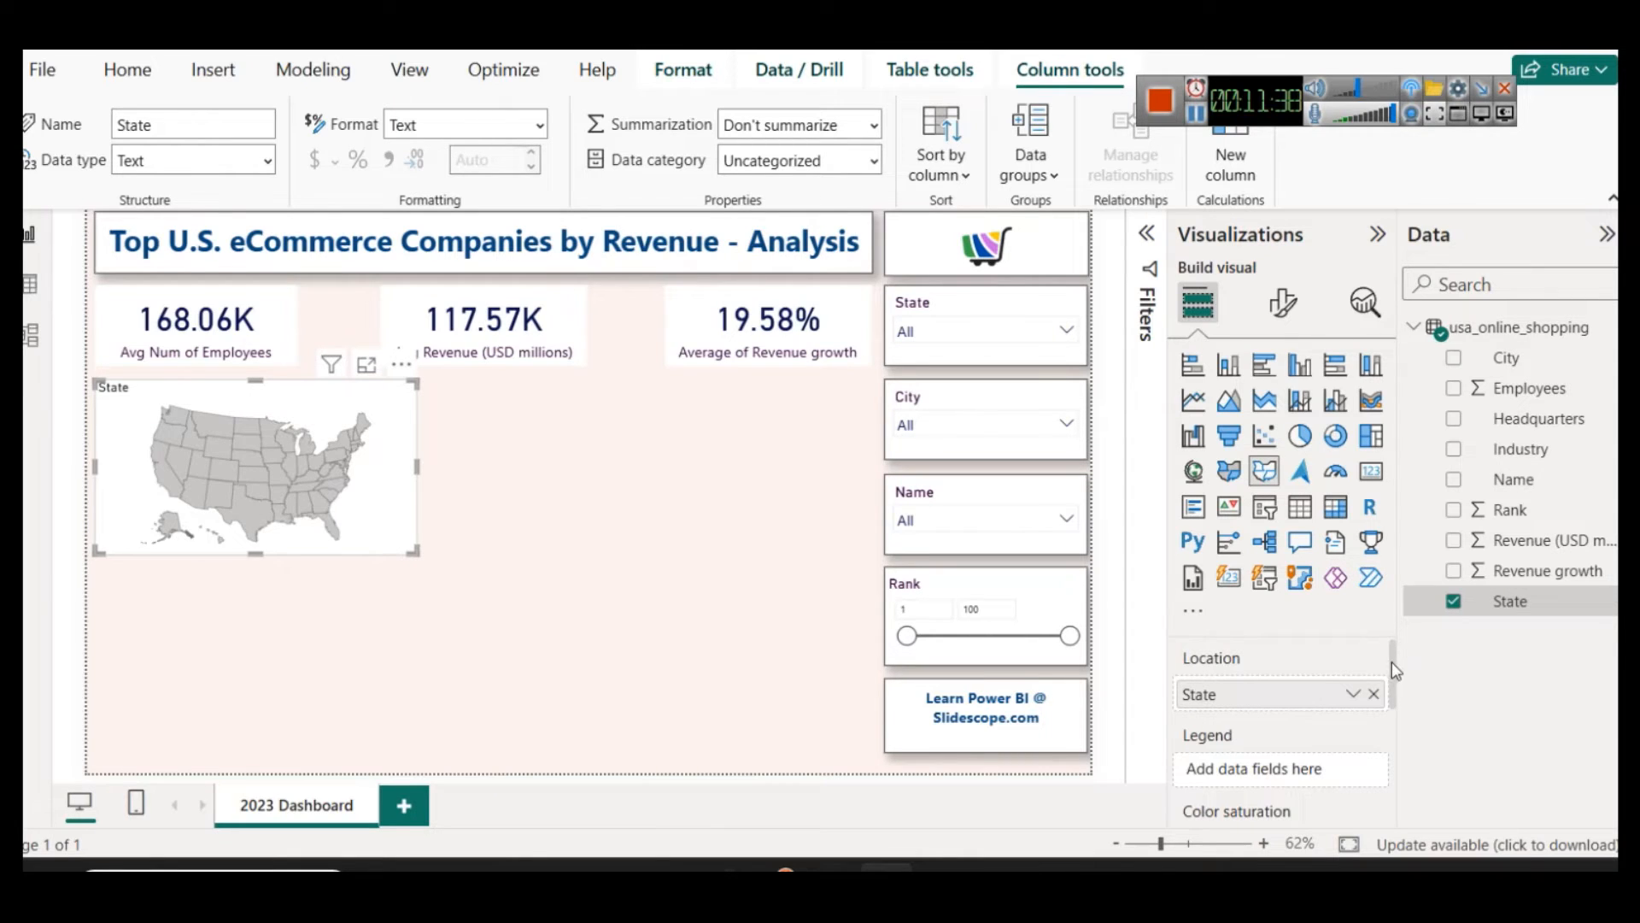
Step: Set the shape map's color saturation to Revenue (USD millions), aggregated as Average
left_click_drag(1391, 661, 1391, 681)
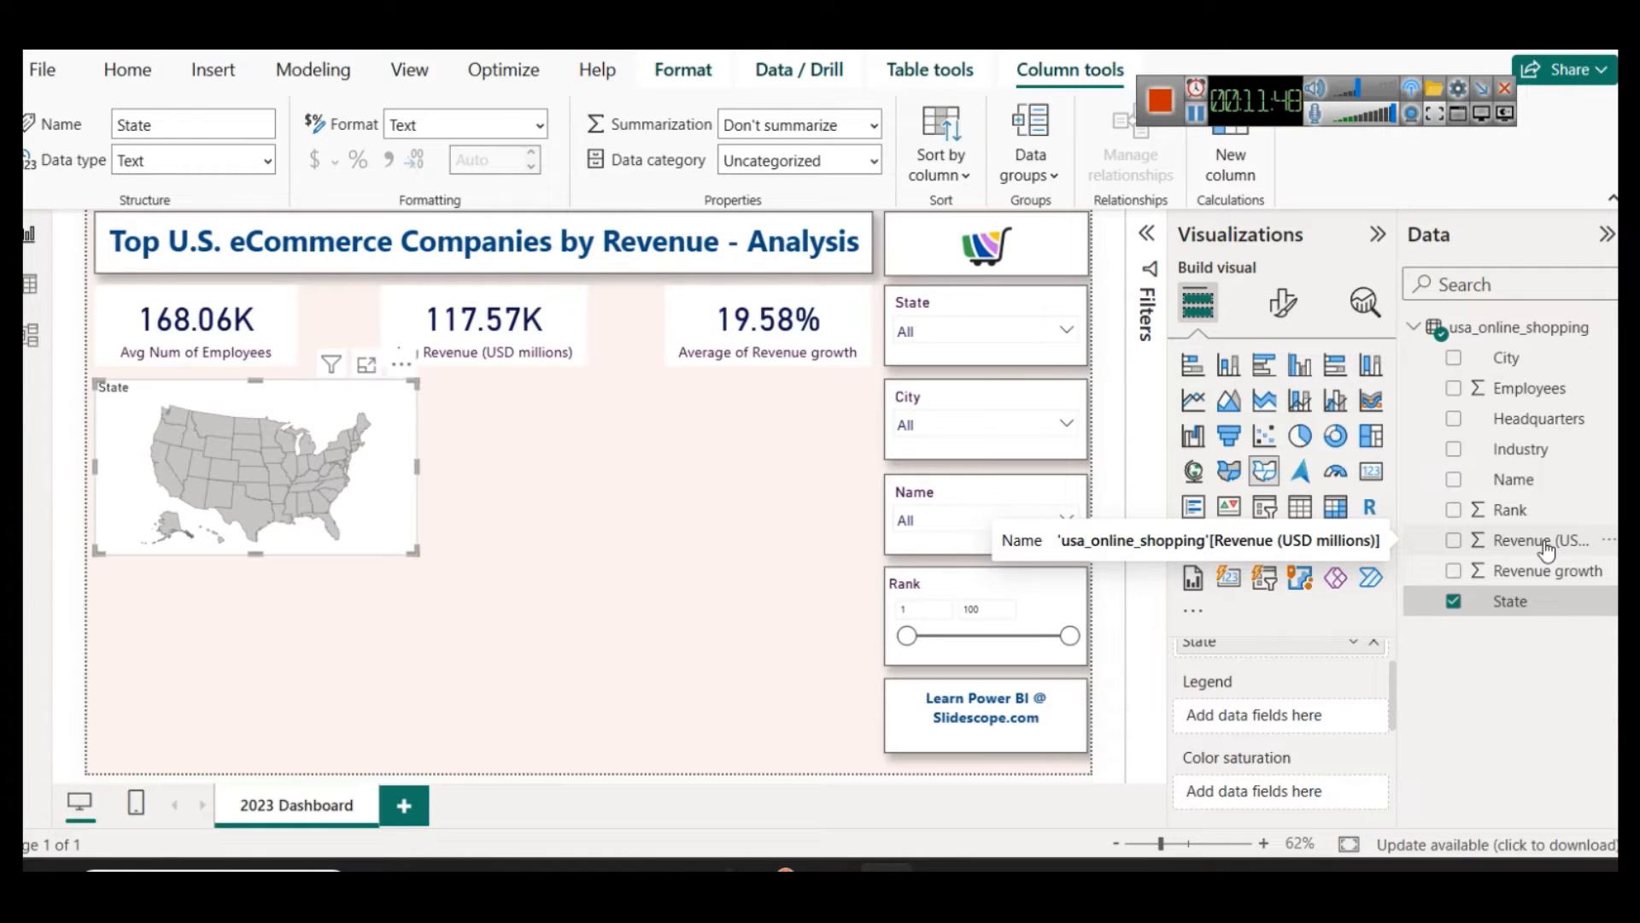
left_click_drag(1546, 548, 1298, 801)
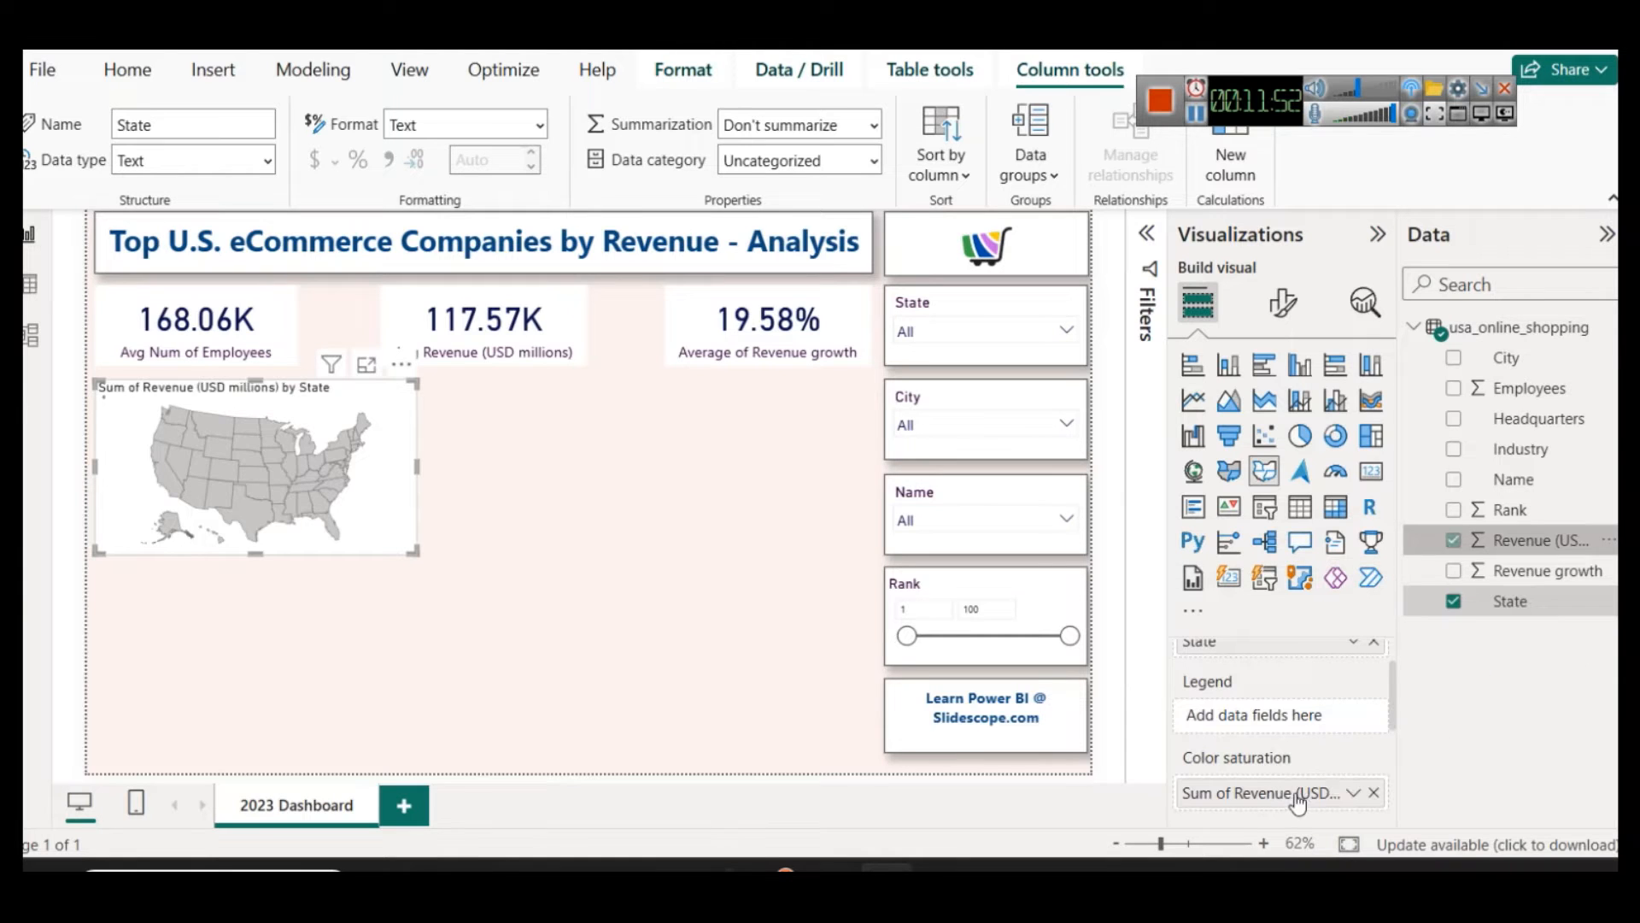
left_click(1353, 791)
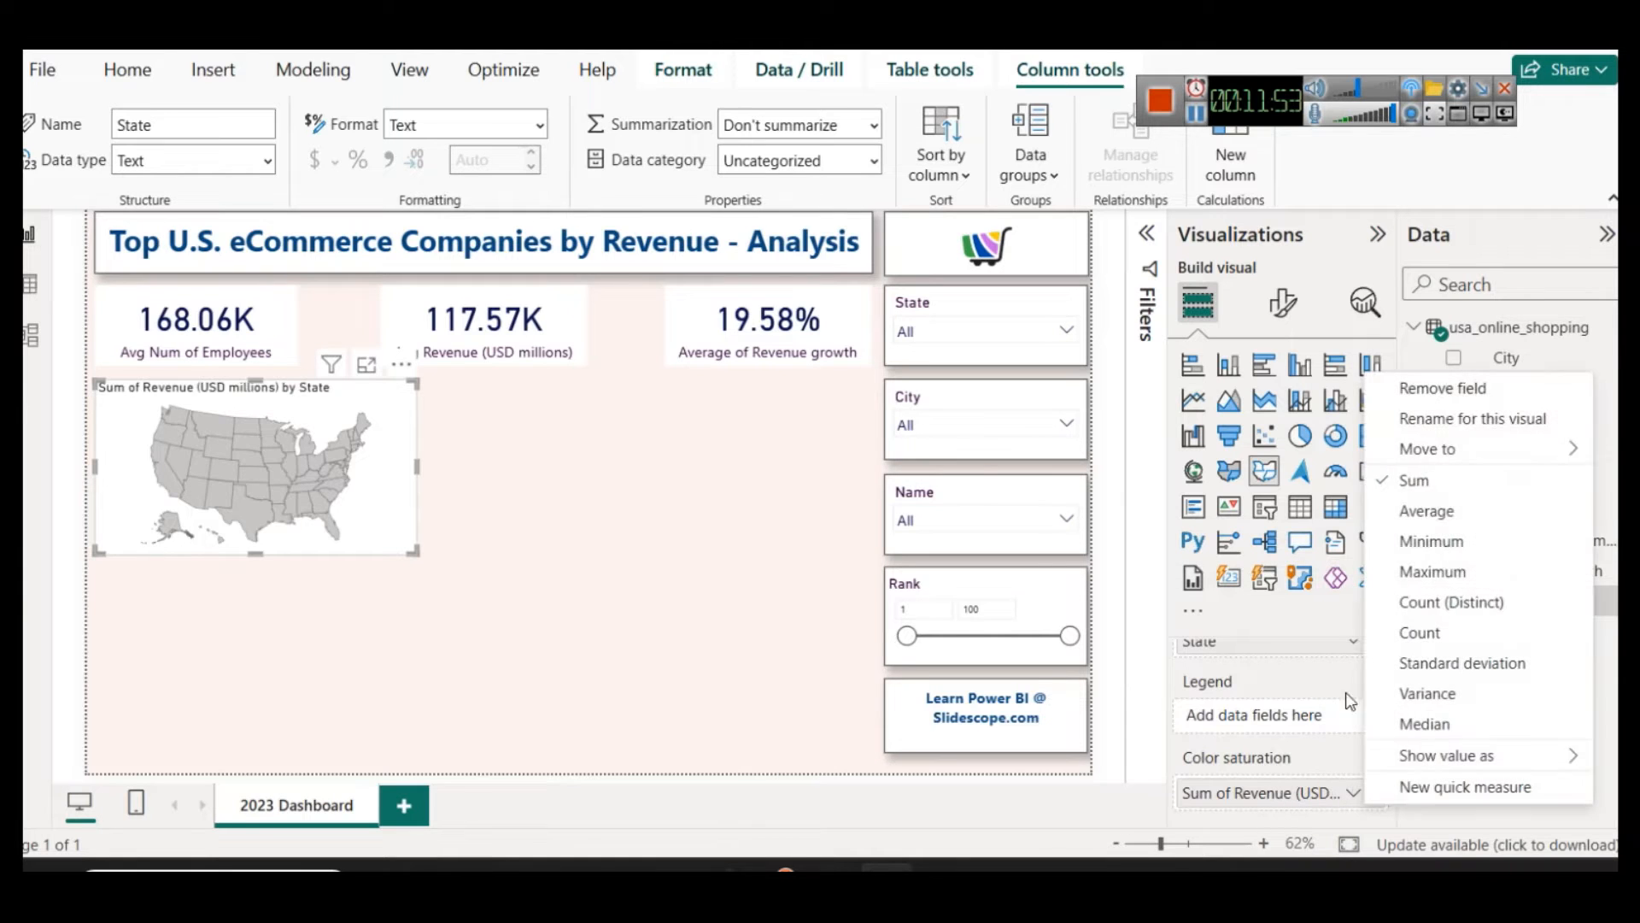
left_click(1425, 511)
scroll(1262, 751, "down", 1)
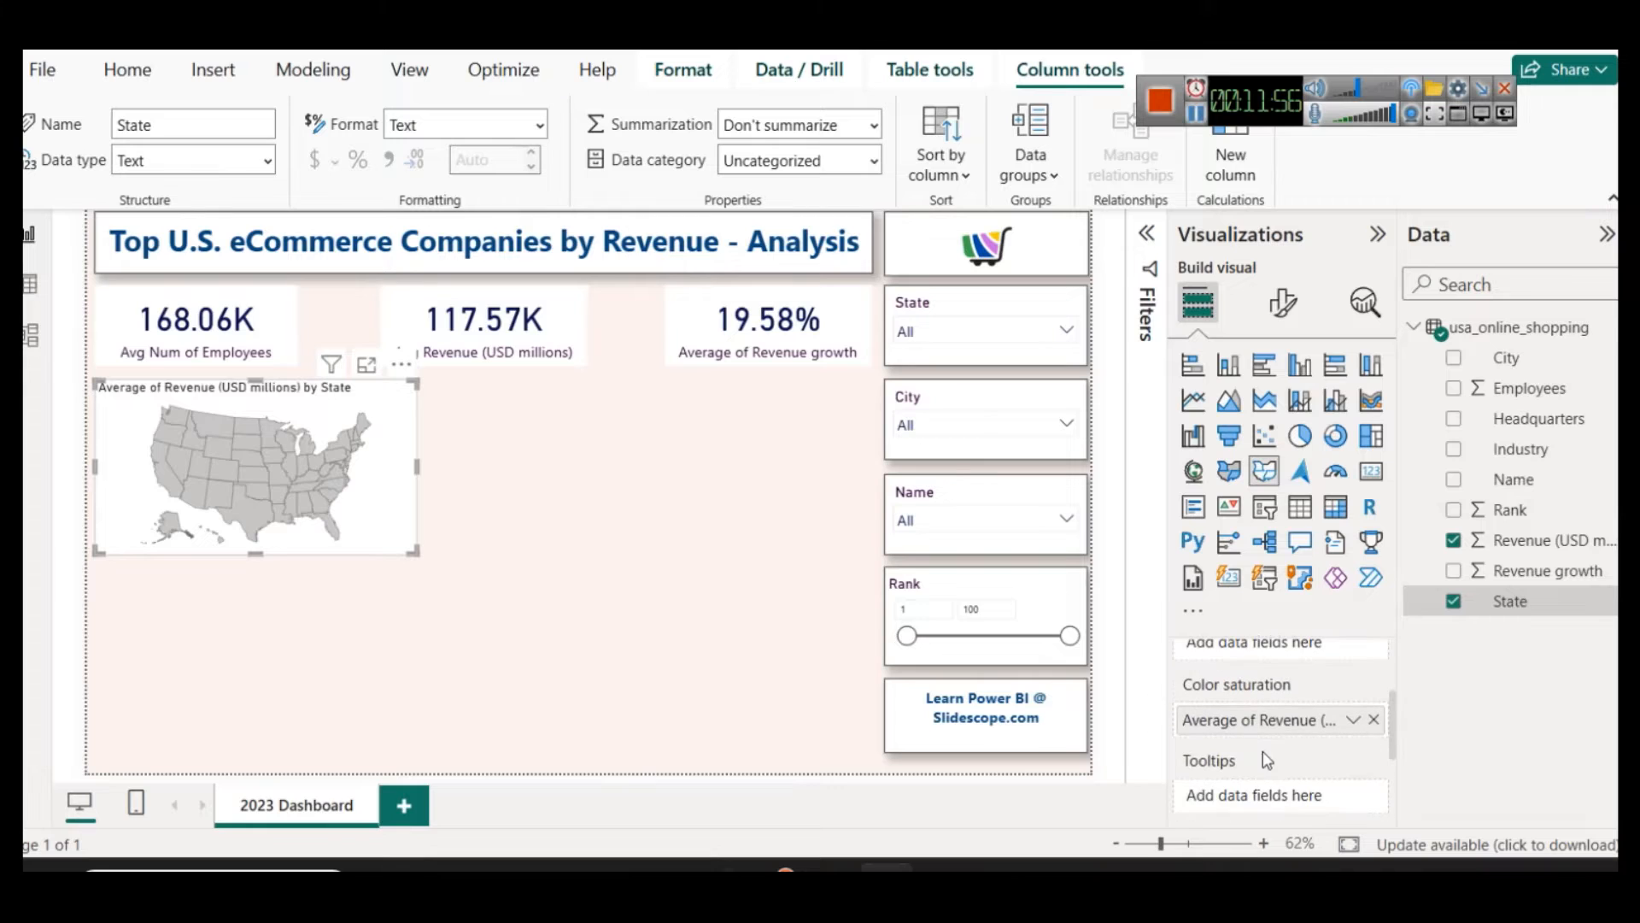
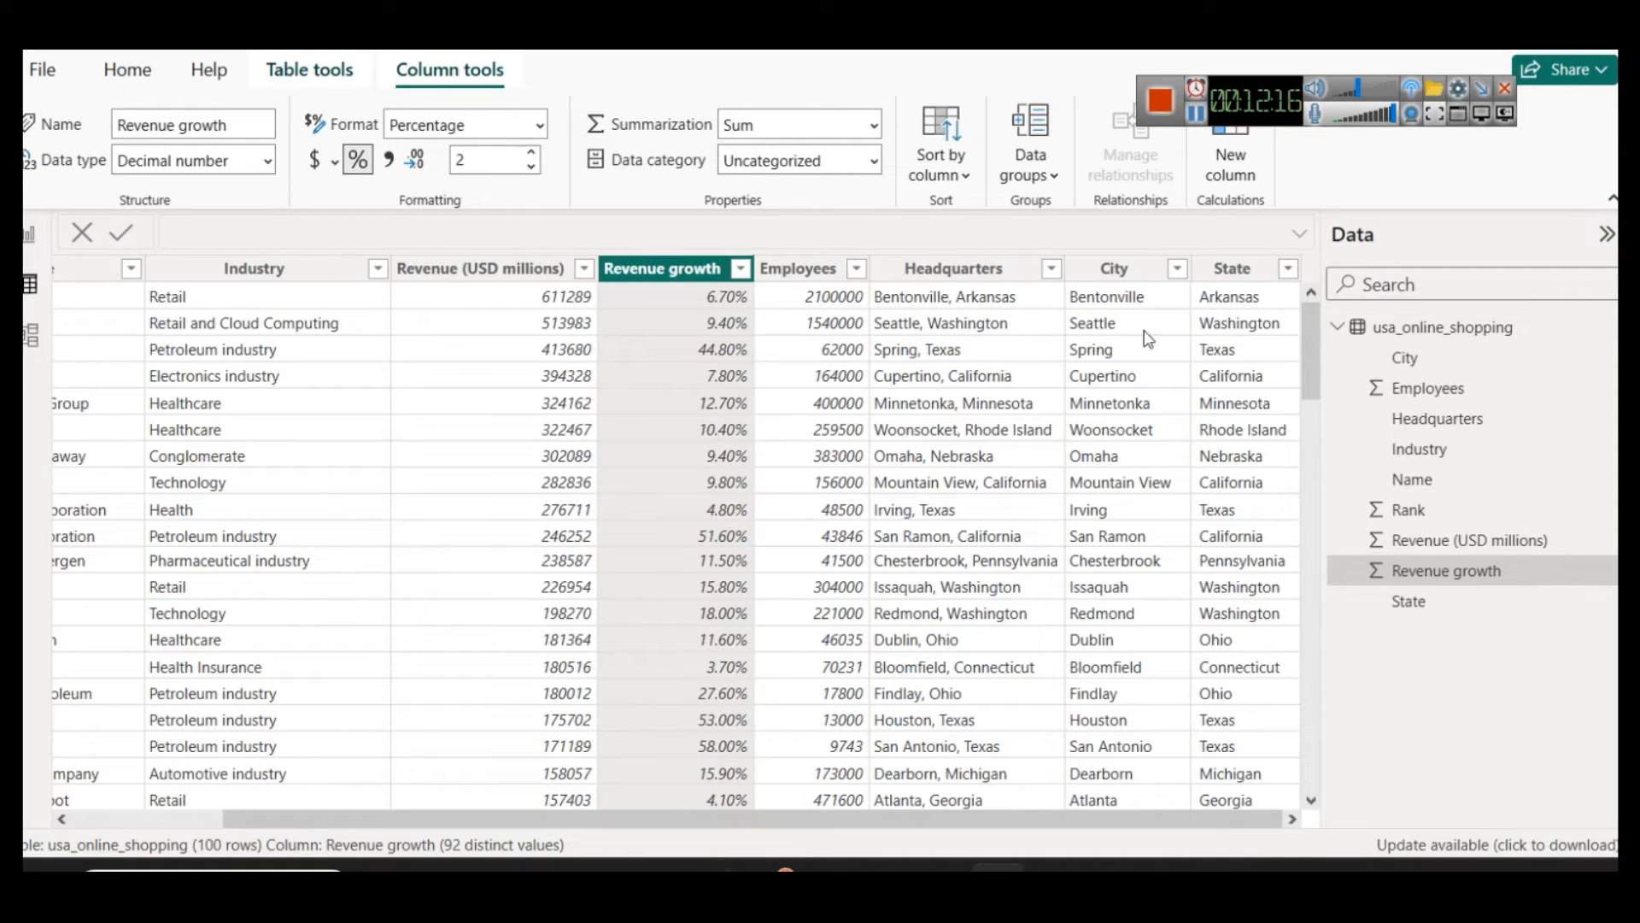
Step: Edit the usa_online_shopping query and replace every space in the State column's values with nothing
right_click(1437, 324)
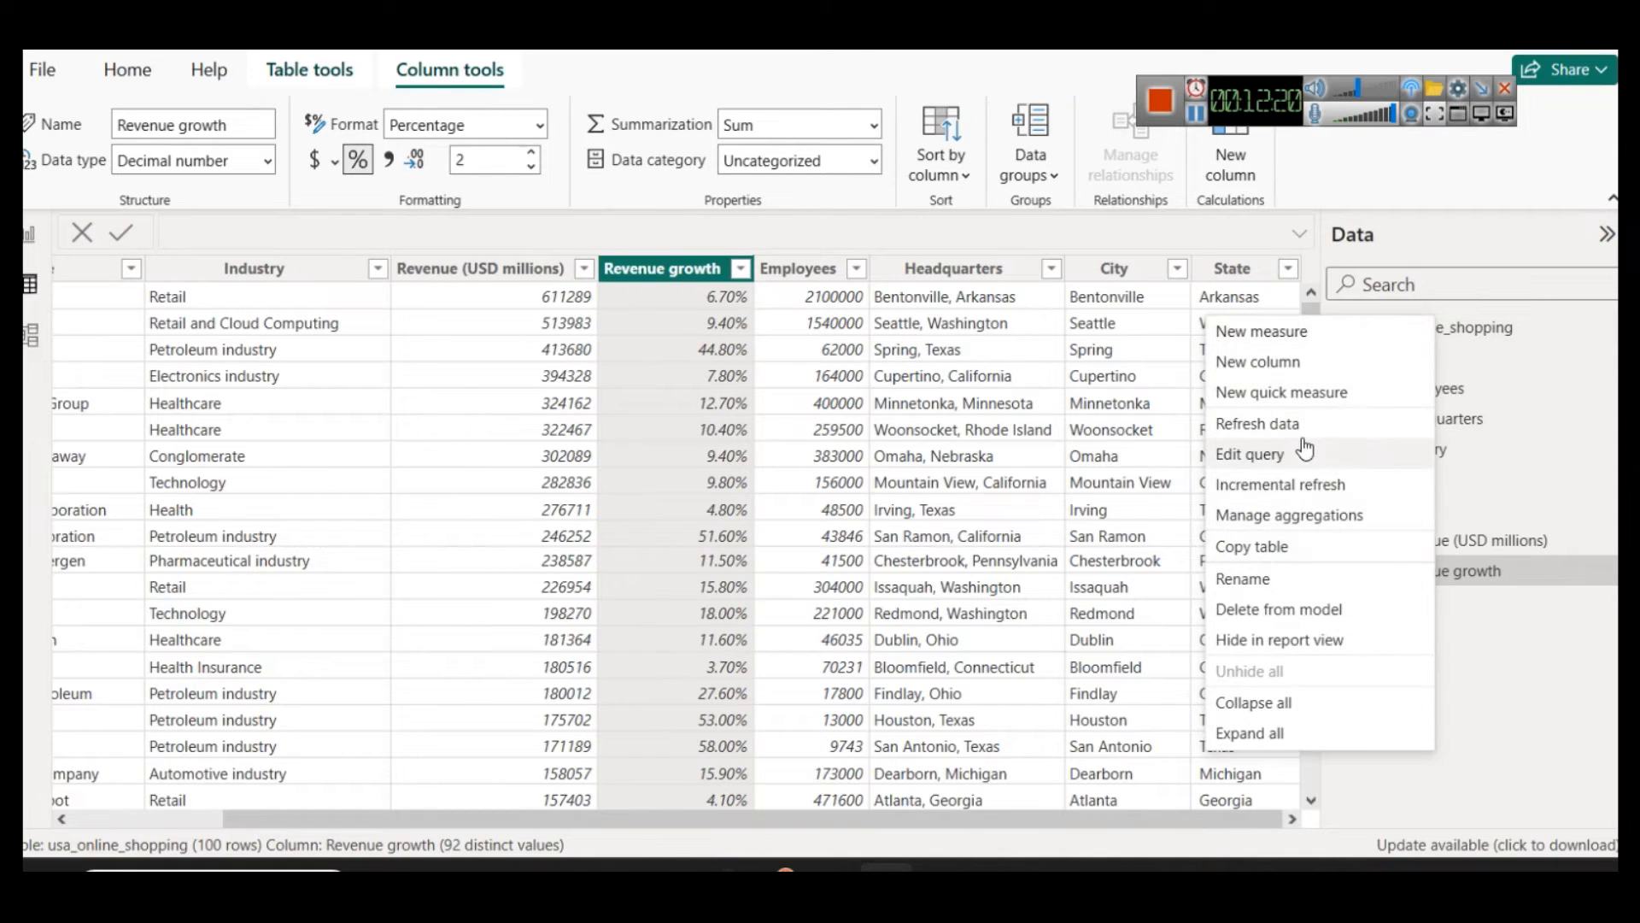
left_click(1329, 458)
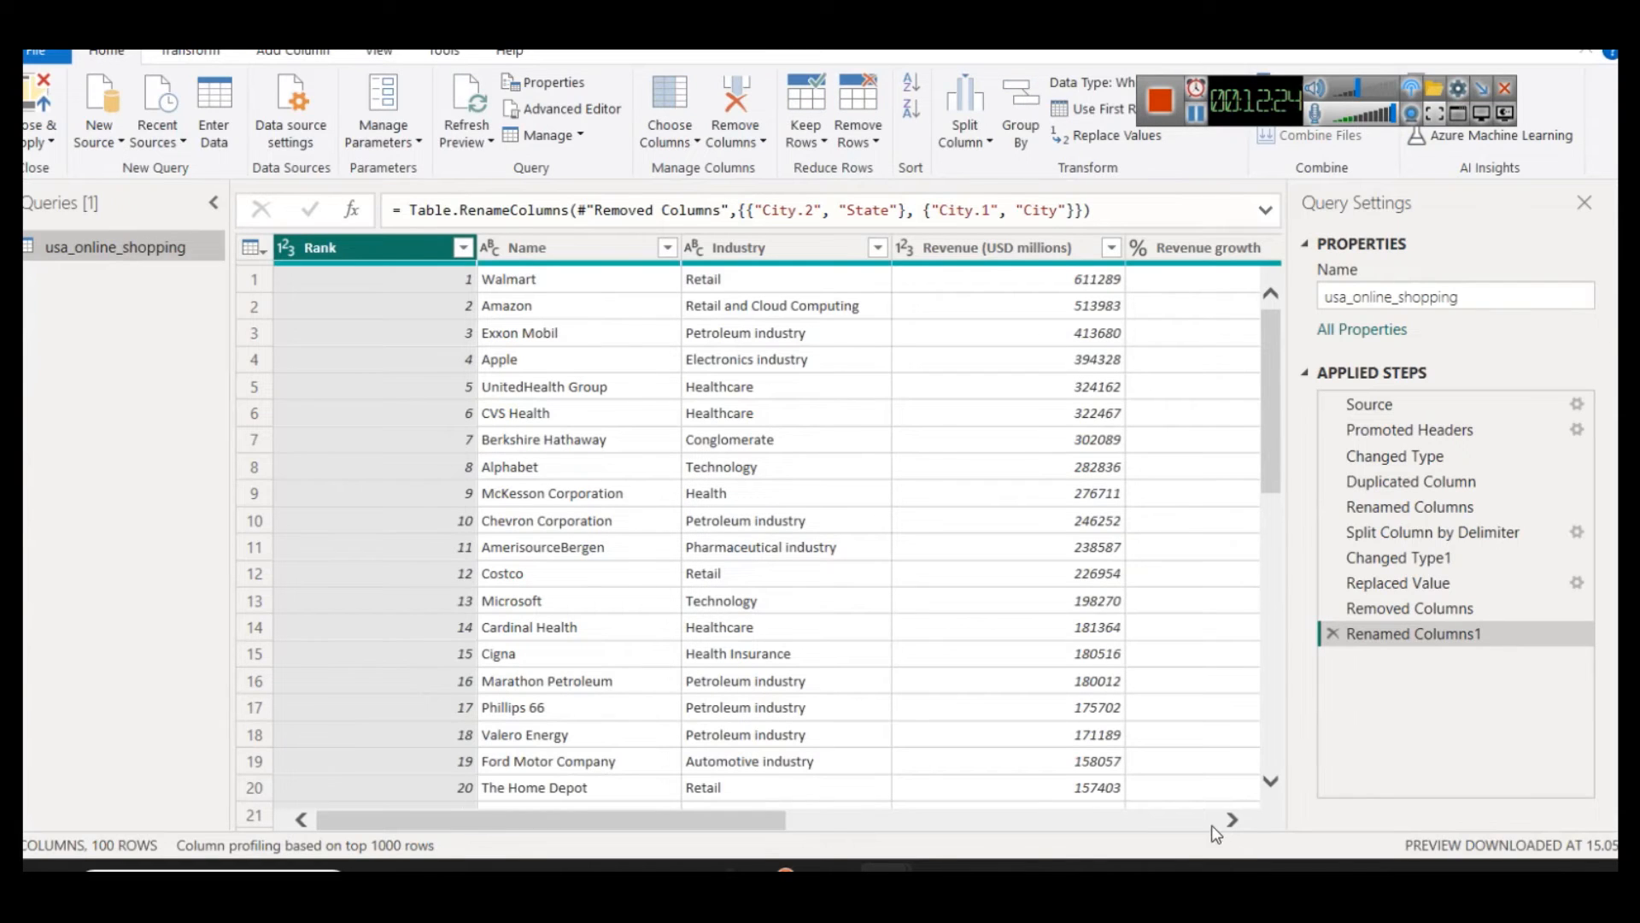
left_click(1214, 826)
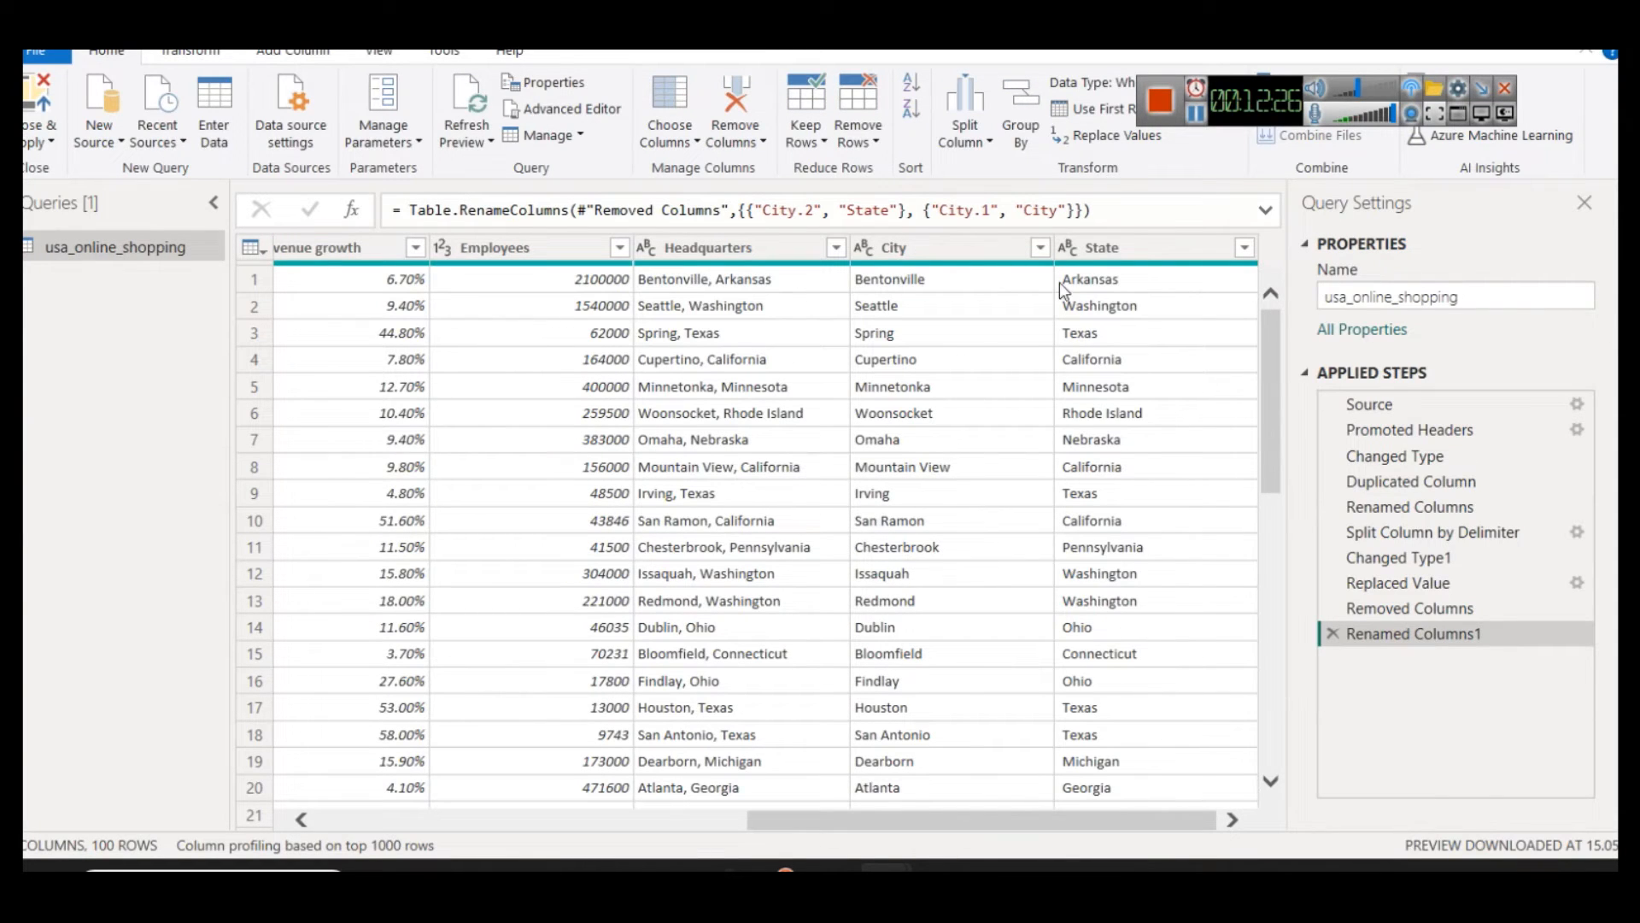
left_click(1083, 246)
right_click(1091, 257)
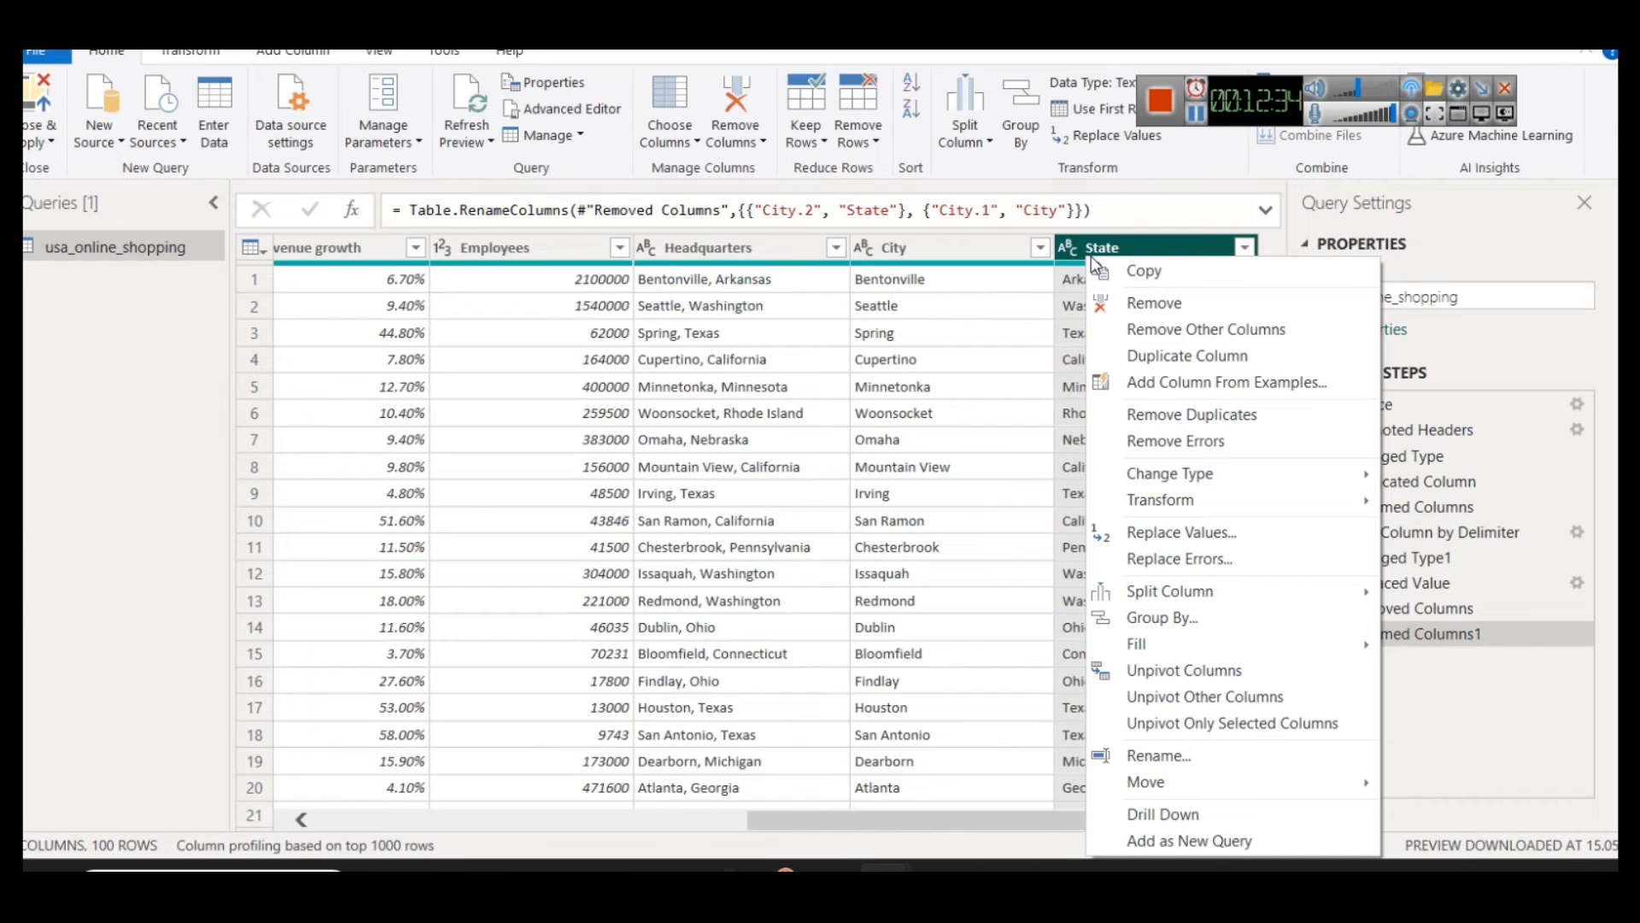
left_click(1247, 95)
right_click(1161, 246)
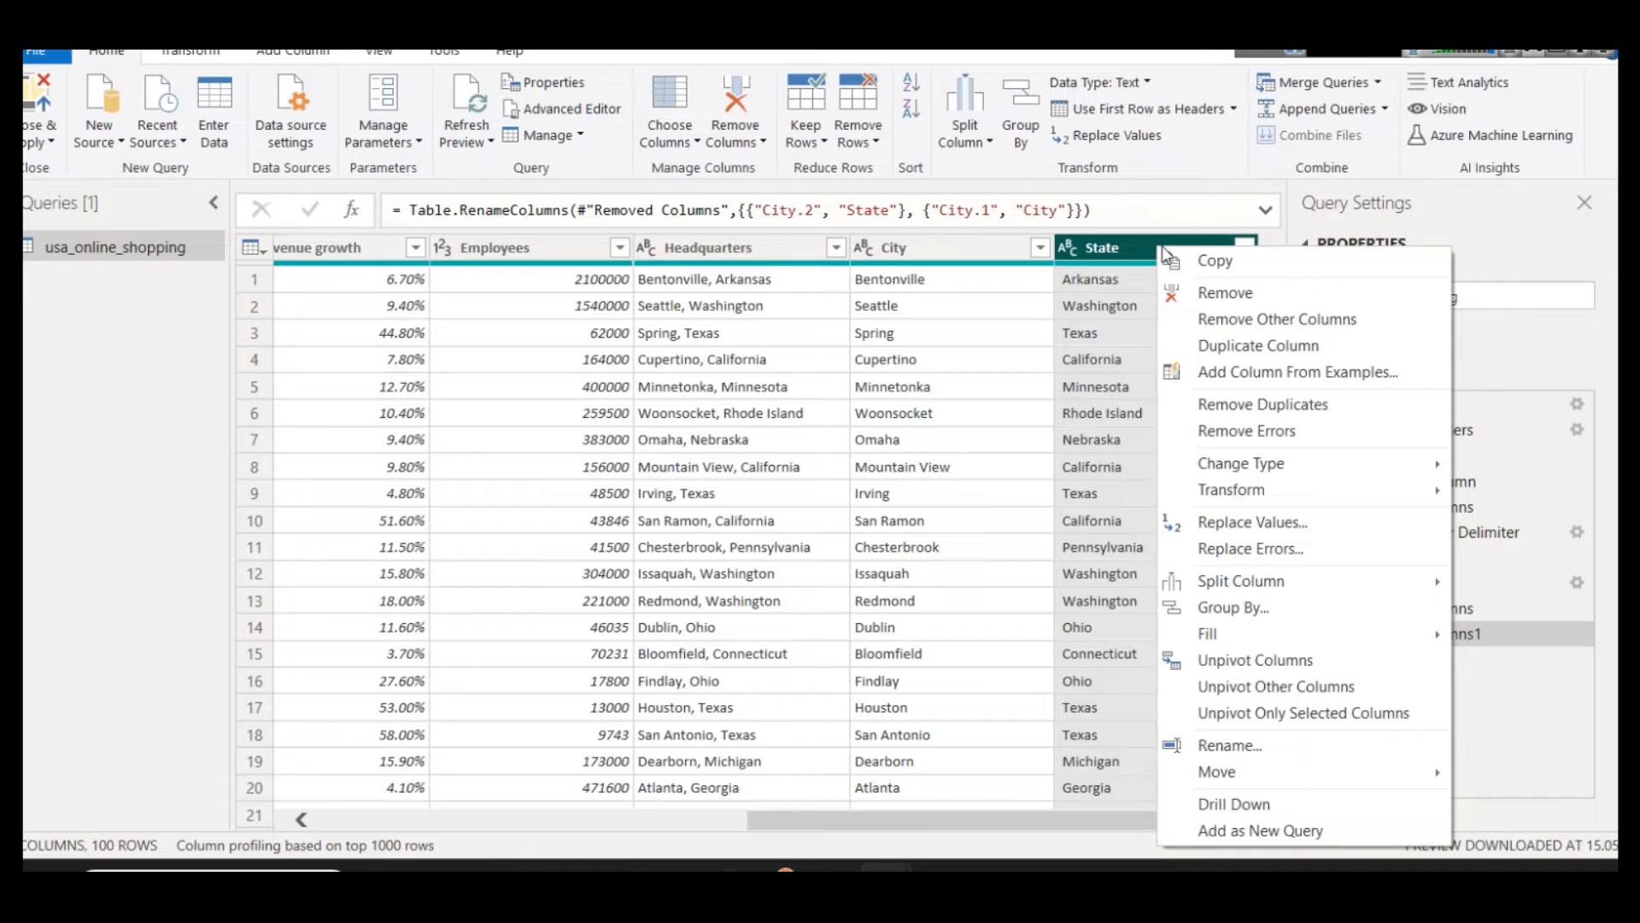
left_click(1289, 521)
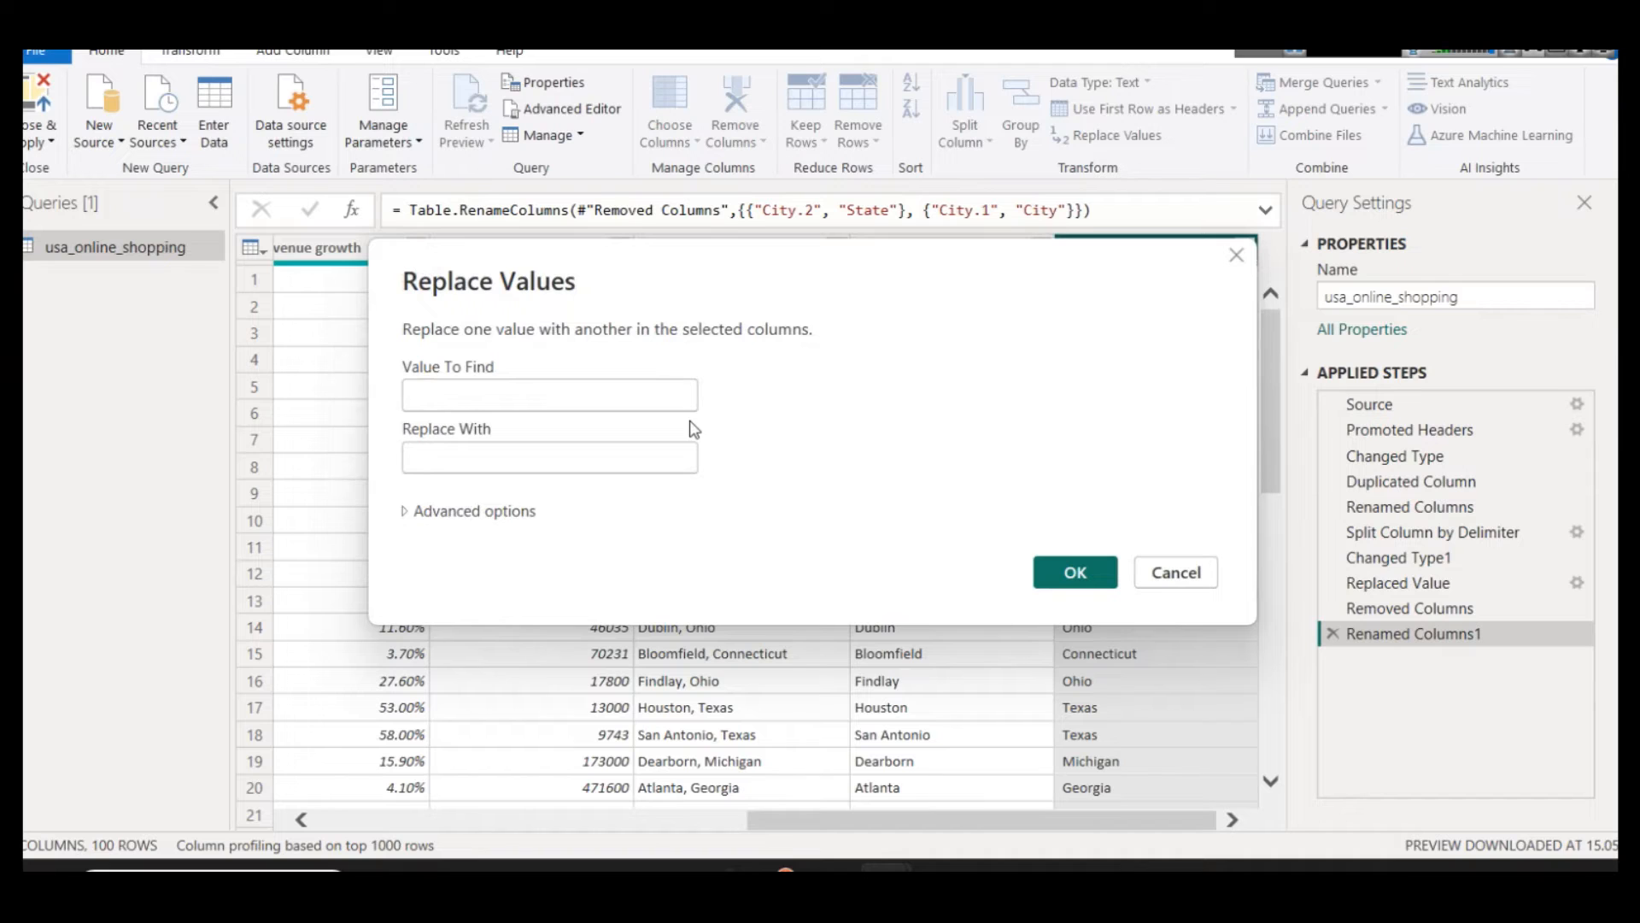
left_click(1074, 573)
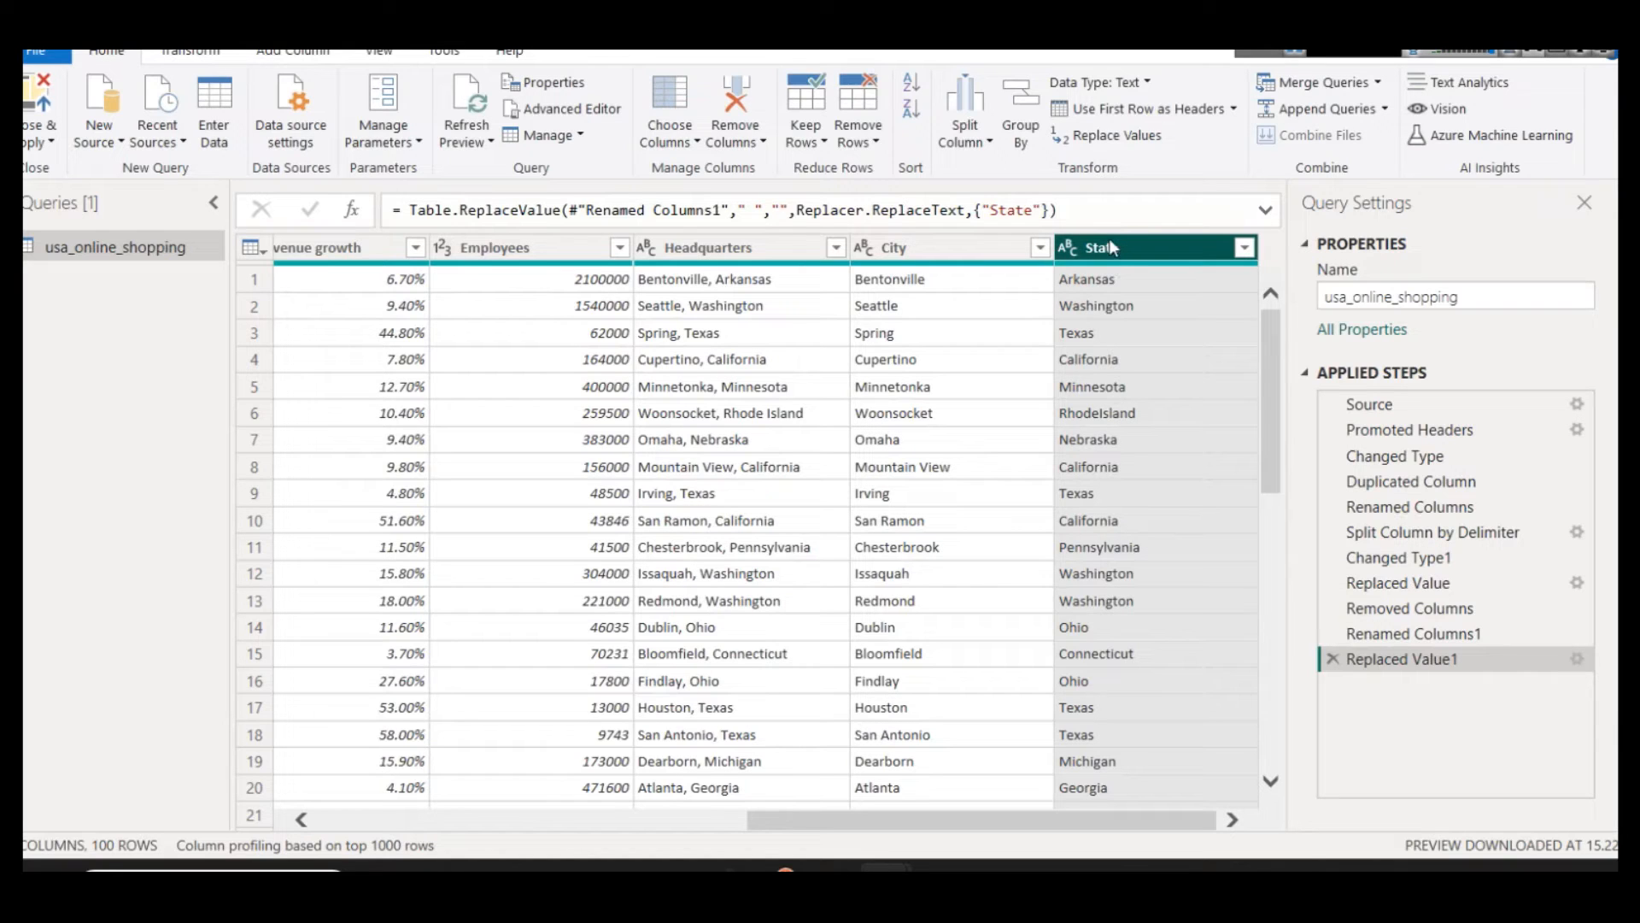
Step: Apply the query changes to the data model and return to the report page
left_click(41, 137)
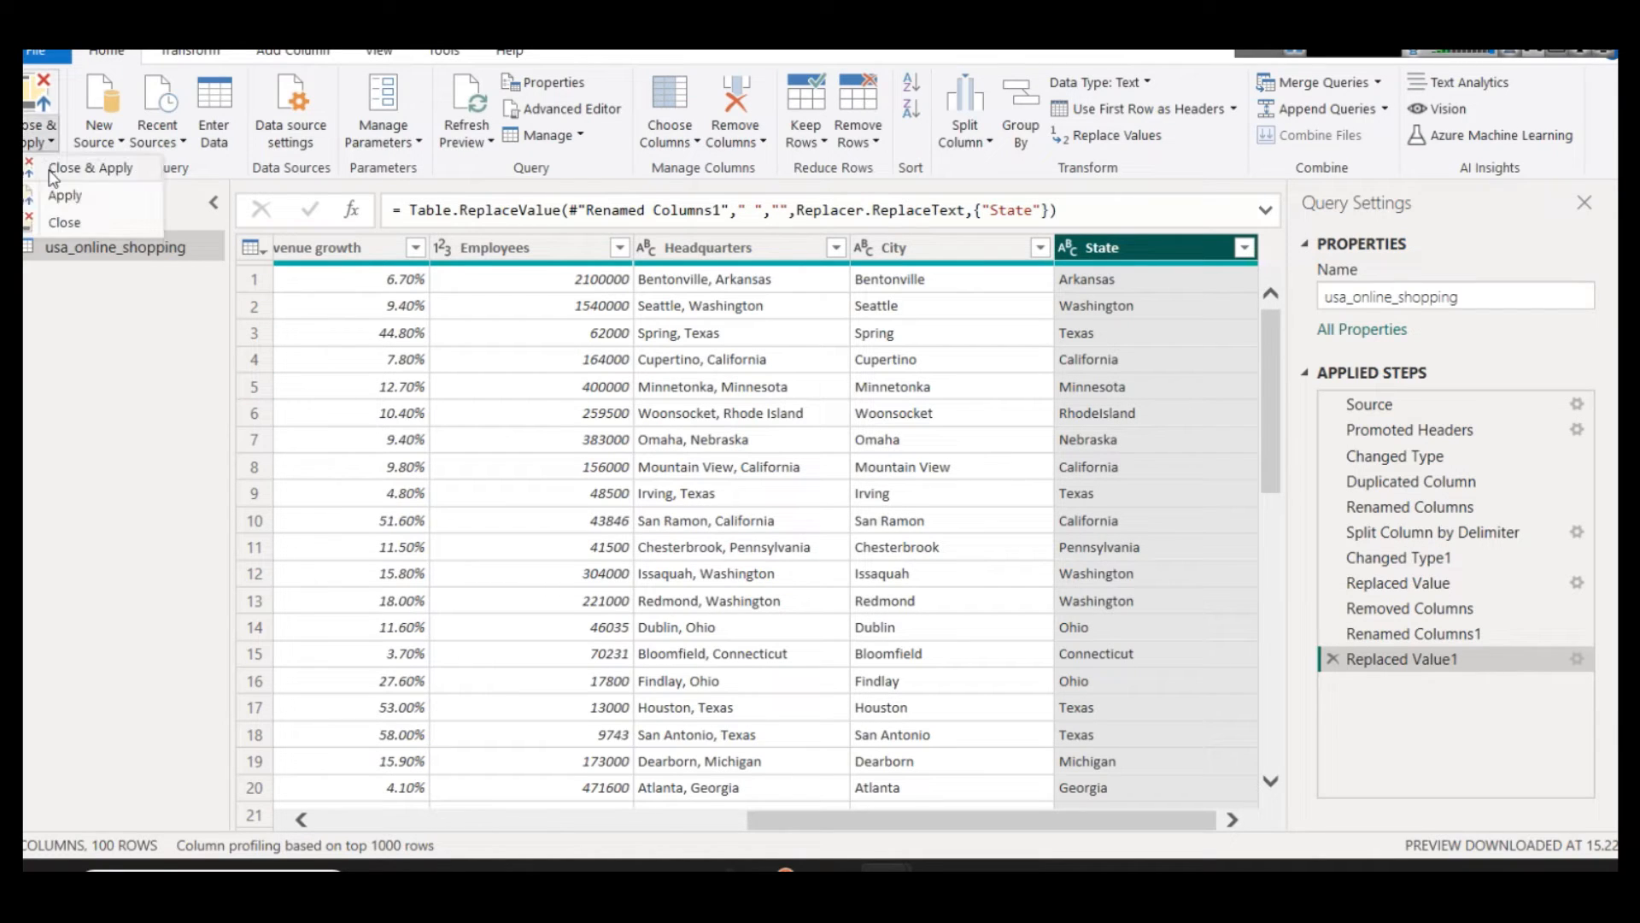
left_click(85, 168)
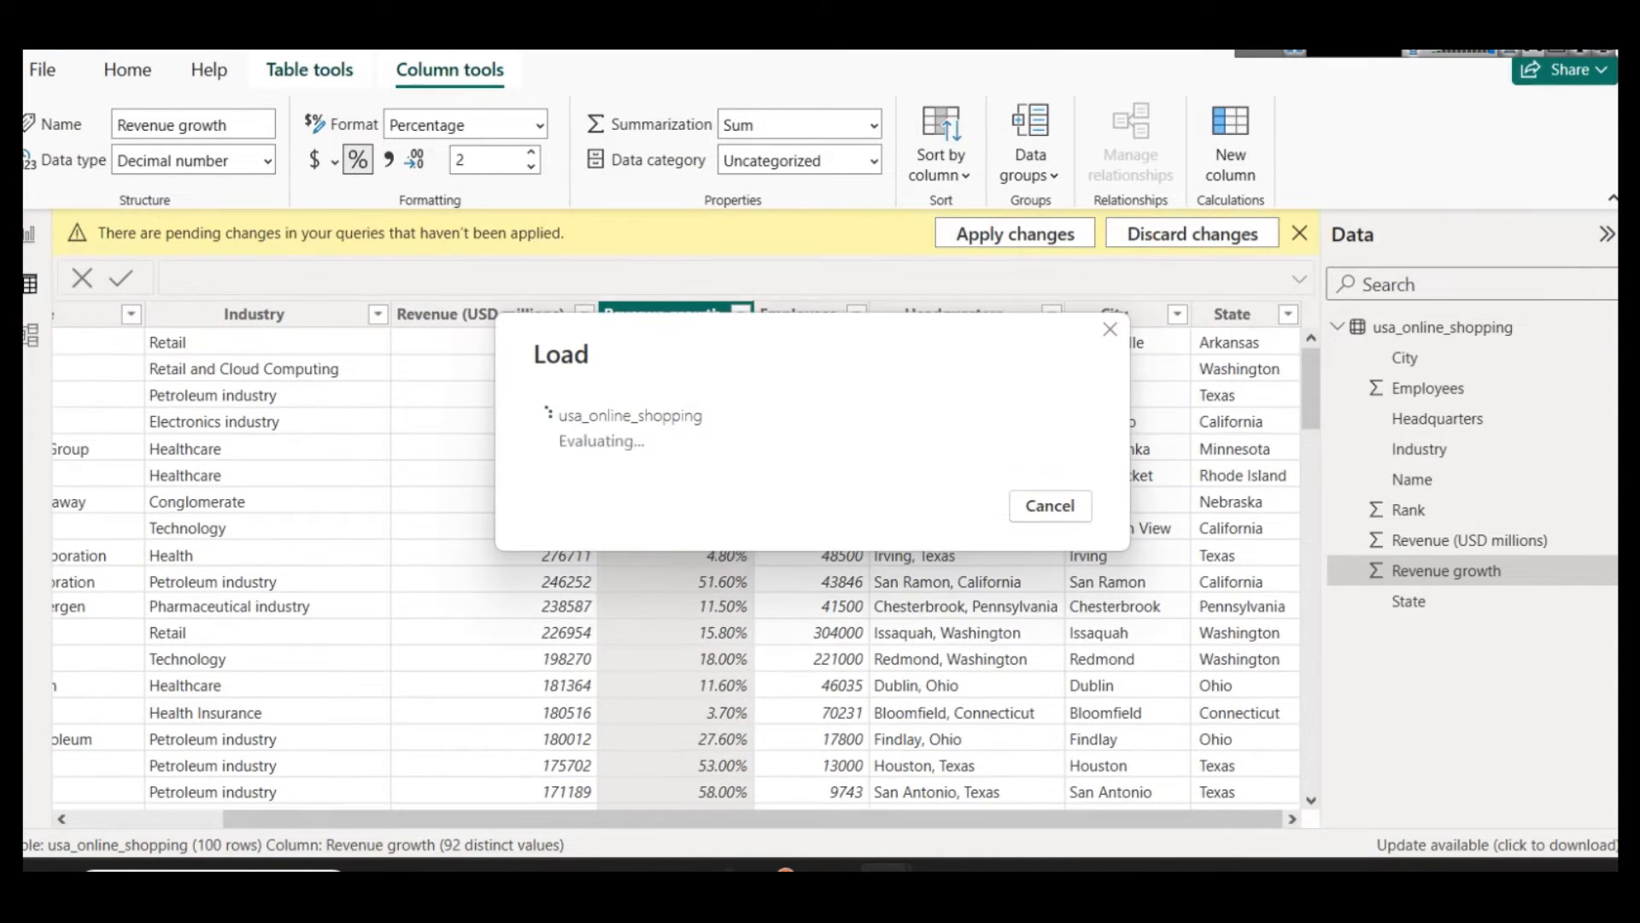
left_click(29, 233)
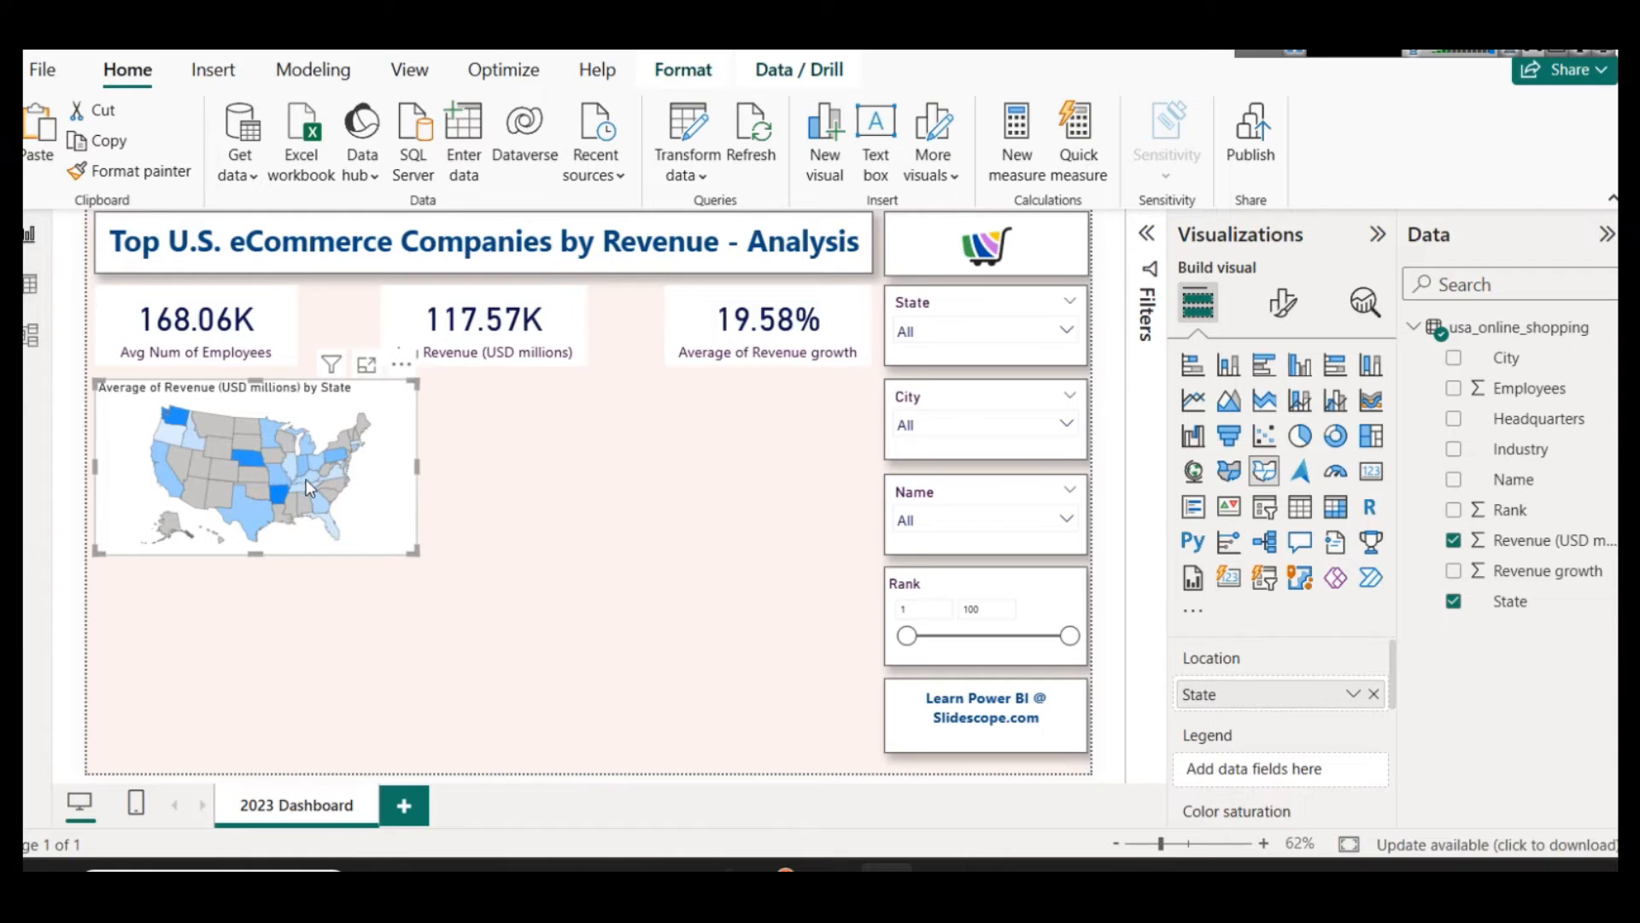
Step: View the shape map enlarged and examine the average revenue of individual states such as Washington, Texas and Florida, and return to the report
scroll(1311, 742, "down", 2)
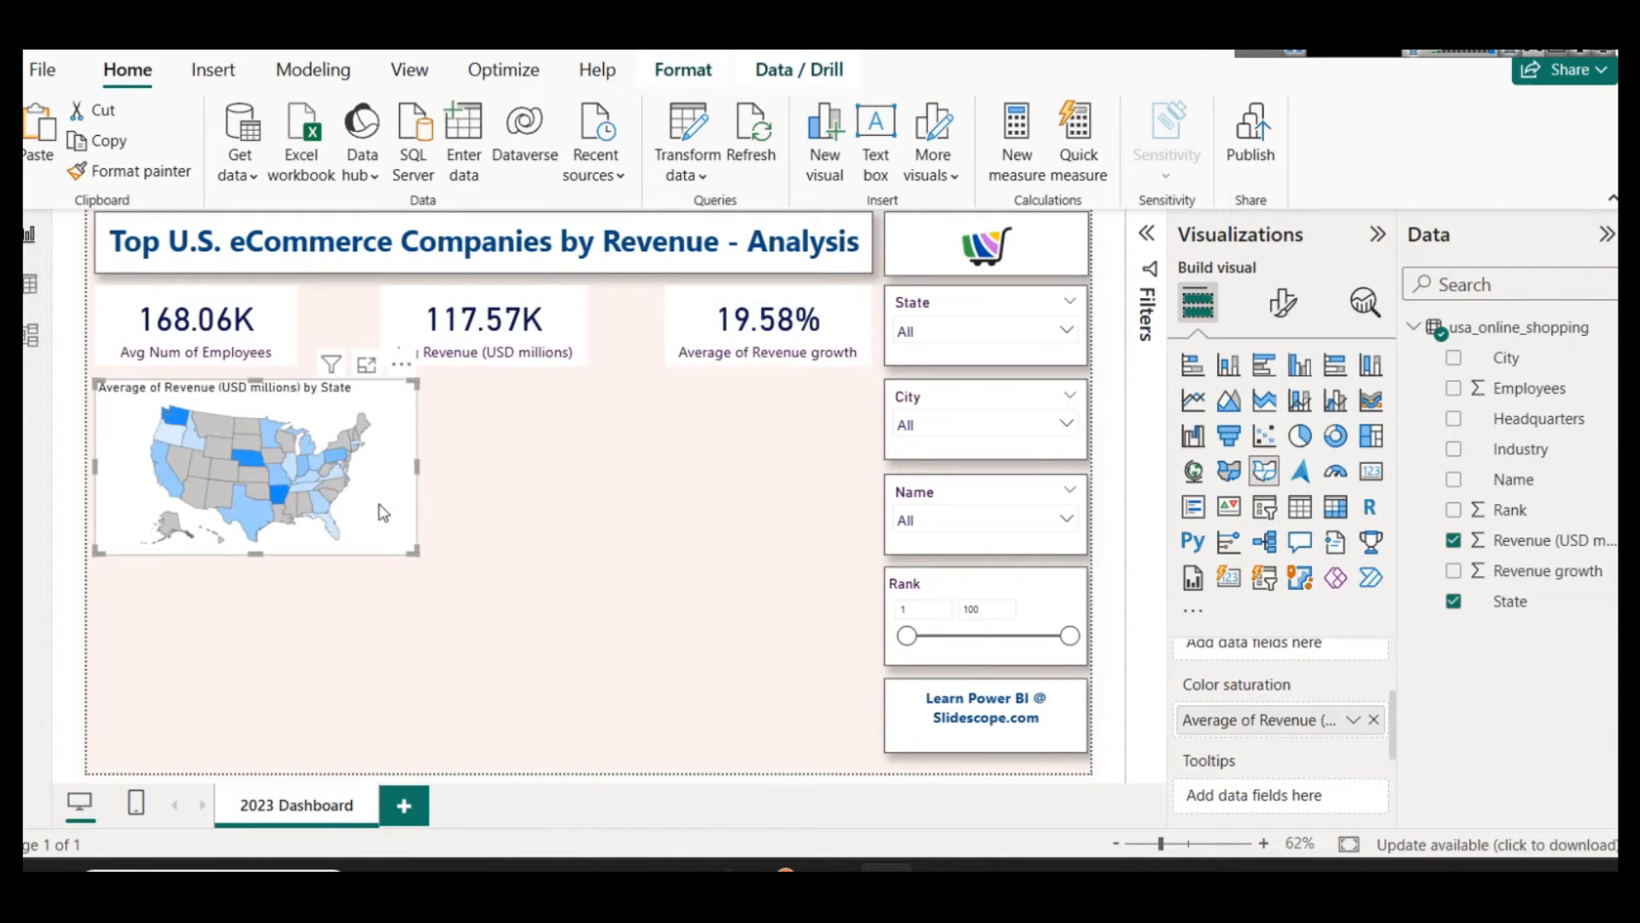
mouse_move(254, 533)
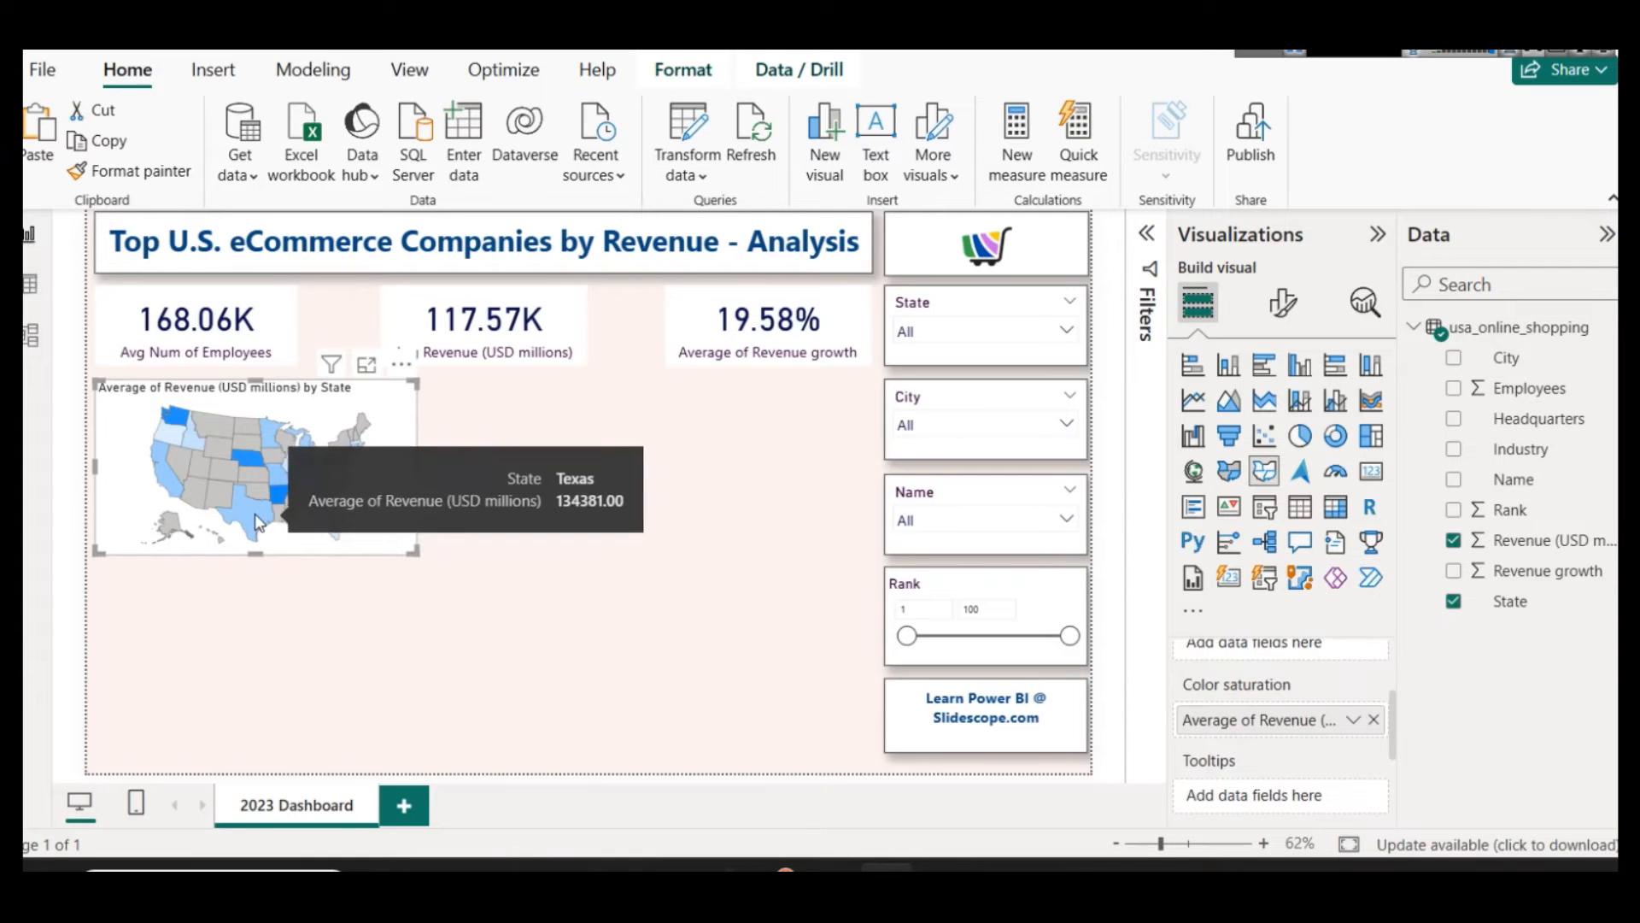
left_click(366, 365)
mouse_move(331, 339)
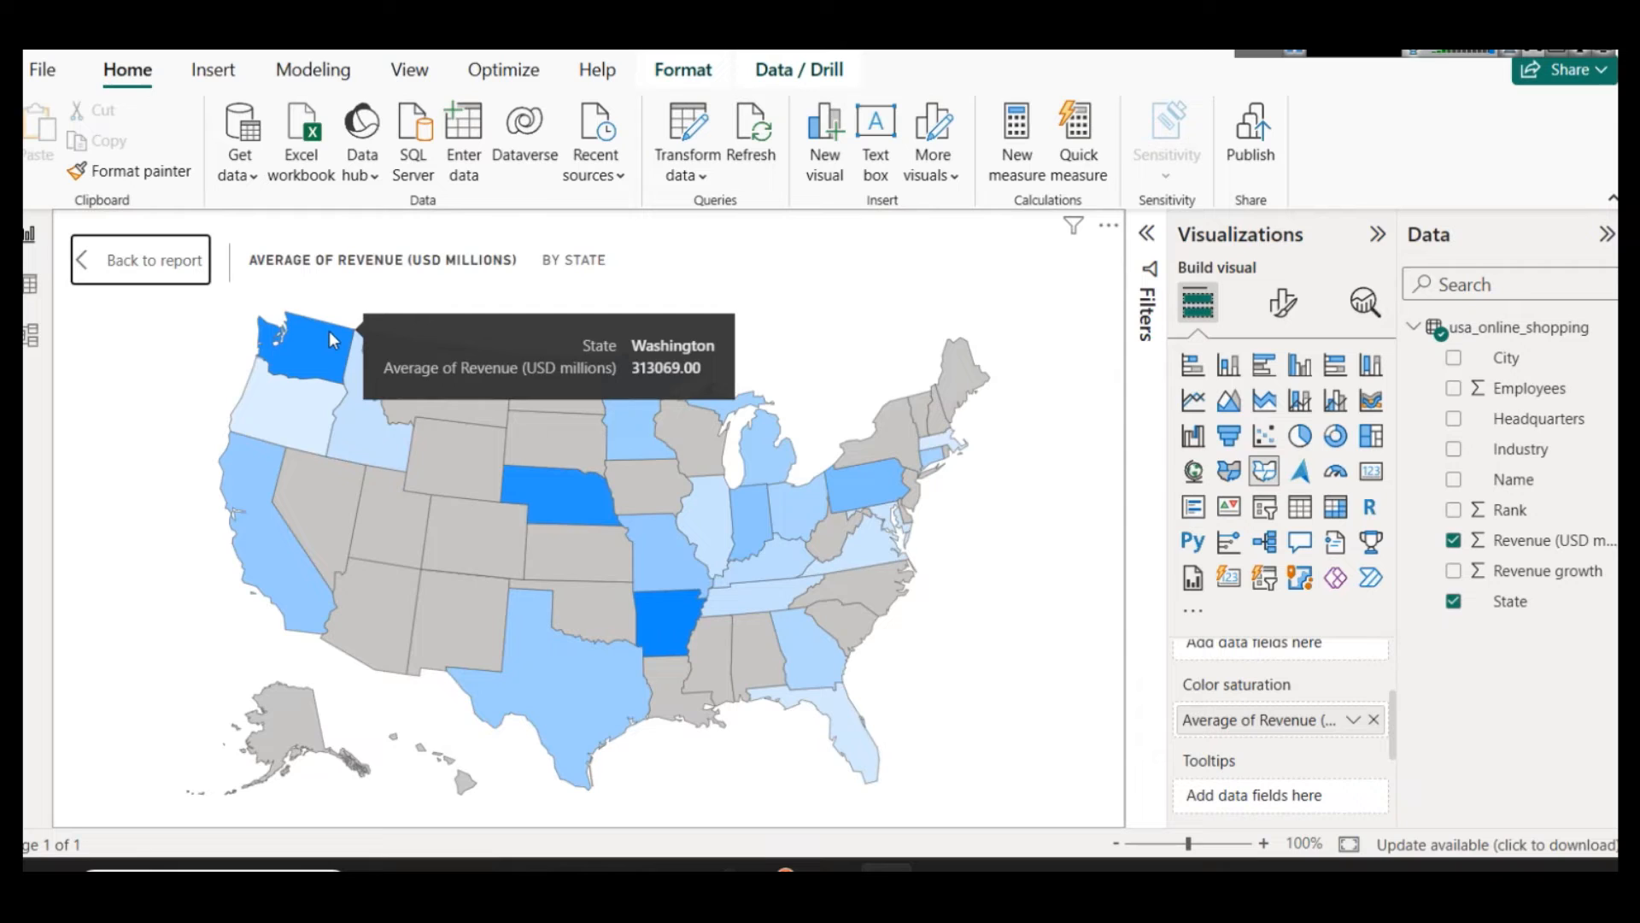
mouse_move(669, 596)
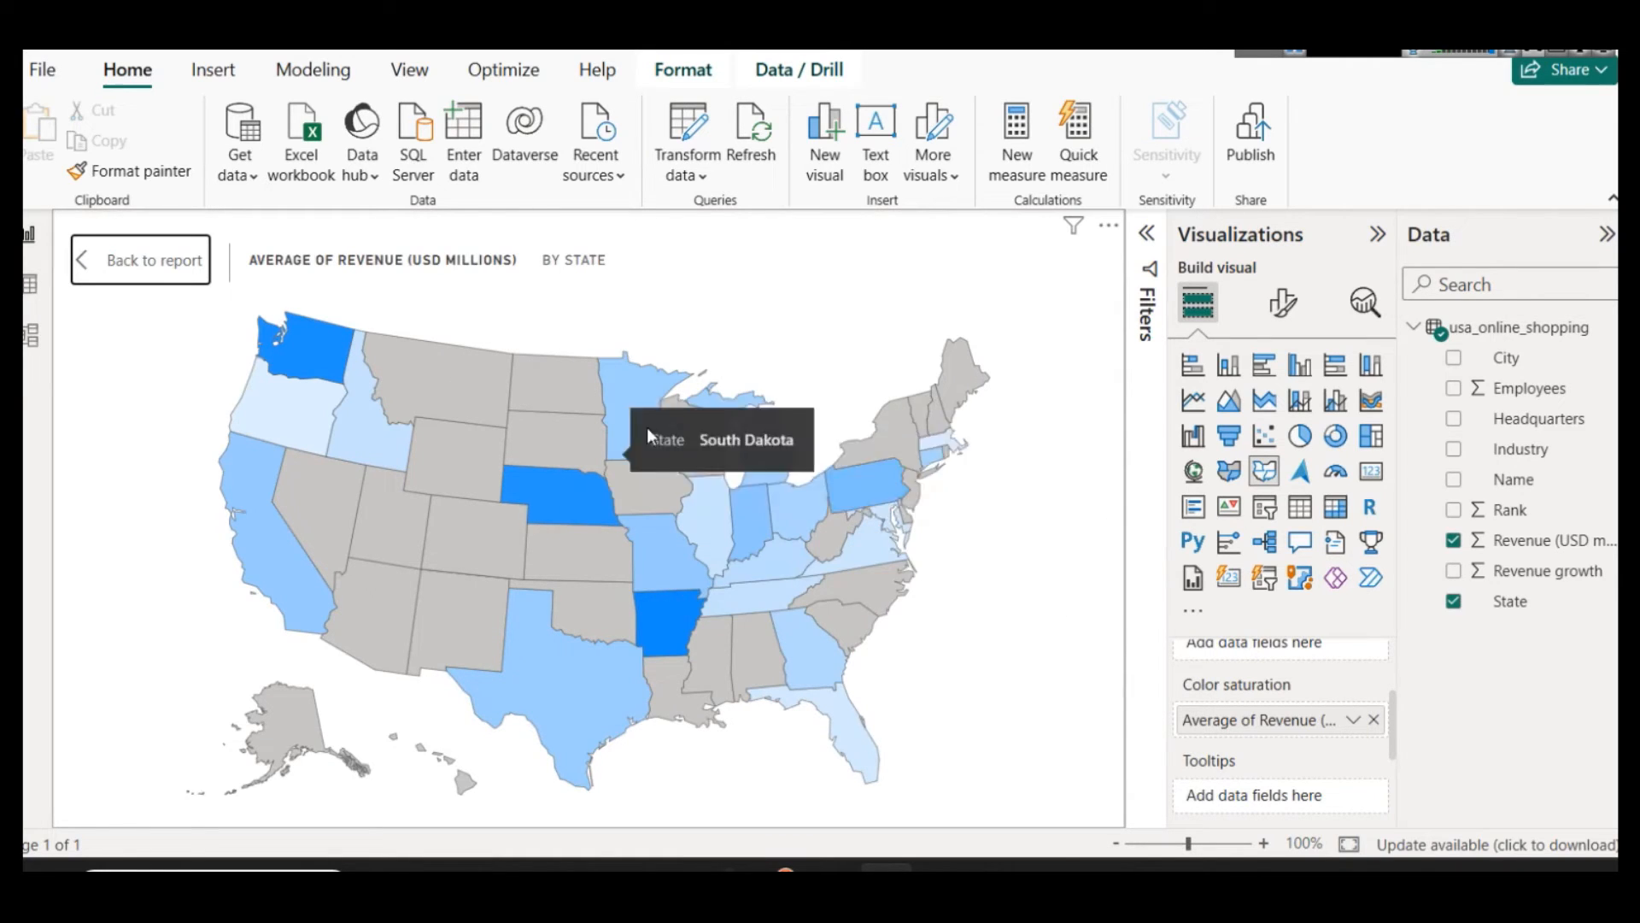
mouse_move(808, 586)
mouse_move(565, 675)
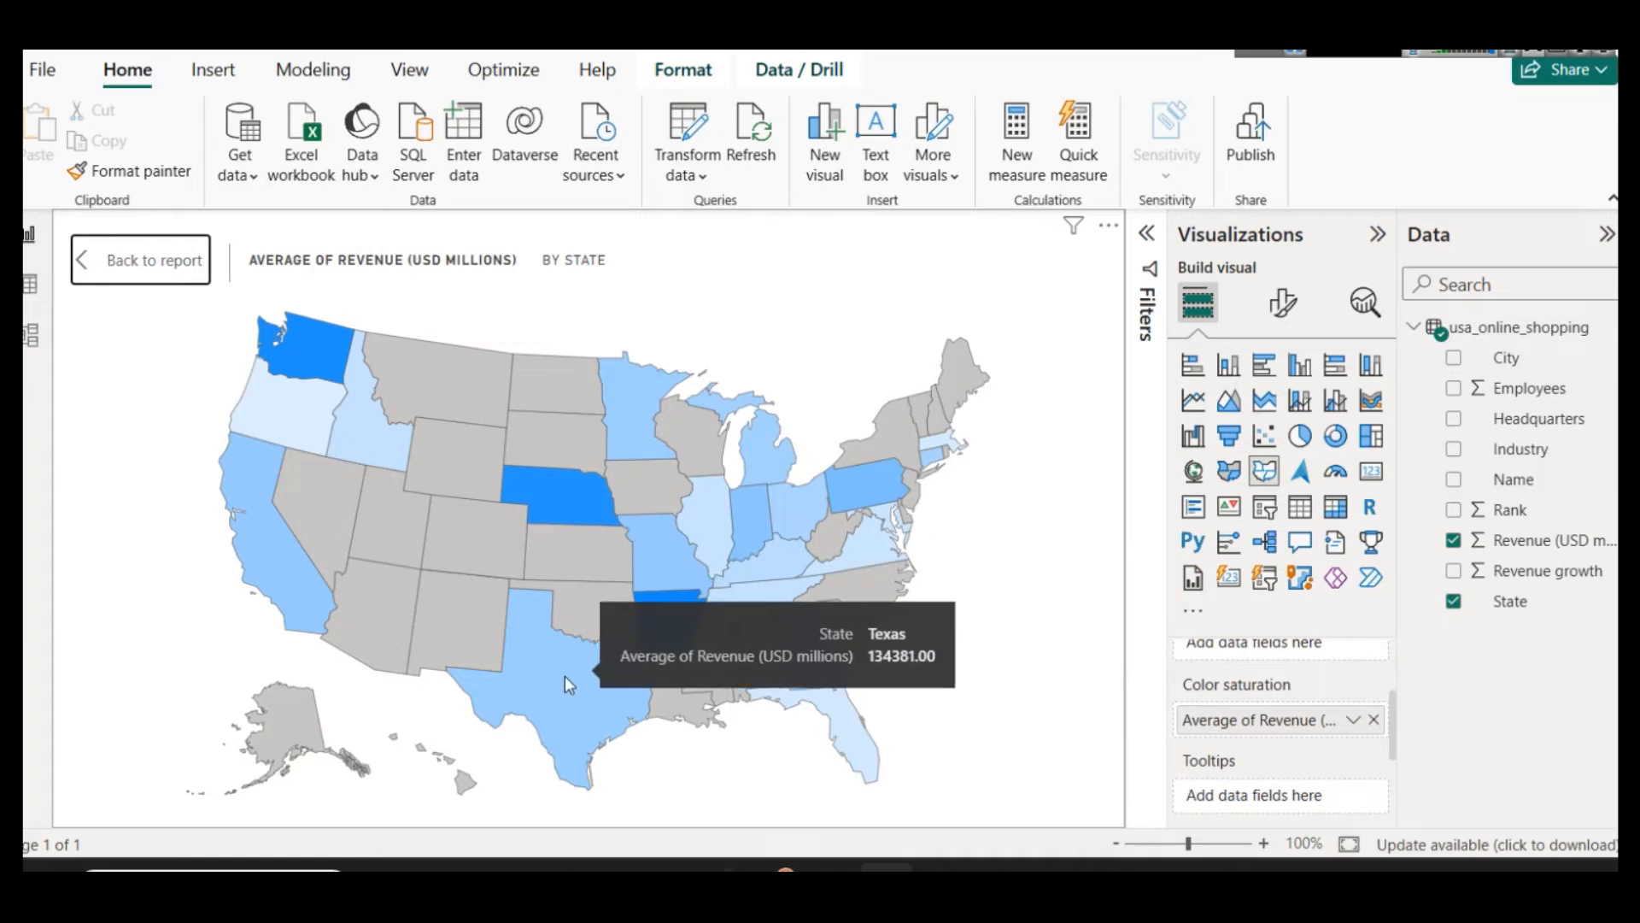
mouse_move(267, 418)
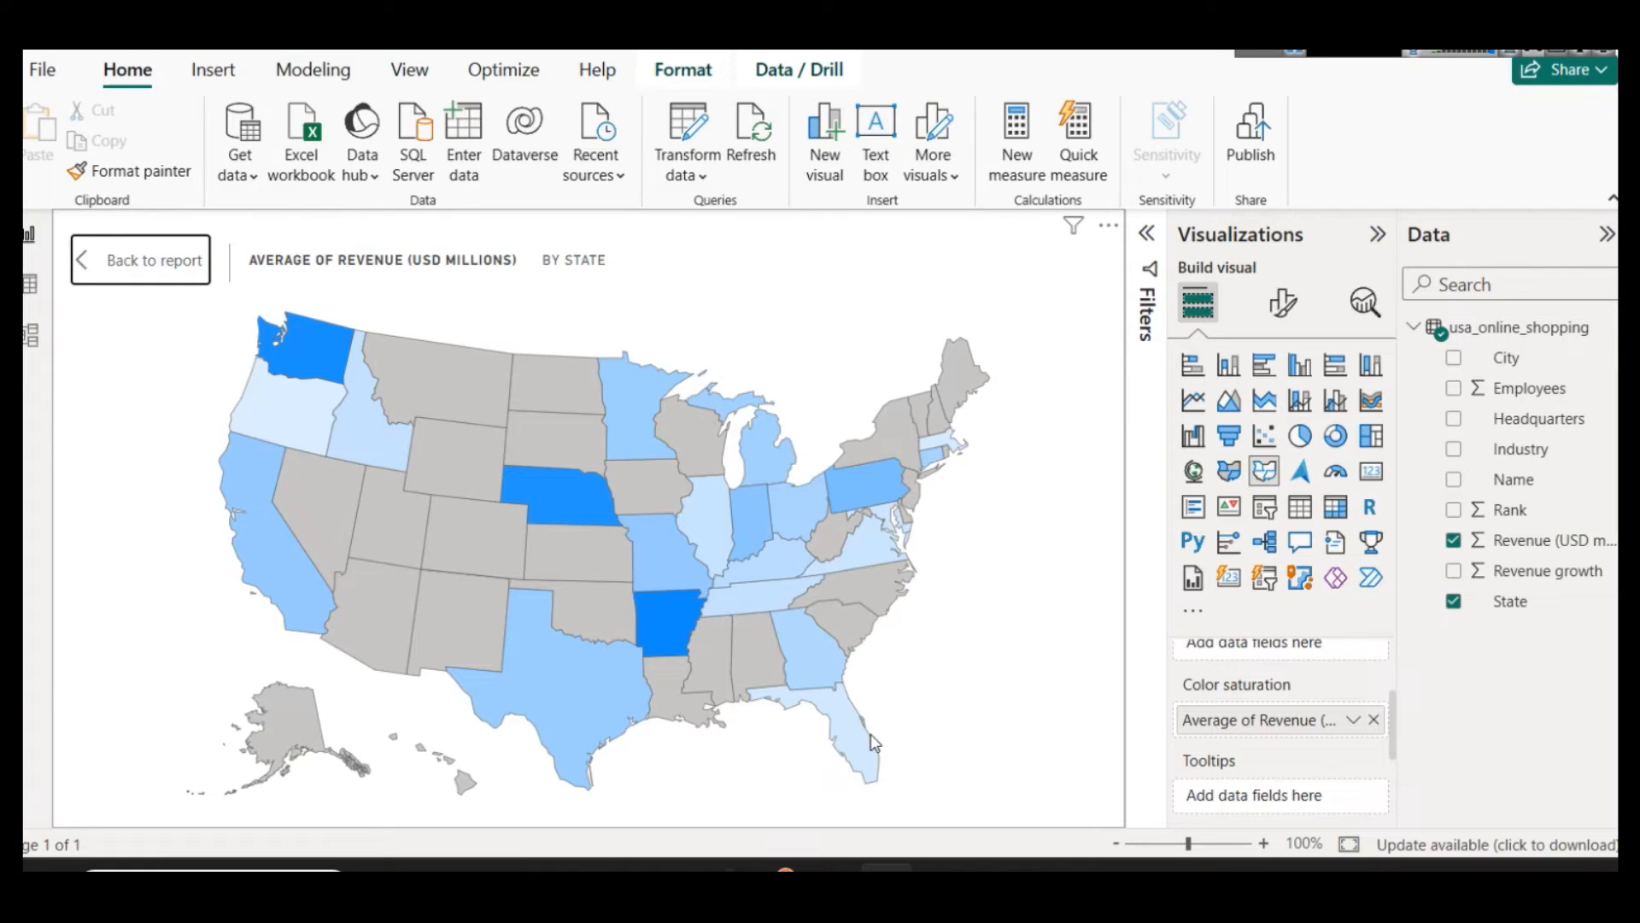
mouse_move(856, 734)
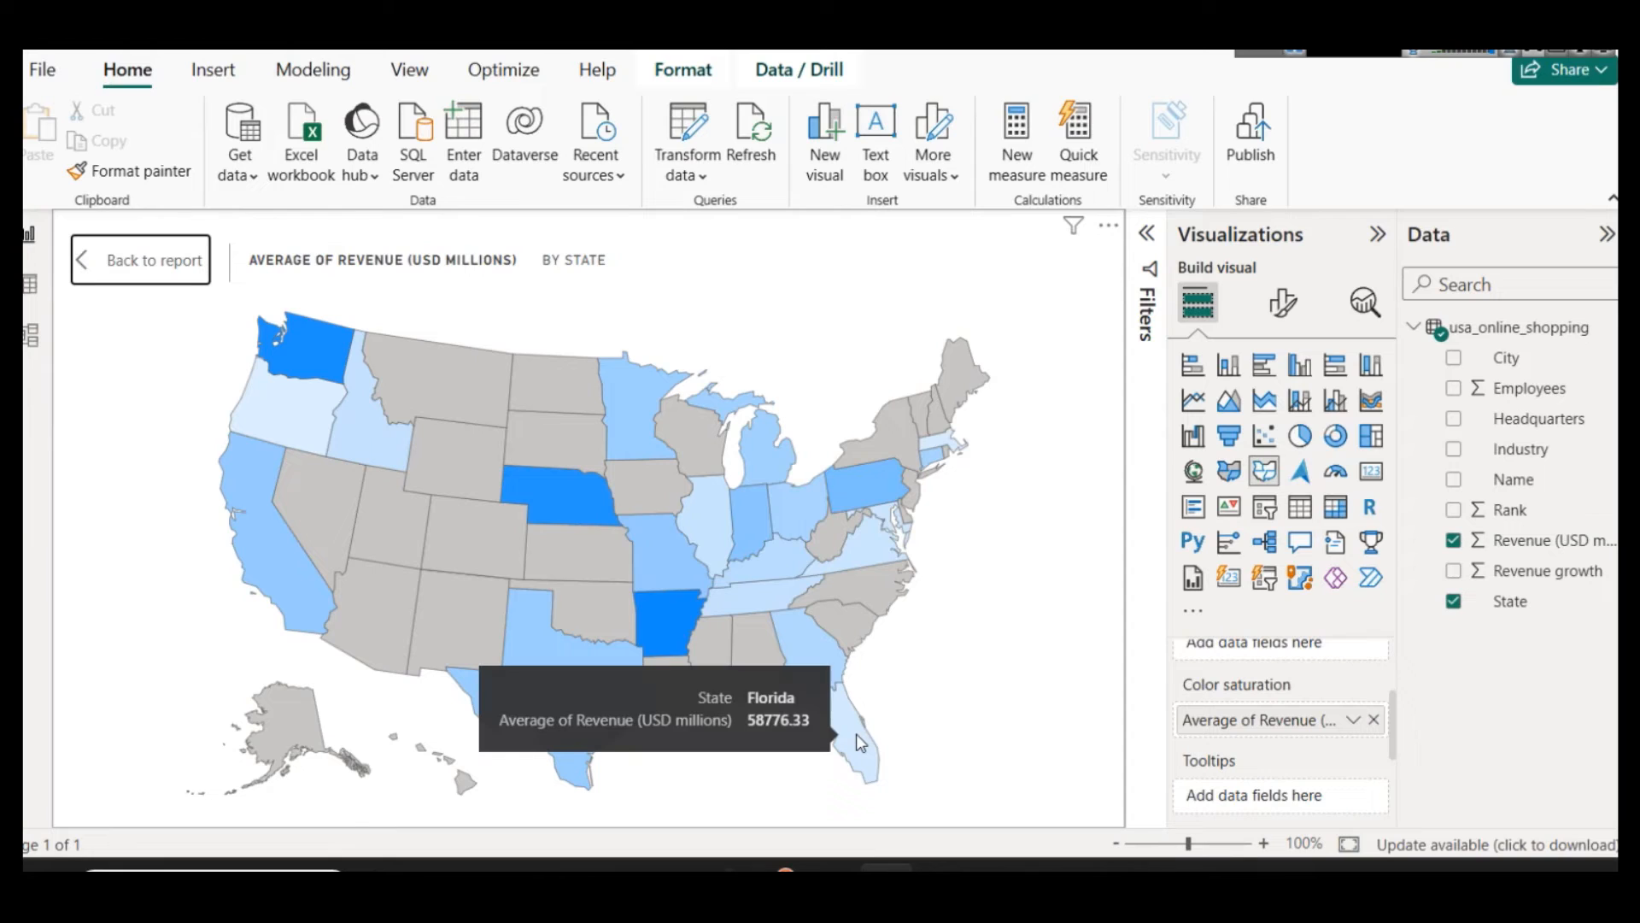
mouse_move(955, 447)
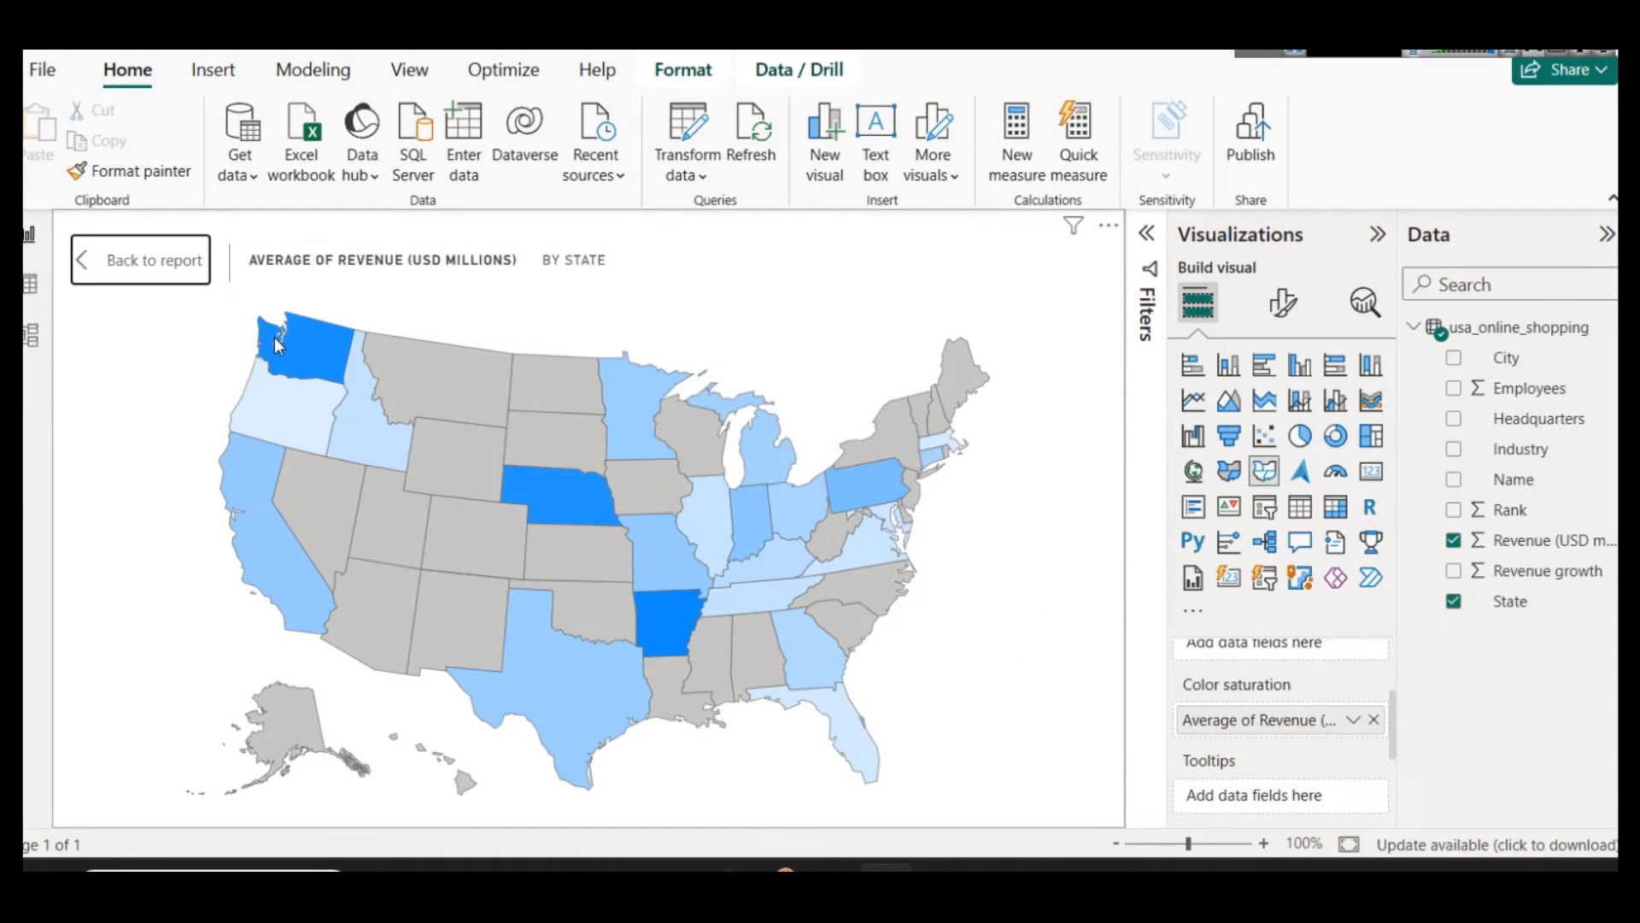
left_click(152, 262)
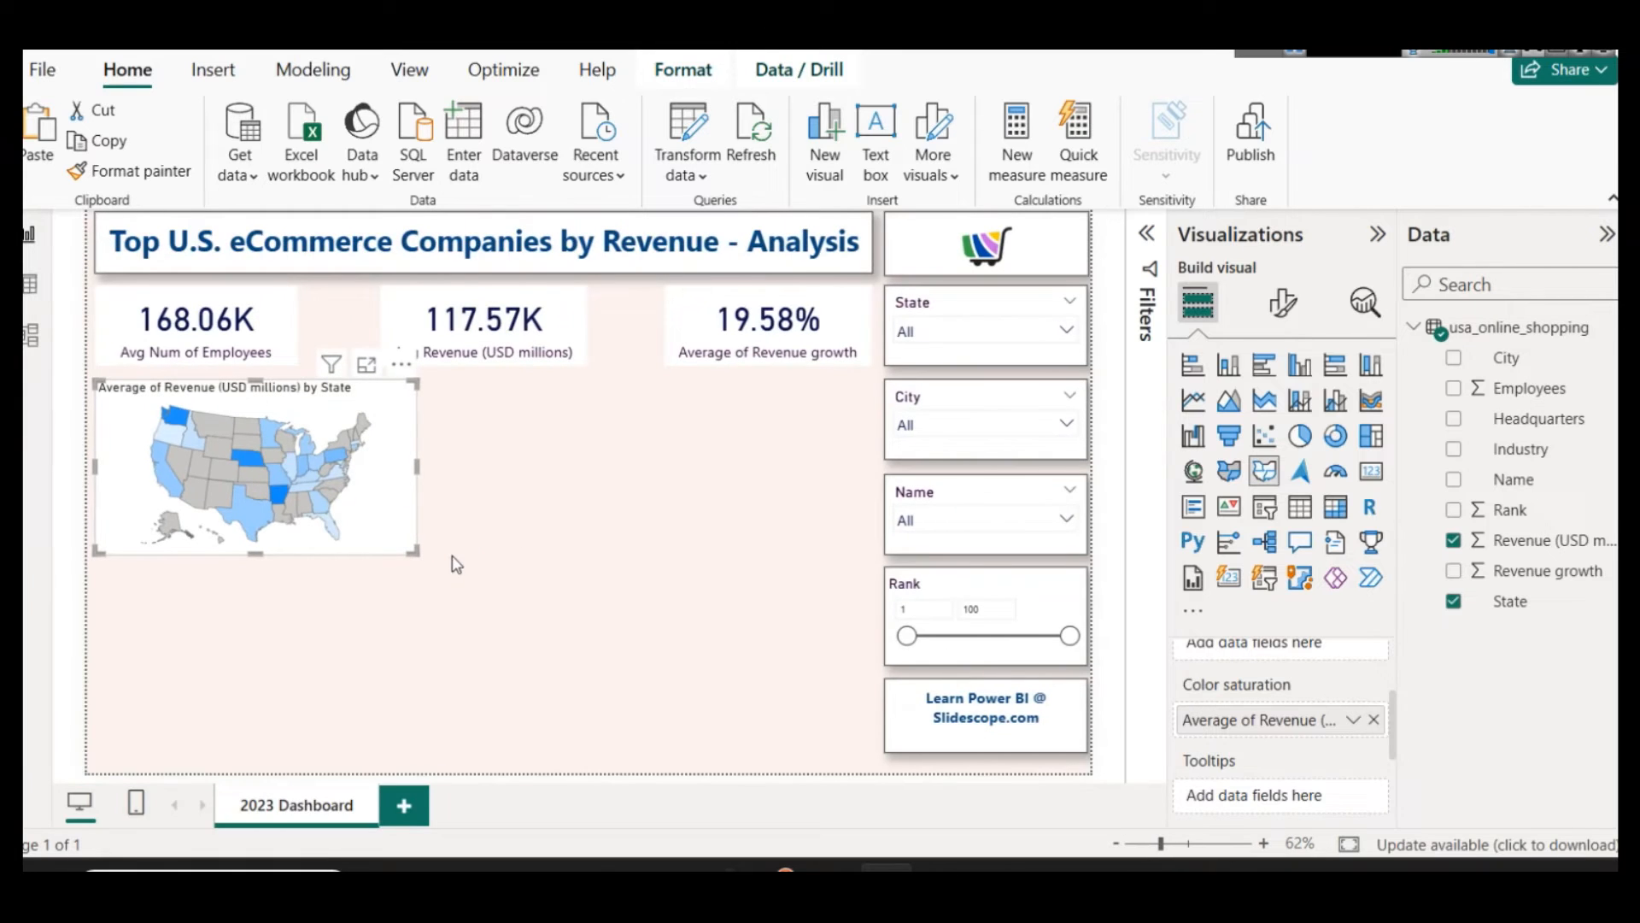
Step: Set the shape map's fill colors to the lightest red tint for the minimum and the darkest red shade for the maximum
left_click(1282, 302)
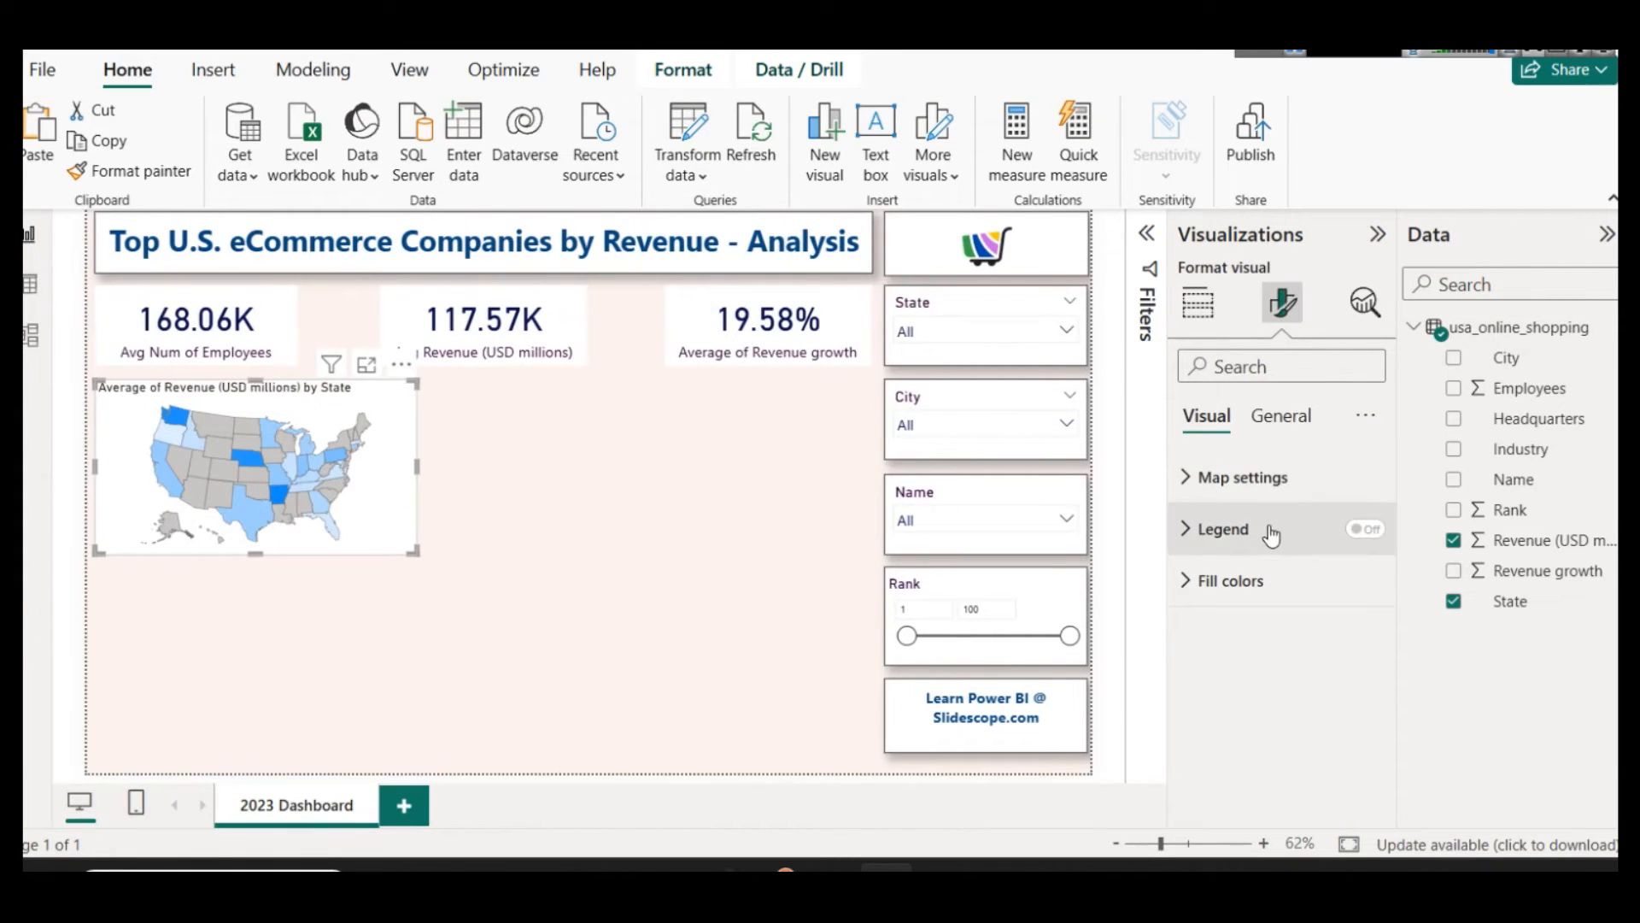
left_click(1270, 579)
scroll(1263, 605, "down", 1)
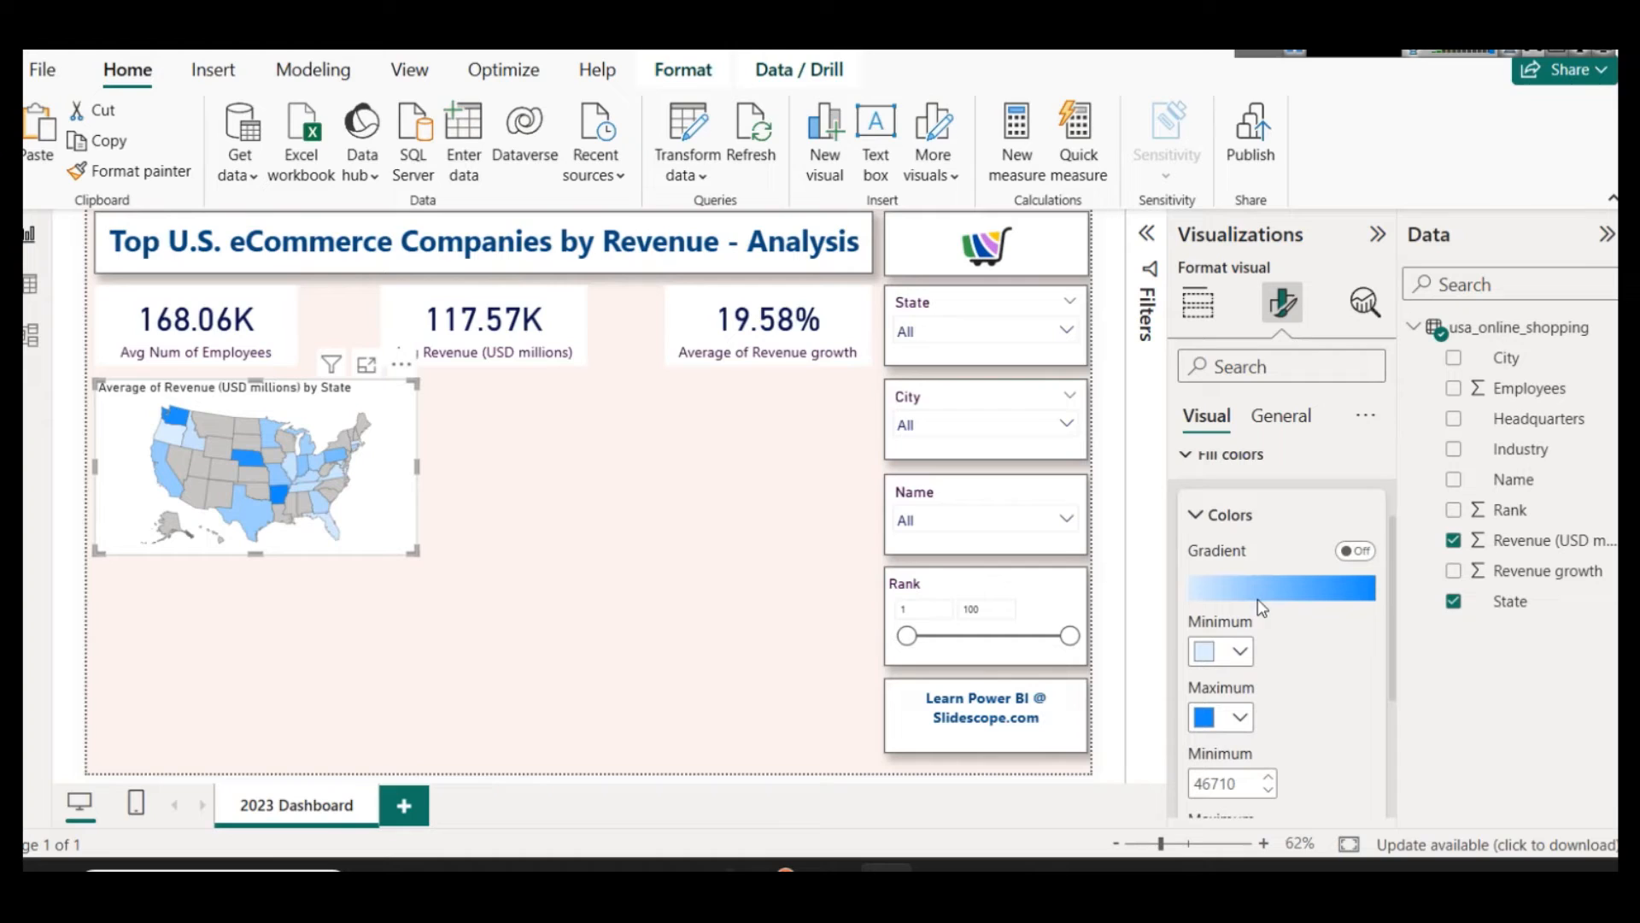
left_click(1240, 653)
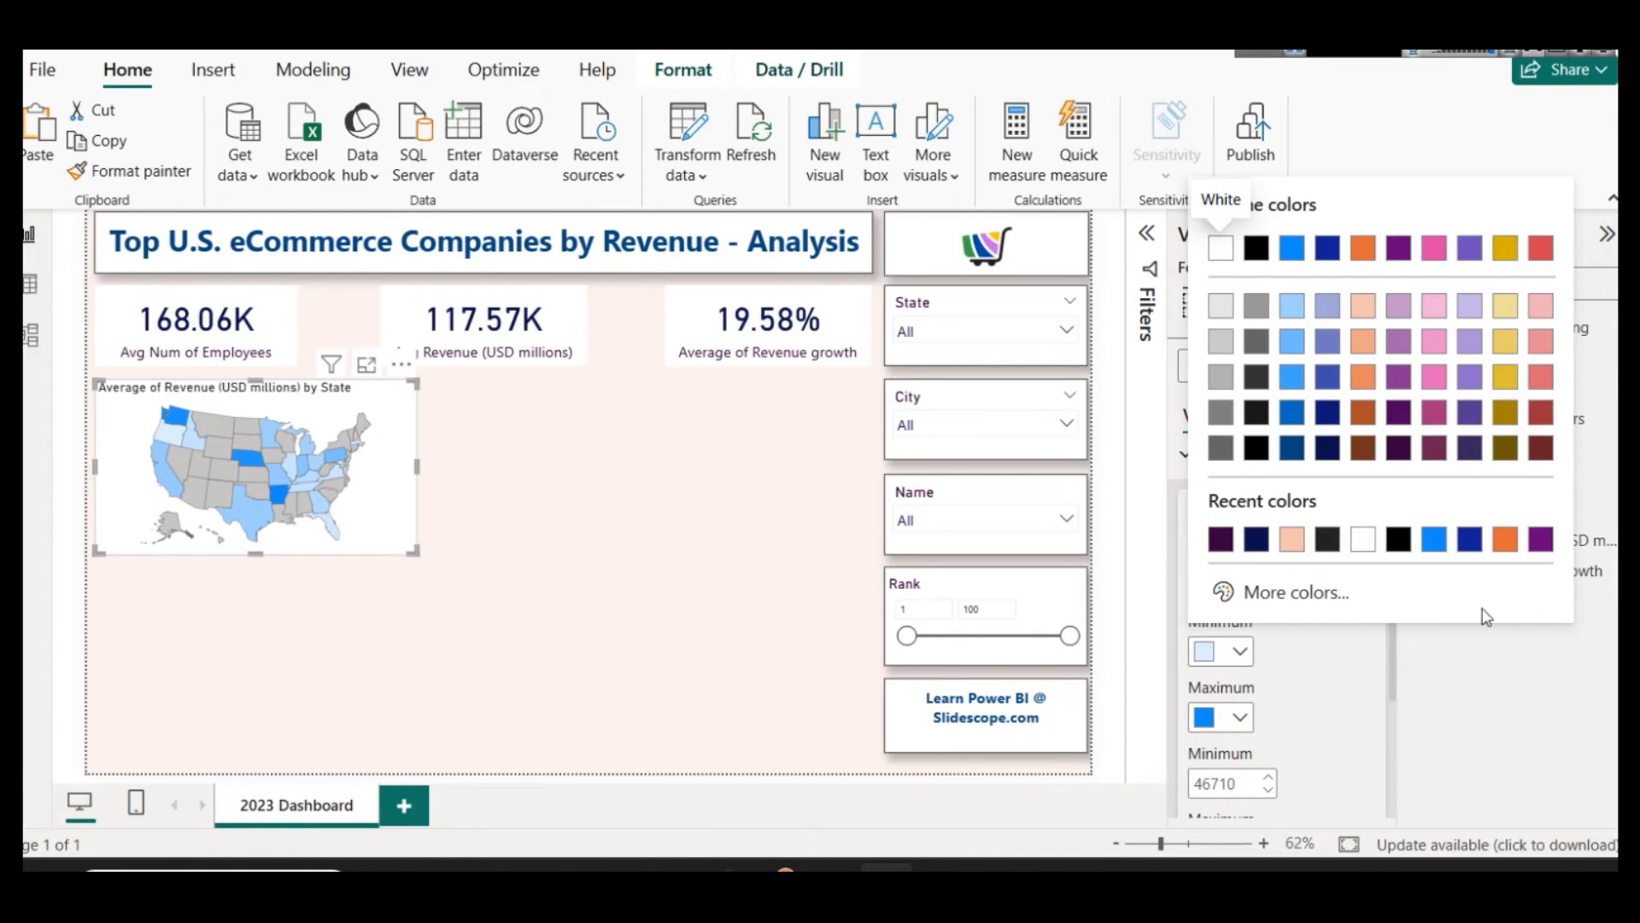
left_click(1541, 305)
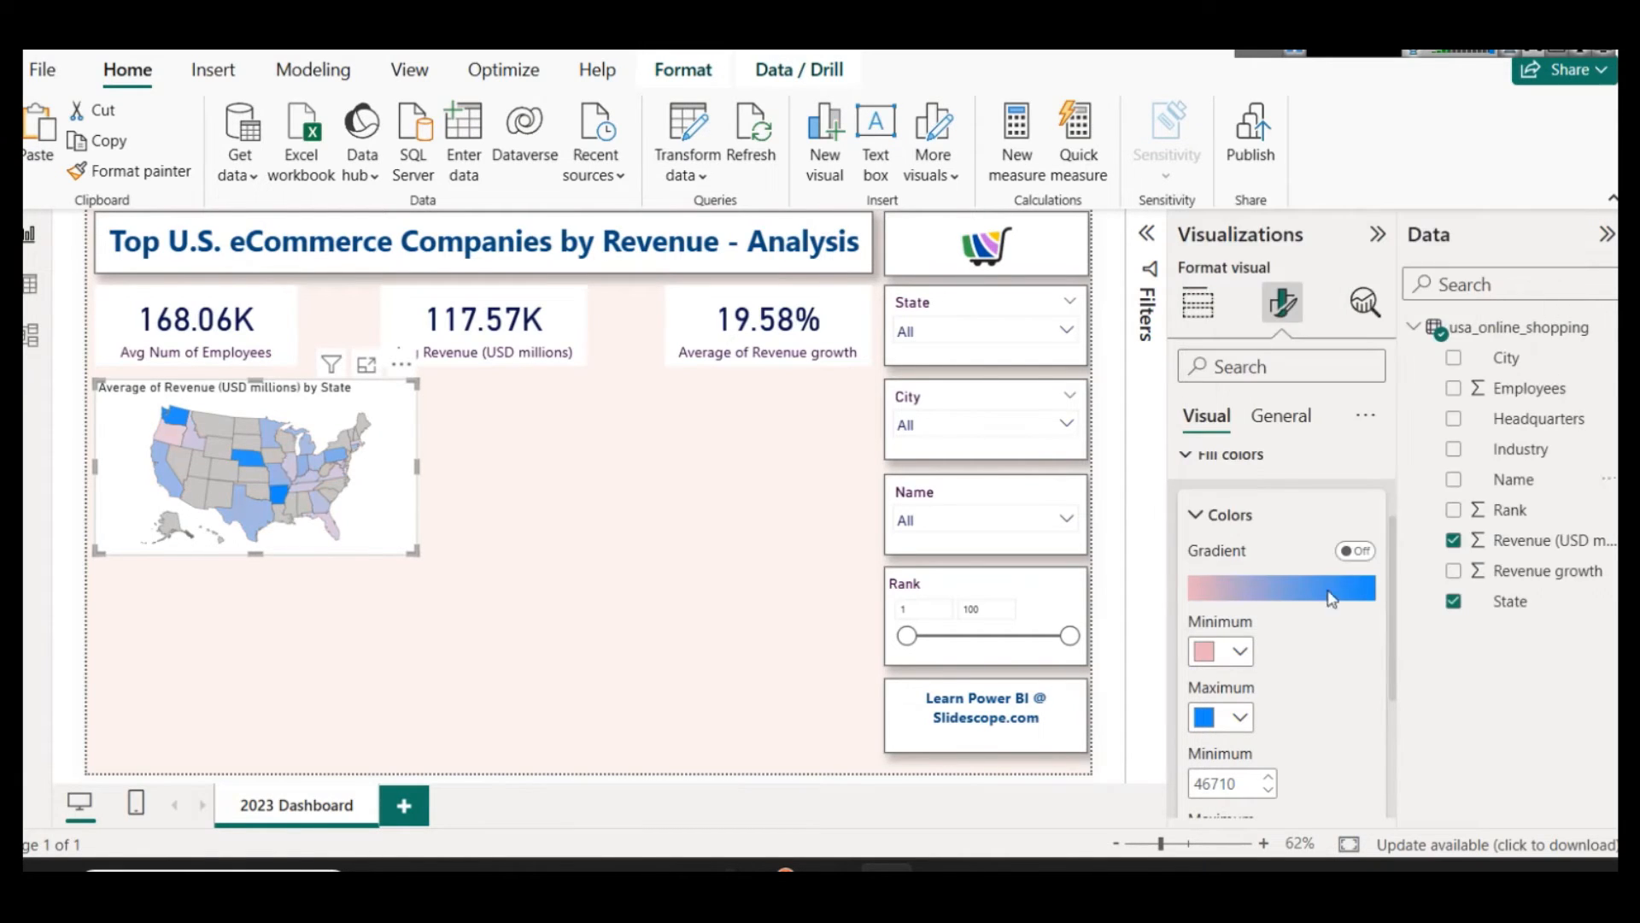
left_click(1239, 718)
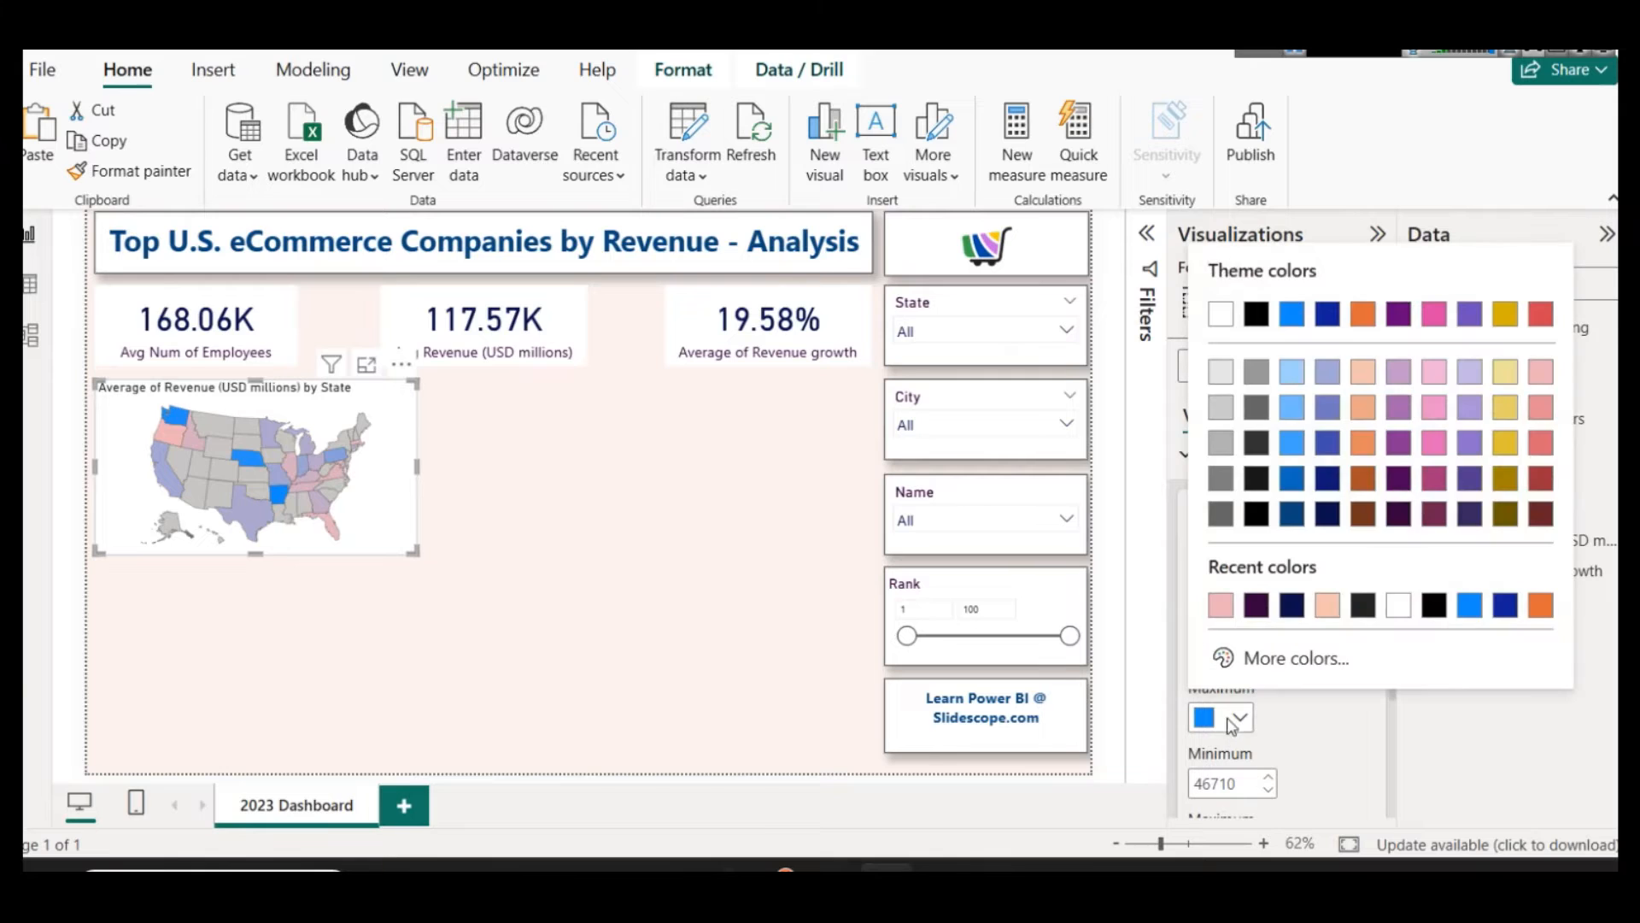
left_click(1529, 519)
left_click(705, 533)
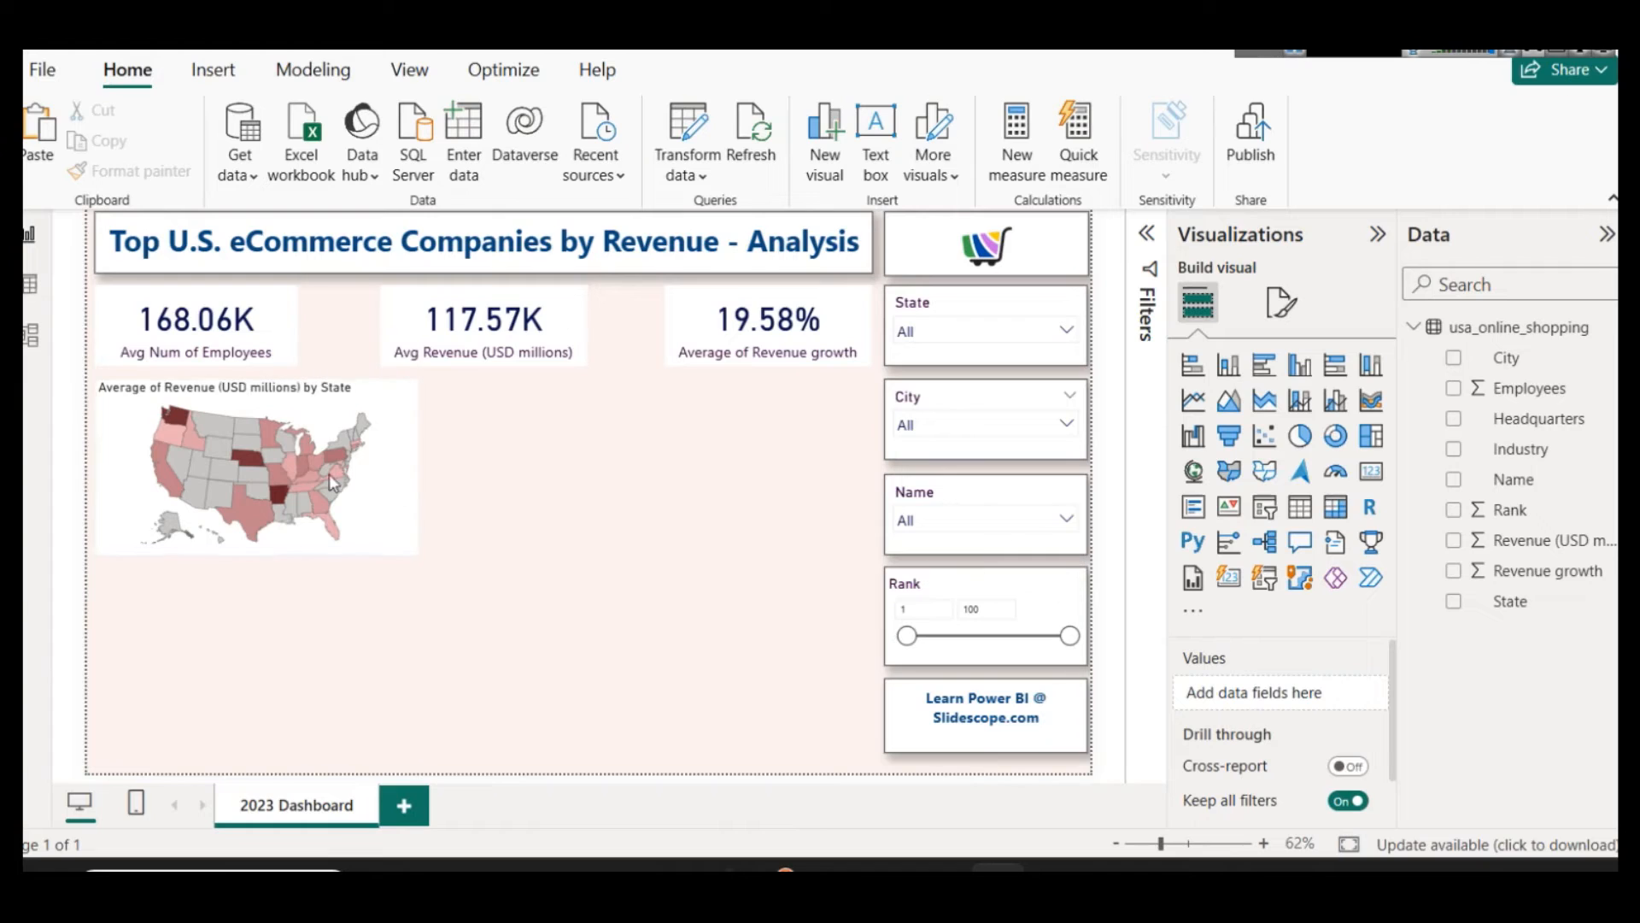
Step: Format the shape map's title with dark purple text, centered alignment and font size 15
left_click(386, 485)
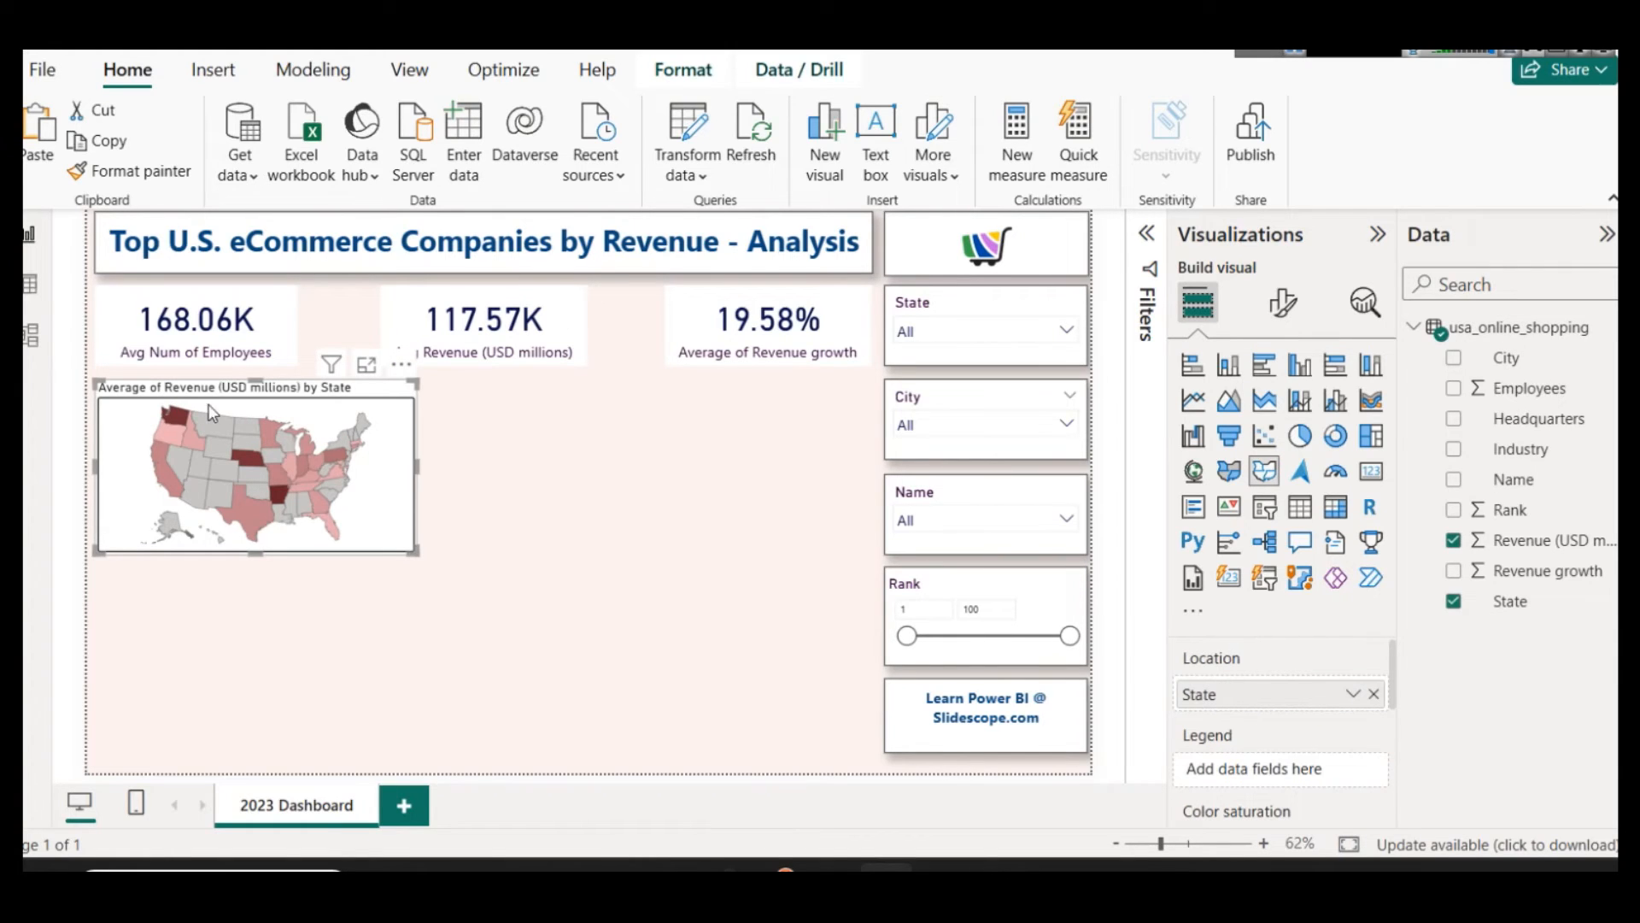
left_click(1284, 302)
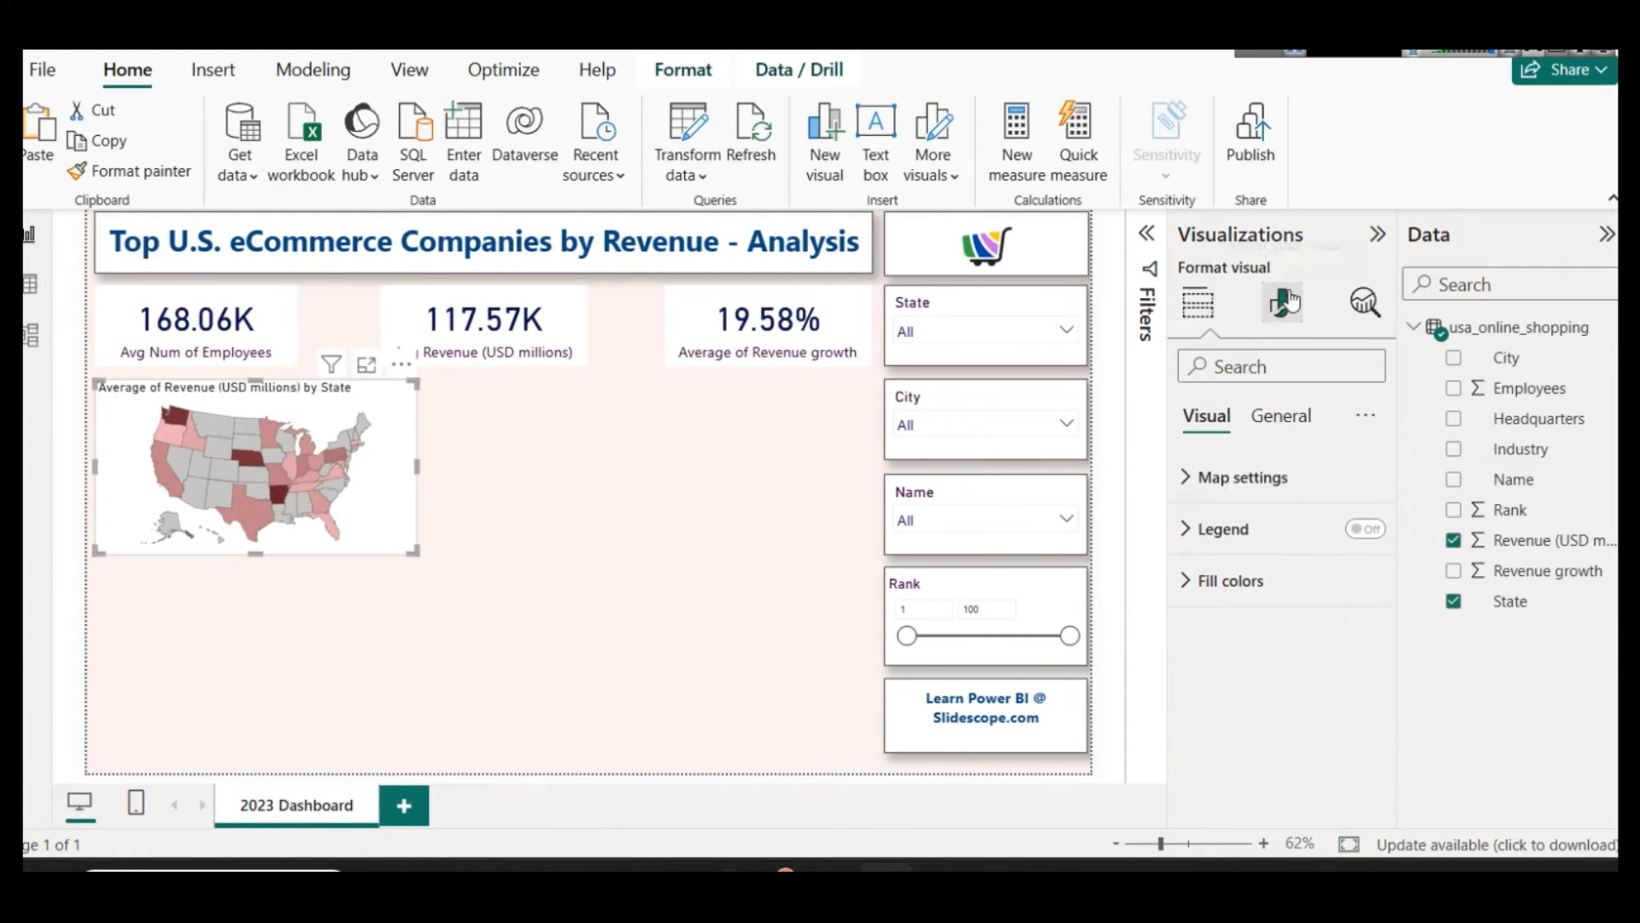
left_click(1284, 439)
left_click(1234, 528)
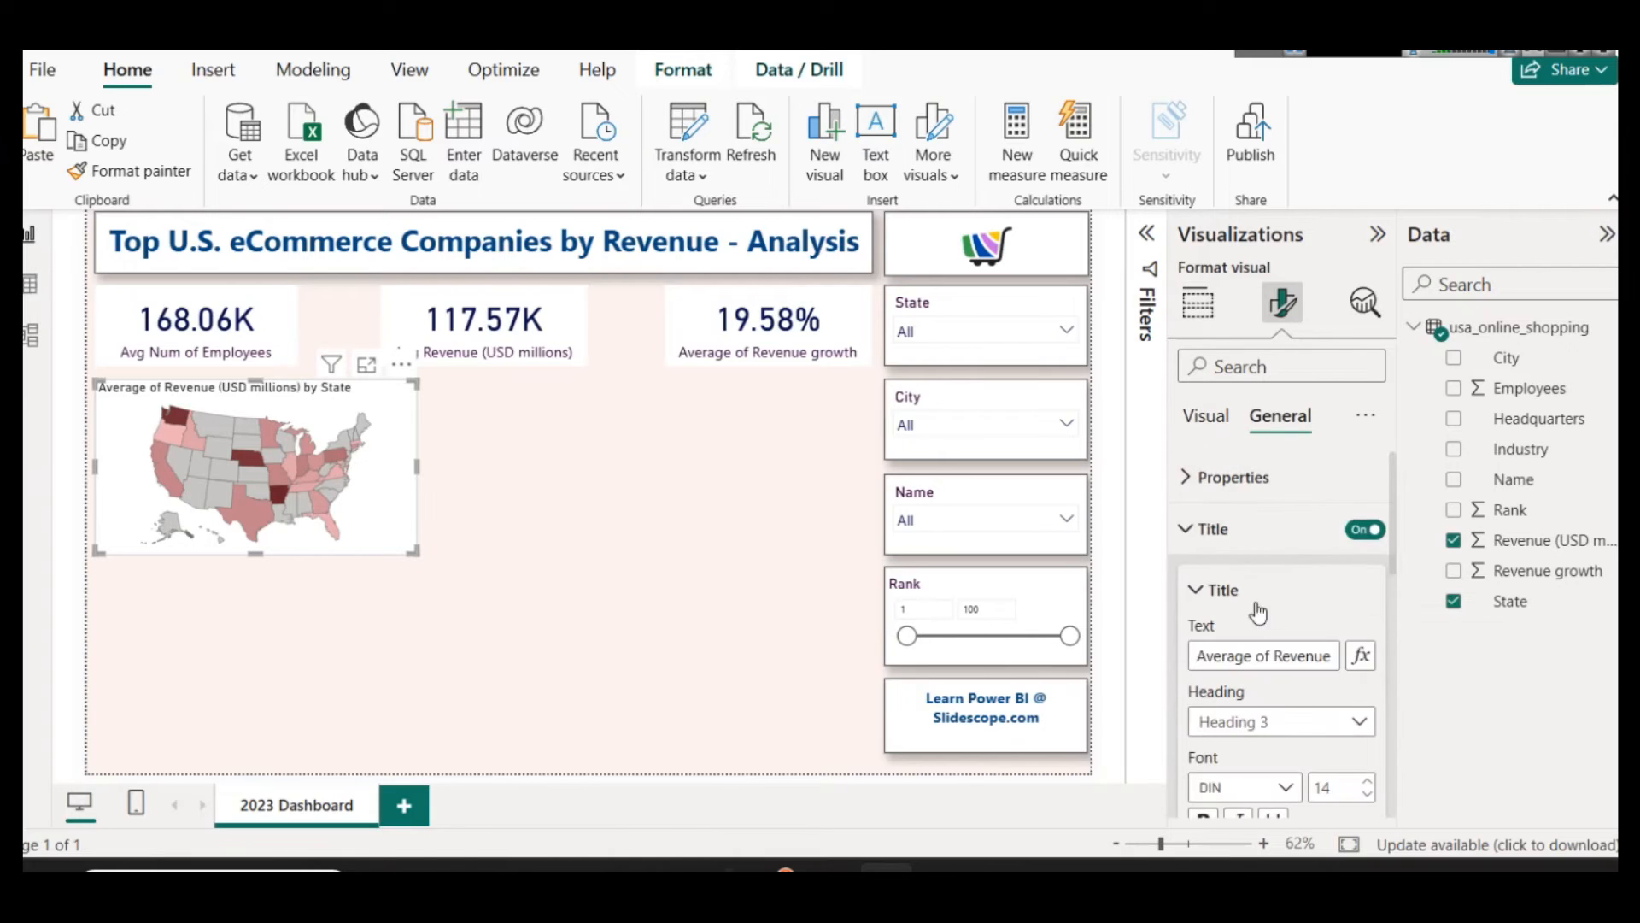
scroll(1248, 649, "down", 3)
left_click(1238, 640)
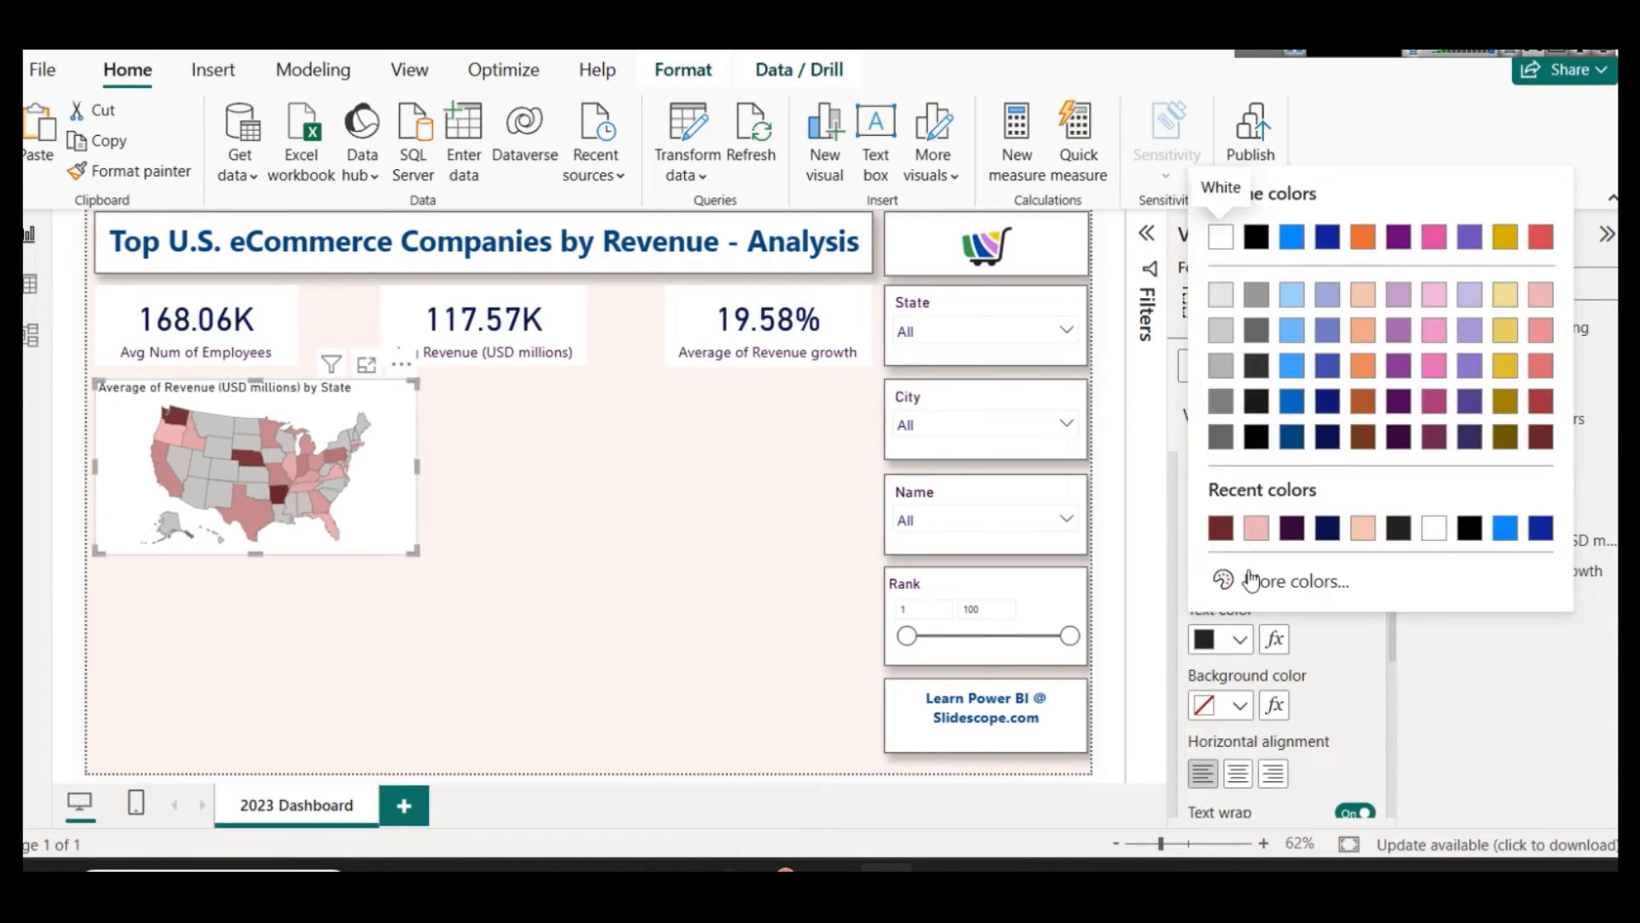
left_click(1297, 529)
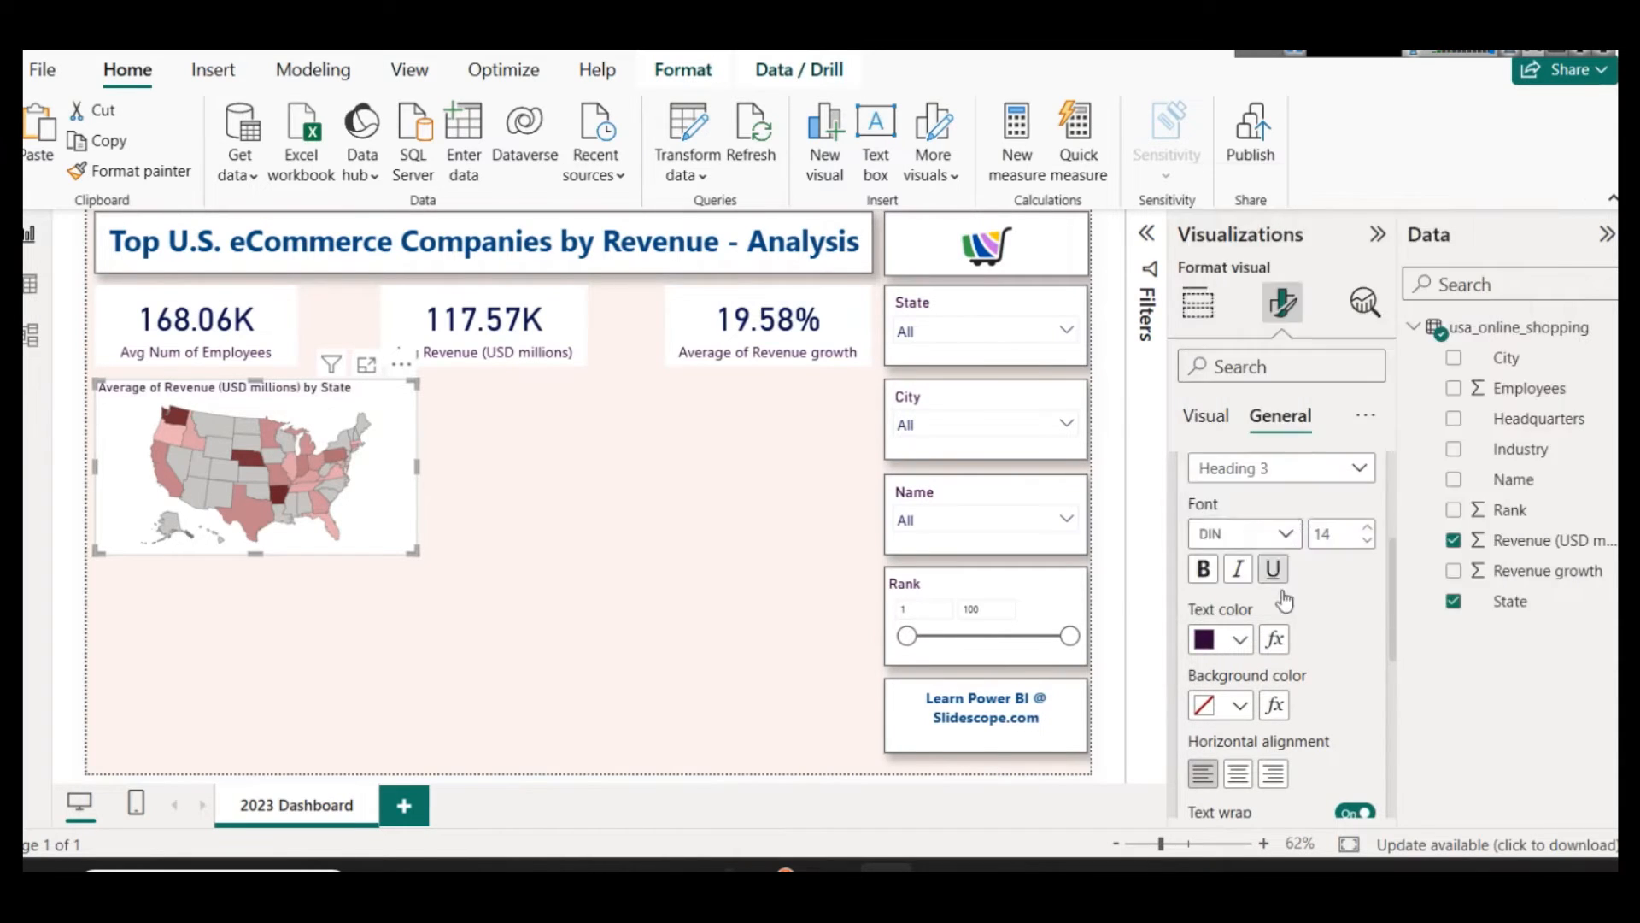
left_click(1238, 774)
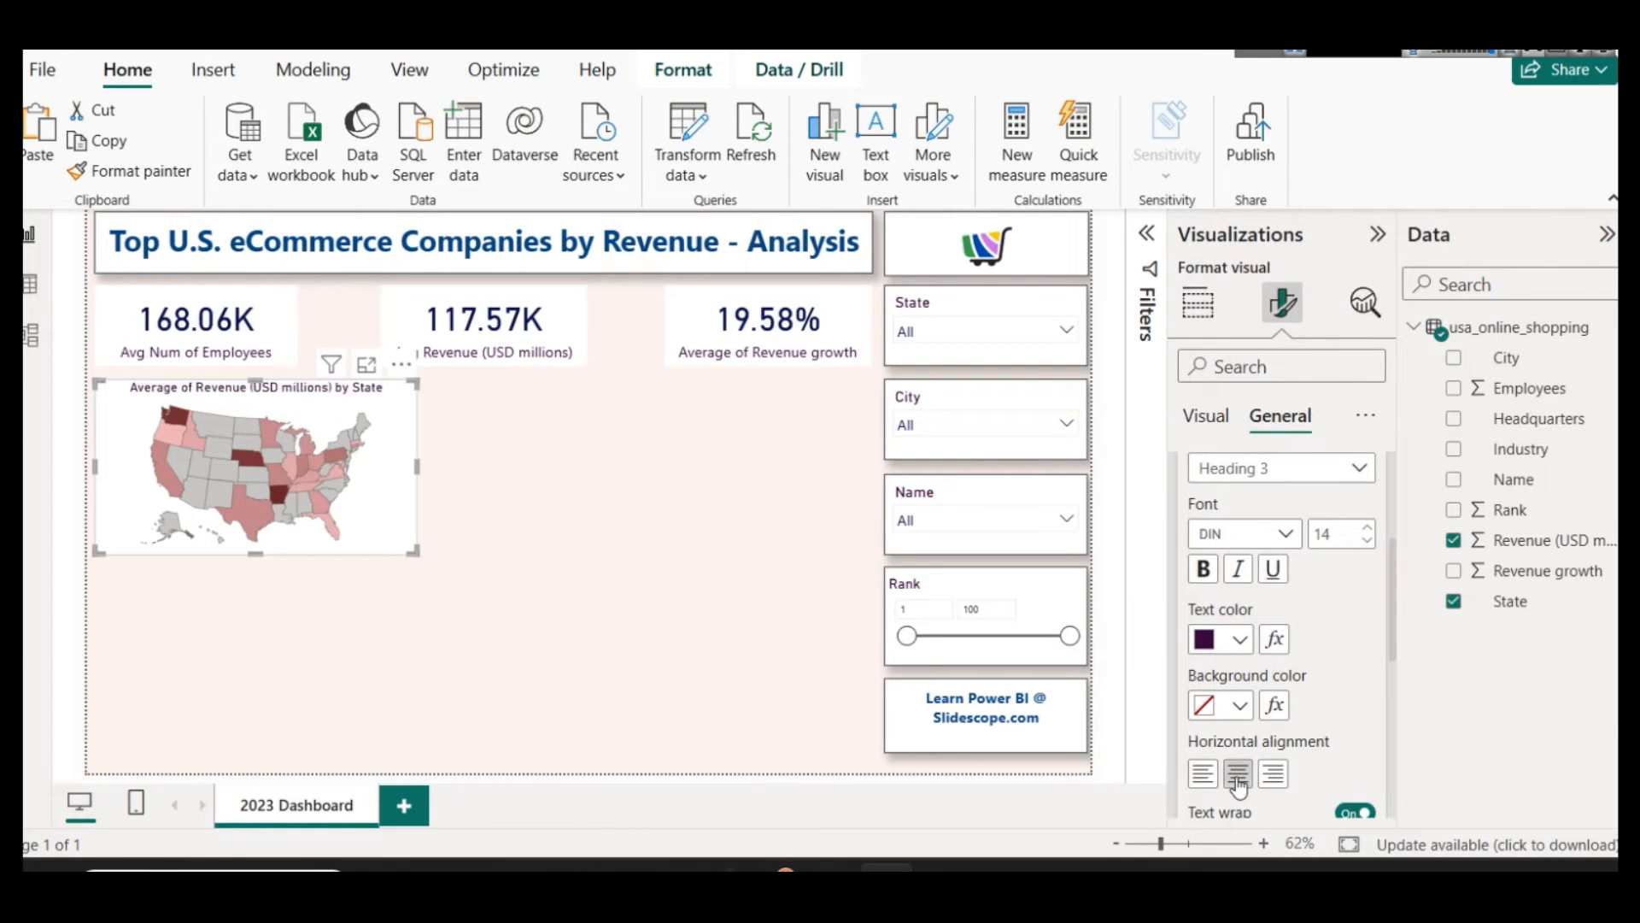
left_click(1370, 530)
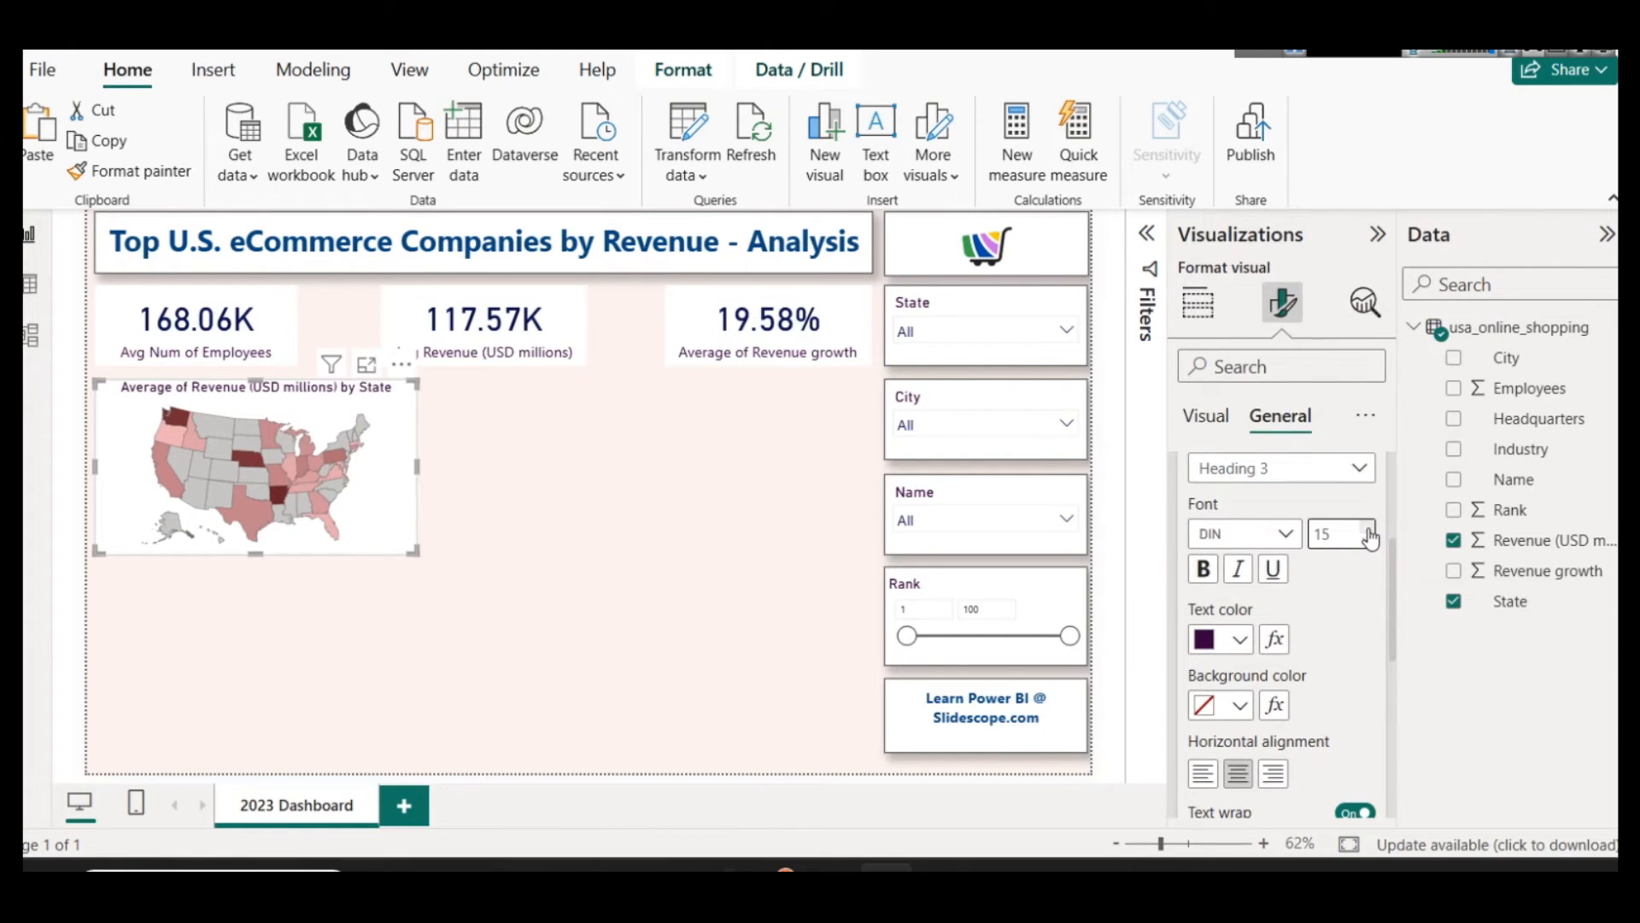
left_click(677, 524)
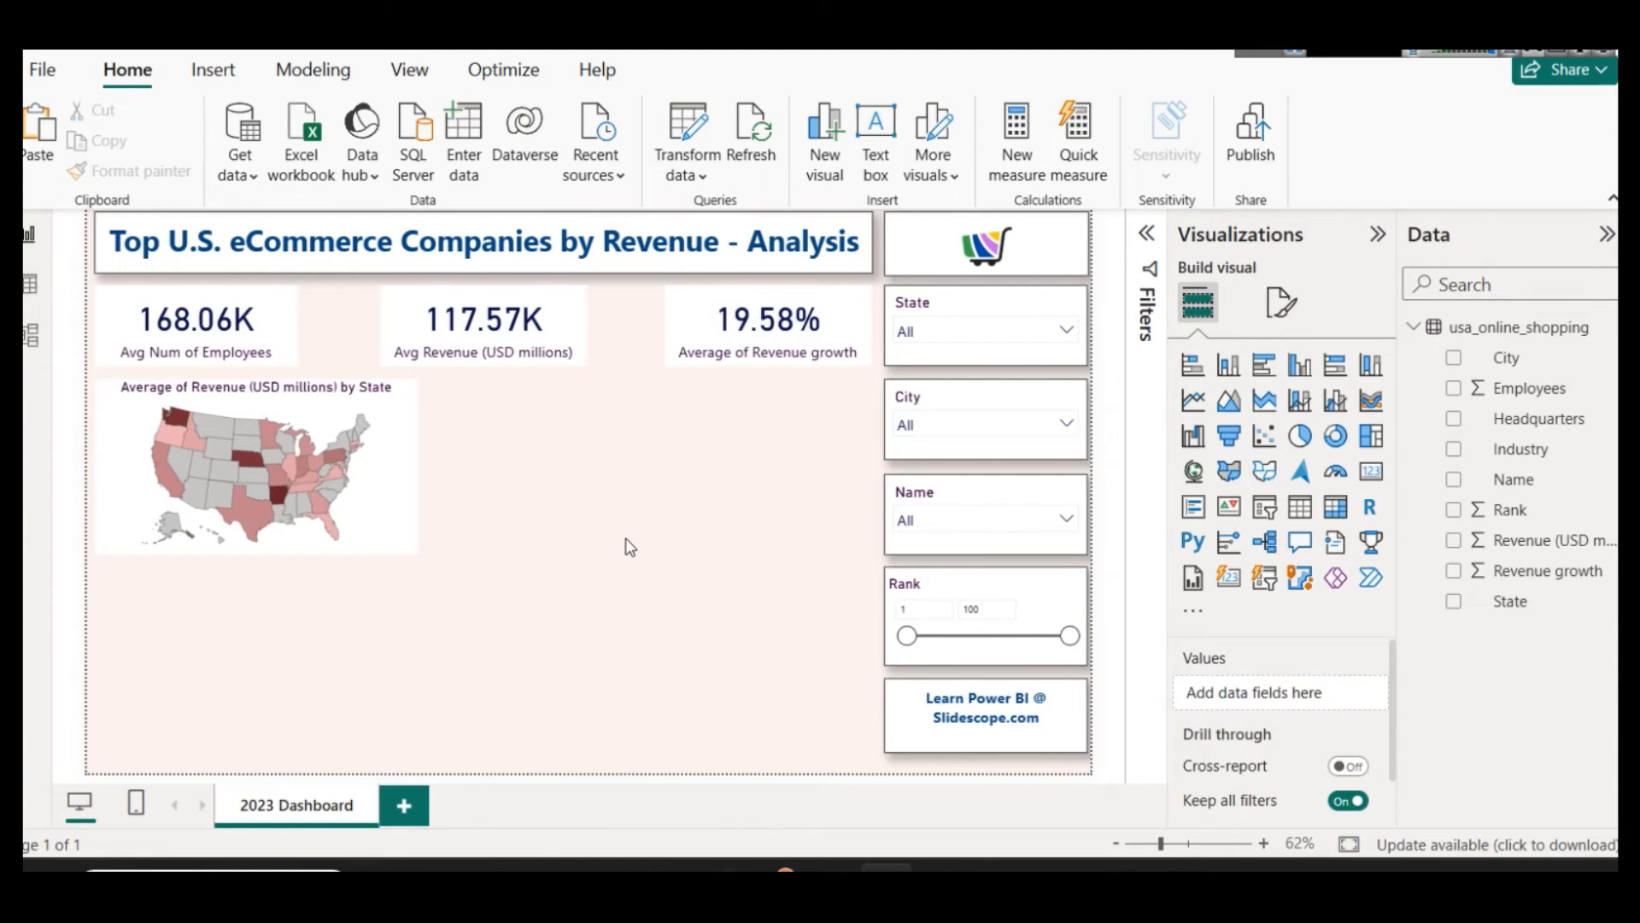
Step: Duplicate the shape map, place the copy directly to its right, and convert the copy to a donut chart
left_click(391, 387)
key("ctrl+c")
key("ctrl+v")
left_click_drag(395, 394, 727, 404)
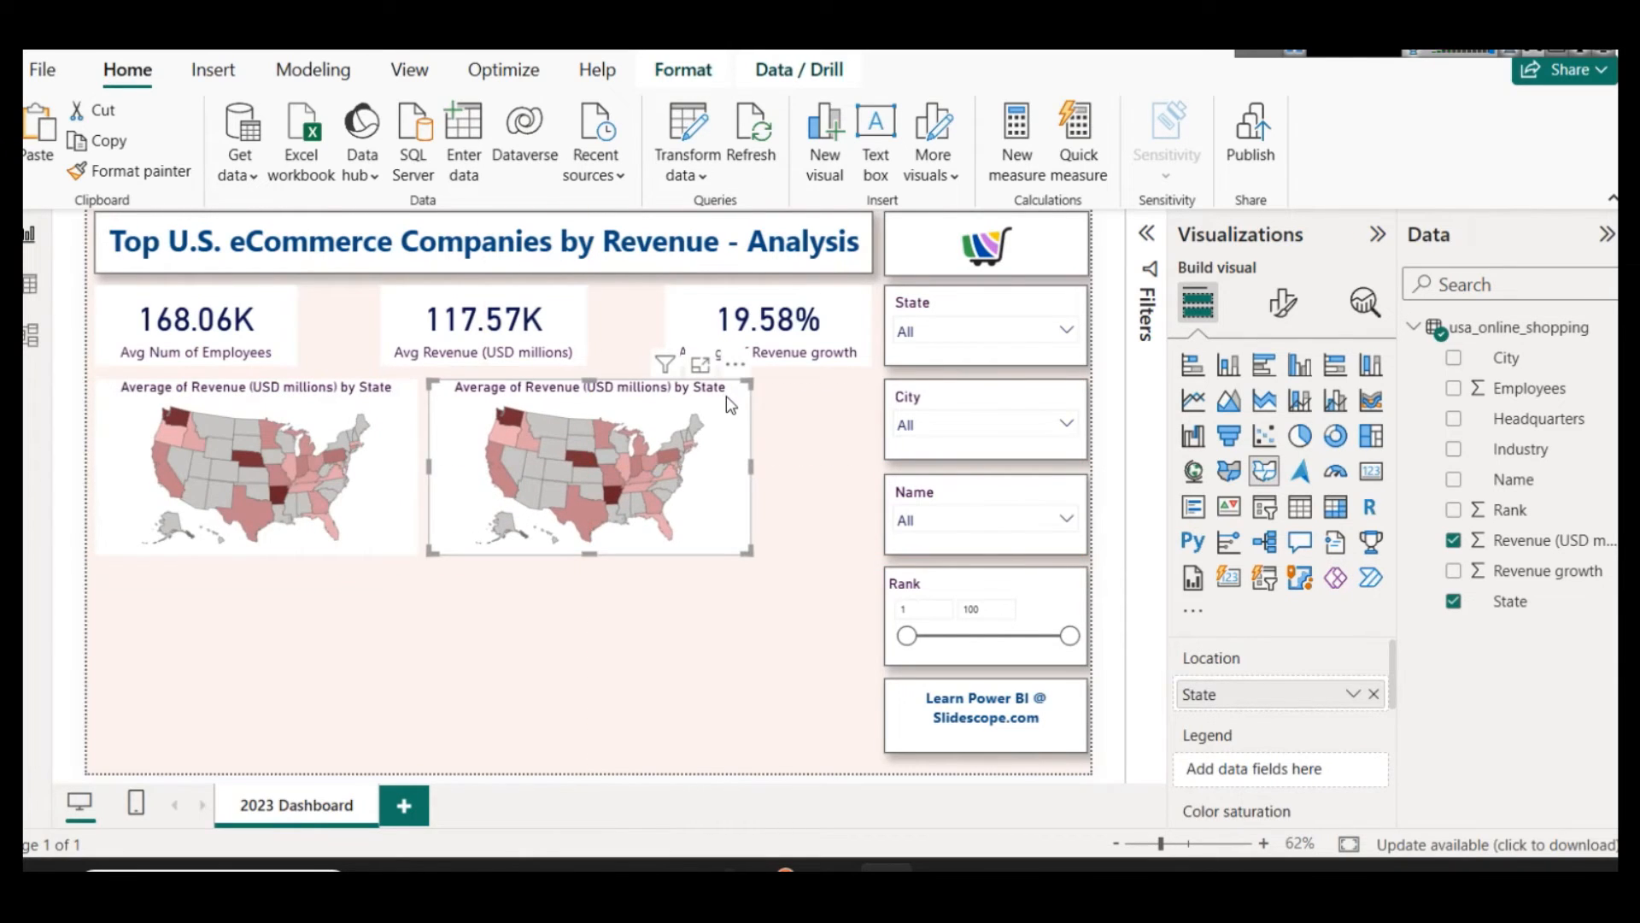
left_click(1325, 440)
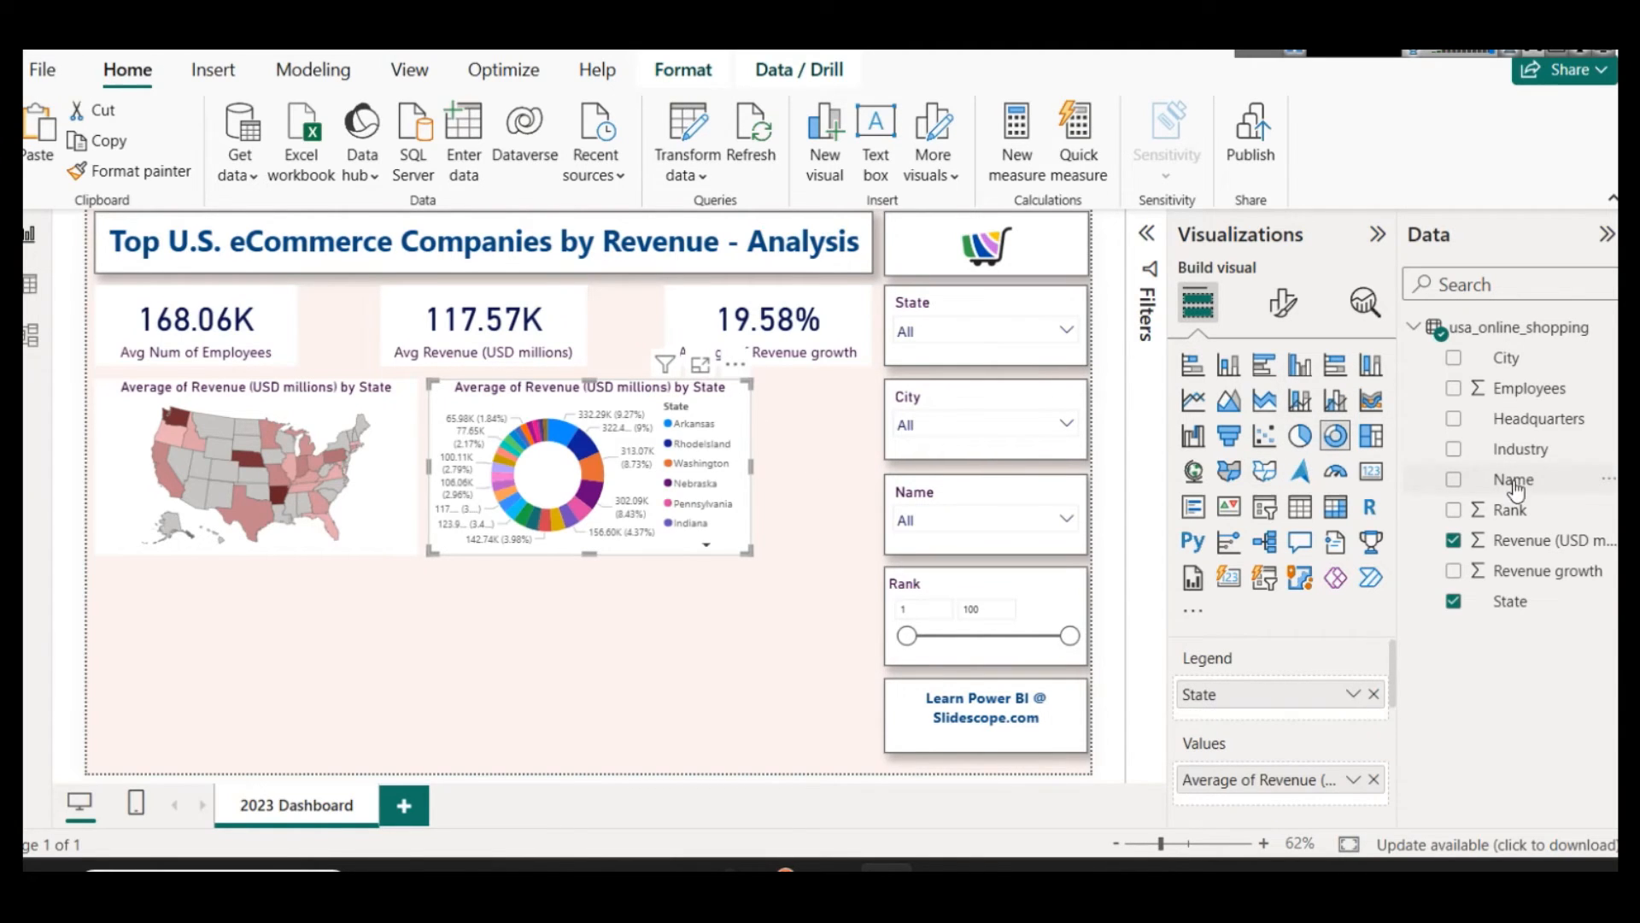
Step: Replace State with Industry as the legend of the donut chart and look through its legend entries
left_click(1374, 694)
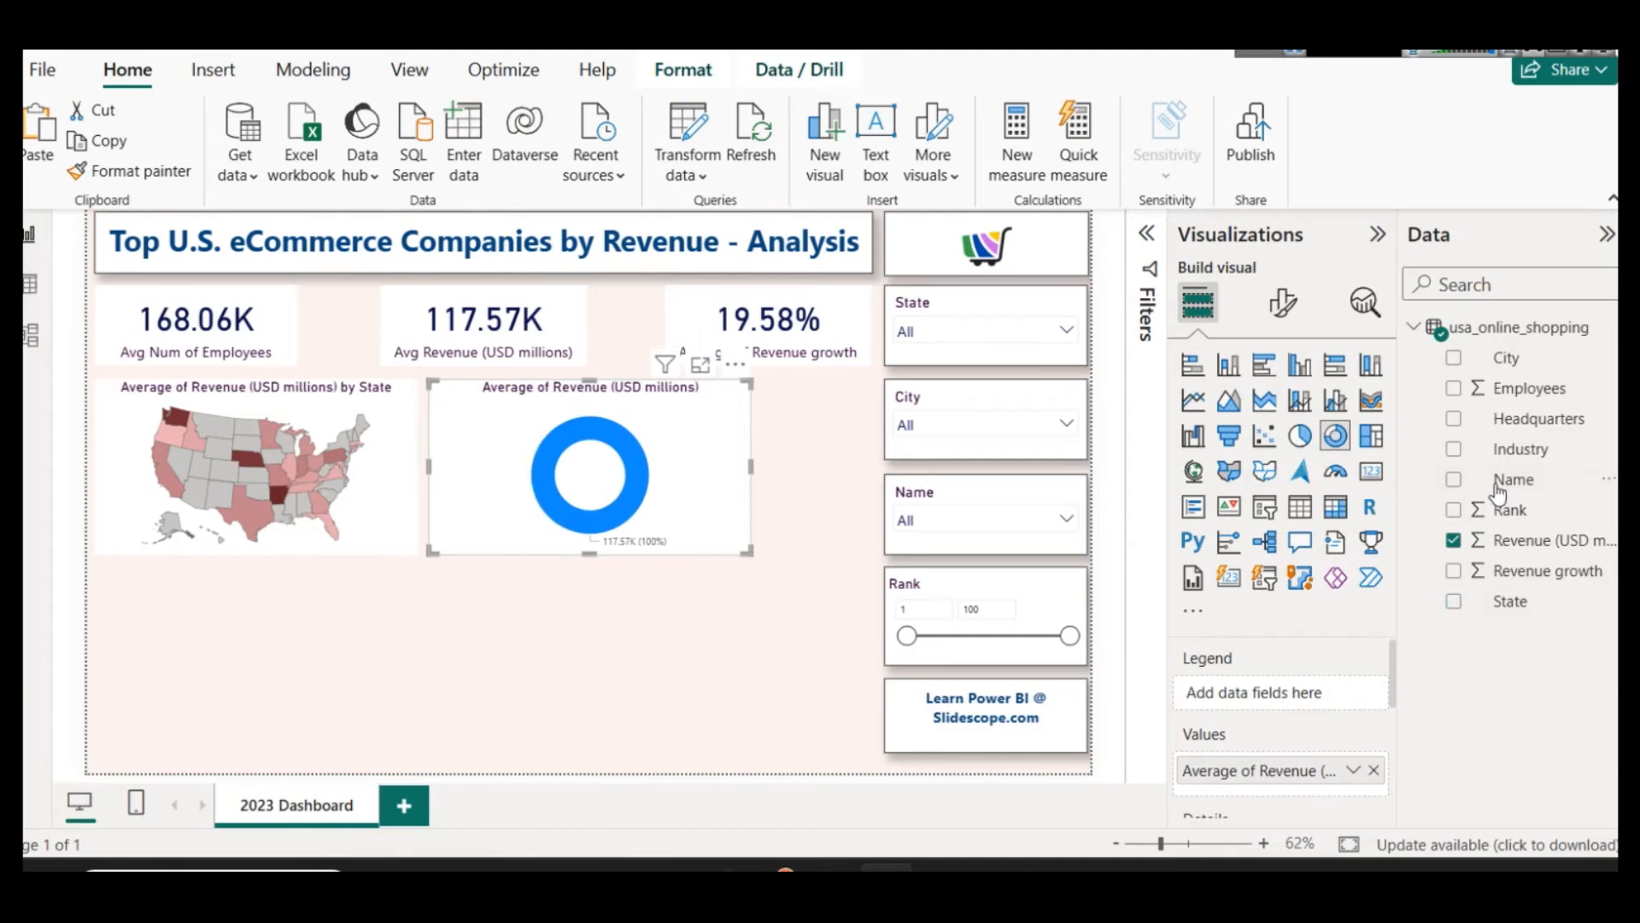
left_click_drag(1514, 460, 1282, 696)
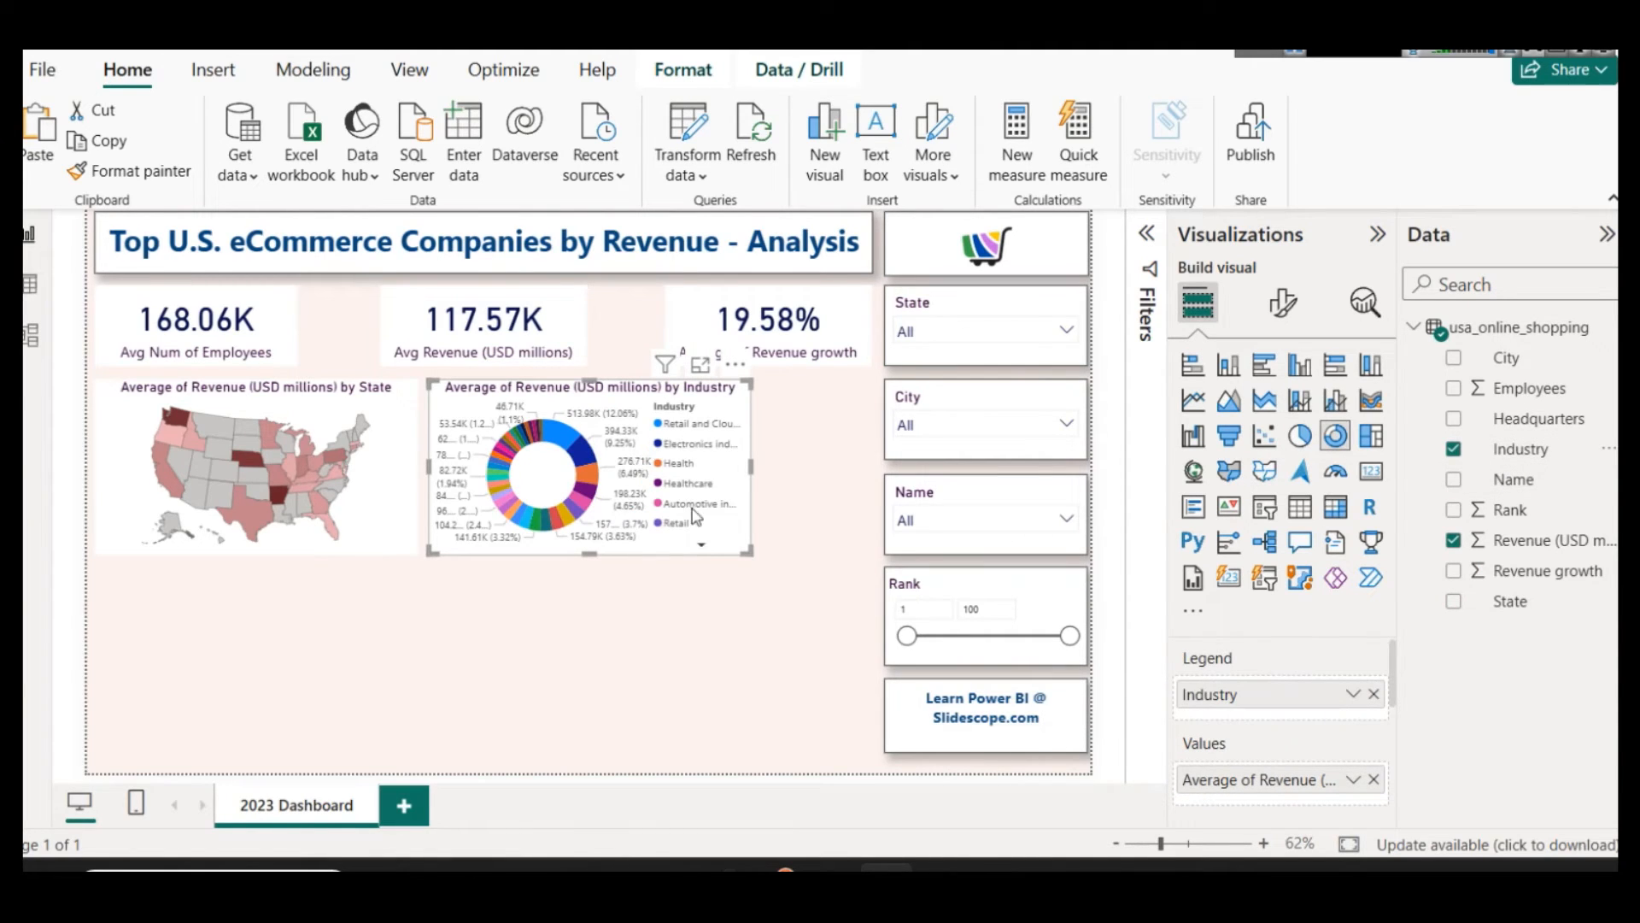
left_click(701, 546)
left_click(701, 546)
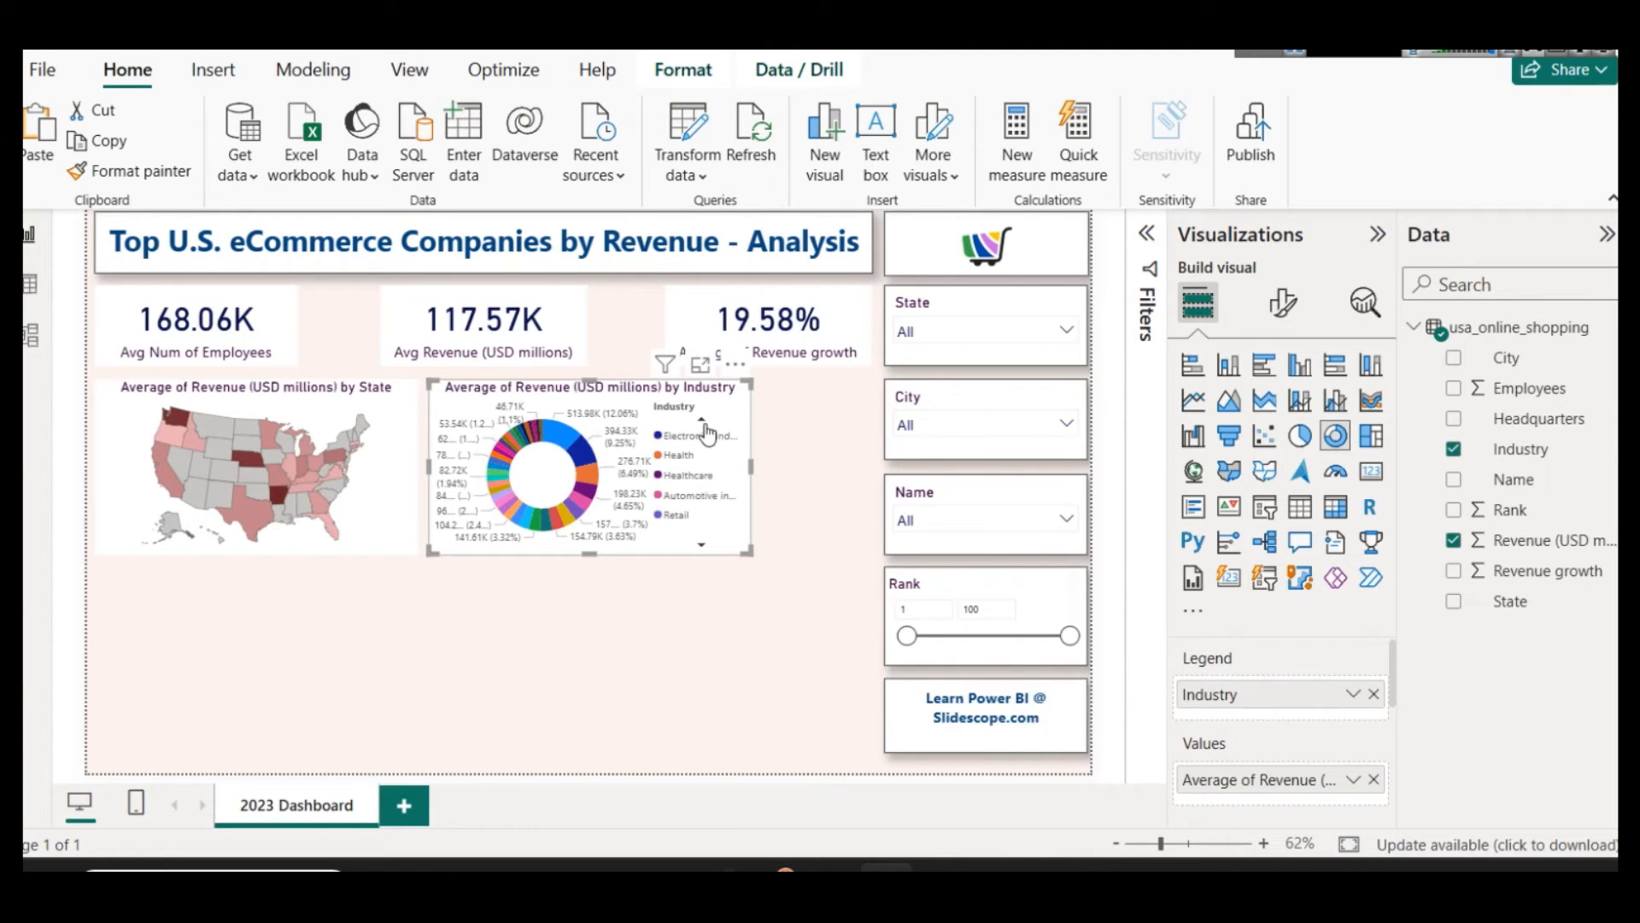
Step: View the donut chart enlarged and examine the average revenue of the Retail and Cloud Computing industry
left_click(700, 365)
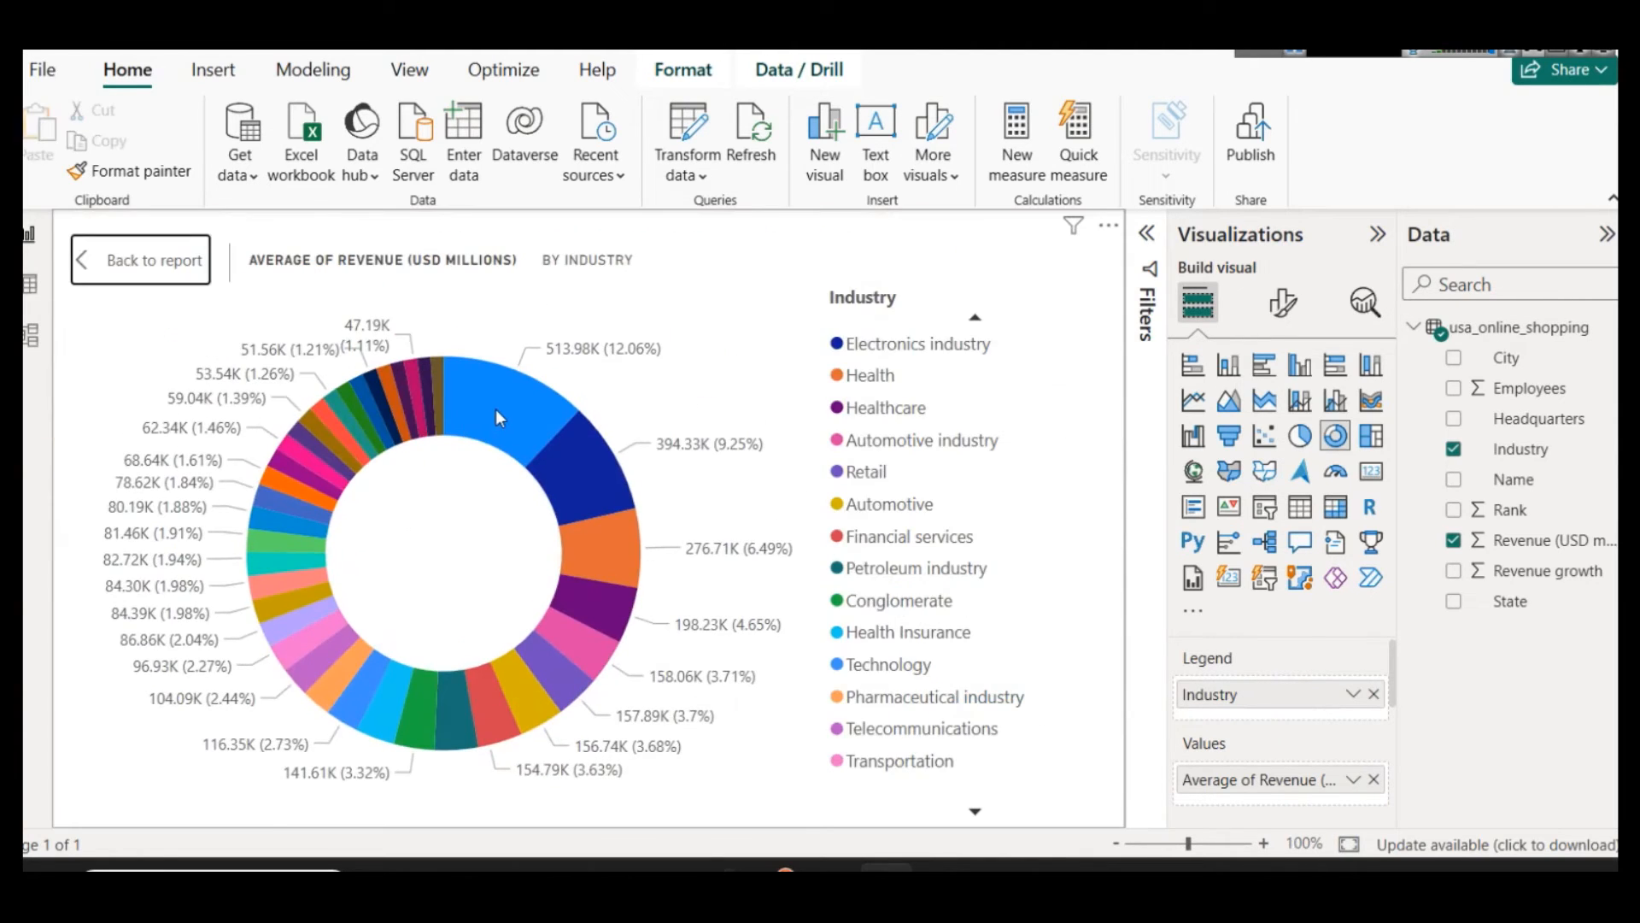
mouse_move(496, 409)
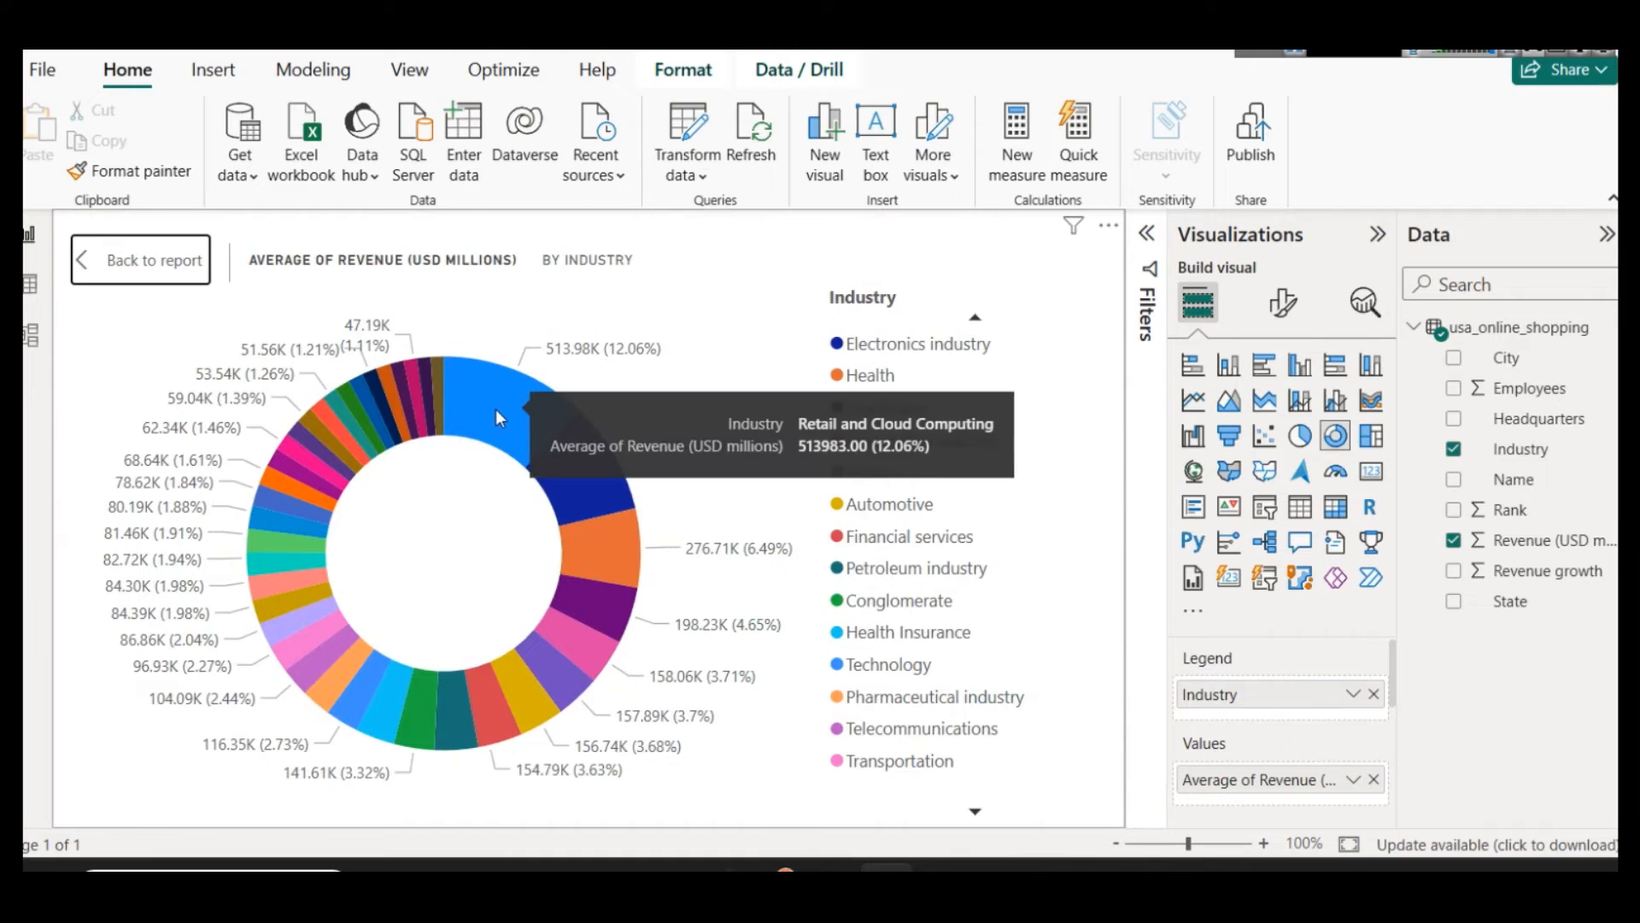
left_click(980, 319)
left_click(987, 323)
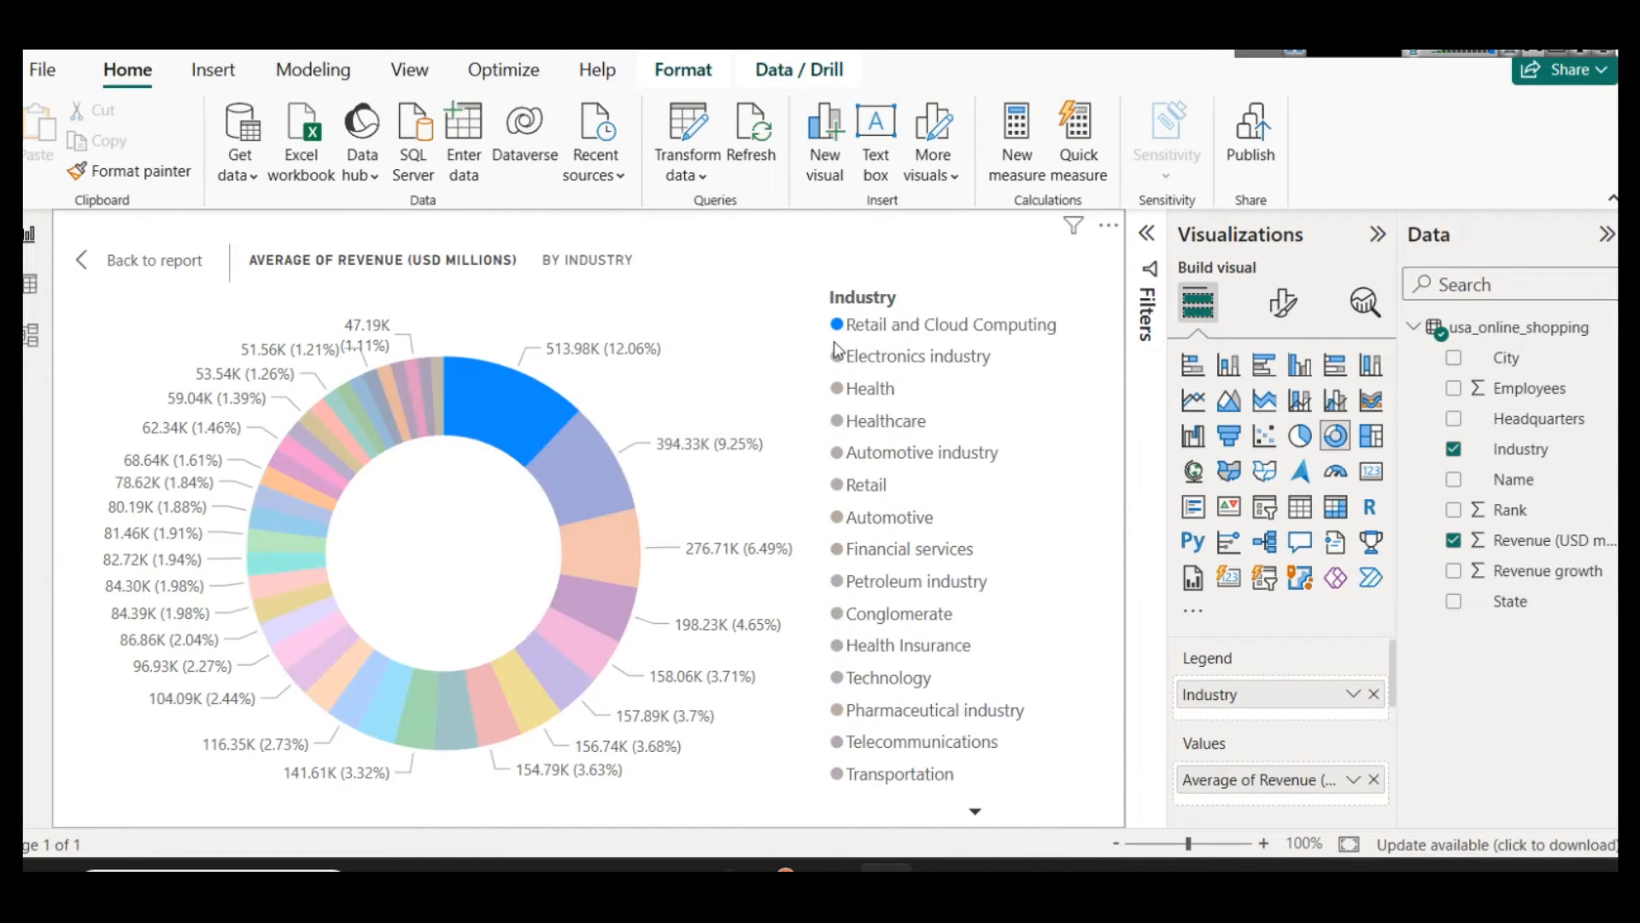
left_click(604, 370)
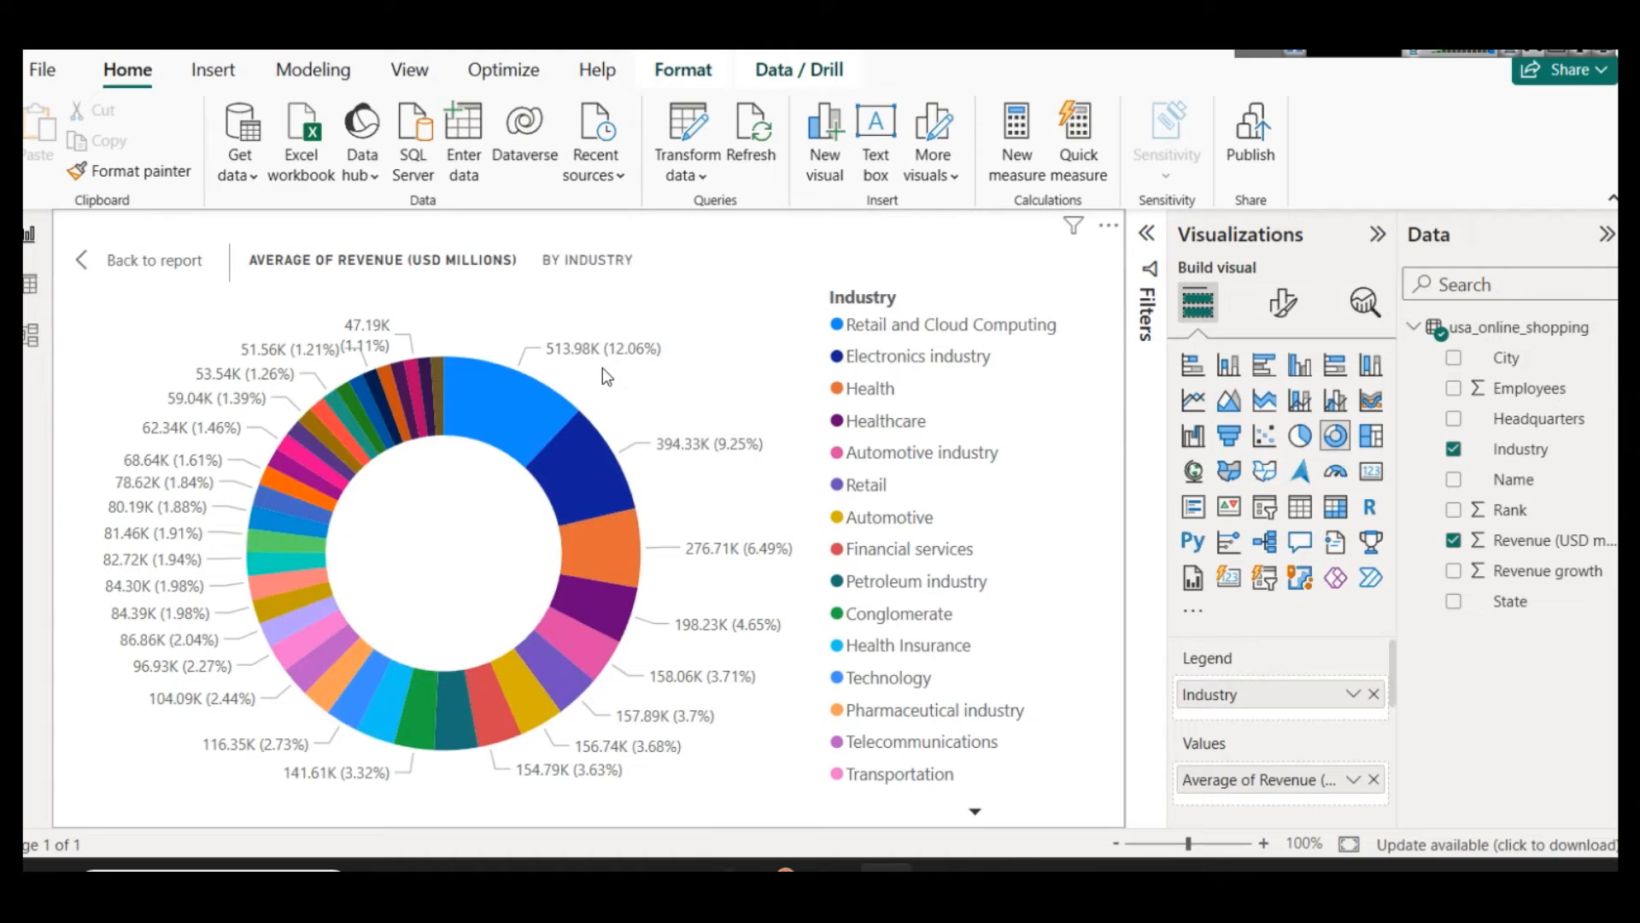
mouse_move(554, 414)
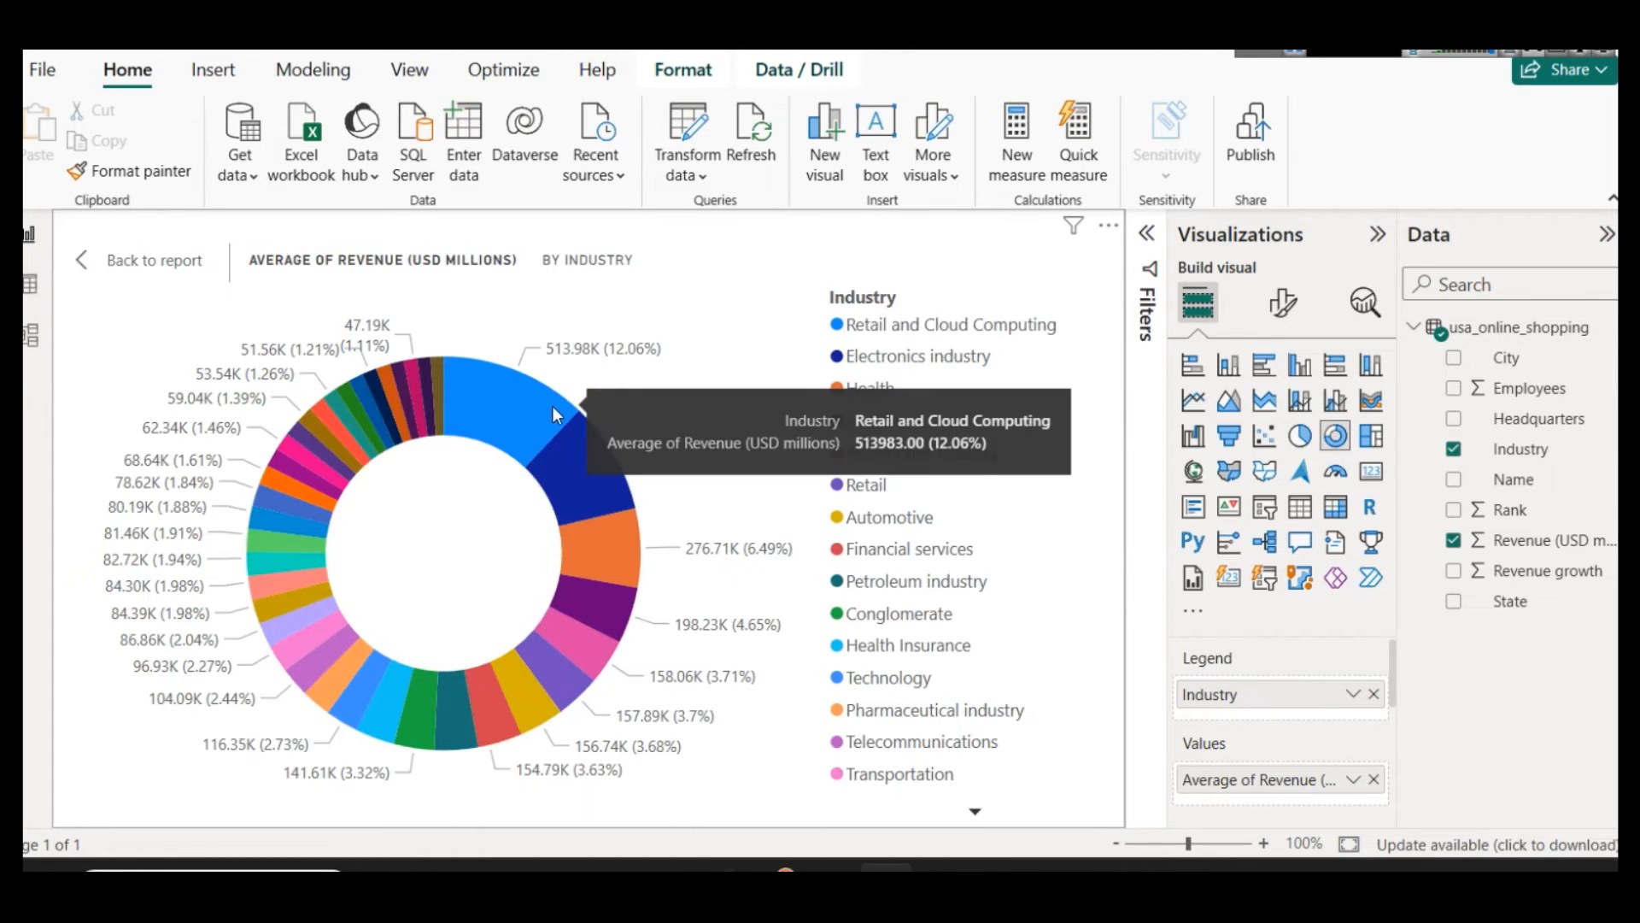
Step: Change the donut chart's revenue aggregation to Sum and return to the report
left_click(1353, 780)
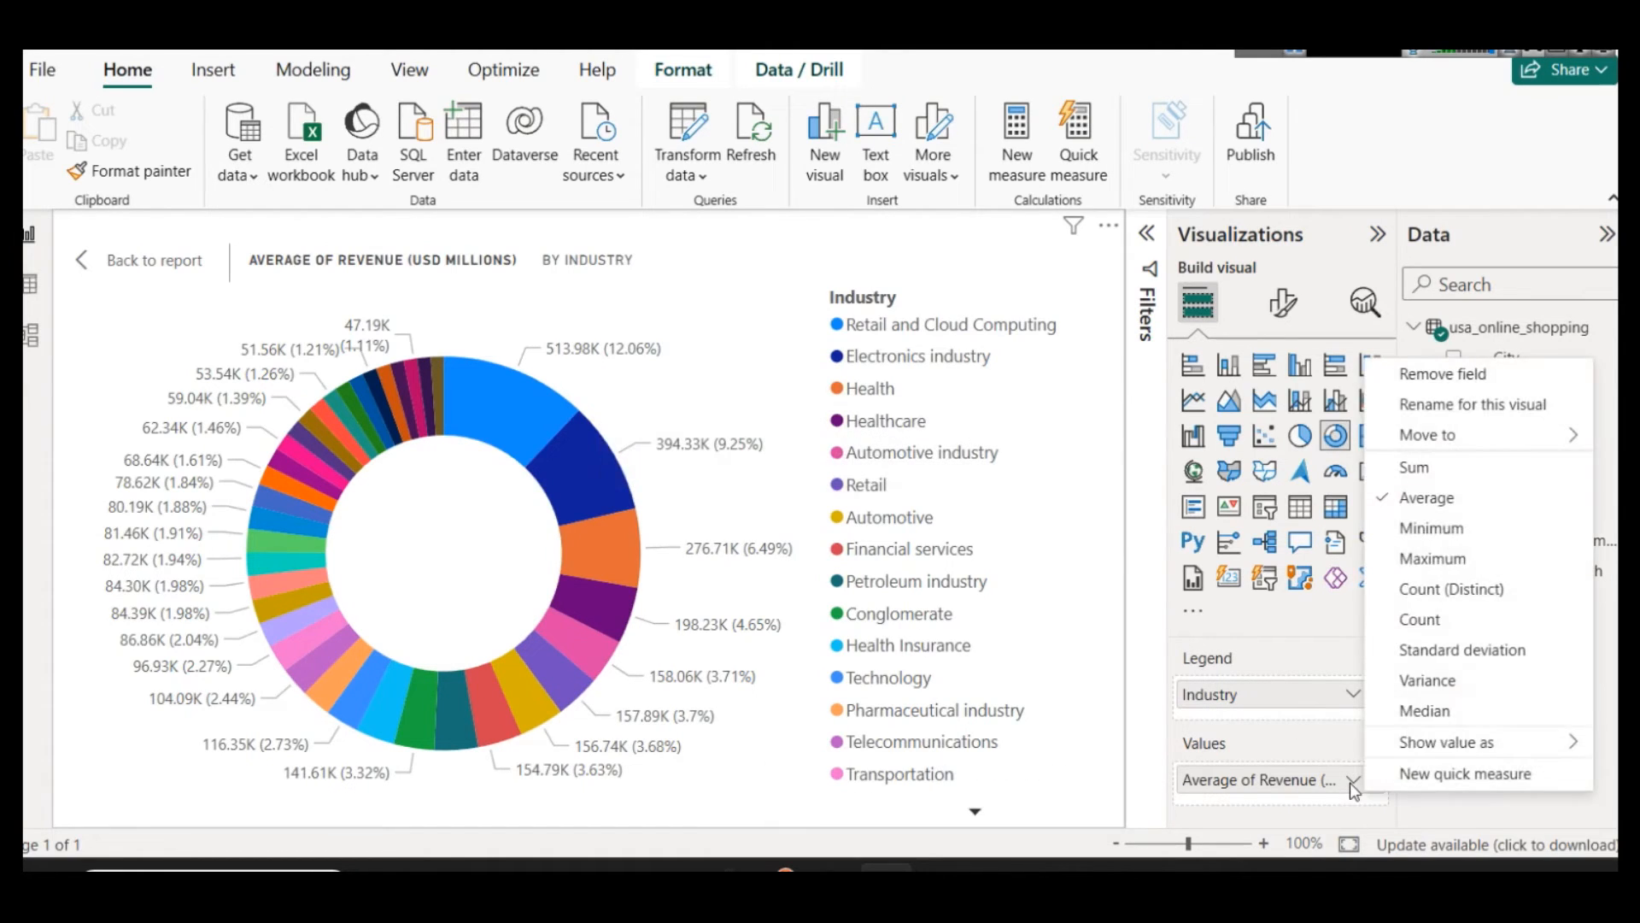
left_click(1405, 467)
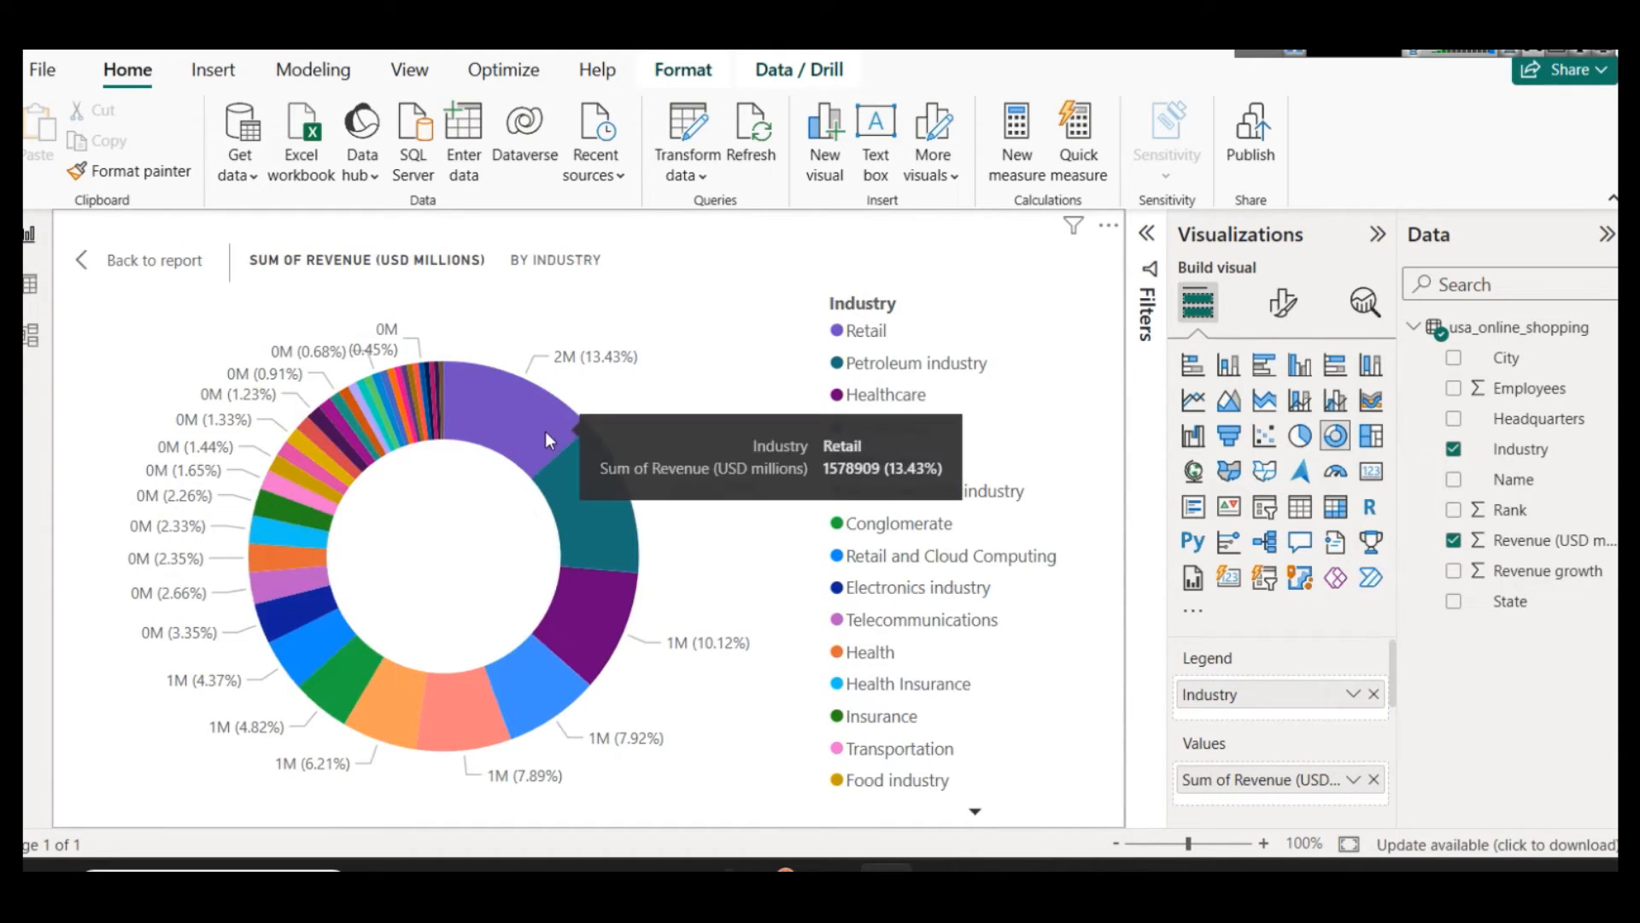
left_click(114, 259)
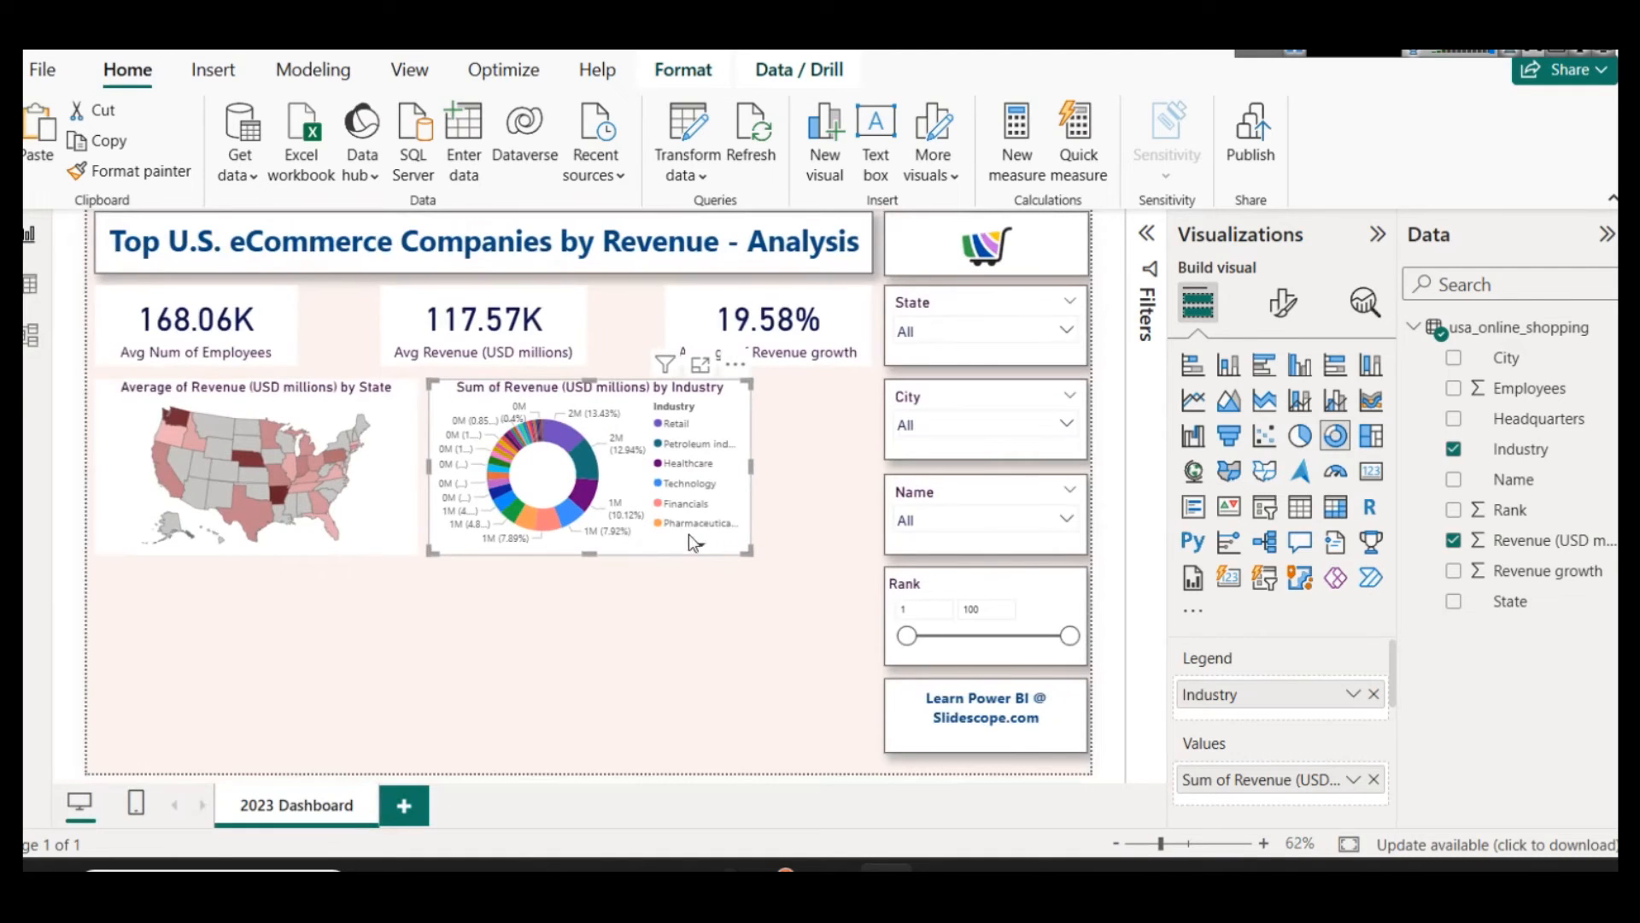
Step: Change the shape map's color saturation field to the Sum of Revenue (USD millions)
left_click(379, 489)
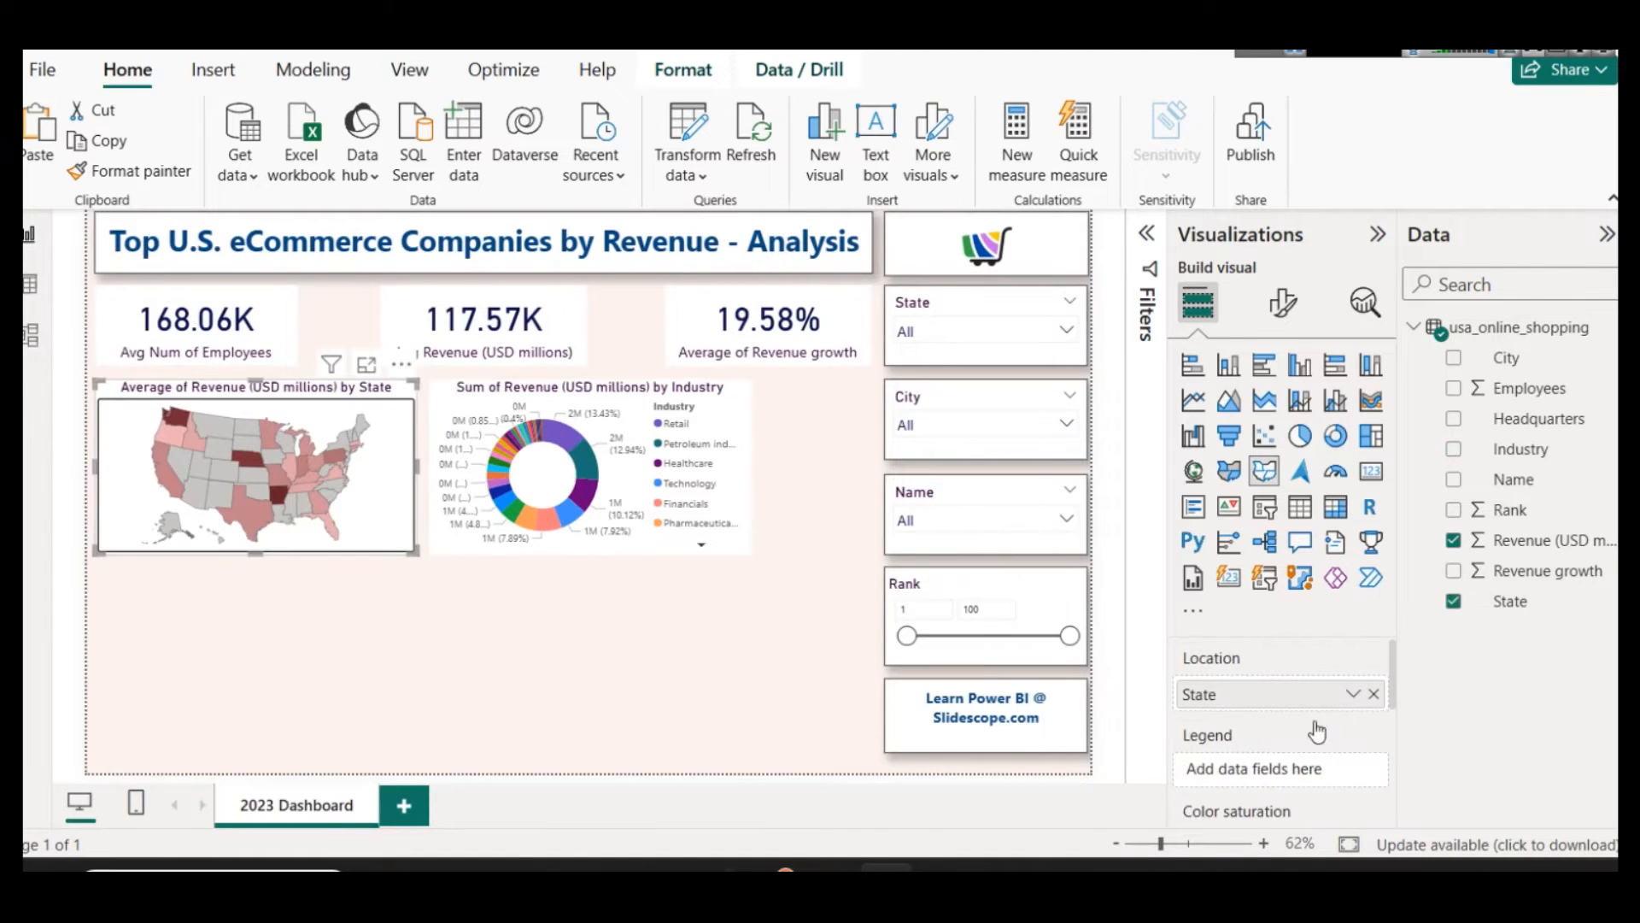
scroll(1326, 736, "down", 2)
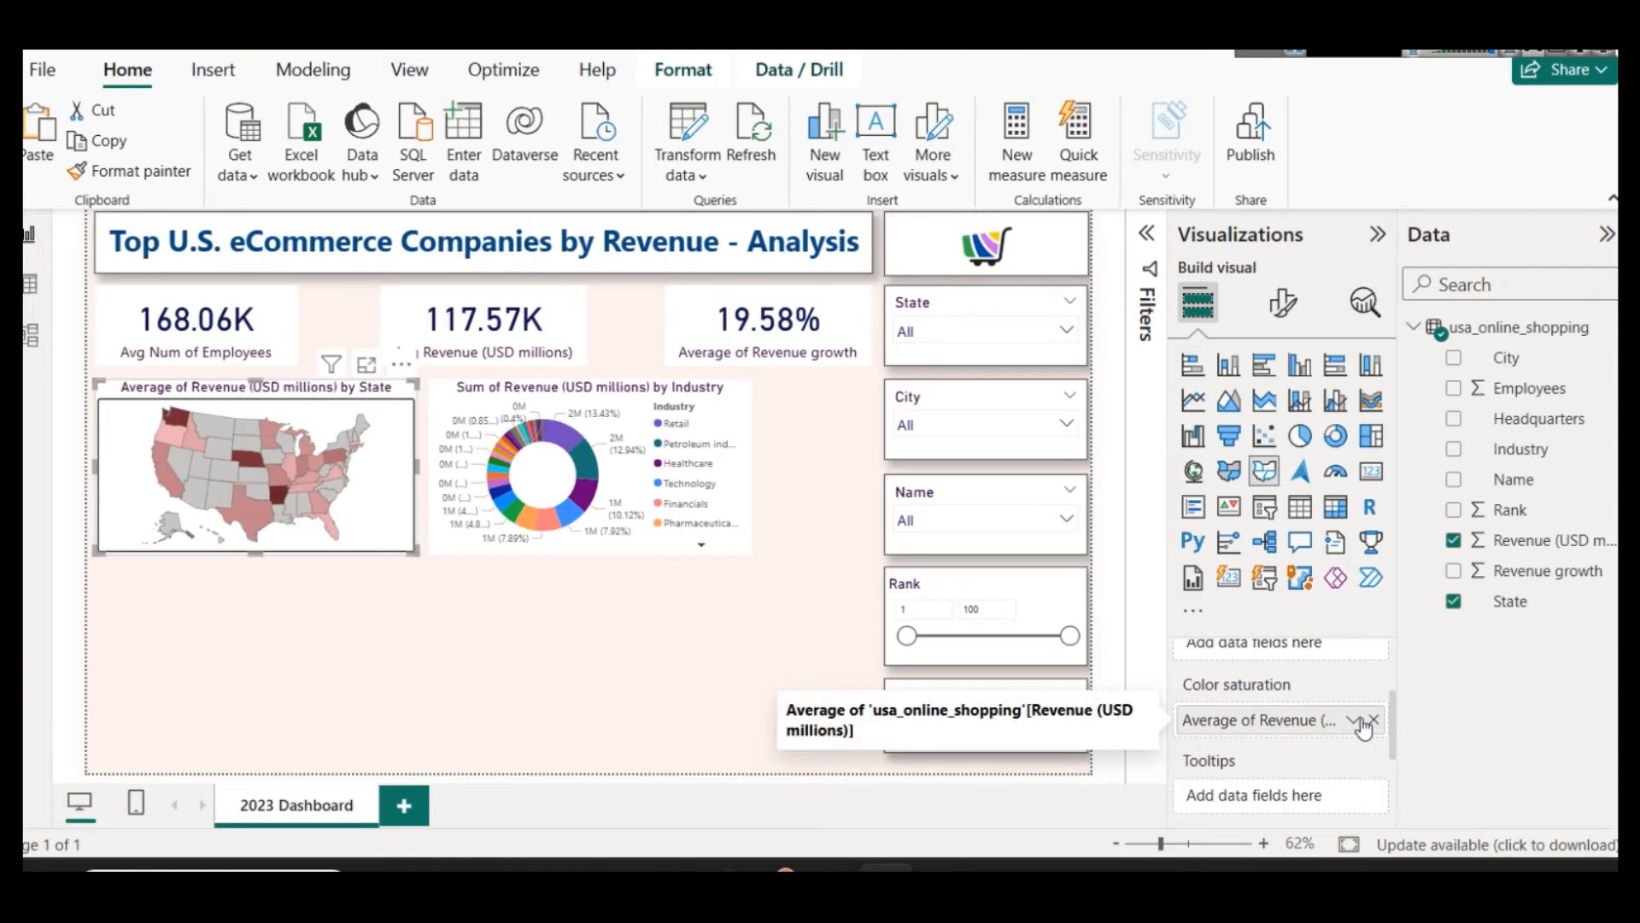
left_click(1356, 722)
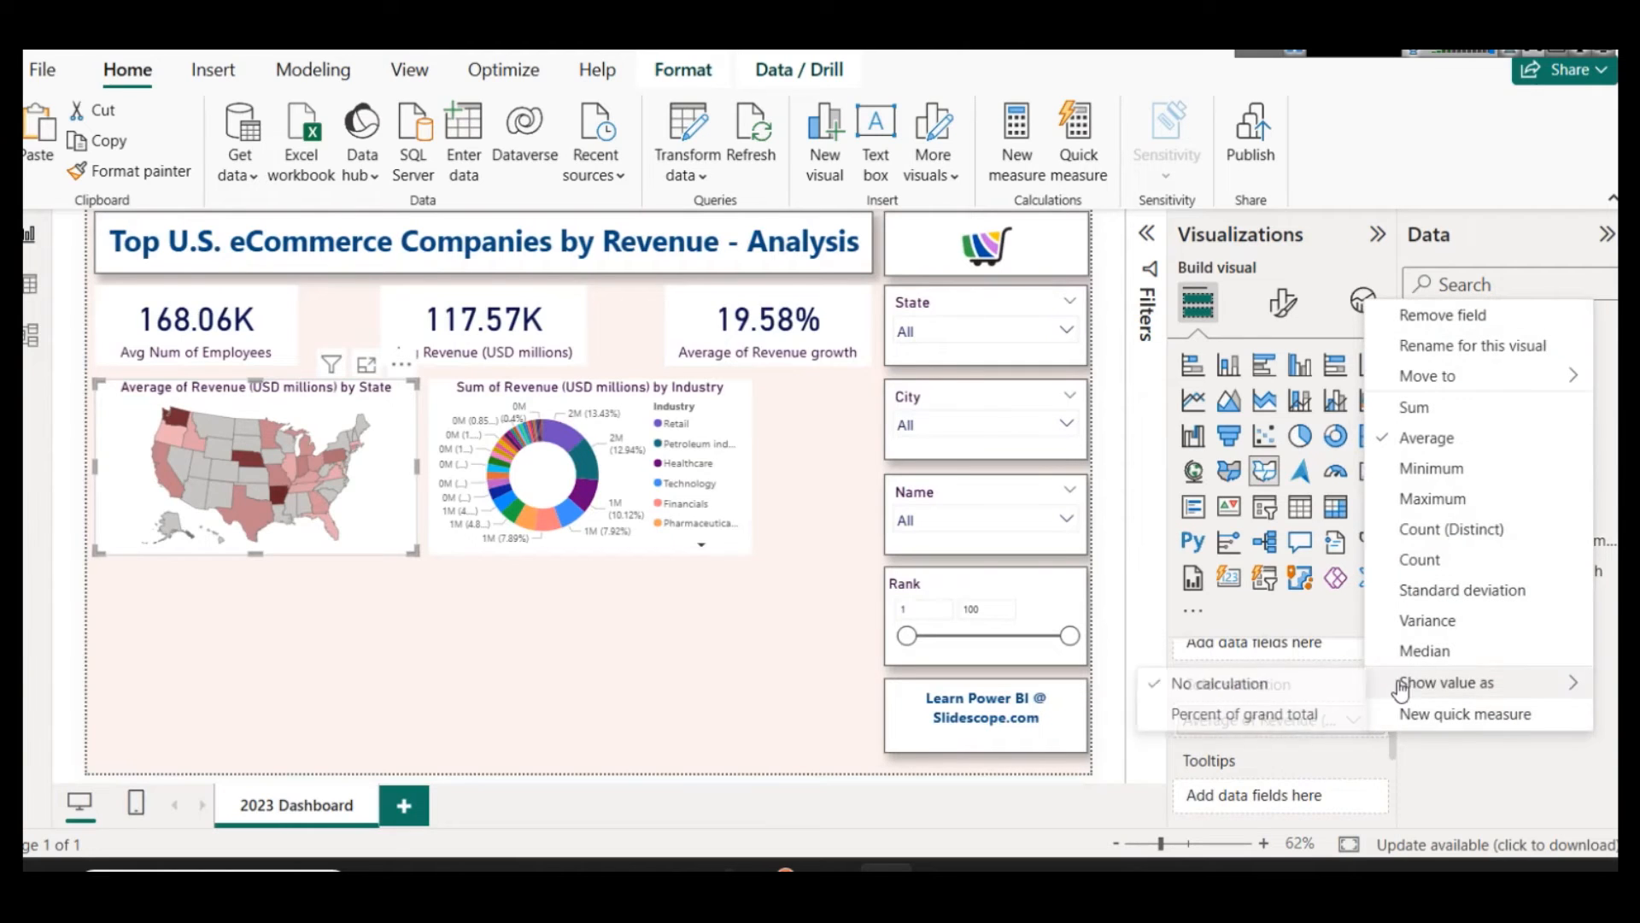
left_click(1416, 407)
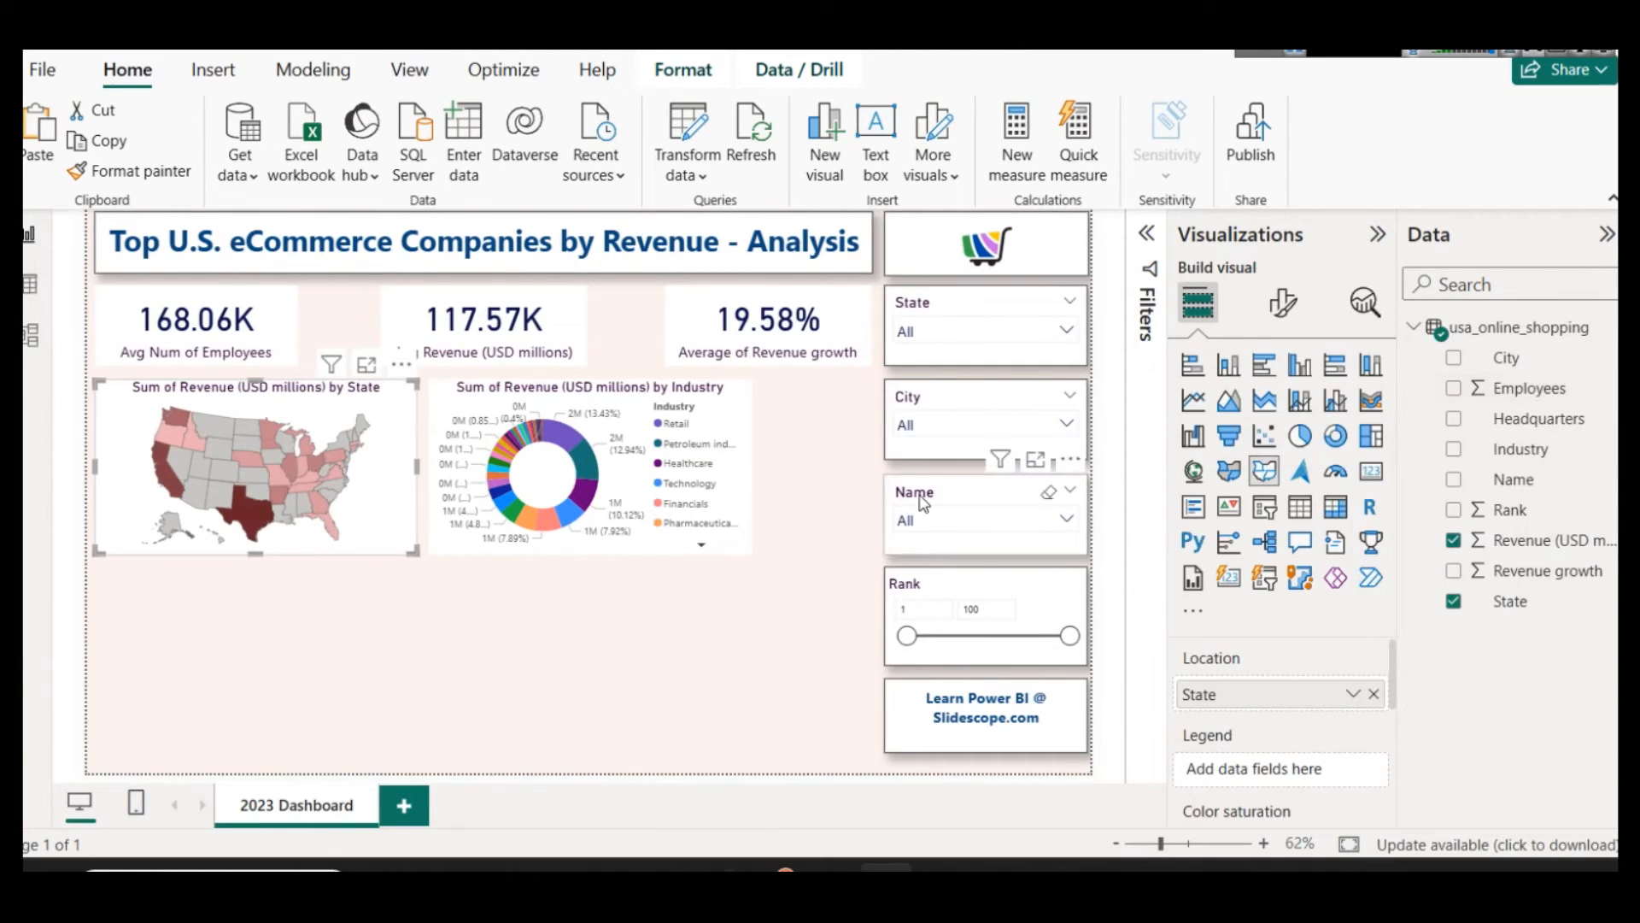
Step: Examine California's total revenue in the enlarged shape map and the revenue of industries such as Retail and Petroleum in the enlarged donut chart
left_click(367, 364)
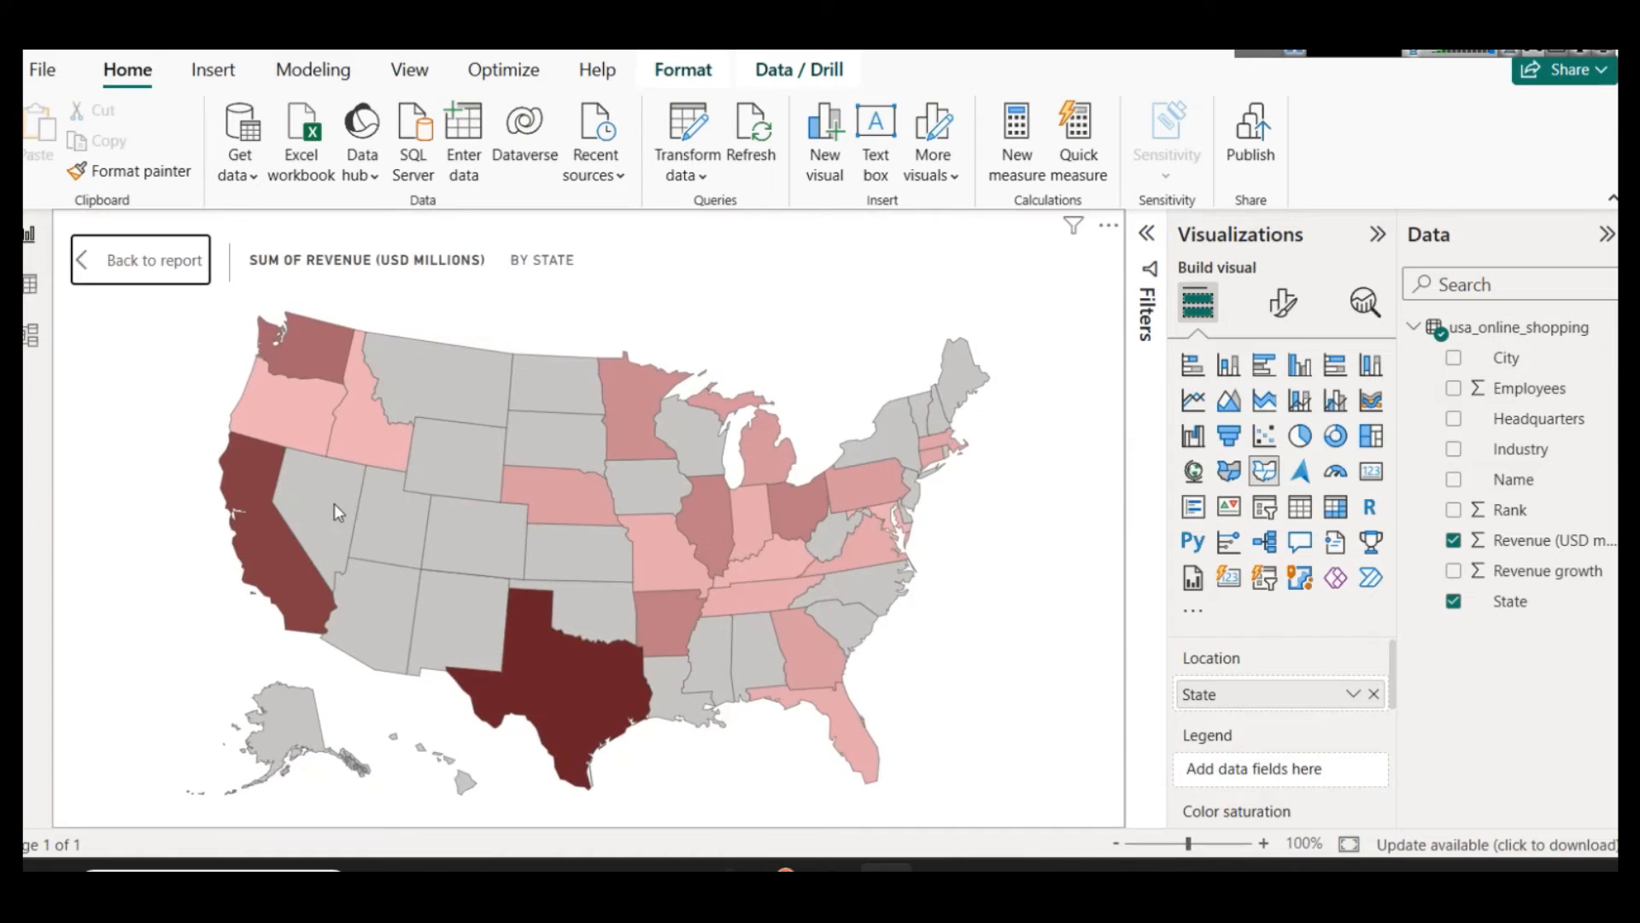
mouse_move(278, 538)
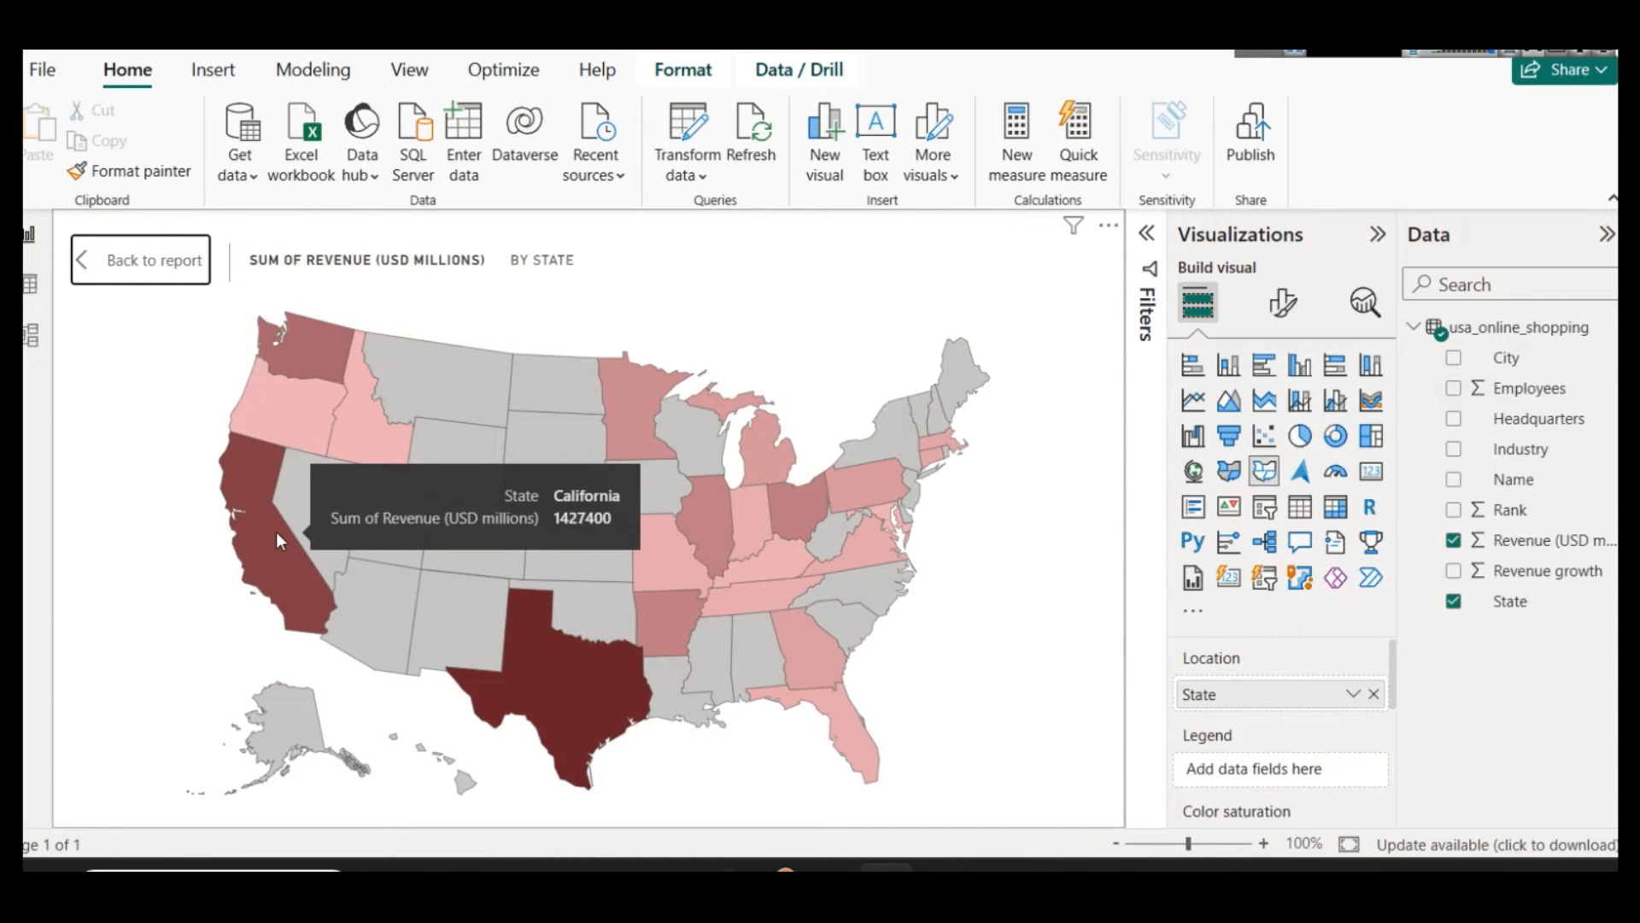
left_click(136, 271)
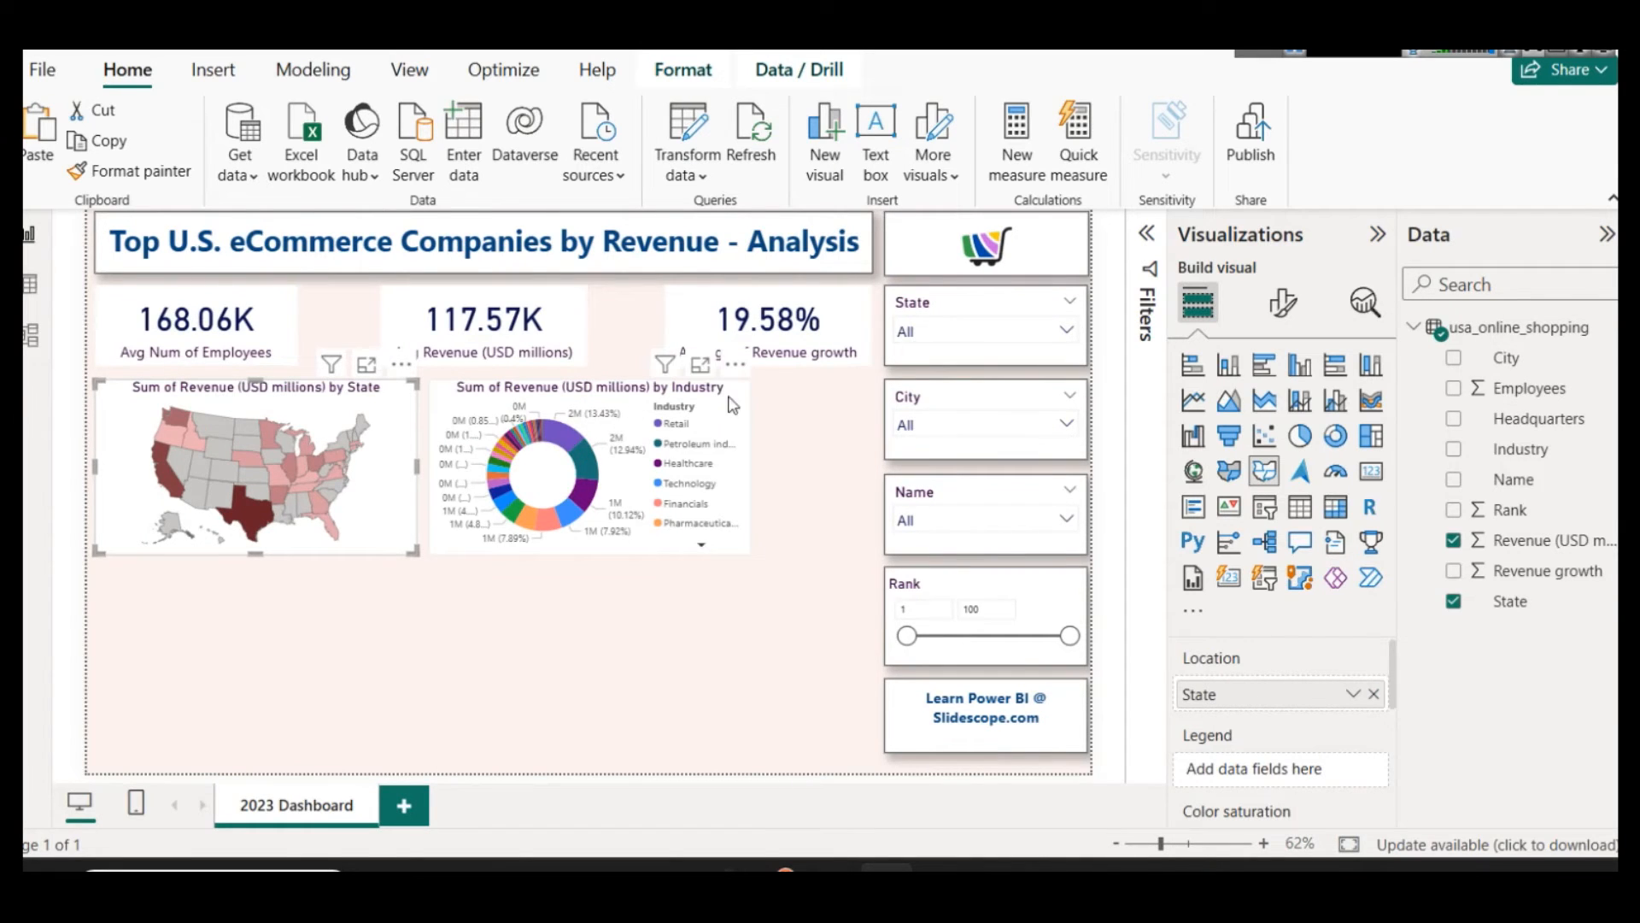
left_click(700, 365)
mouse_move(527, 412)
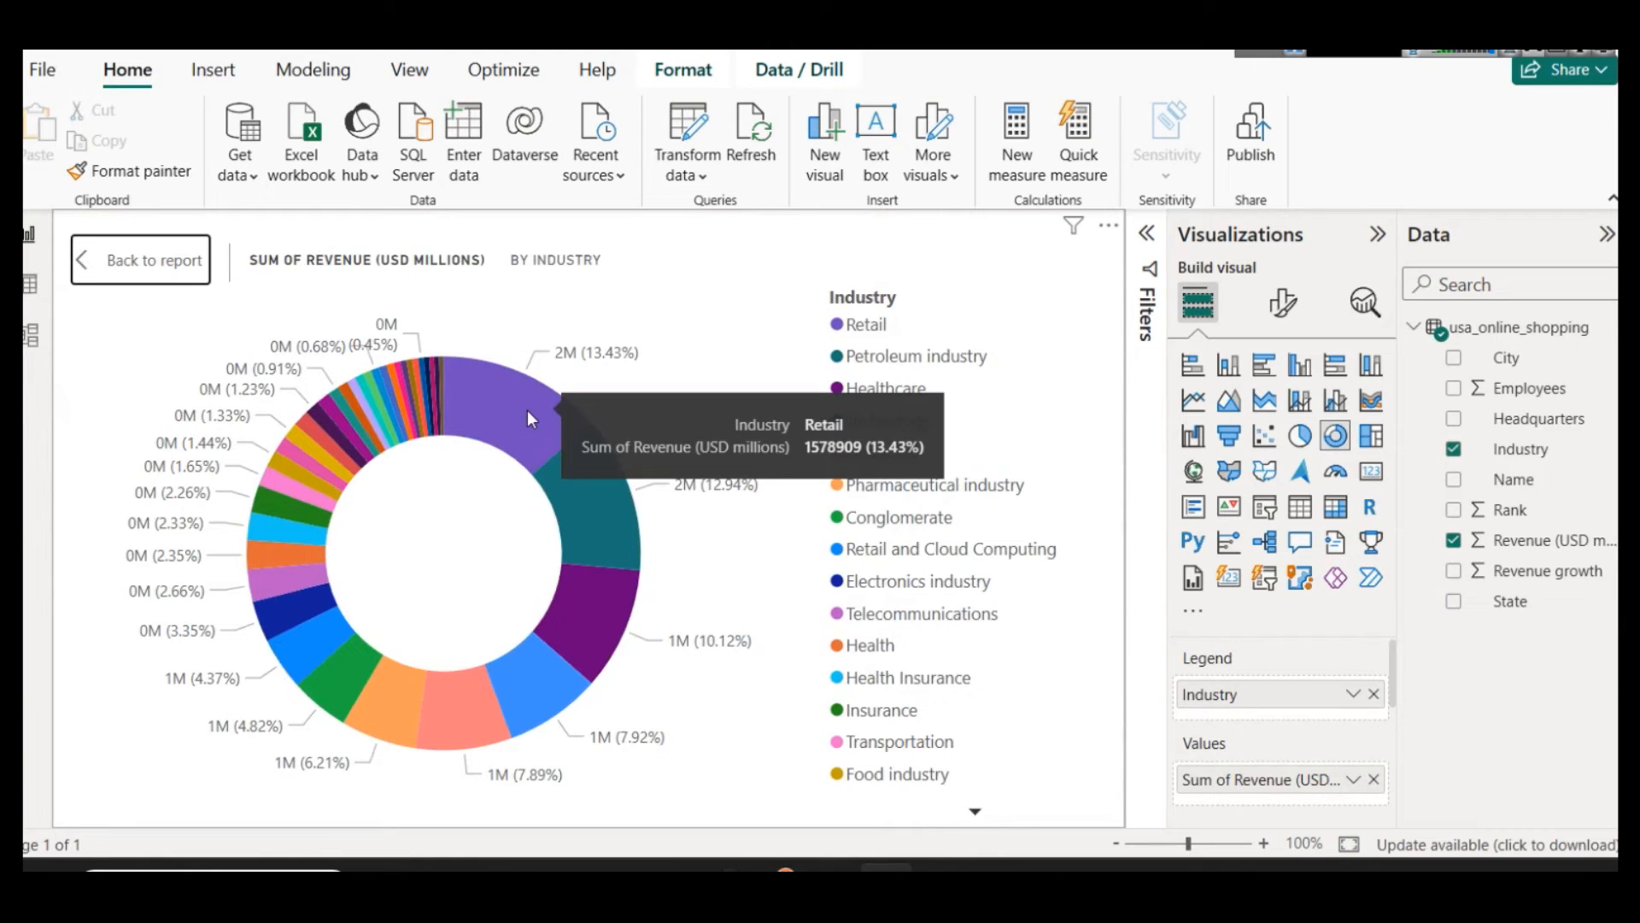
mouse_move(584, 541)
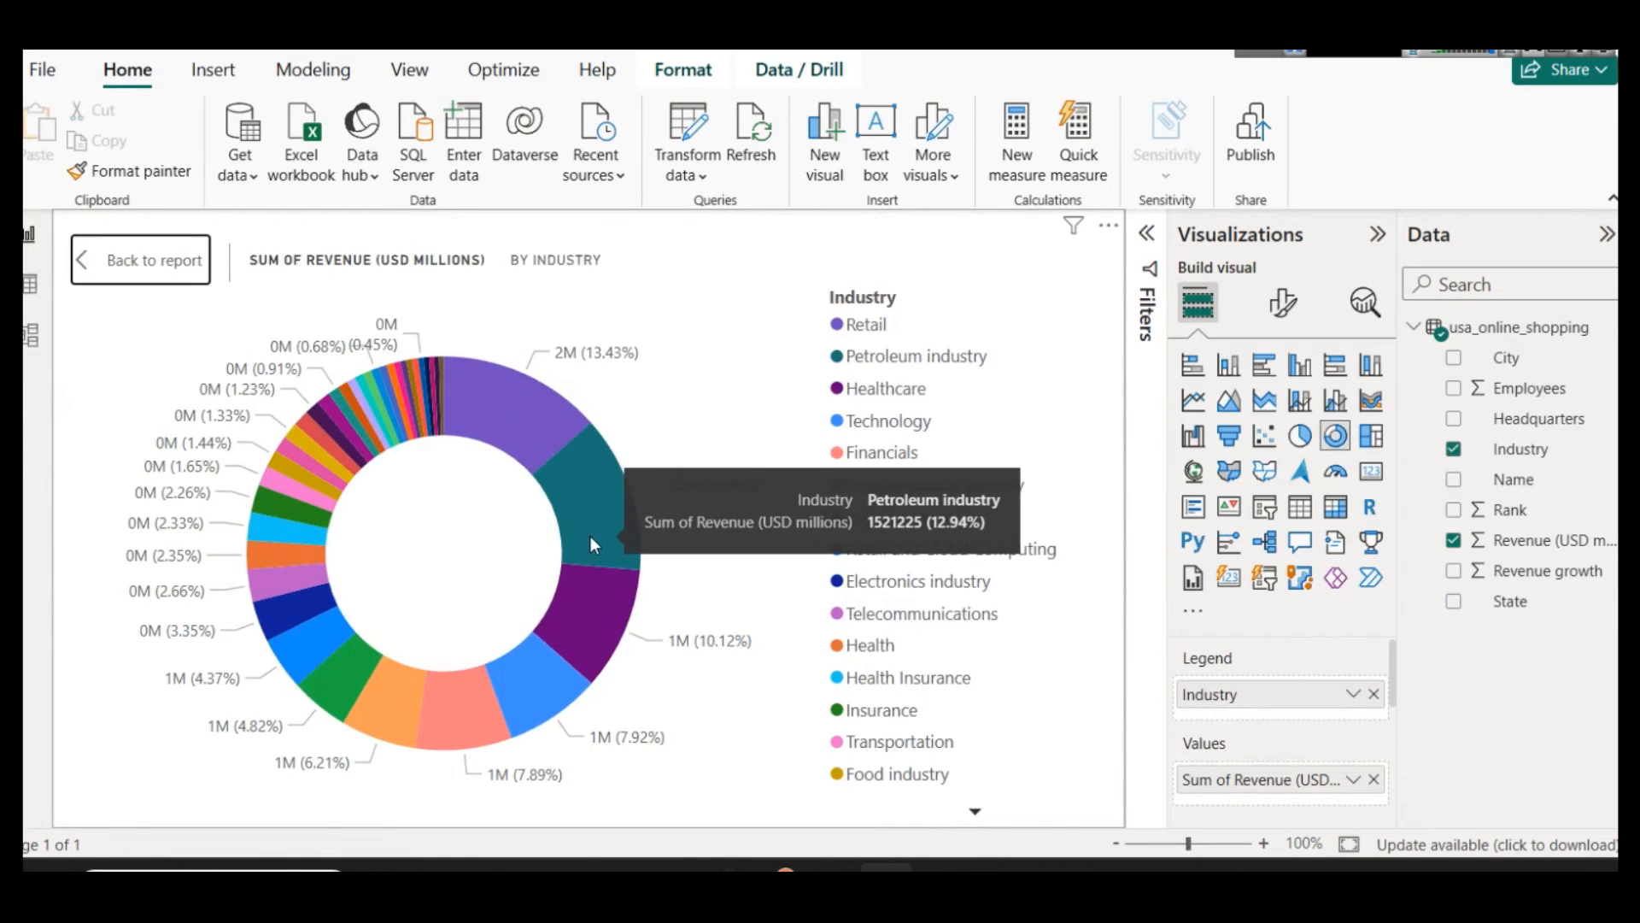
mouse_move(560, 684)
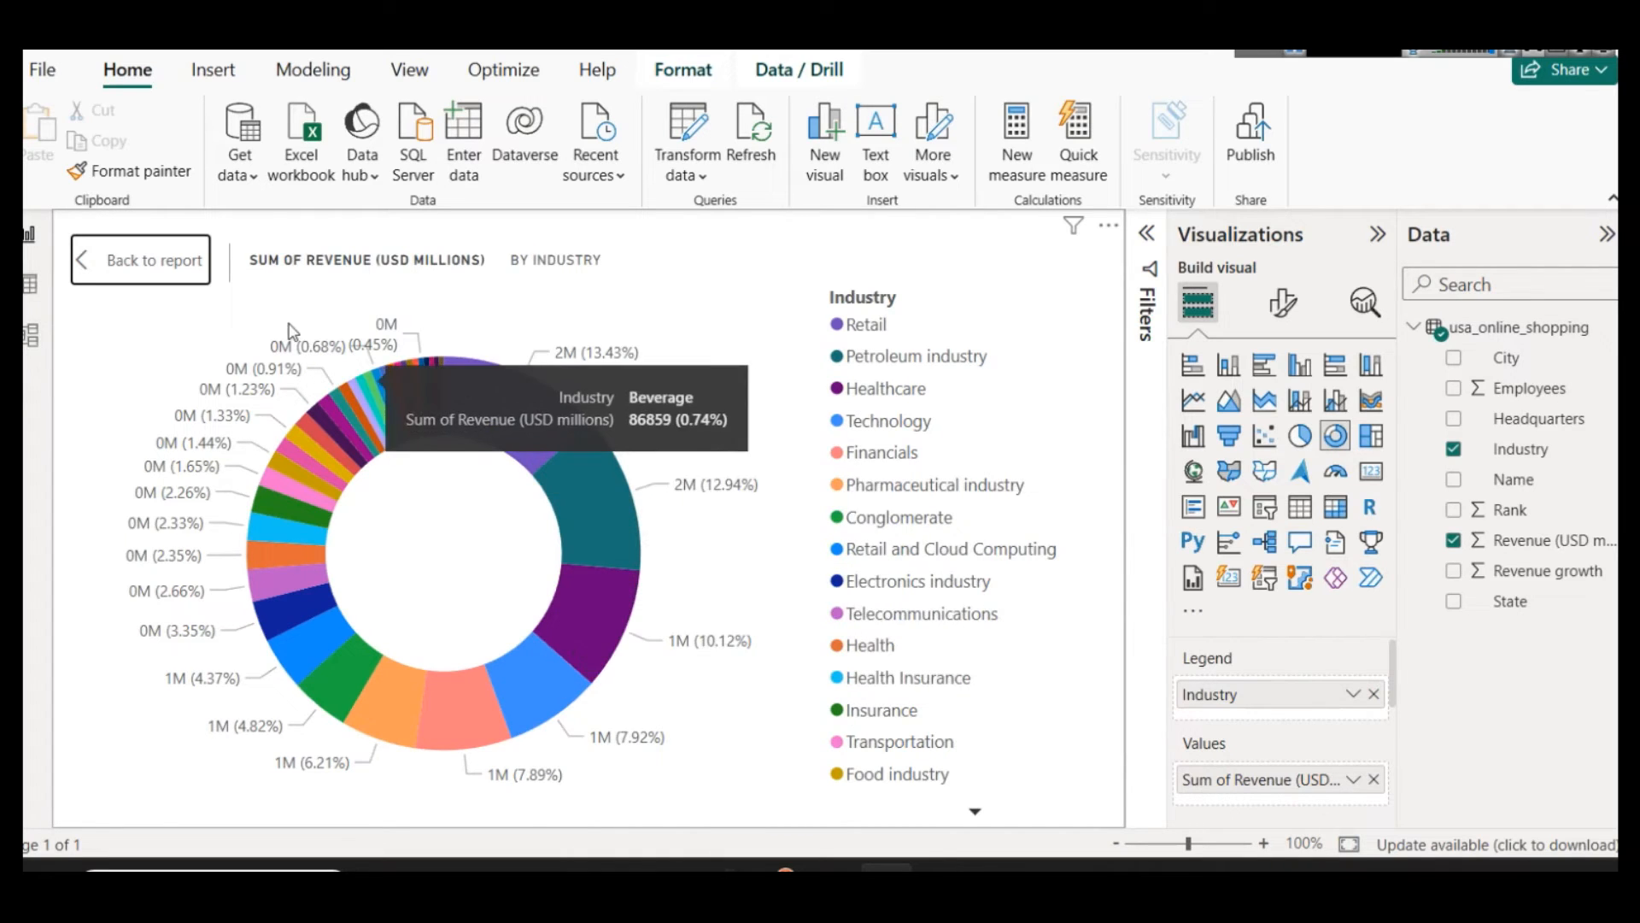
left_click(141, 252)
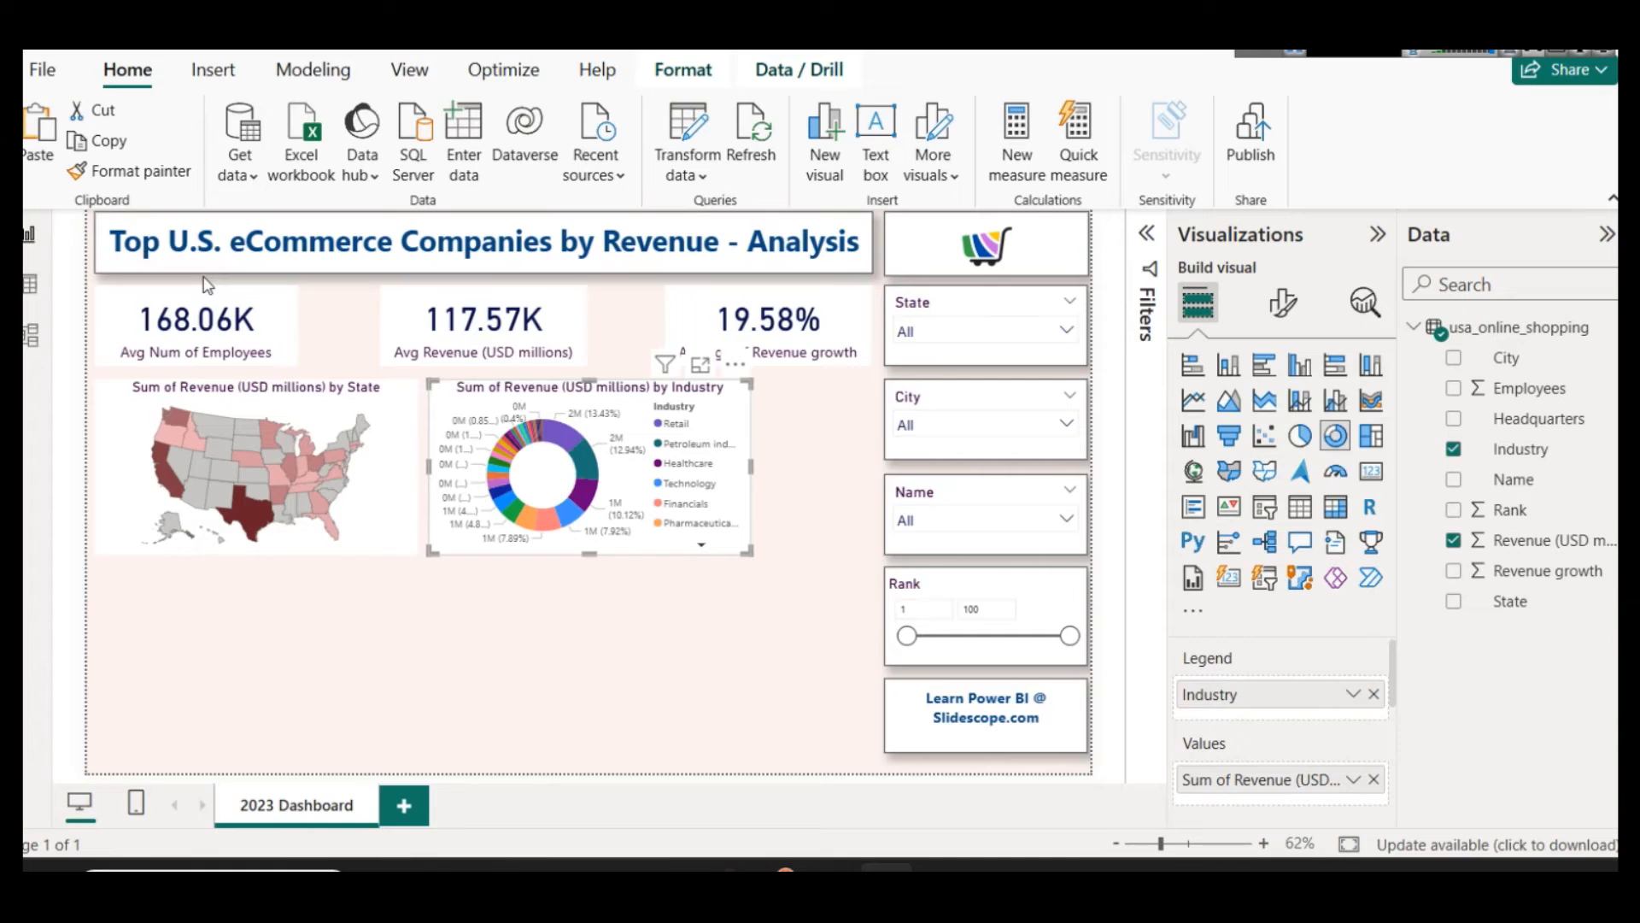
Step: Rename the donut chart's value to Revenue (USD millions) and narrow the shape map and donut chart to make room beside them
left_click(1353, 779)
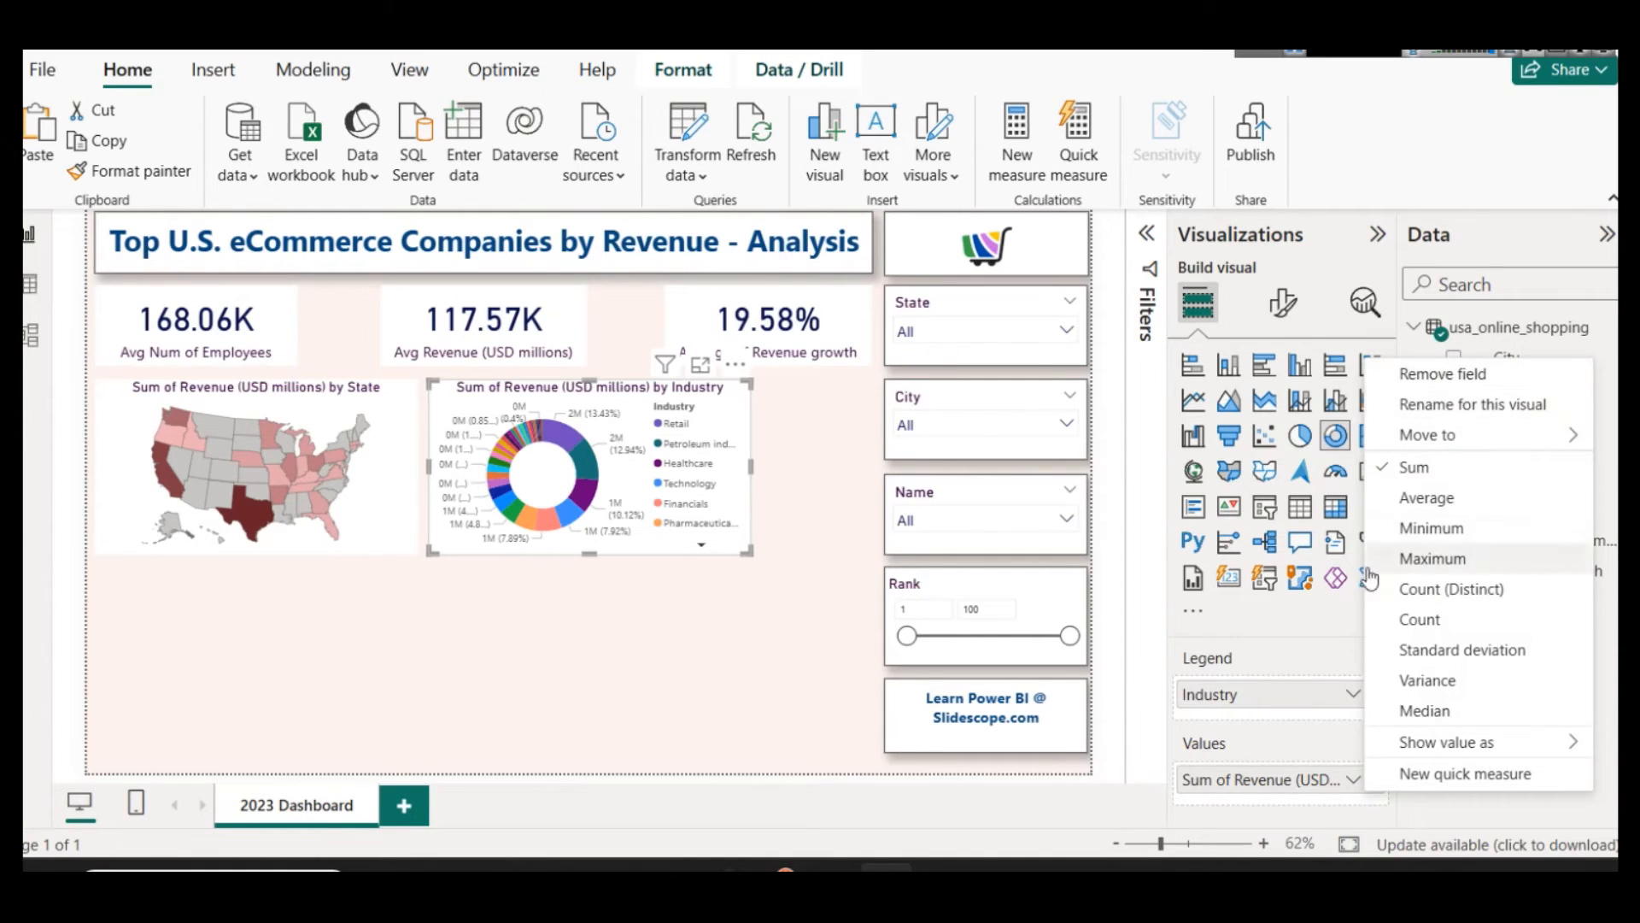
left_click(497, 608)
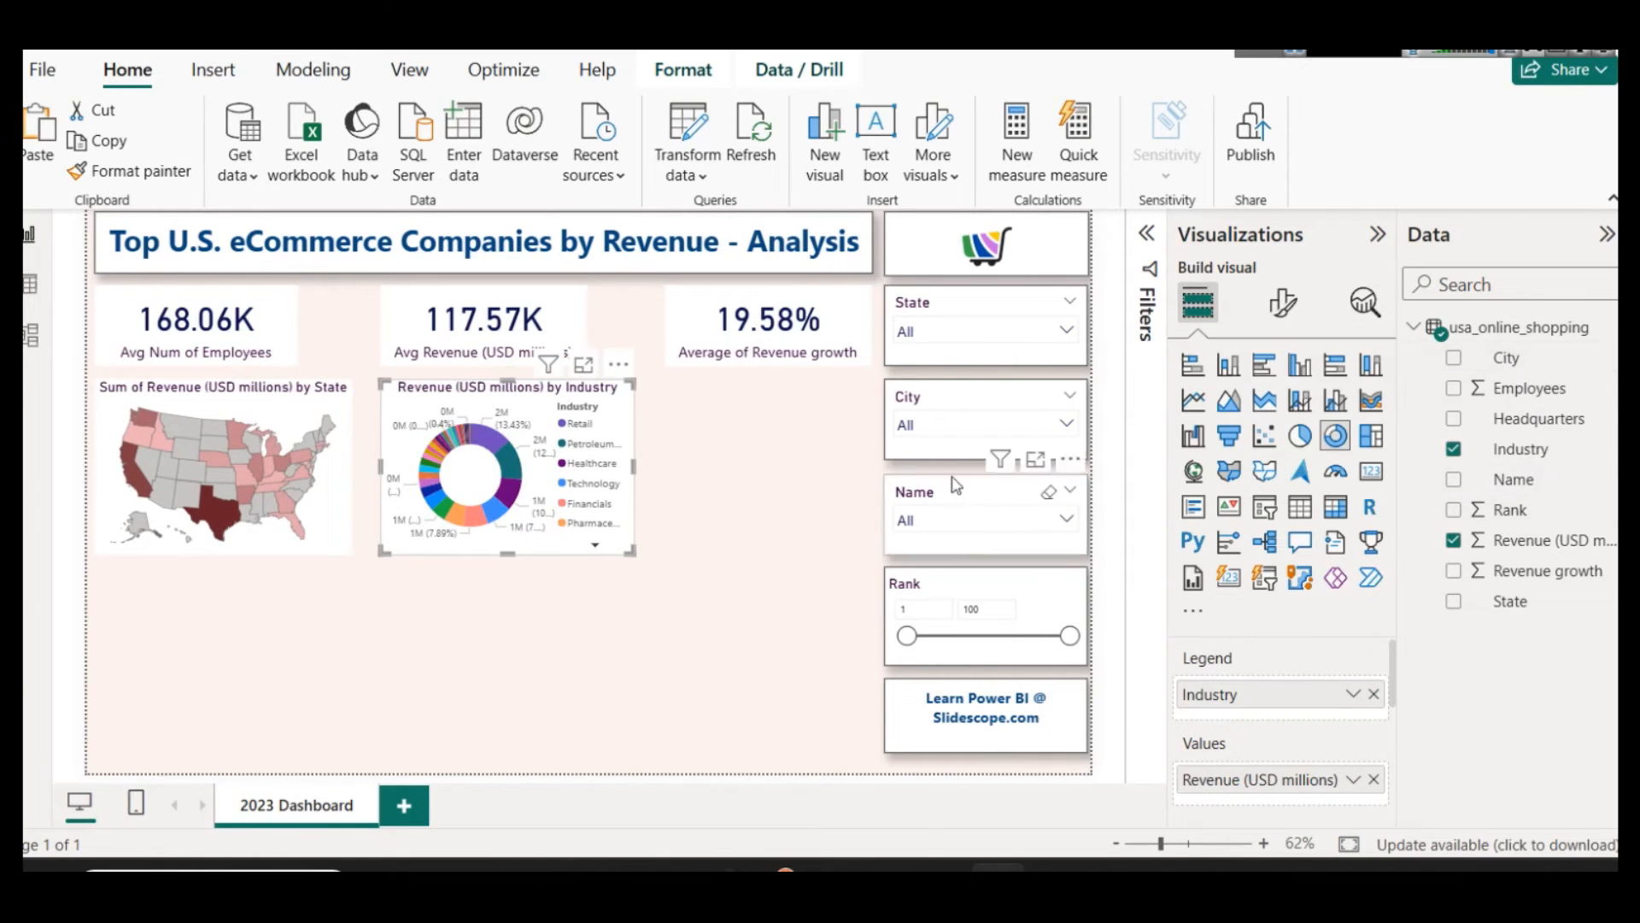
Step: Insert a clustered column chart, place it directly right of the donut chart, and narrow it to end before the slicers
left_click(837, 453)
left_click(1299, 367)
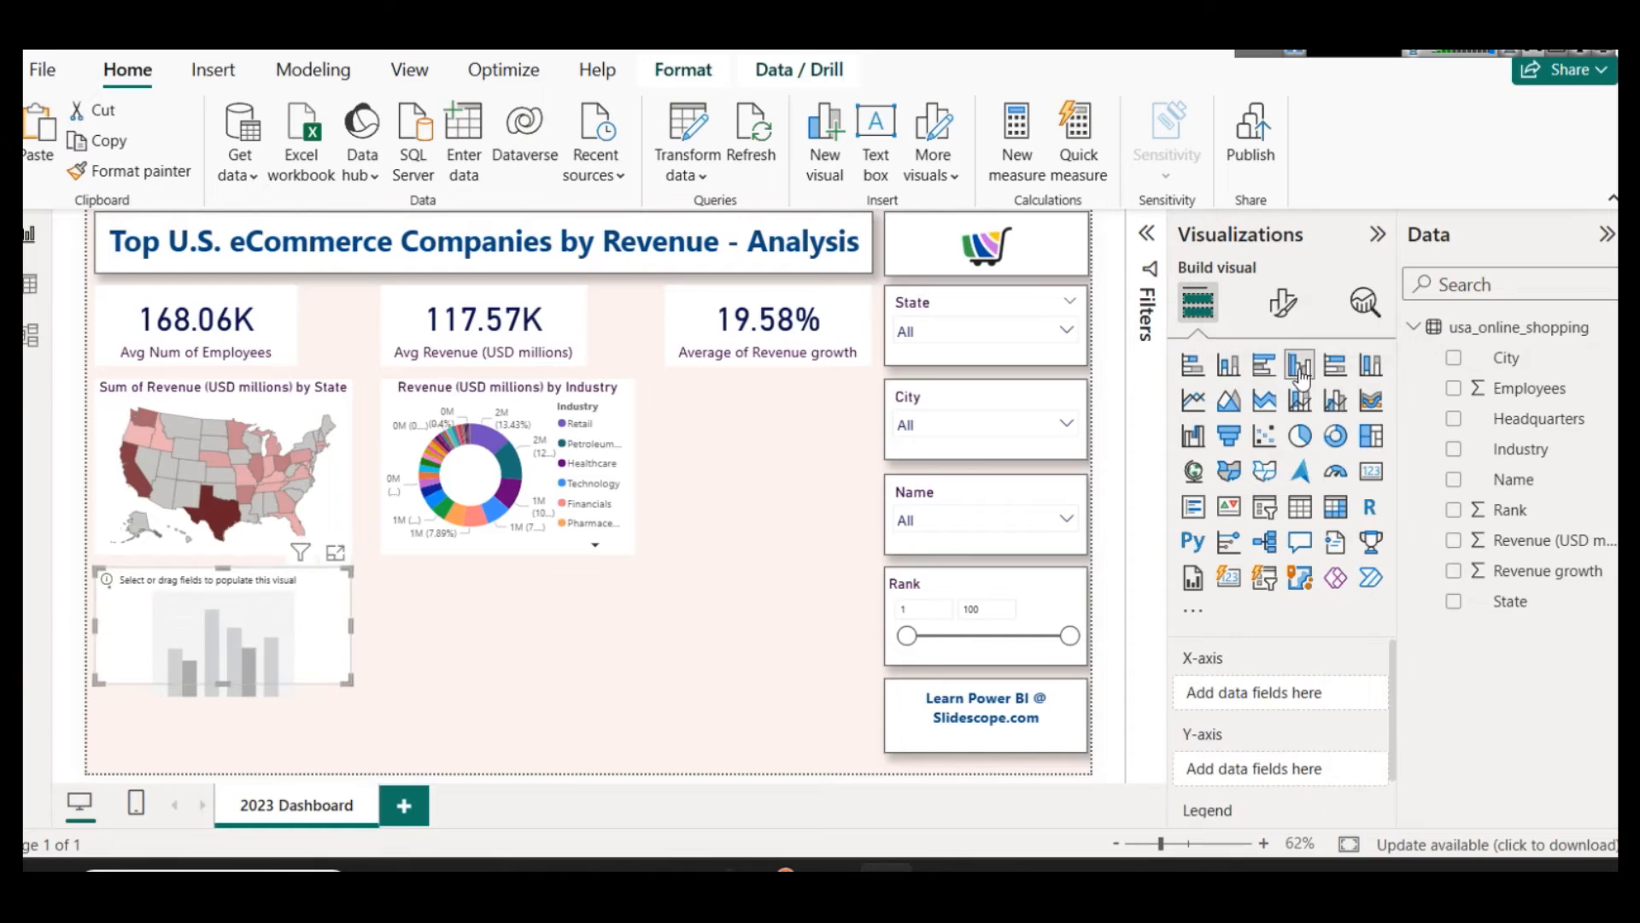
left_click_drag(174, 653, 769, 566)
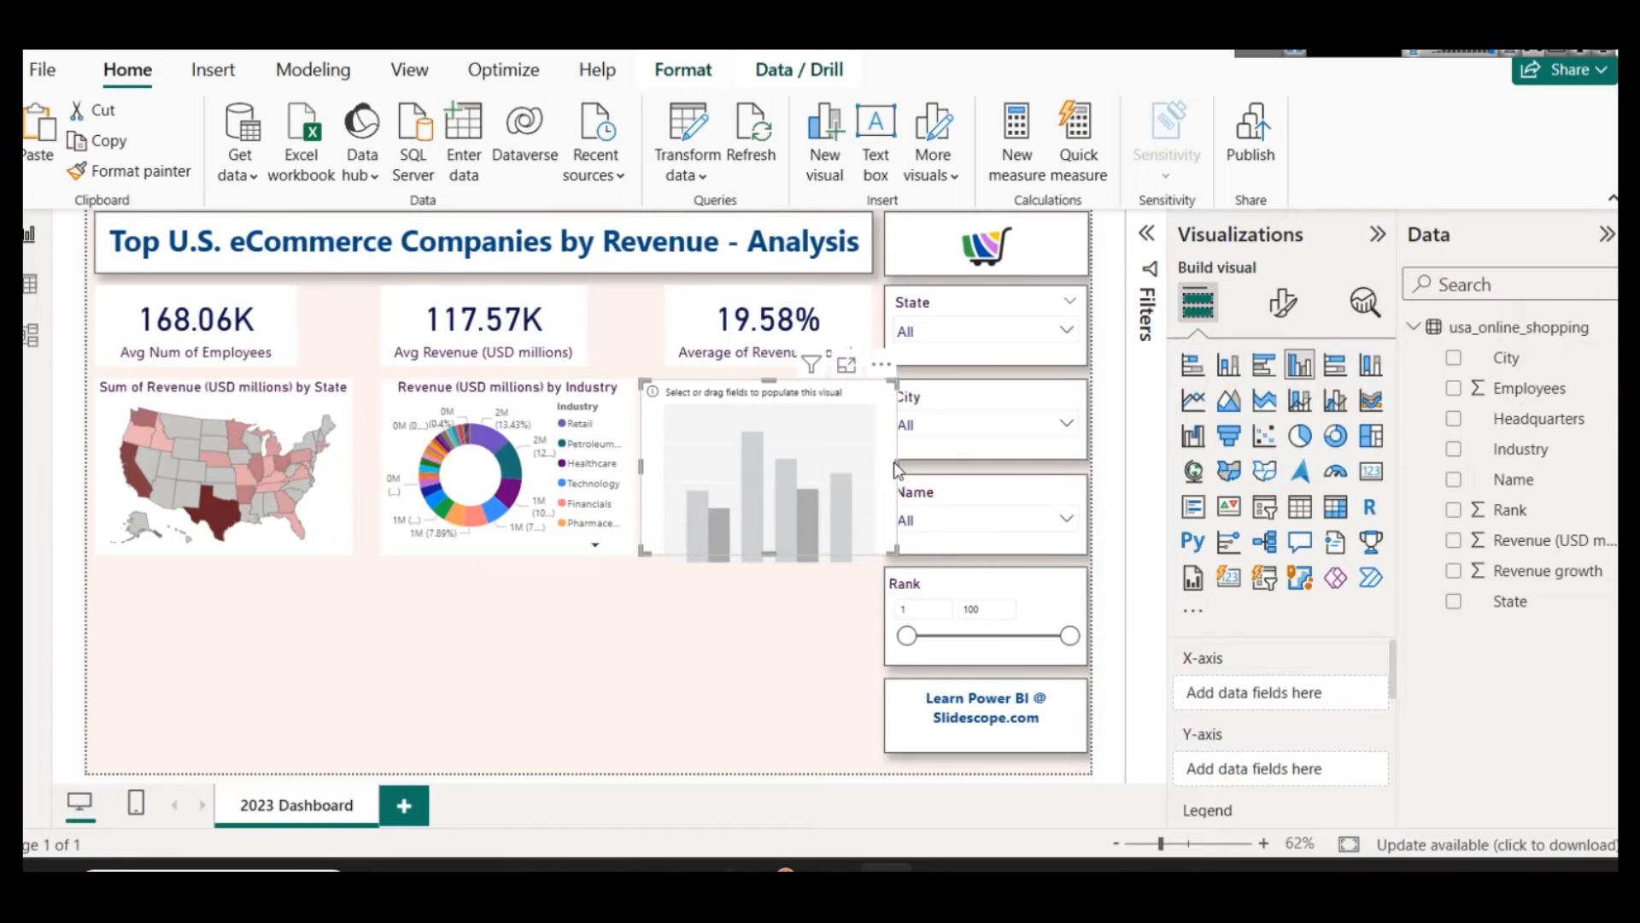
left_click_drag(895, 461, 875, 468)
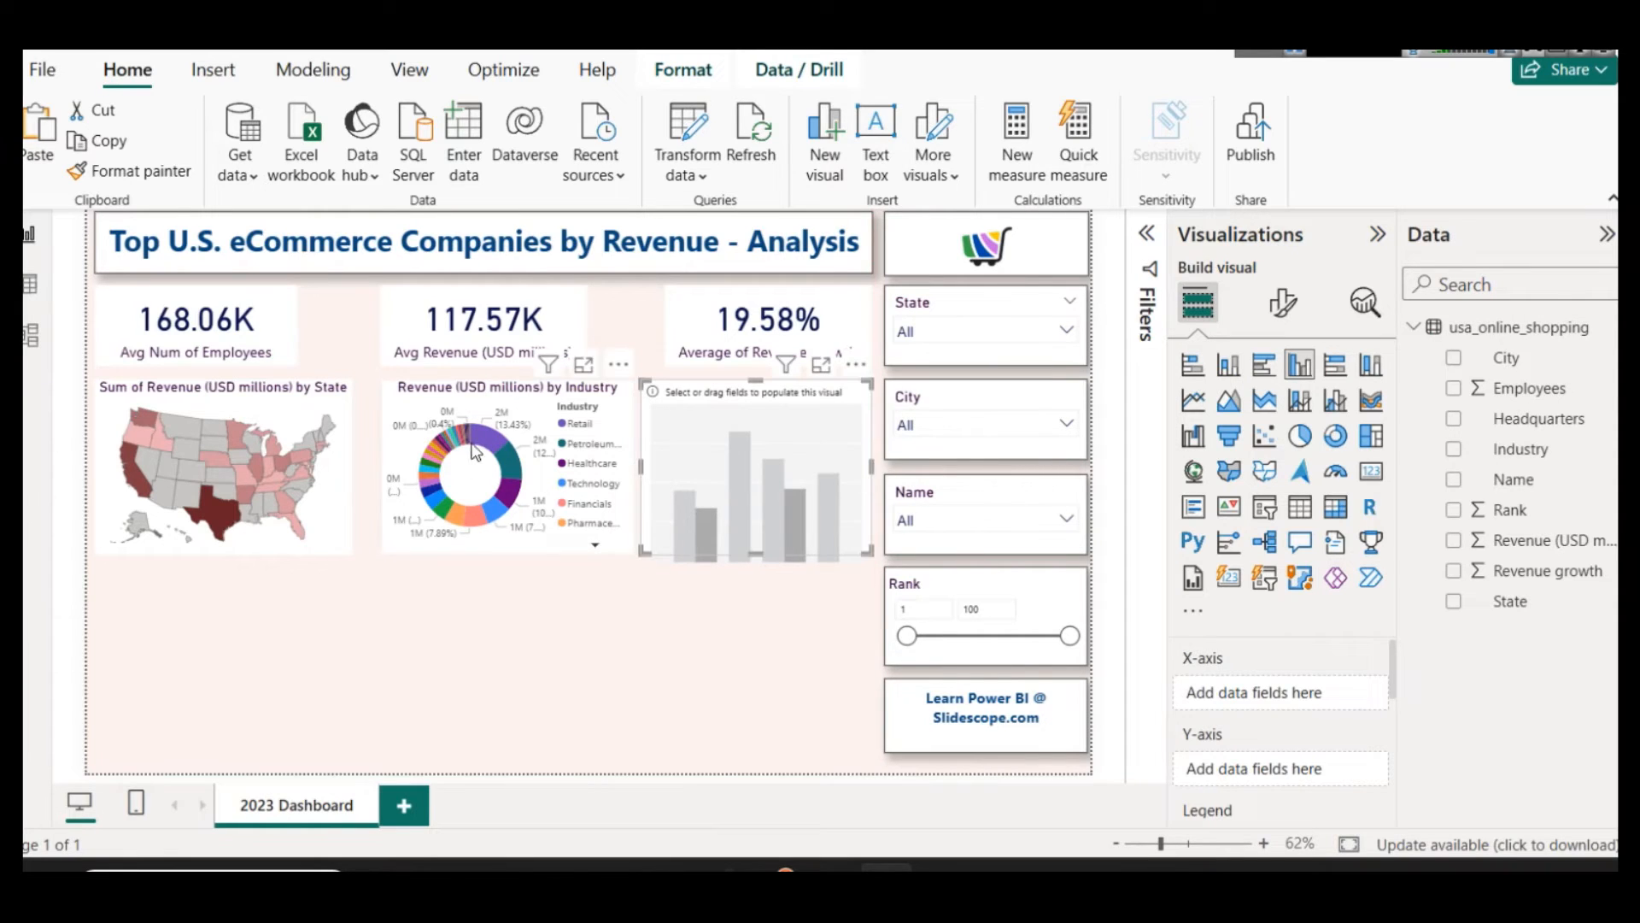
Step: Shift the donut chart slightly left and widen the column chart toward it so the three visuals are evenly spaced
left_click(474, 405)
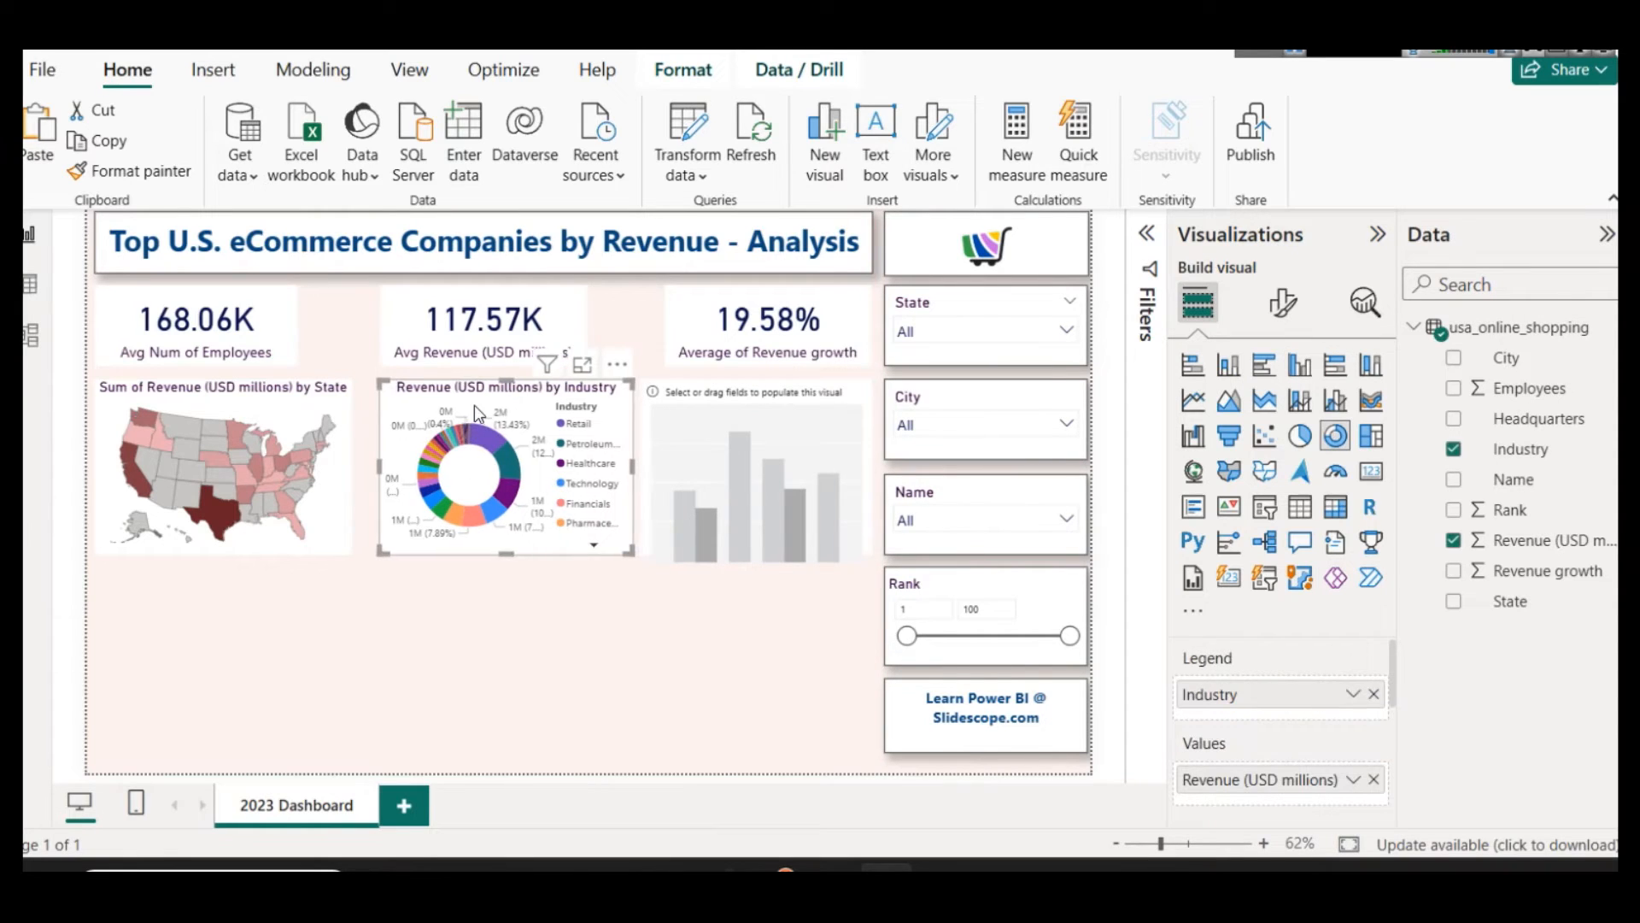
left_click(696, 450)
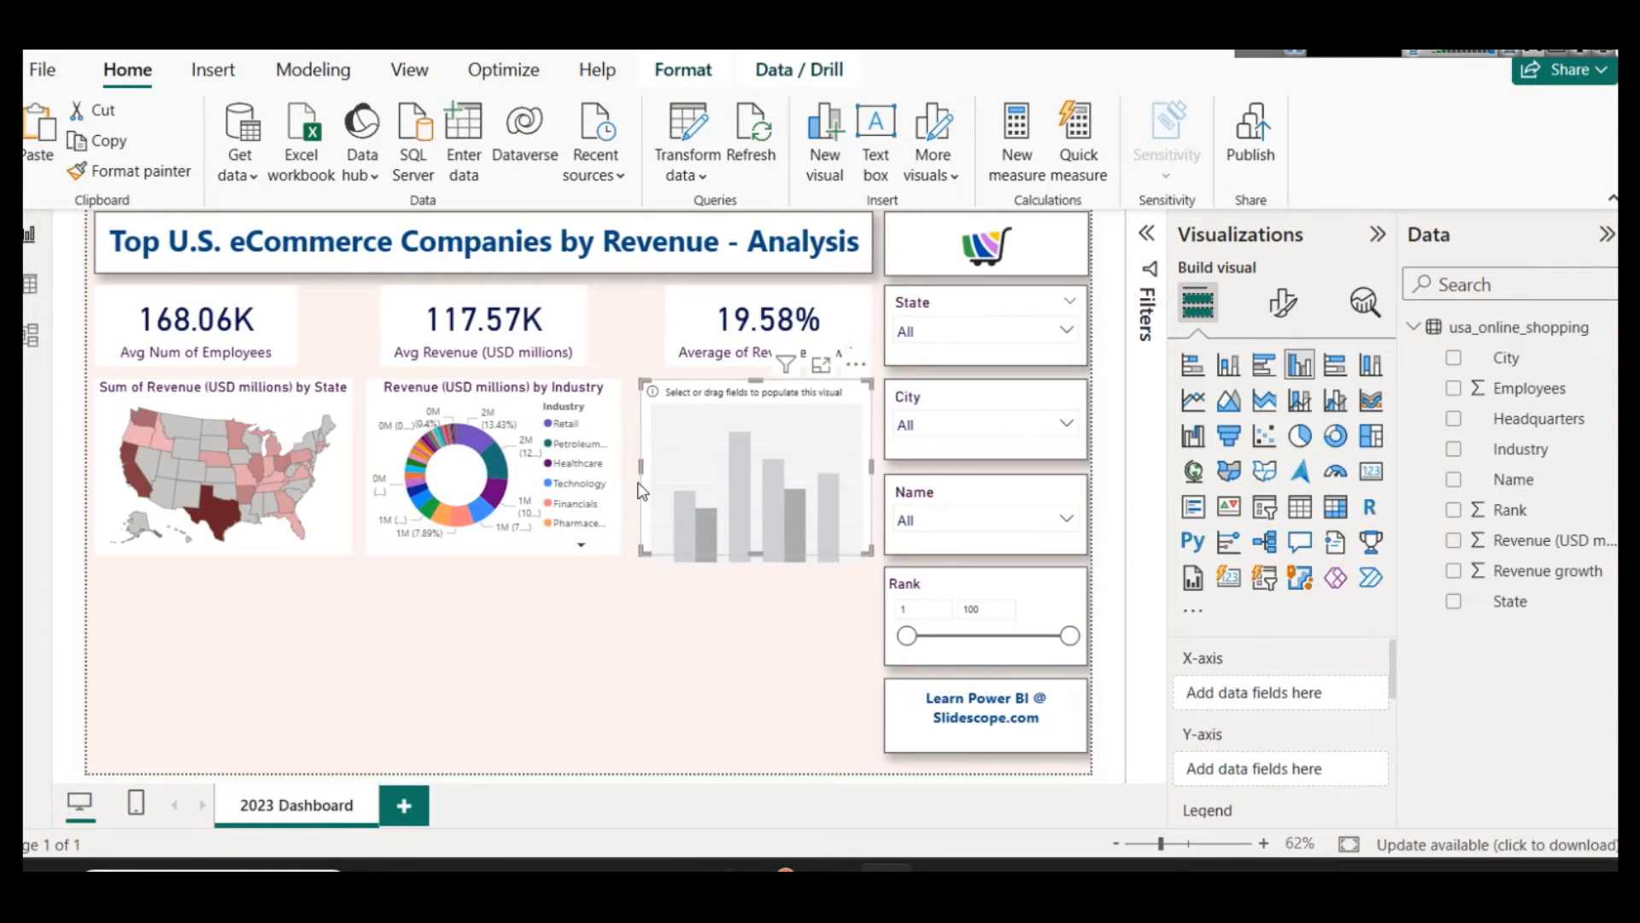
left_click_drag(643, 470, 633, 466)
left_click(564, 537)
left_click(730, 429)
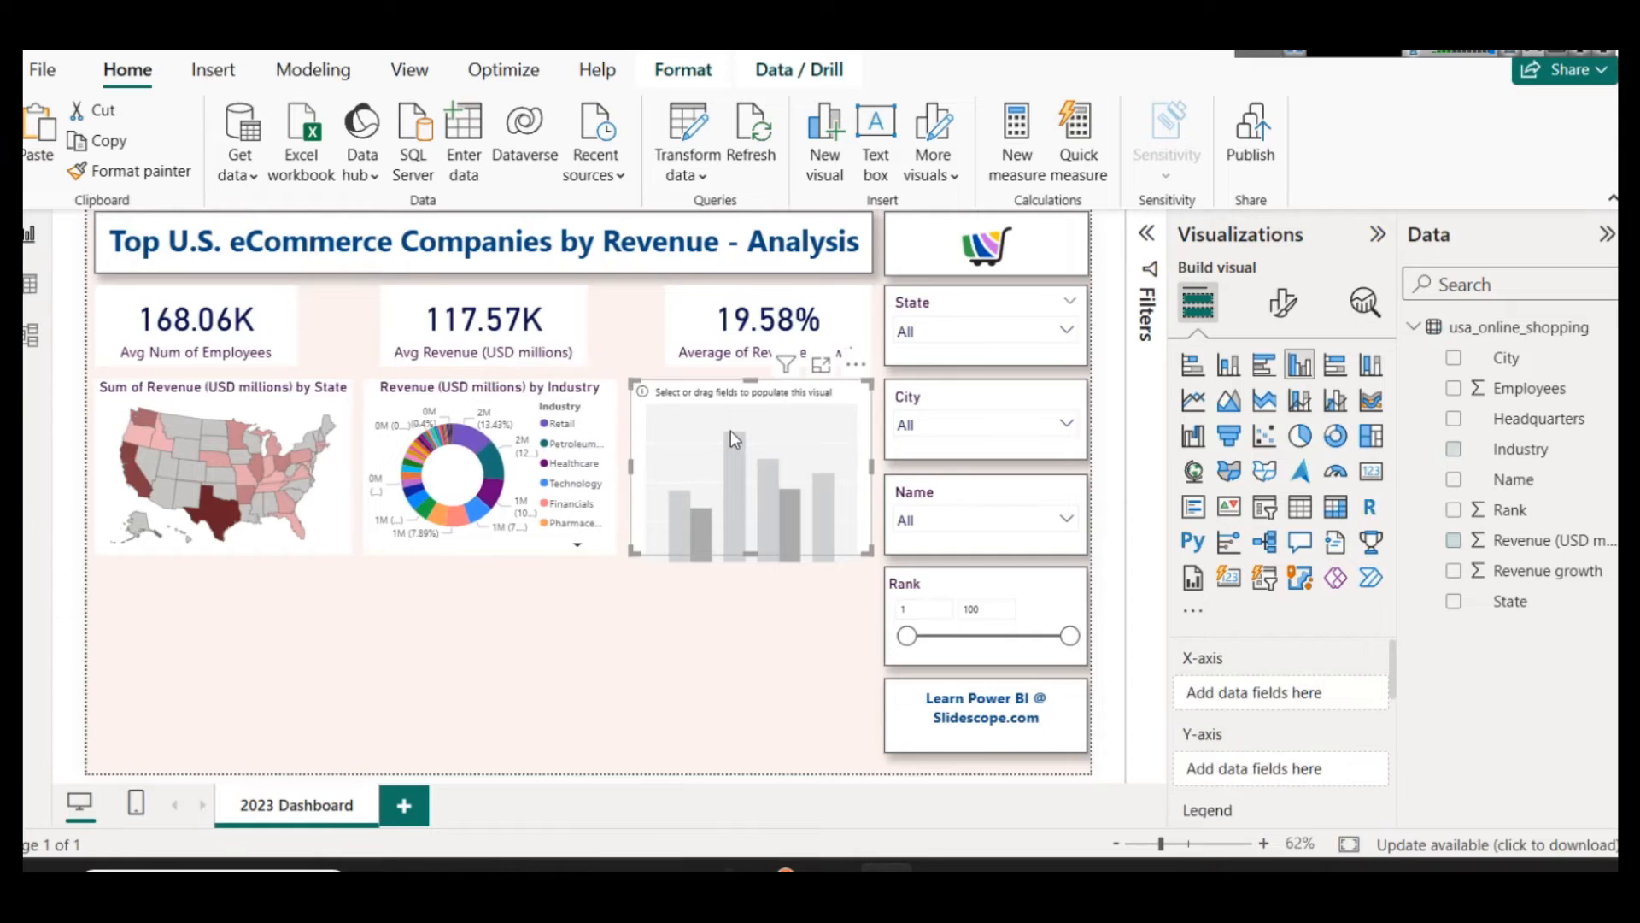
left_click(721, 628)
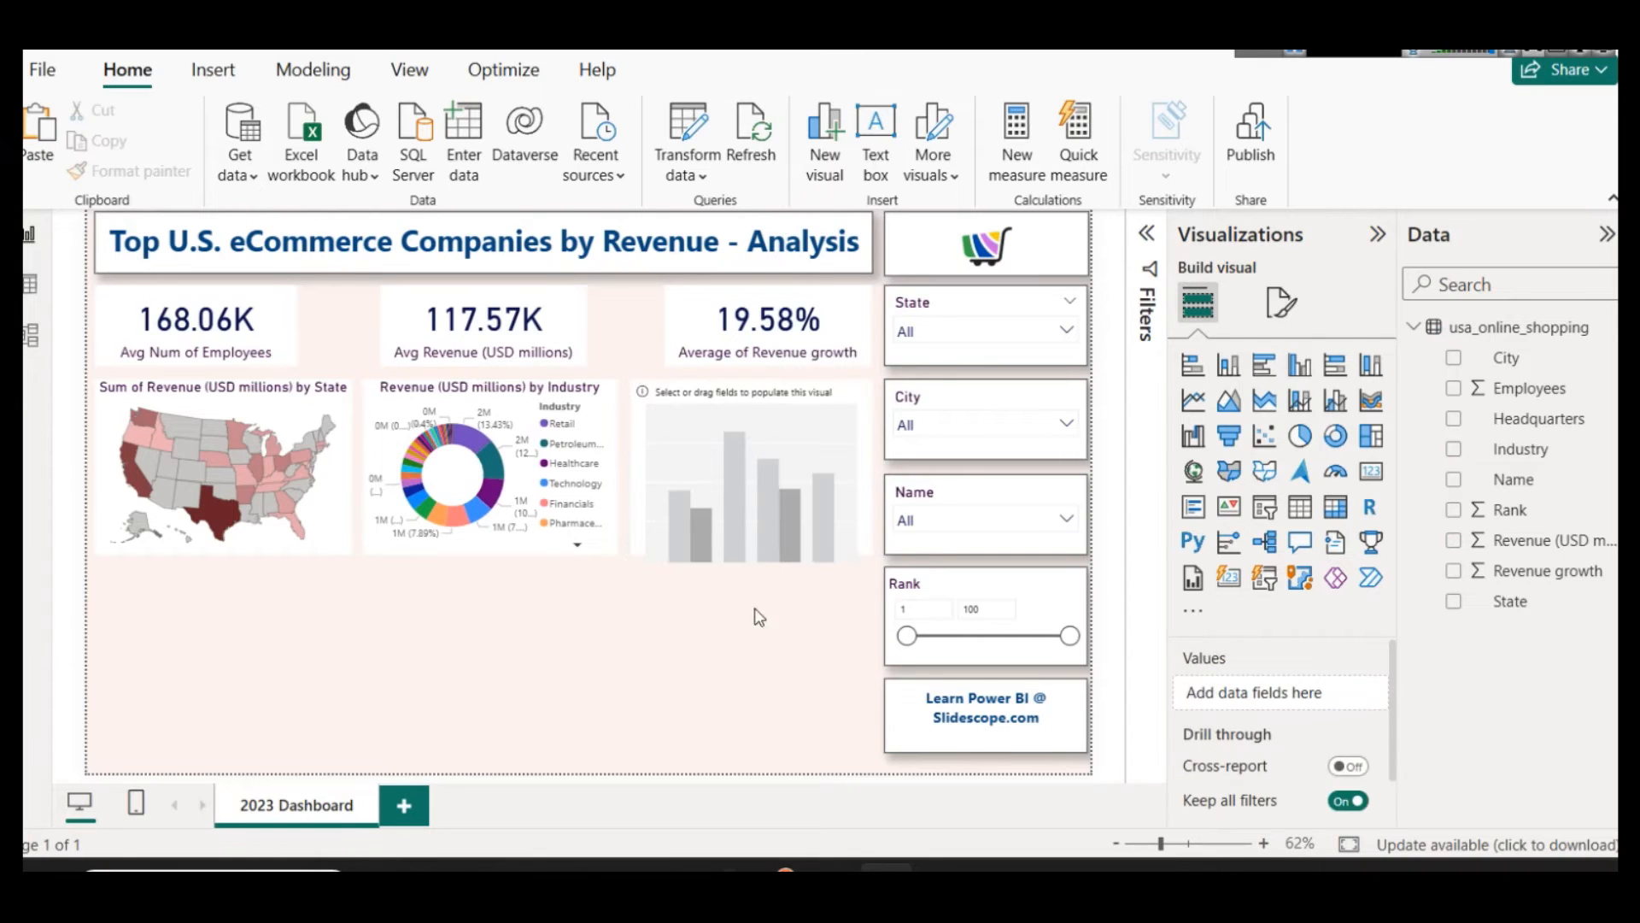
Step: Set the column chart's X-axis to City and its Y-axis to the Average of Revenue growth
left_click(765, 469)
left_click_drag(1512, 359, 1296, 677)
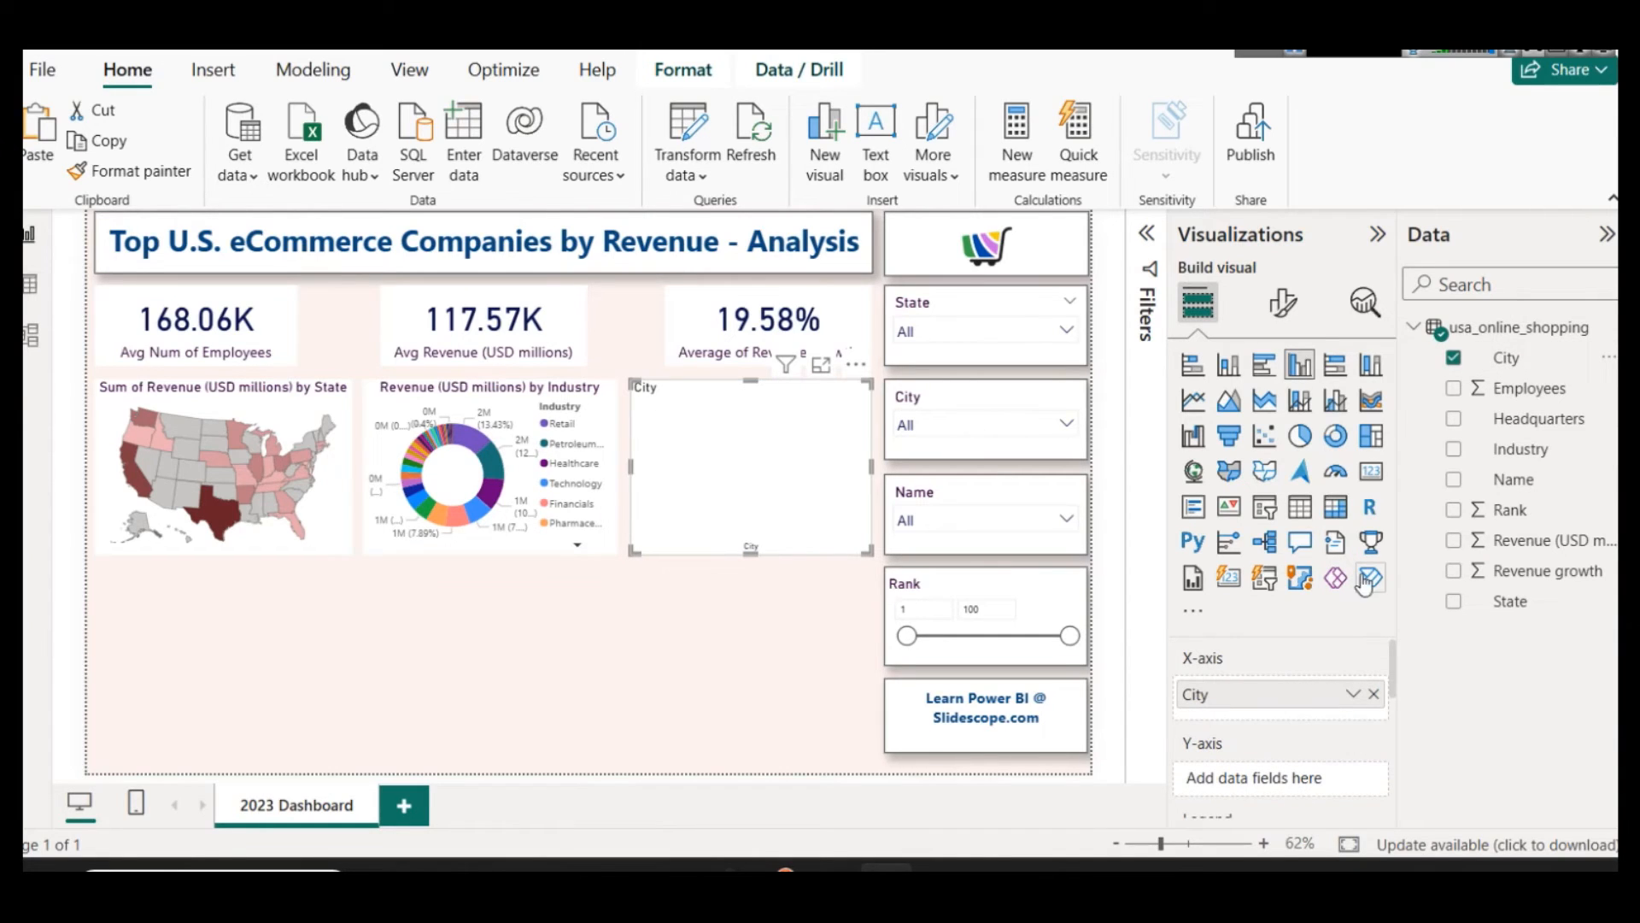
left_click_drag(1393, 659, 1393, 659)
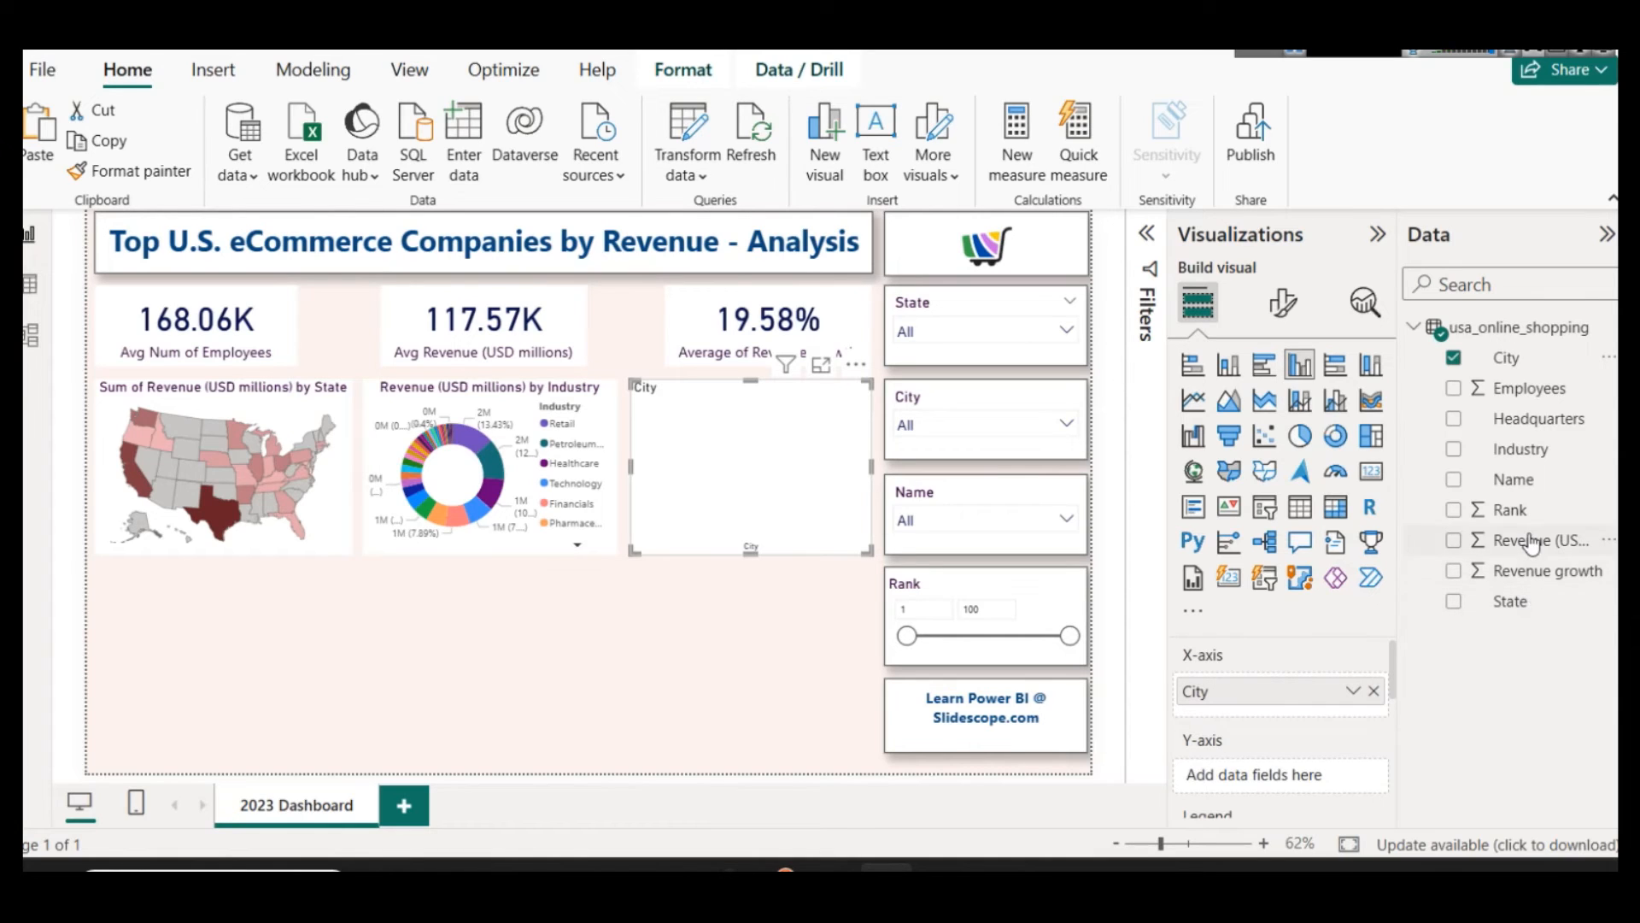
left_click_drag(1533, 576, 1292, 777)
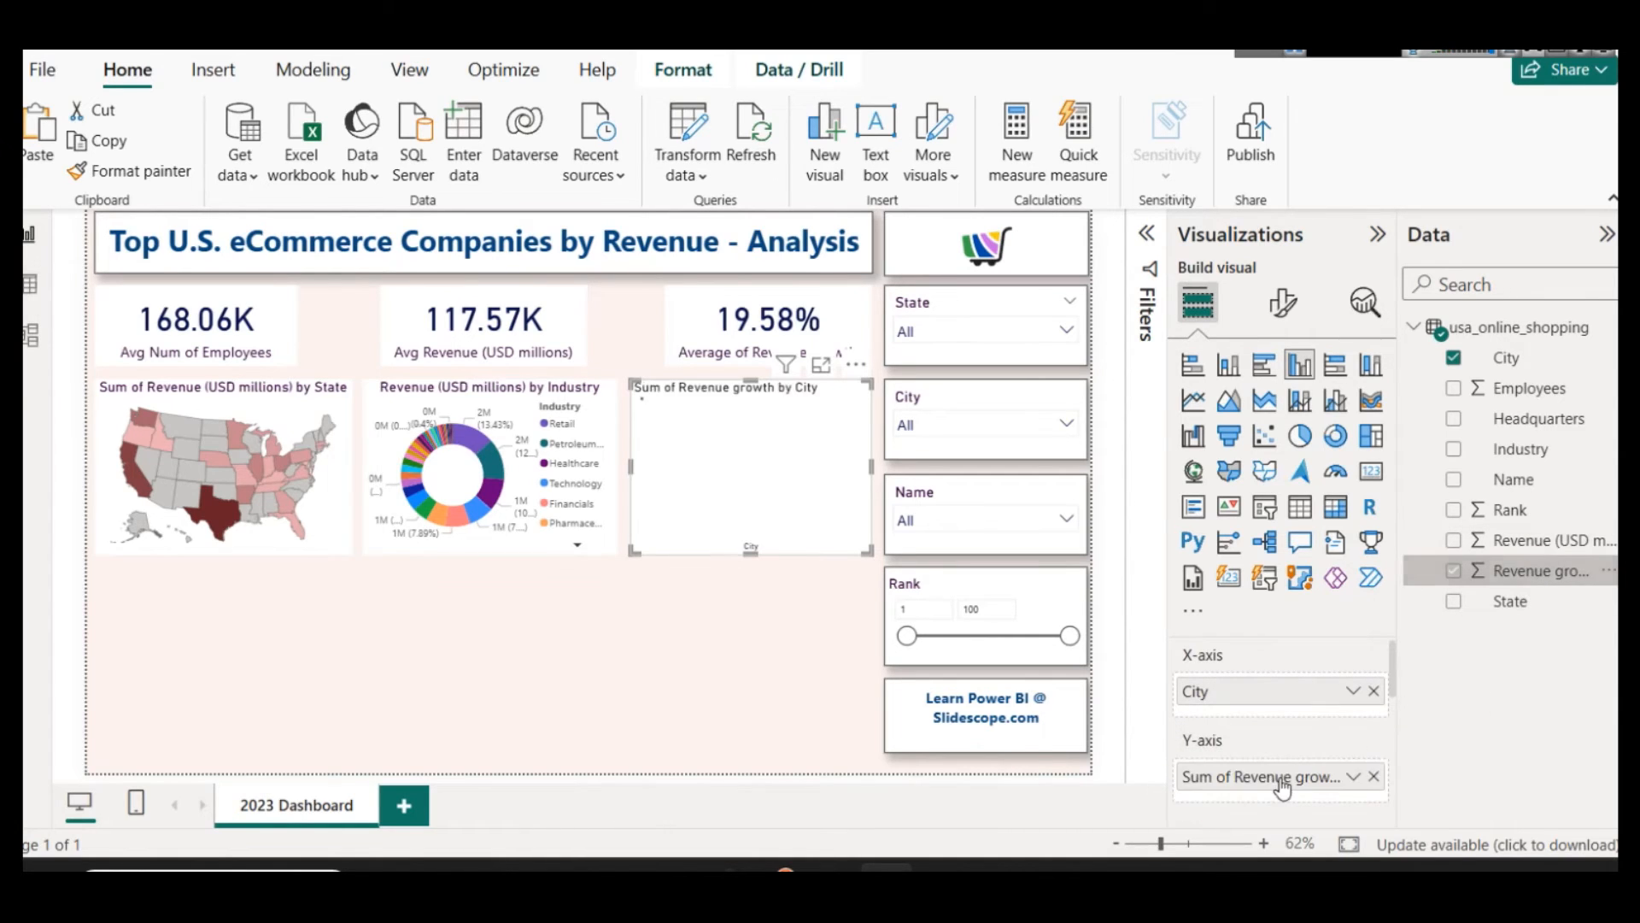
left_click(1350, 784)
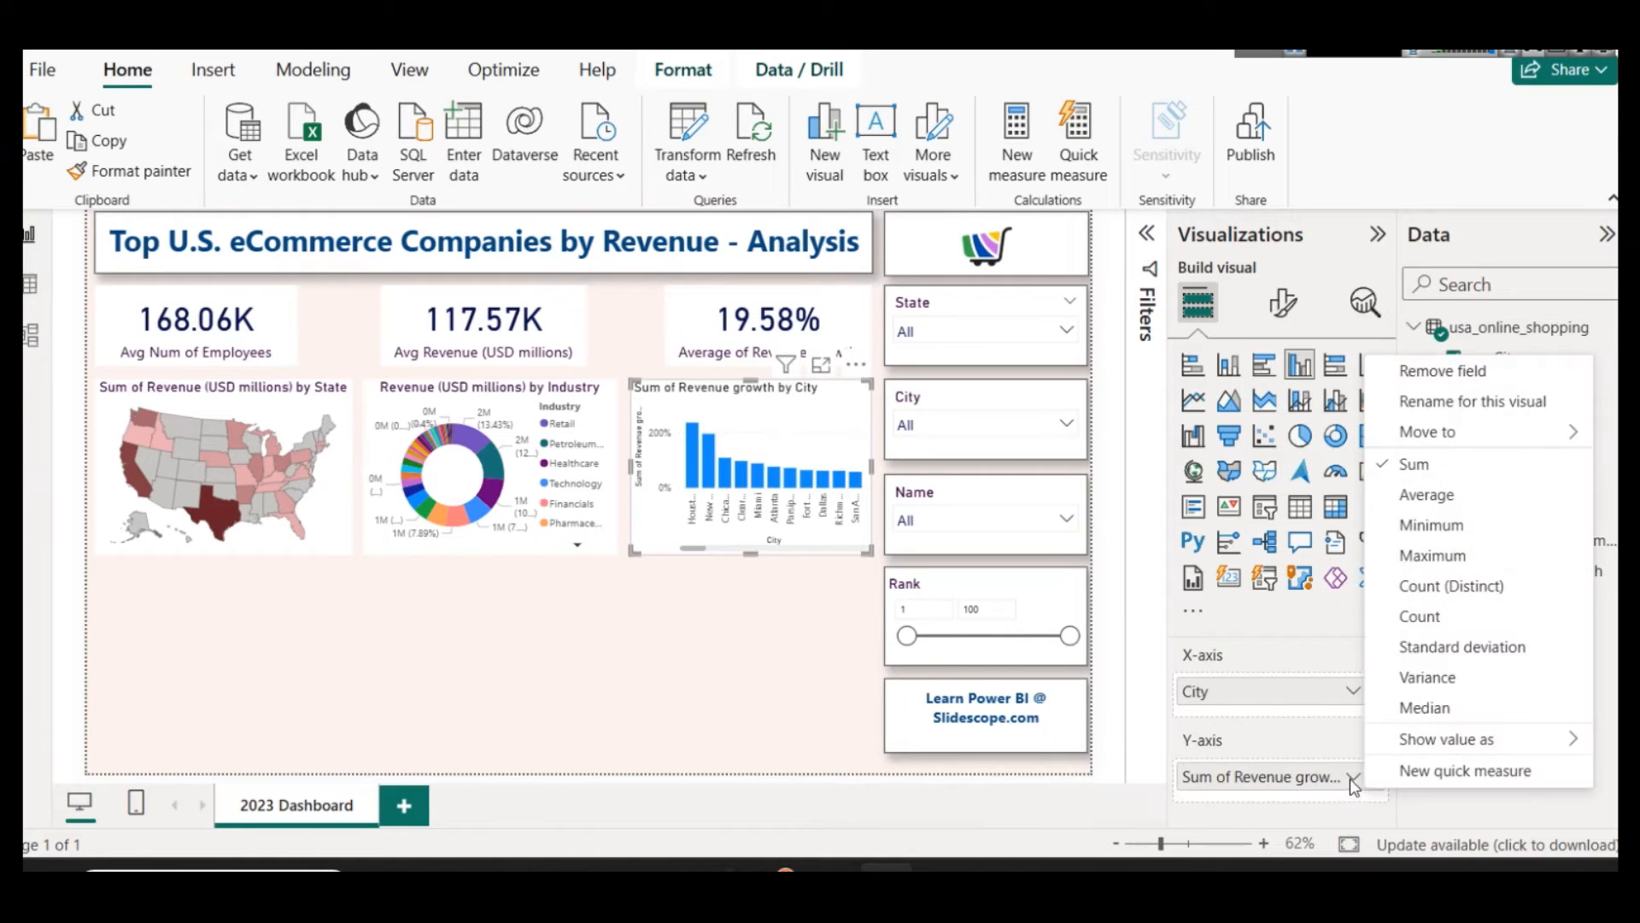
left_click(1443, 500)
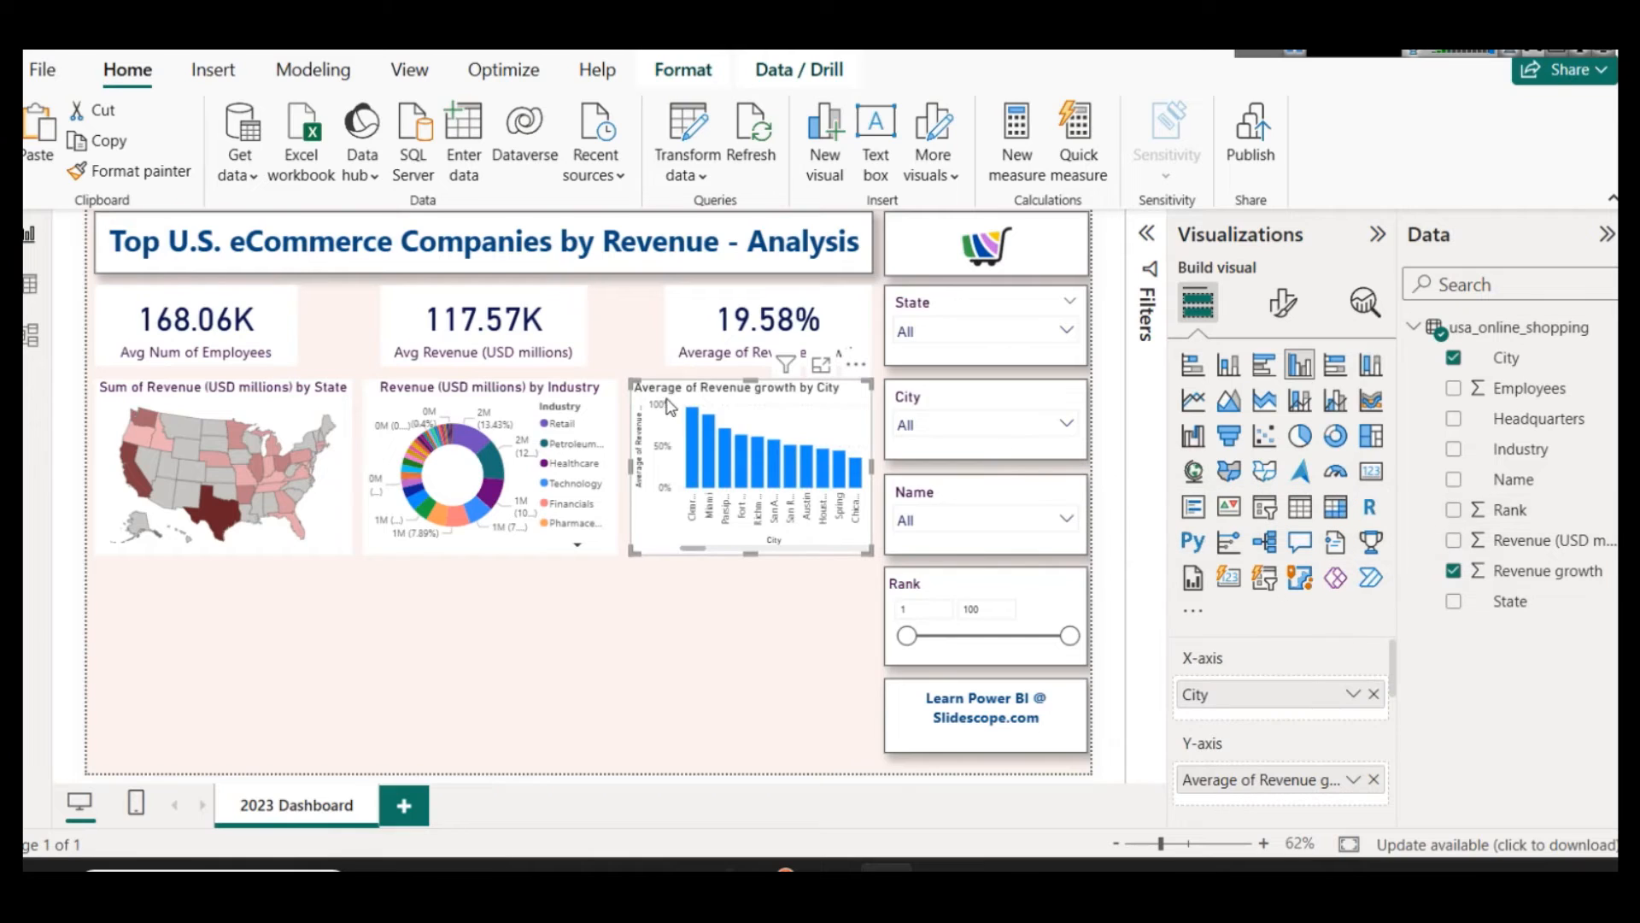
Step: Enlarge the column chart to examine the average revenue growth of the leading cities, and return to the report
left_click(820, 367)
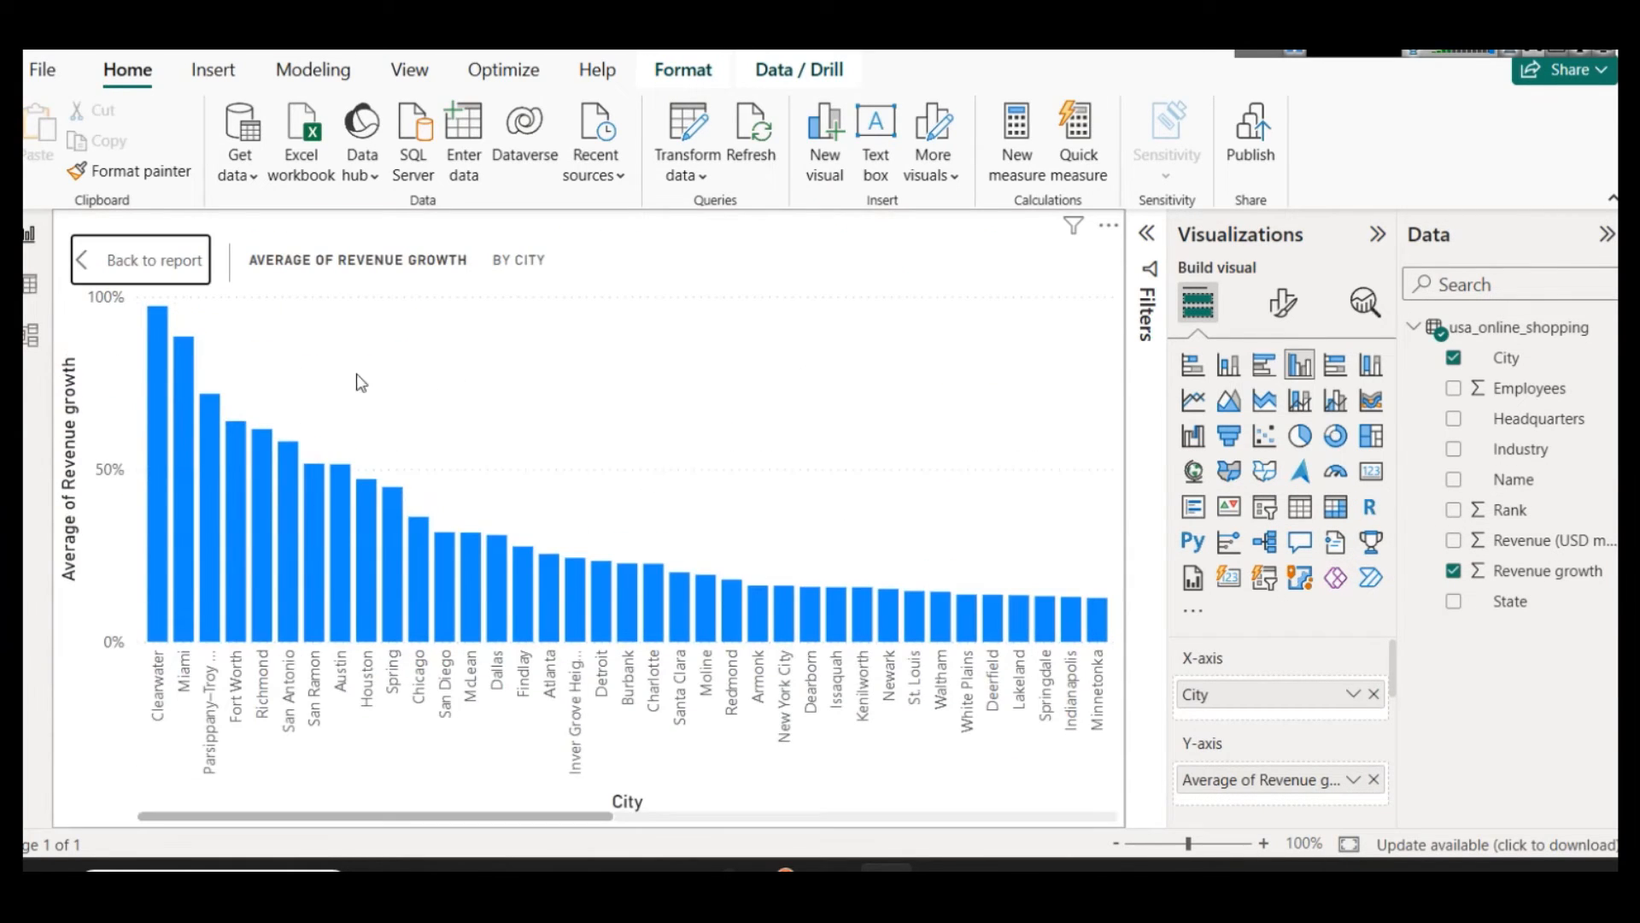
mouse_move(168, 330)
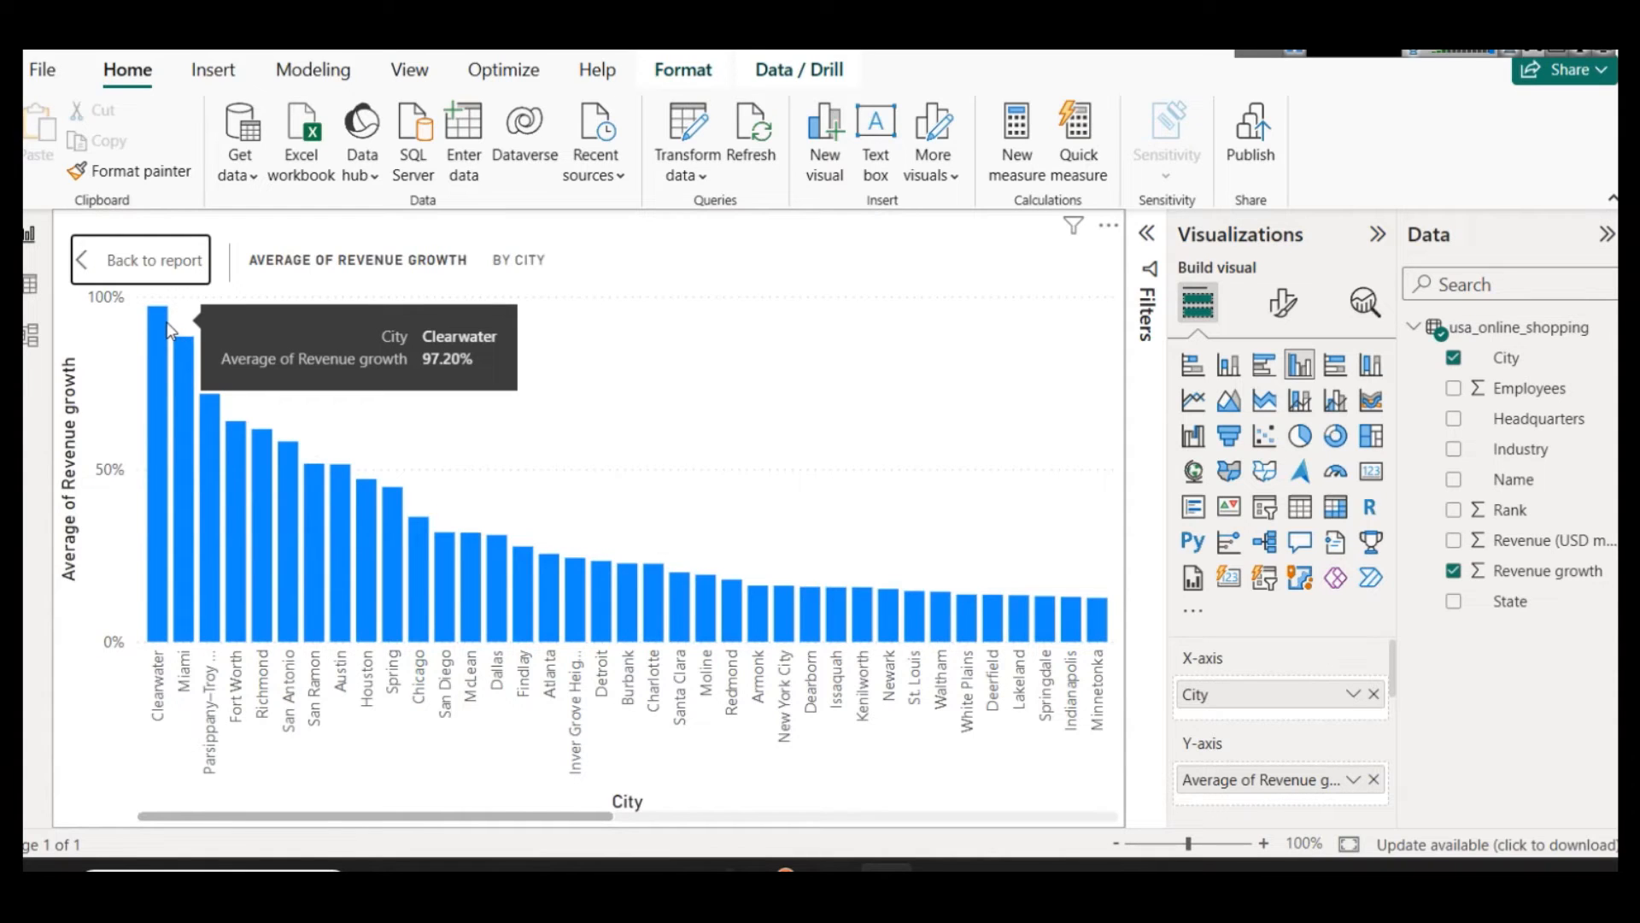
mouse_move(212, 419)
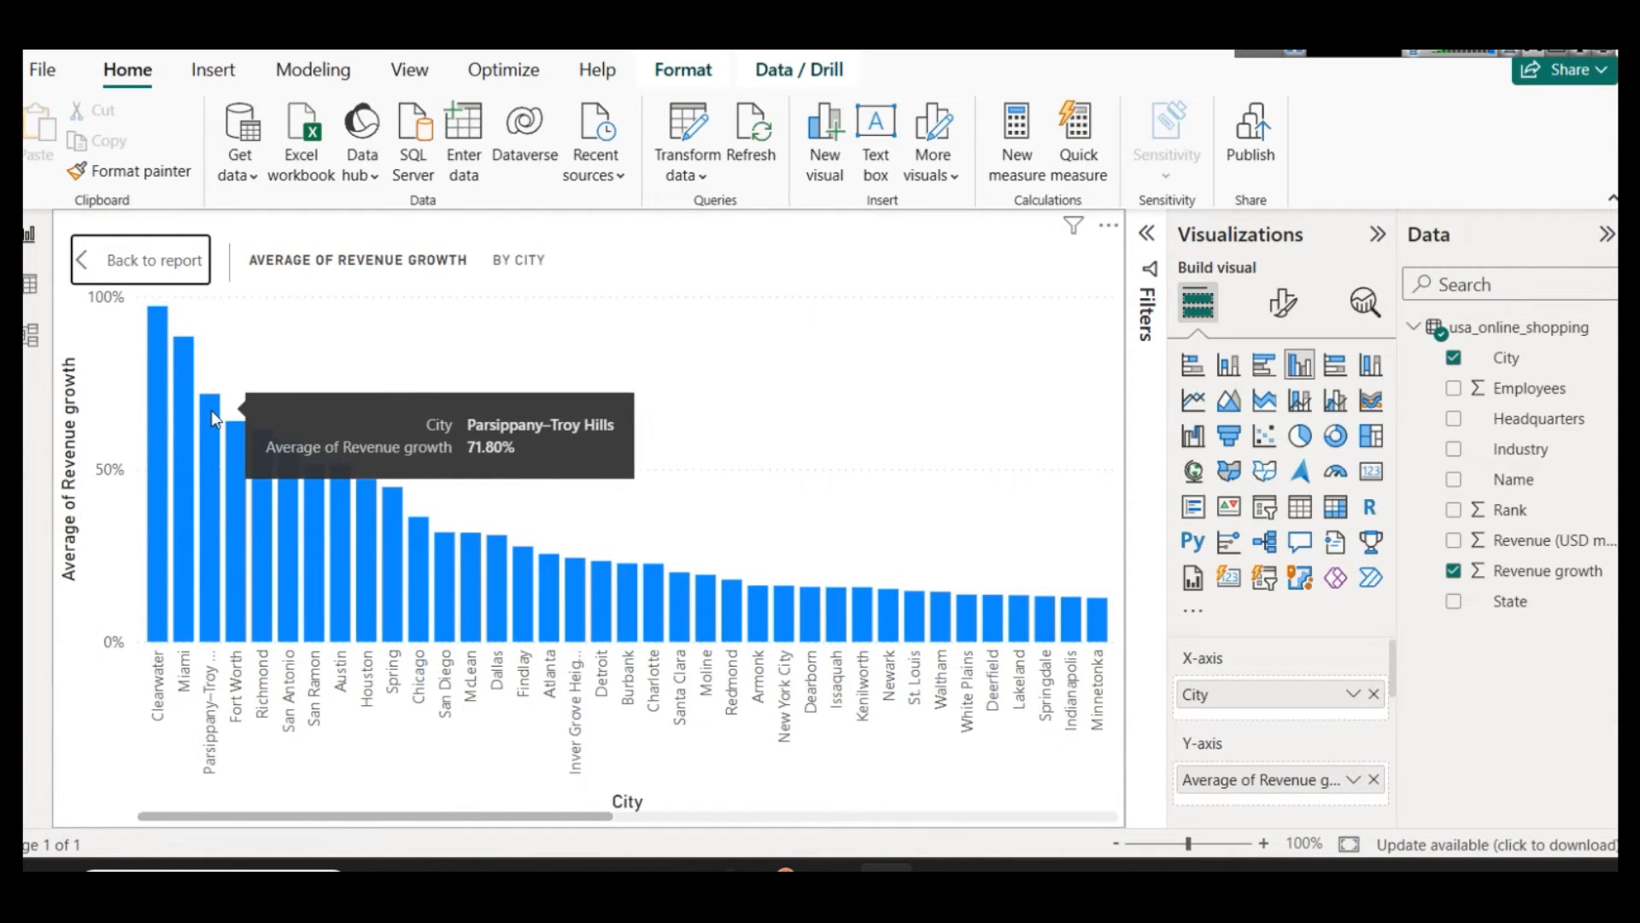
mouse_move(244, 447)
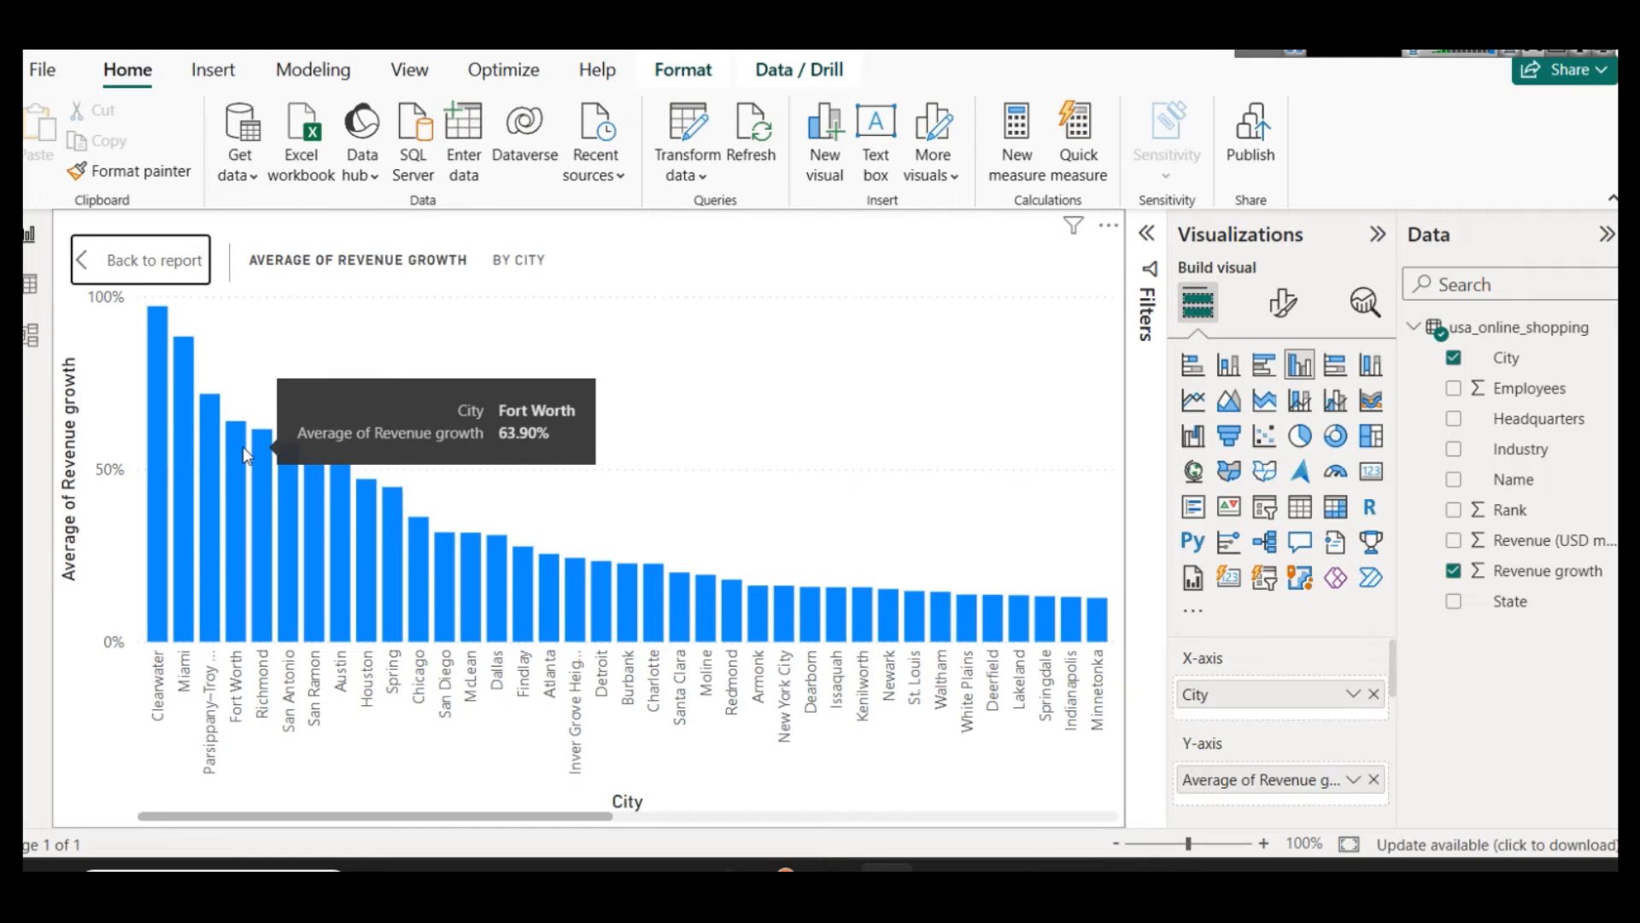
left_click(141, 258)
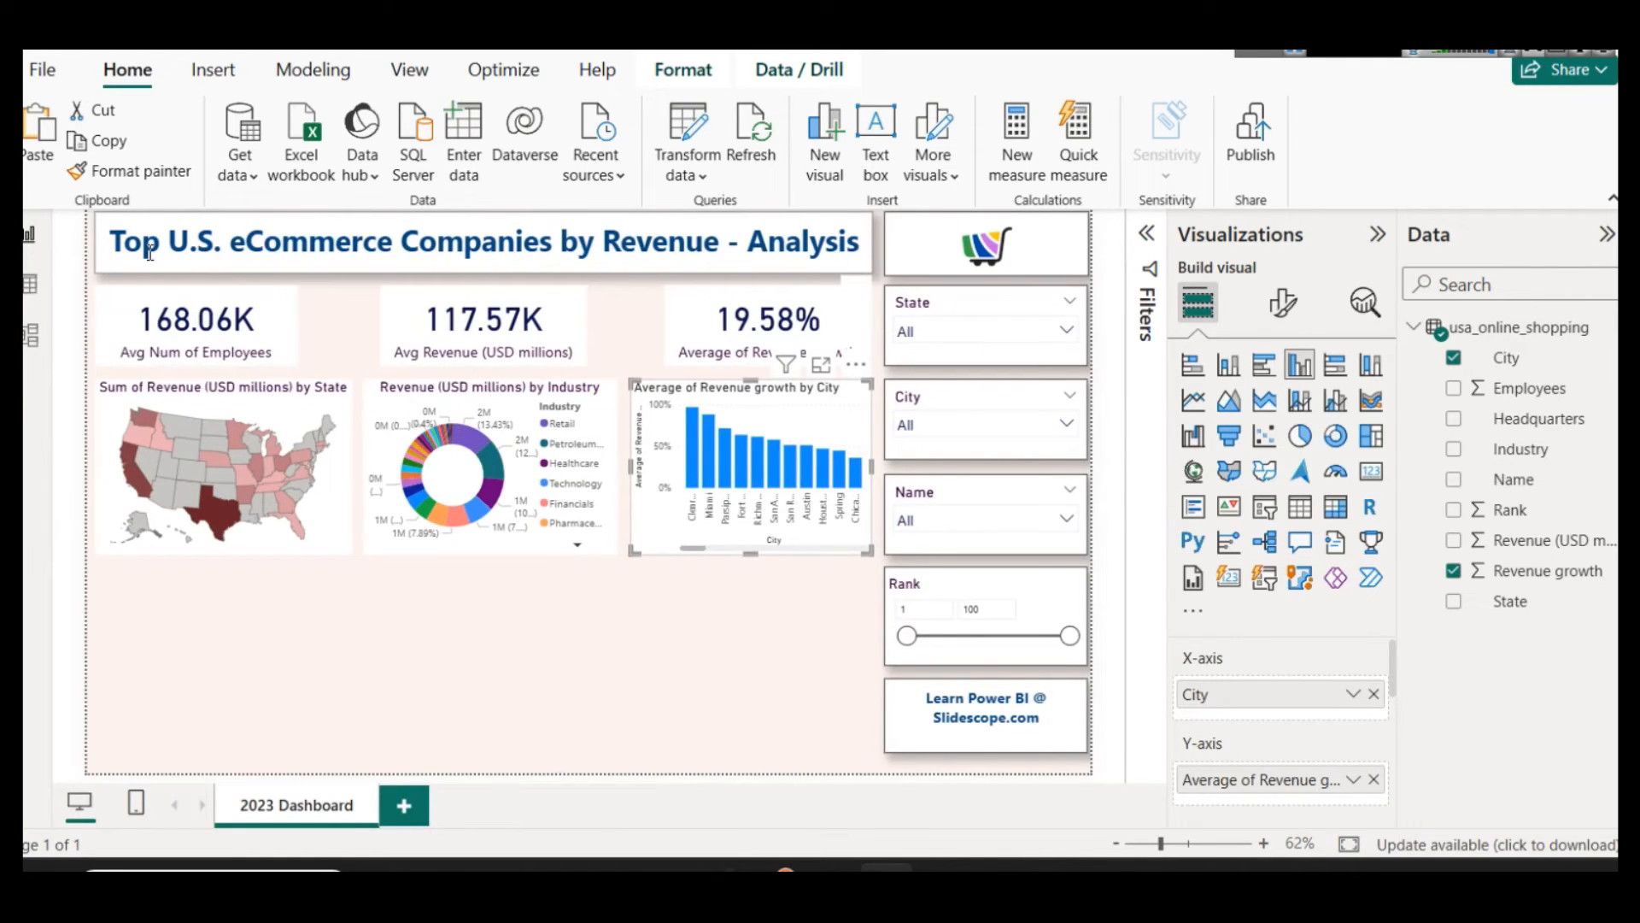
left_click(458, 420)
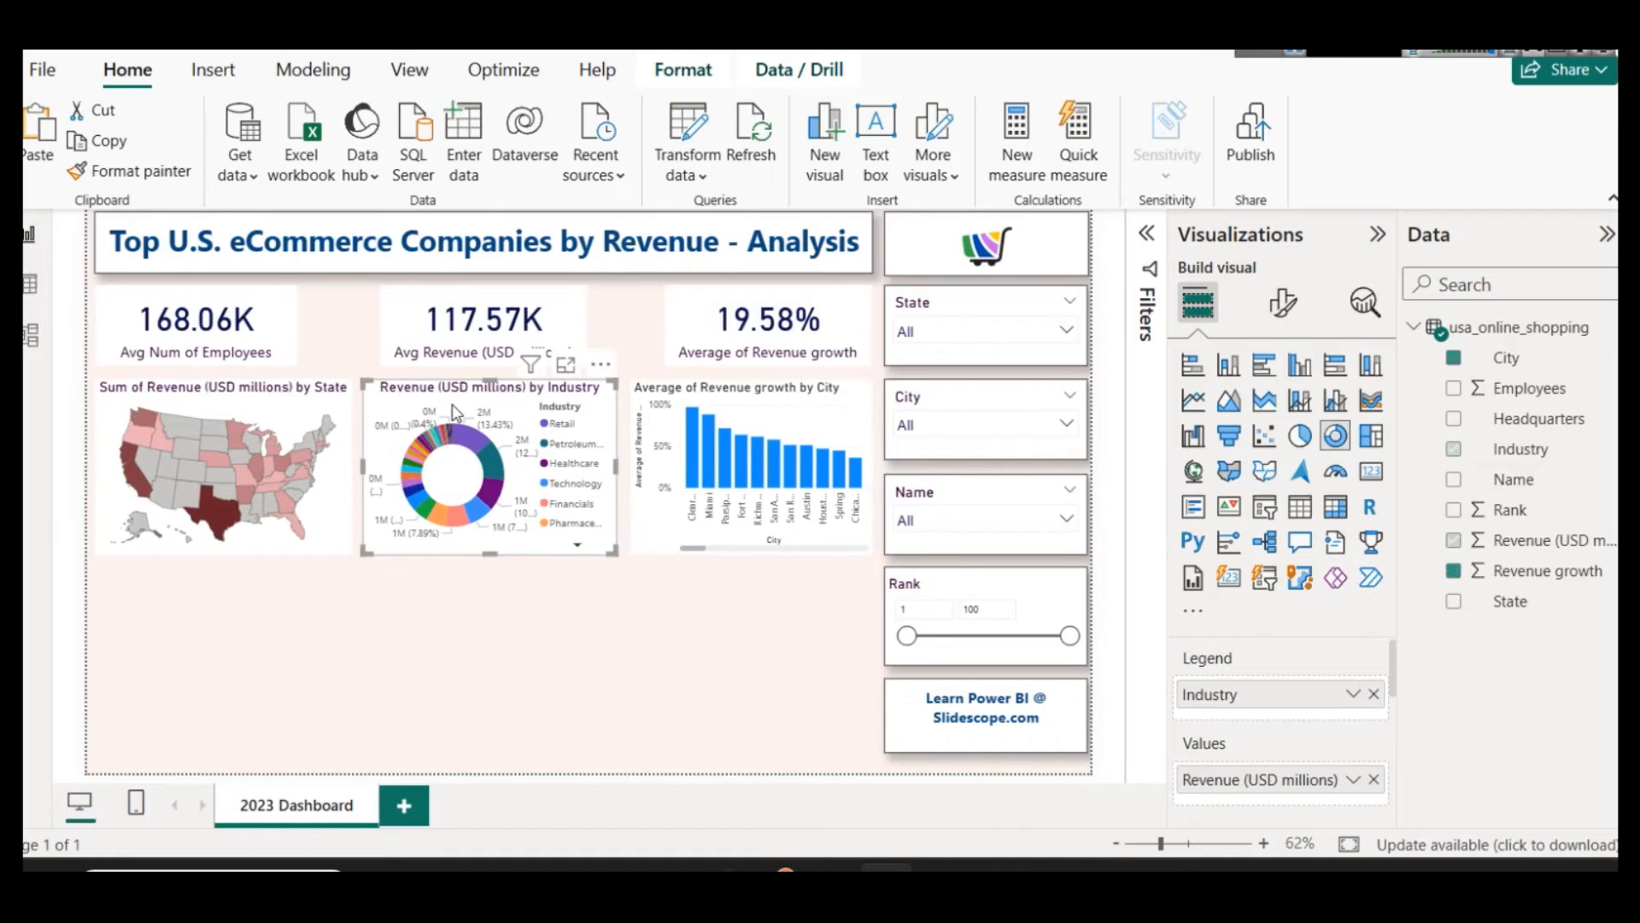
Step: Filter the column chart's City field to the Top 10 by Average of Revenue growth
left_click(740, 398)
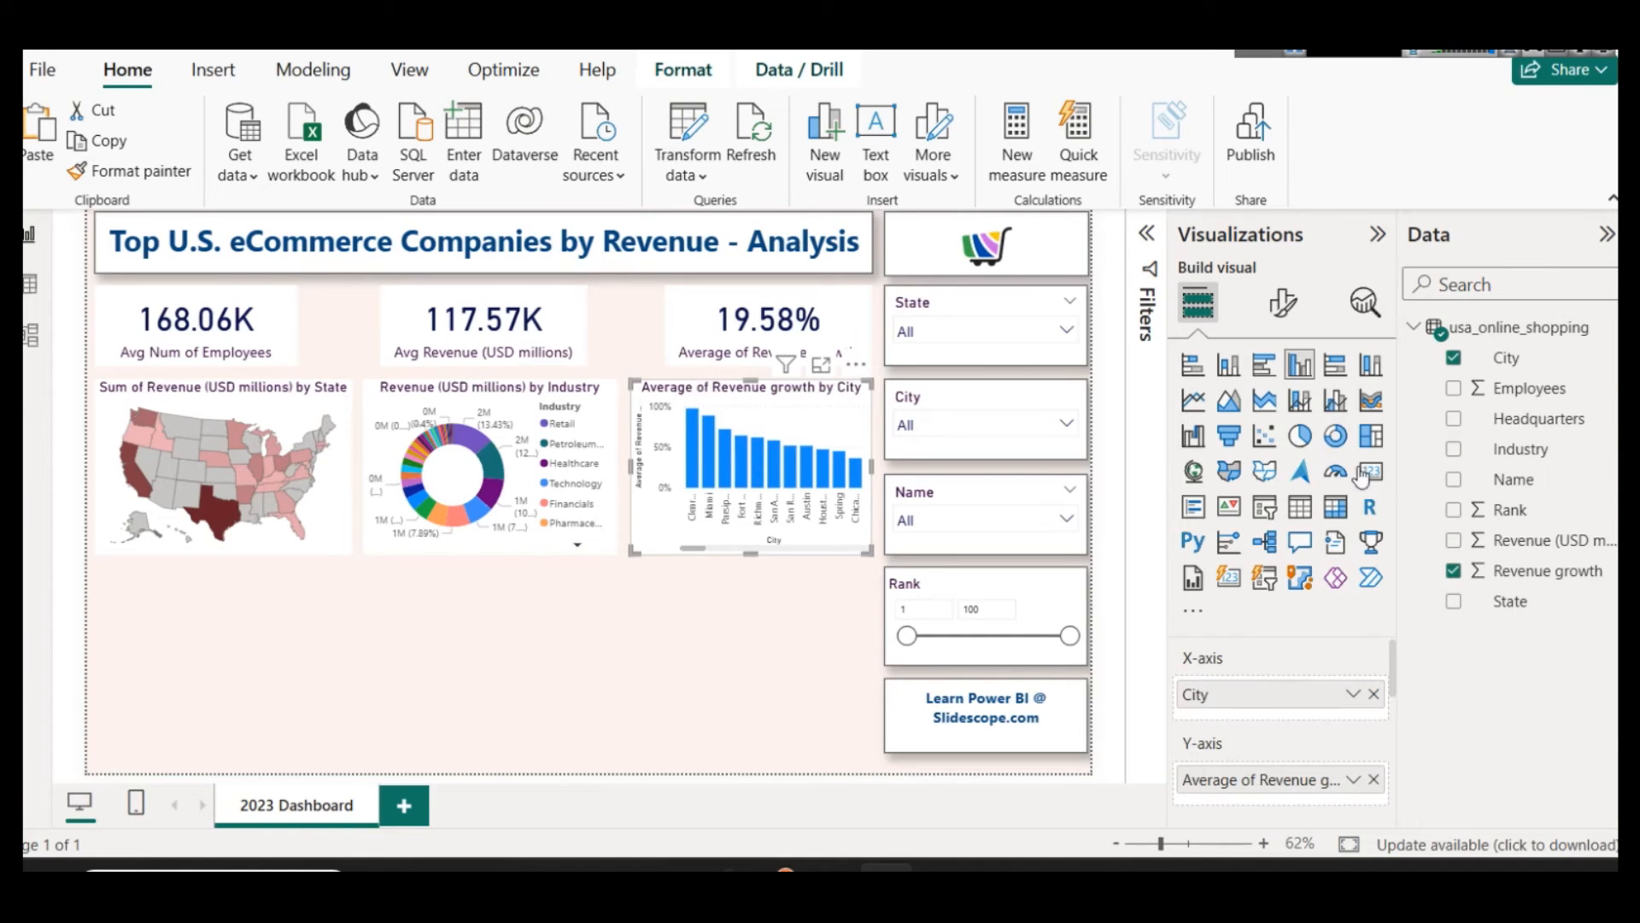
left_click(1149, 234)
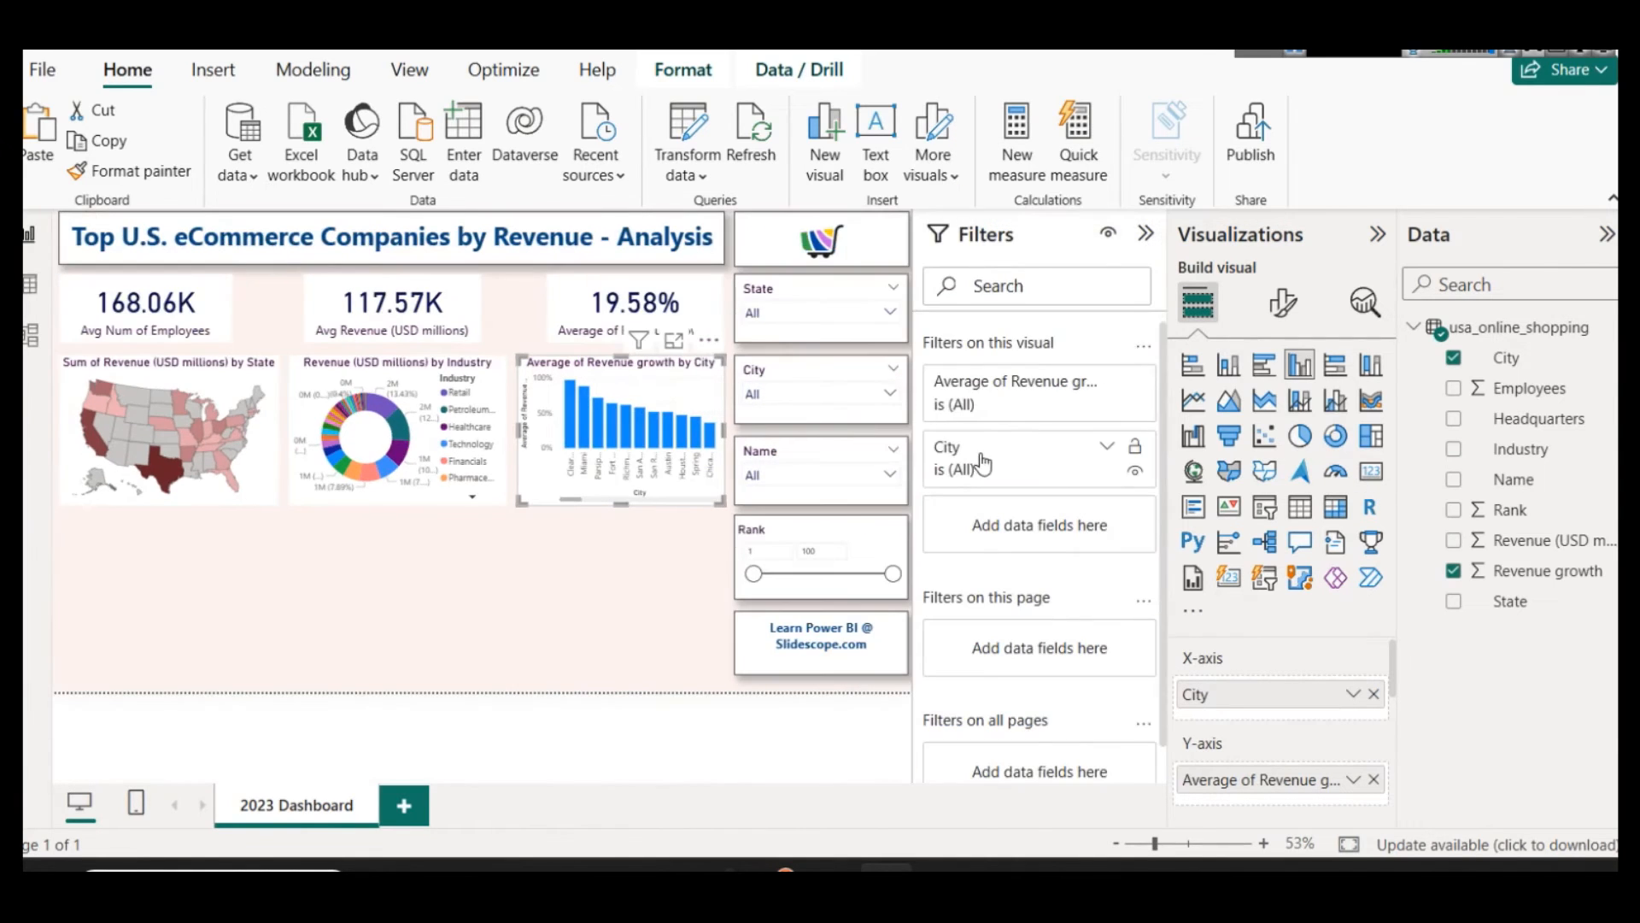
left_click(1110, 448)
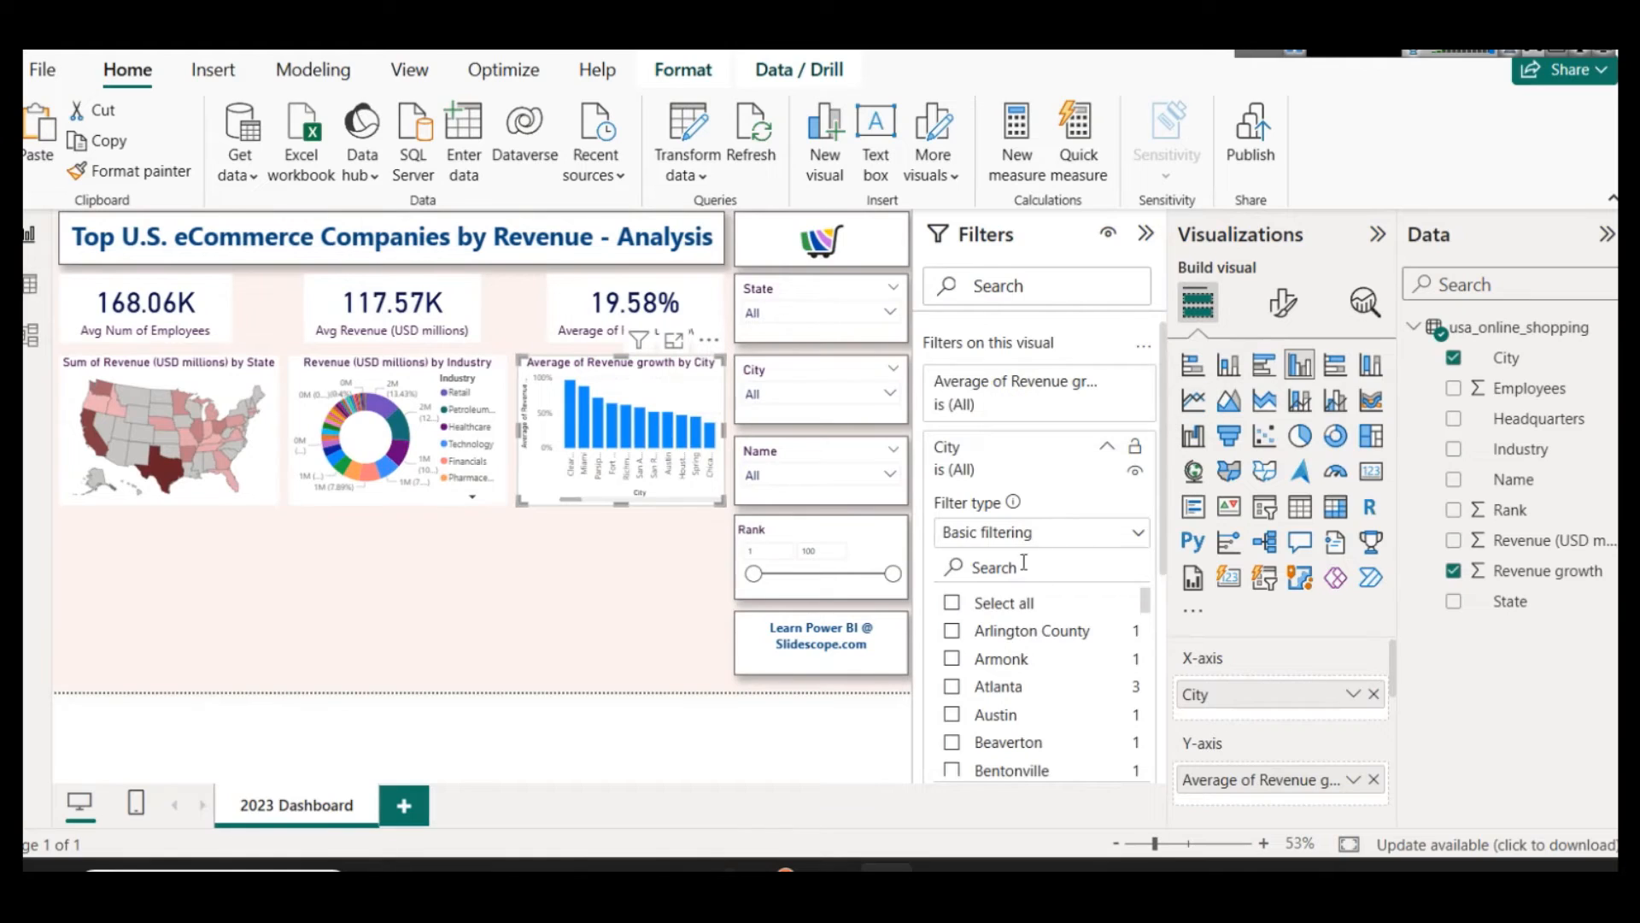
left_click(1016, 532)
left_click(1021, 629)
left_click(1055, 603)
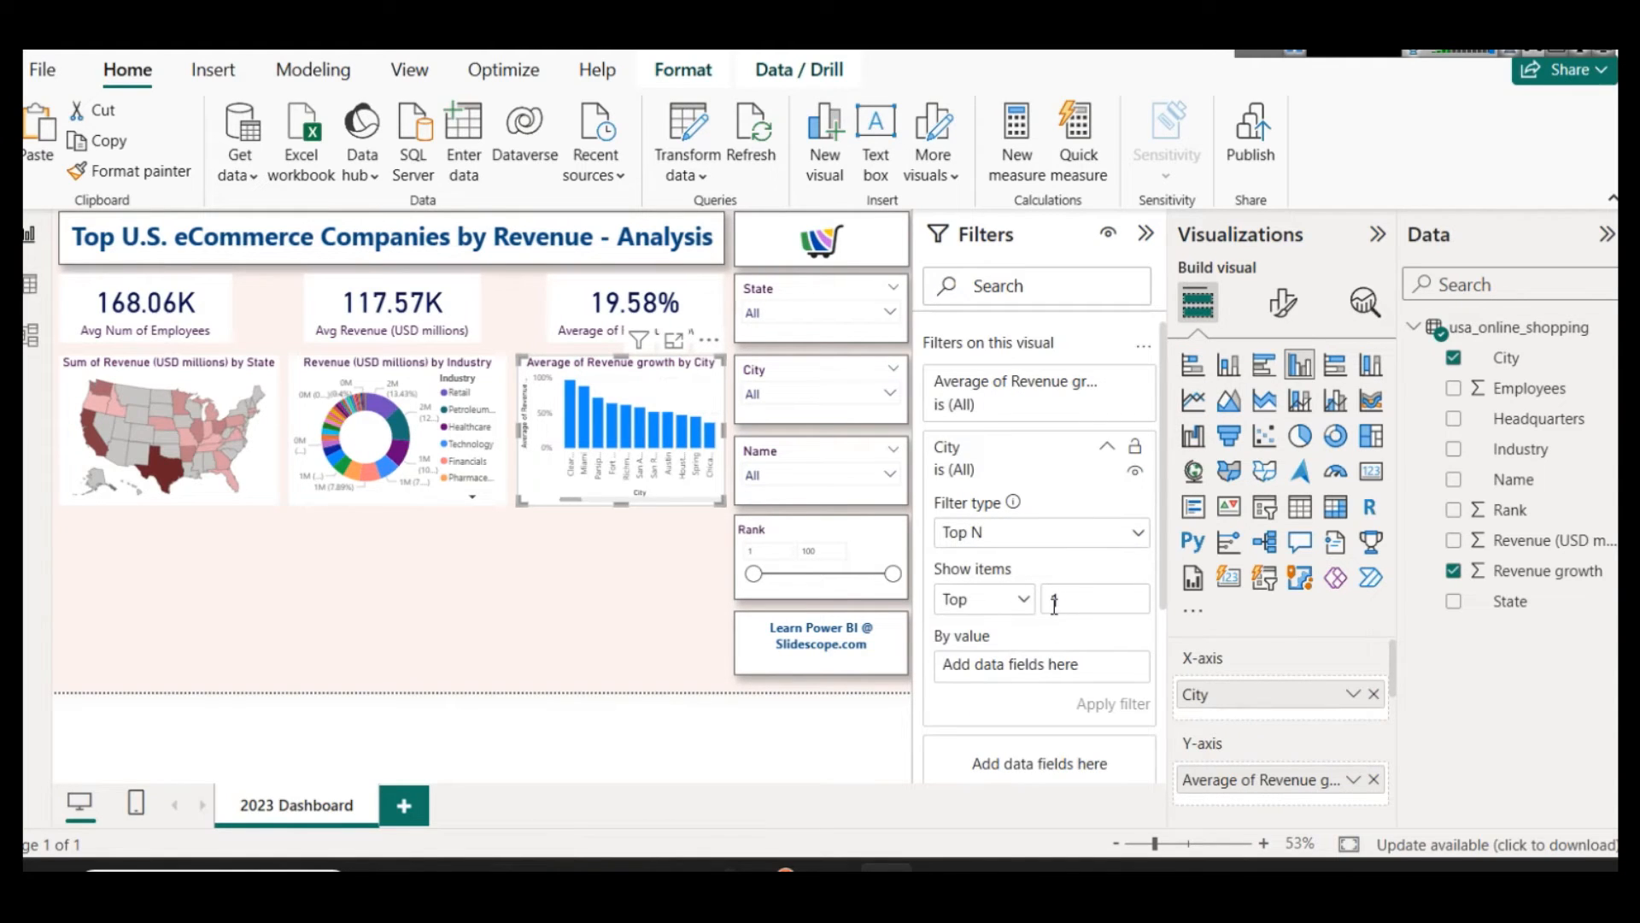
left_click_drag(1550, 571, 1095, 667)
left_click(1115, 665)
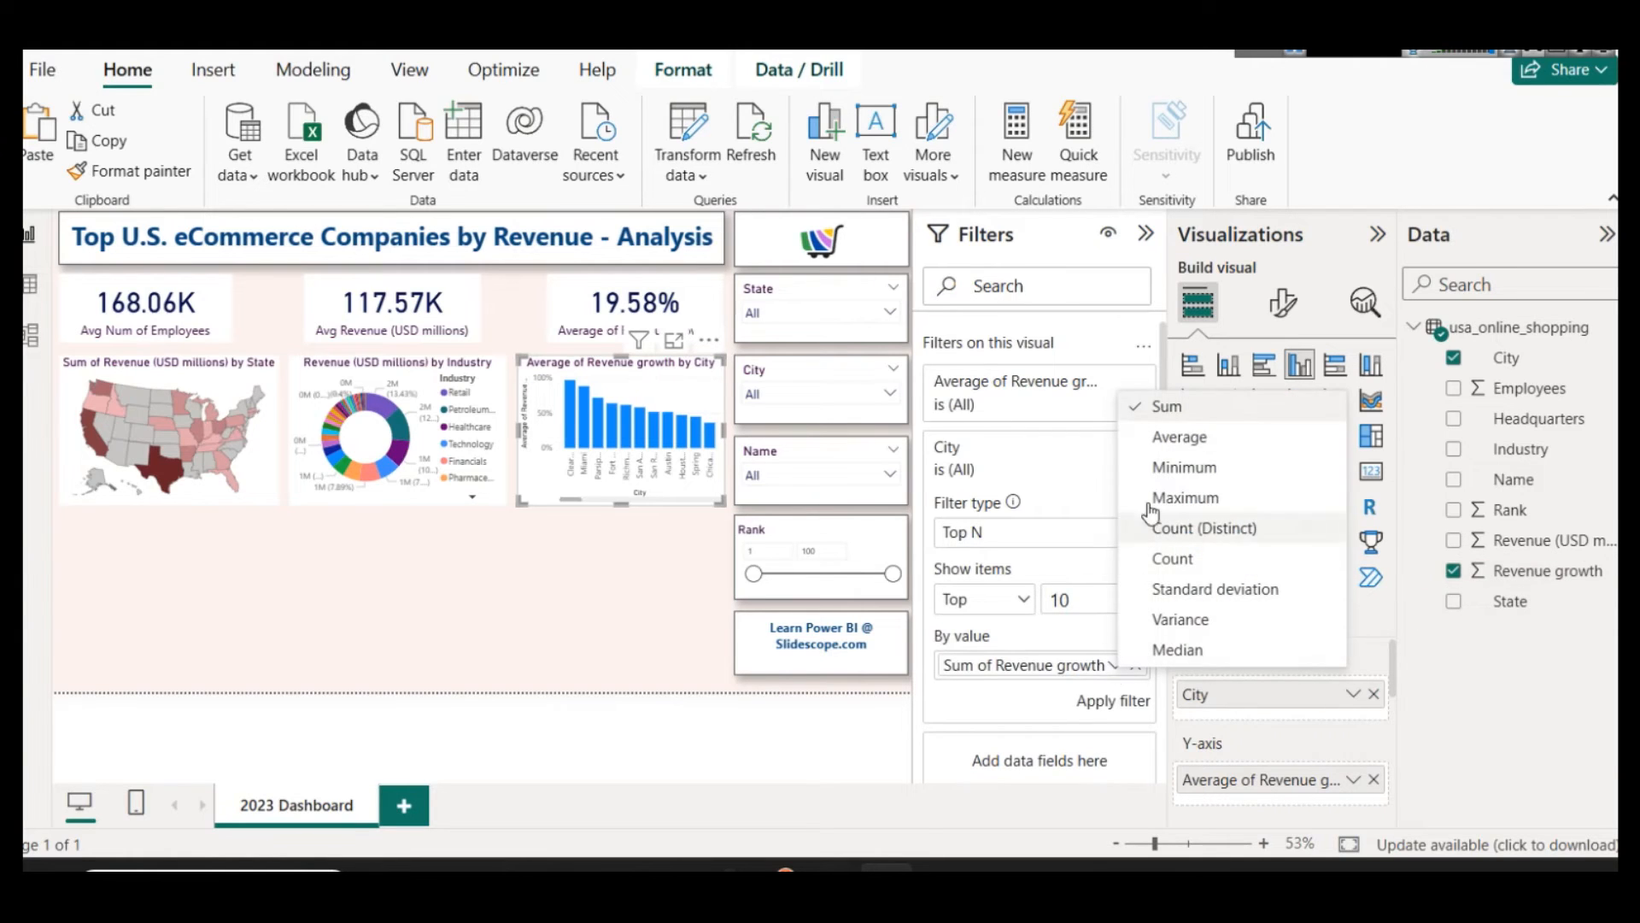
left_click(1162, 438)
left_click(1112, 700)
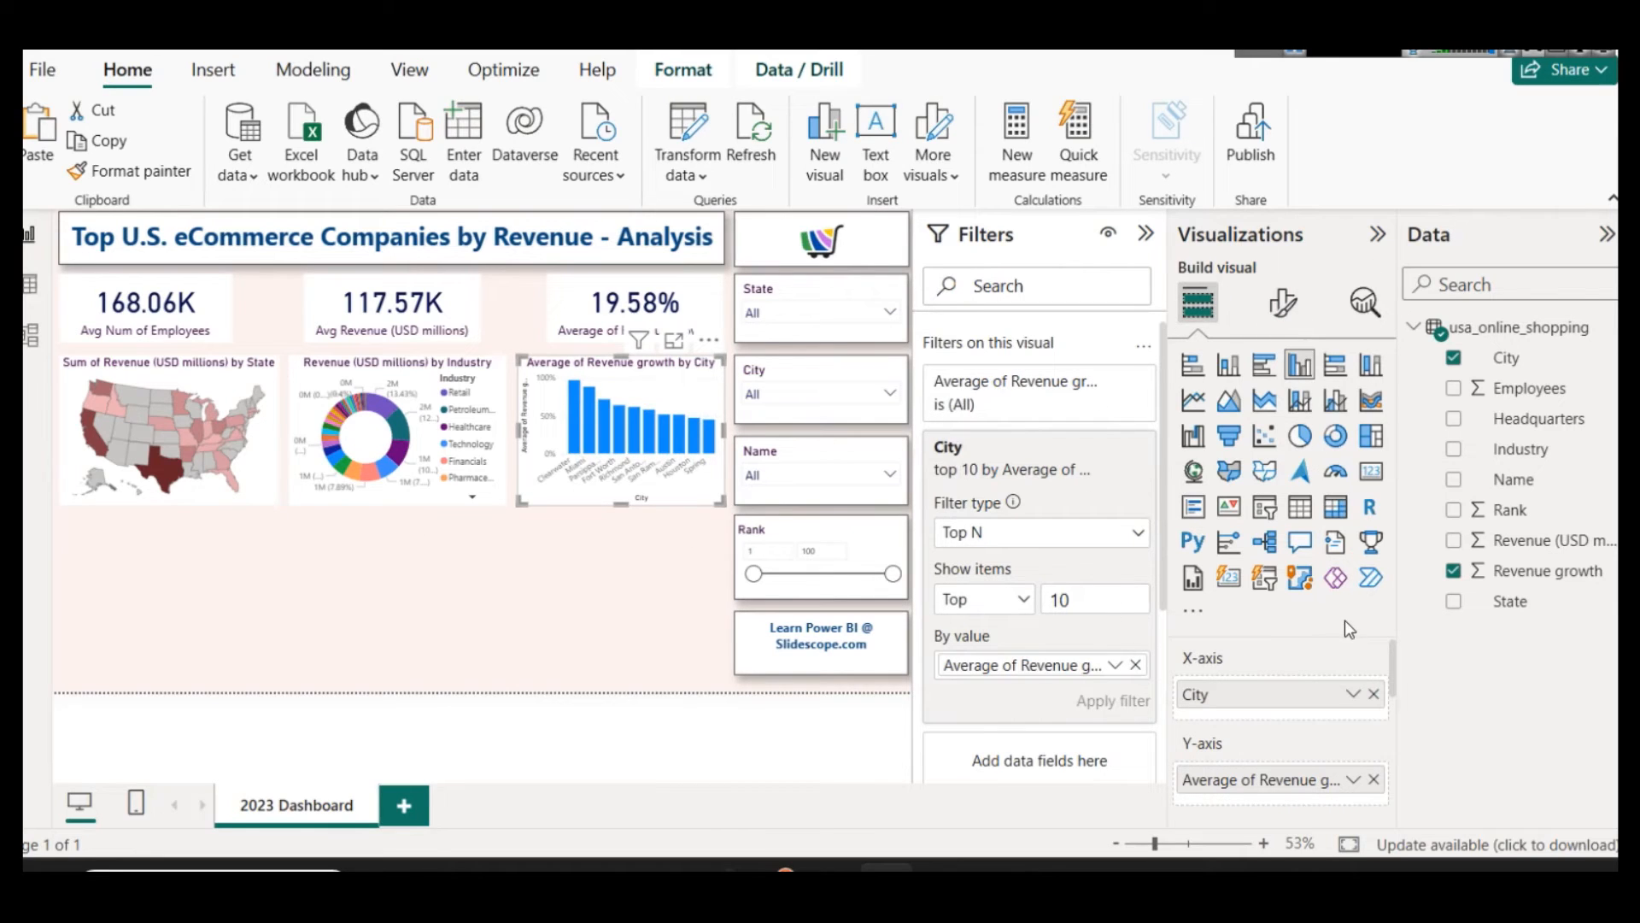
left_click(1146, 234)
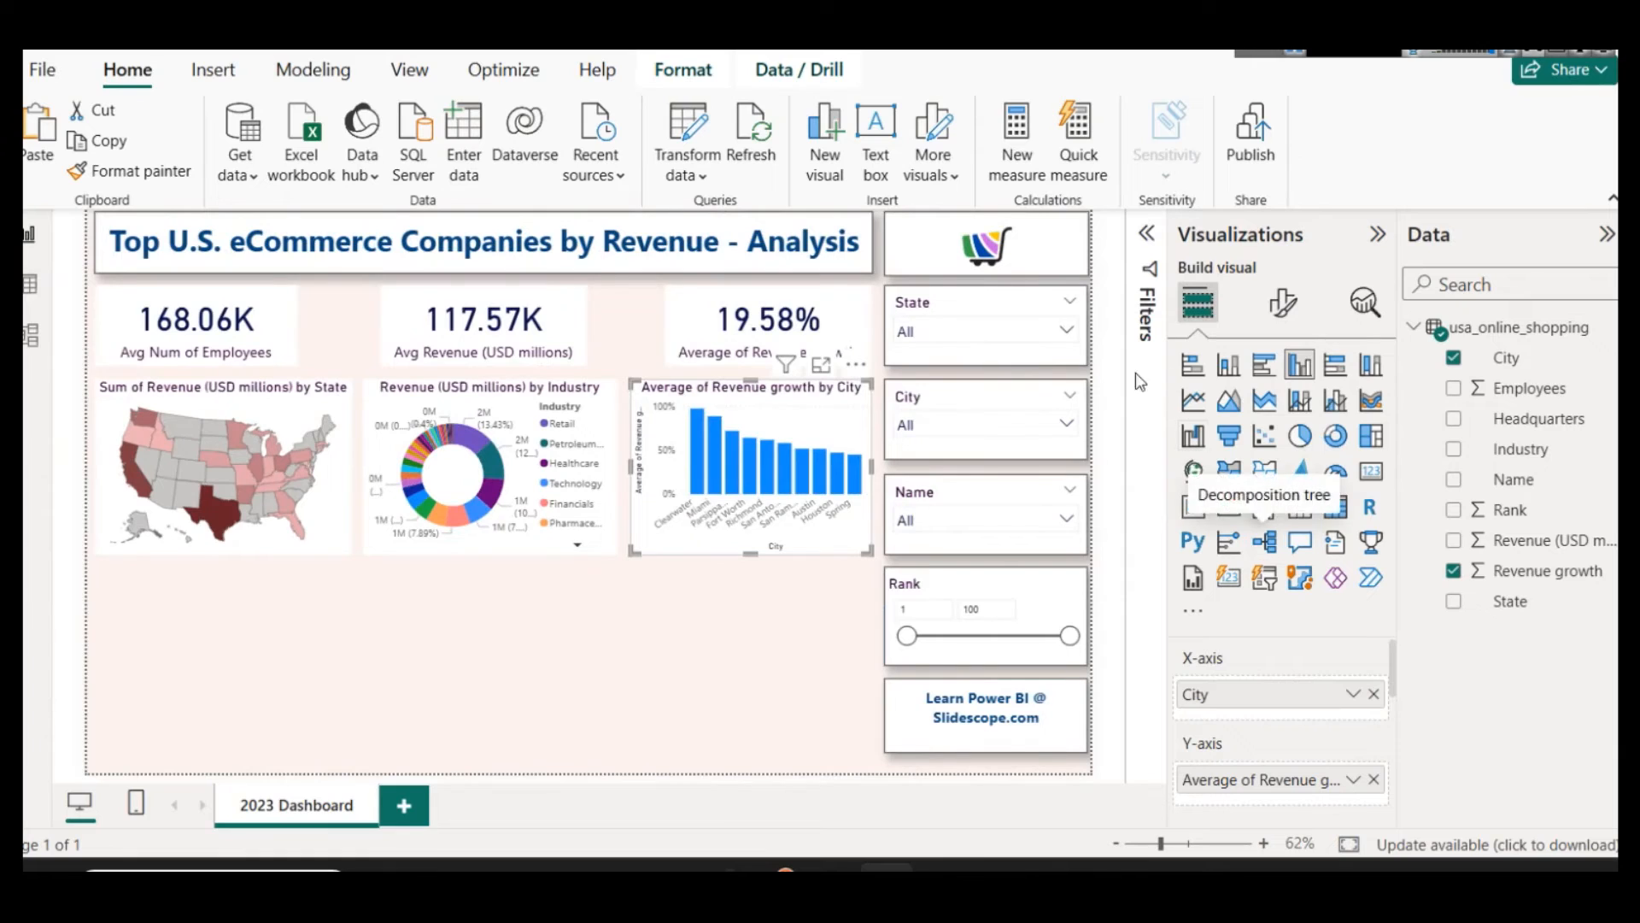
Step: Turn on data labels for the column chart and return to its field settings
left_click(1284, 312)
scroll(1282, 556, "down", 3)
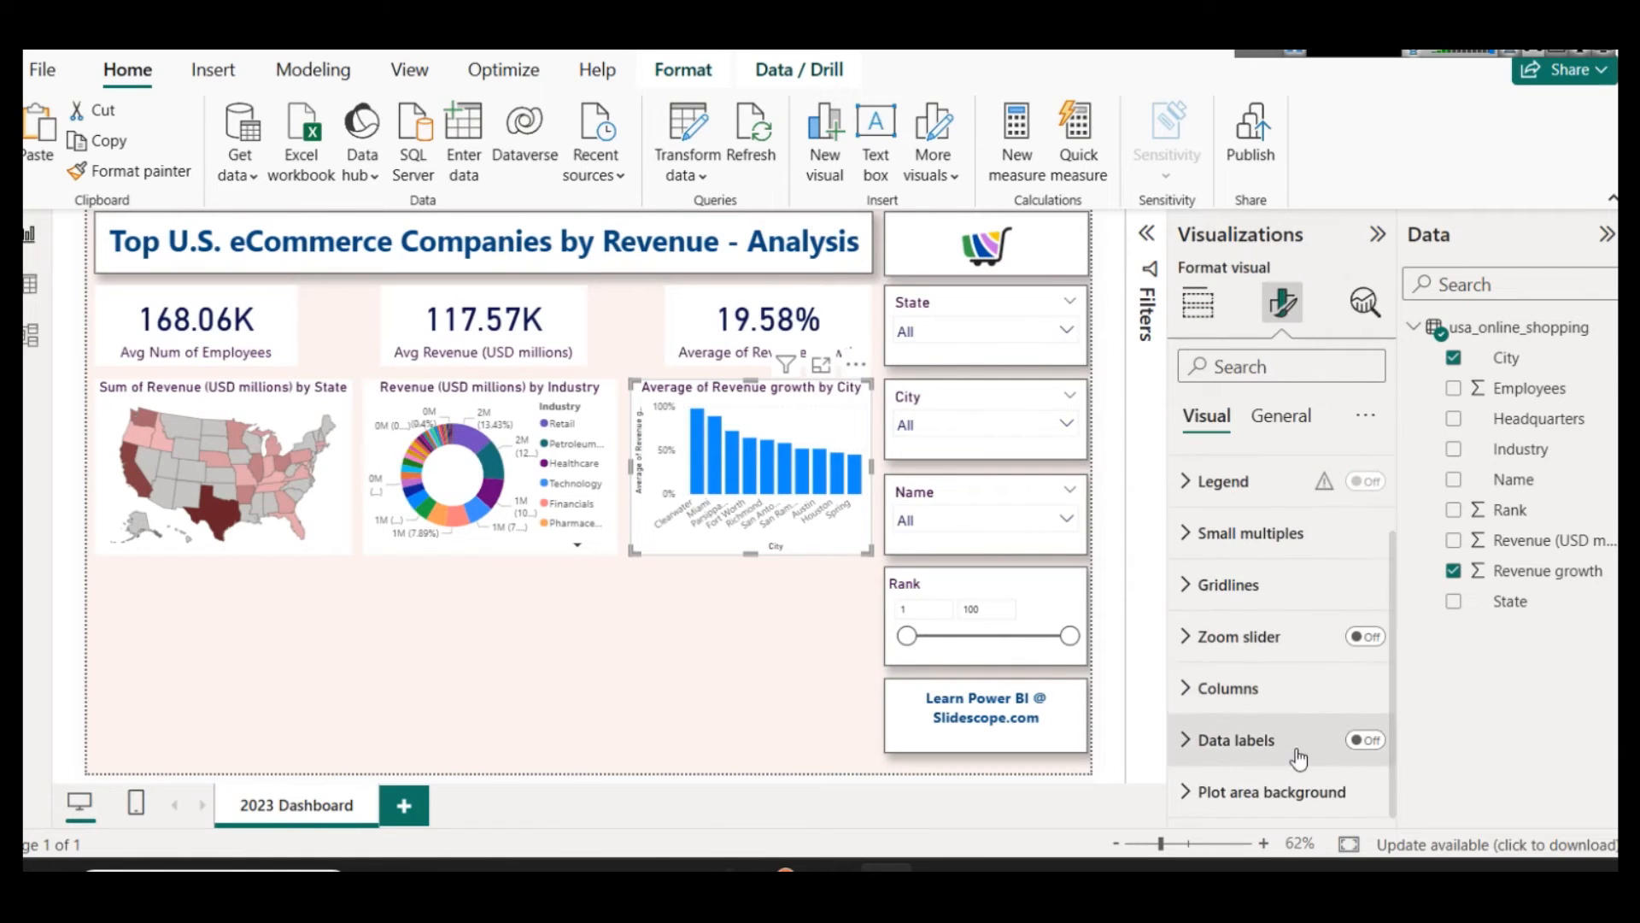
left_click(1377, 745)
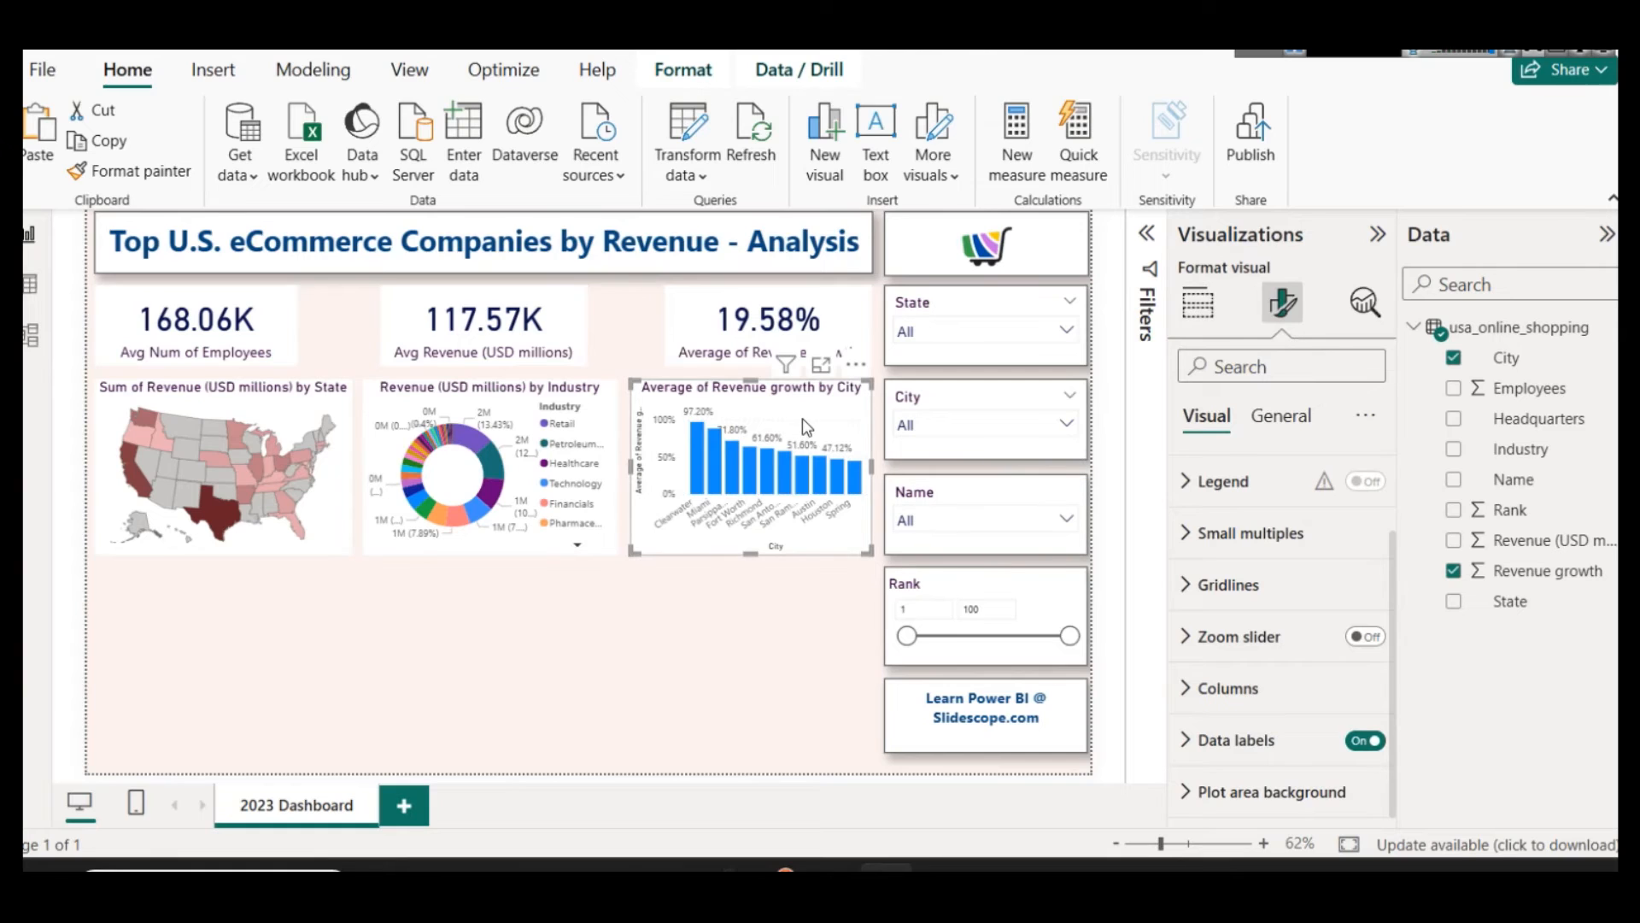
left_click(1198, 303)
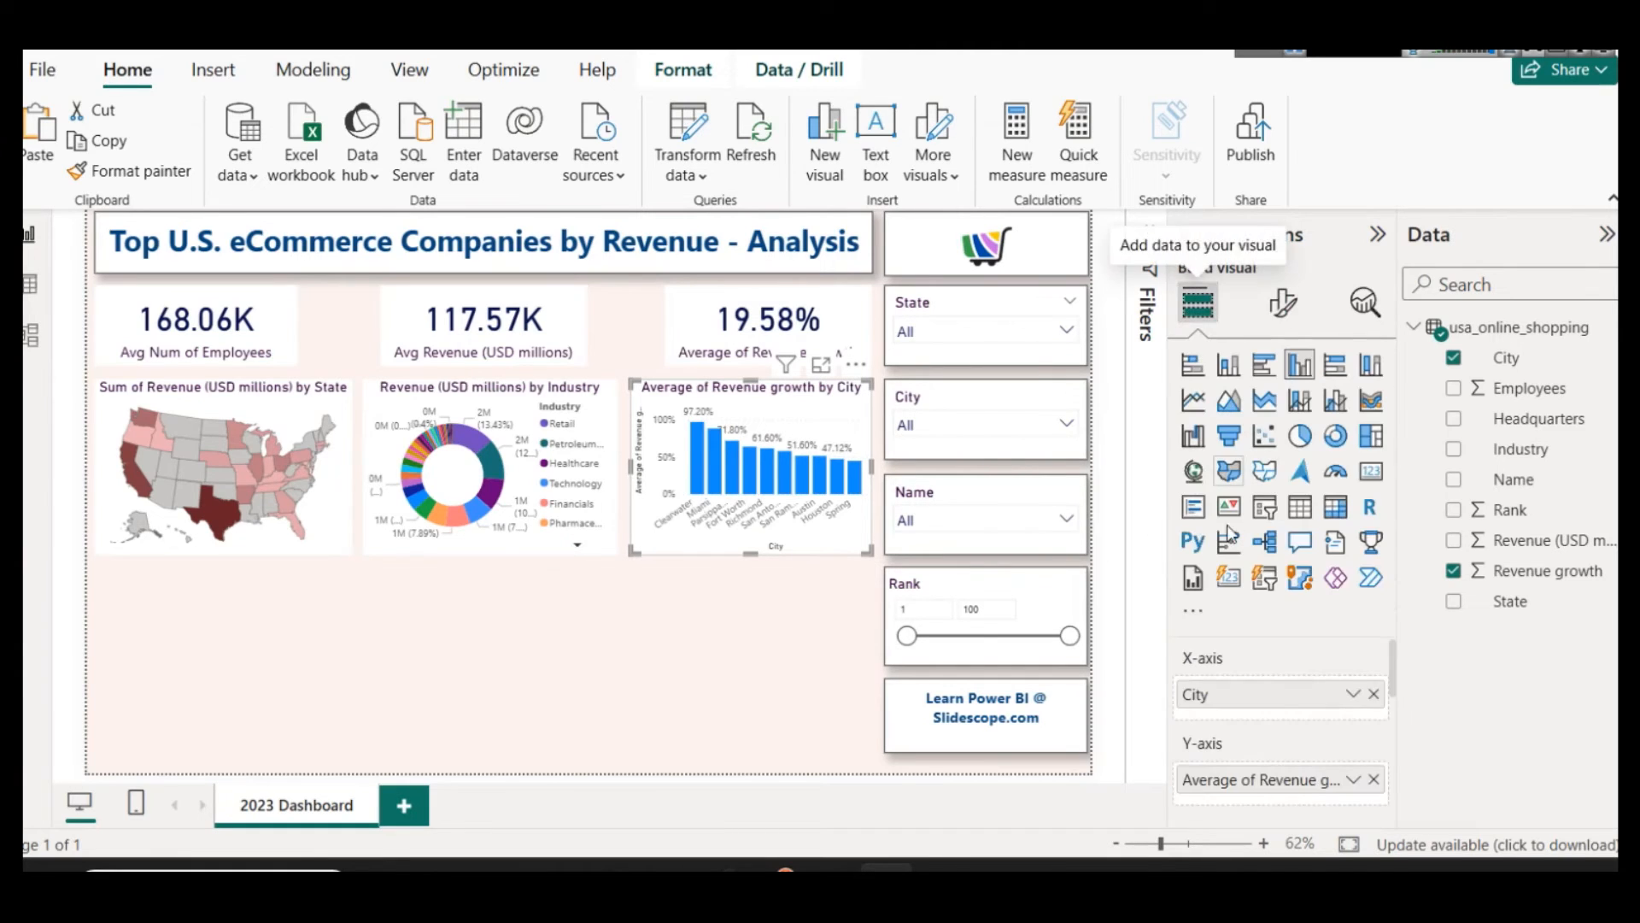
scroll(1296, 689, "down", 2)
scroll(1343, 765, "up", 2)
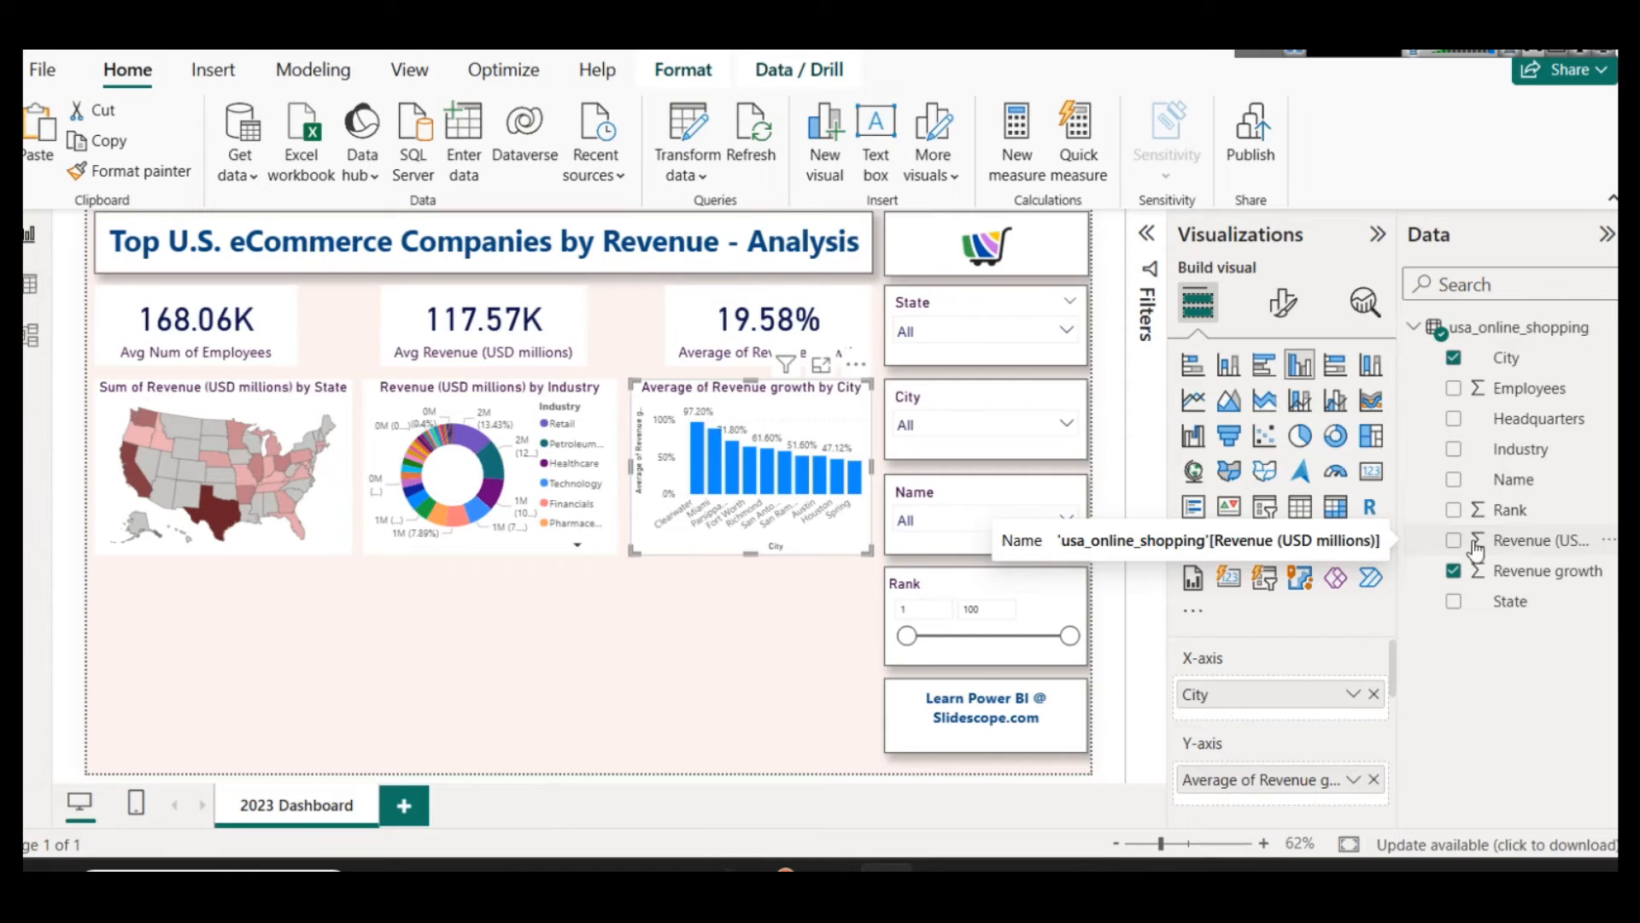
Step: Duplicate the column chart, place the copy directly below the original, and convert it to a clustered bar chart
left_click(735, 617)
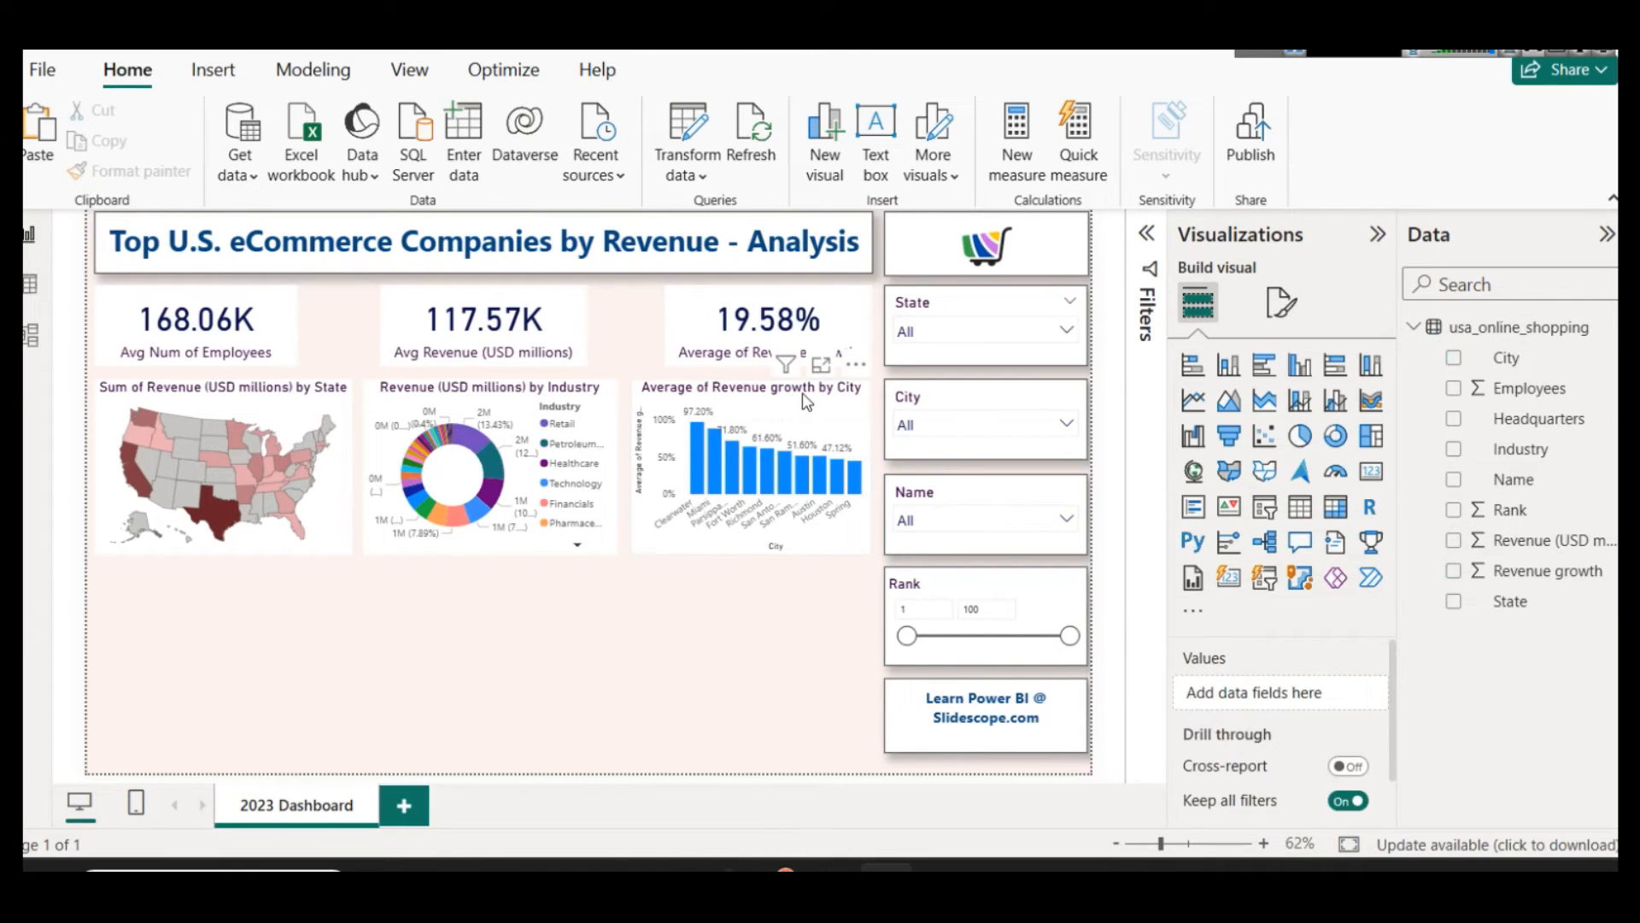
left_click(802, 393)
key("ctrl+c")
key("ctrl+v")
left_click_drag(794, 461, 801, 578)
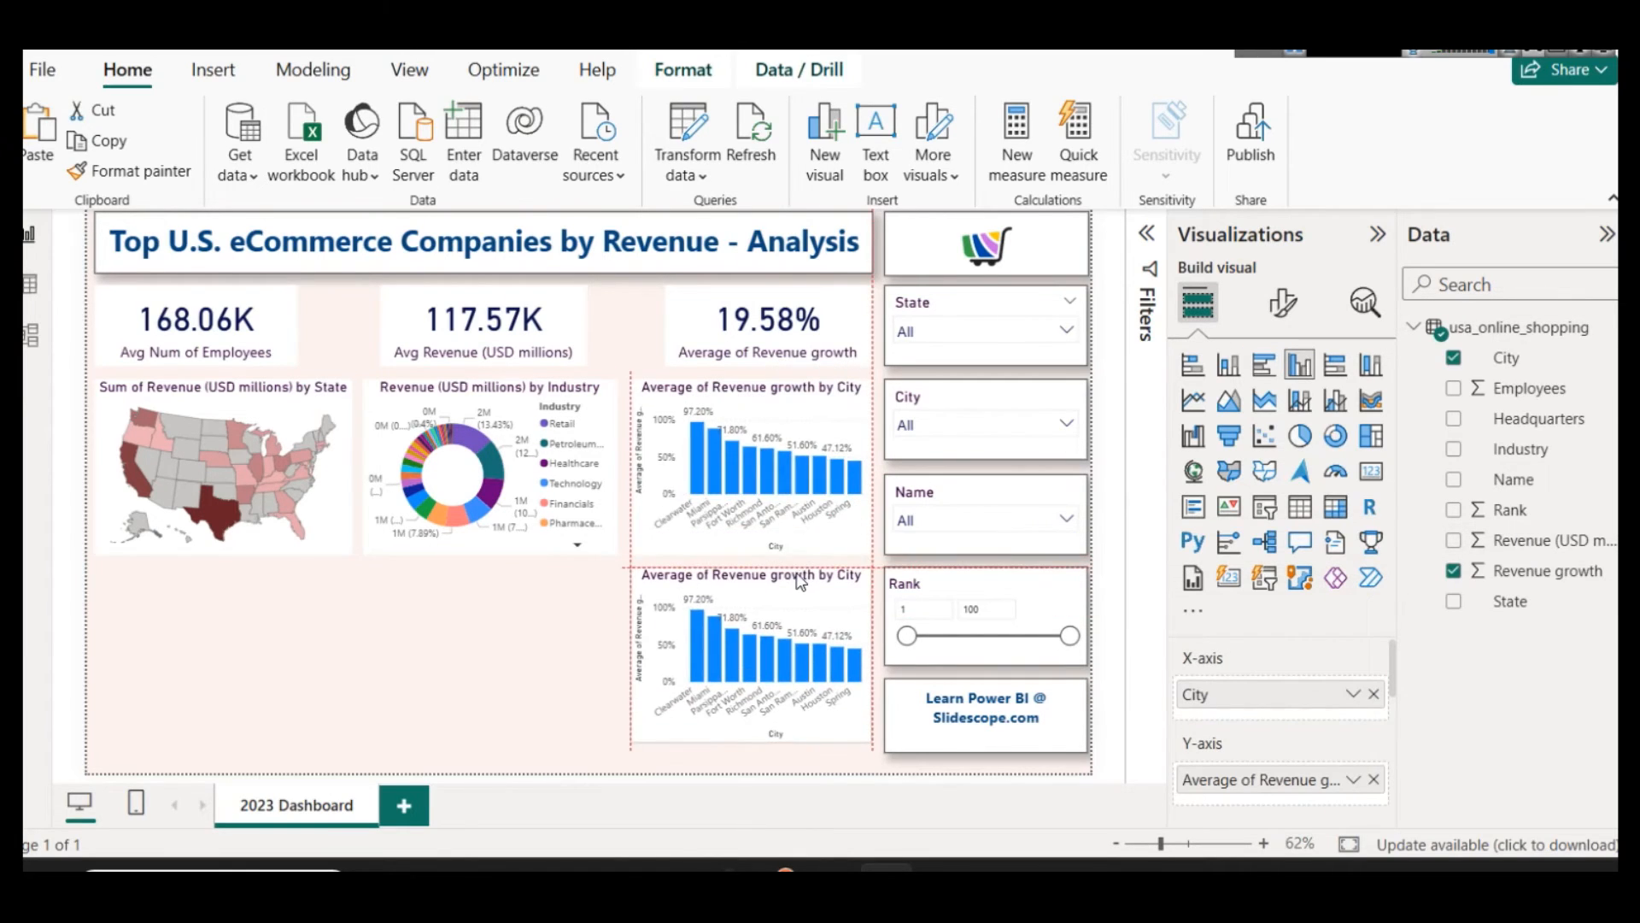
left_click(1271, 372)
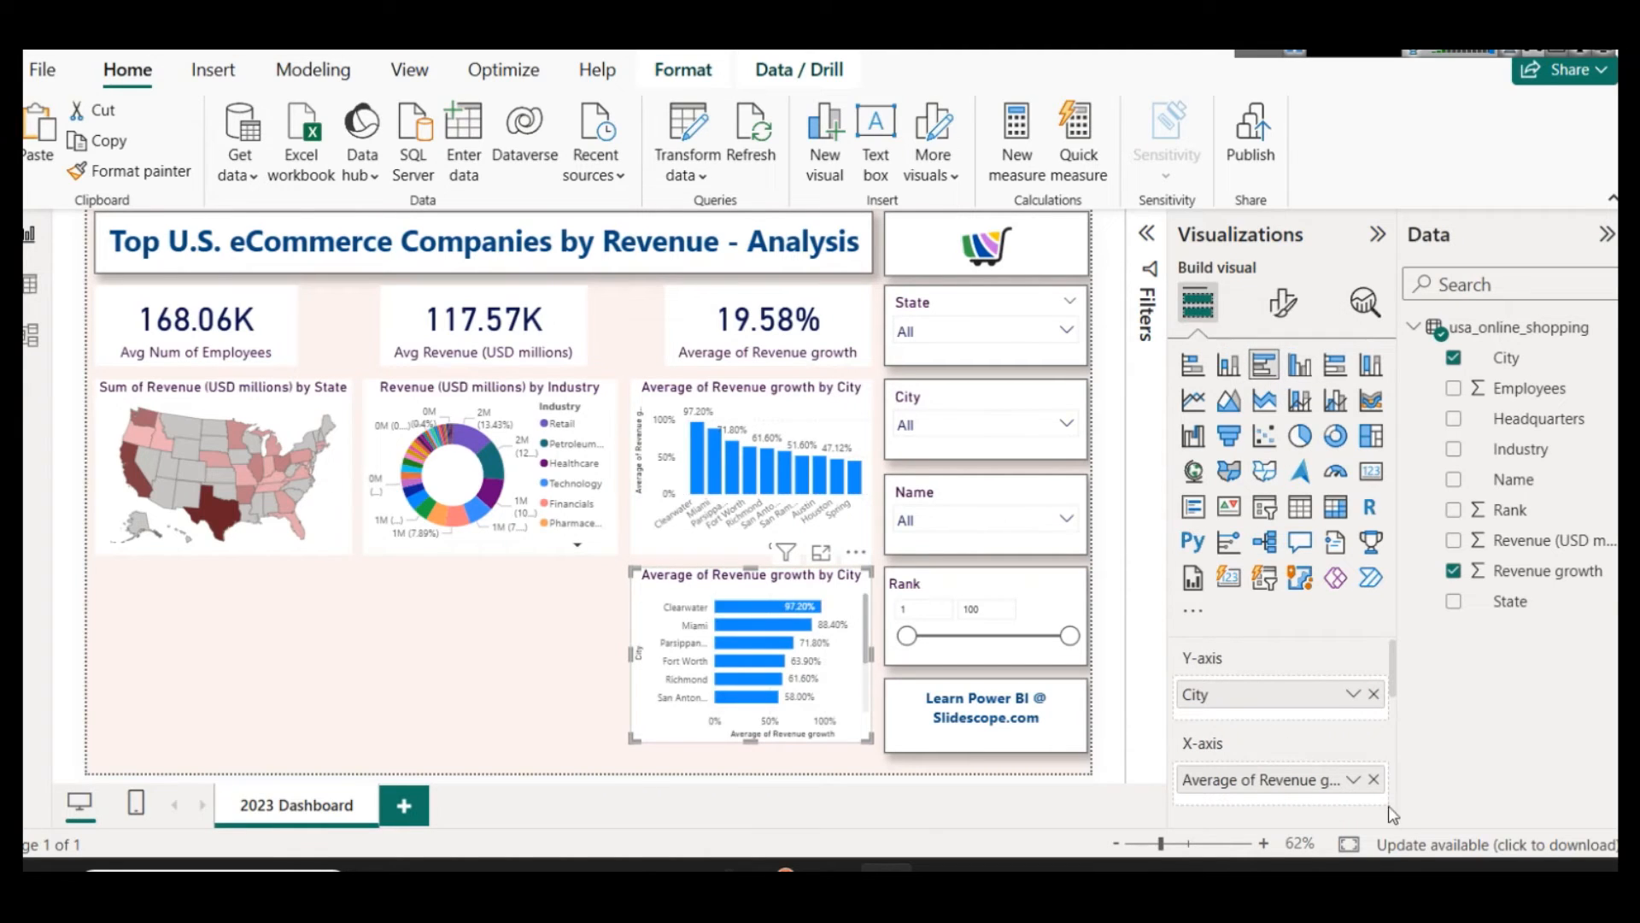
Step: Replace Revenue growth on the bar chart's X-axis with the Sum of Revenue (USD millions)
left_click(1356, 780)
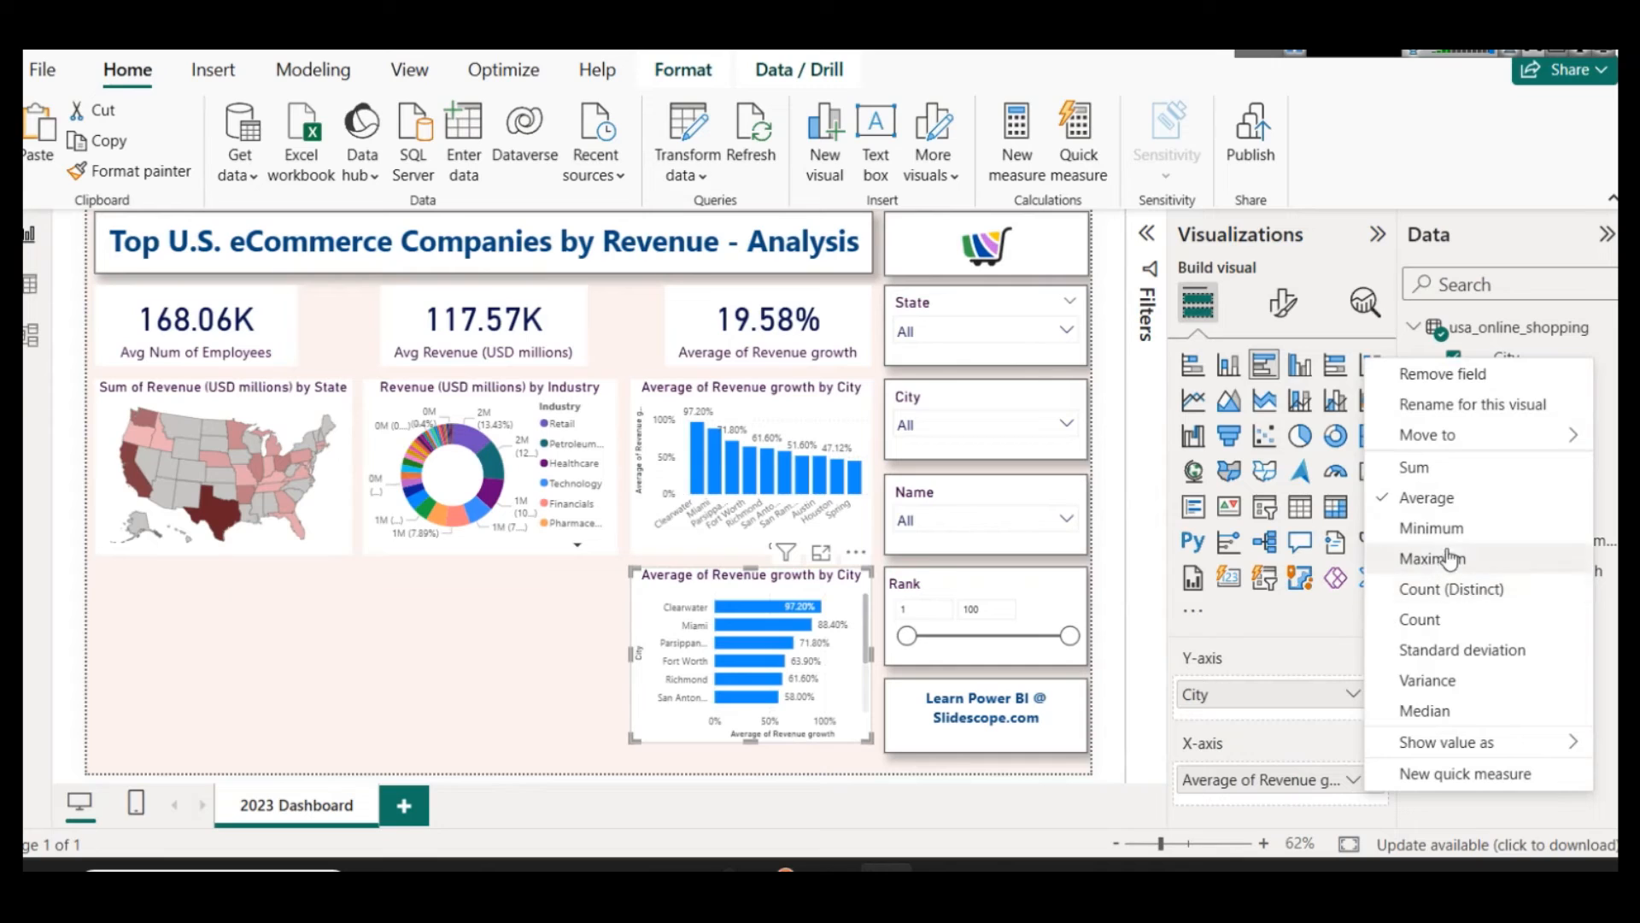
left_click(1428, 477)
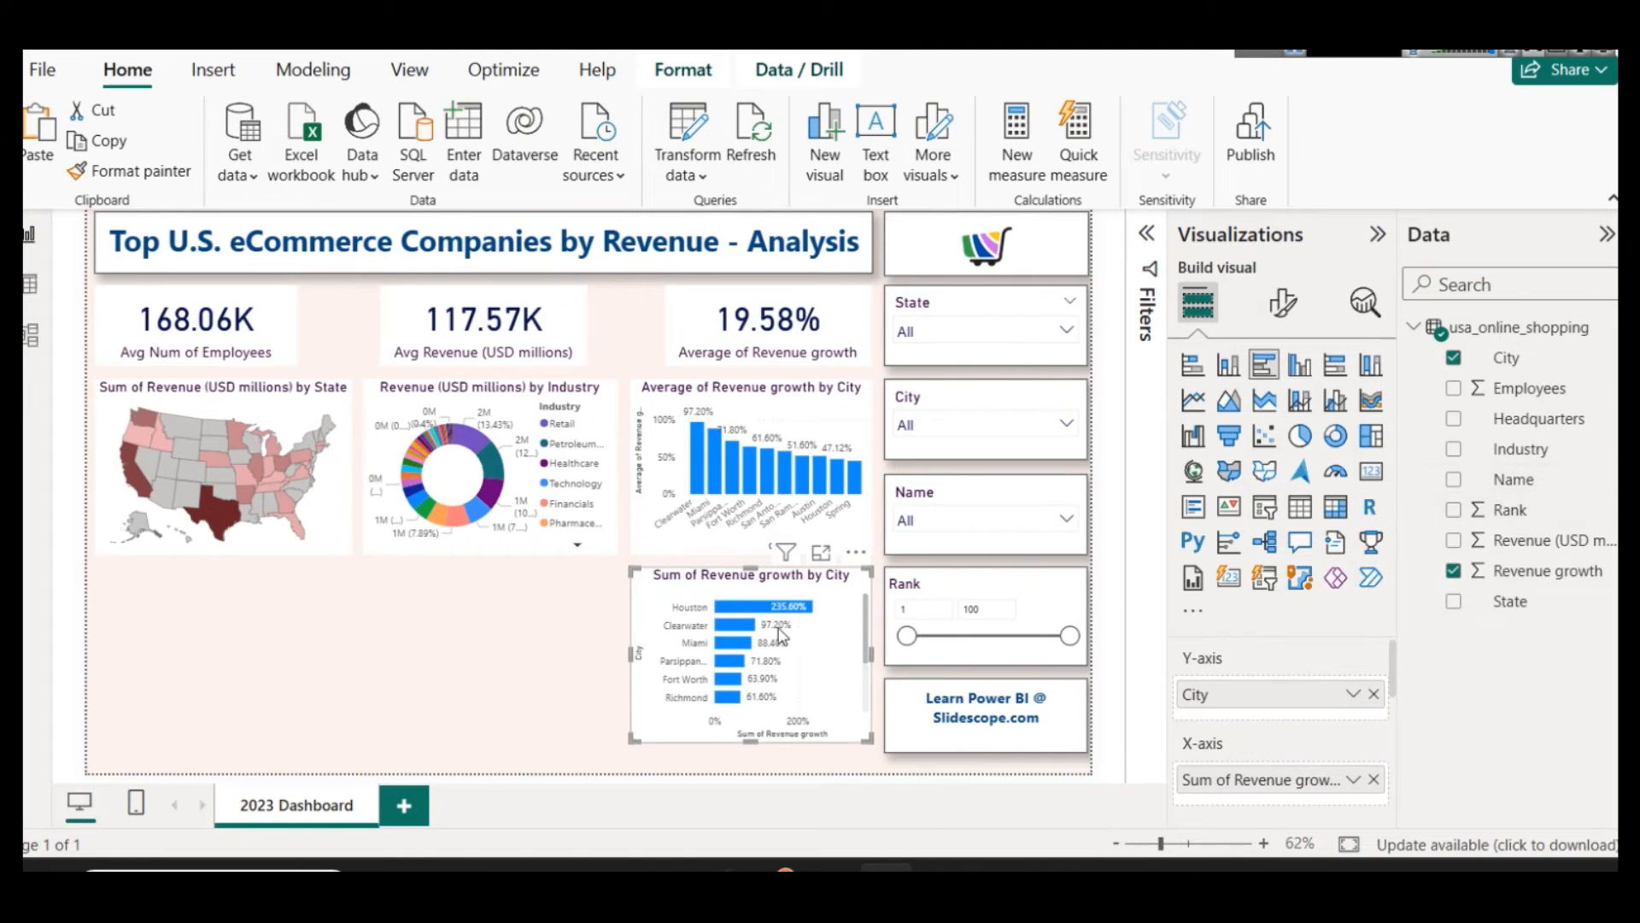
left_click(1375, 779)
left_click_drag(1534, 540, 1290, 779)
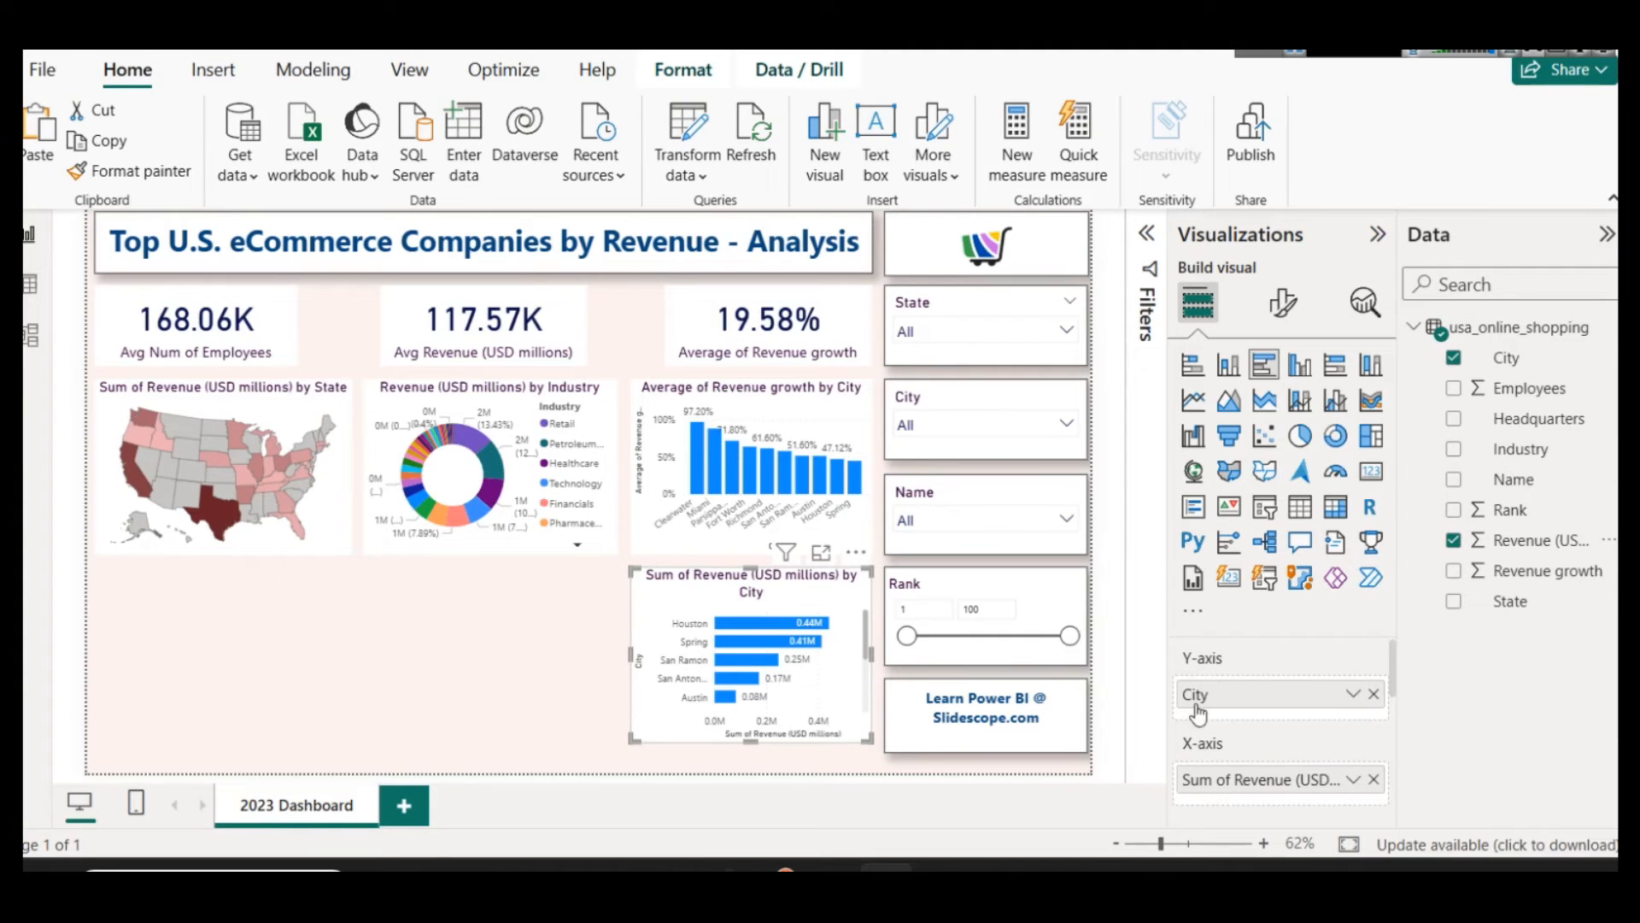
Step: Rename the bar chart's X-axis value to Revenue (USD millions) for this visual
left_click(1353, 779)
left_click(1423, 405)
key("Escape")
key("ctrl+shift+Right")
key("ctrl+shift+Right")
key("Delete")
key("Return")
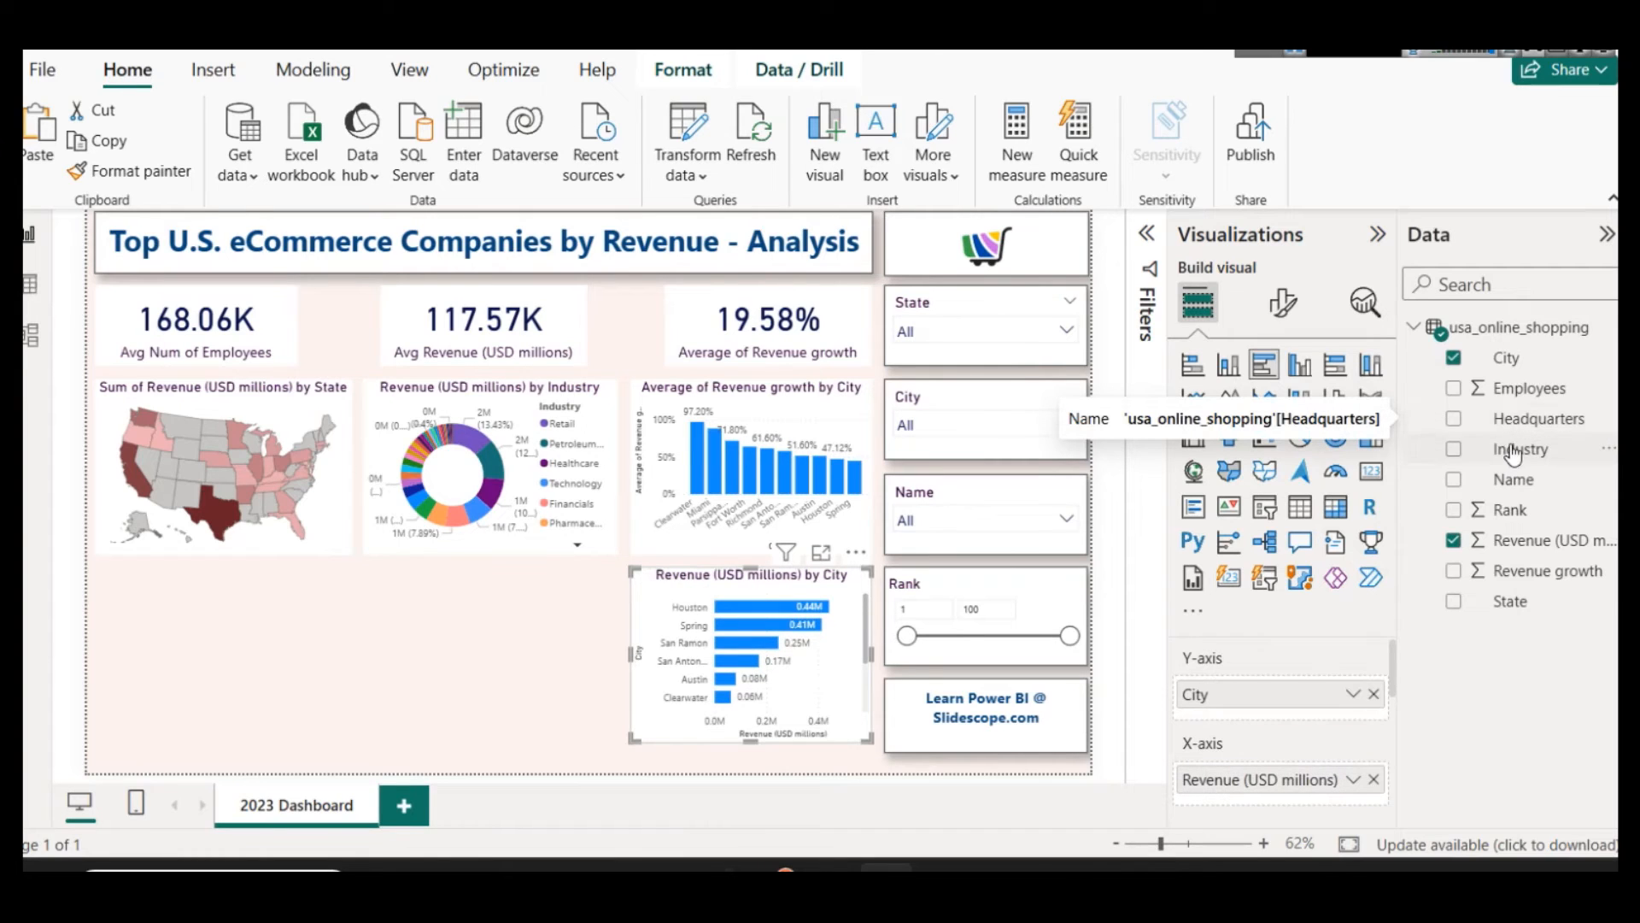
Step: Clear the copied Top 10 City filter from the bar chart
scroll(797, 637, "down", 2)
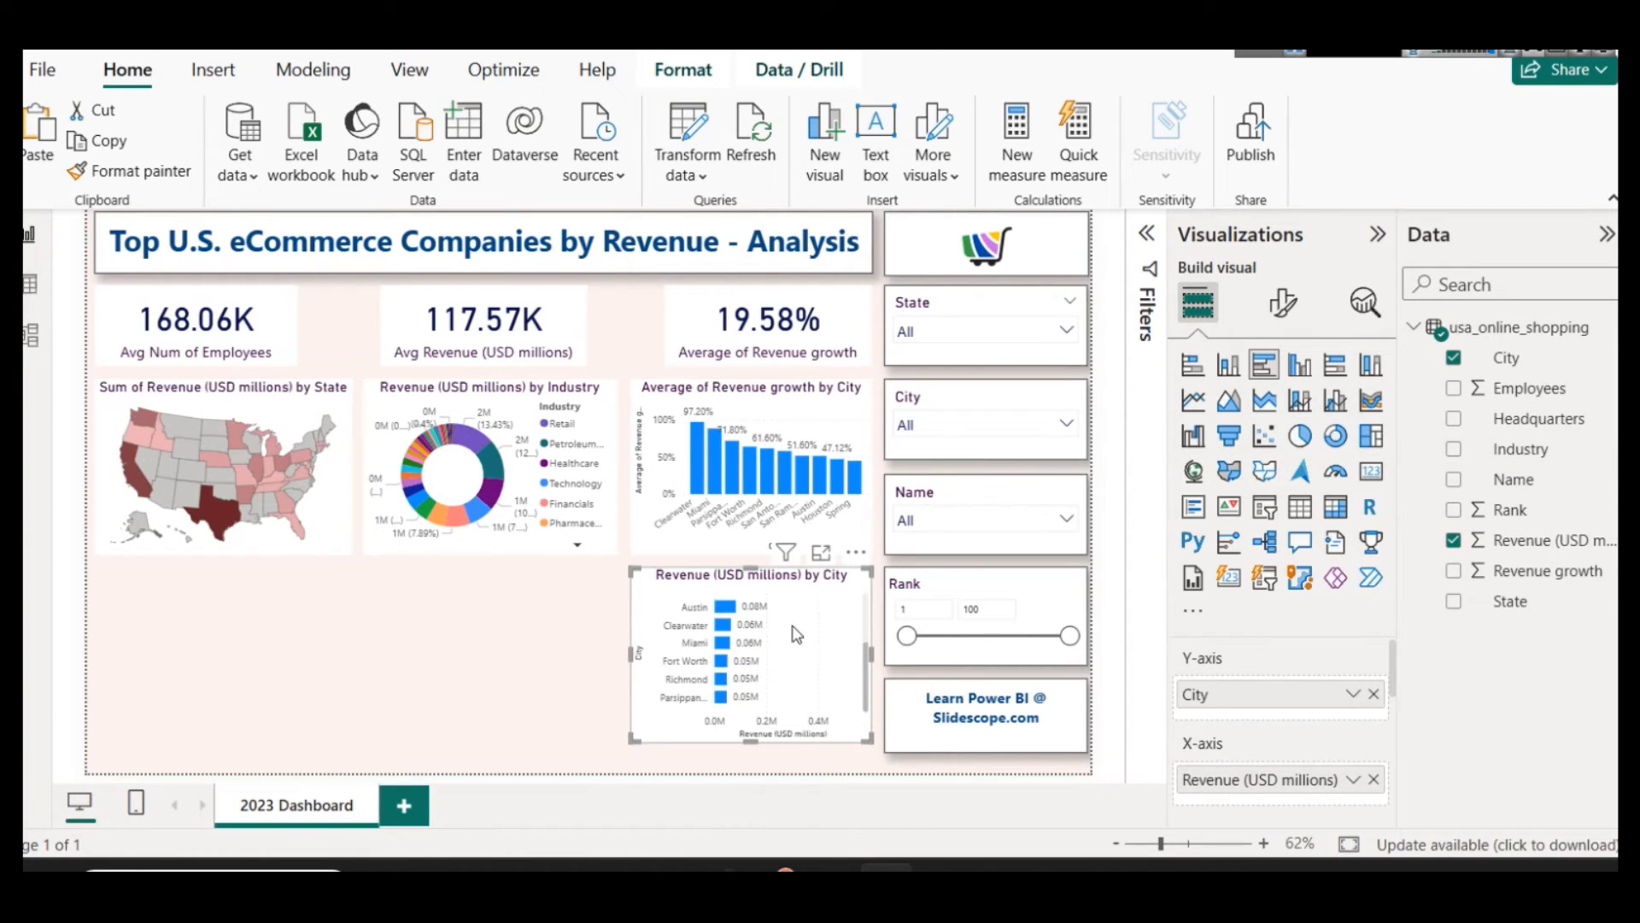
scroll(797, 634, "up", 2)
left_click(1146, 233)
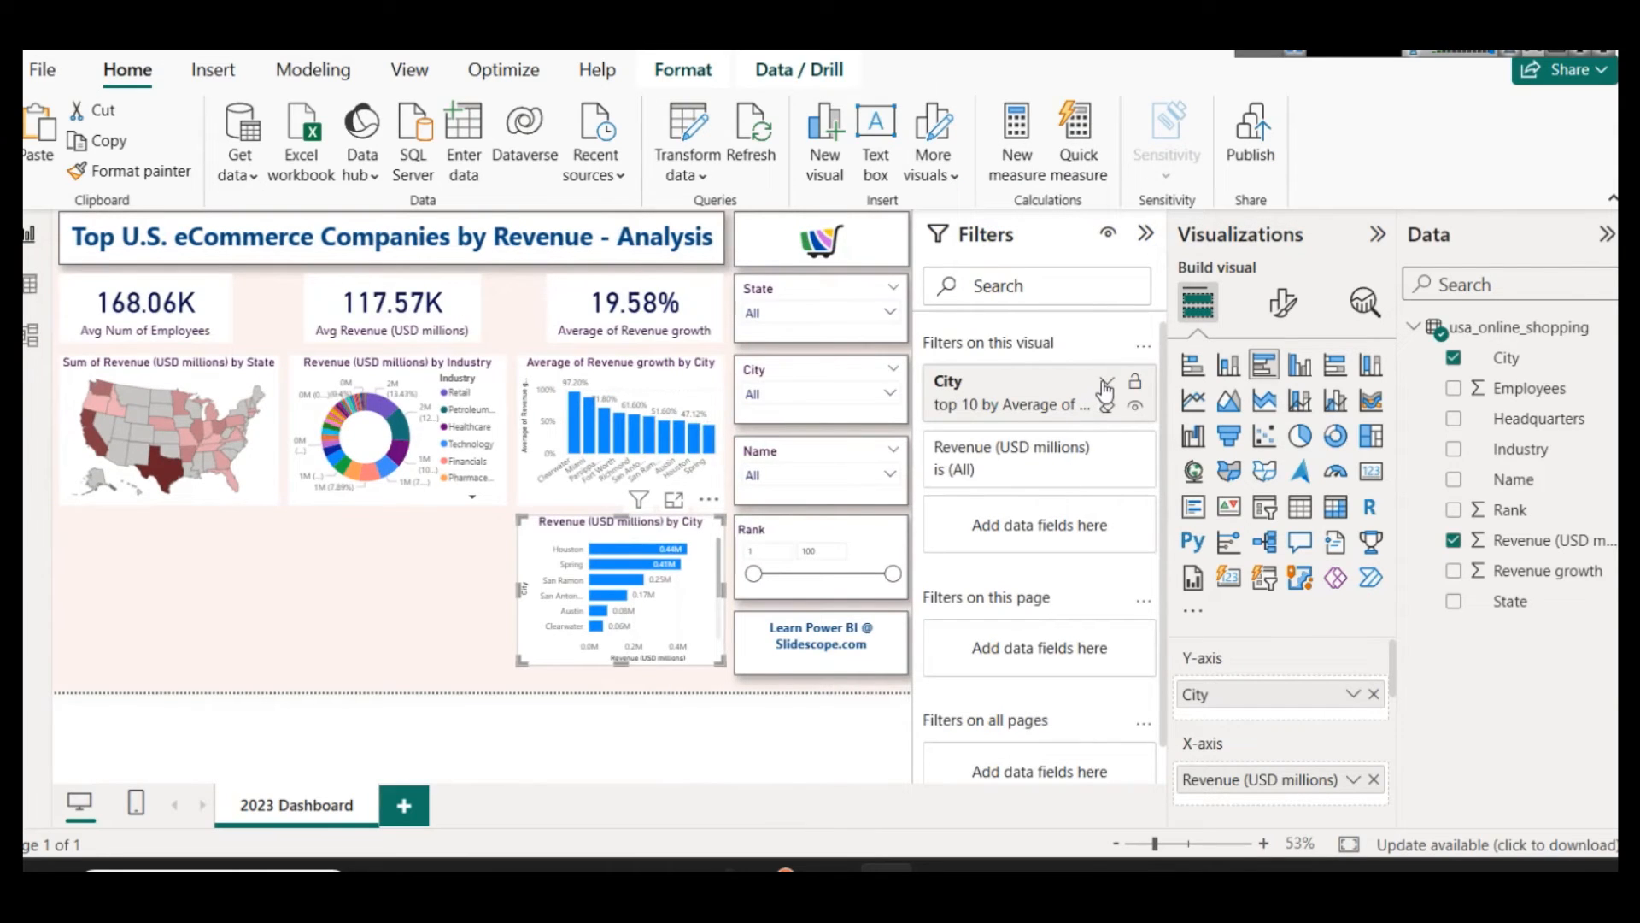
left_click(1106, 386)
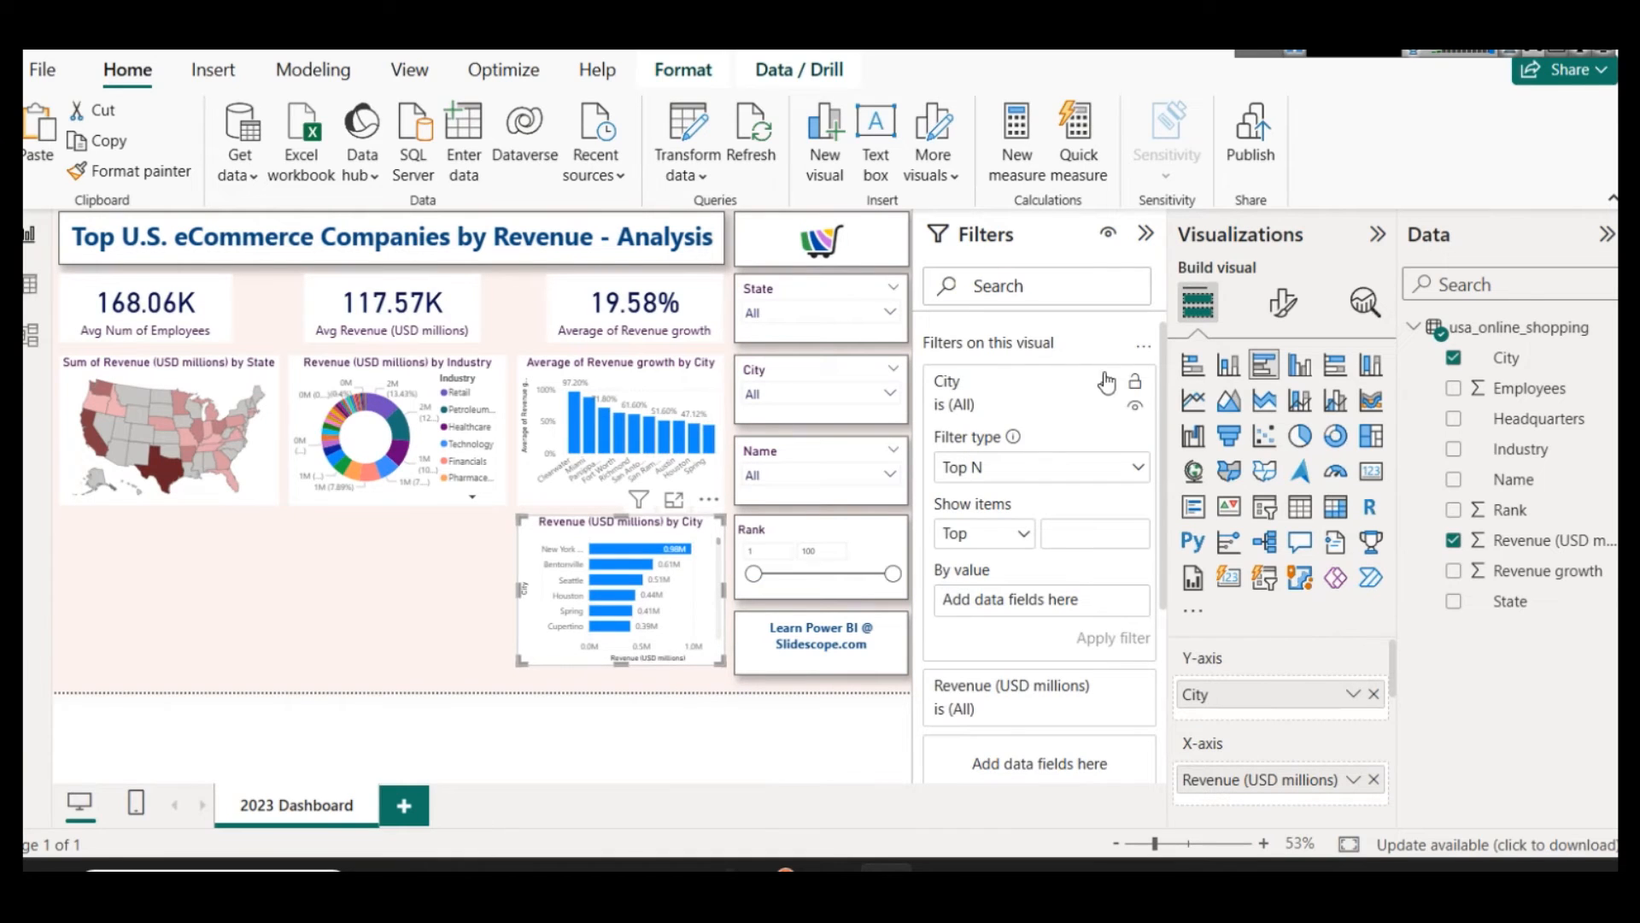
left_click(1109, 385)
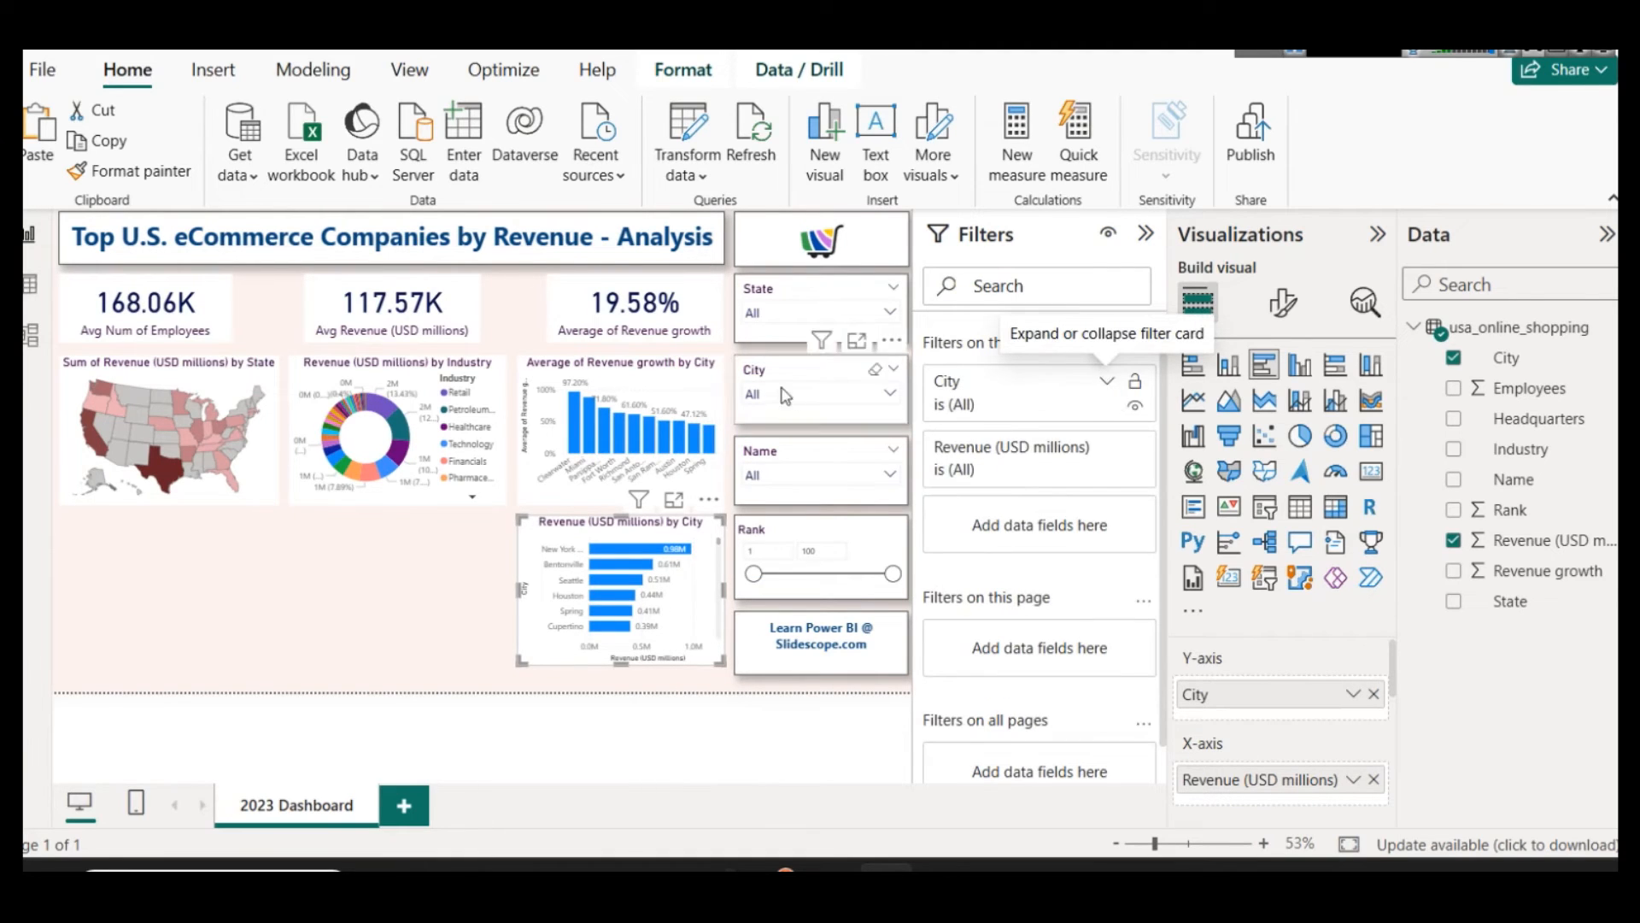
Step: Change the column chart's title to "Top 10 Cities by Avg Revenue Growth"
left_click(705, 389)
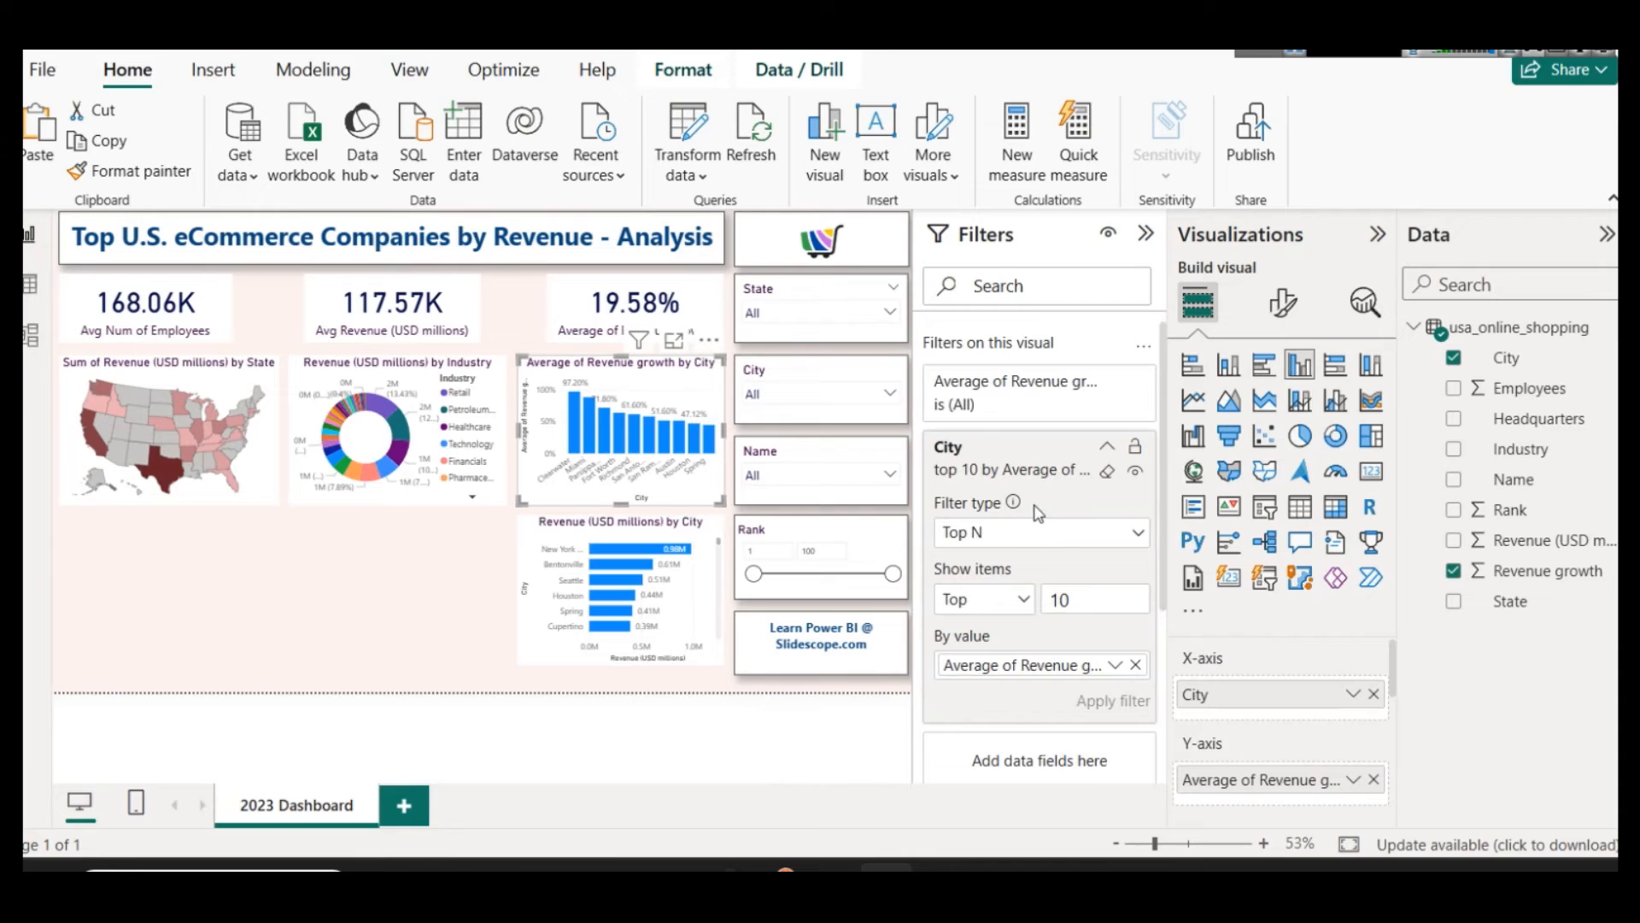
left_click(1145, 234)
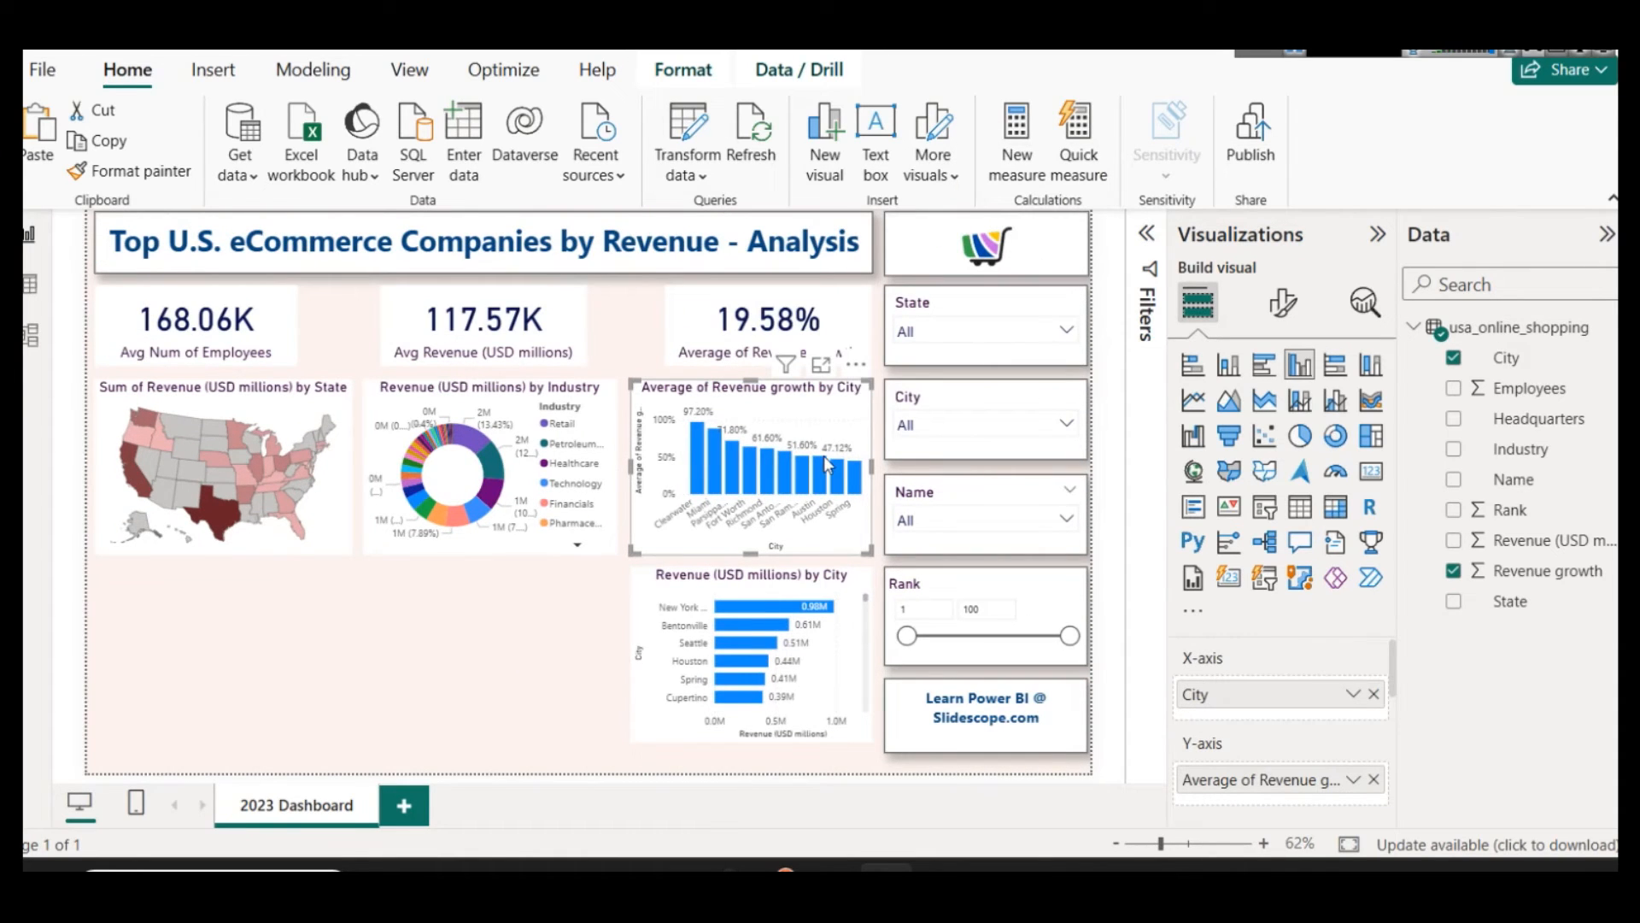
left_click(1282, 302)
left_click(1279, 415)
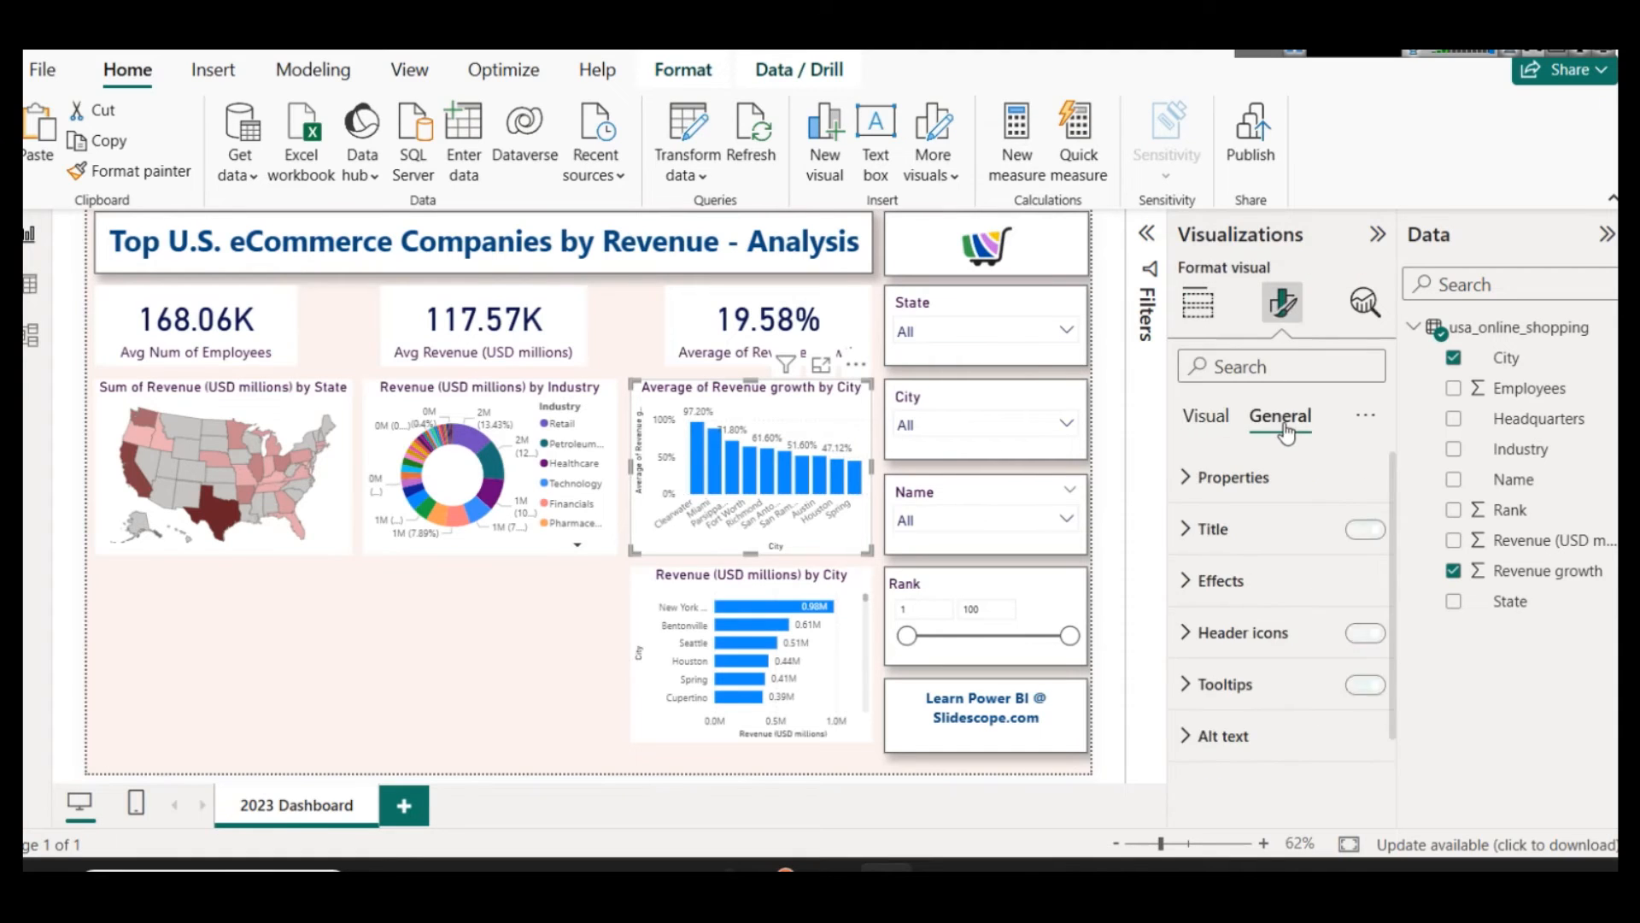
left_click(1273, 545)
left_click(1232, 653)
key("ctrl+a")
type("To")
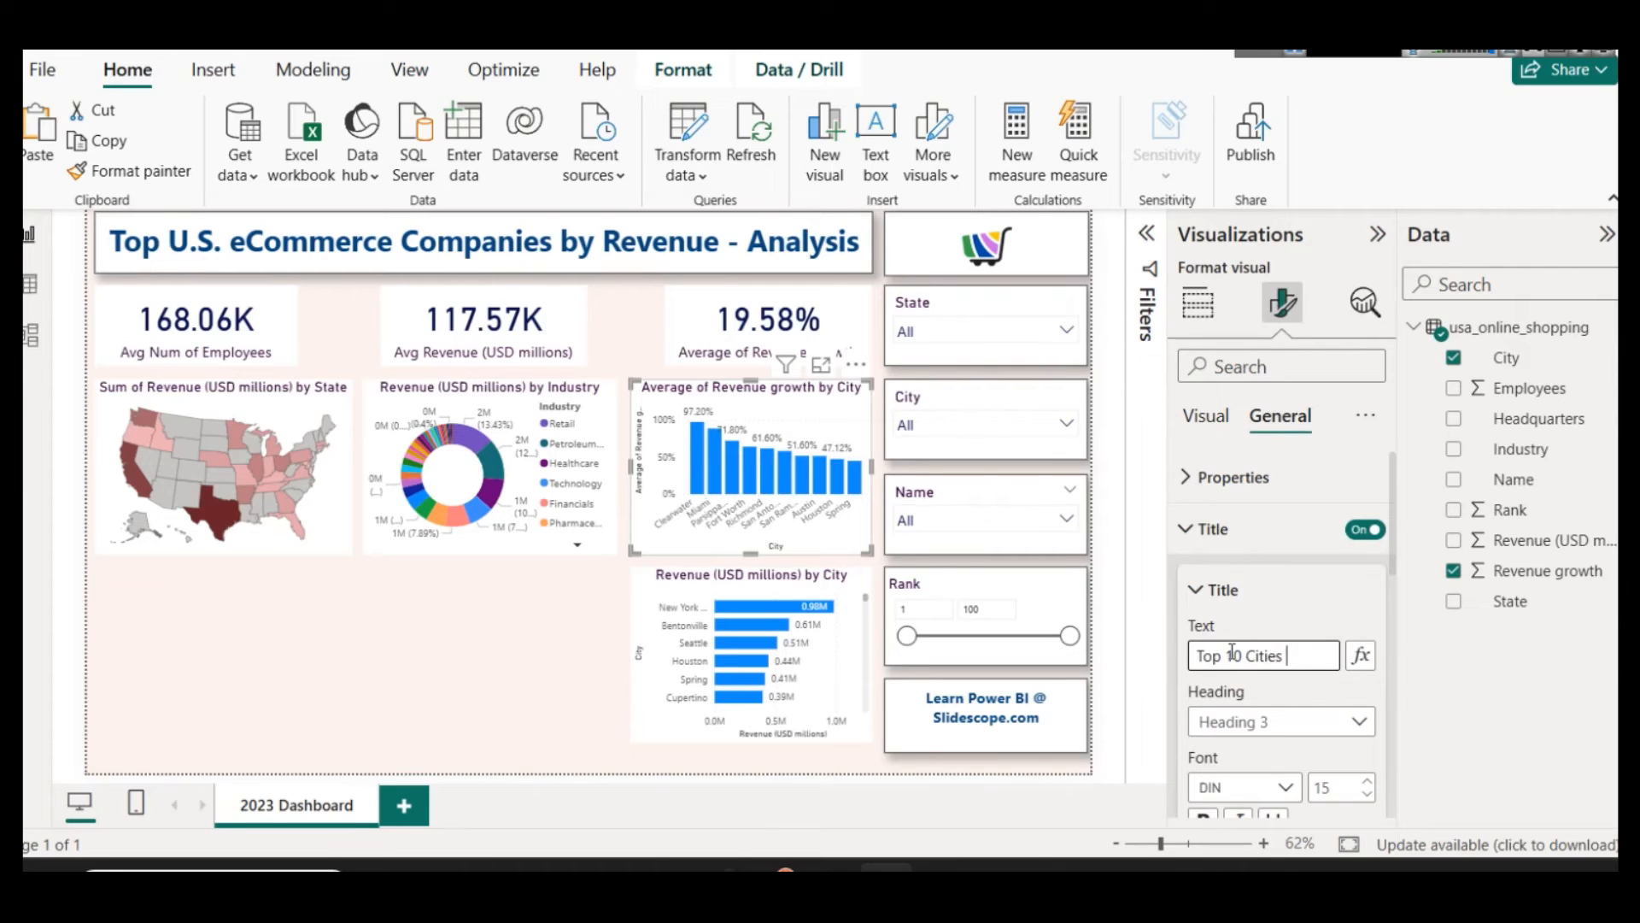
type("p 10 Cities by Avg Re")
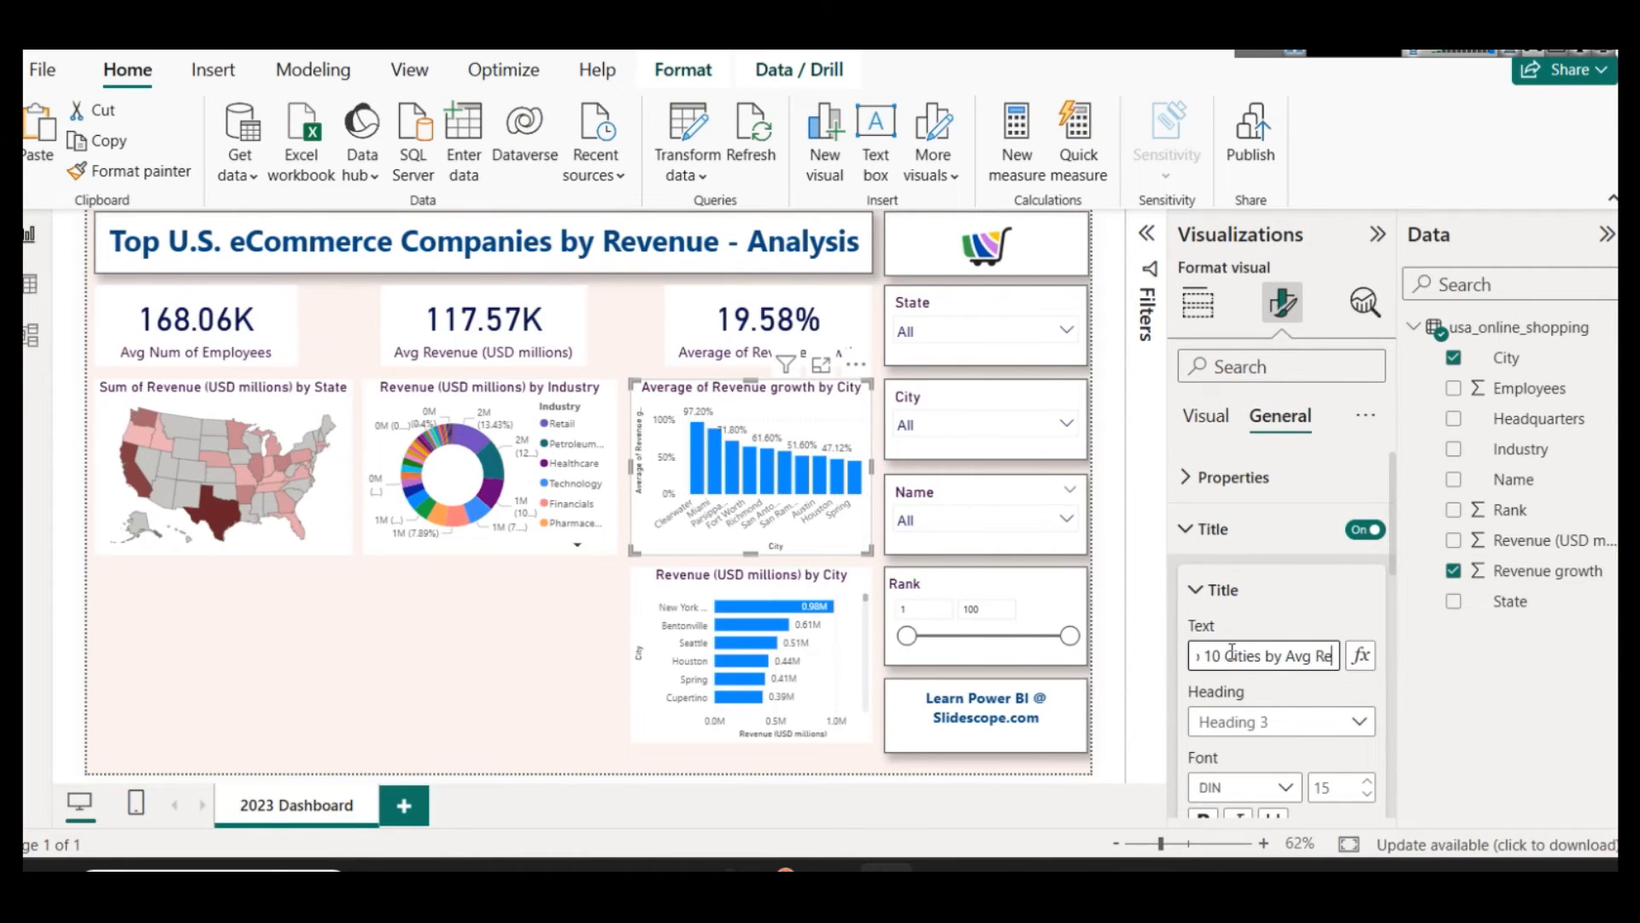
type("venue Growth")
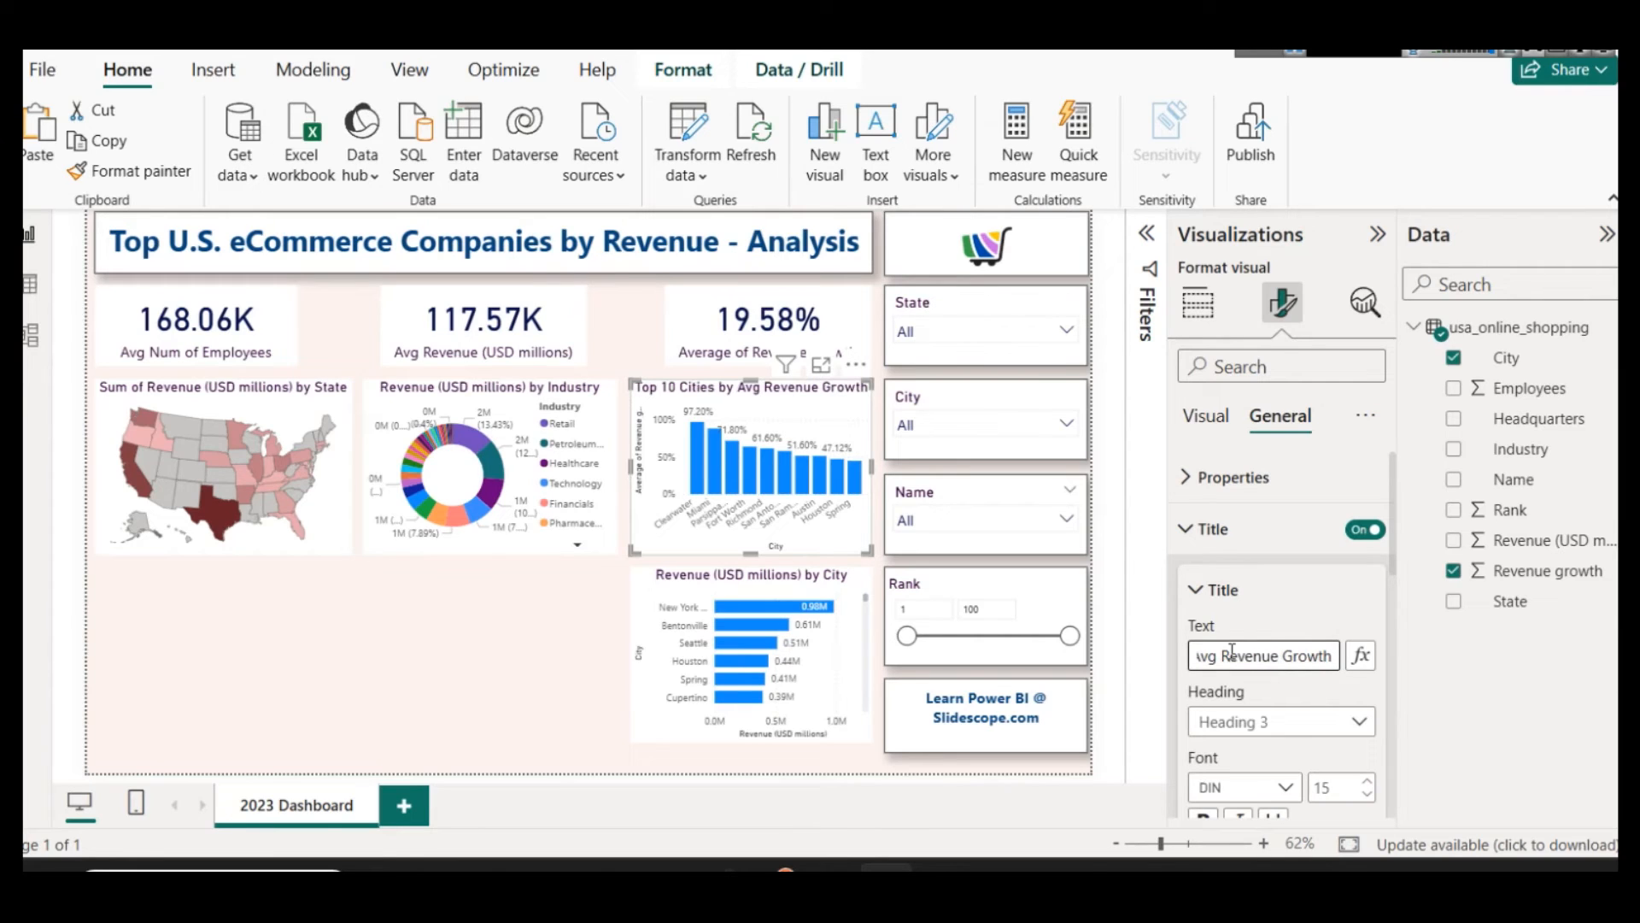
left_click(754, 591)
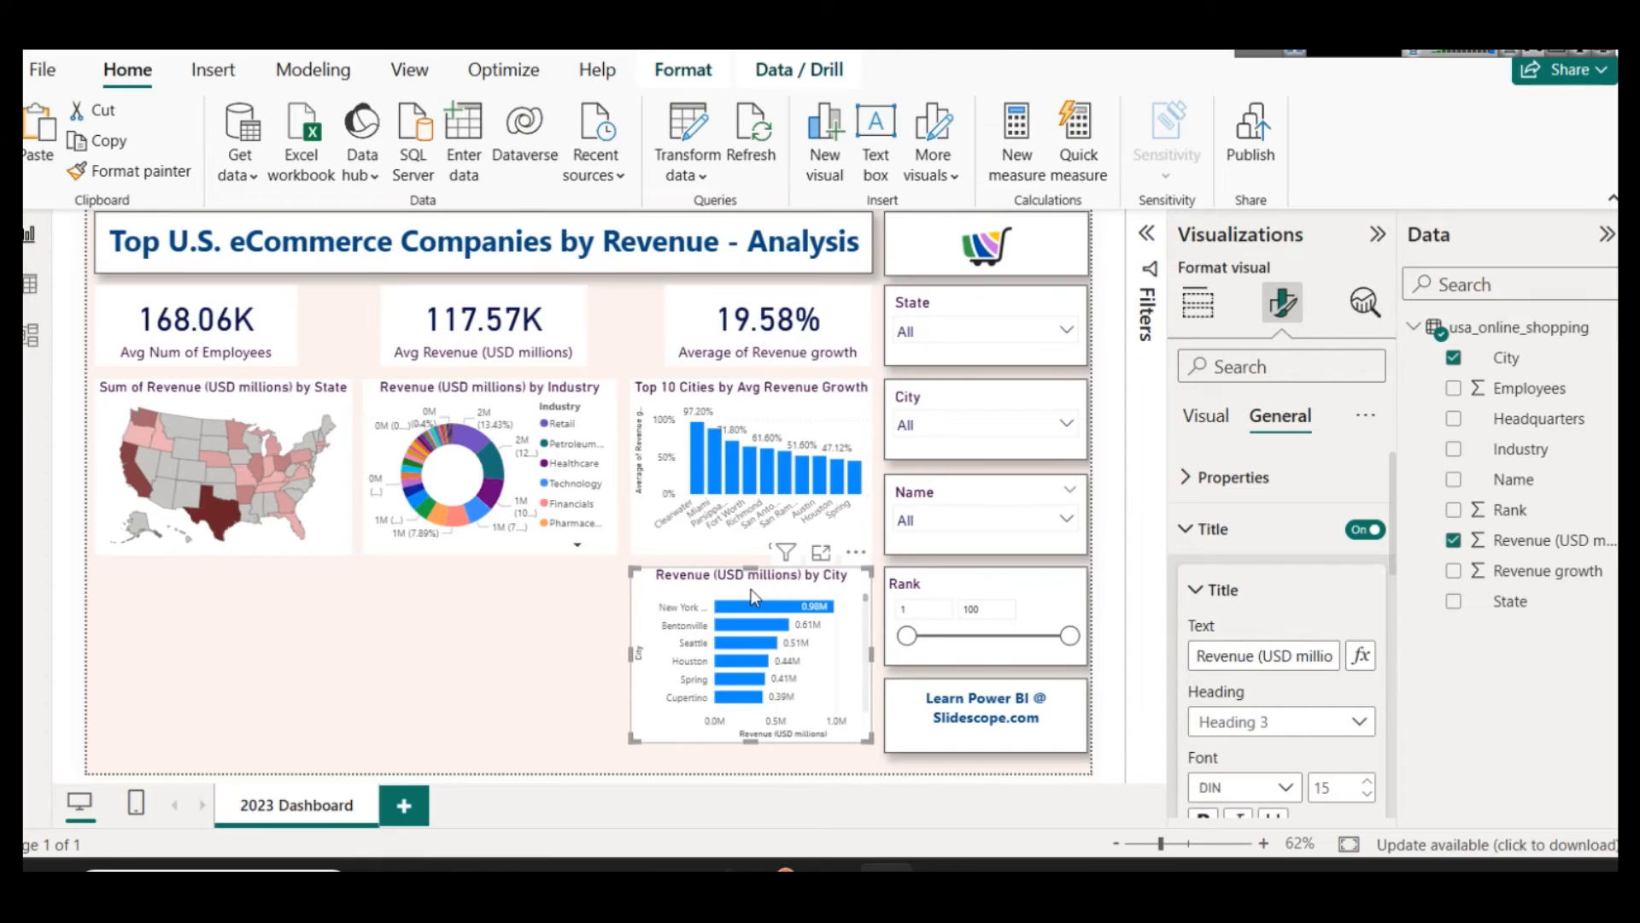
Step: Add a clustered column chart in the empty area below the state map and widen it to span beneath the donut chart
scroll(812, 643, "down", 10)
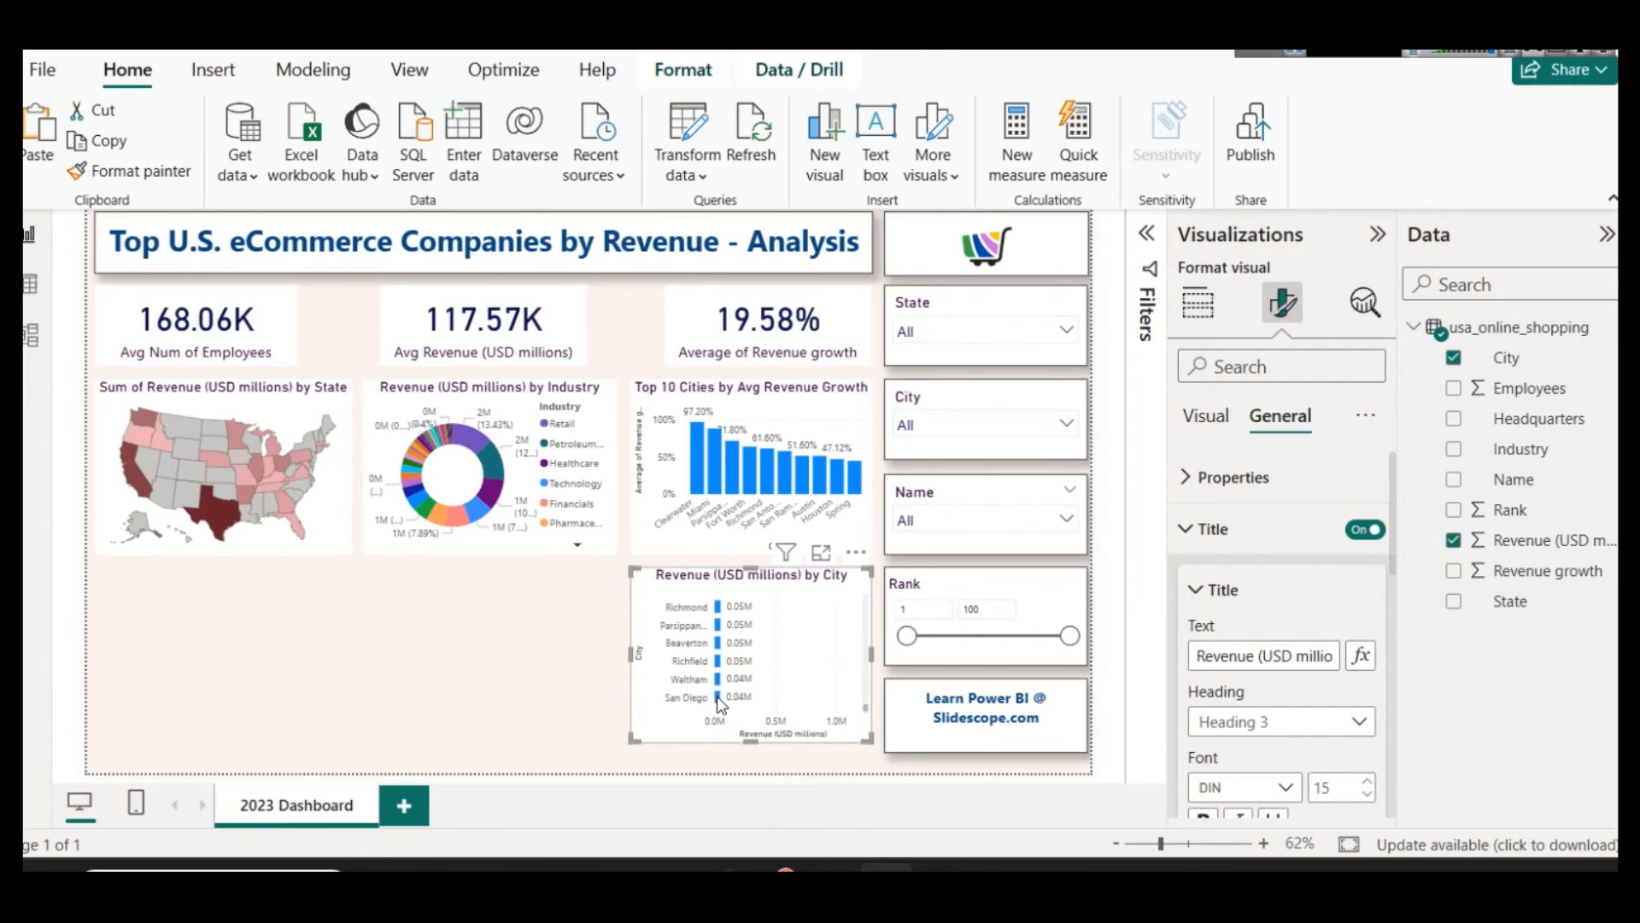
mouse_move(719, 701)
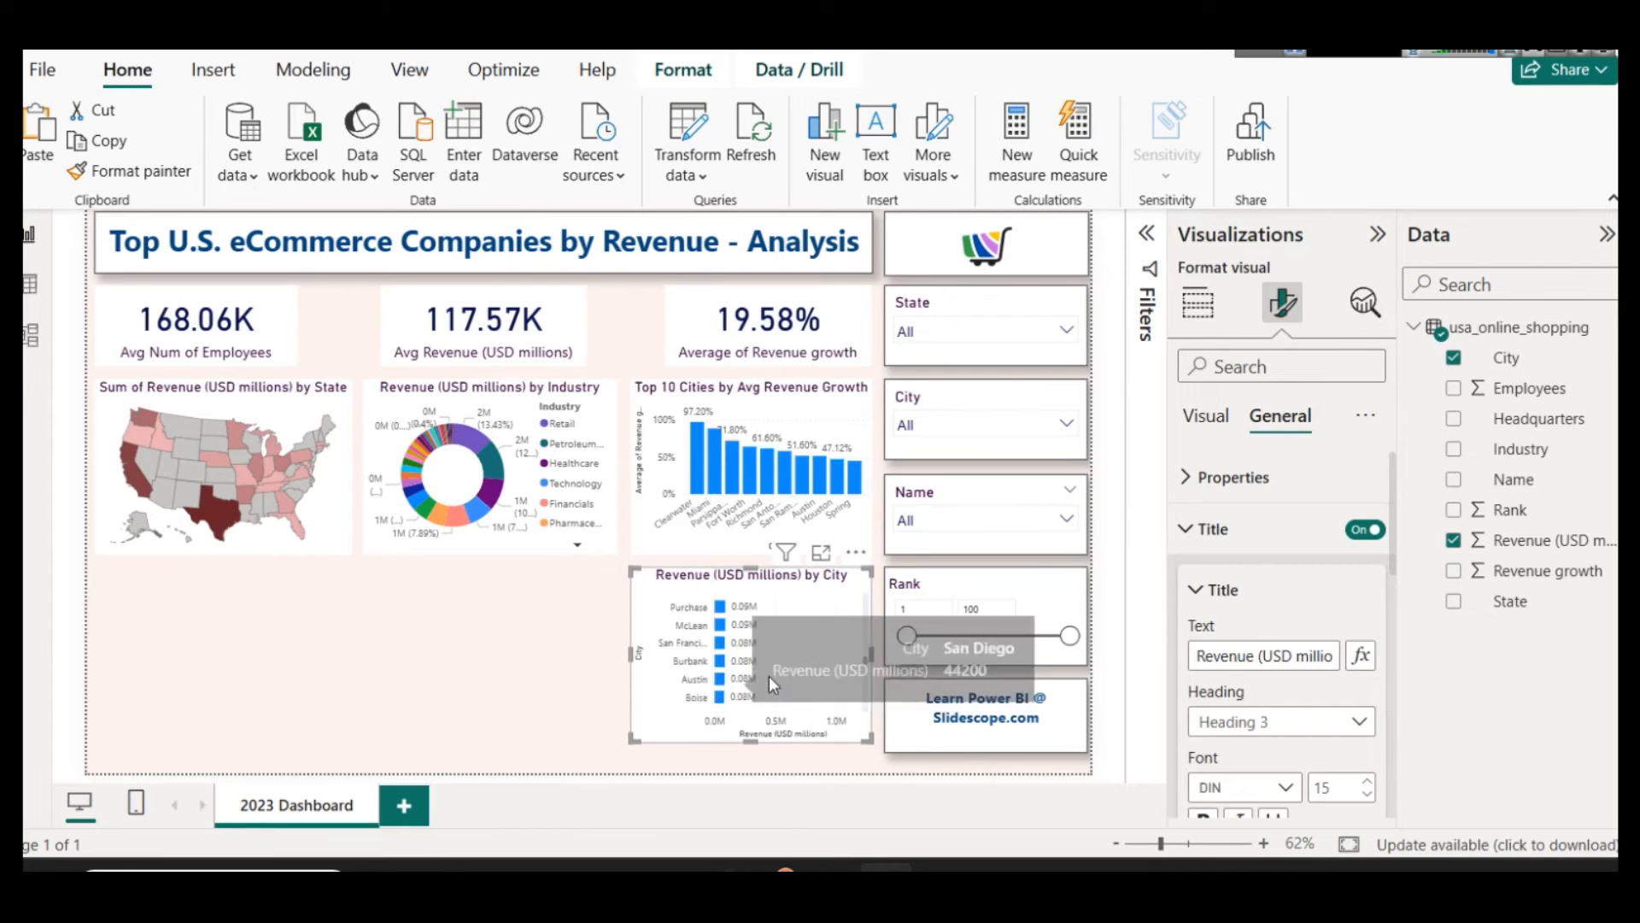
scroll(769, 675, "up", 10)
left_click(567, 630)
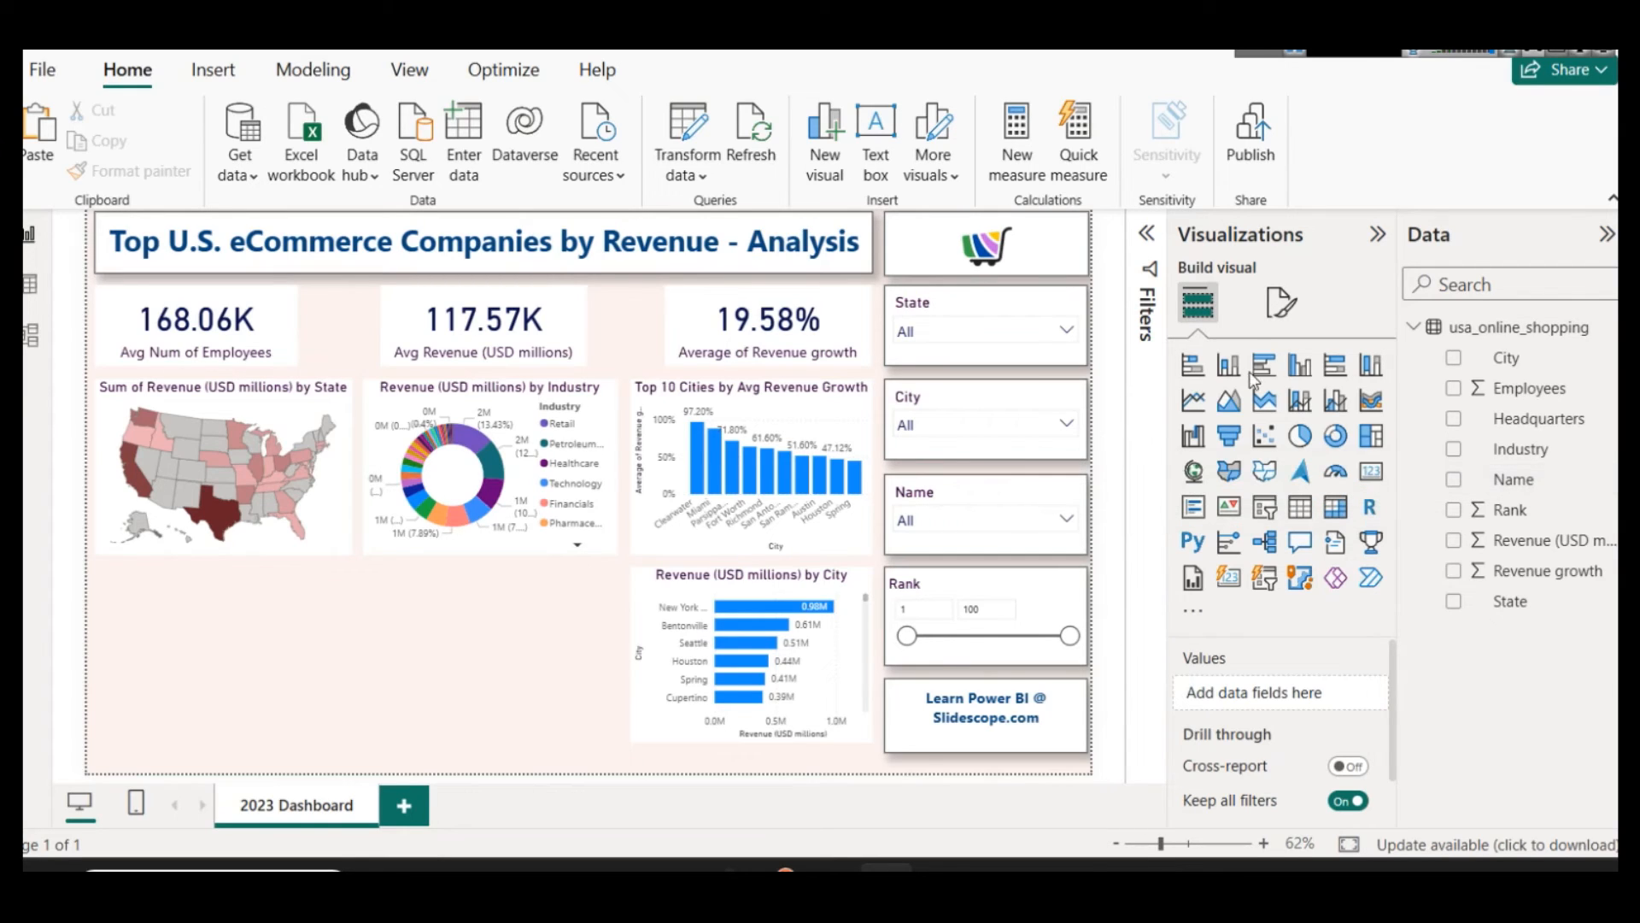
left_click(1300, 367)
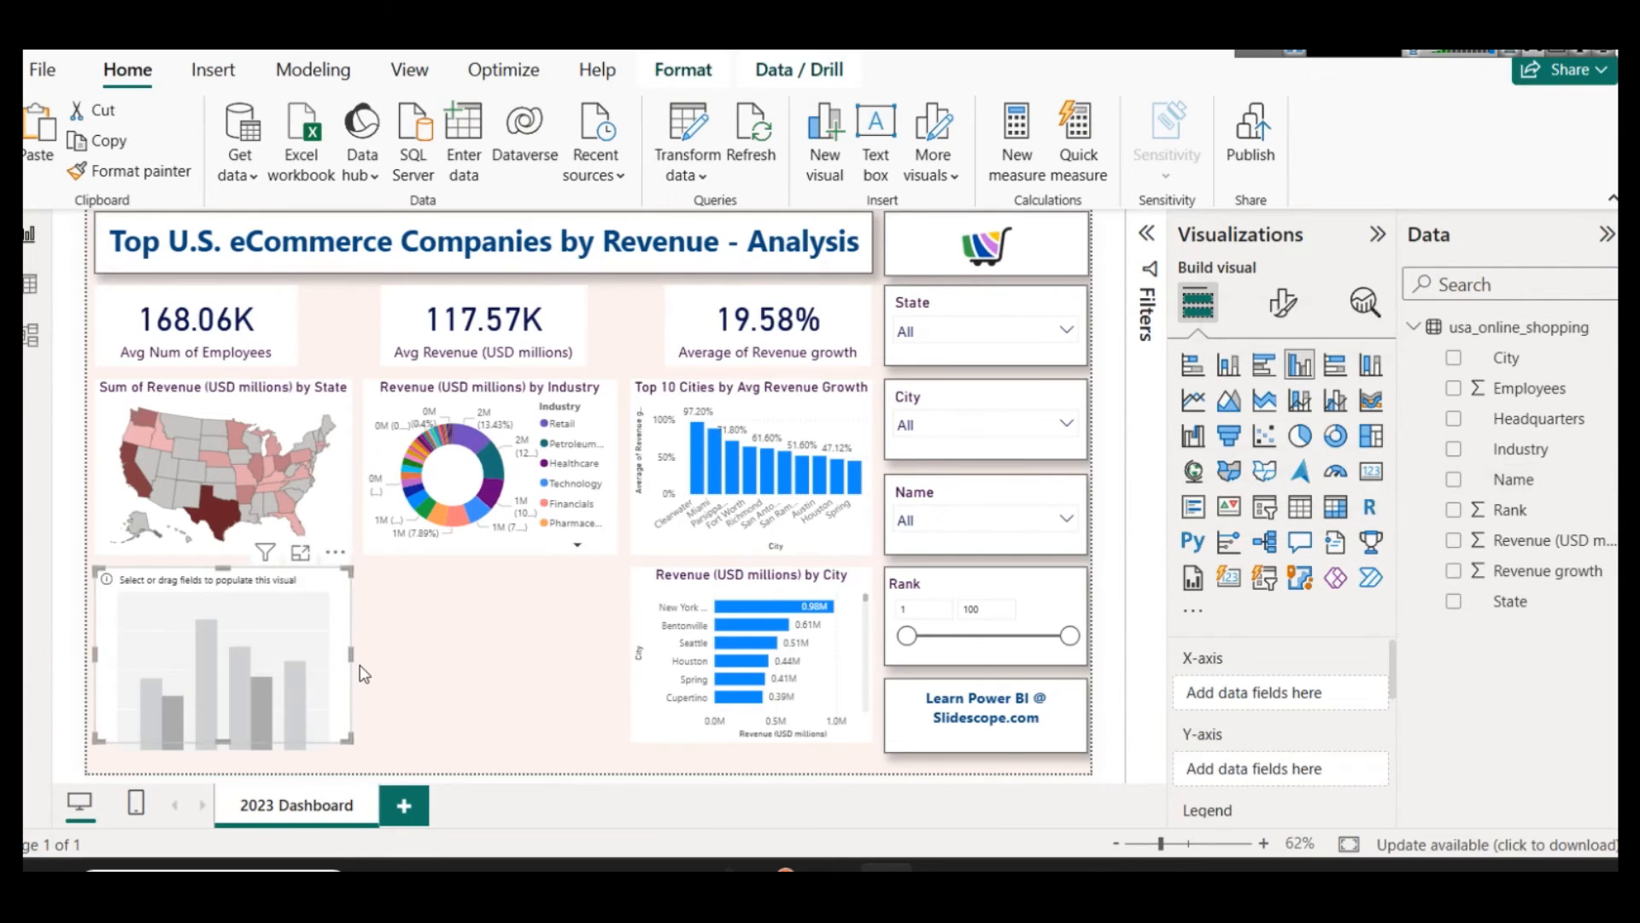
left_click_drag(352, 655, 617, 655)
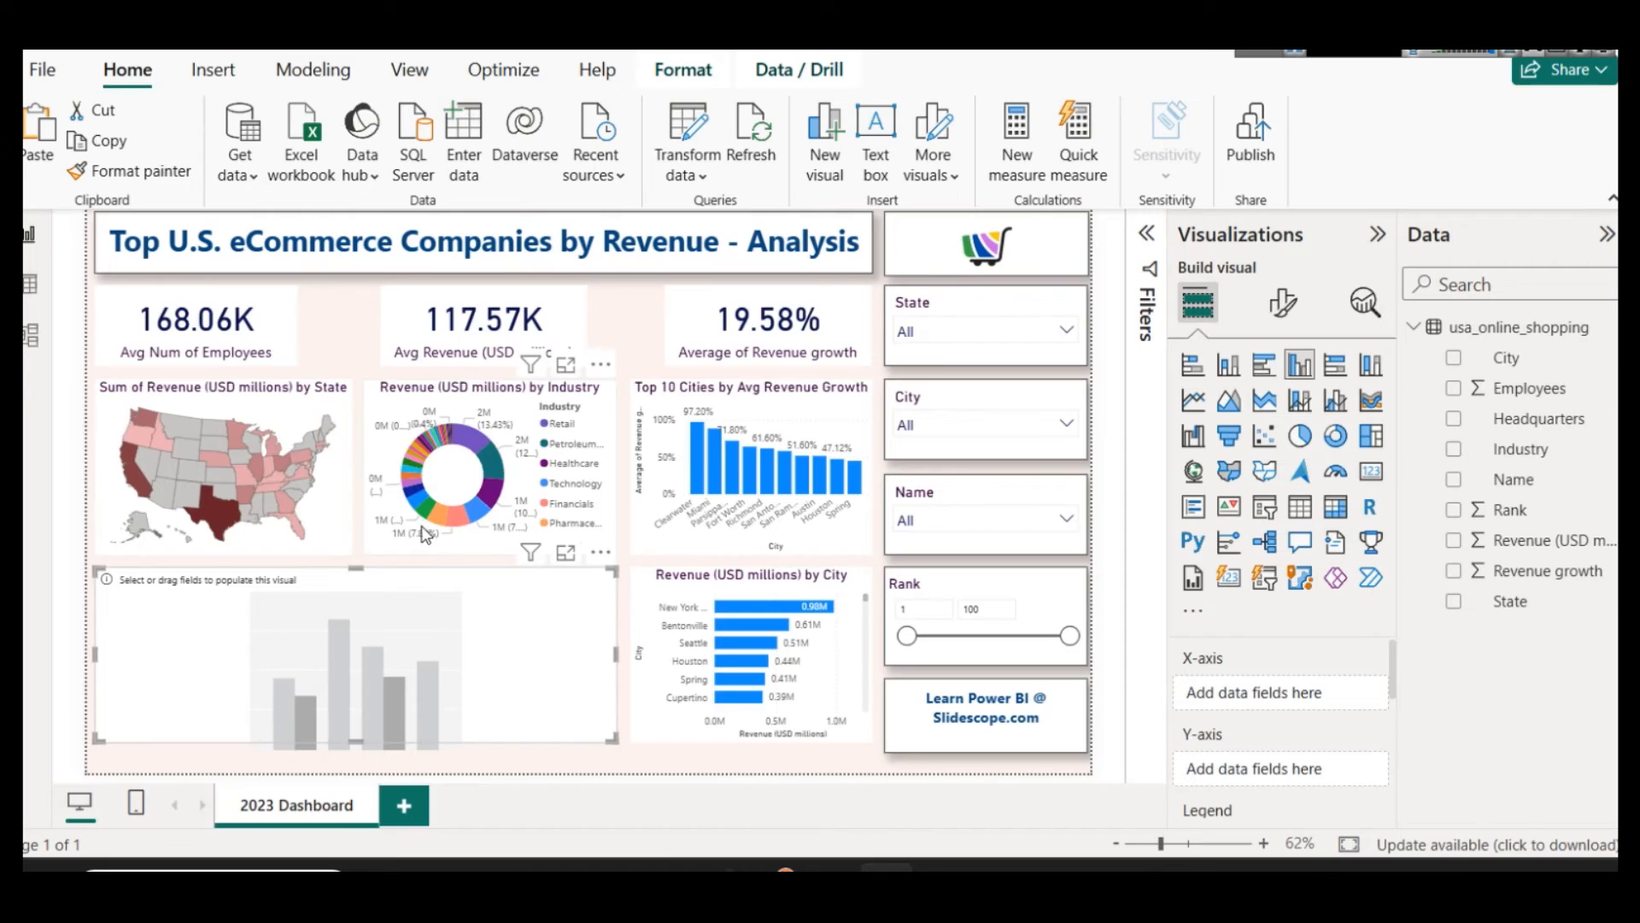
Step: Try to copy the state map's formatting onto the Top 10 Cities column chart with the Format painter
left_click(813, 418)
scroll(1290, 709, "down", 3)
left_click(1283, 301)
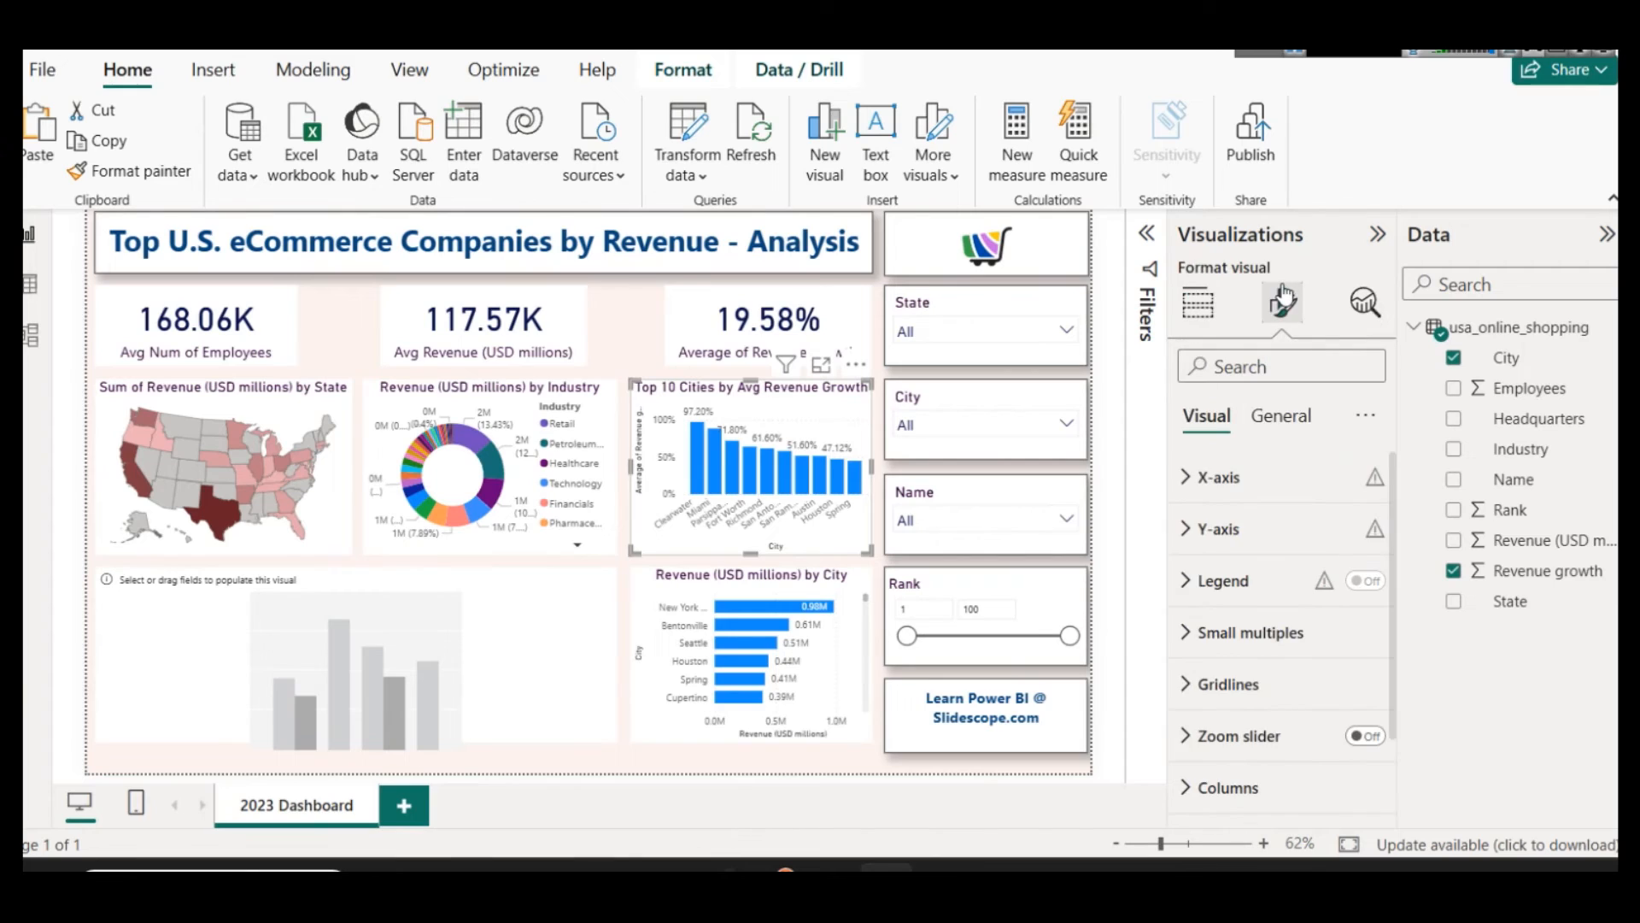
scroll(1230, 681, "down", 2)
left_click(299, 401)
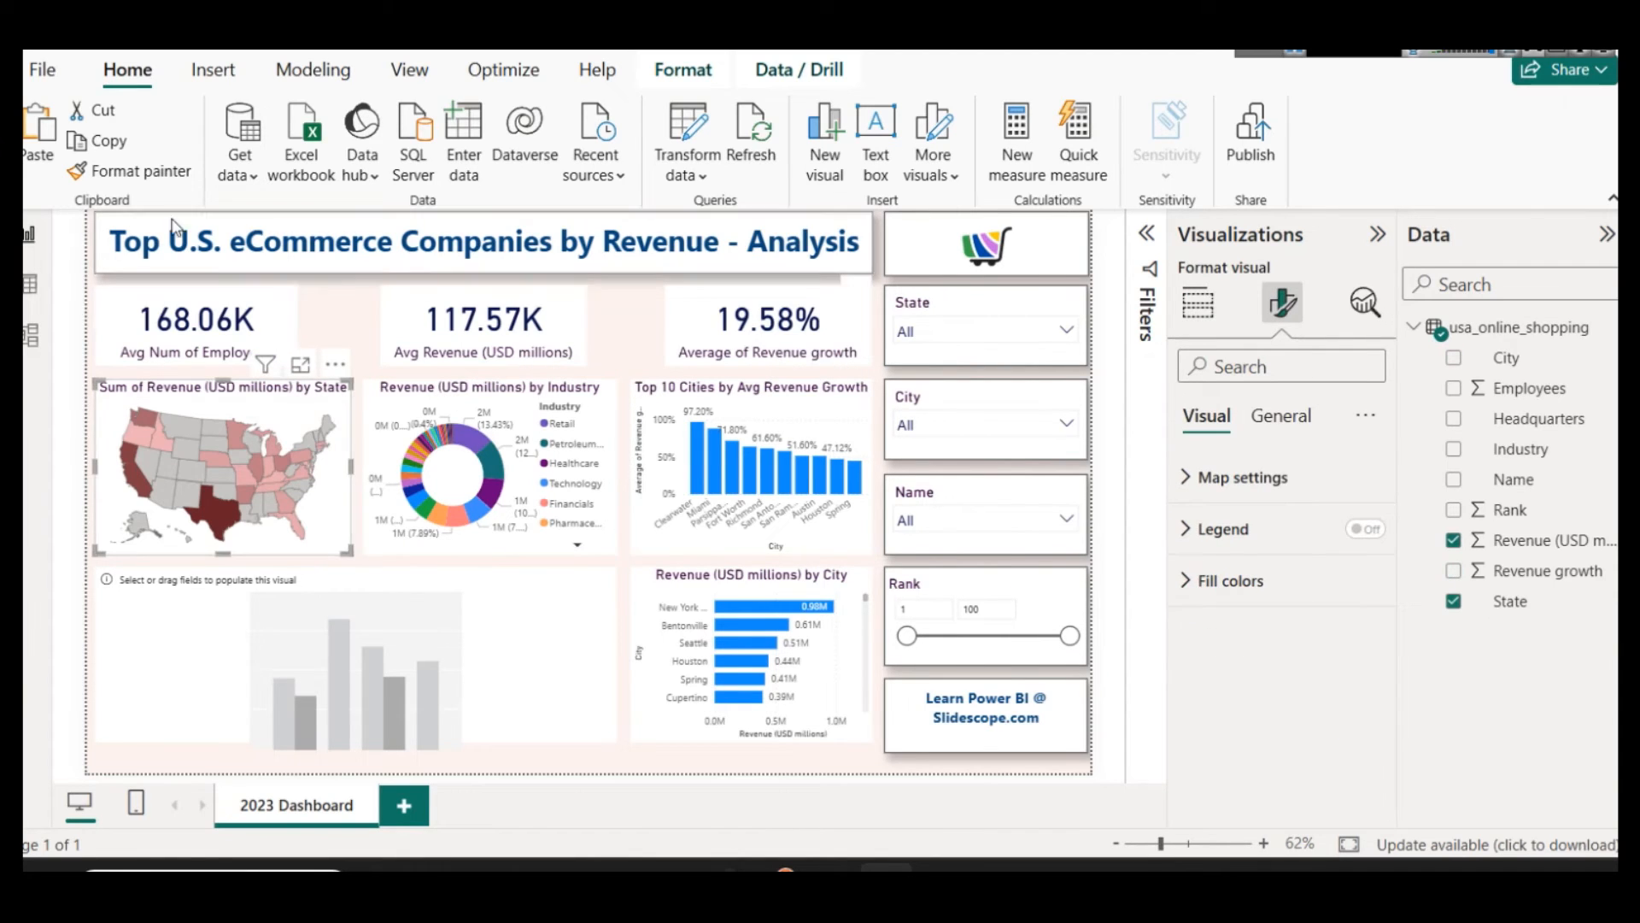
left_click(128, 171)
left_click(842, 395)
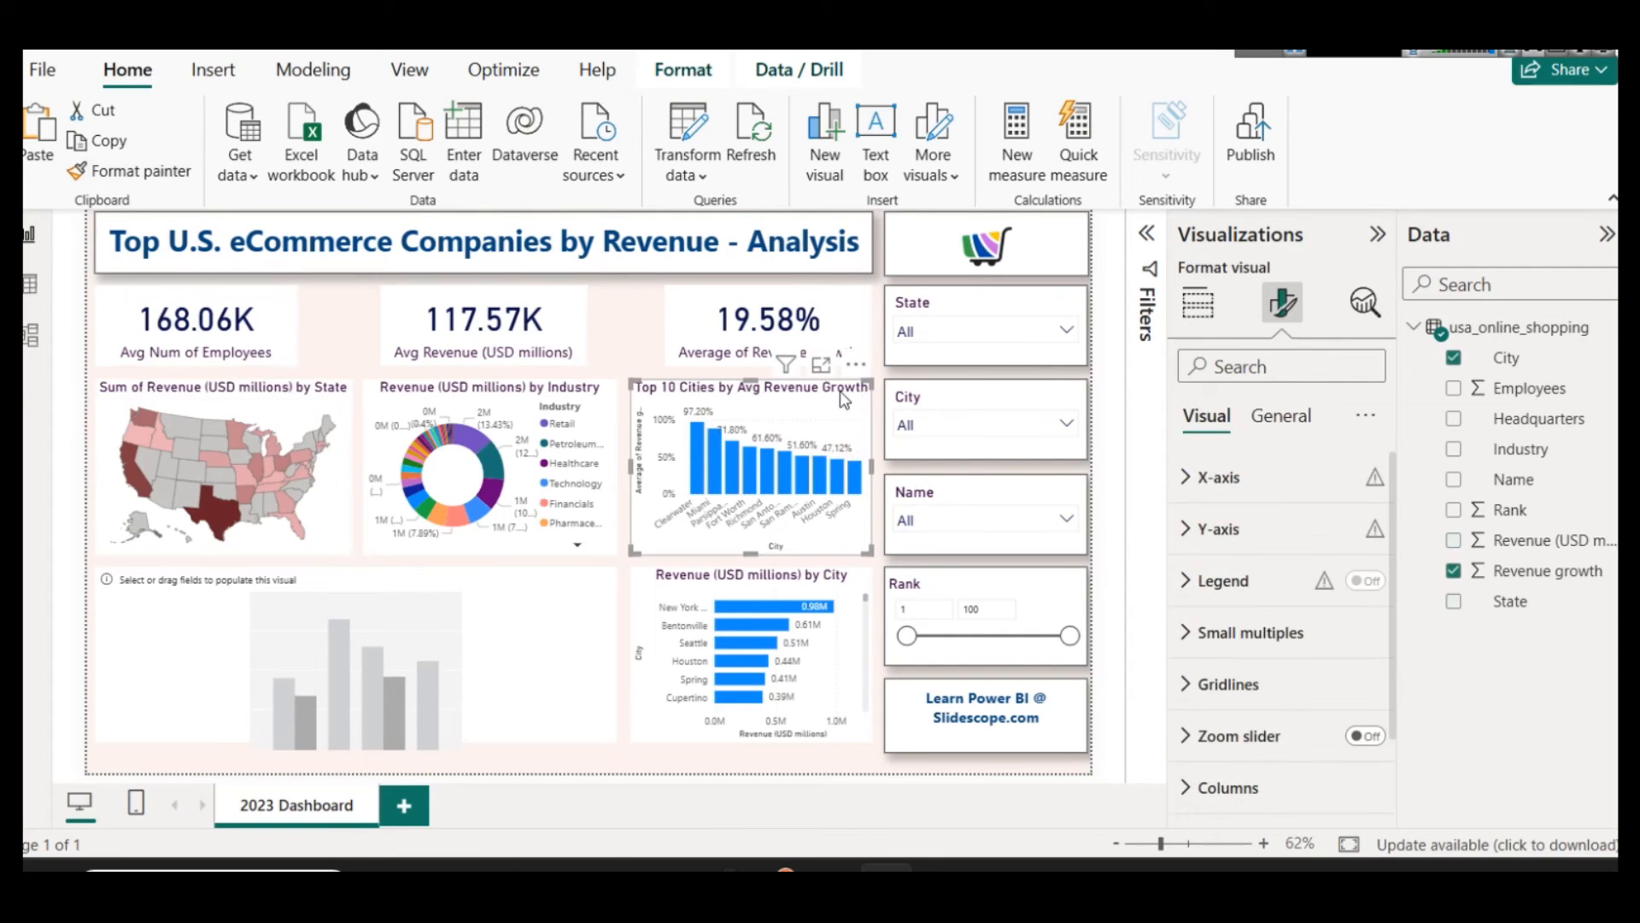
Step: Switch the Top 10 Cities chart's column color to conditional formatting with the Gradient format style
scroll(1243, 687, "down", 2)
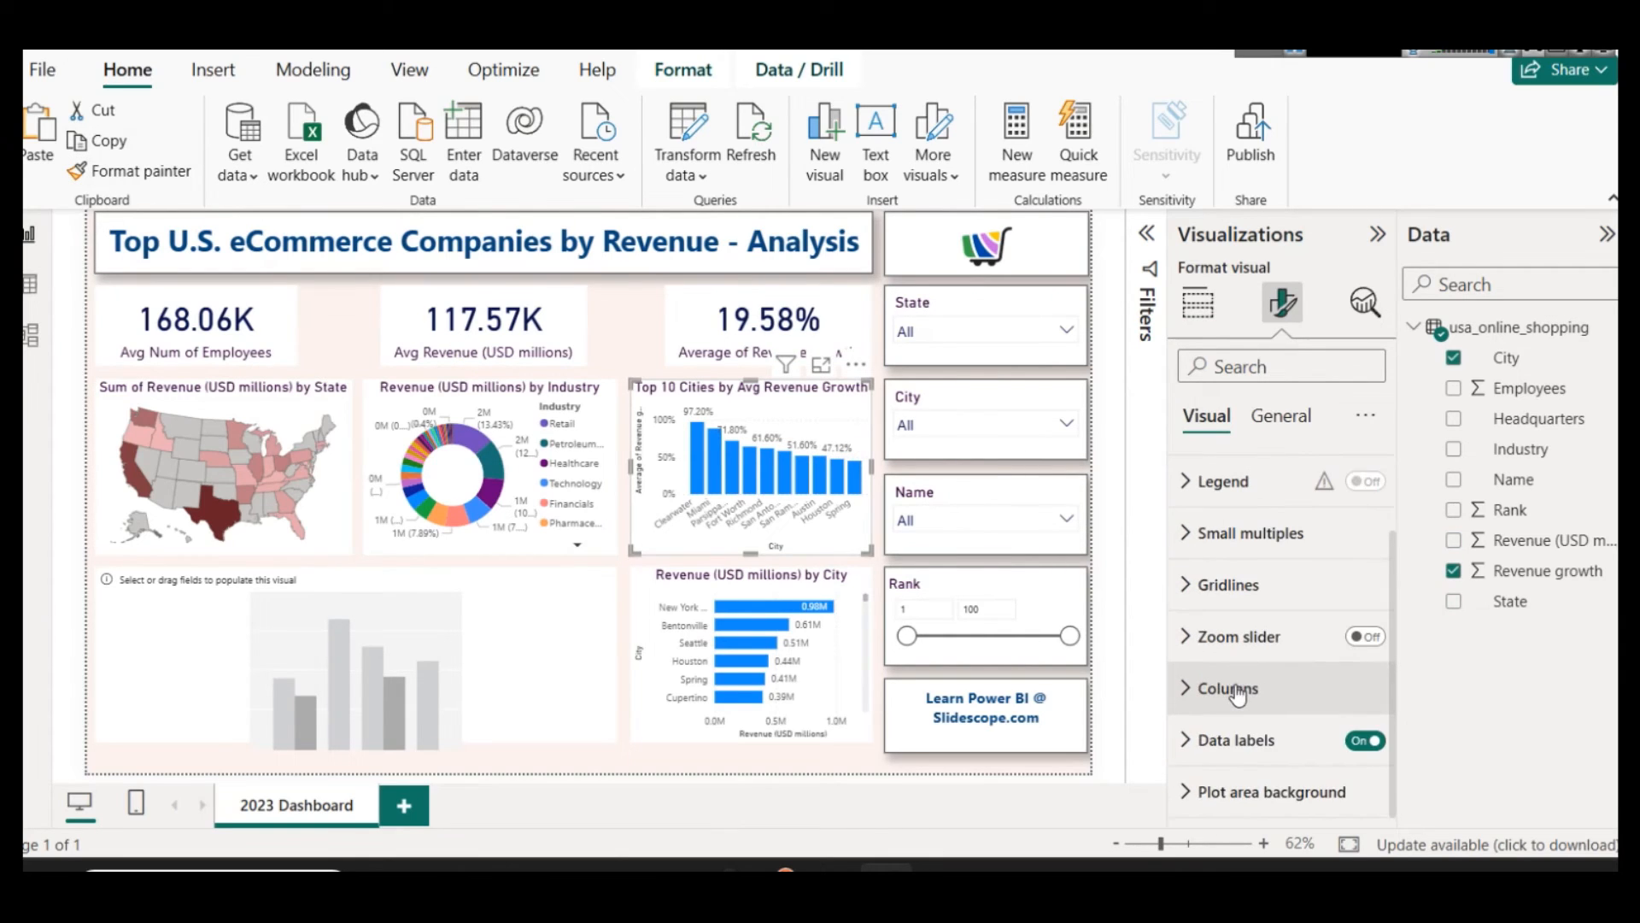
left_click(1243, 692)
scroll(1245, 718, "down", 1)
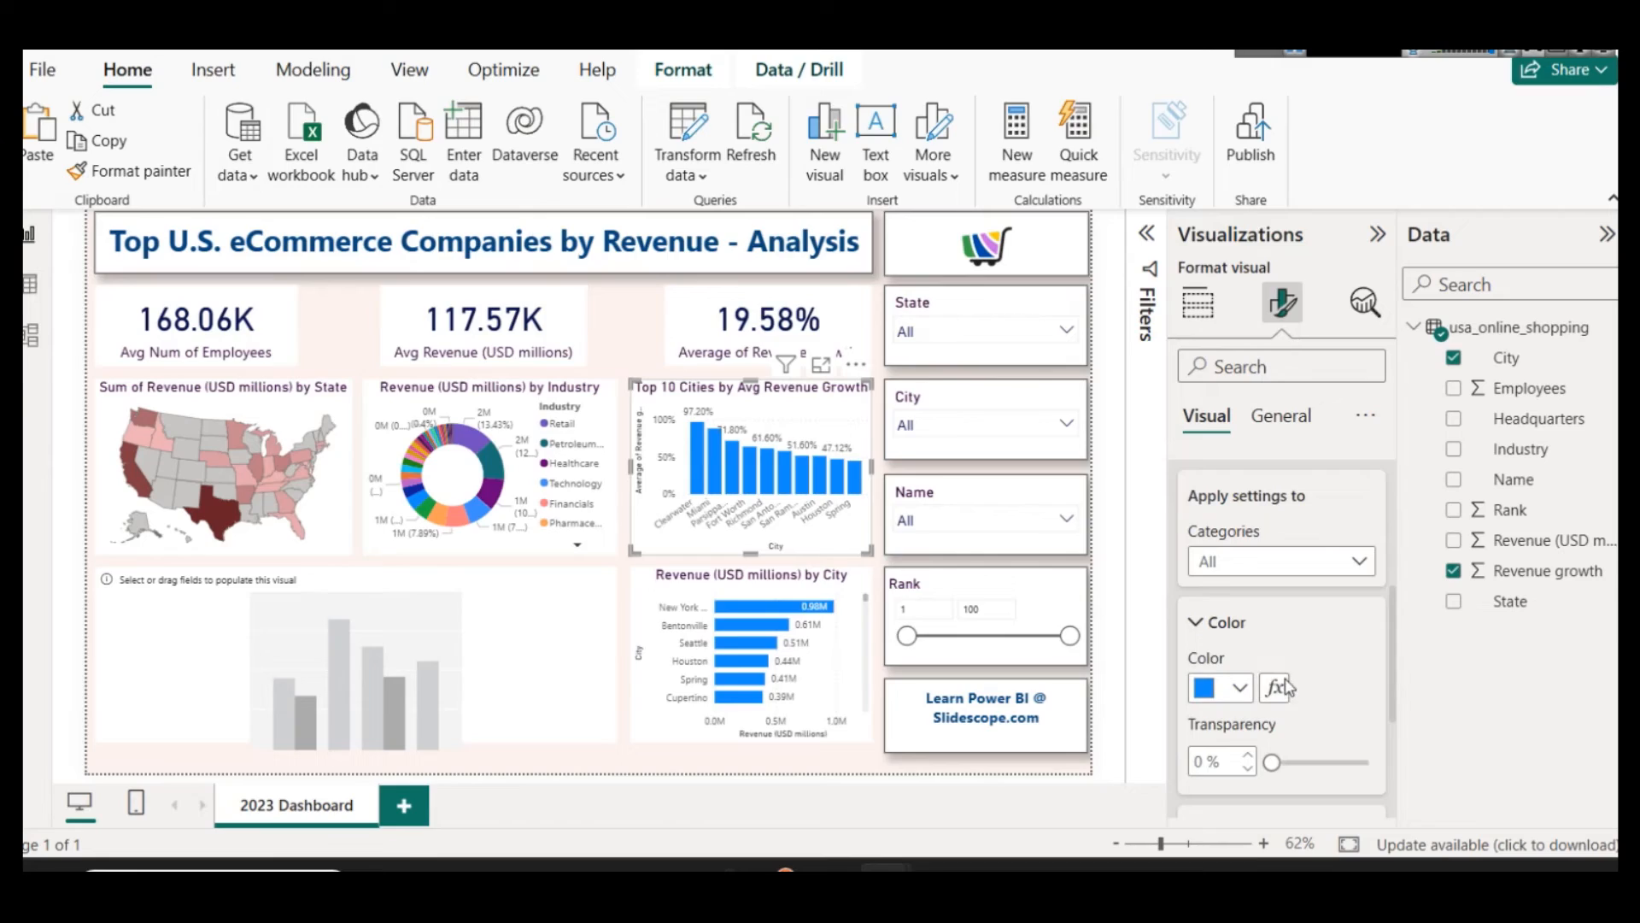
left_click(1281, 688)
left_click(482, 147)
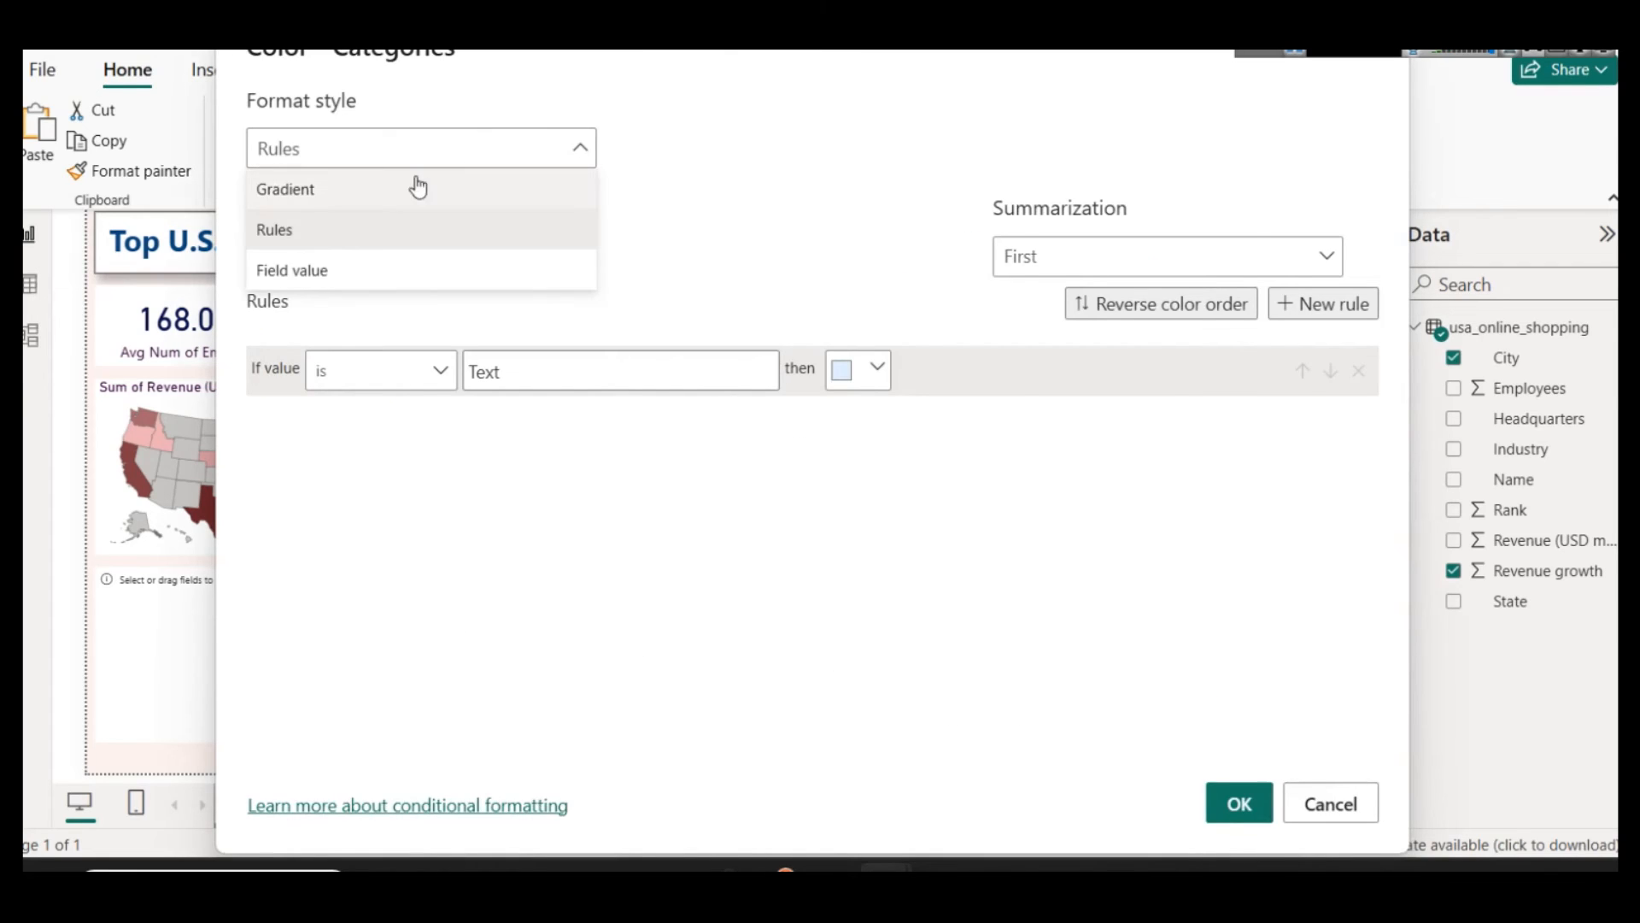
left_click(376, 189)
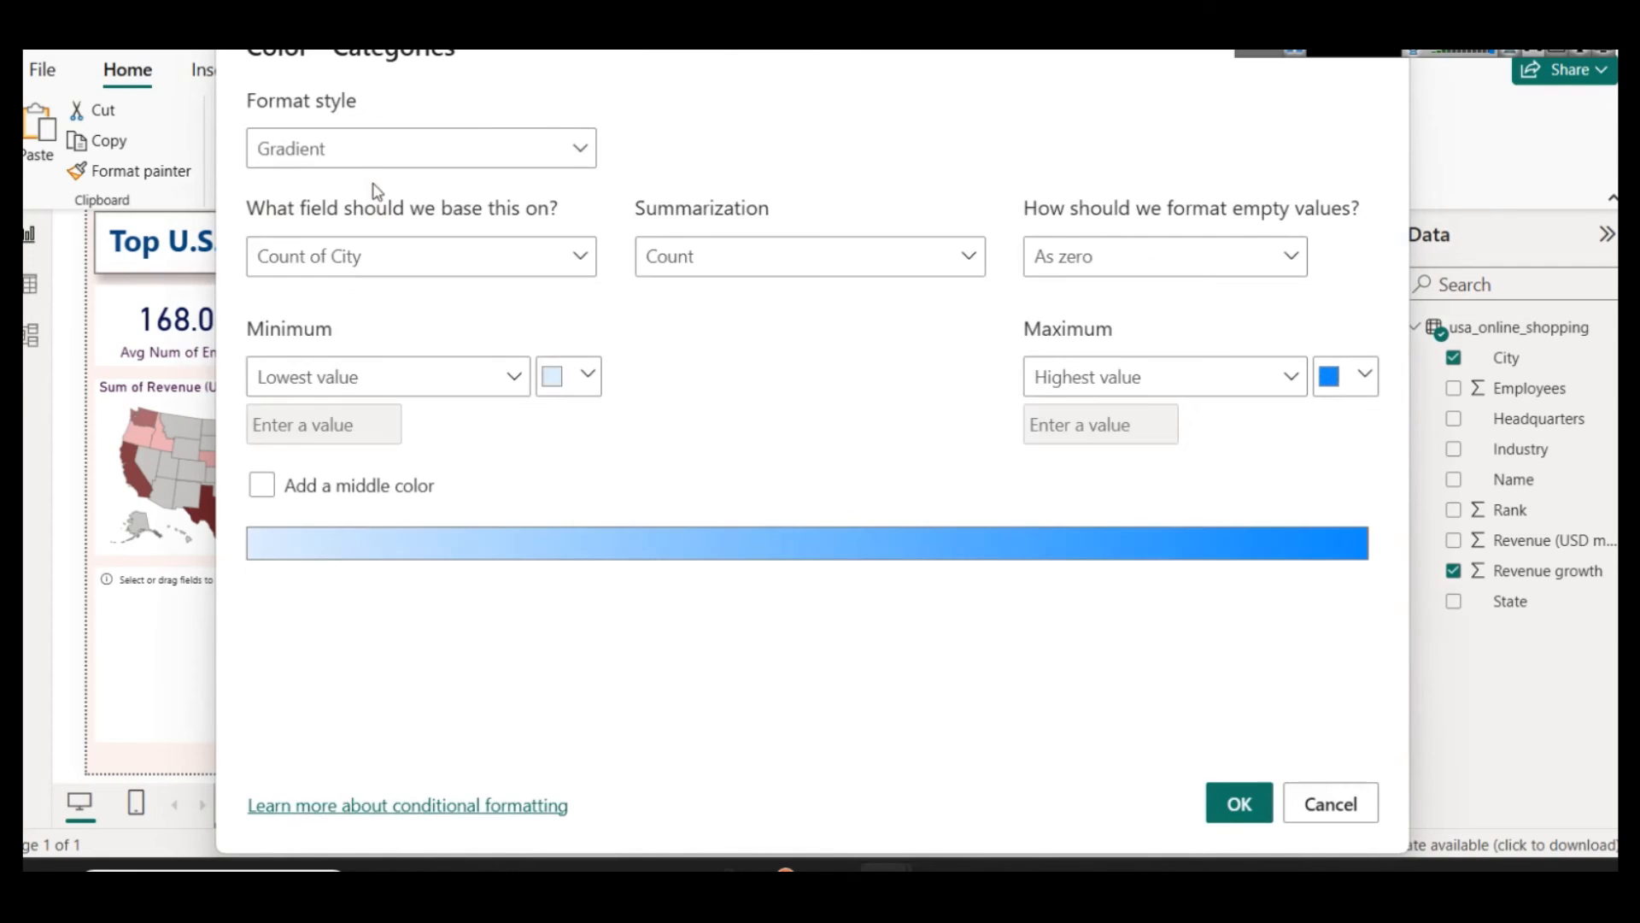
Step: Base the column color gradient on Revenue growth, summarized as Average
left_click(479, 268)
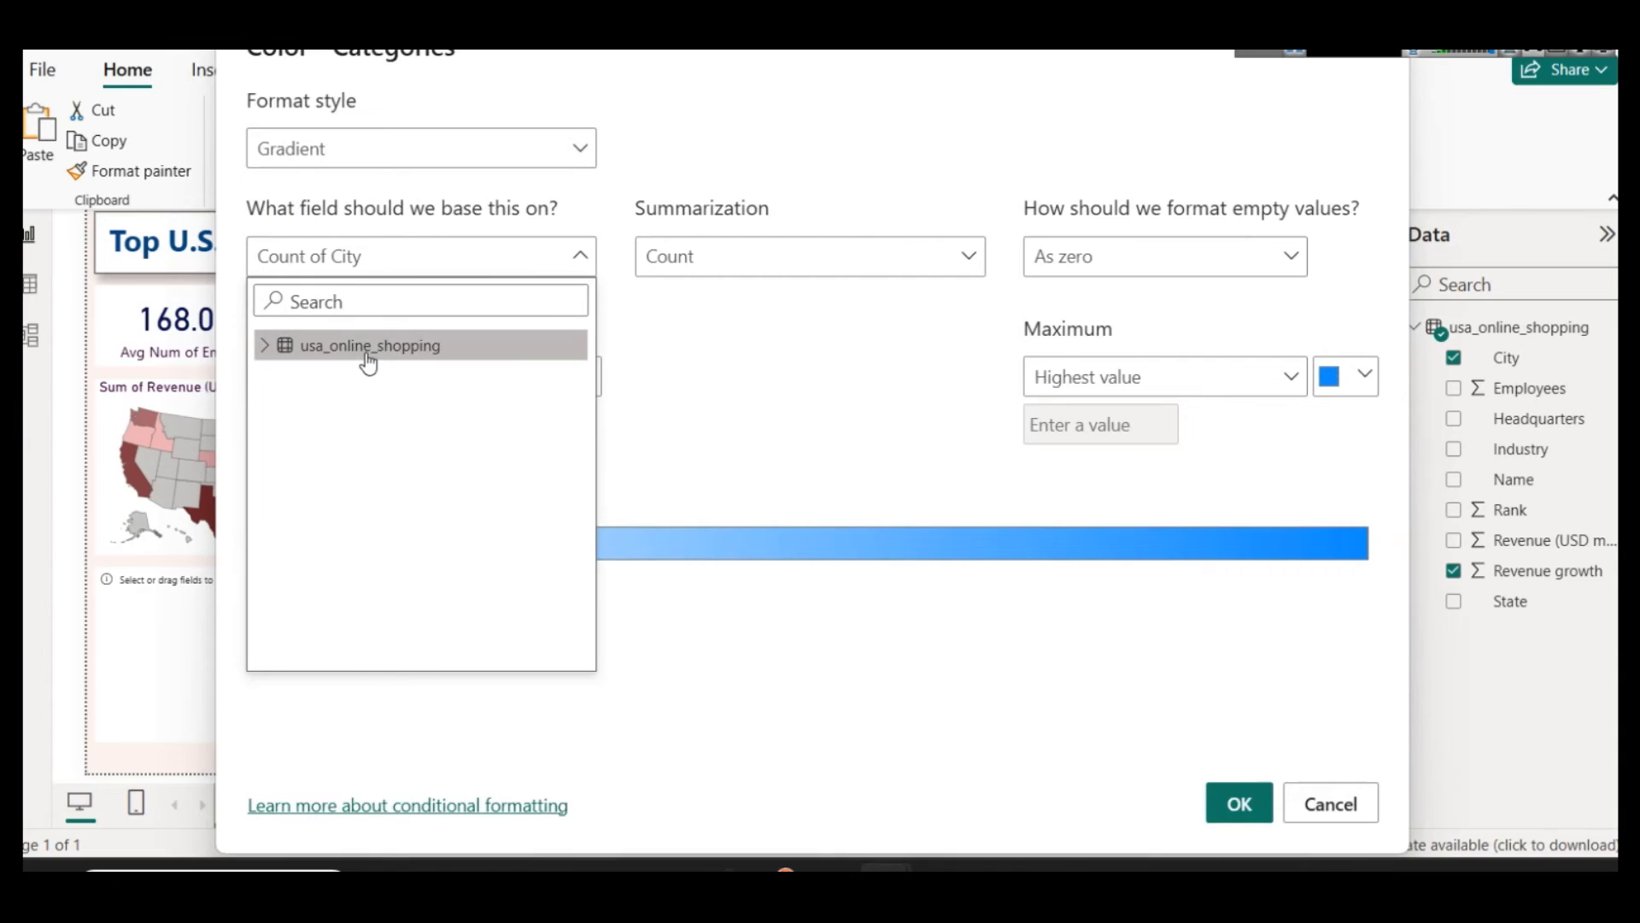
left_click(262, 346)
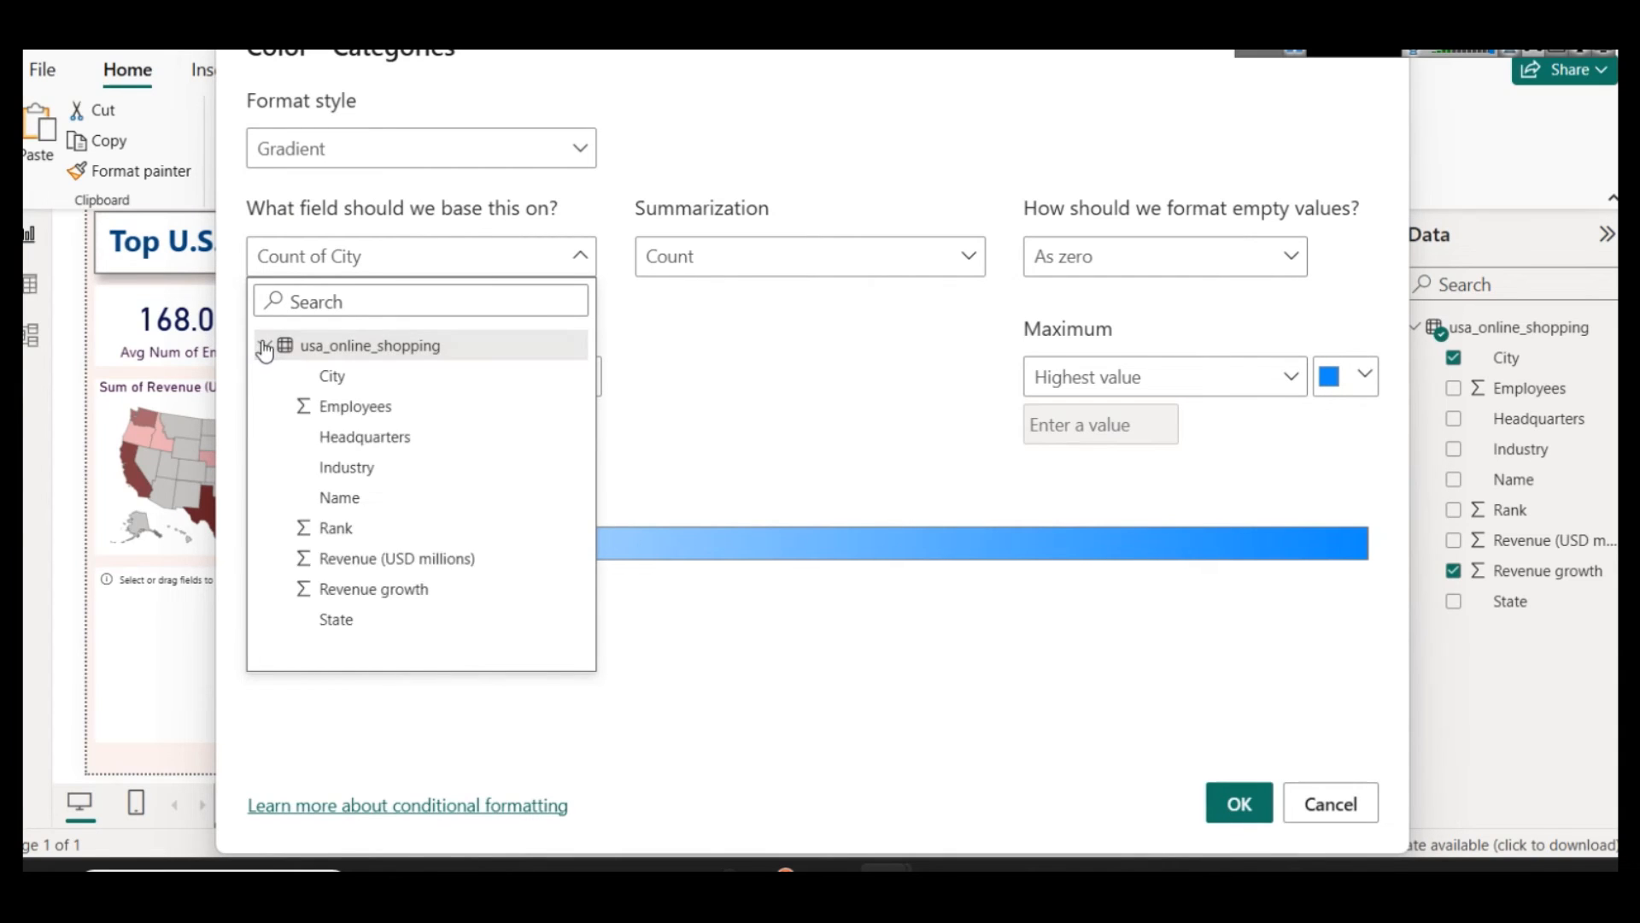
left_click(424, 591)
left_click(766, 258)
left_click(744, 342)
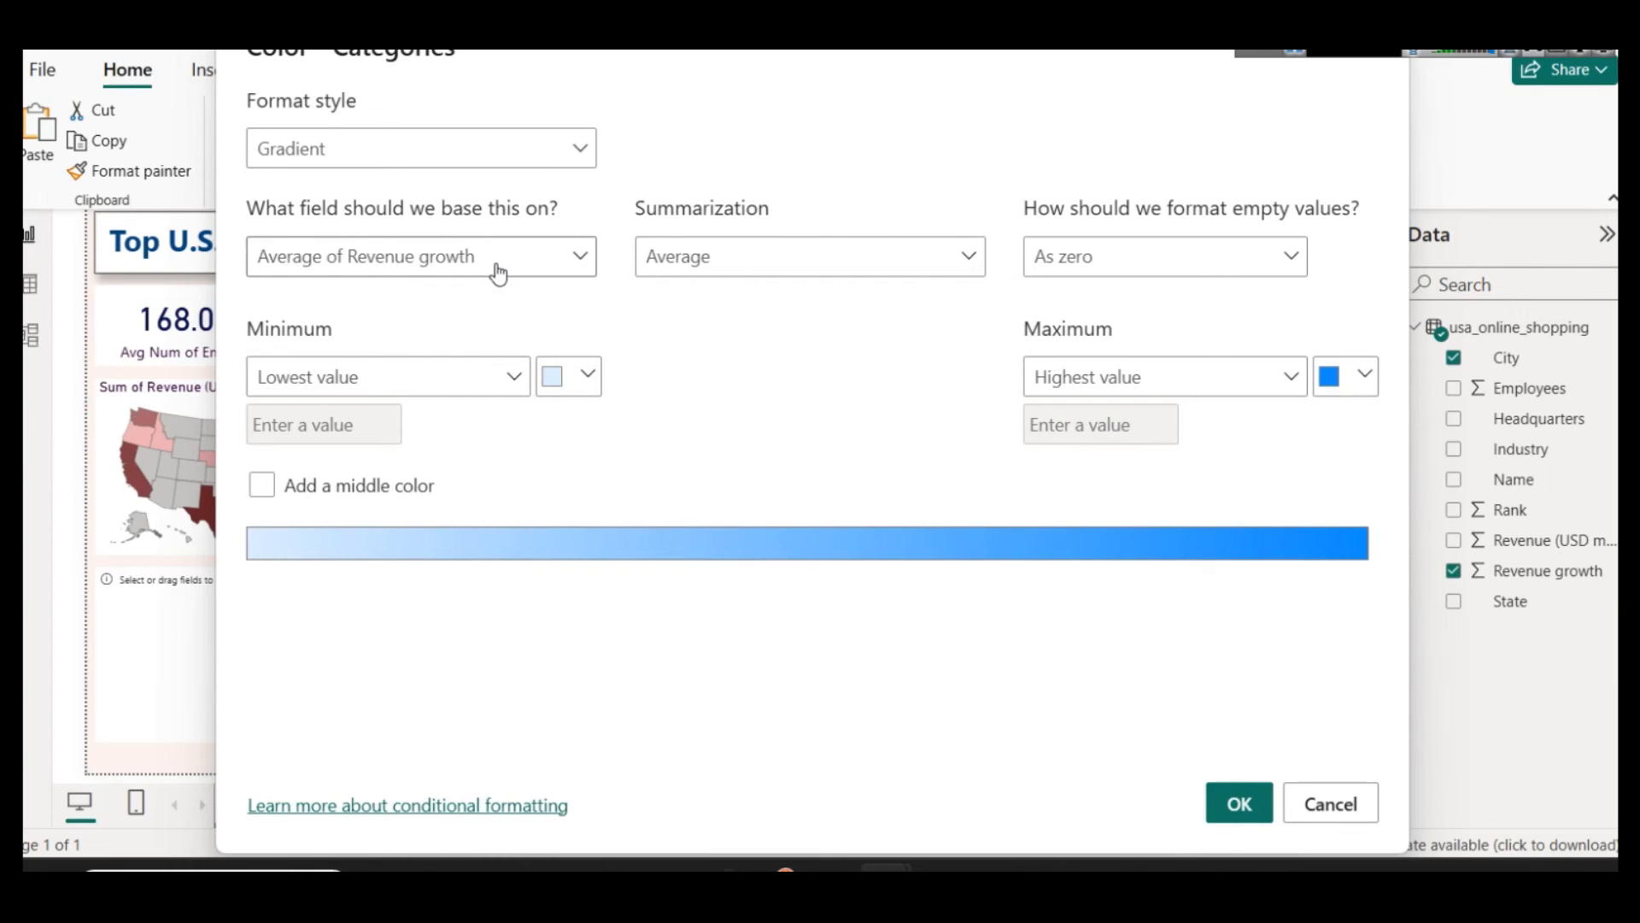
Step: Set the gradient from light red at the lowest value to dark red at the highest value and apply it
left_click(551, 376)
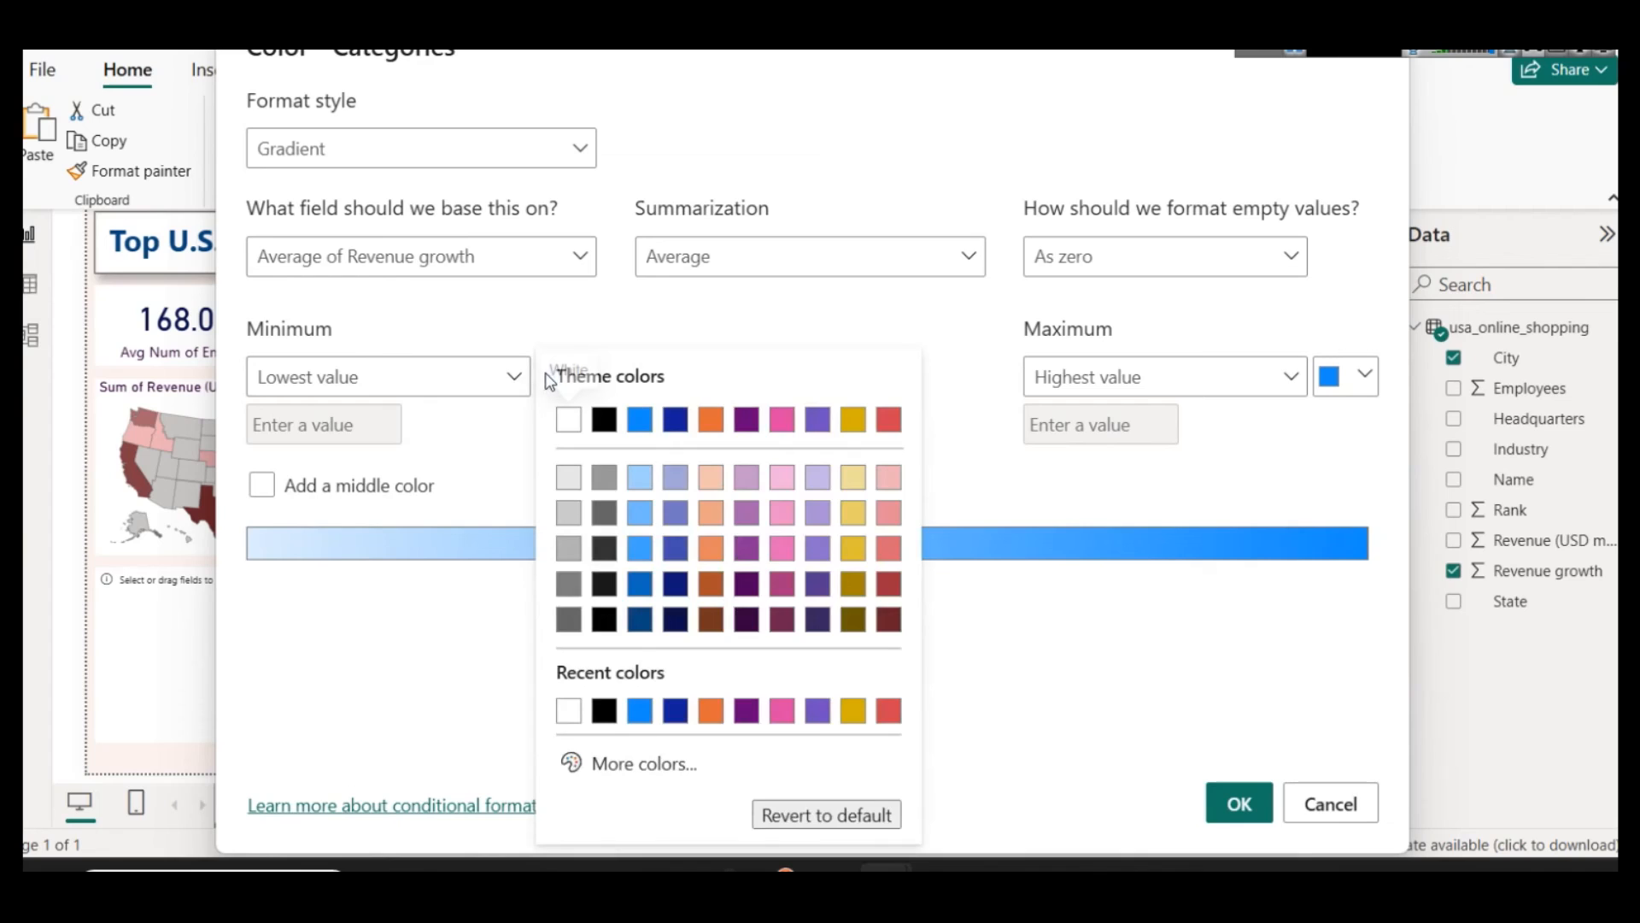
left_click(896, 477)
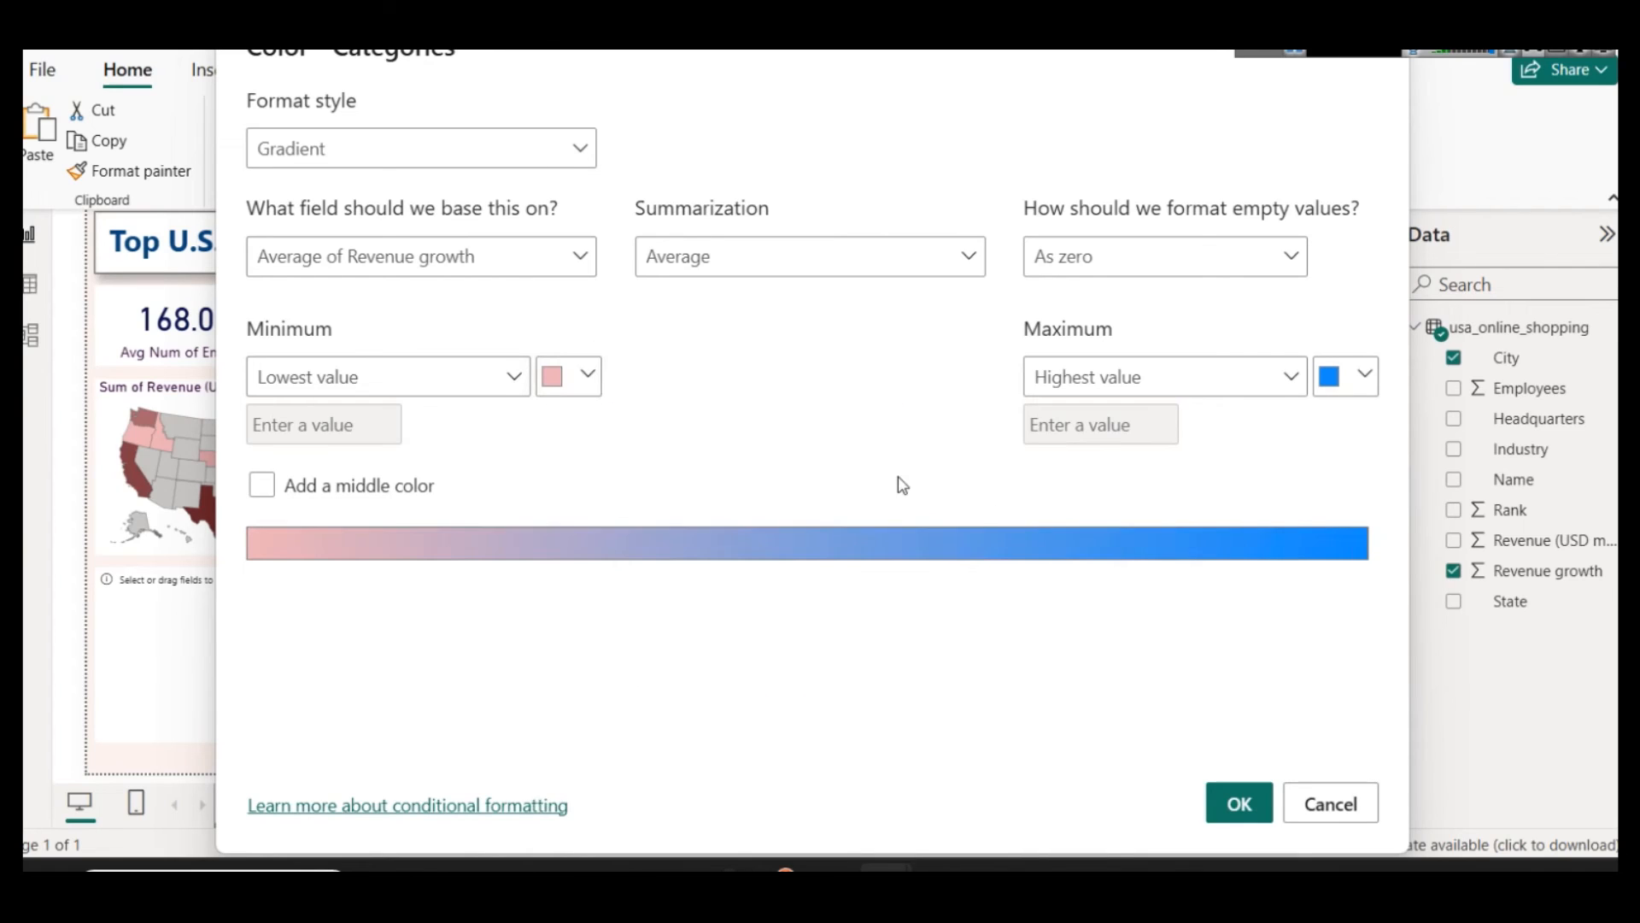
left_click(1354, 384)
left_click(1350, 623)
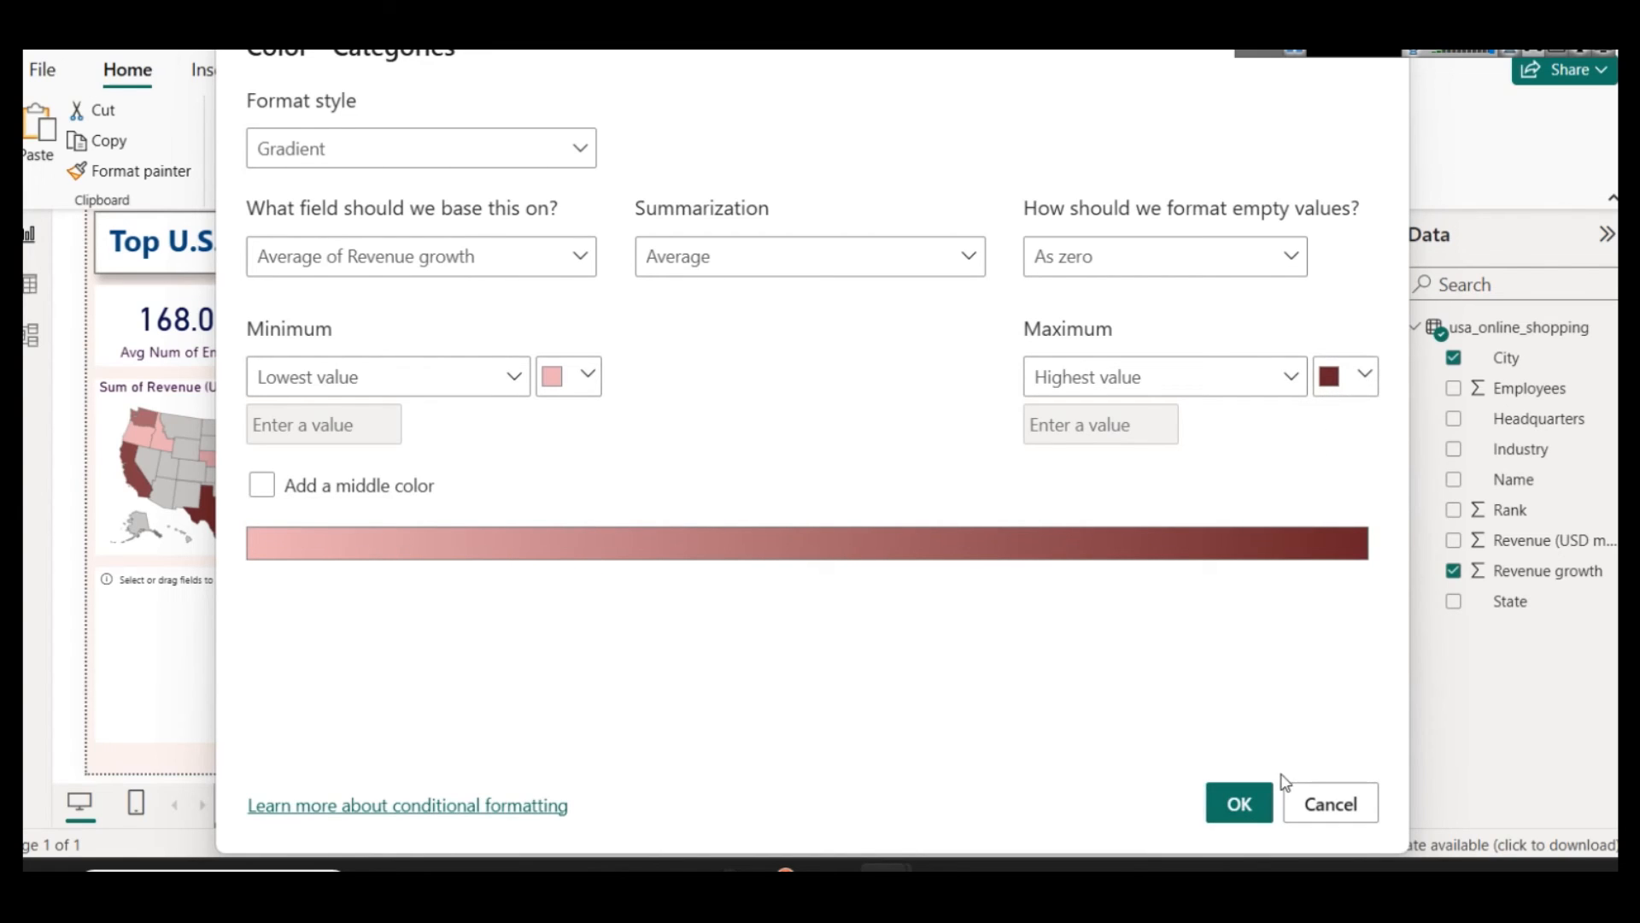
left_click(1263, 794)
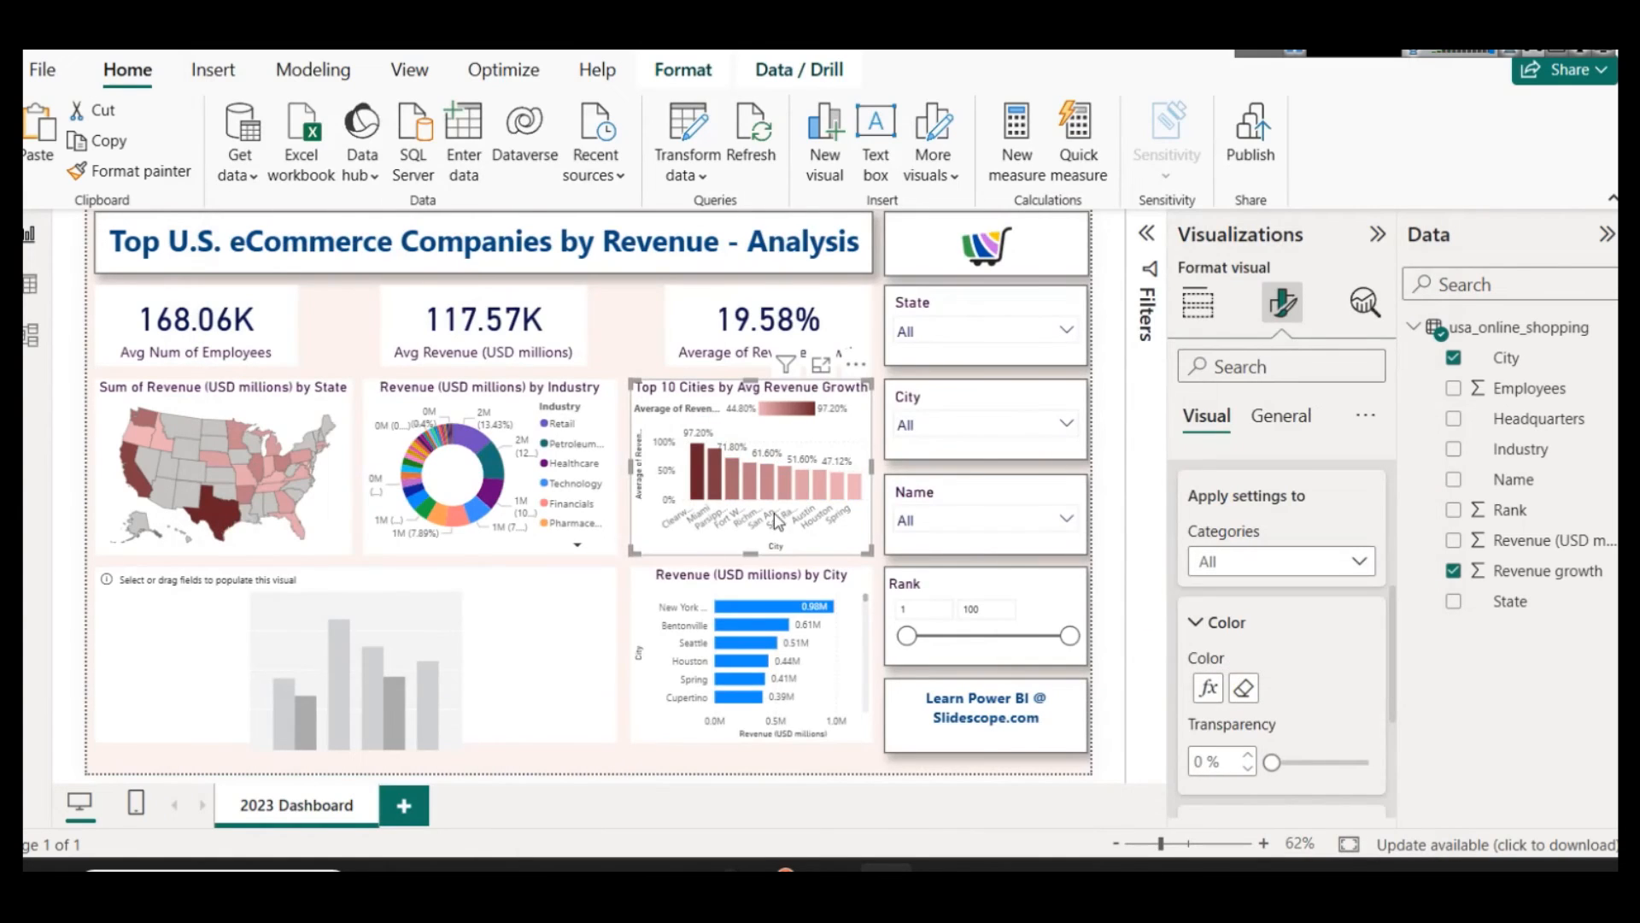
Step: Copy the Top 10 Cities chart's formatting onto the Revenue by City bar chart with the Format painter
left_click(803, 588)
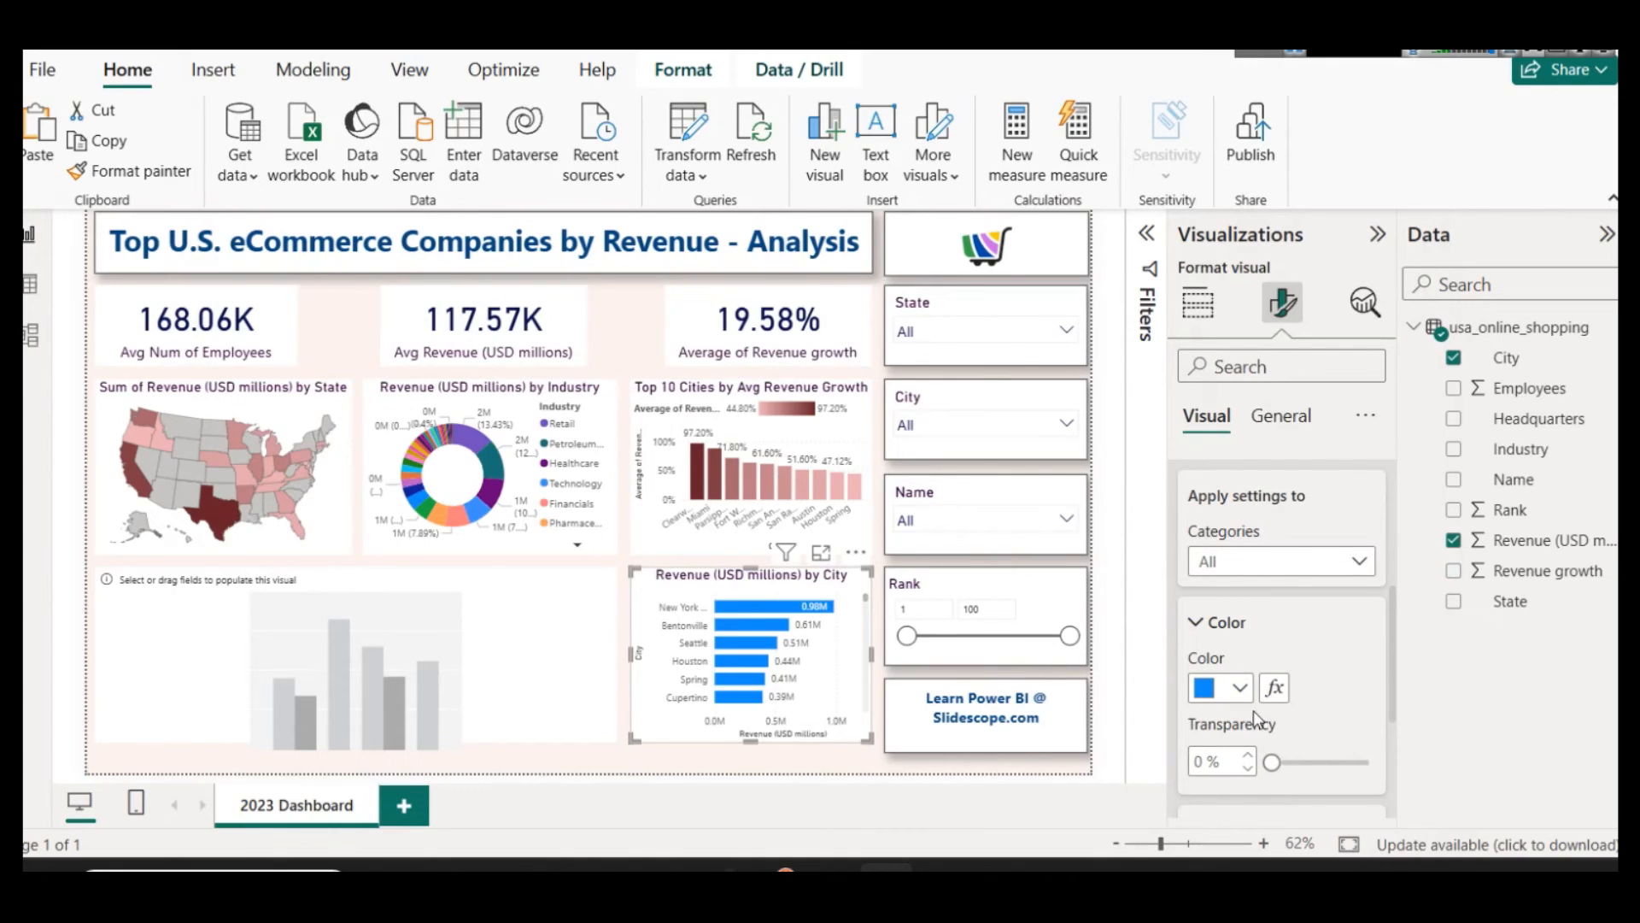
left_click(857, 457)
left_click(130, 171)
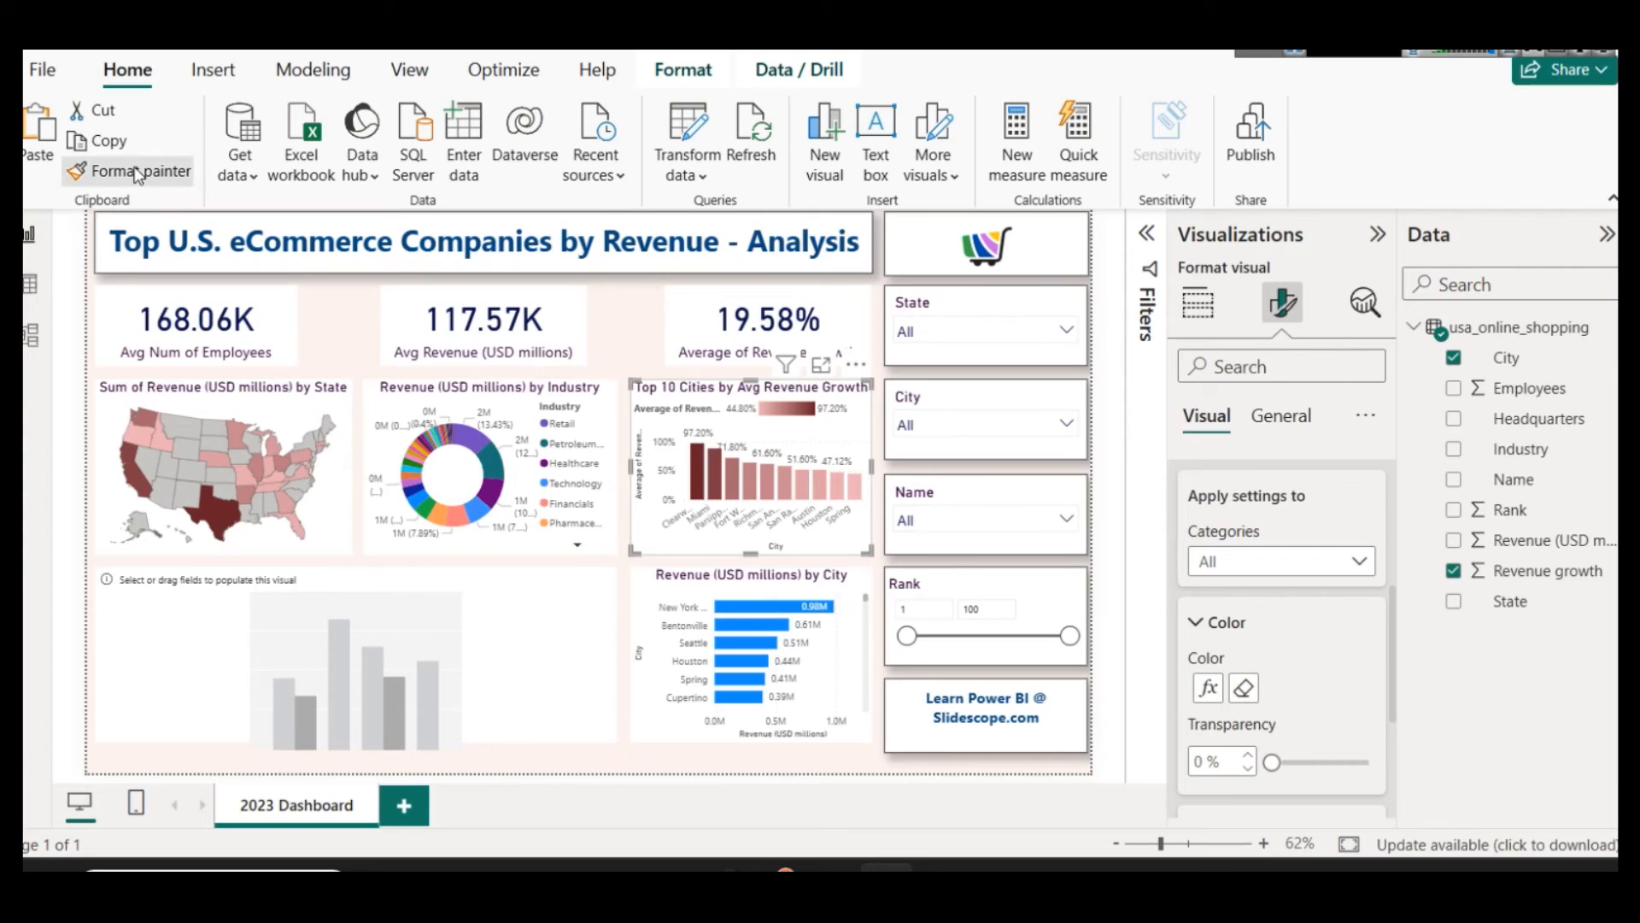
left_click(774, 645)
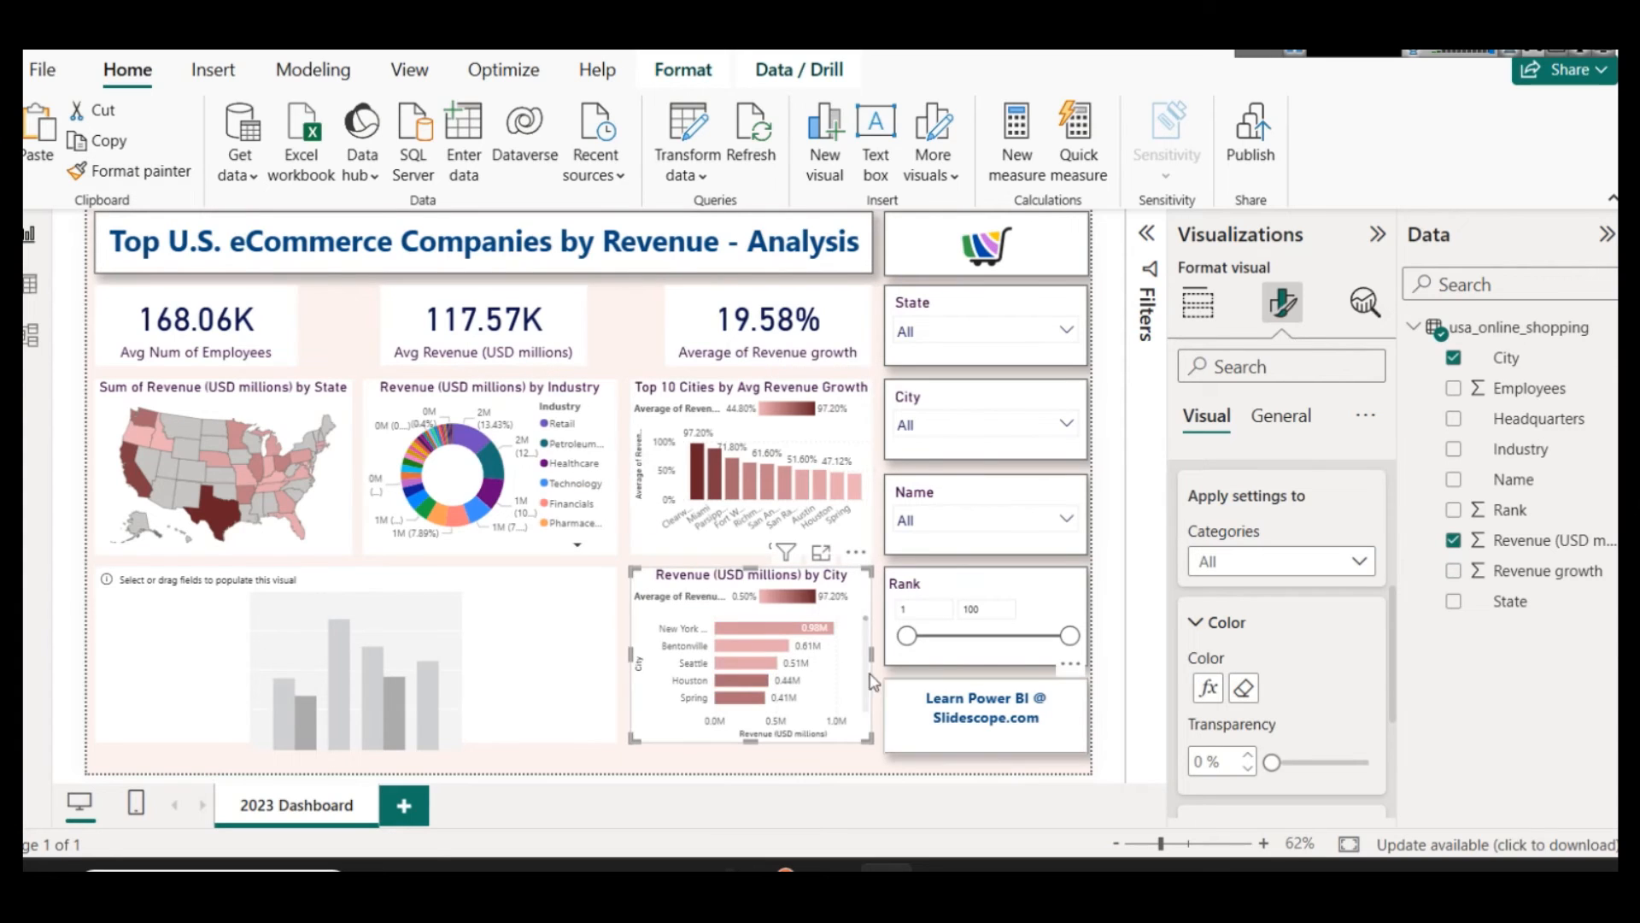
Step: Copy the Revenue by City bar chart's formatting onto the empty wide column chart with the Format painter
left_click(632, 333)
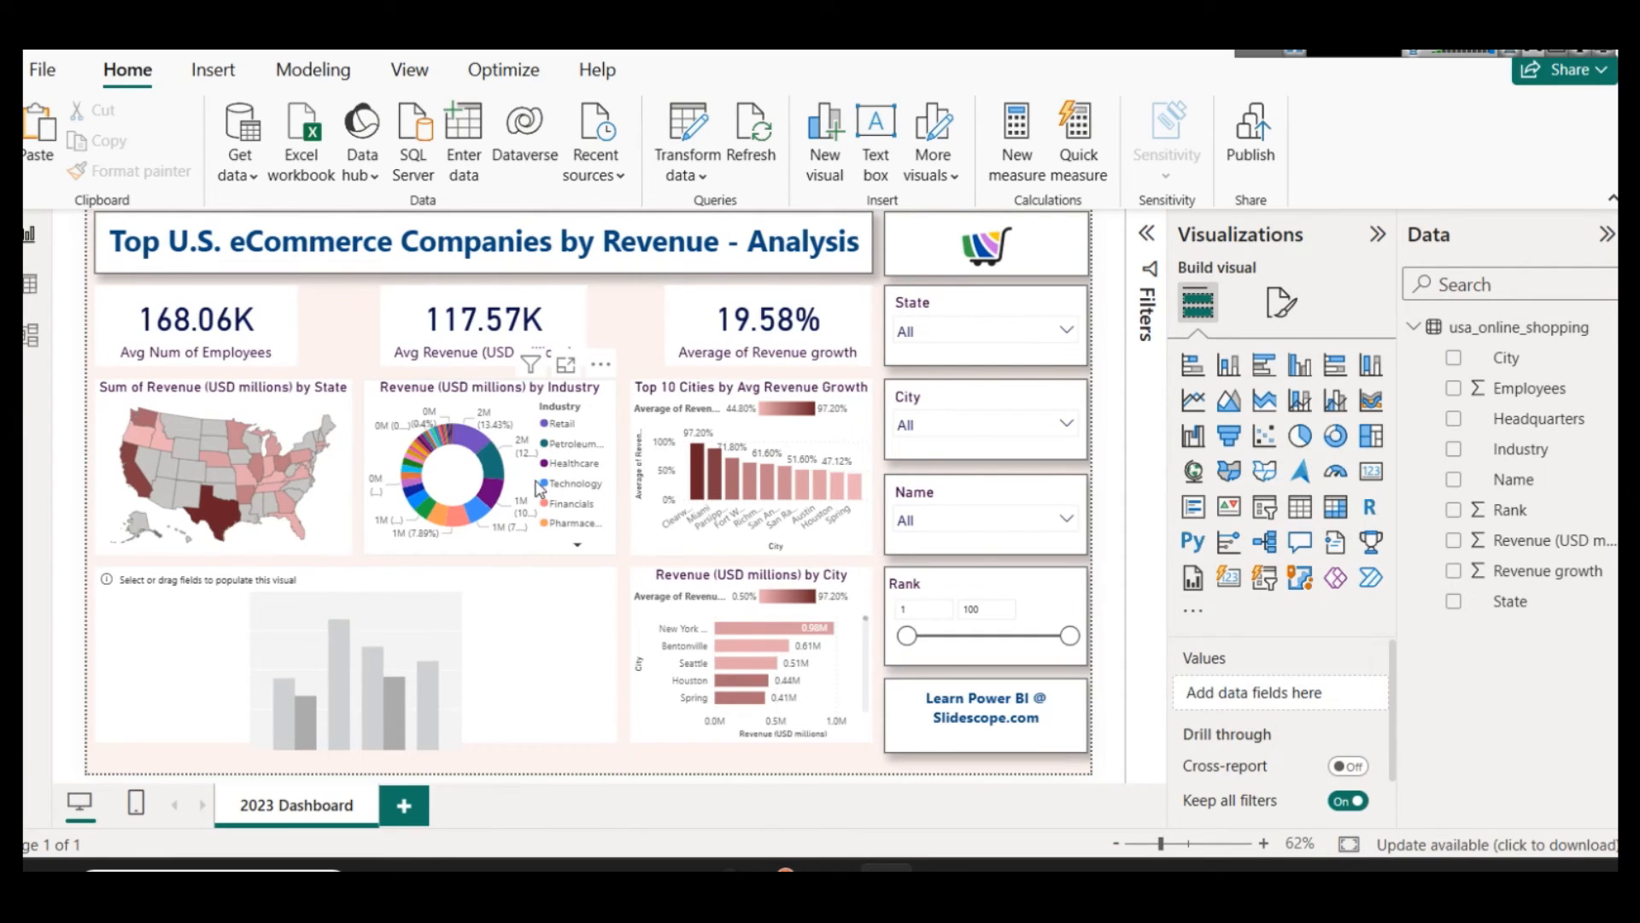
left_click(462, 651)
left_click(756, 596)
left_click(81, 171)
left_click(279, 603)
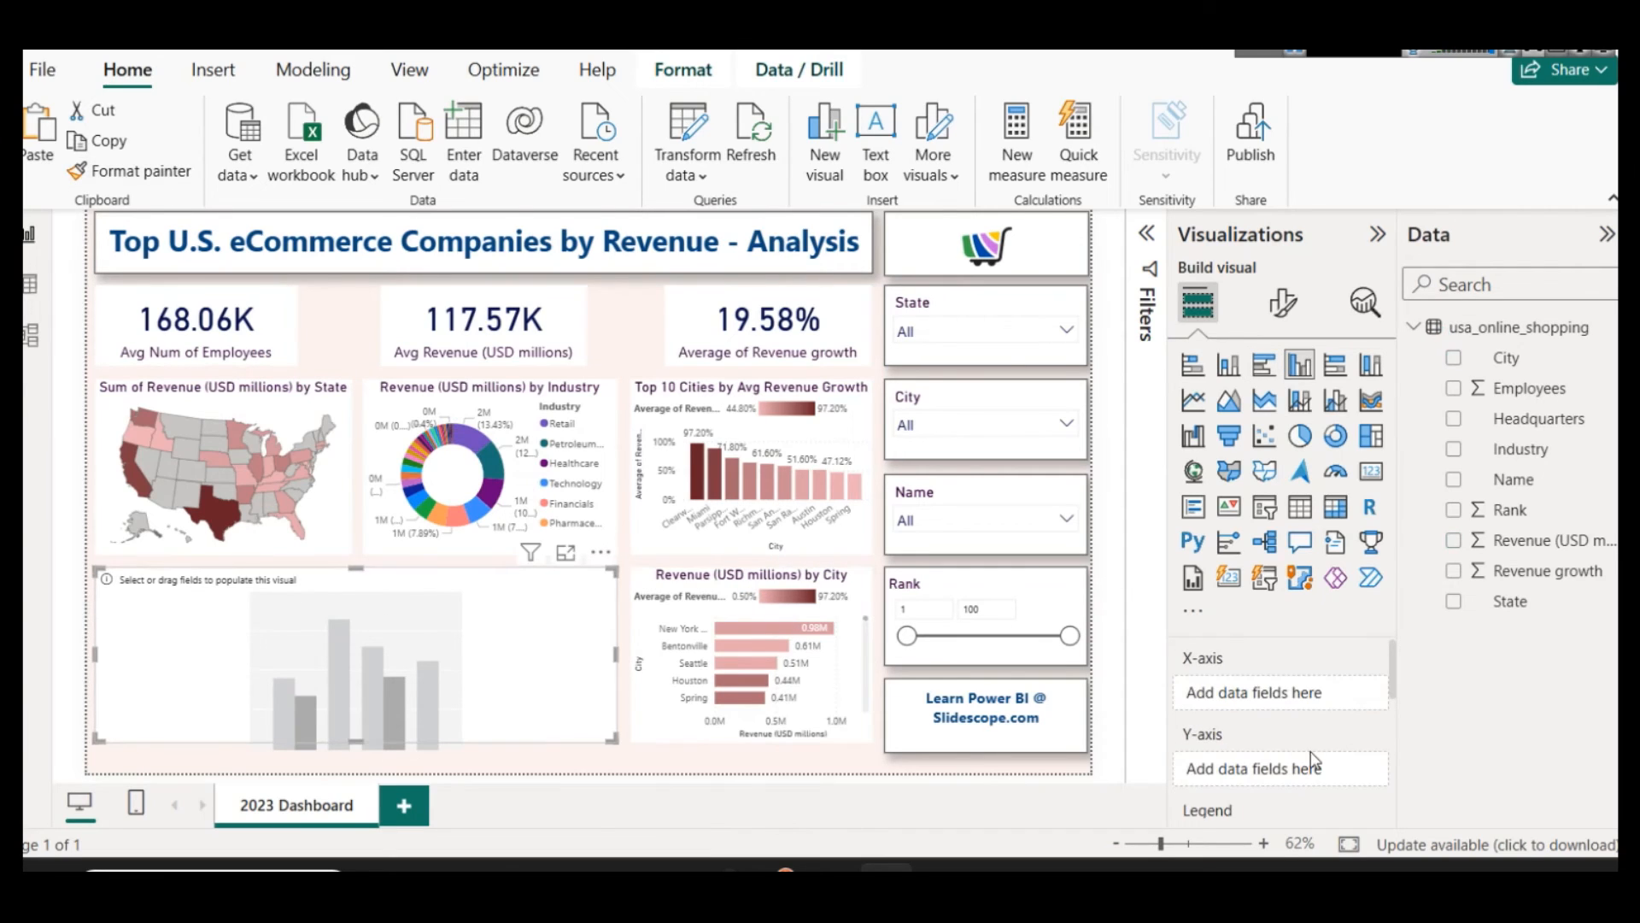
Step: Plot Revenue (USD millions) by Name in the wide chart and convert it to a line and stacked column chart
left_click_drag(1514, 482, 1256, 699)
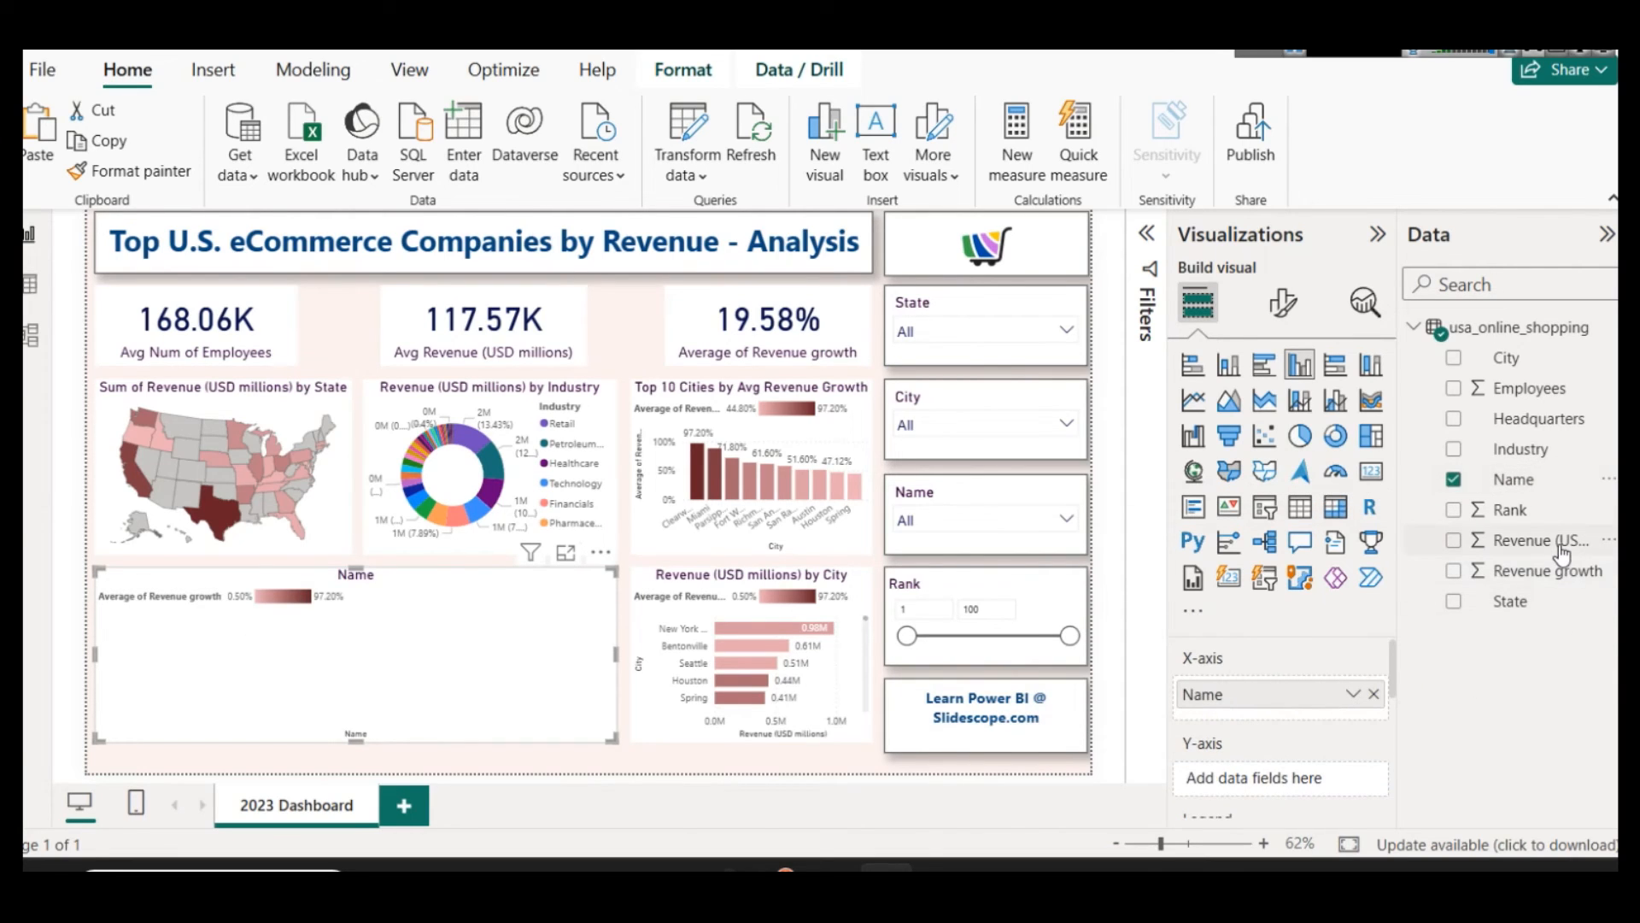
left_click_drag(1563, 553, 1271, 777)
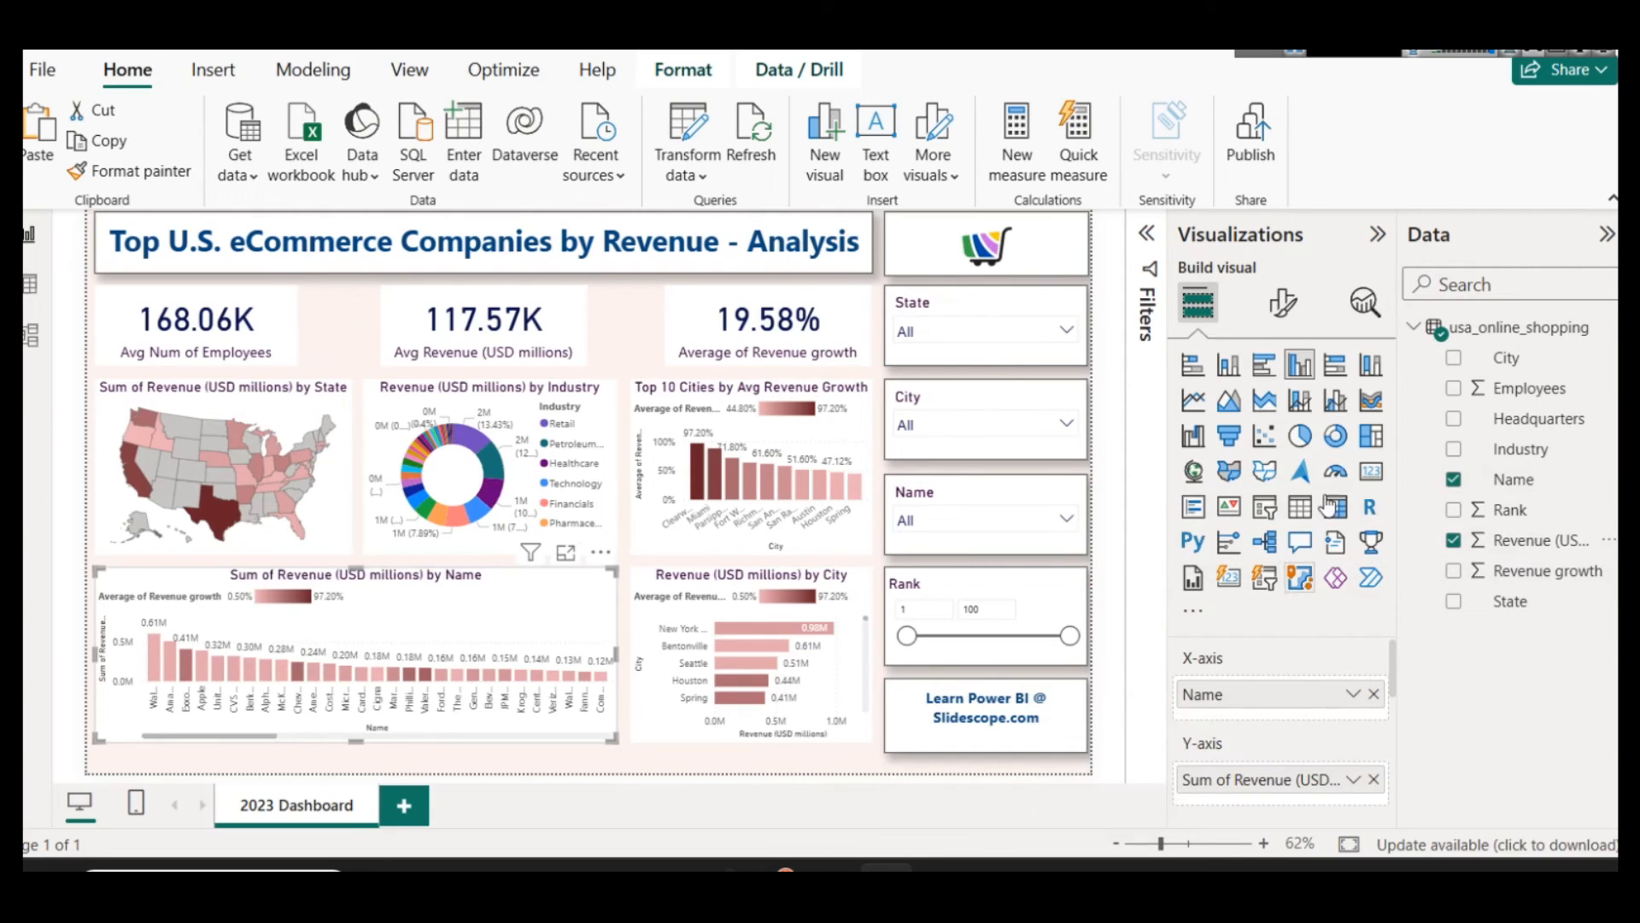
left_click(1313, 403)
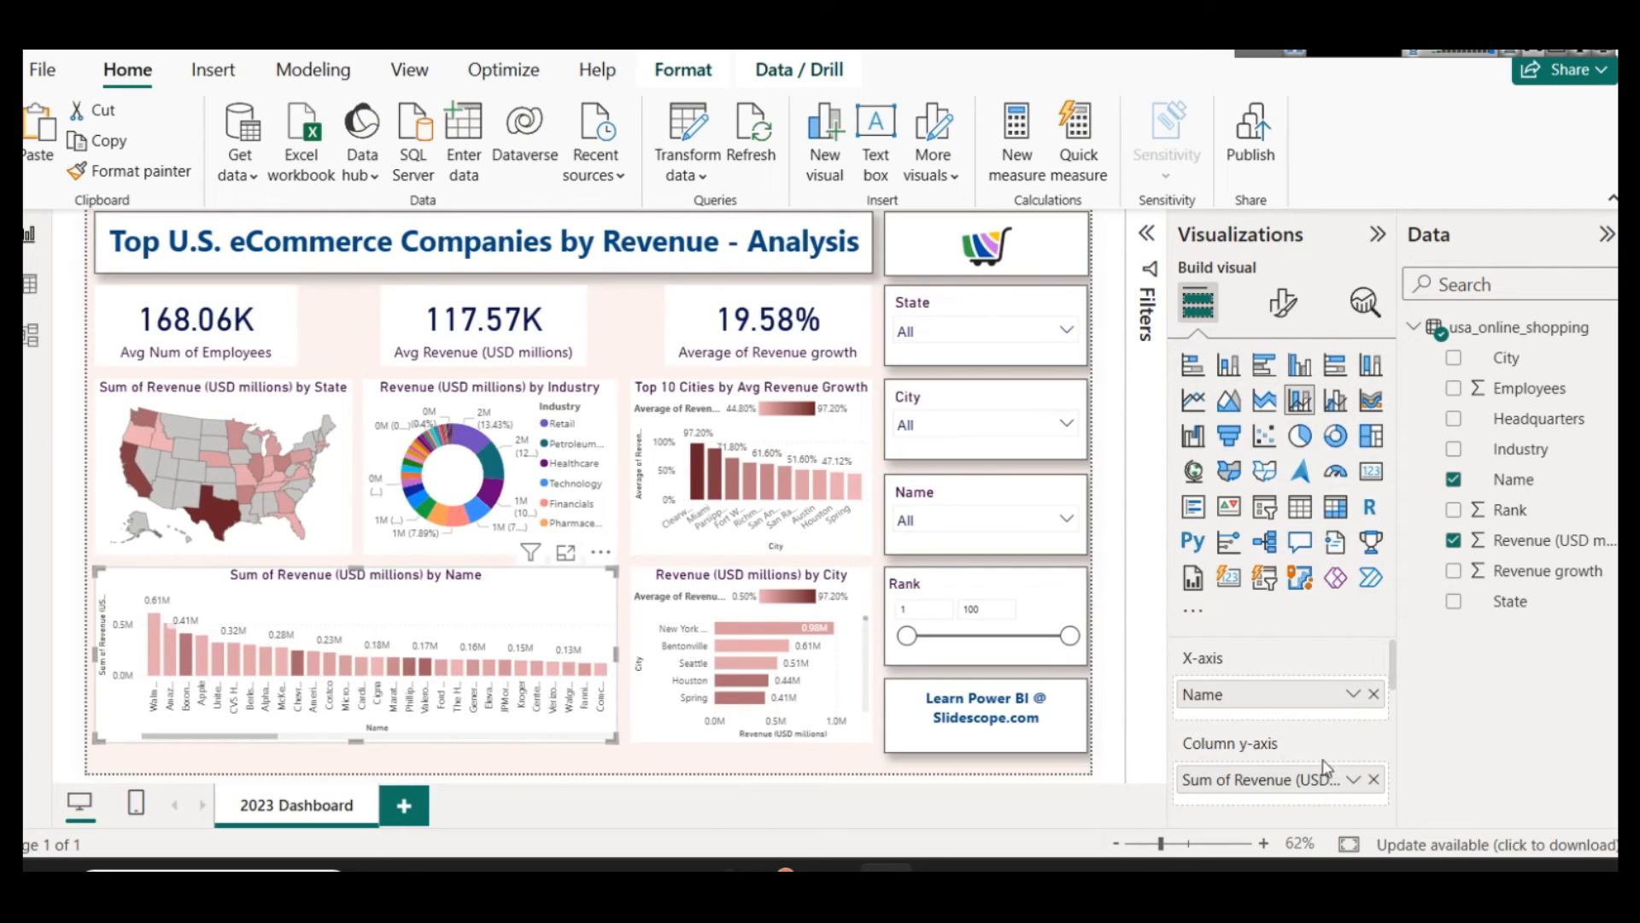
Step: Add Revenue growth to the combo chart's line y-axis and summarize it as Average
scroll(1325, 766, "down", 2)
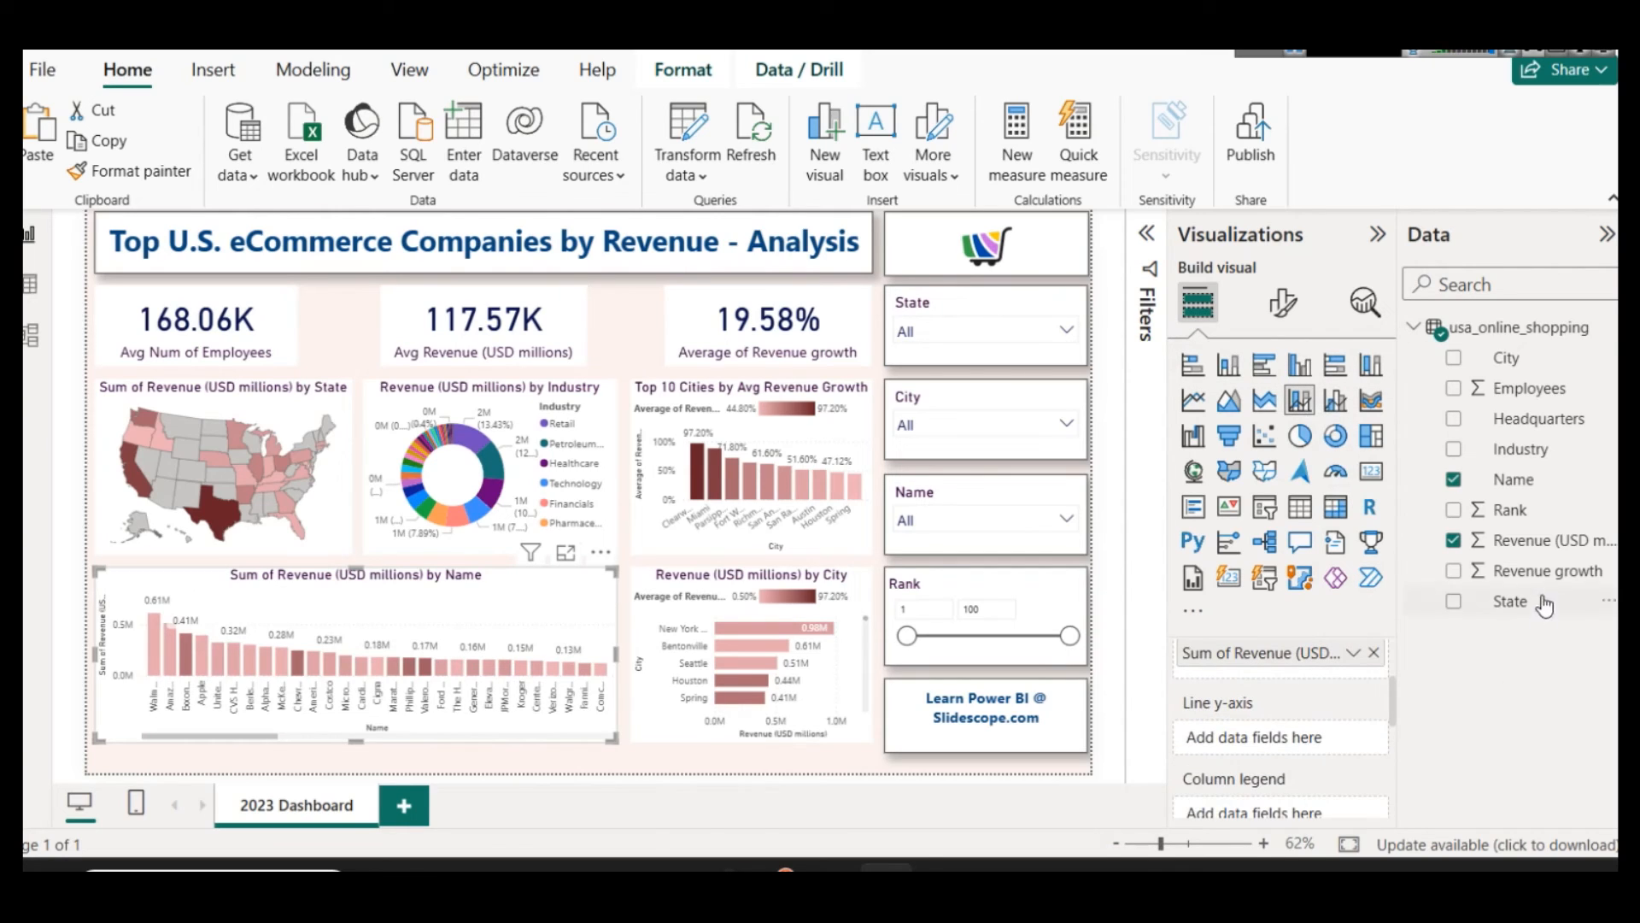
left_click_drag(1548, 570, 1298, 740)
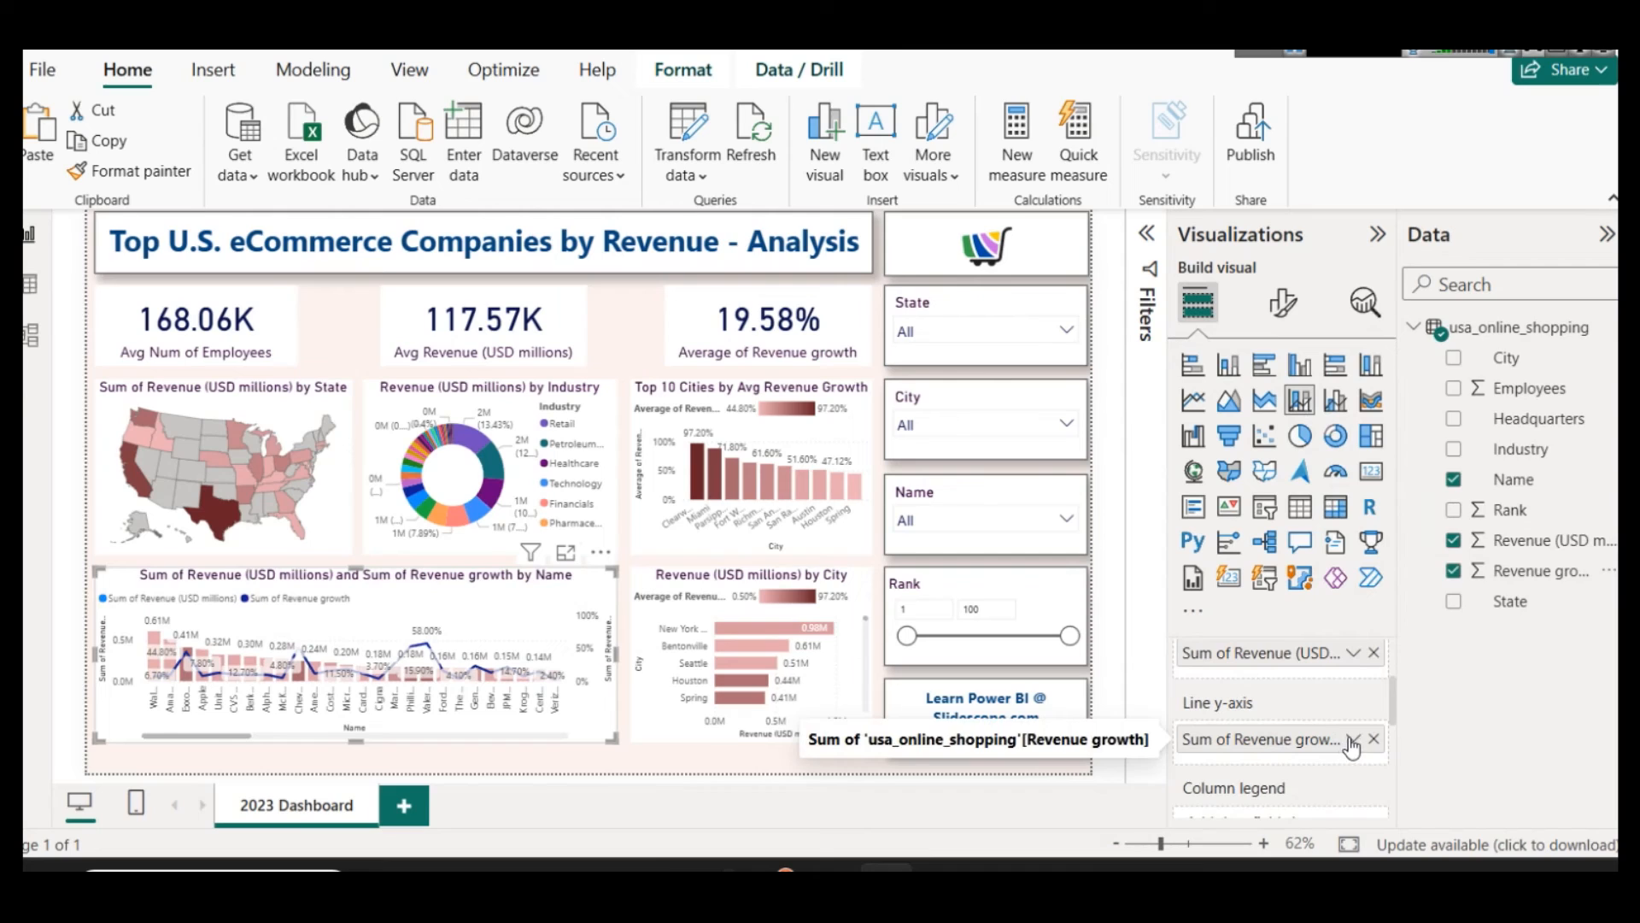
left_click(1351, 742)
left_click(1435, 455)
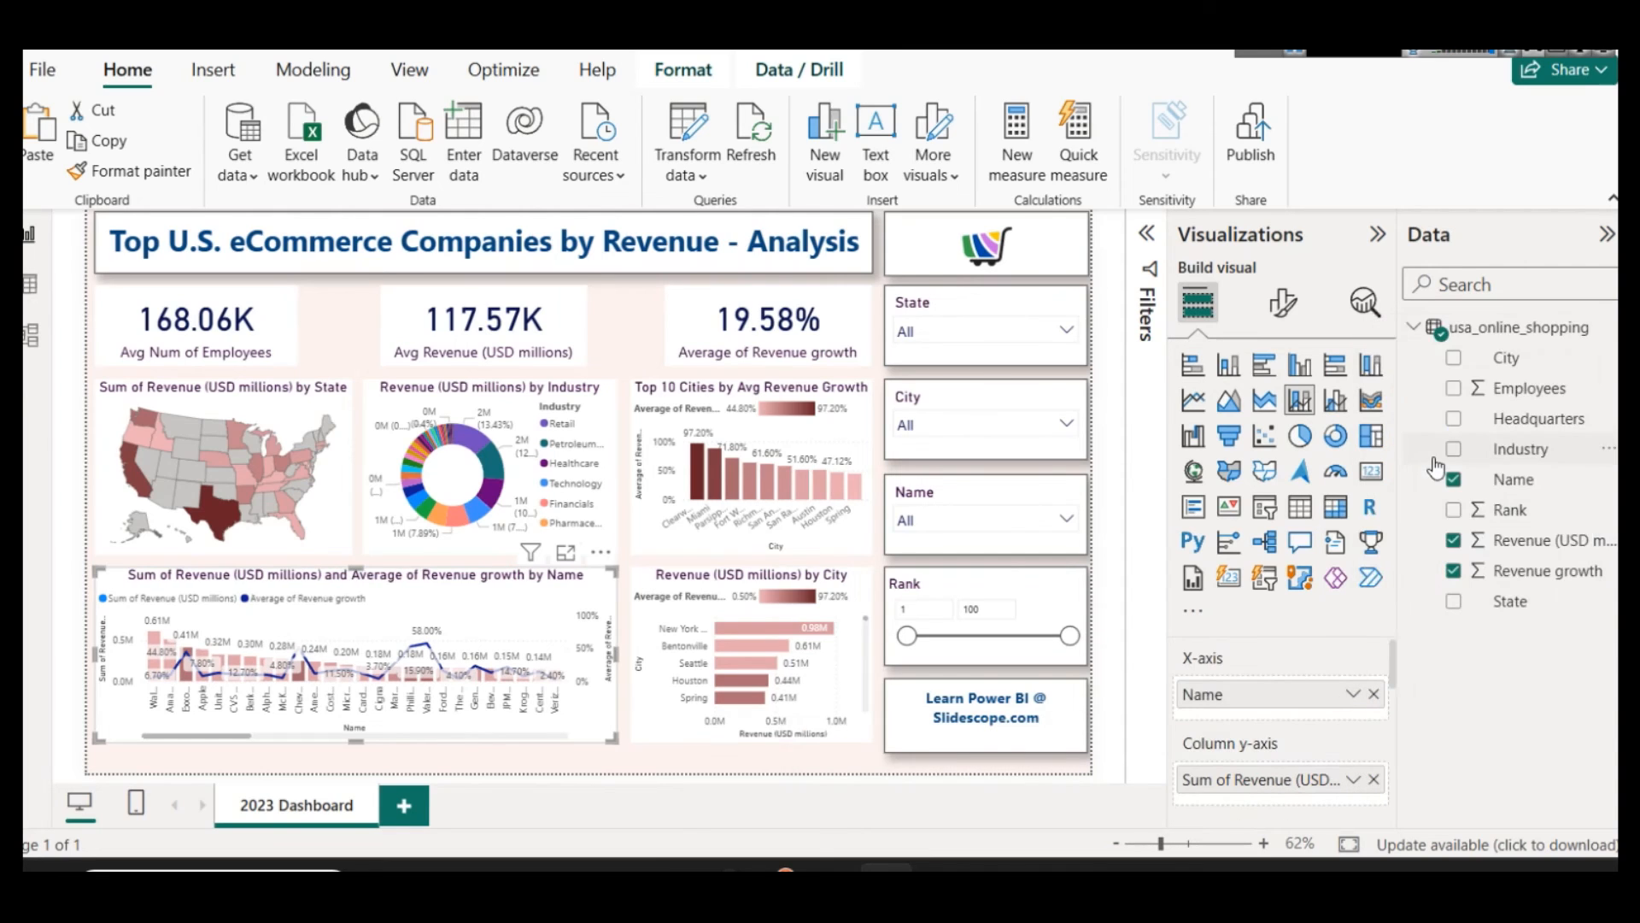
Step: Change the combo chart's Average of Revenue growth line color to dark red
left_click(1283, 303)
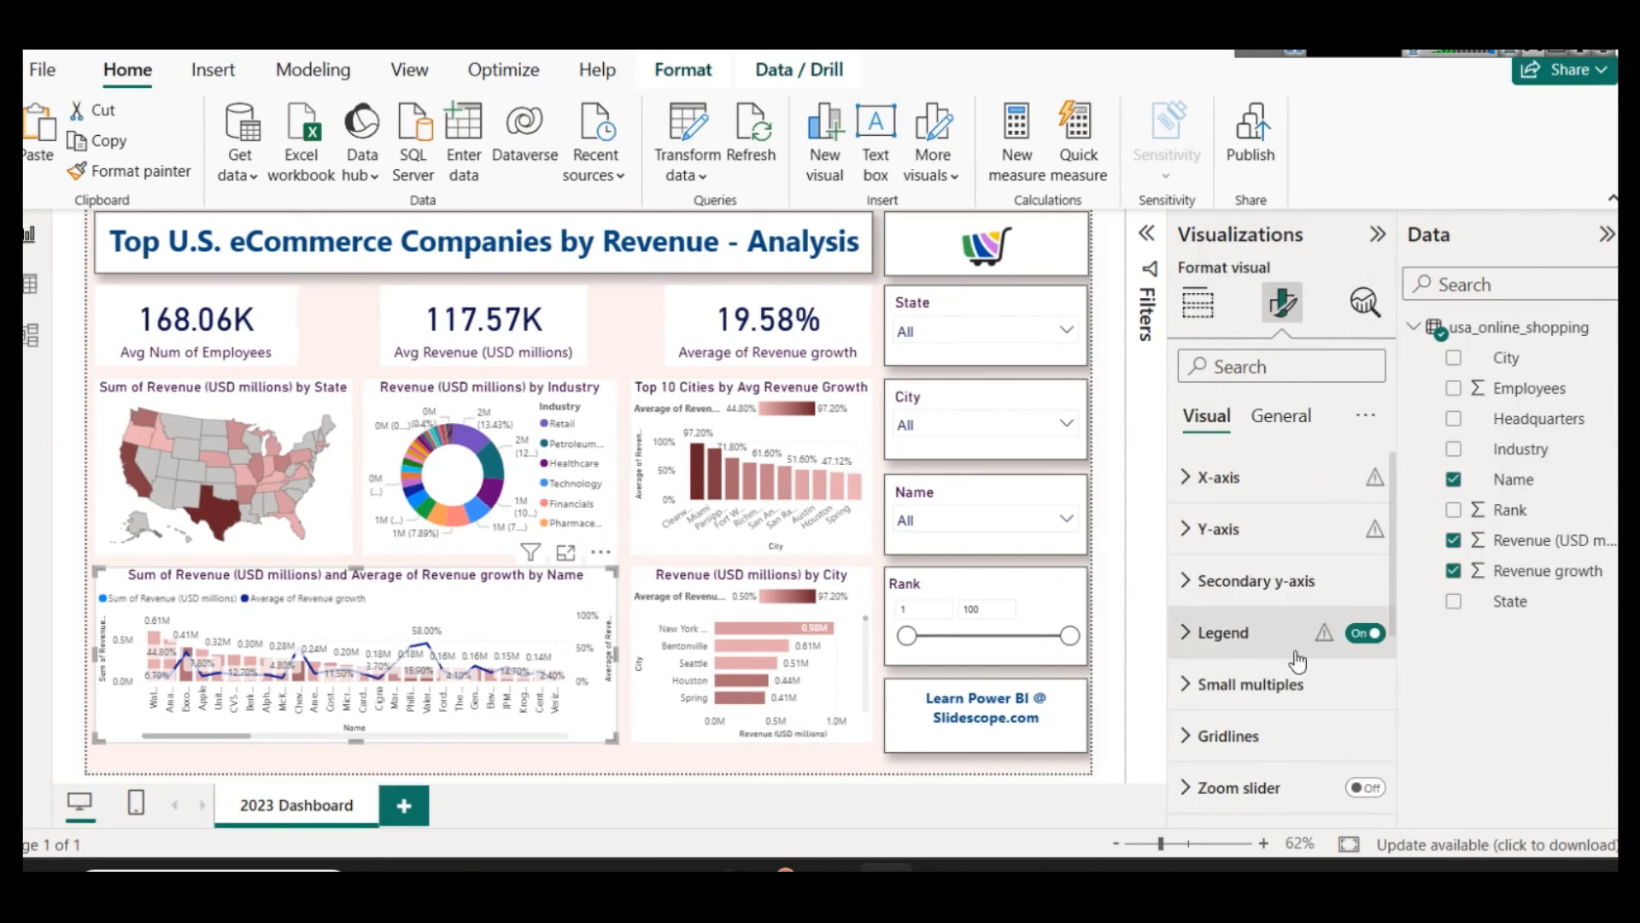
scroll(1236, 529, "down", 3)
scroll(1262, 612, "down", 3)
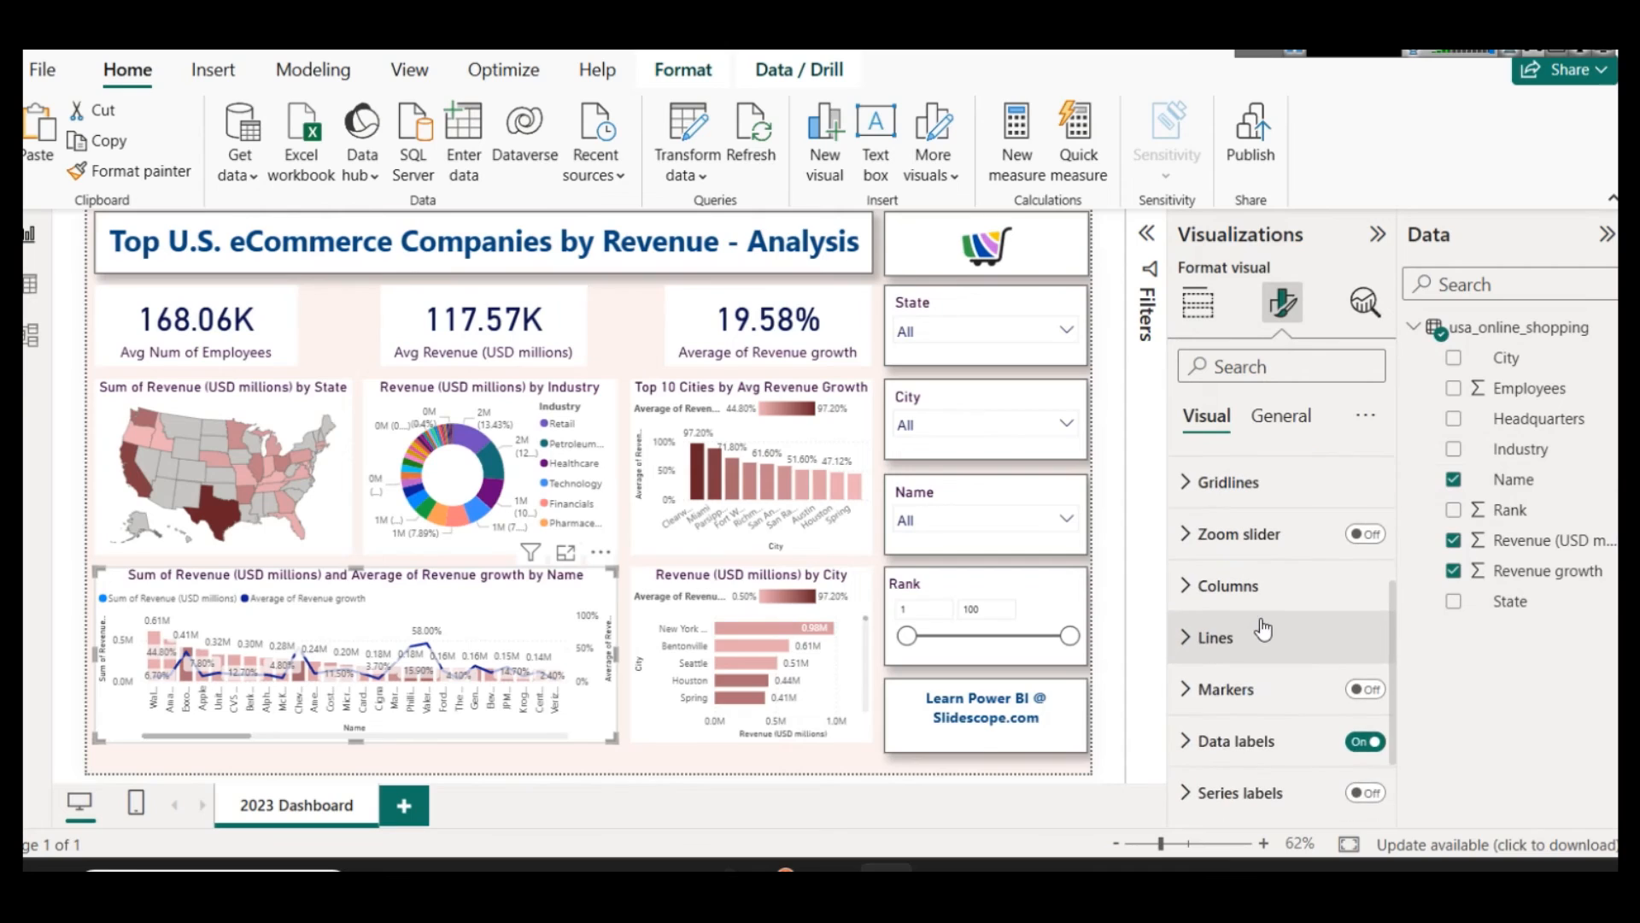
left_click(1264, 632)
scroll(1294, 683, "down", 2)
scroll(1297, 689, "down", 3)
scroll(1264, 590, "up", 2)
scroll(1265, 632, "down", 3)
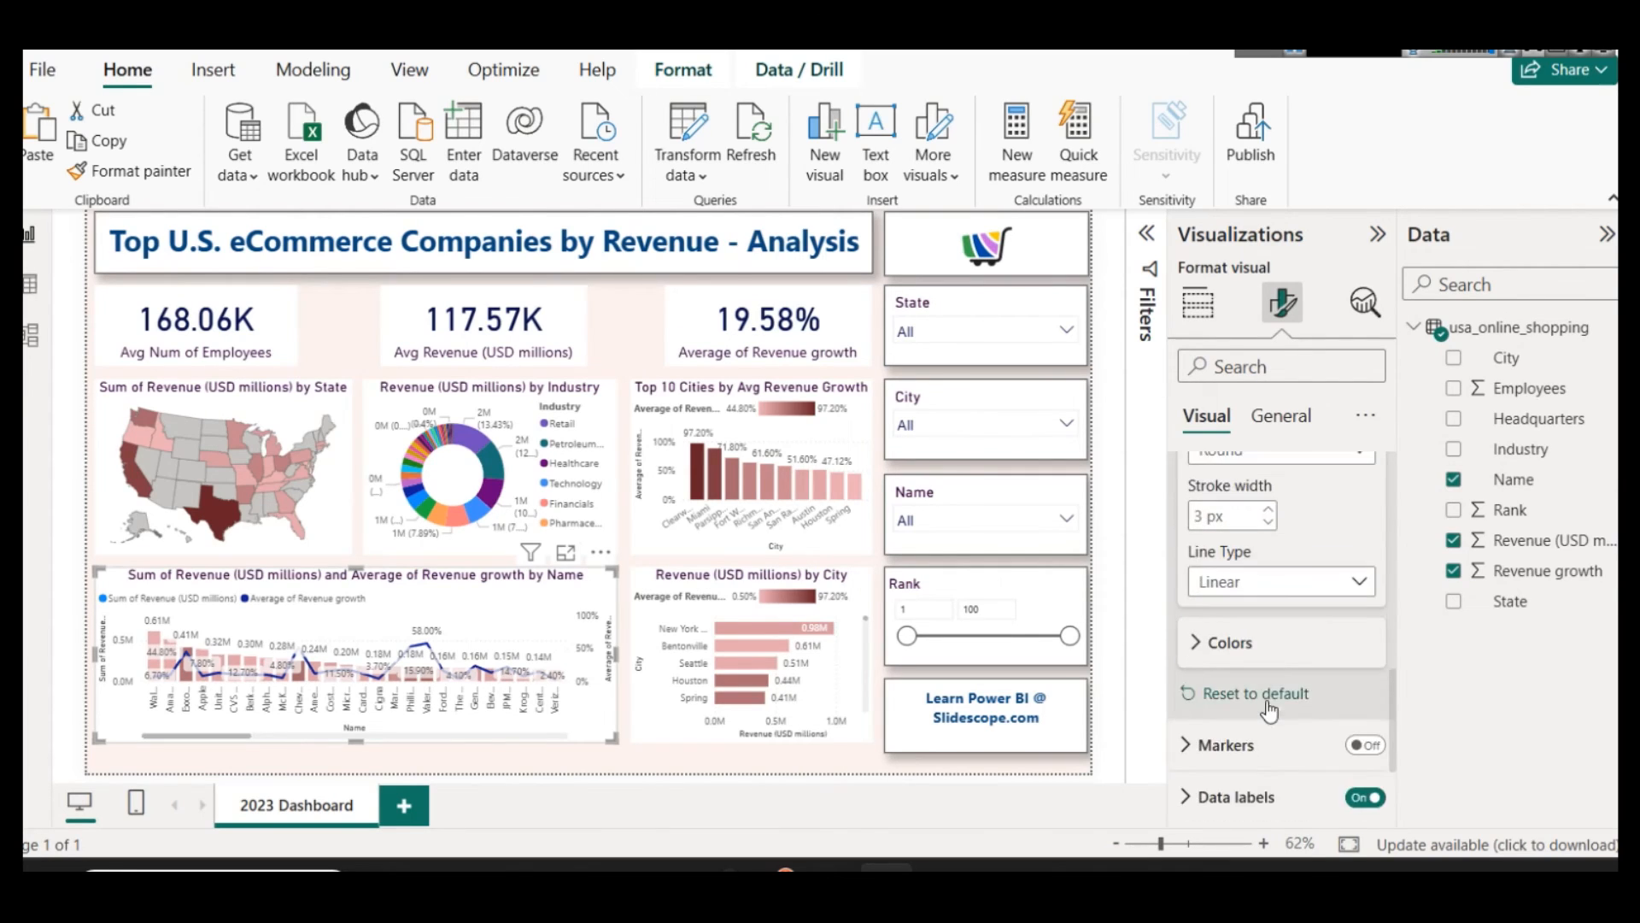
left_click(1266, 645)
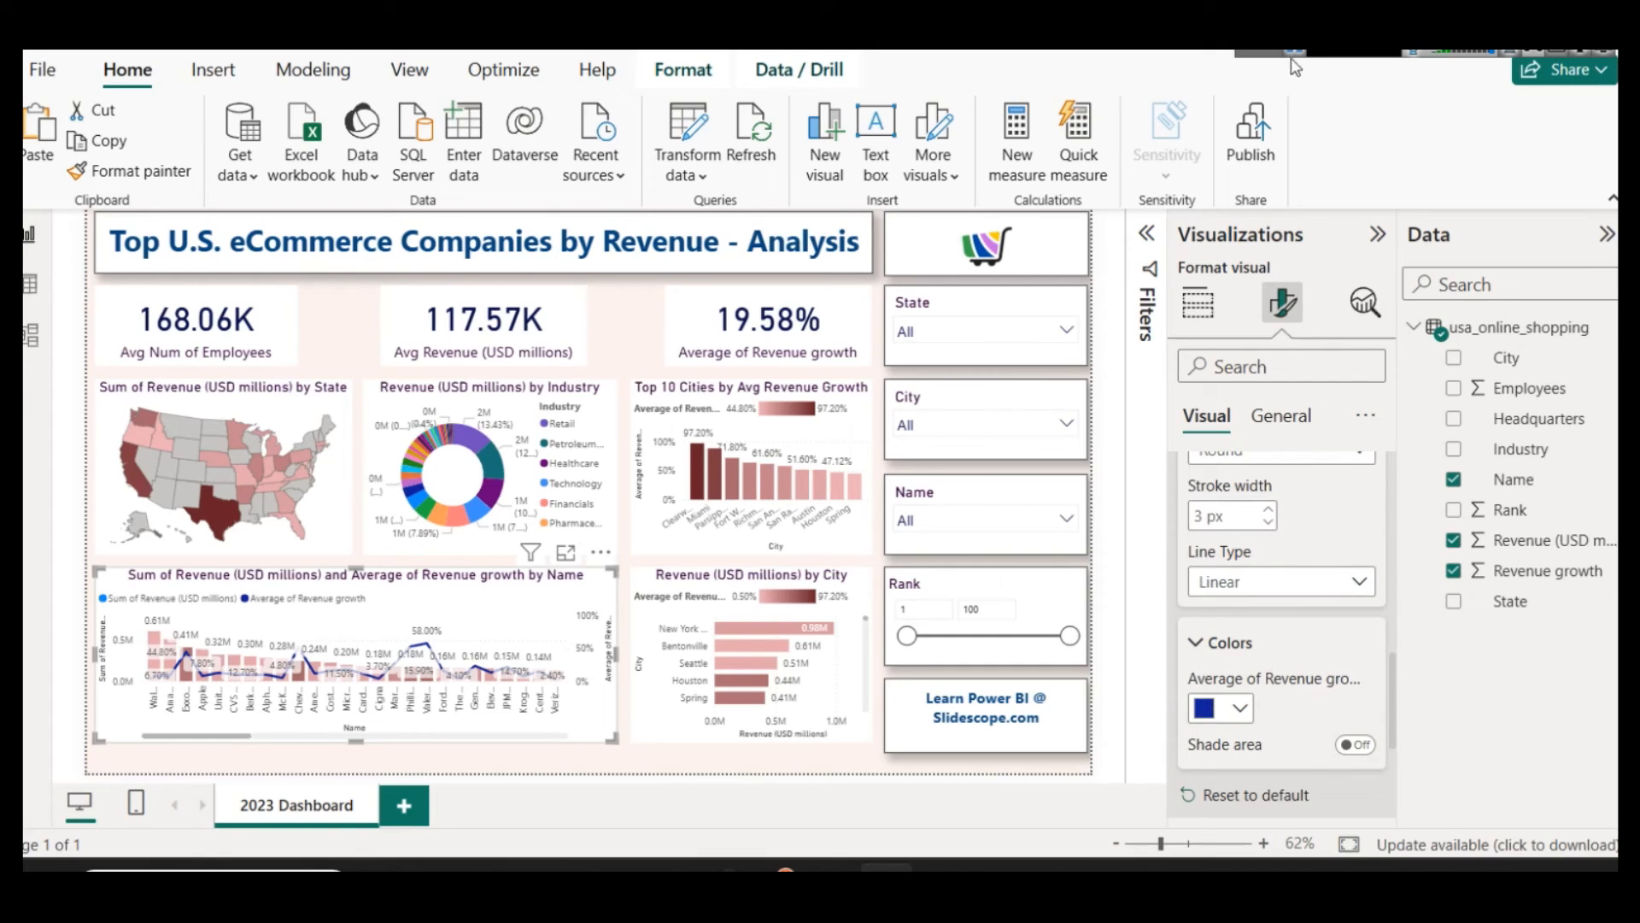
left_click(1237, 712)
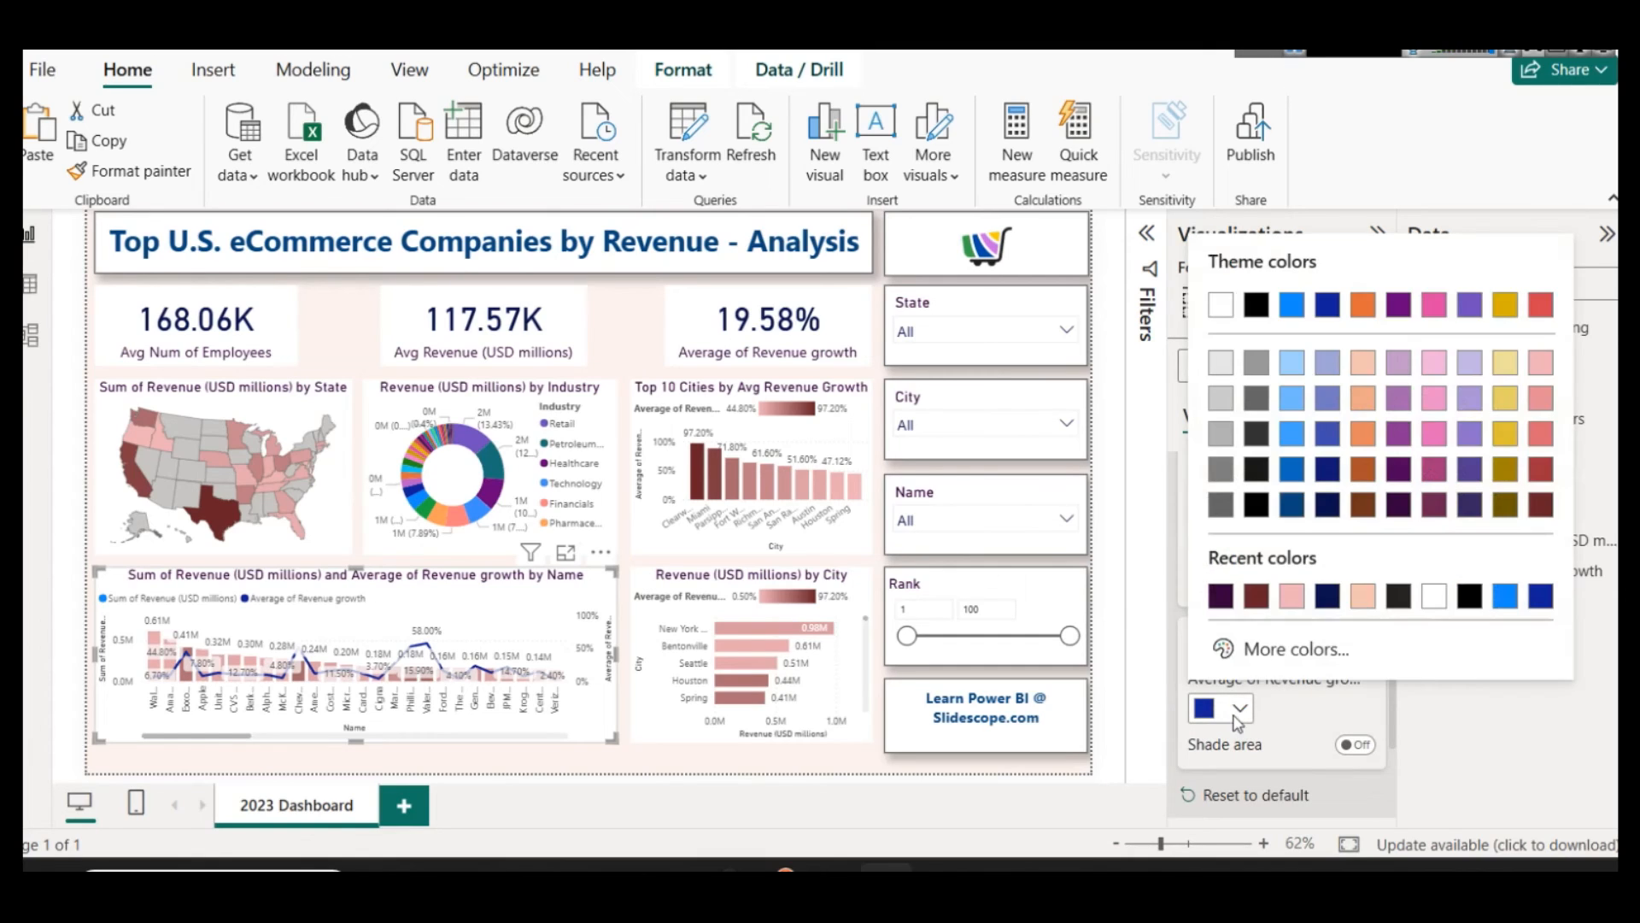
left_click(1546, 509)
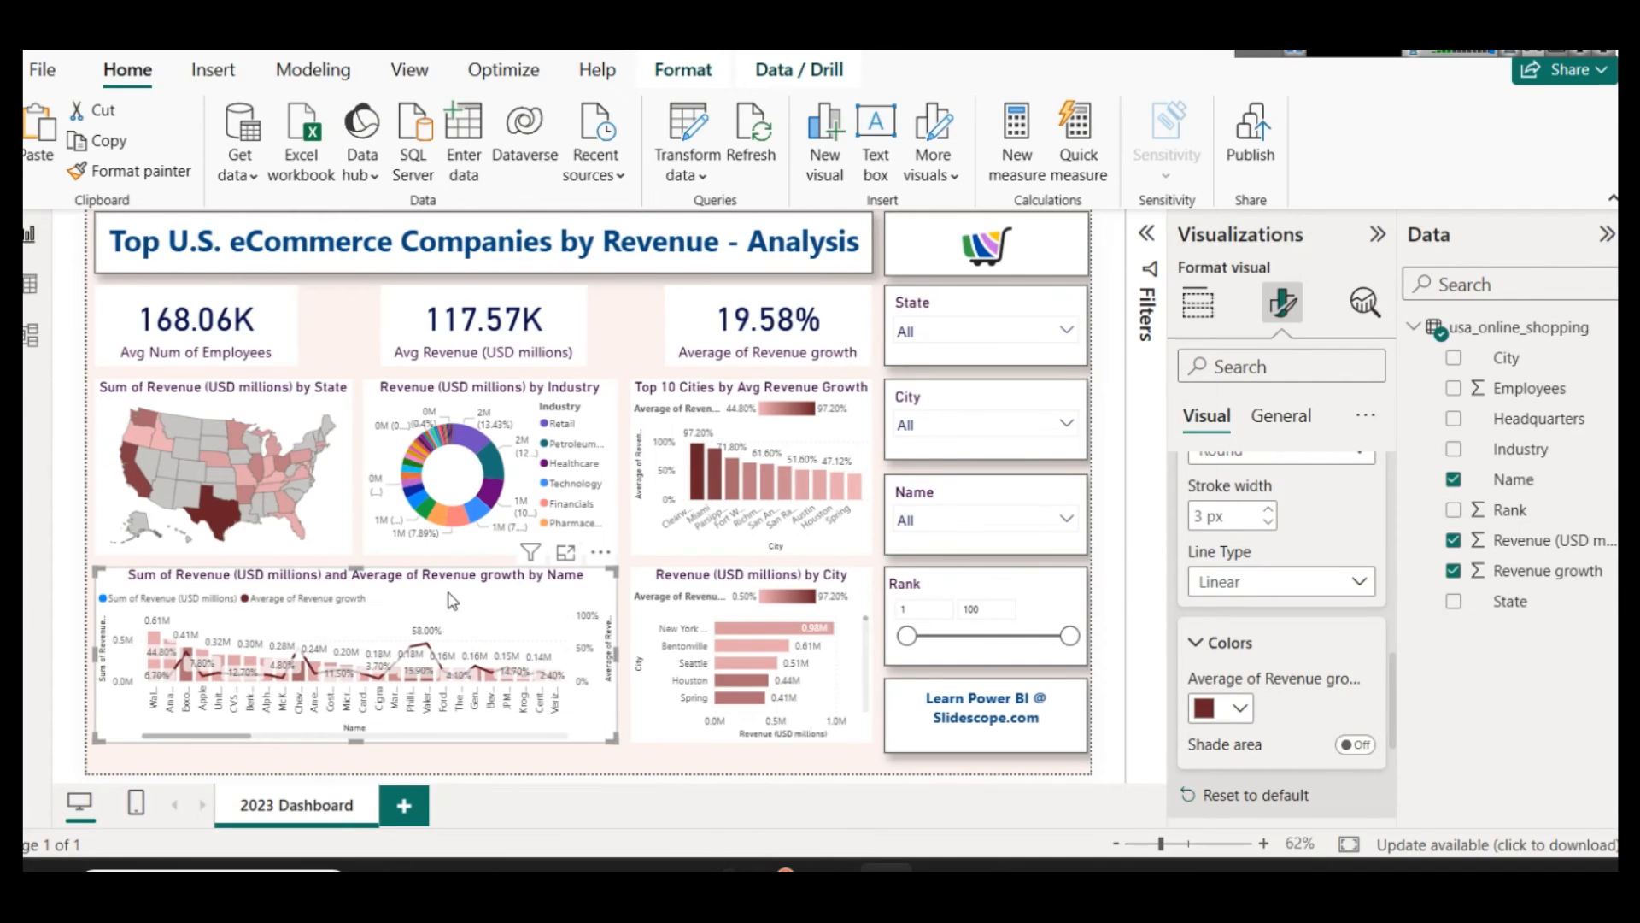
Step: Examine the combo chart in focus mode, comparing revenue columns with revenue growth for individual companies, and return to the report
left_click(564, 554)
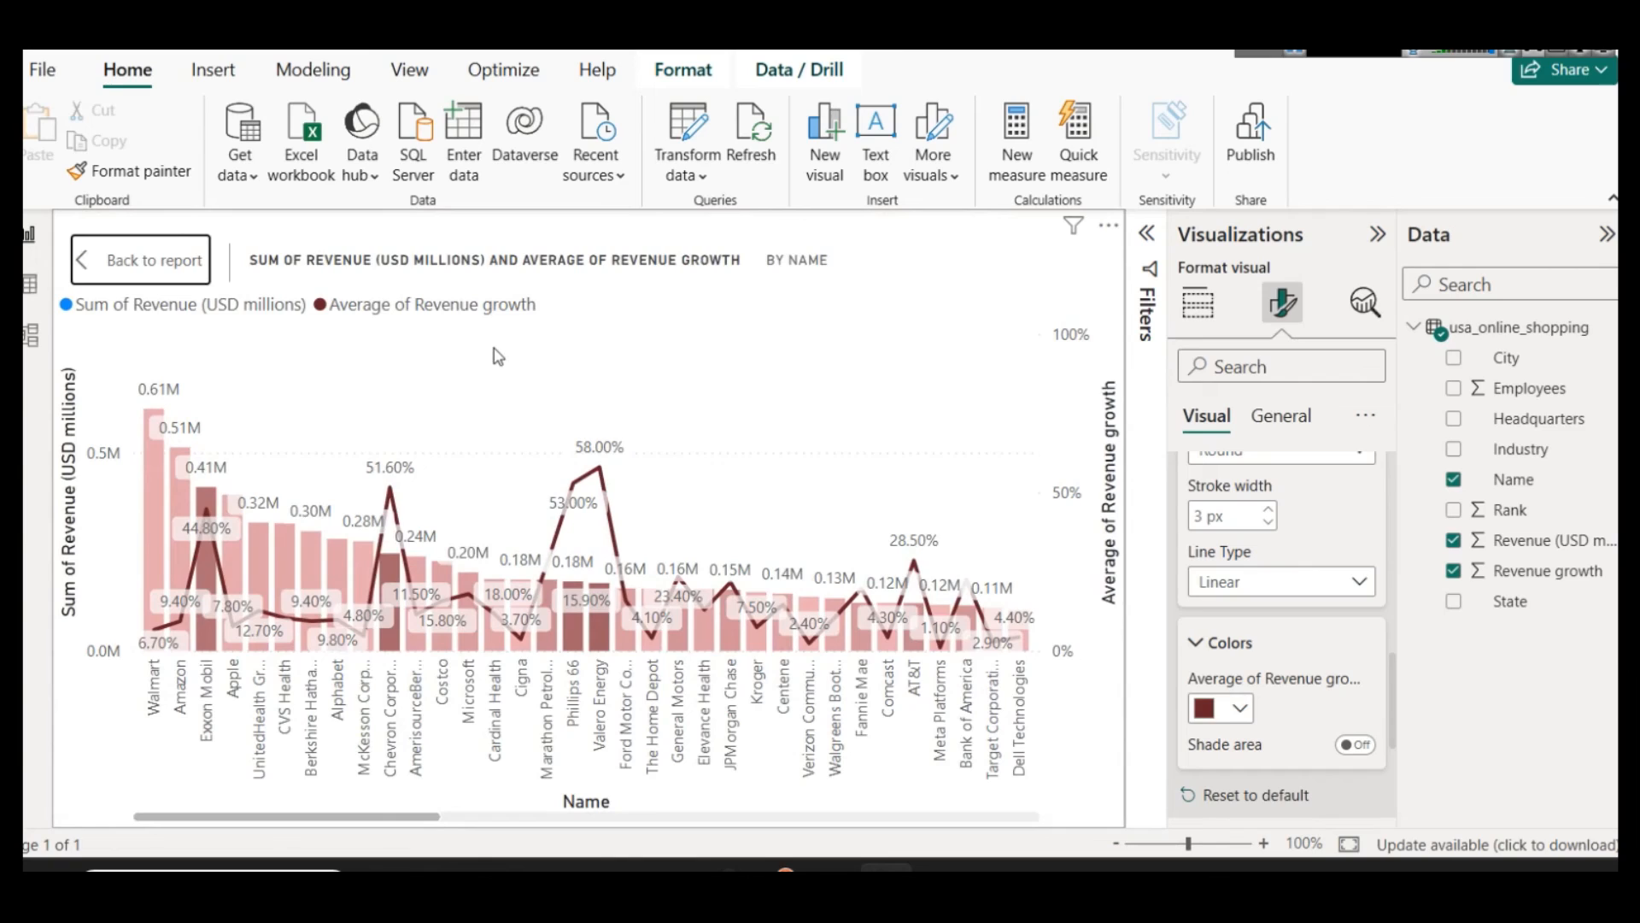
mouse_move(145, 446)
mouse_move(390, 501)
mouse_move(155, 619)
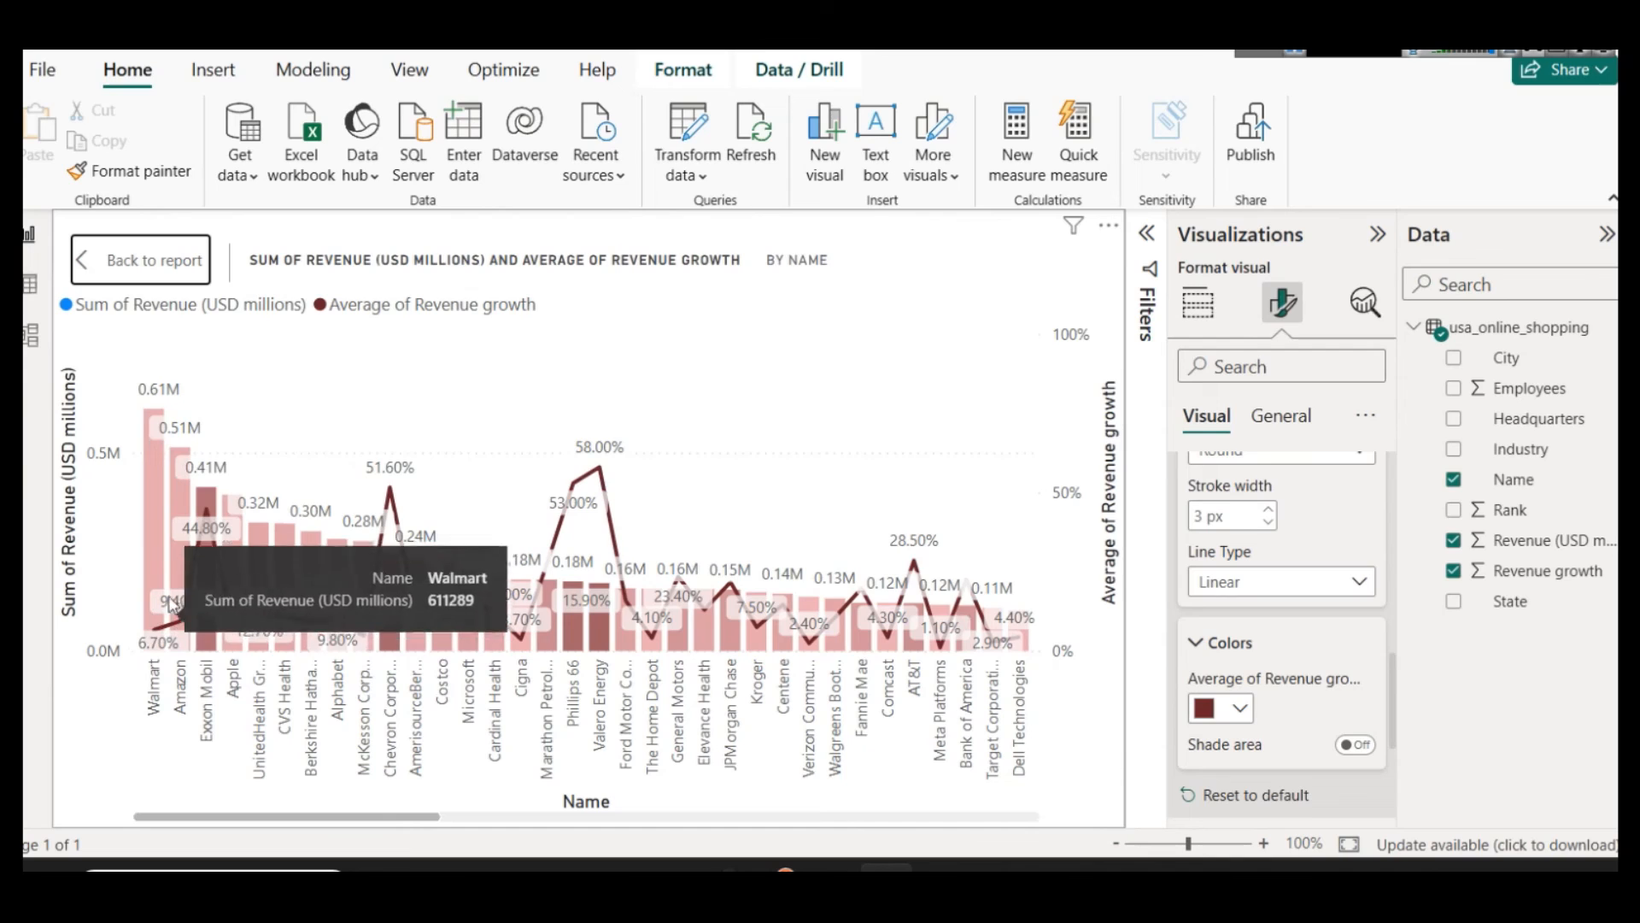
mouse_move(204, 499)
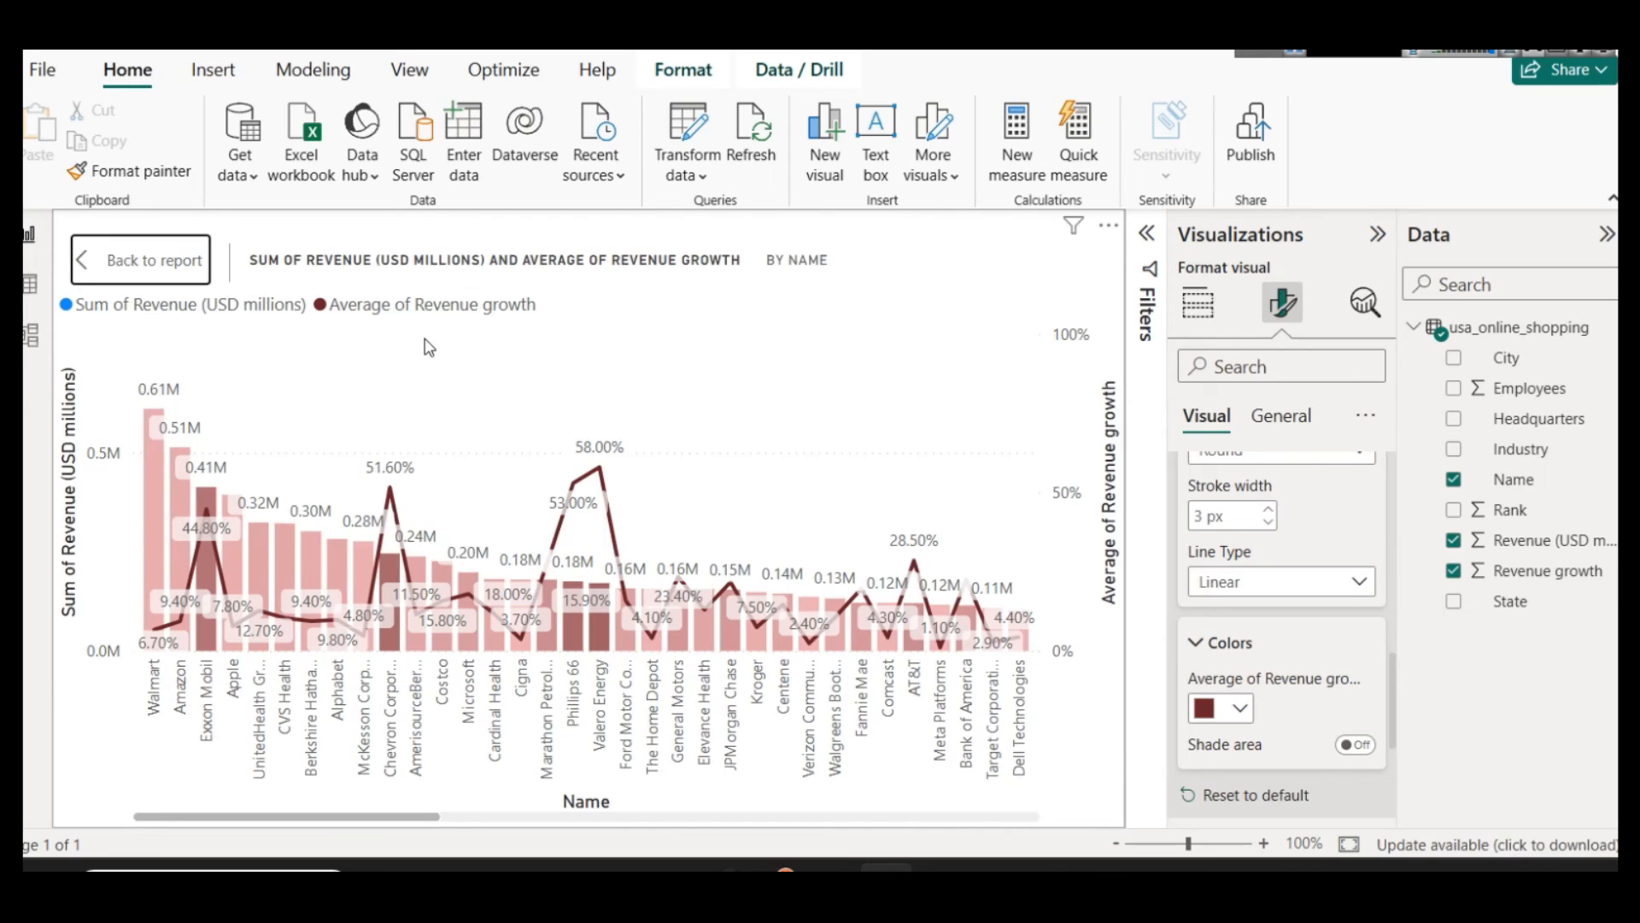
mouse_move(394, 497)
mouse_move(600, 467)
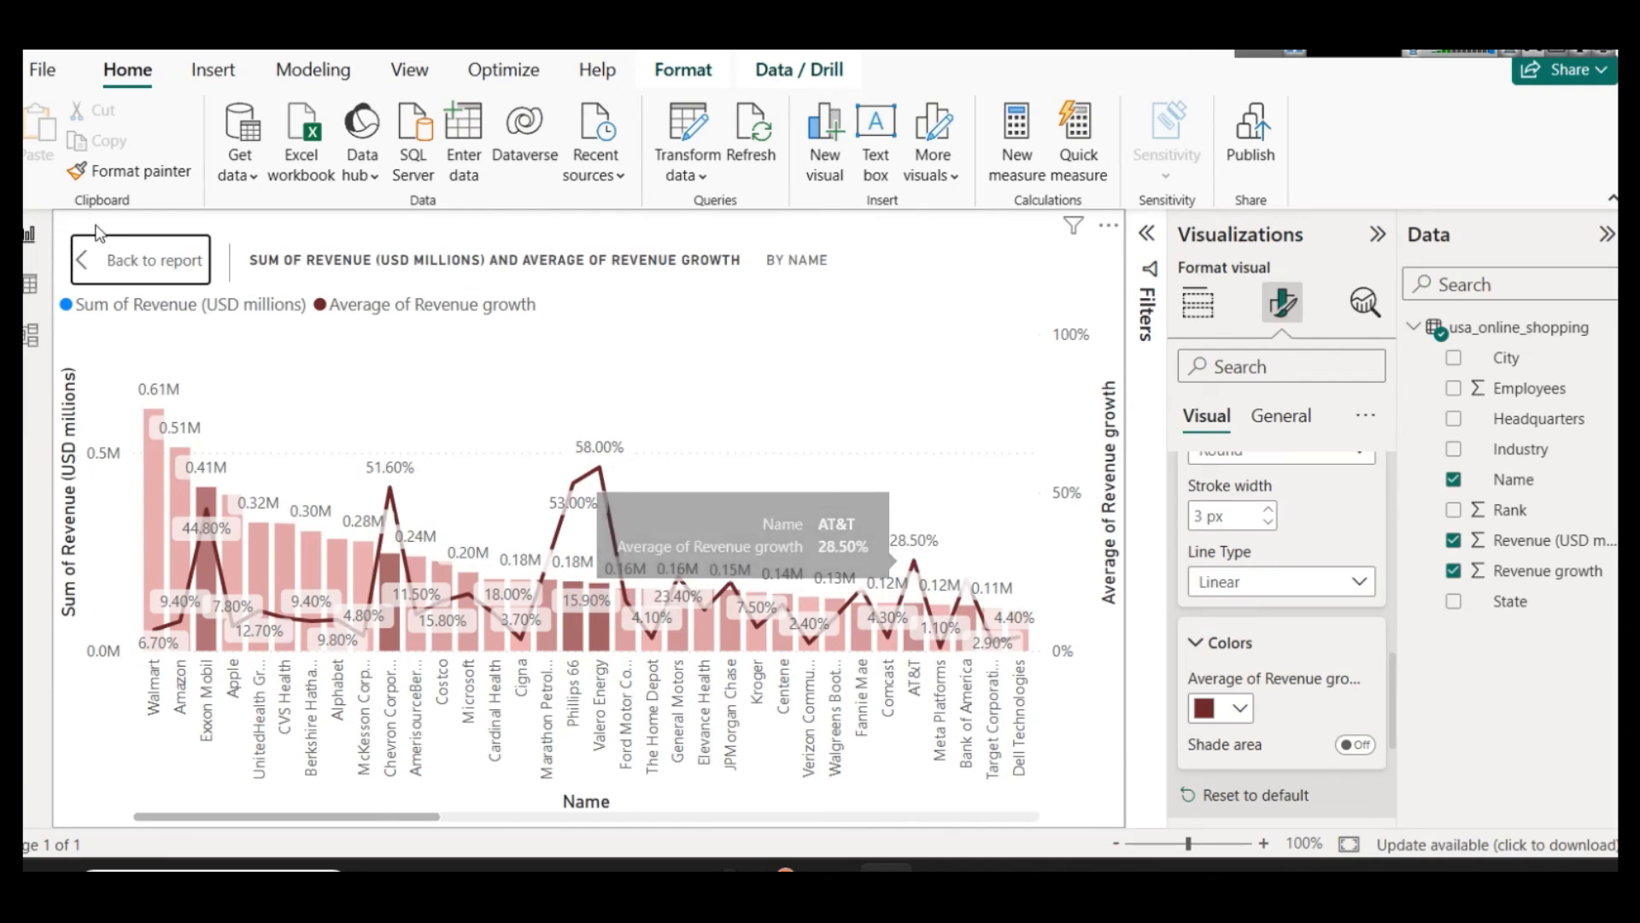
left_click(117, 256)
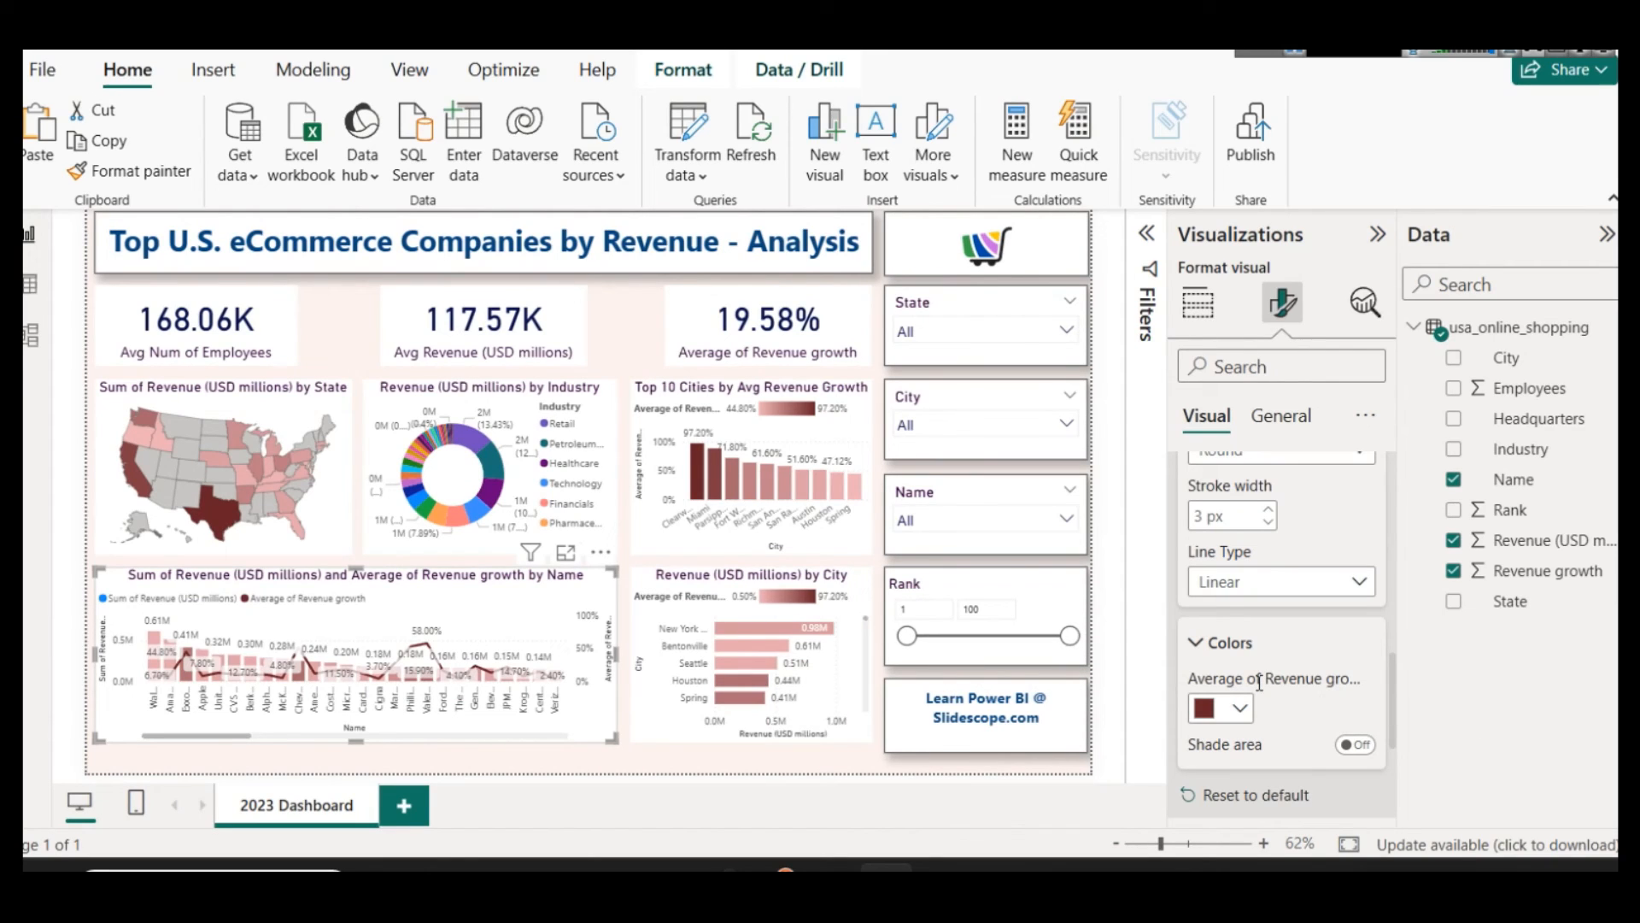
Step: Try shading the area under the combo chart's growth line and preview it in focus mode
left_click(1354, 744)
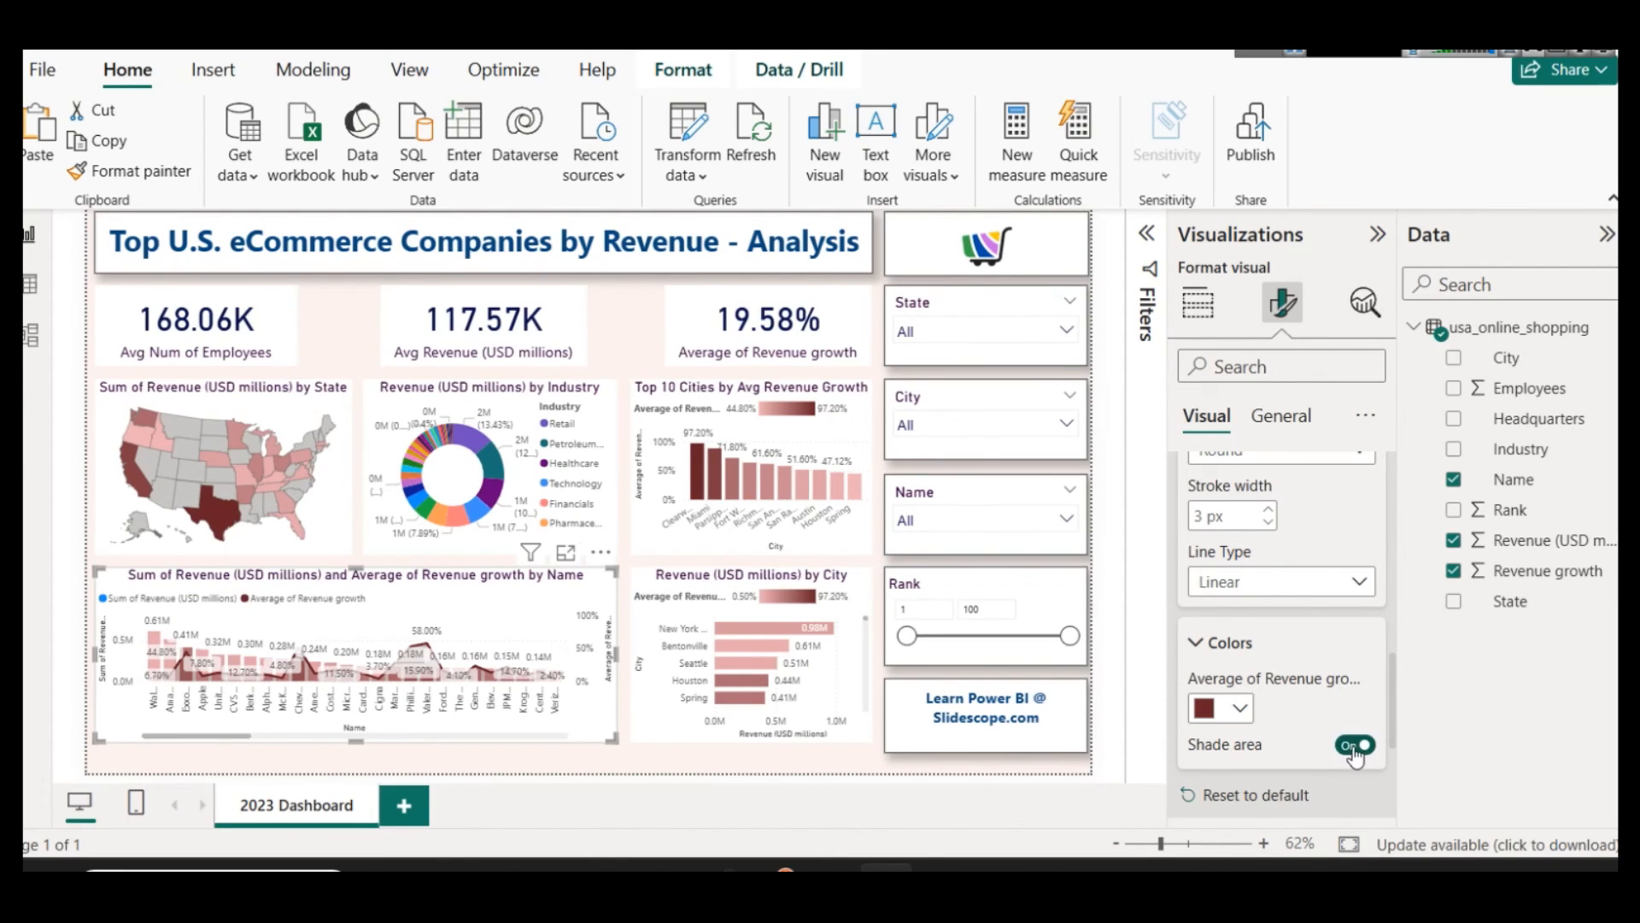
left_click(566, 551)
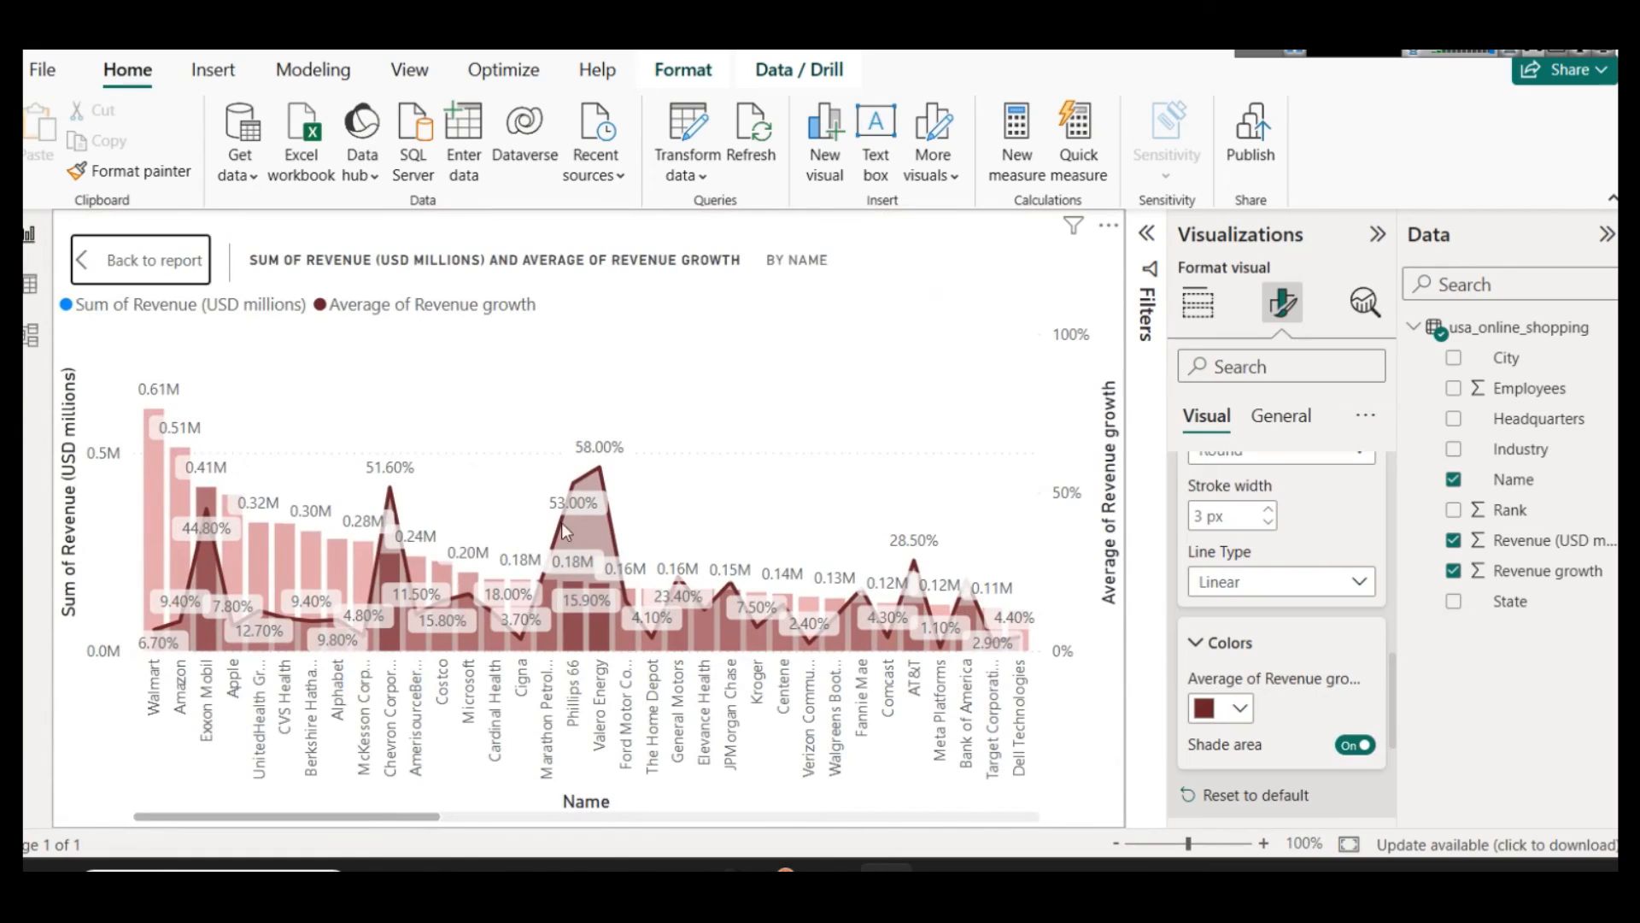
left_click(154, 263)
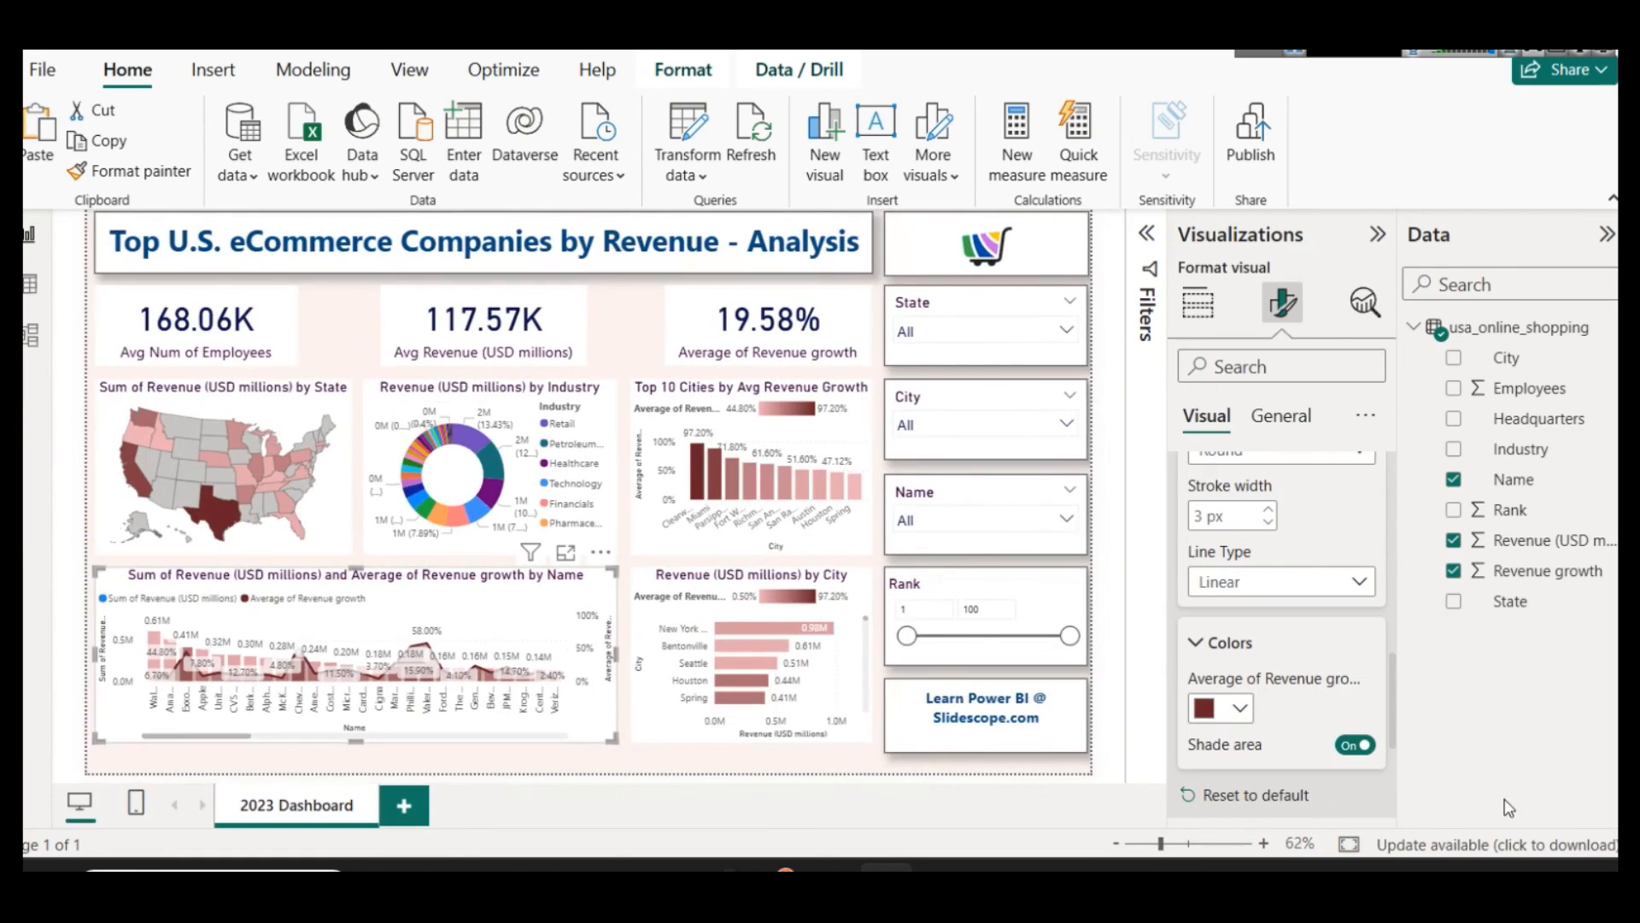
left_click(1354, 746)
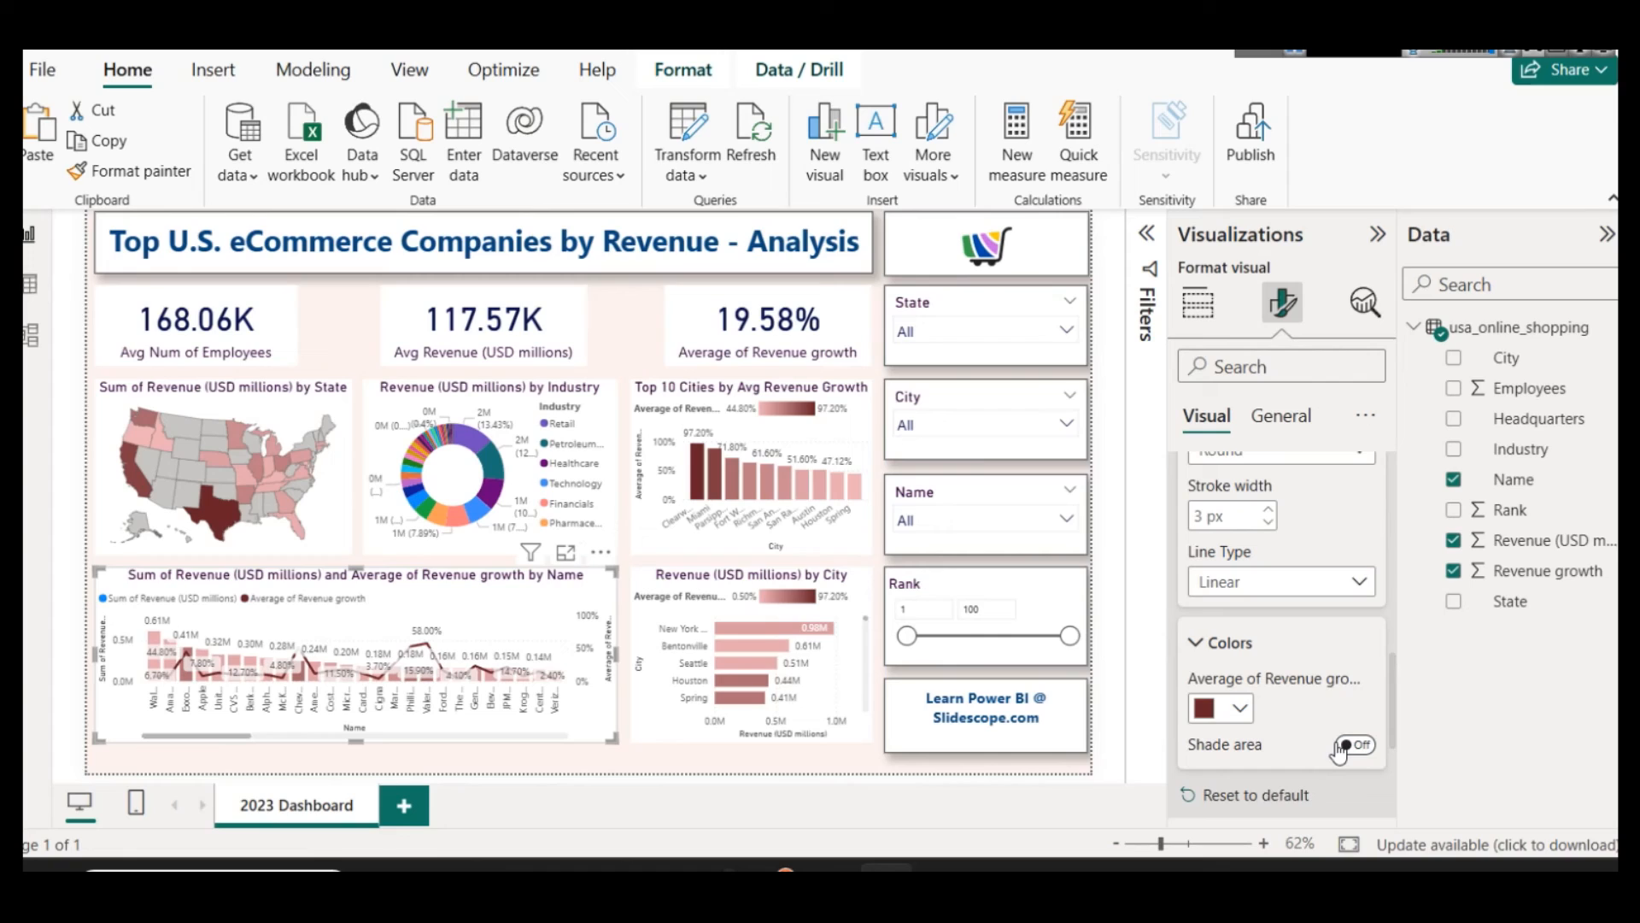
Step: Turn off the data labels on the revenue and growth combo chart
scroll(1333, 683, "down", 3)
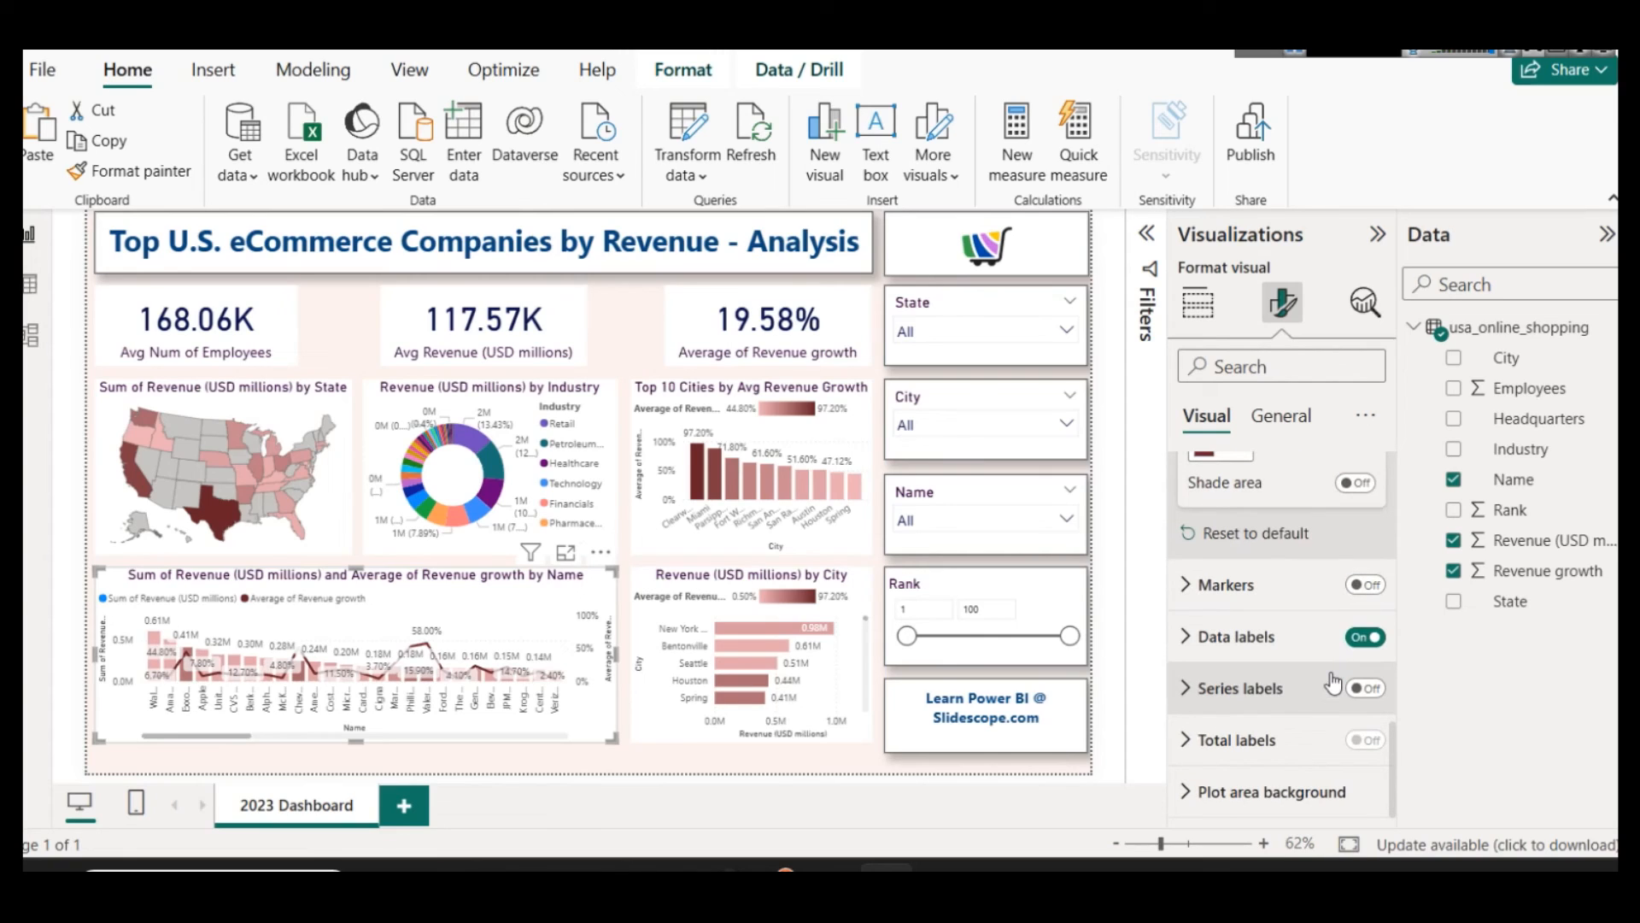
left_click(1360, 639)
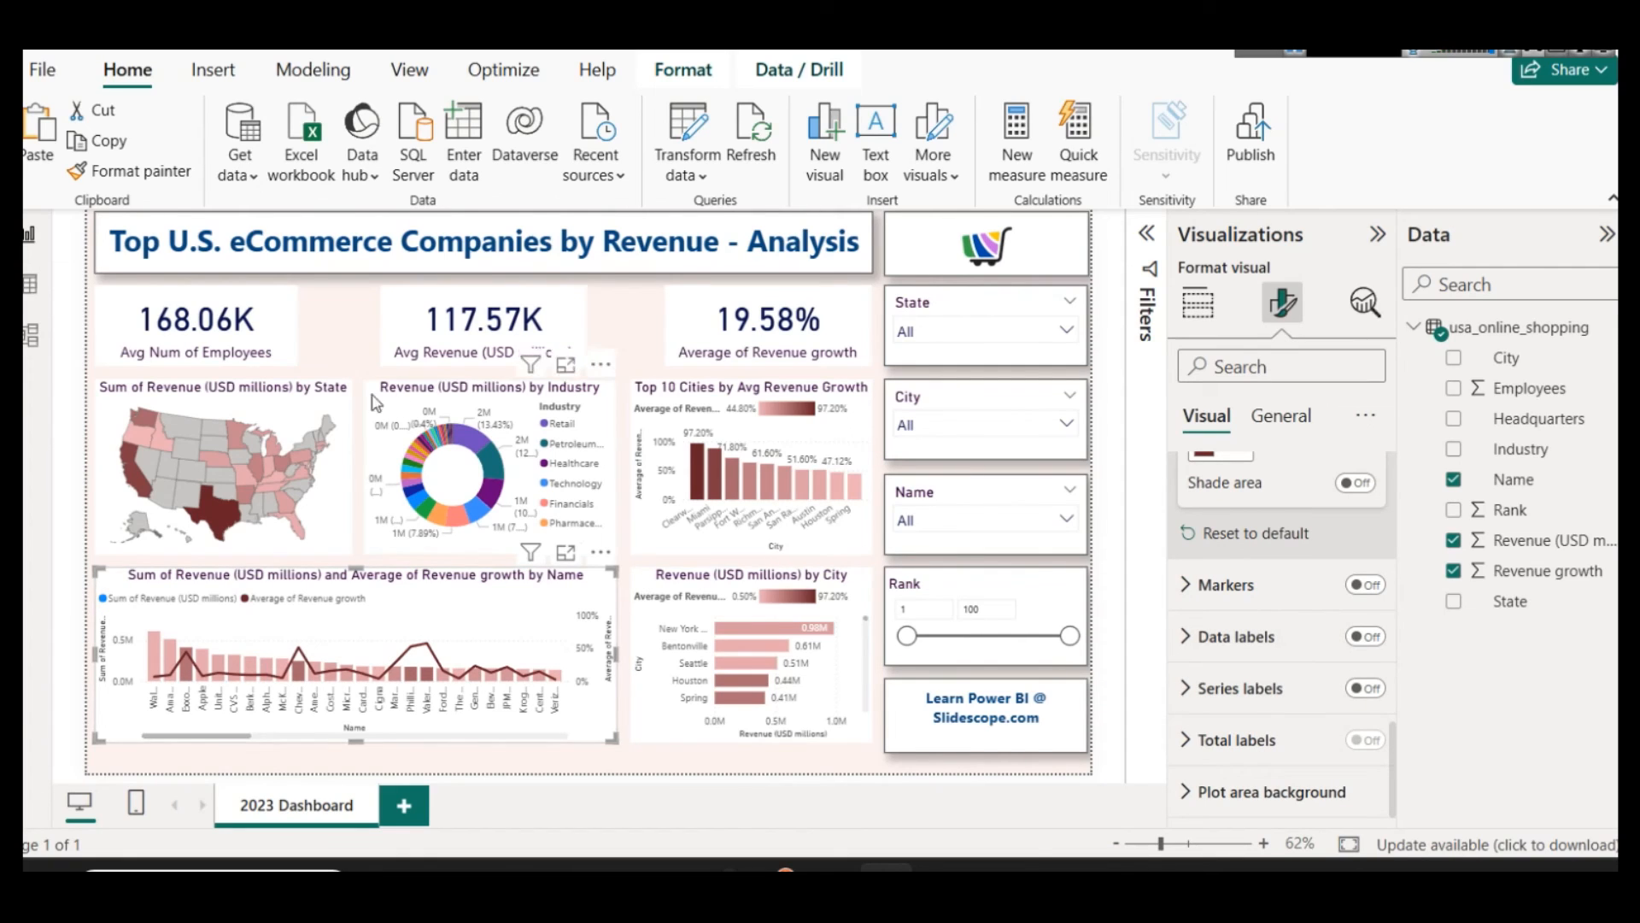
Step: Shorten the three KPI cards slightly by raising their lower edges to the same height
left_click(188, 357)
left_click_drag(191, 366, 189, 355)
left_click(473, 351)
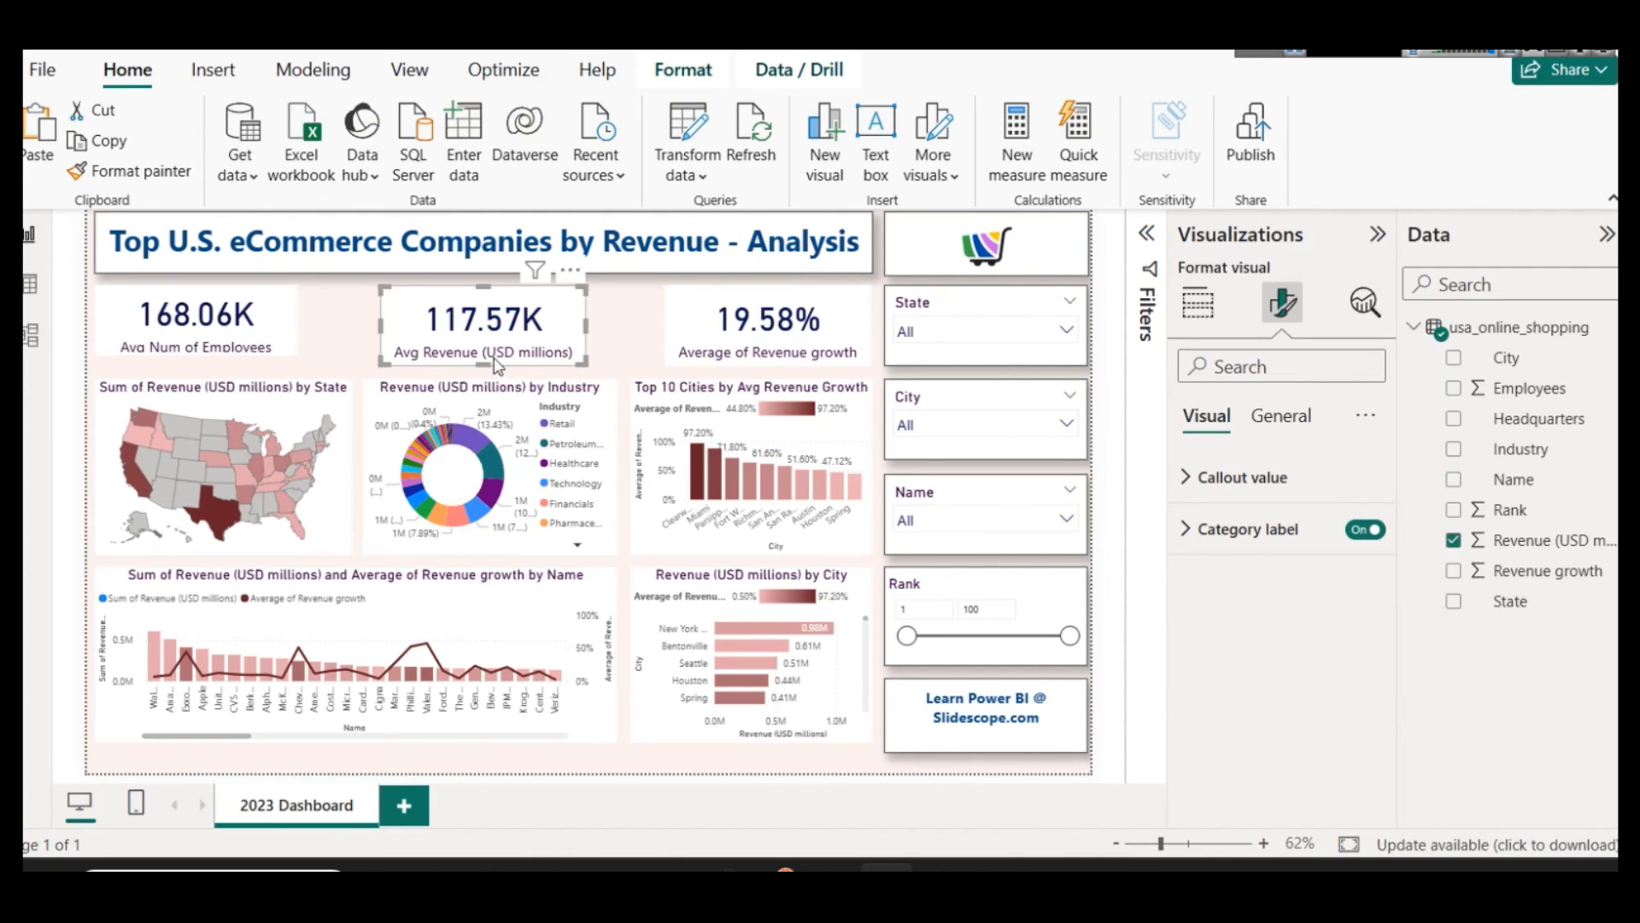
left_click_drag(483, 366, 483, 354)
left_click(705, 331)
left_click_drag(770, 365, 771, 354)
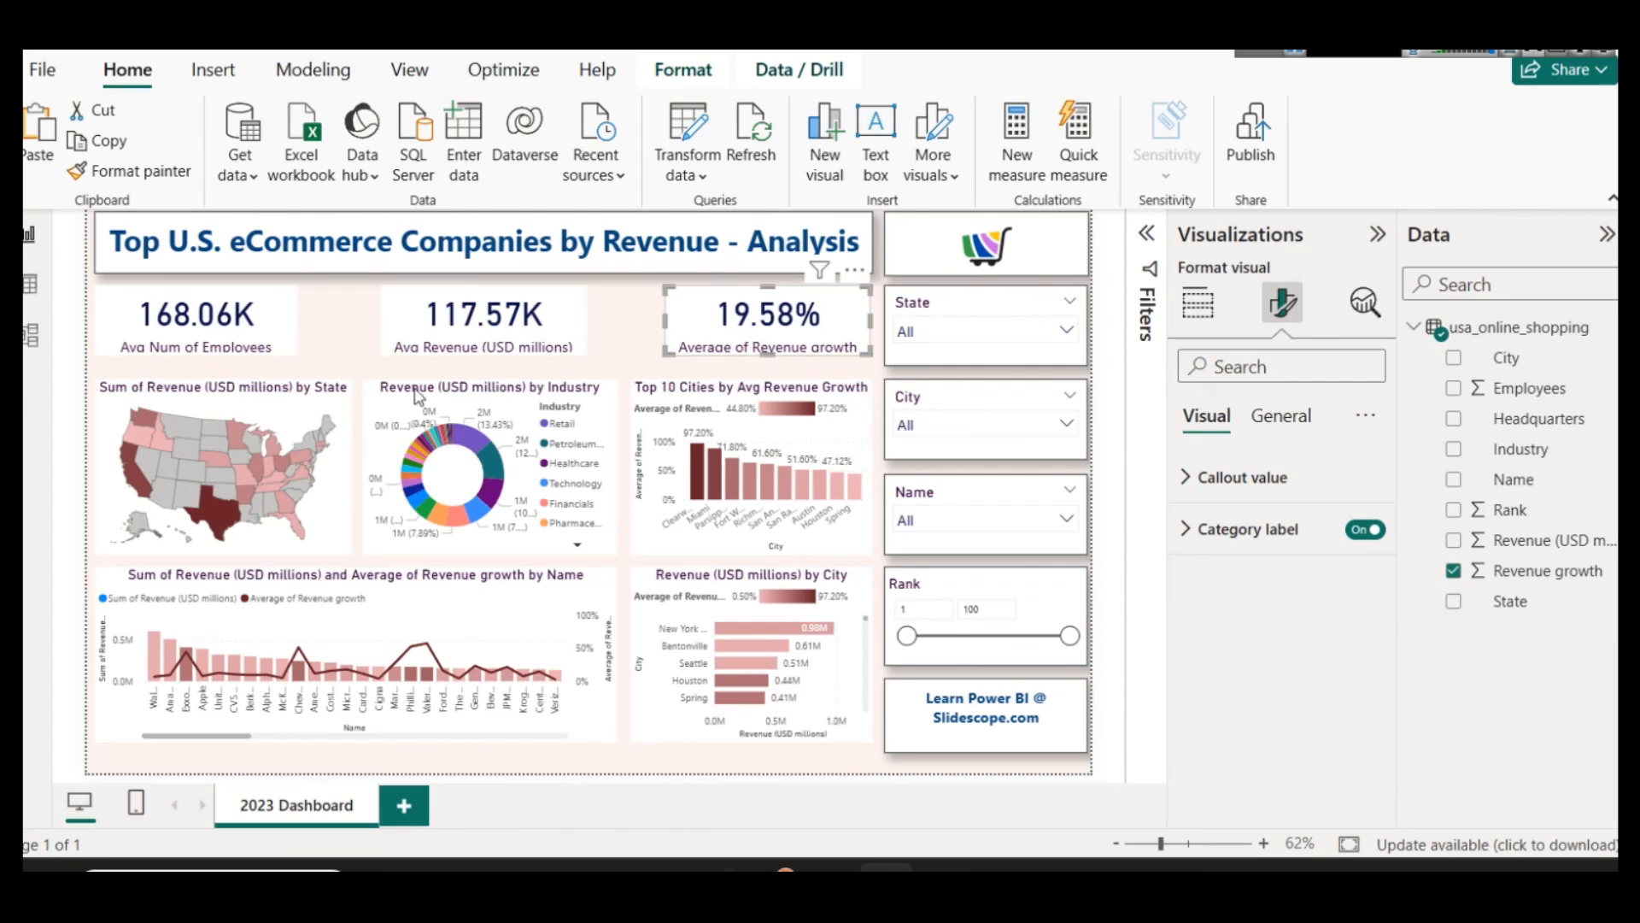
Step: Move the state map, industry donut and Top 10 Cities chart up, directly beneath the KPI cards
left_click(261, 410)
left_click_drag(261, 410, 259, 394)
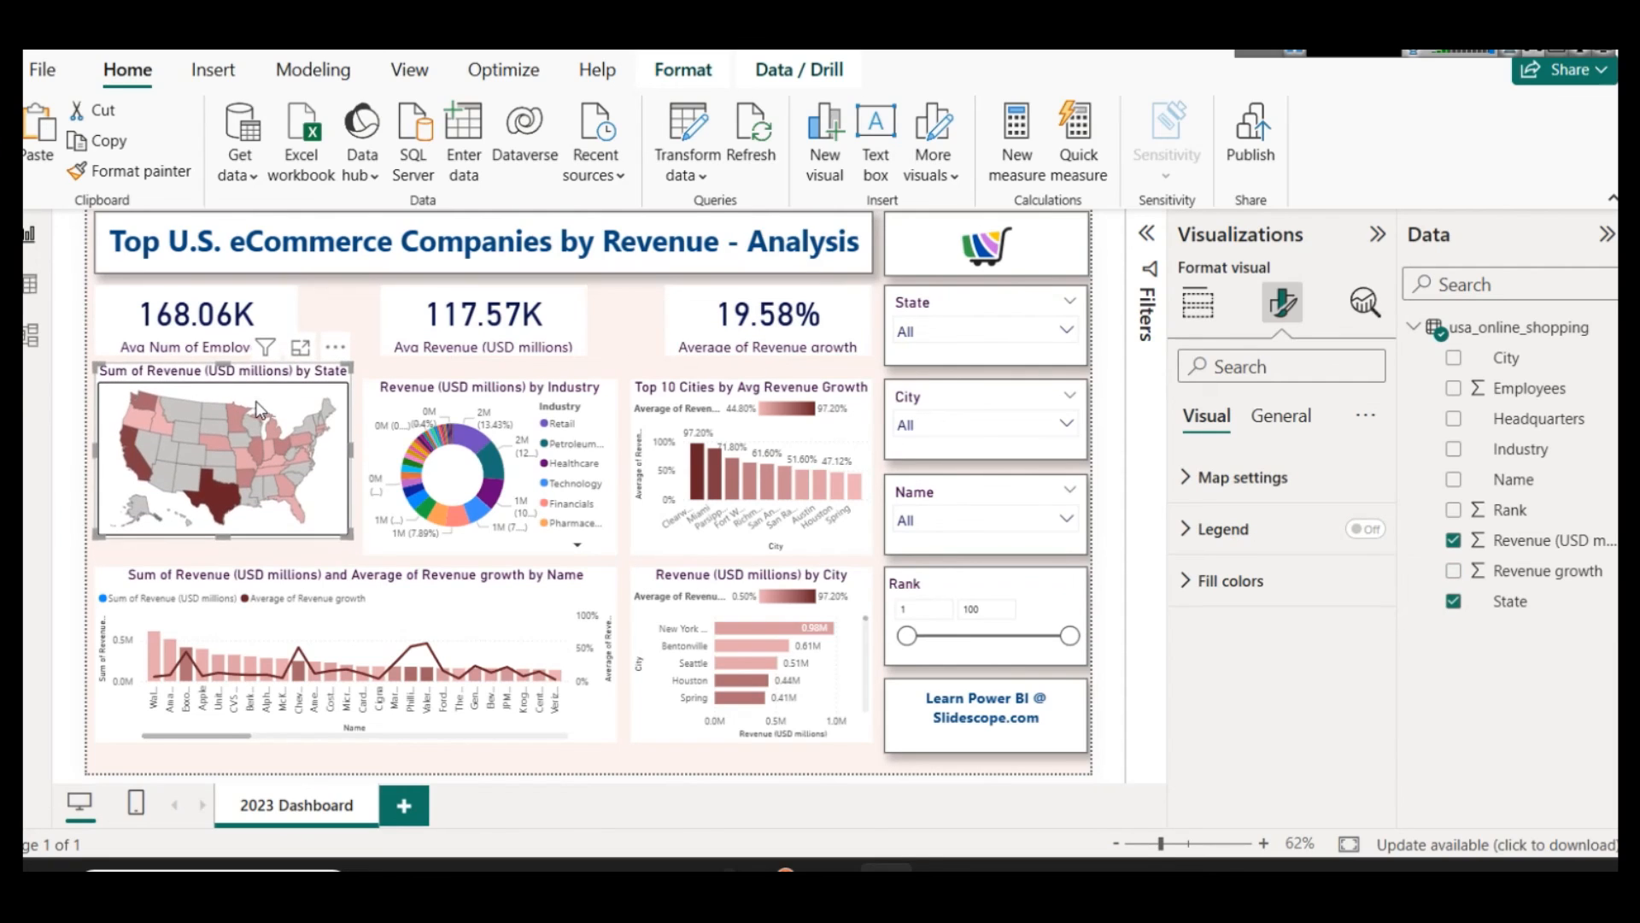
left_click(433, 393)
left_click_drag(433, 393, 433, 378)
left_click(745, 382)
left_click_drag(745, 382, 746, 367)
Step: Raise the upper edges of the Revenue by City bar chart and the combo chart to one aligned height
left_click(733, 590)
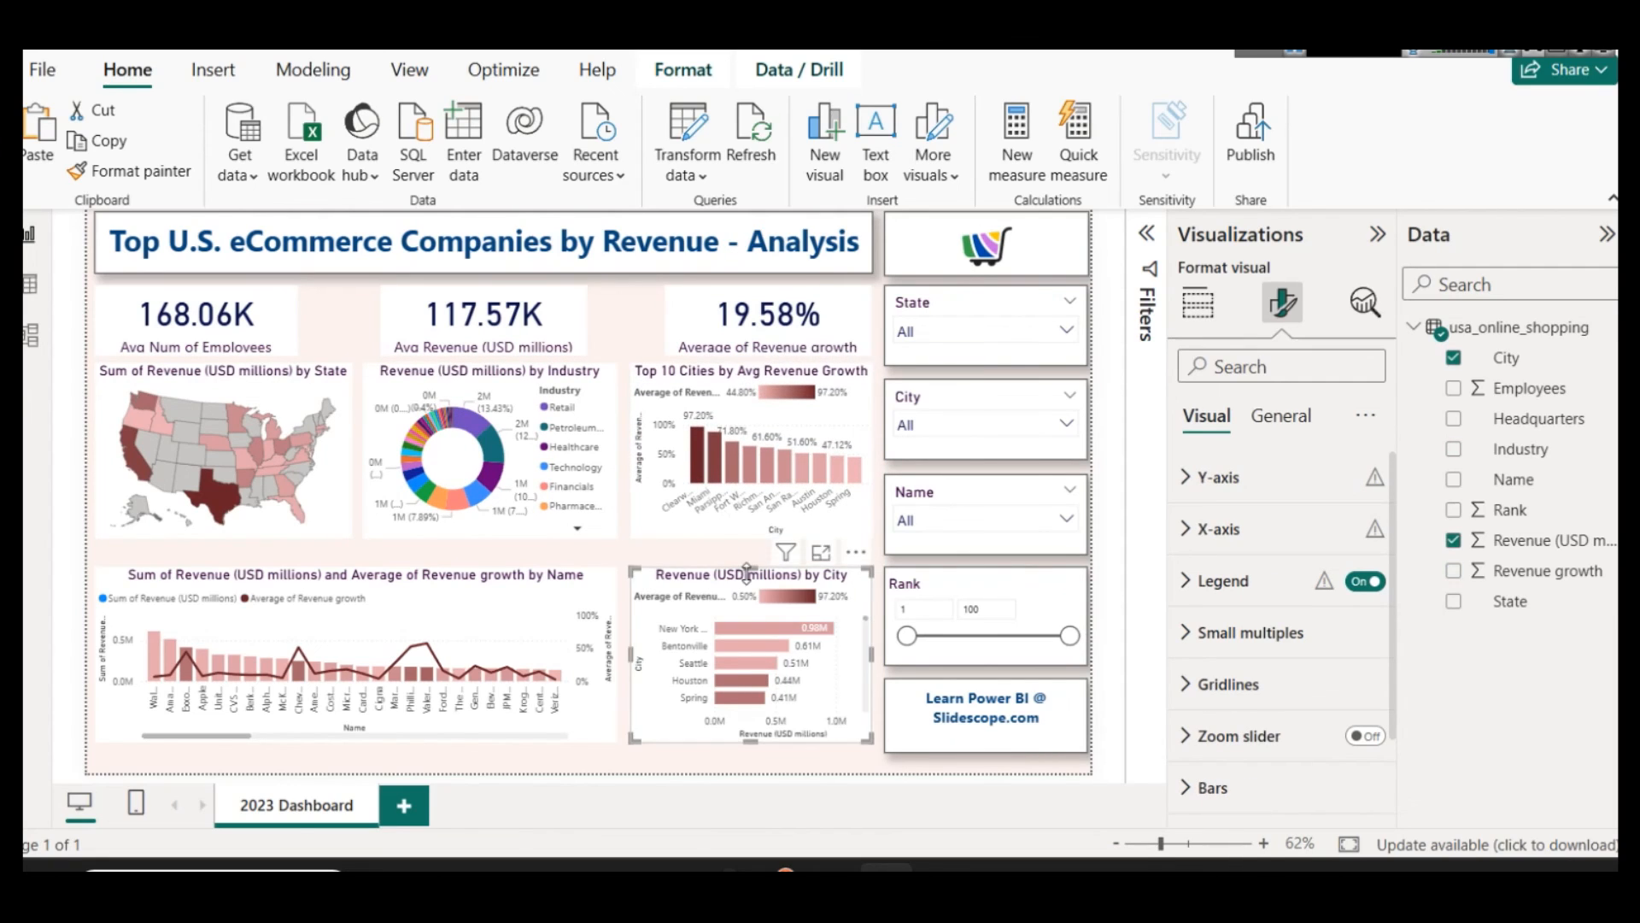
left_click_drag(733, 589, 752, 551)
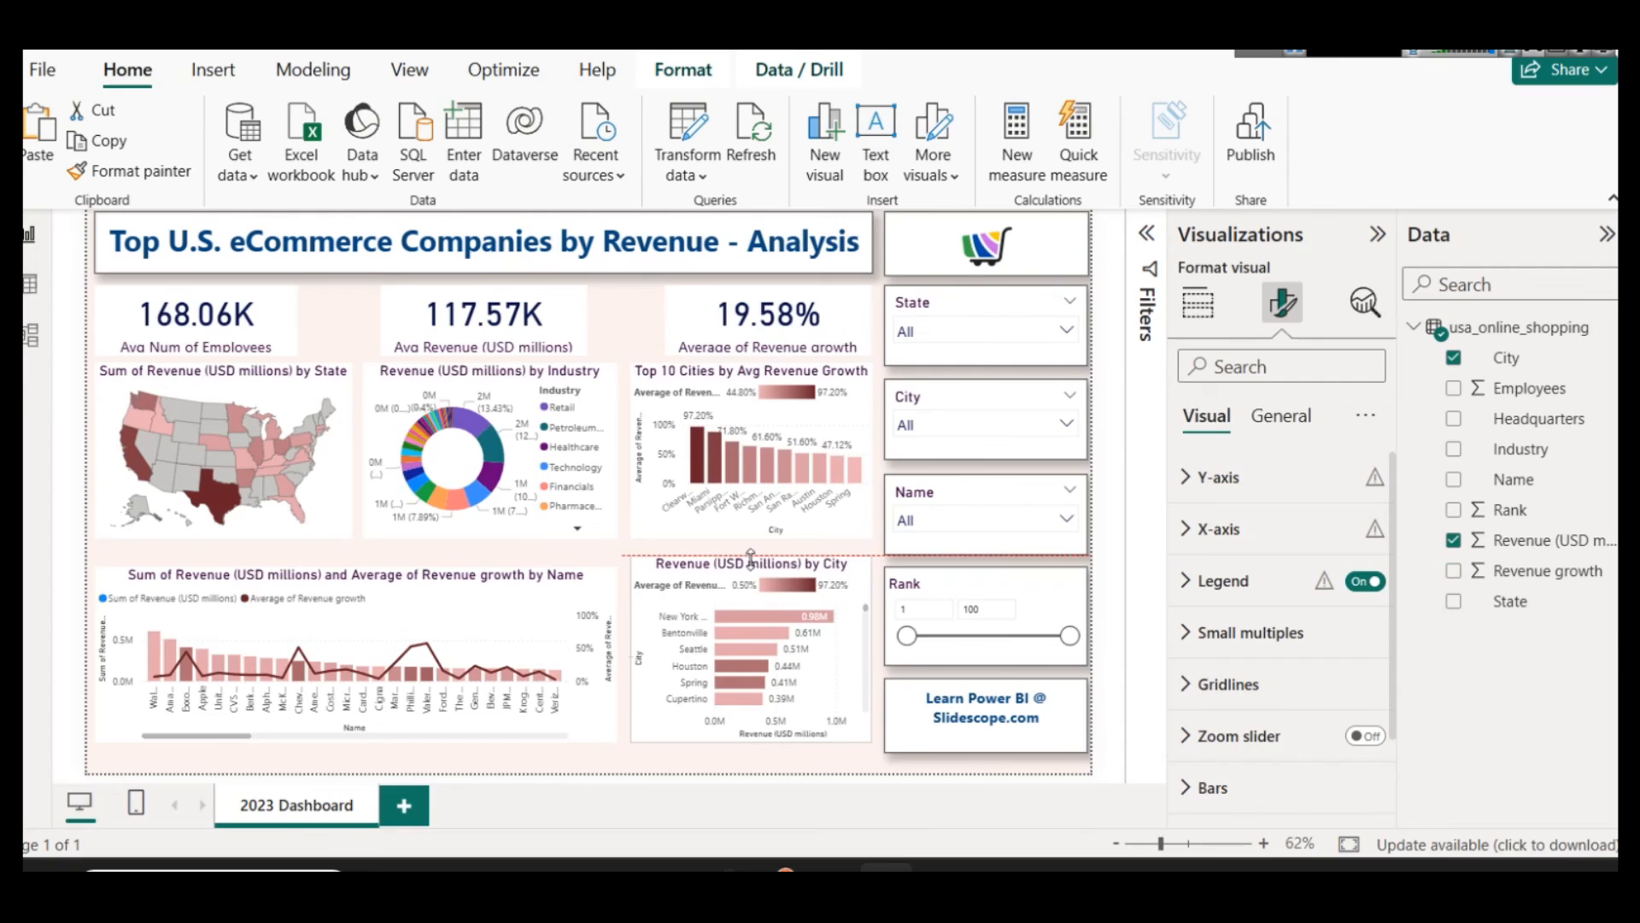
left_click(359, 565)
left_click_drag(359, 566, 366, 565)
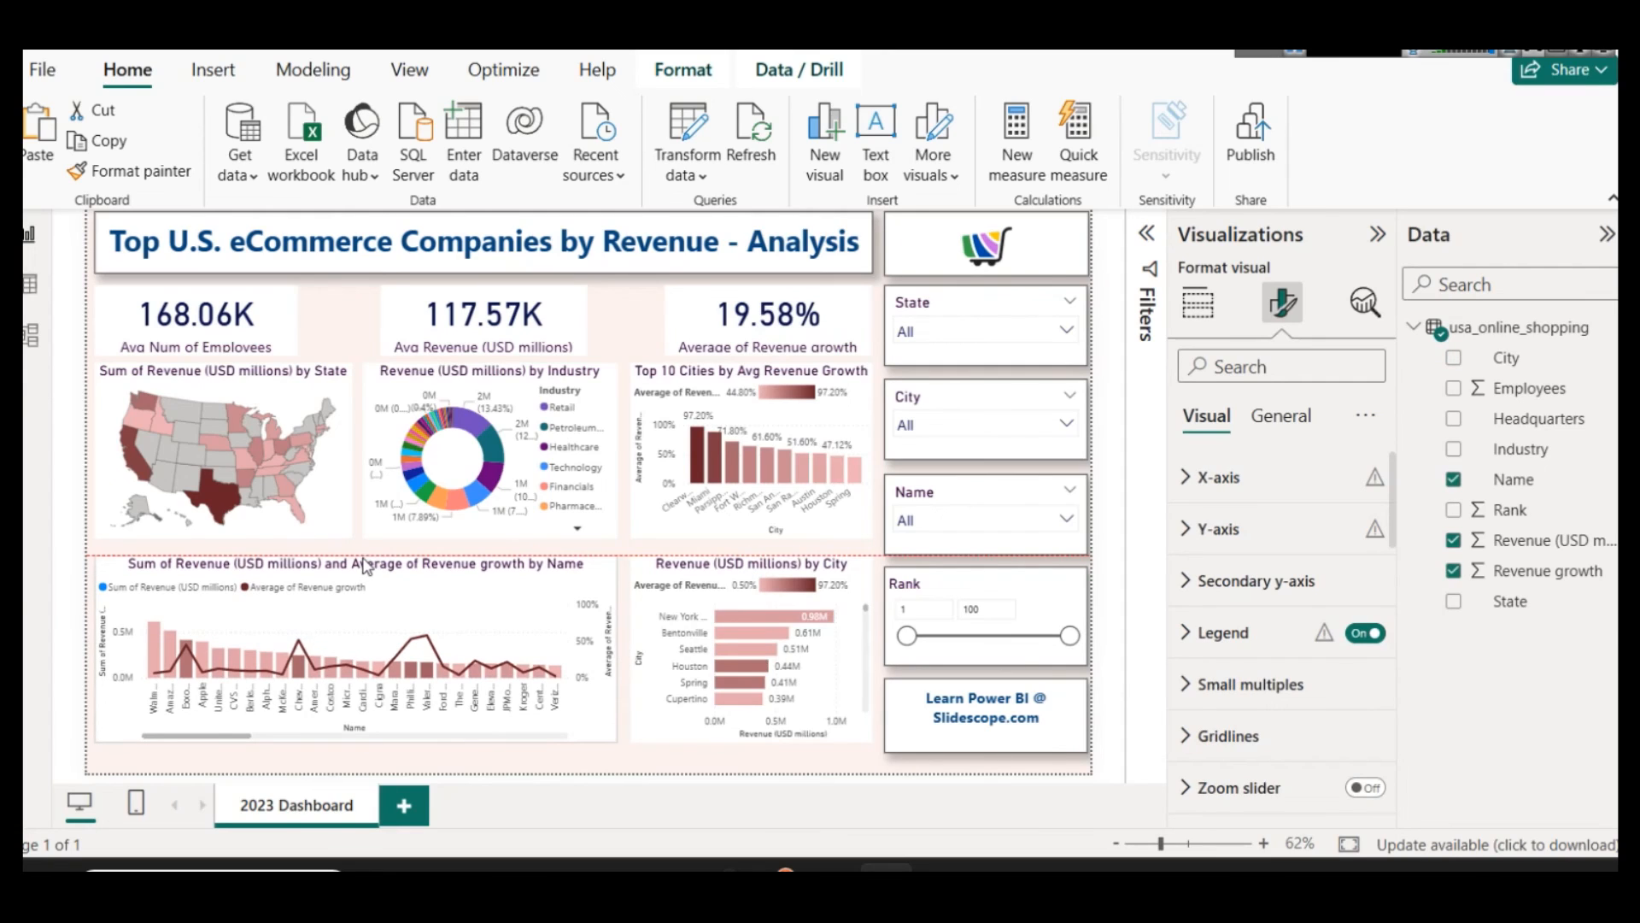
Step: Extend the lower edges of the combo chart and the Revenue by City chart to align just above the page border
mouse_move(359, 734)
left_mouse_down()
mouse_move(362, 765)
mouse_move(357, 750)
left_mouse_up()
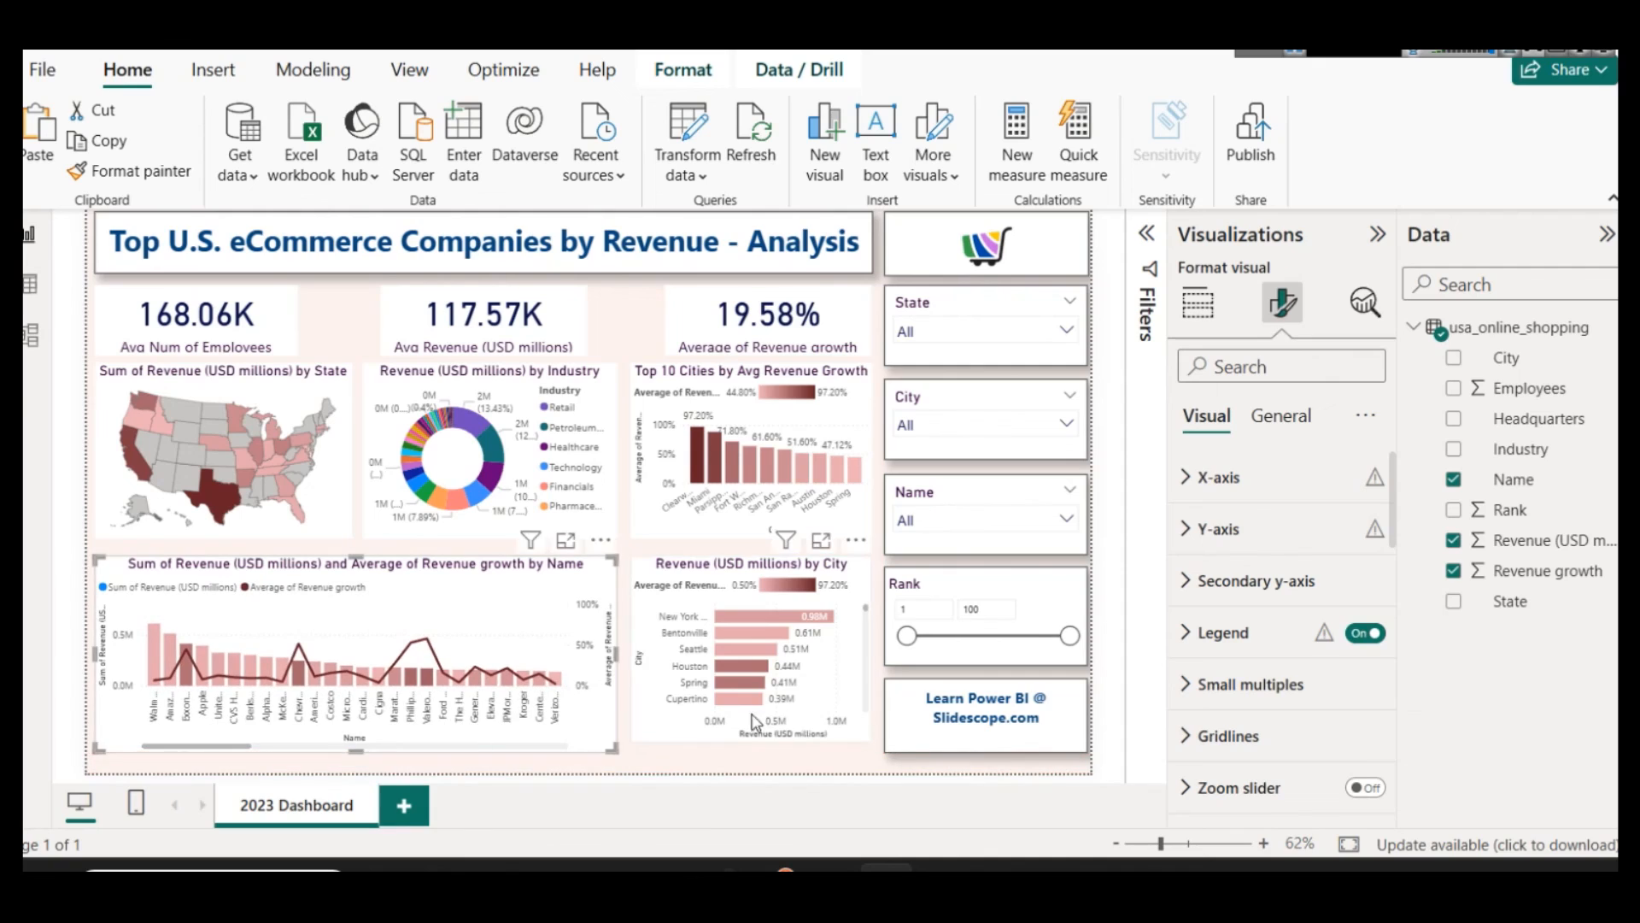
left_click(752, 722)
left_click_drag(751, 742, 753, 769)
left_click(417, 742)
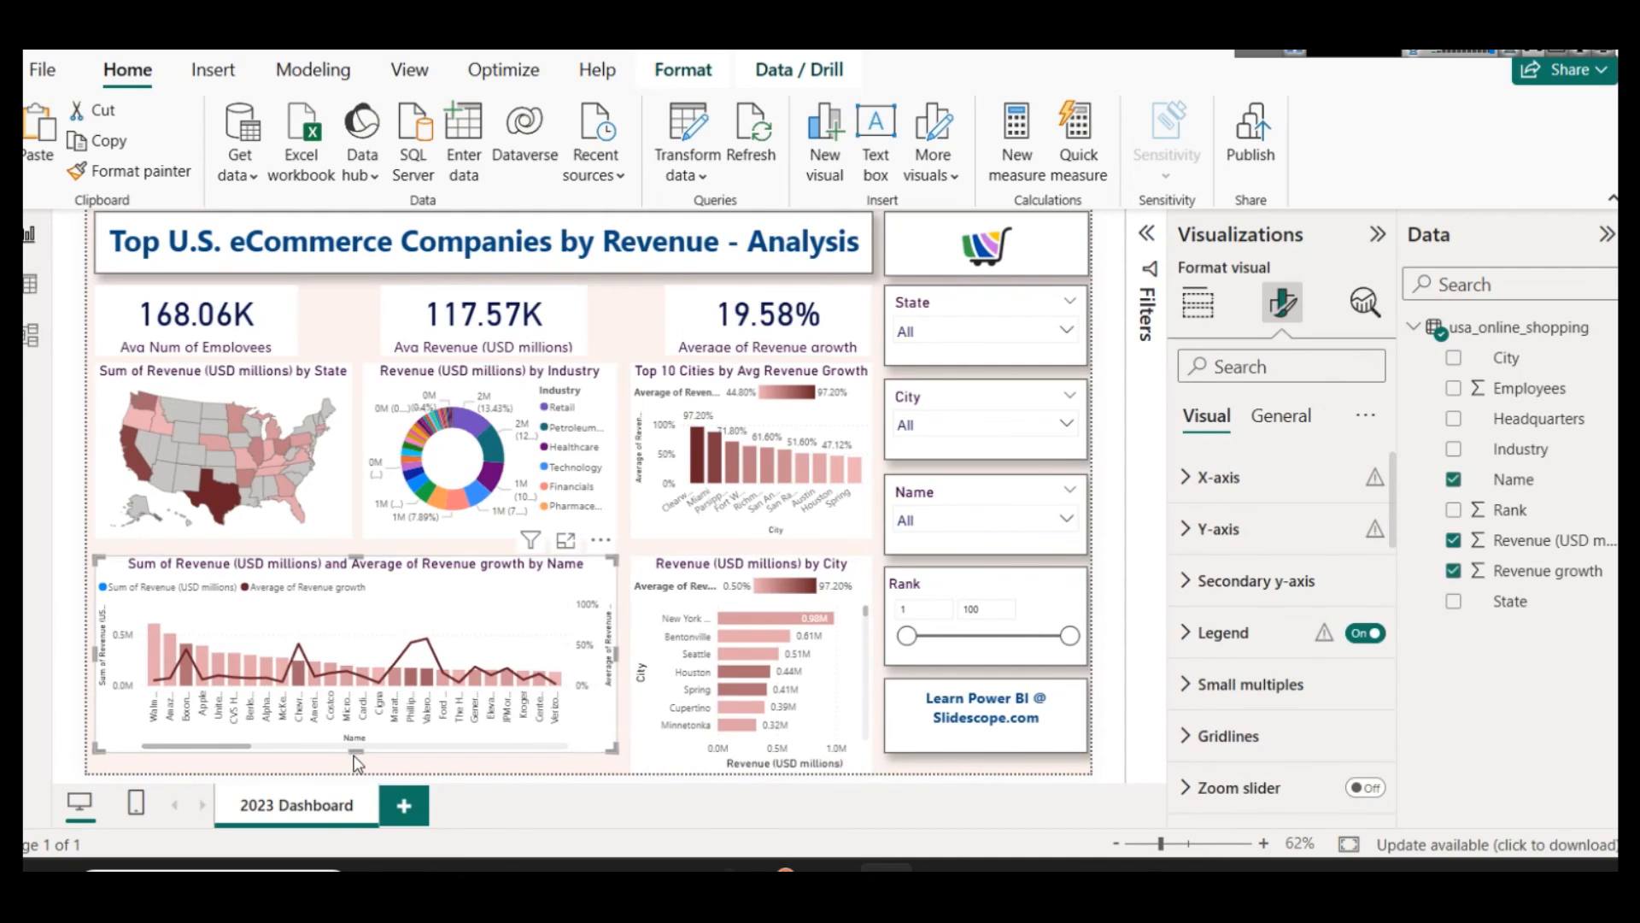
left_click_drag(360, 766, 361, 769)
left_click(759, 742)
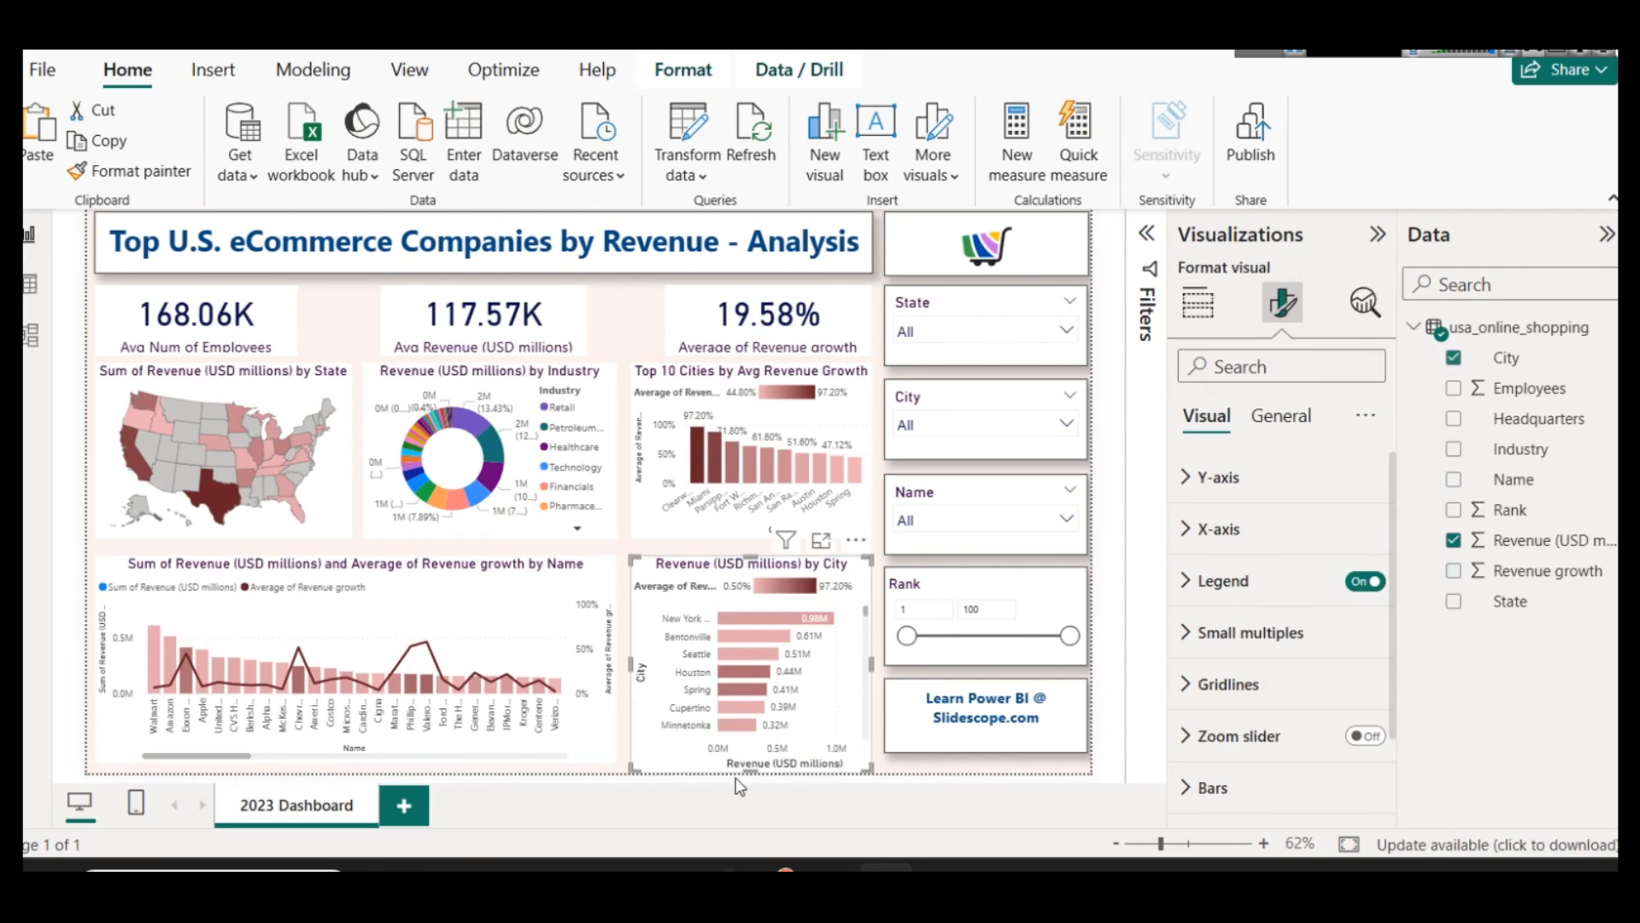
left_click_drag(746, 766, 746, 757)
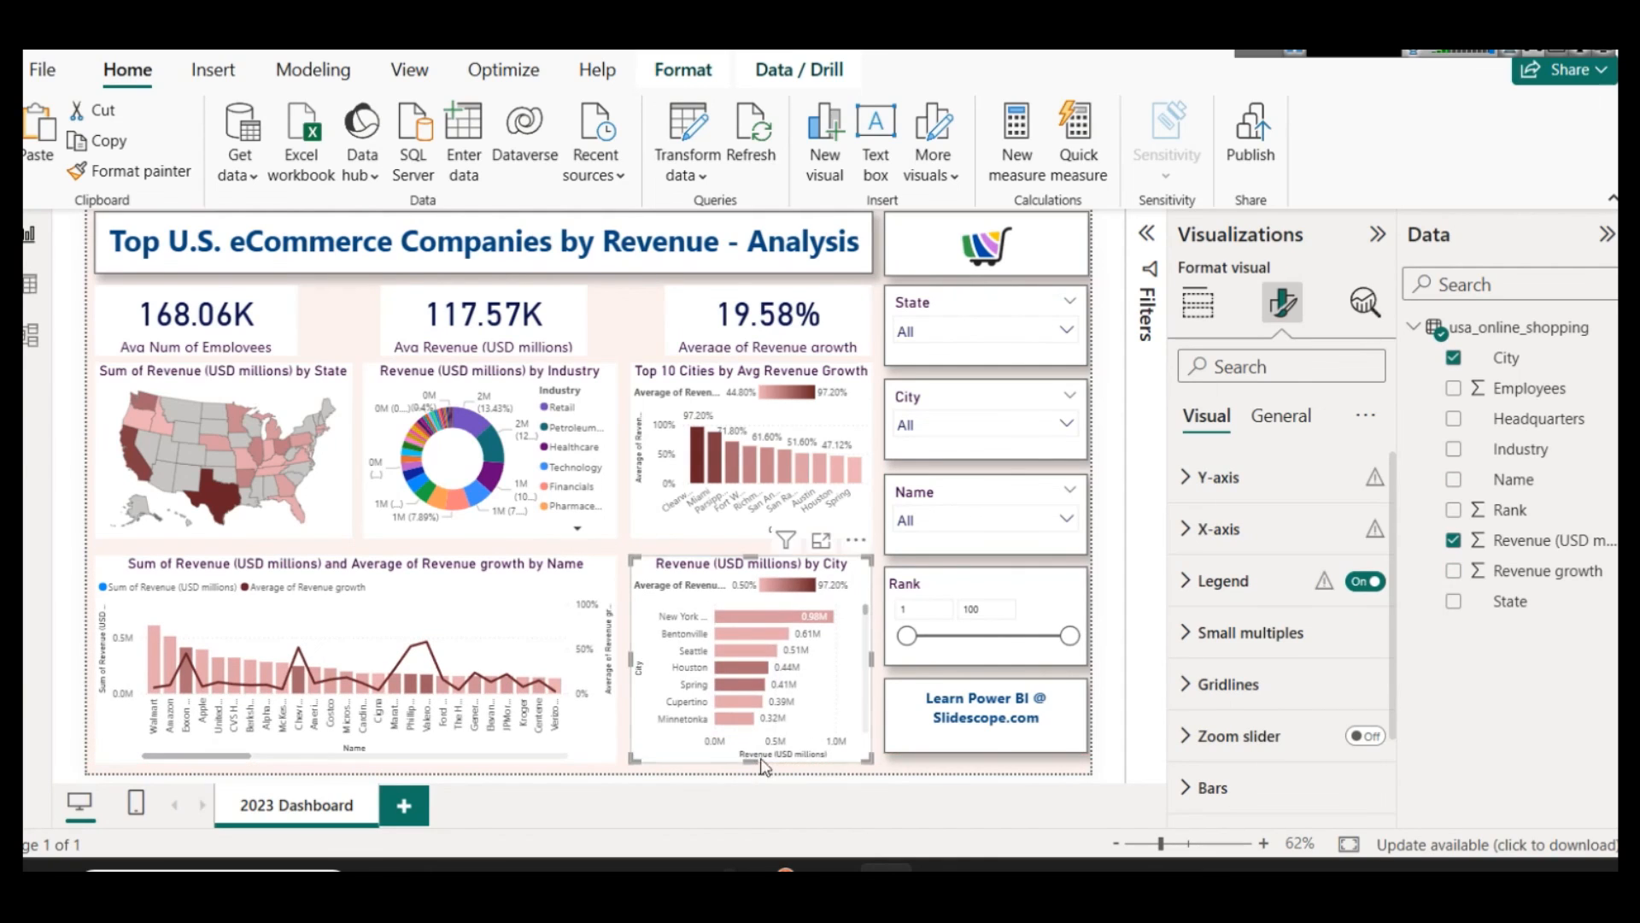
Step: Move the Slidescope text box and the Rank slicer down slightly to line up with the lower charts
left_click(951, 750)
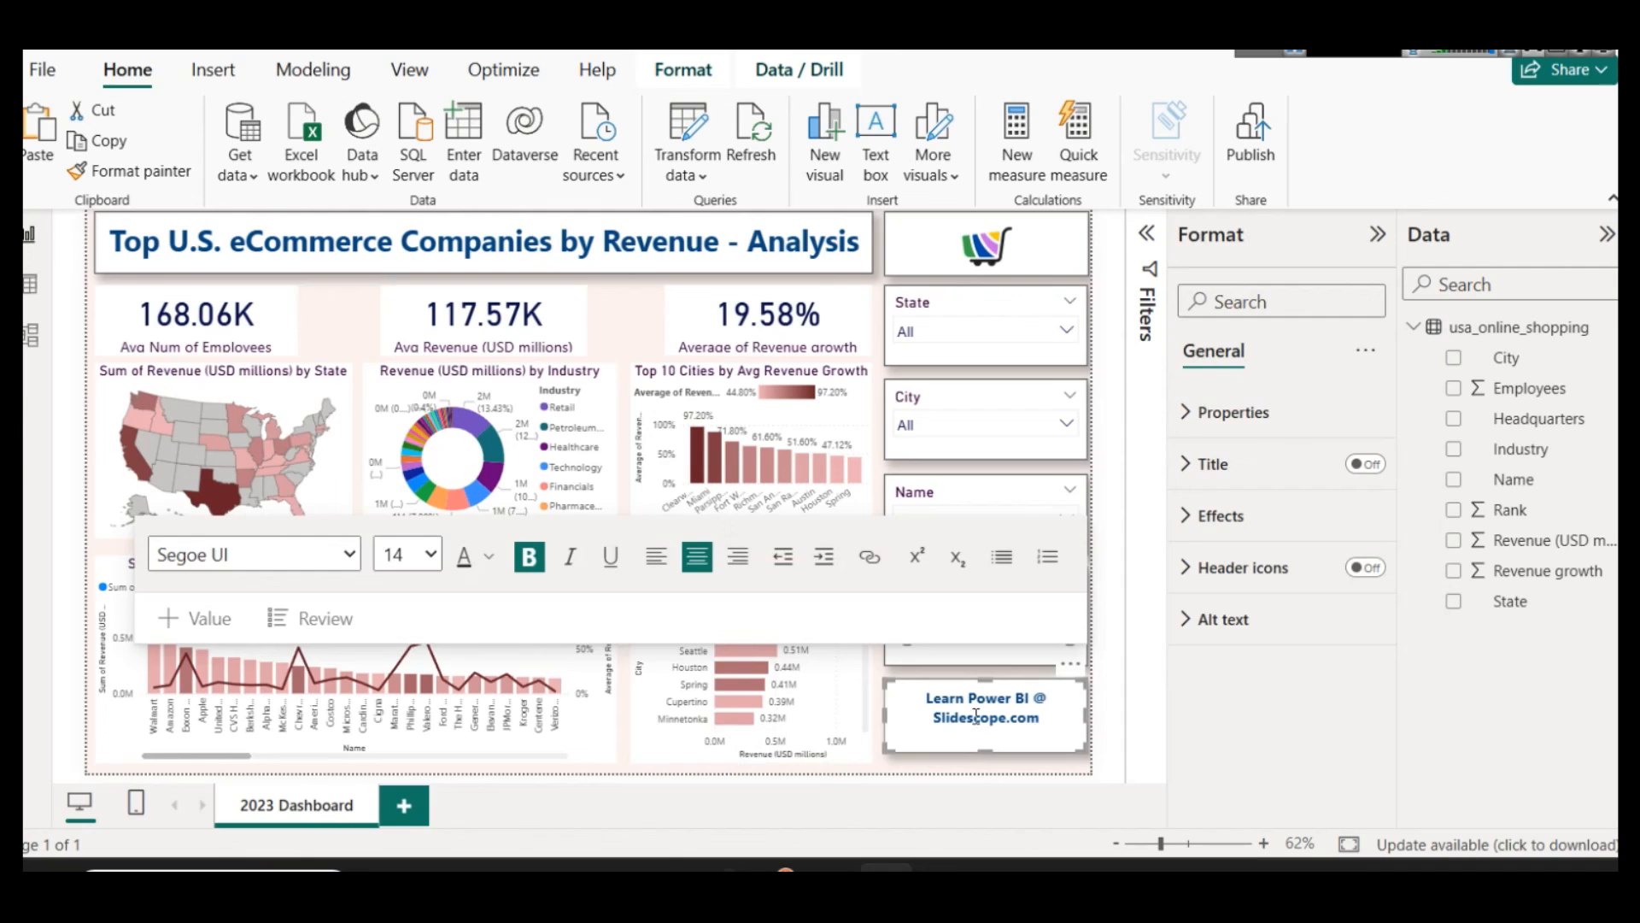
mouse_move(963, 686)
left_mouse_down()
mouse_move(964, 706)
mouse_move(961, 688)
left_mouse_up()
left_click(954, 656)
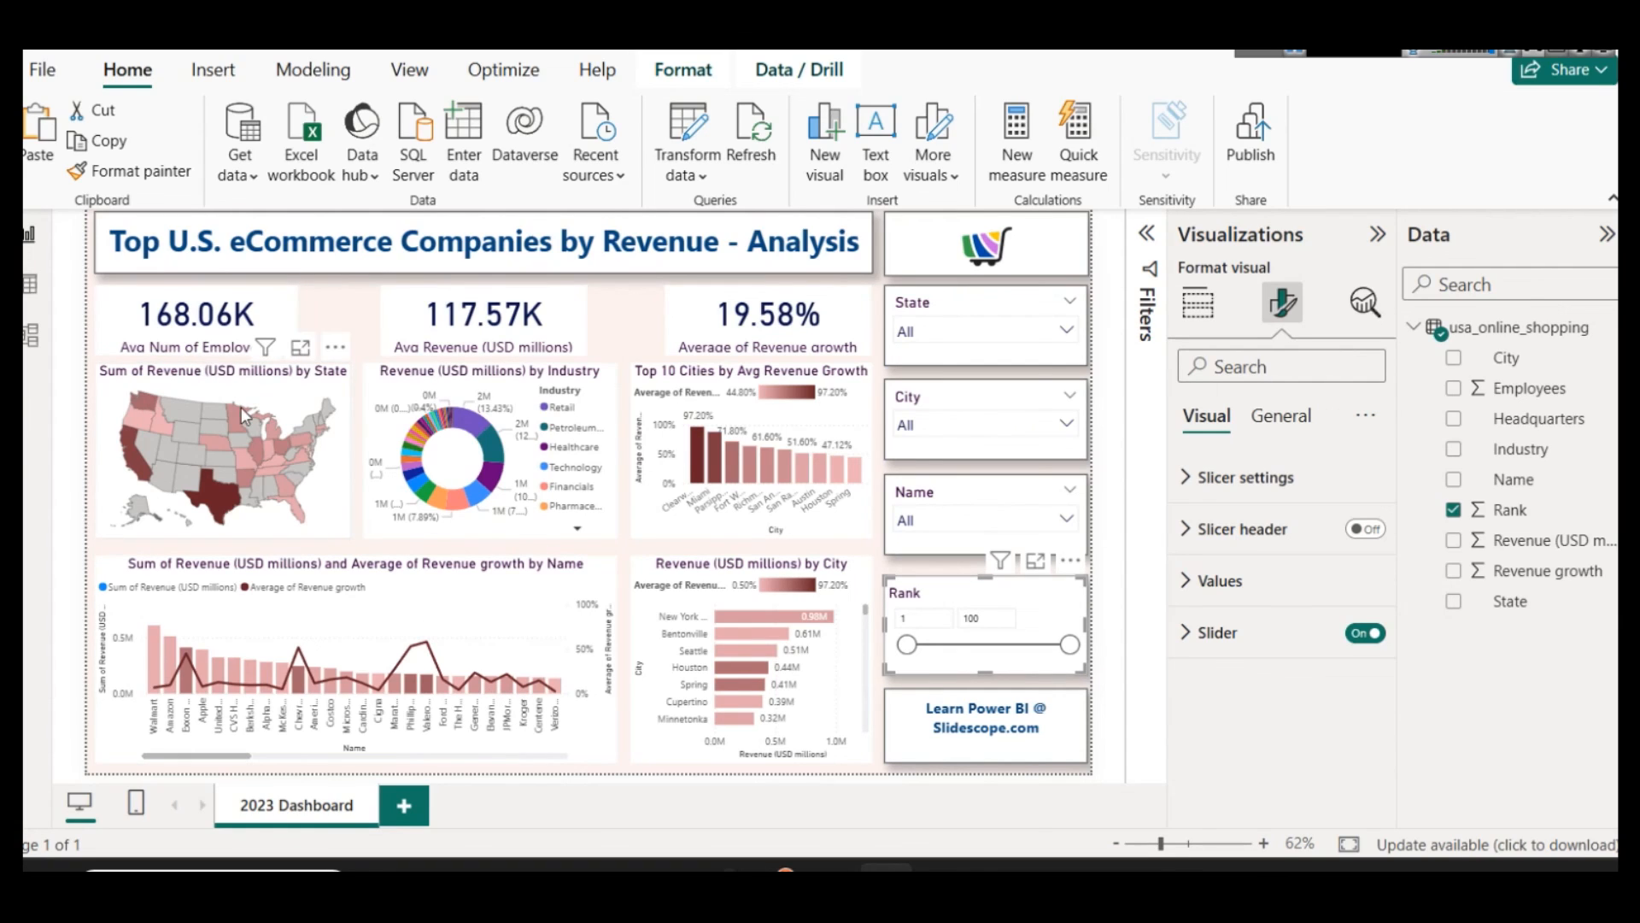
Step: Set the callout value color of the Avg Num of Employees and Avg Revenue cards to dark red
mouse_move(244, 416)
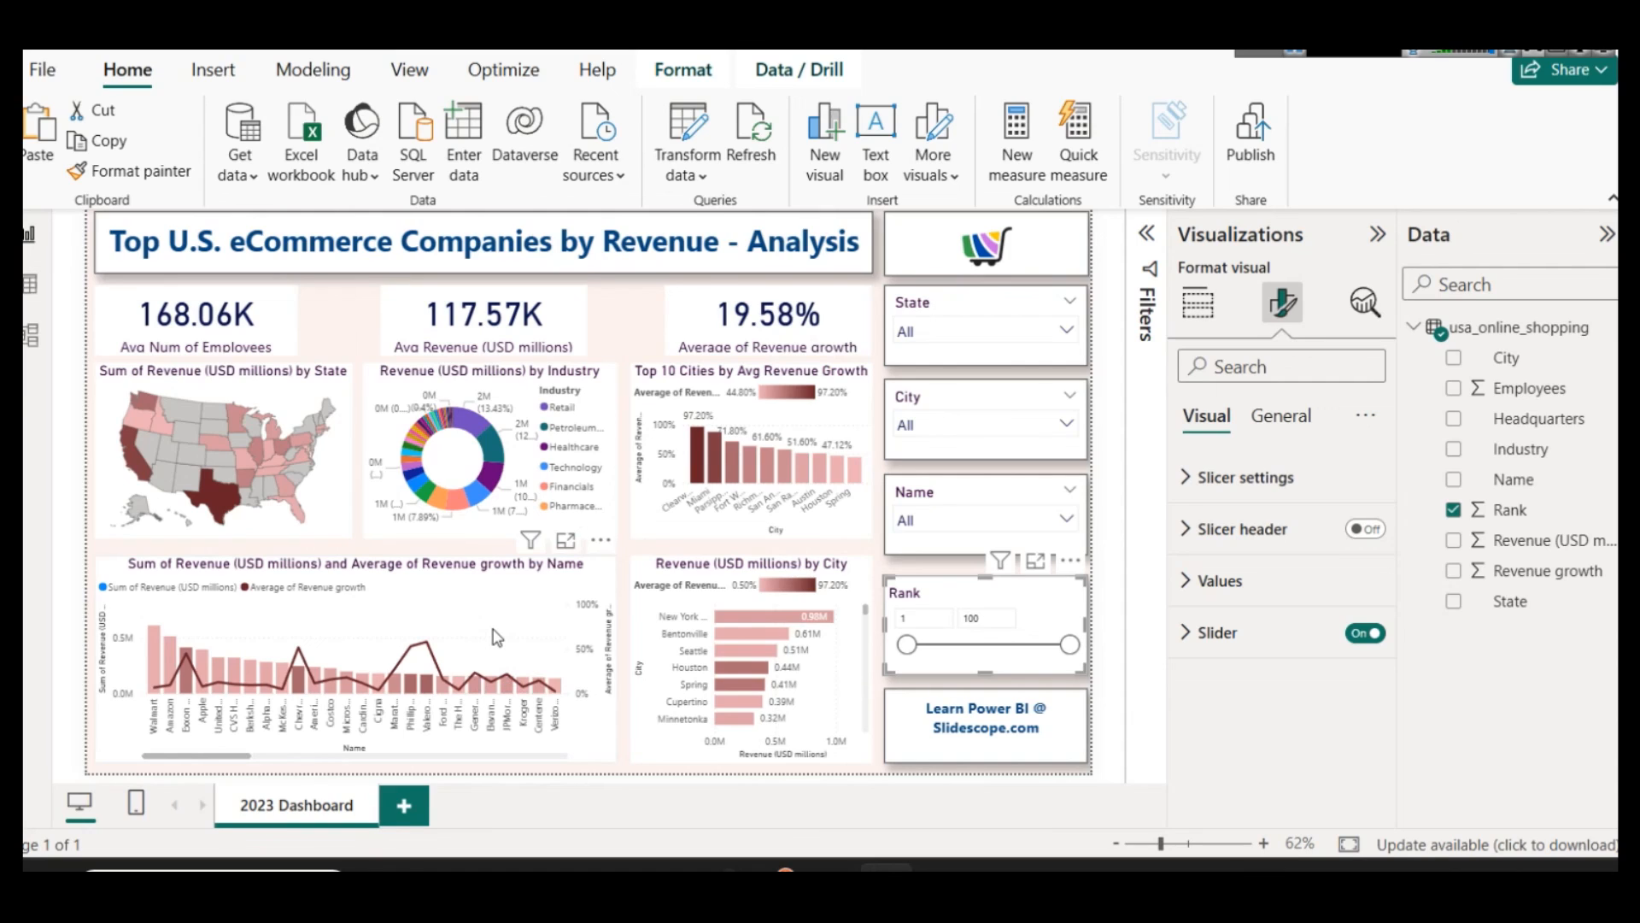
left_click(157, 318)
left_click(1226, 479)
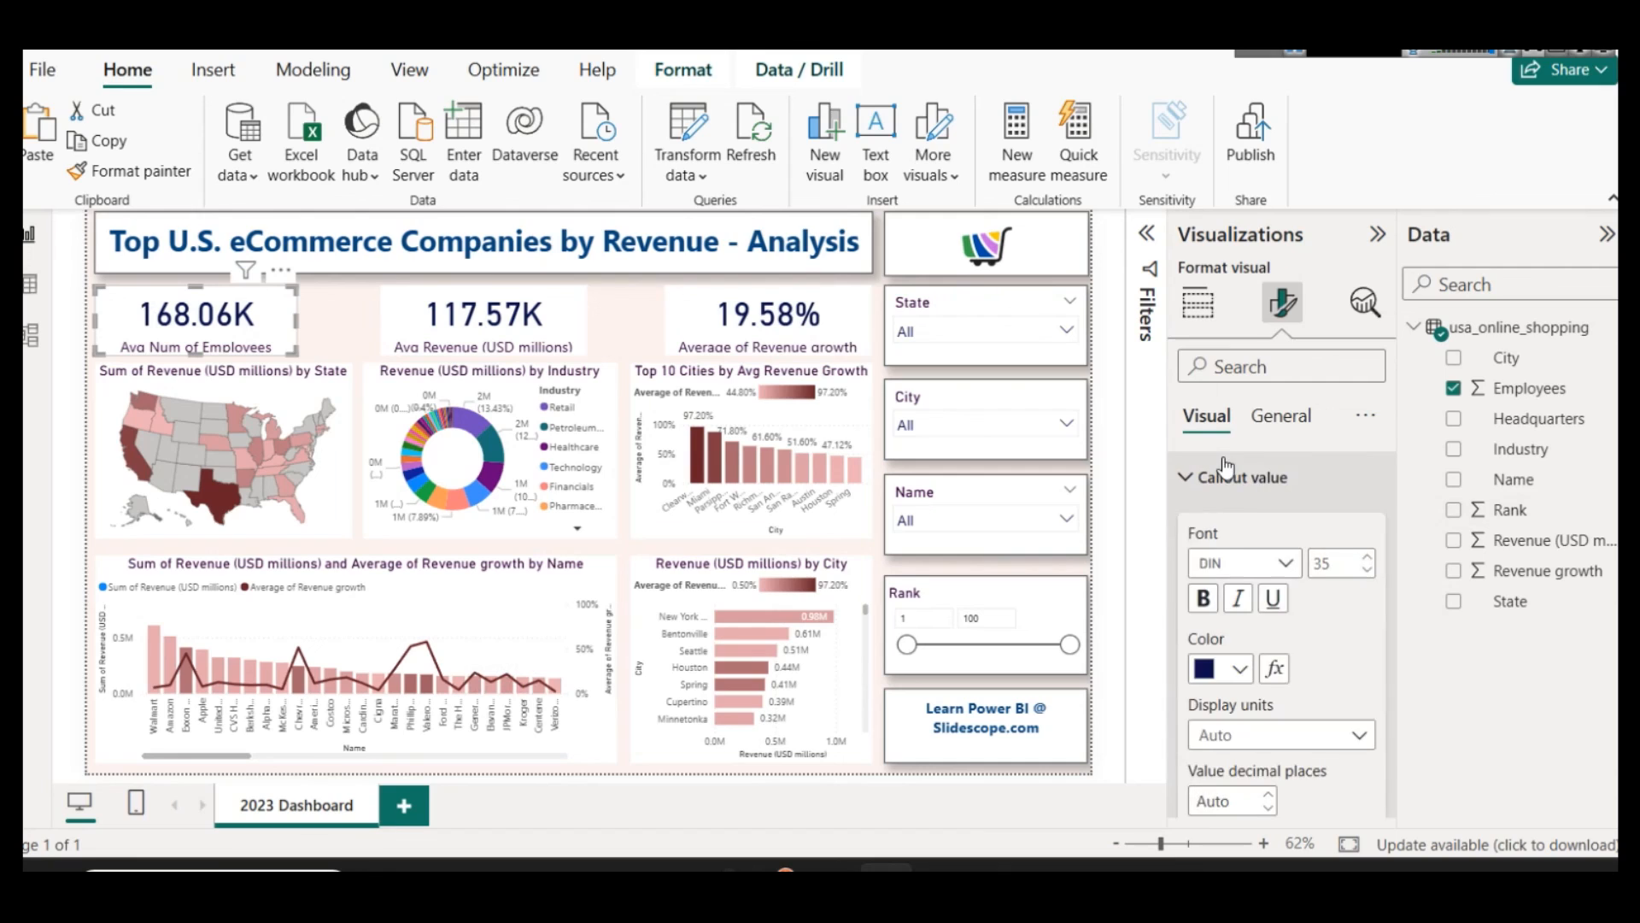
left_click(1234, 669)
left_click(1221, 557)
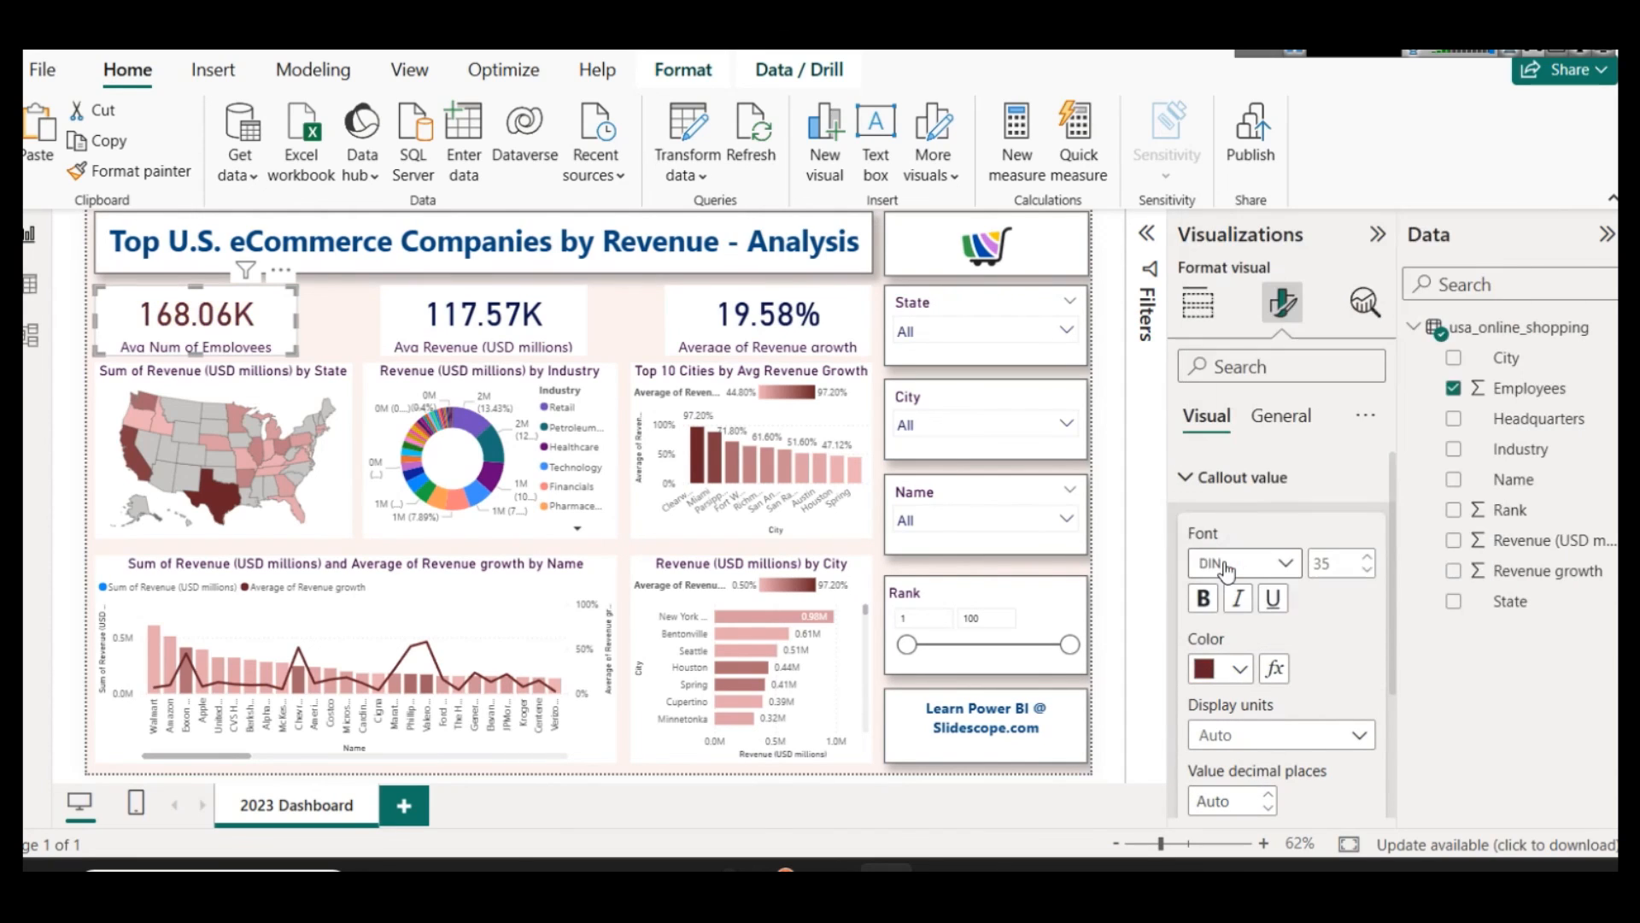
left_click(556, 303)
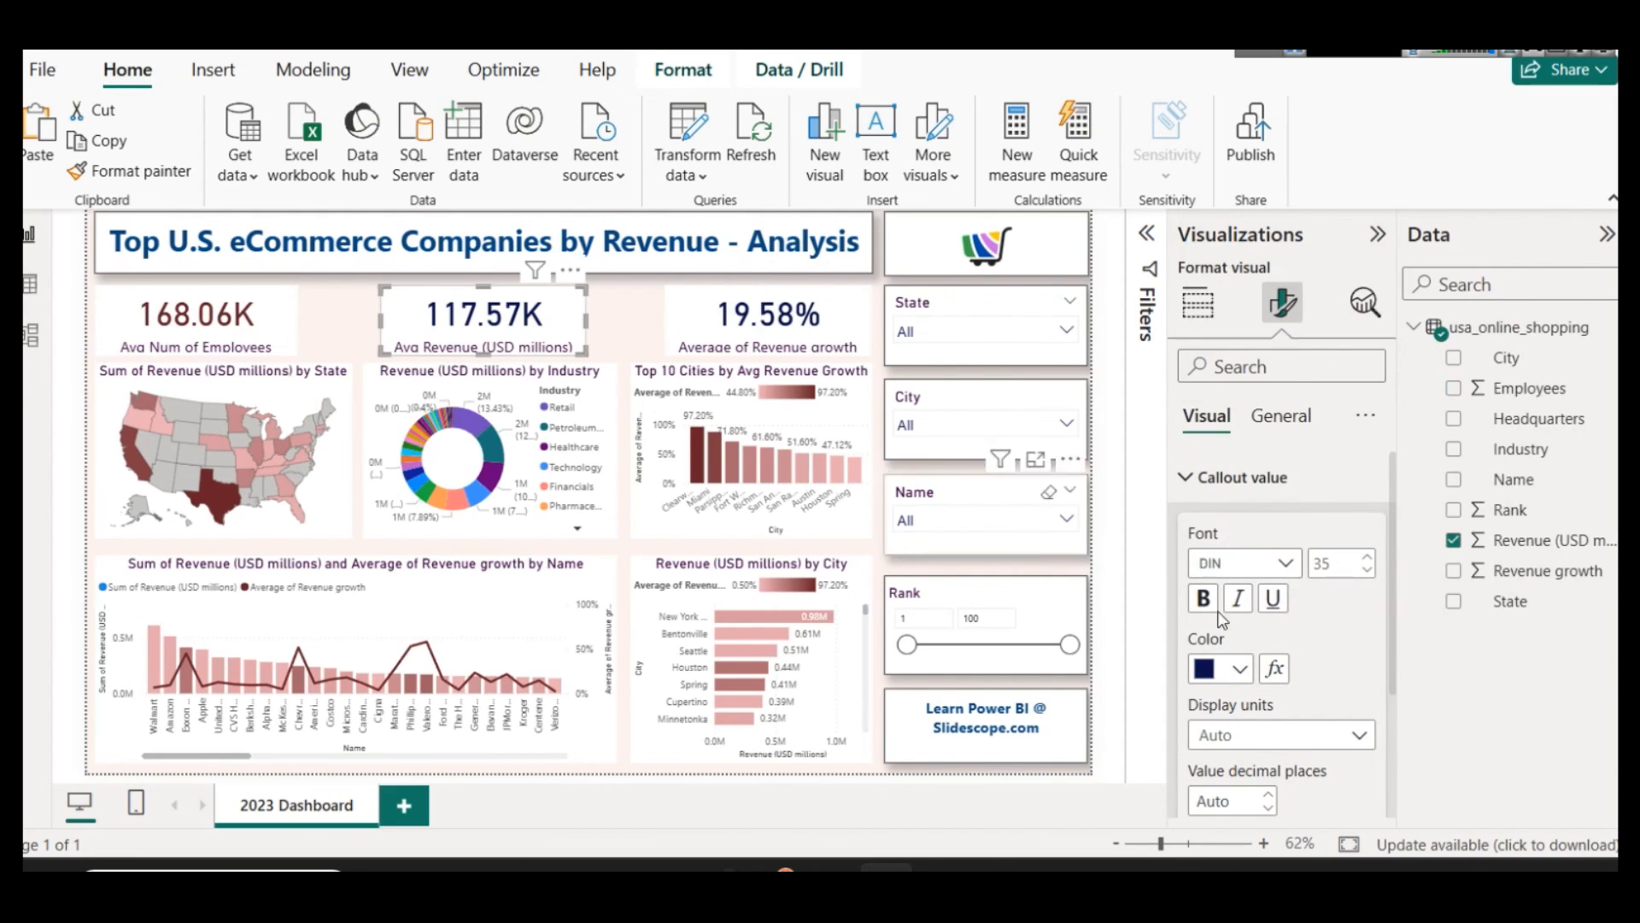
left_click(1239, 668)
left_click(1233, 564)
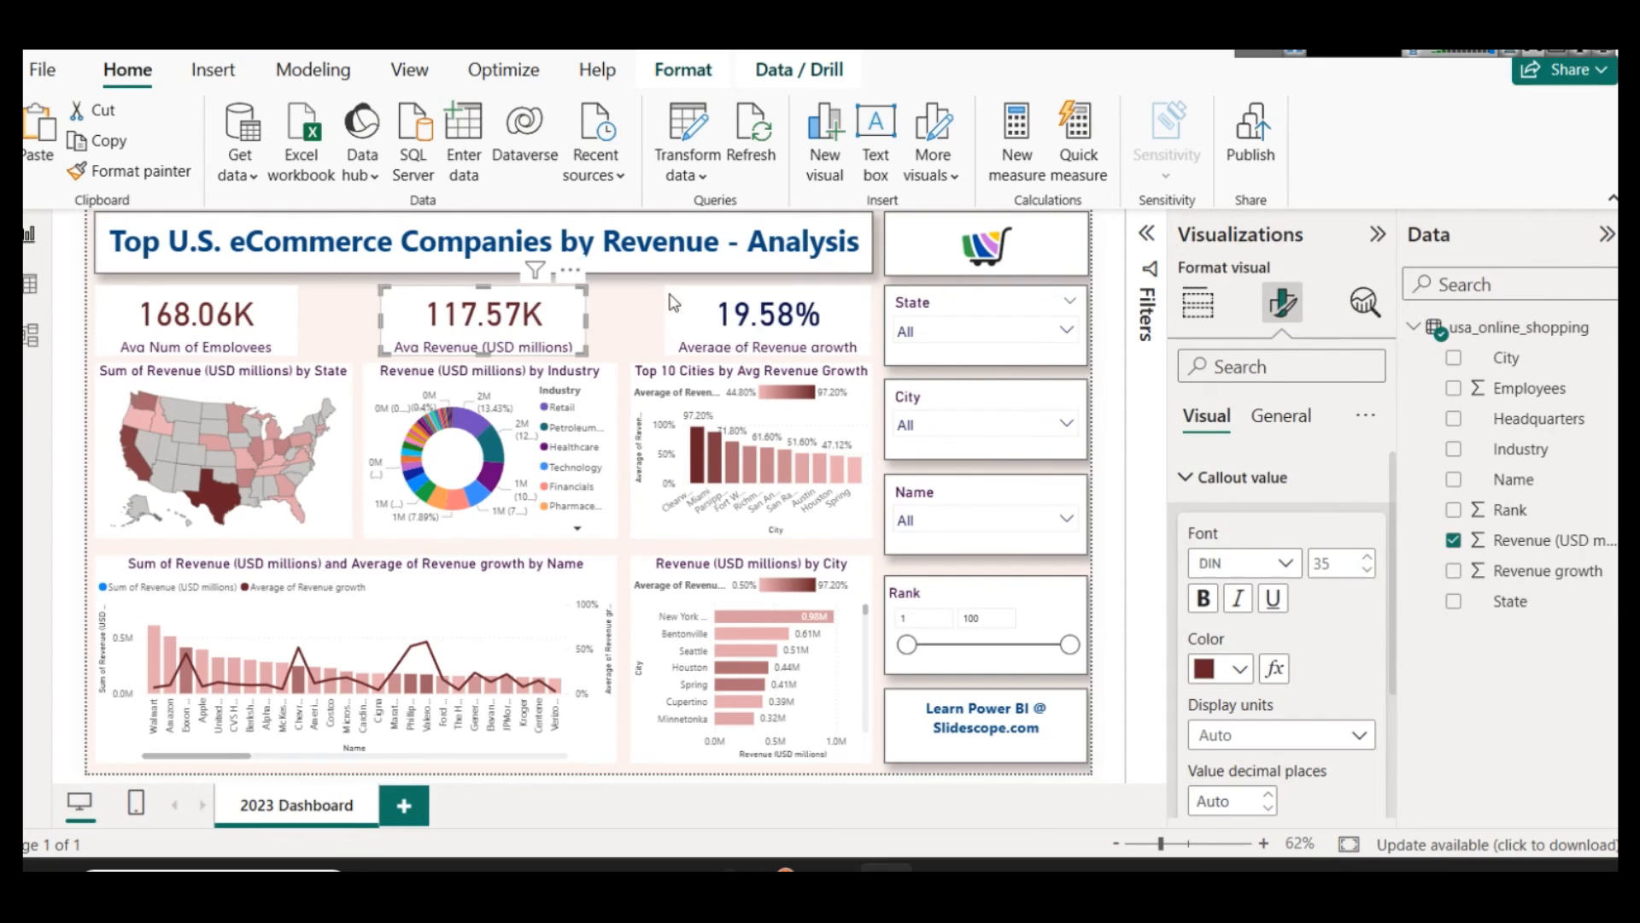
Step: Try a dark red callout value color on the Average of Revenue growth card
left_click(768, 316)
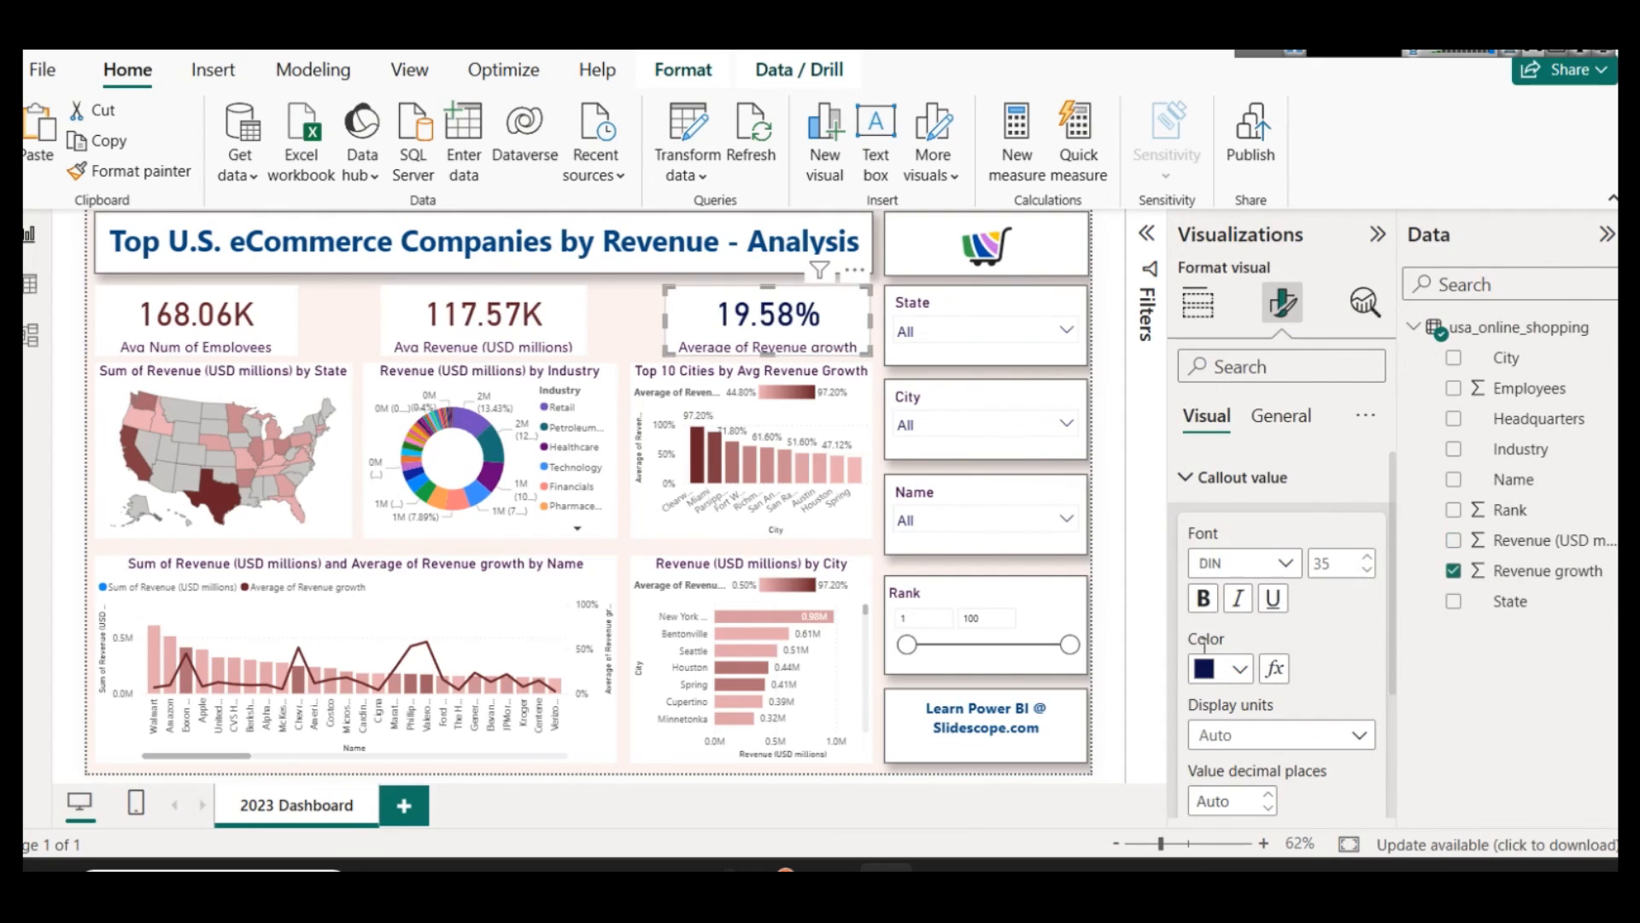
left_click(1239, 669)
left_click(1219, 559)
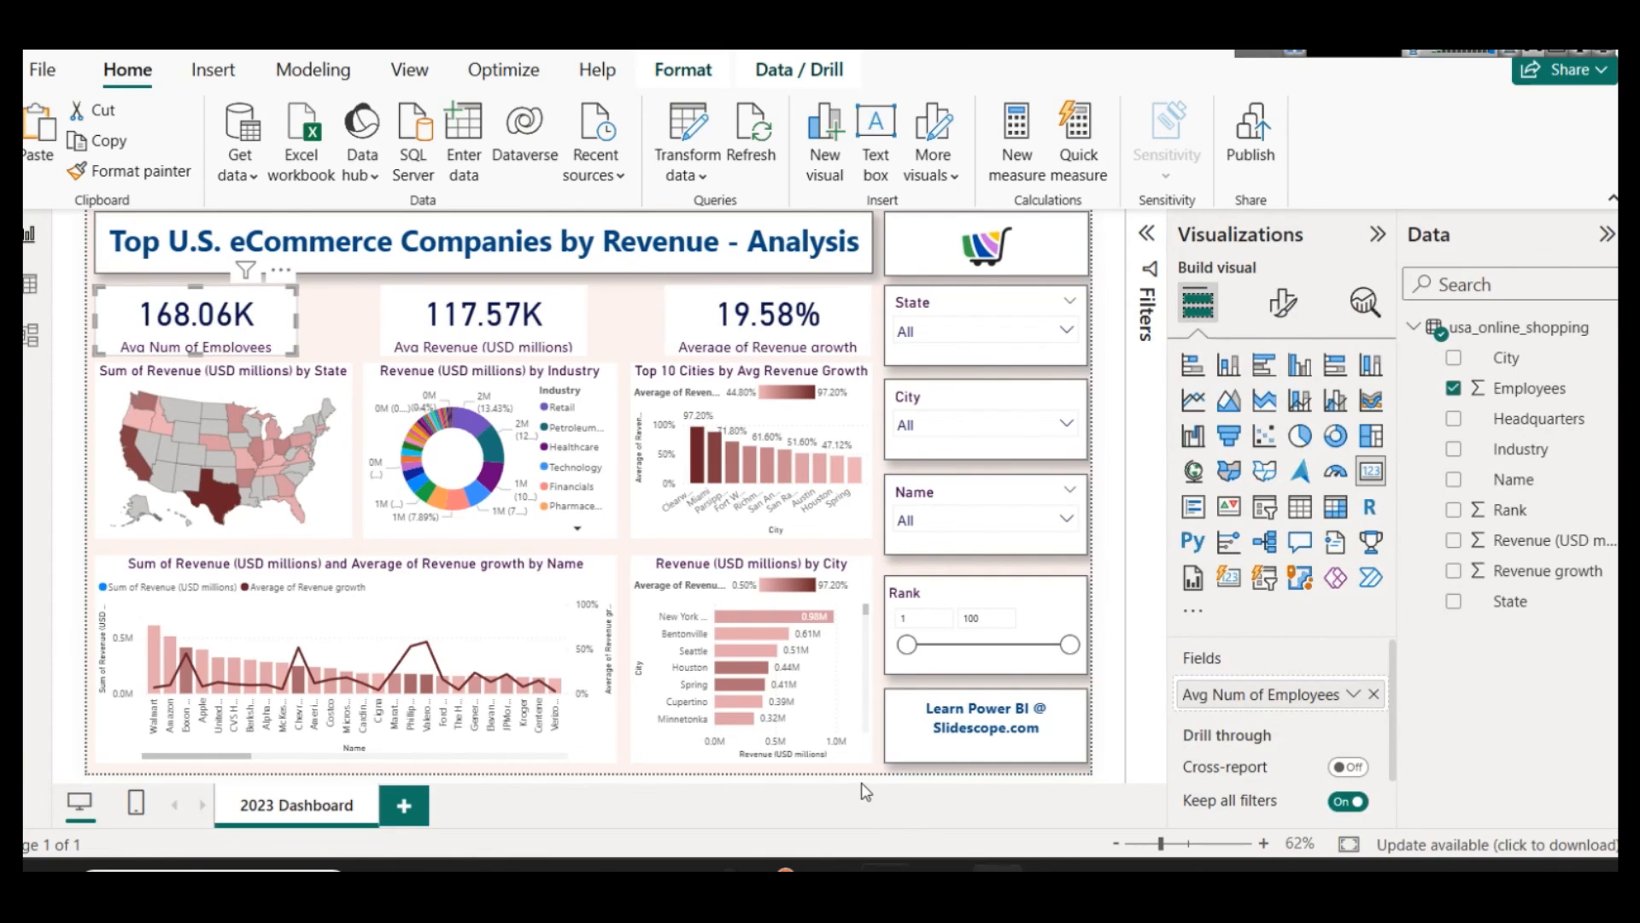
left_click(866, 792)
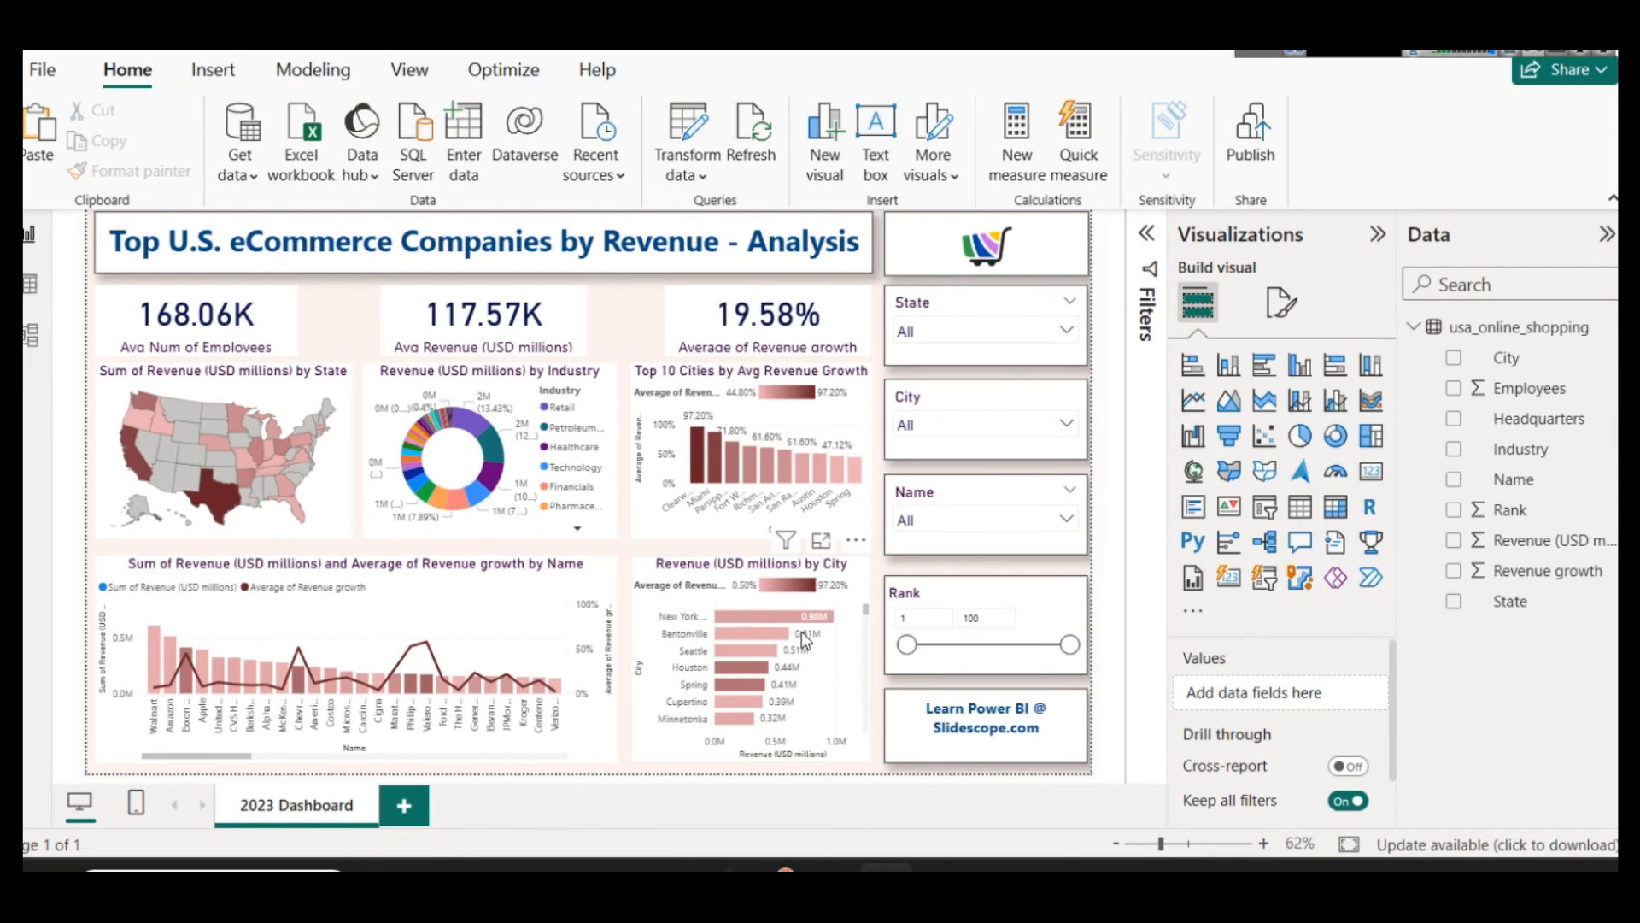
Step: Turn on the shadow effect for the Avg Num of Employees card
left_click(294, 306)
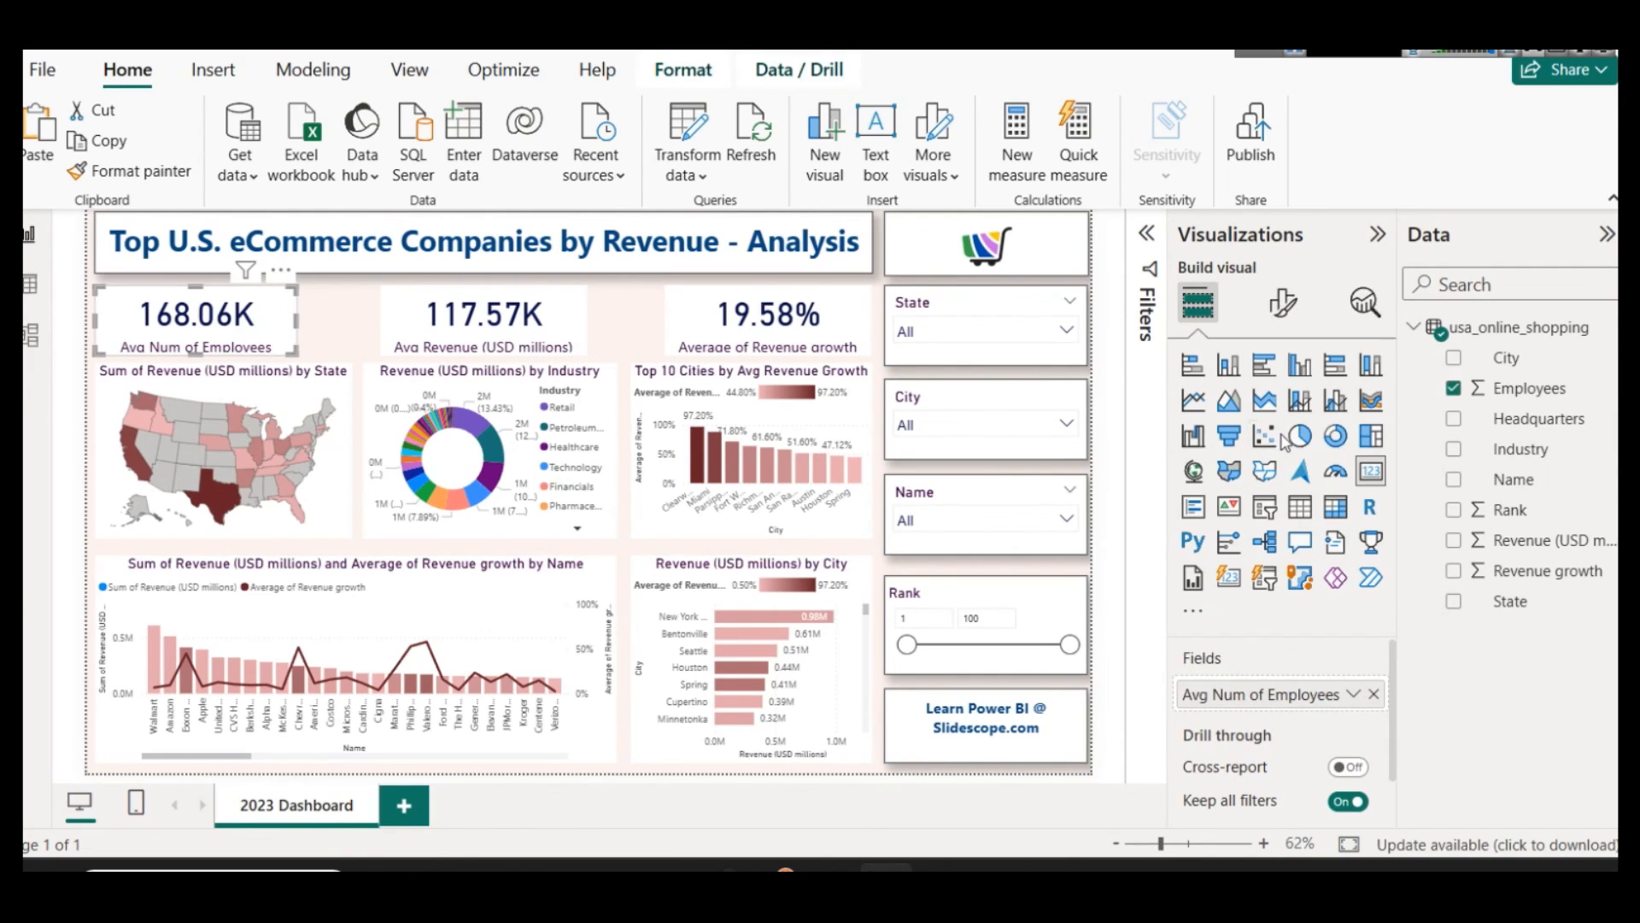
left_click(1282, 302)
left_click(1281, 415)
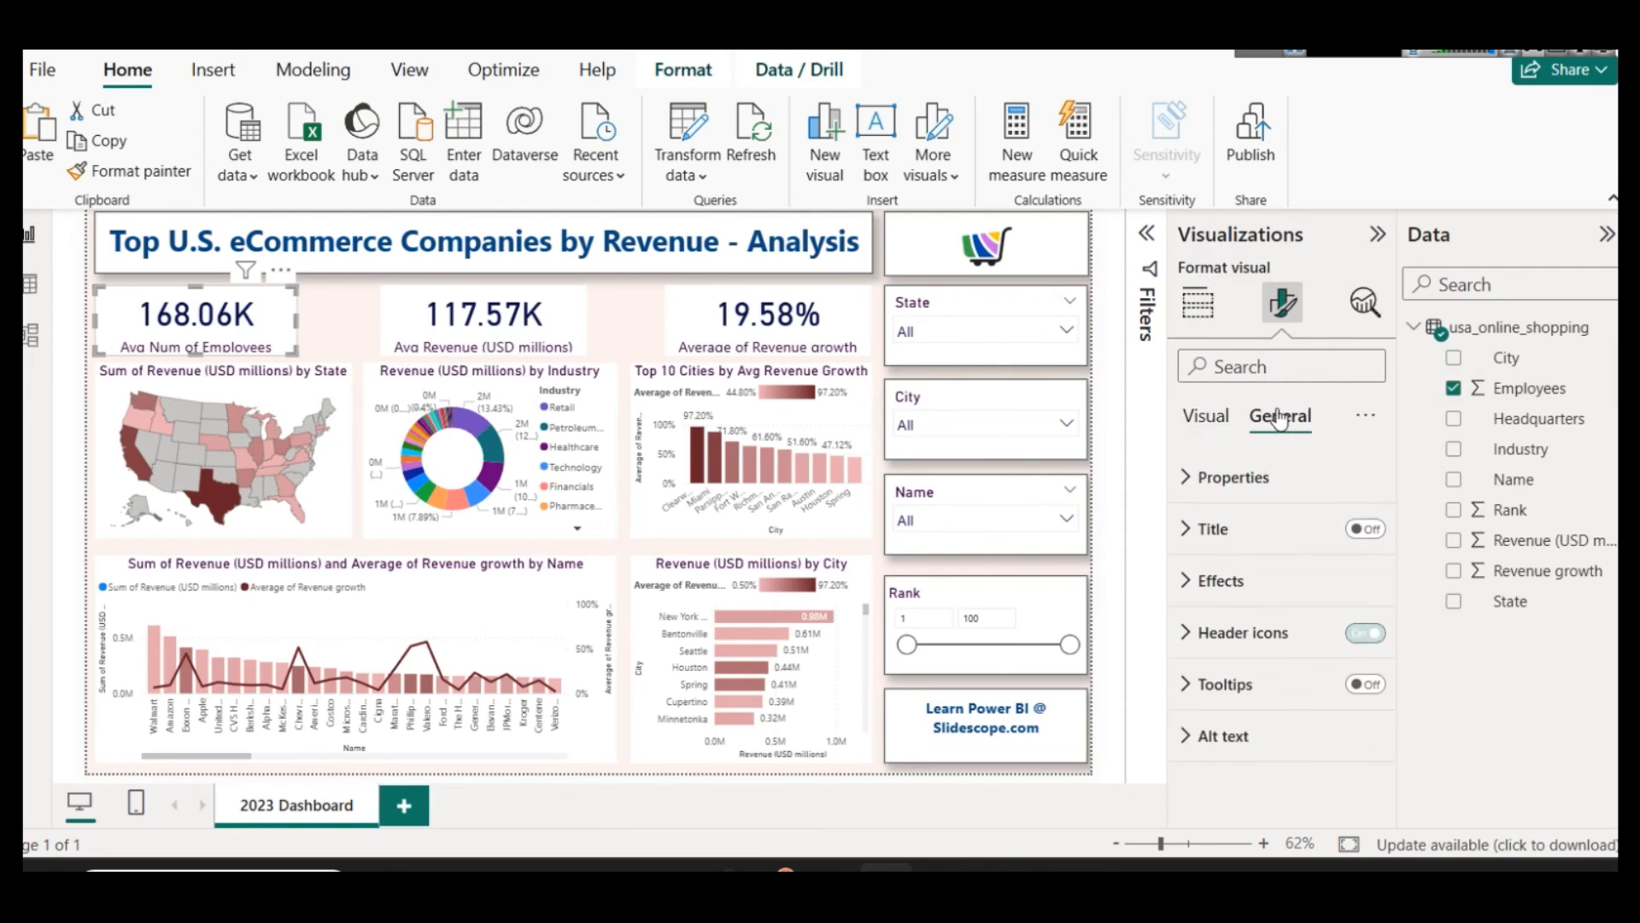
left_click(1231, 575)
scroll(1318, 661, "down", 3)
left_click(1355, 657)
Step: Copy the Avg Num of Employees card's shadow formatting to the Avg Revenue and Average of Revenue growth cards
left_click(170, 176)
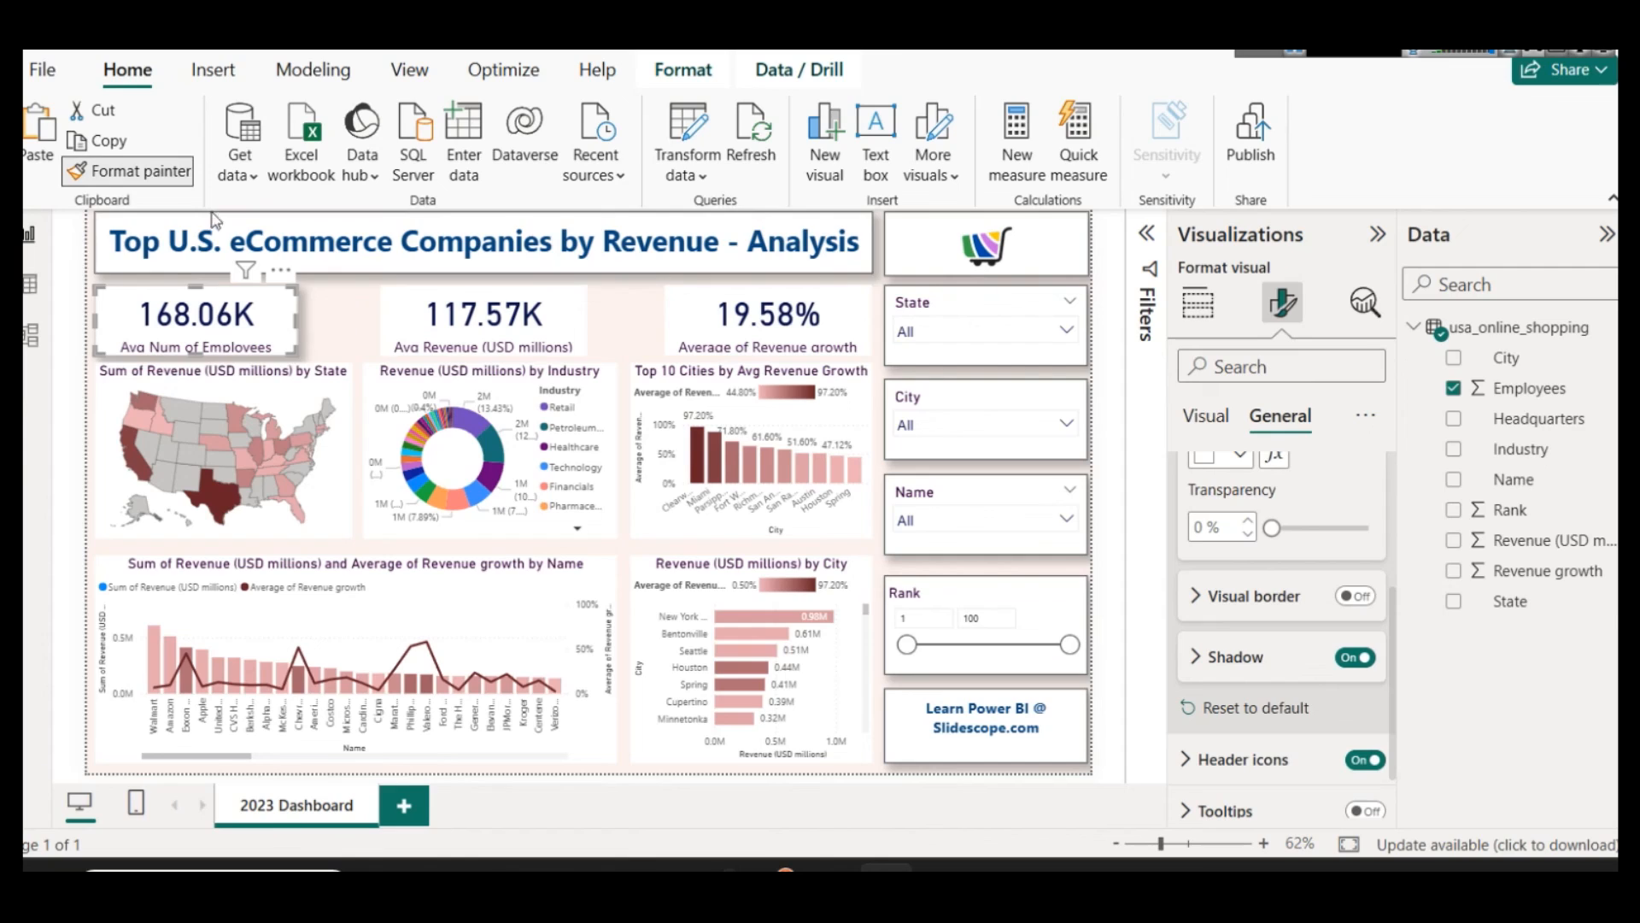
left_click(505, 313)
left_click(118, 175)
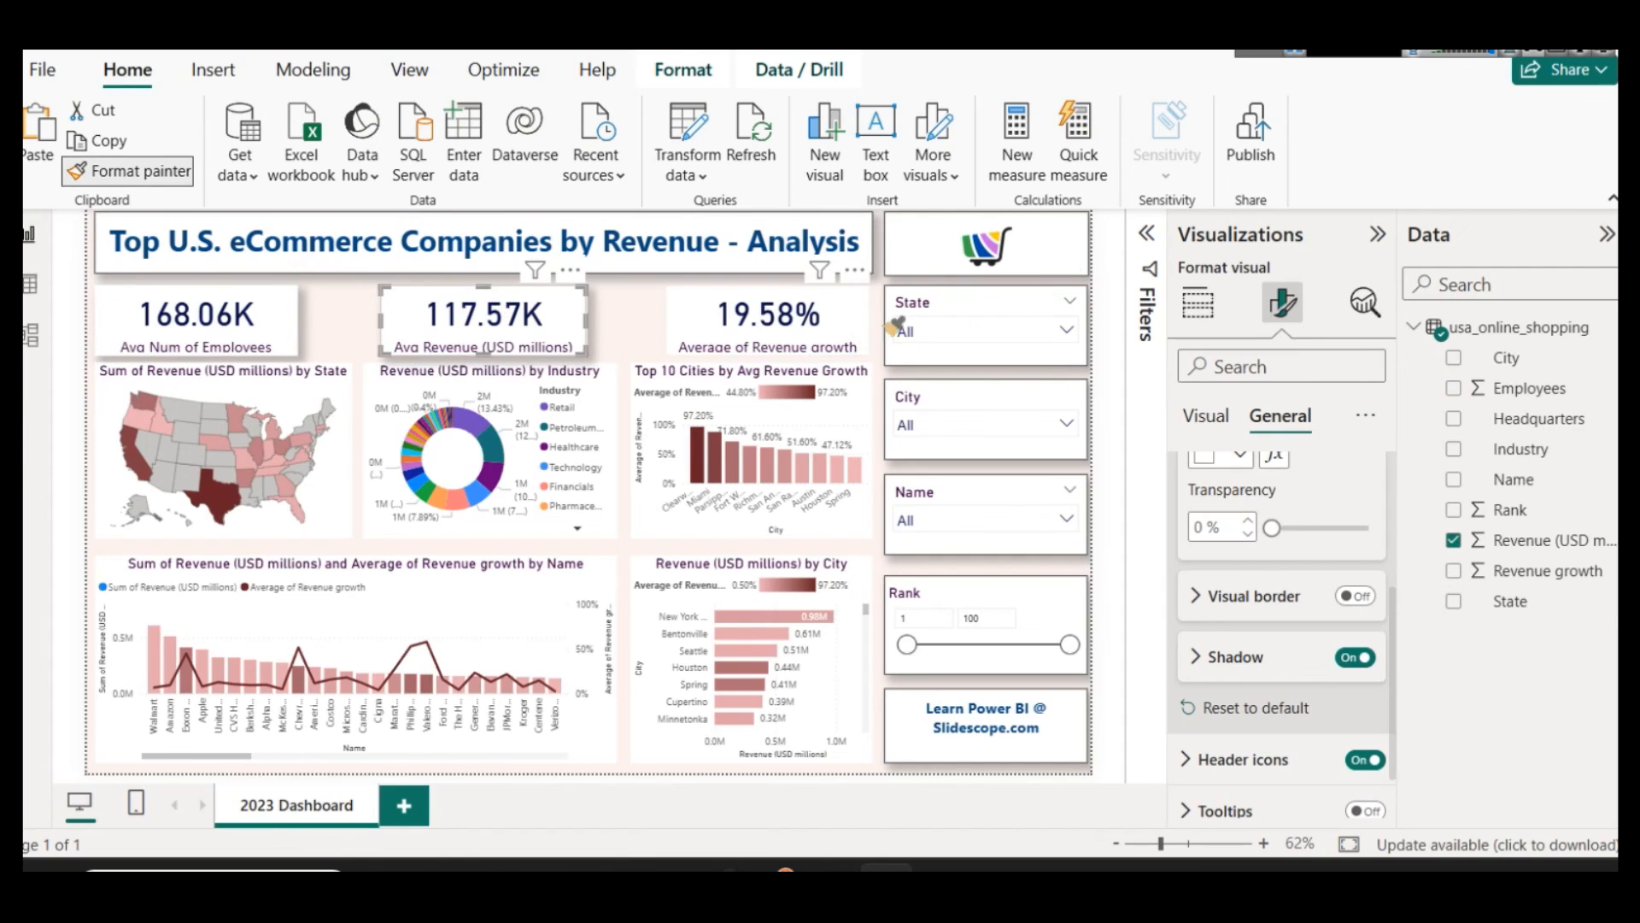
left_click(787, 306)
left_click(398, 301)
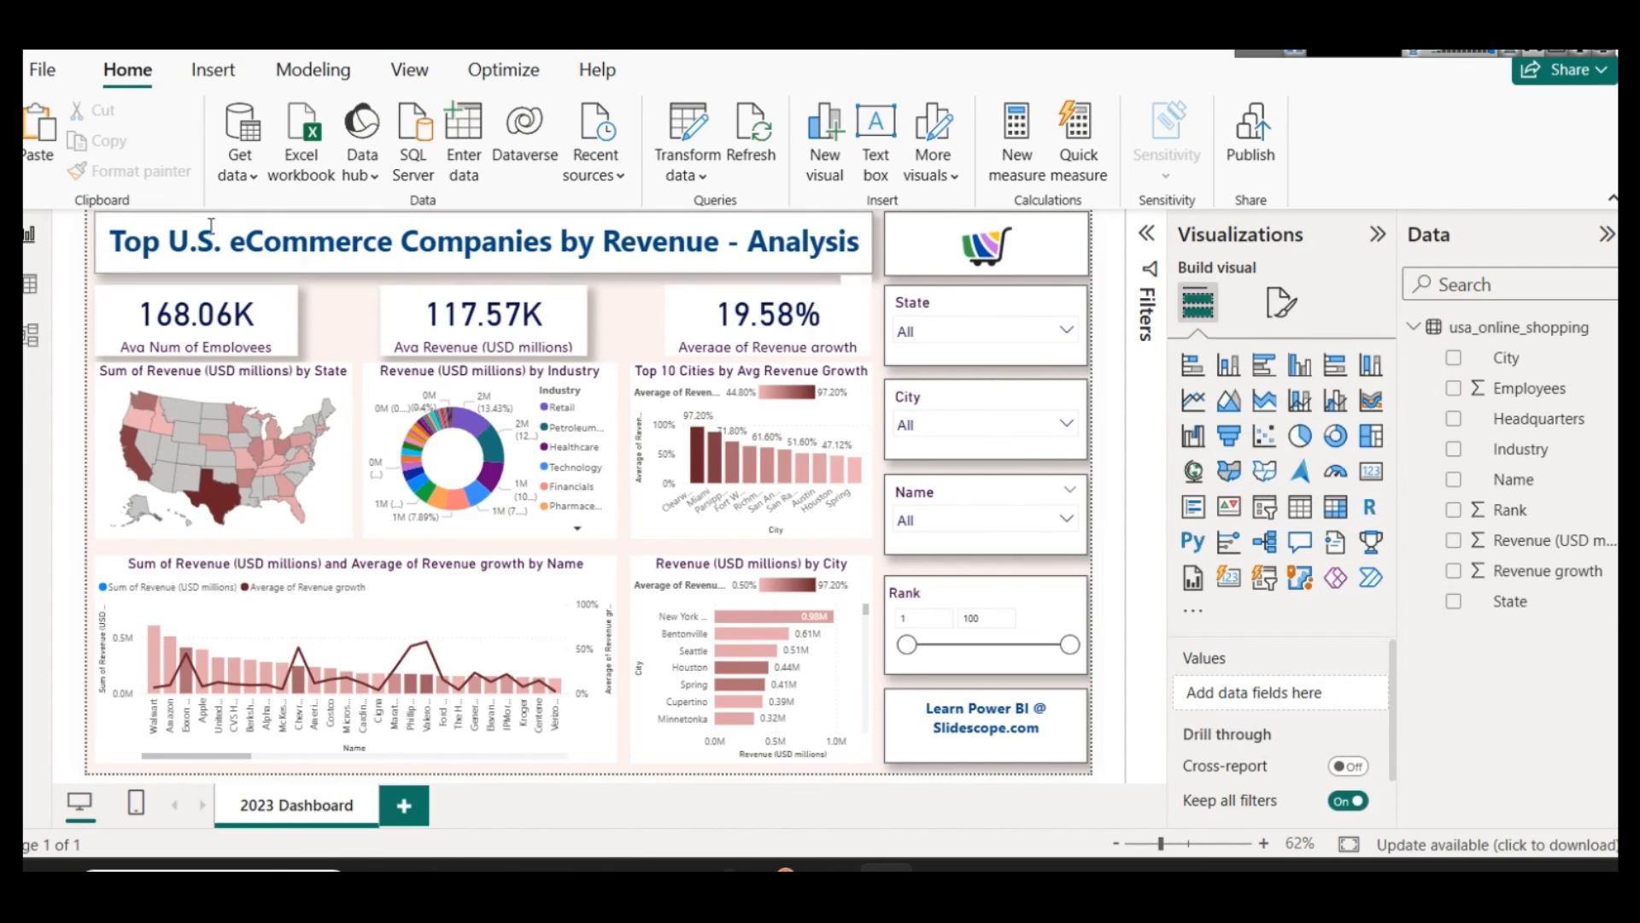
left_click(141, 175)
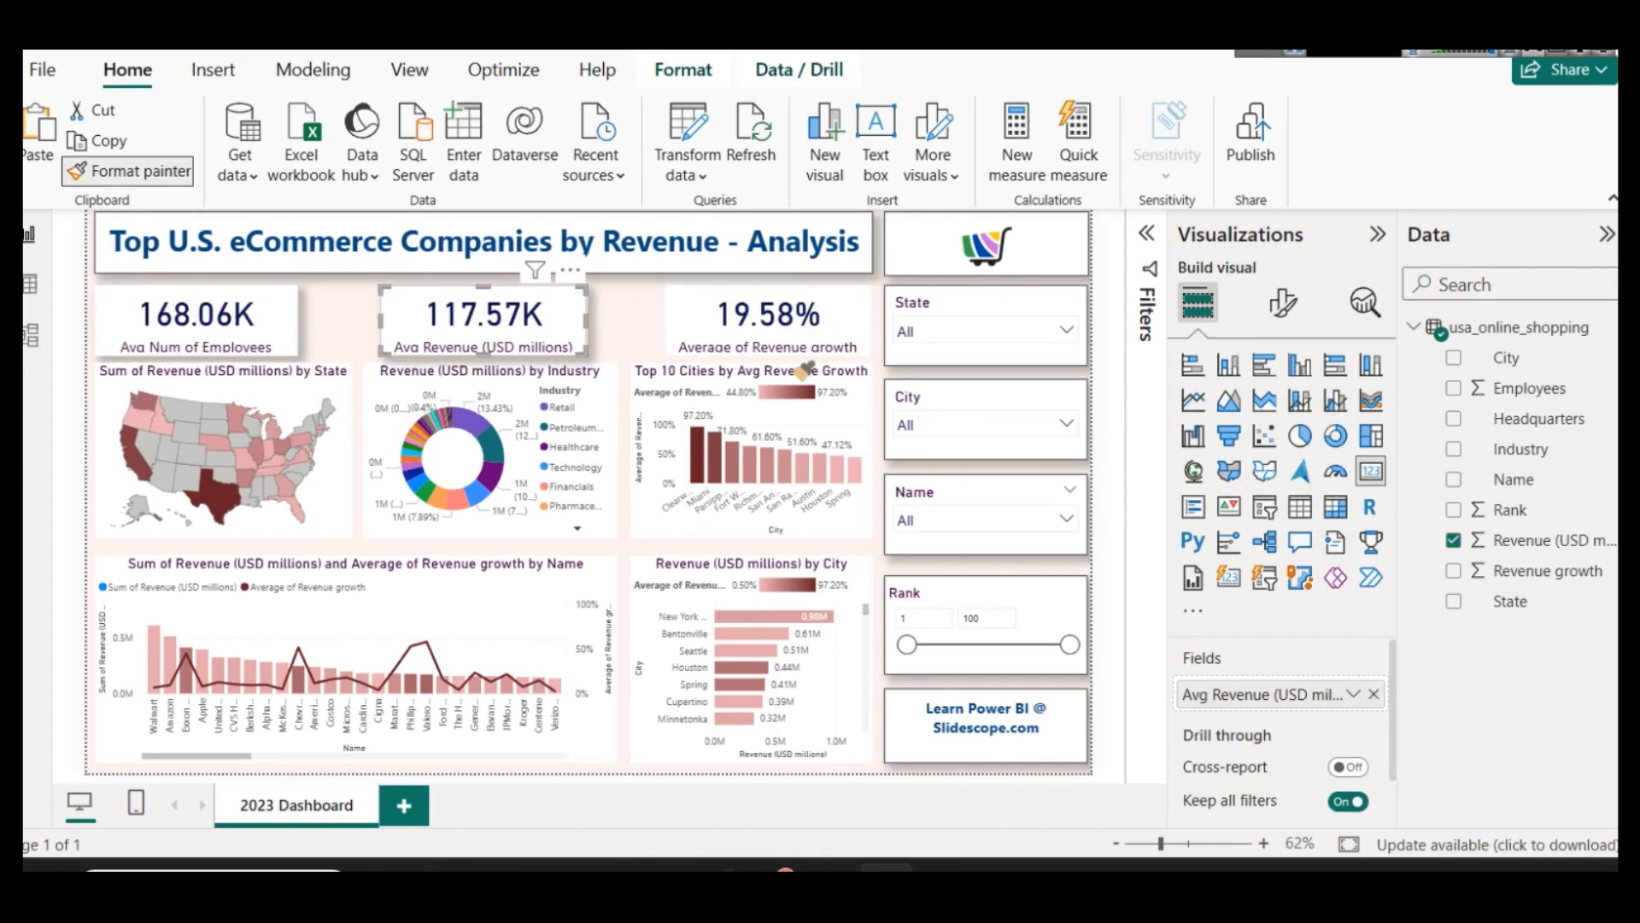
left_click(690, 293)
left_click(555, 312)
left_click(136, 171)
left_click(693, 305)
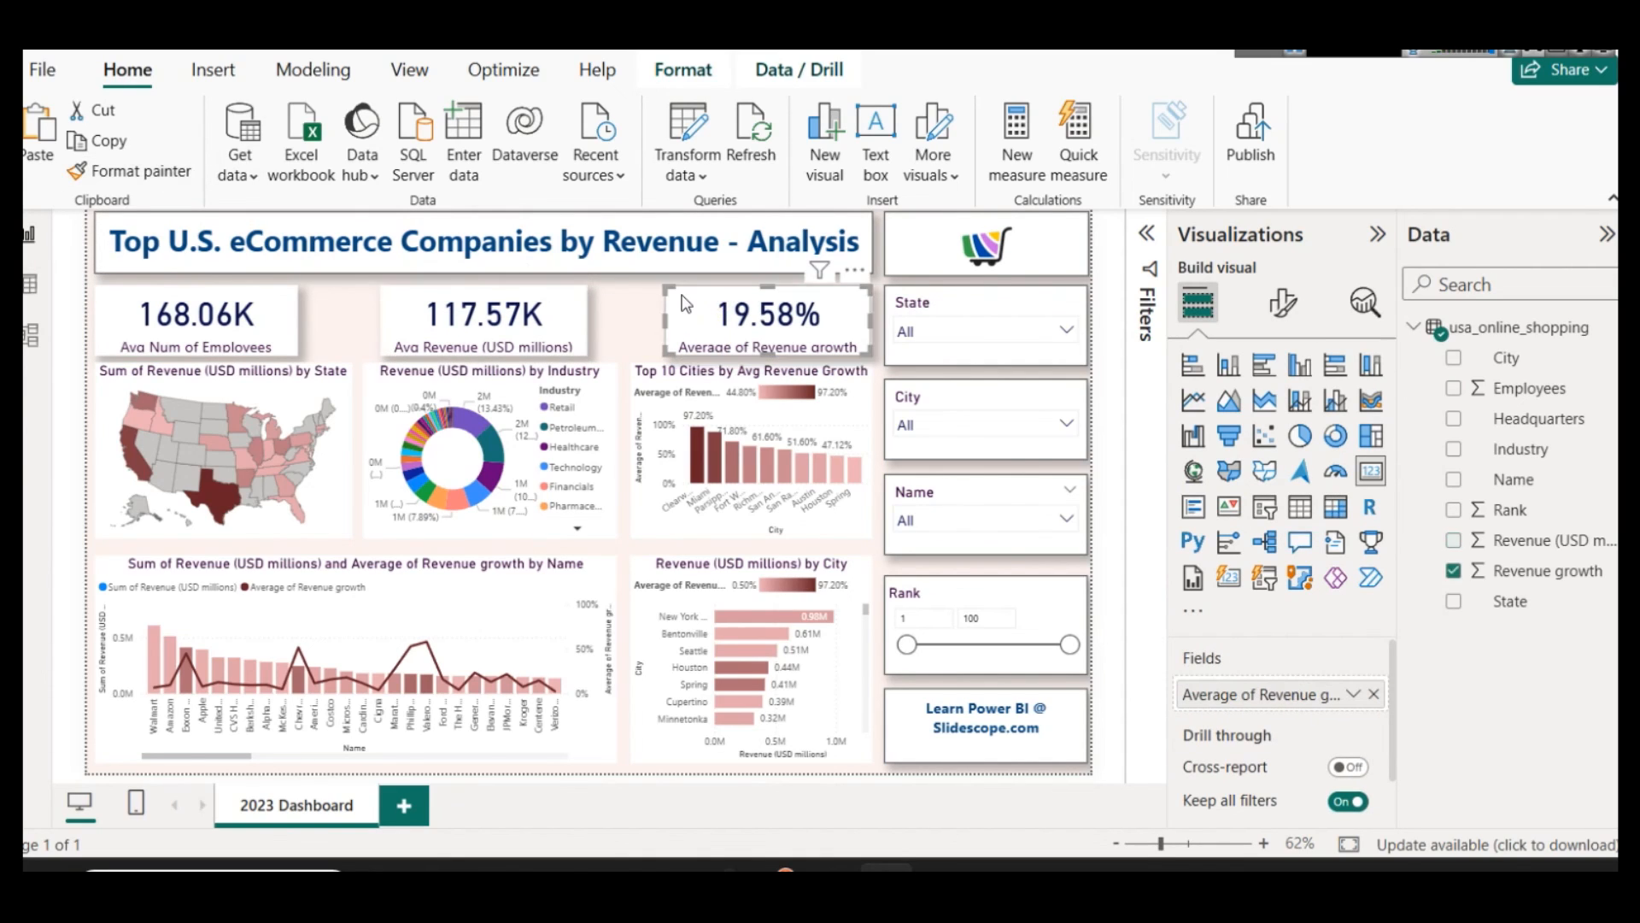
Step: Try copying the Average of Revenue growth card's formatting to the Sum of Revenue by State map, and undo it
left_click(166, 173)
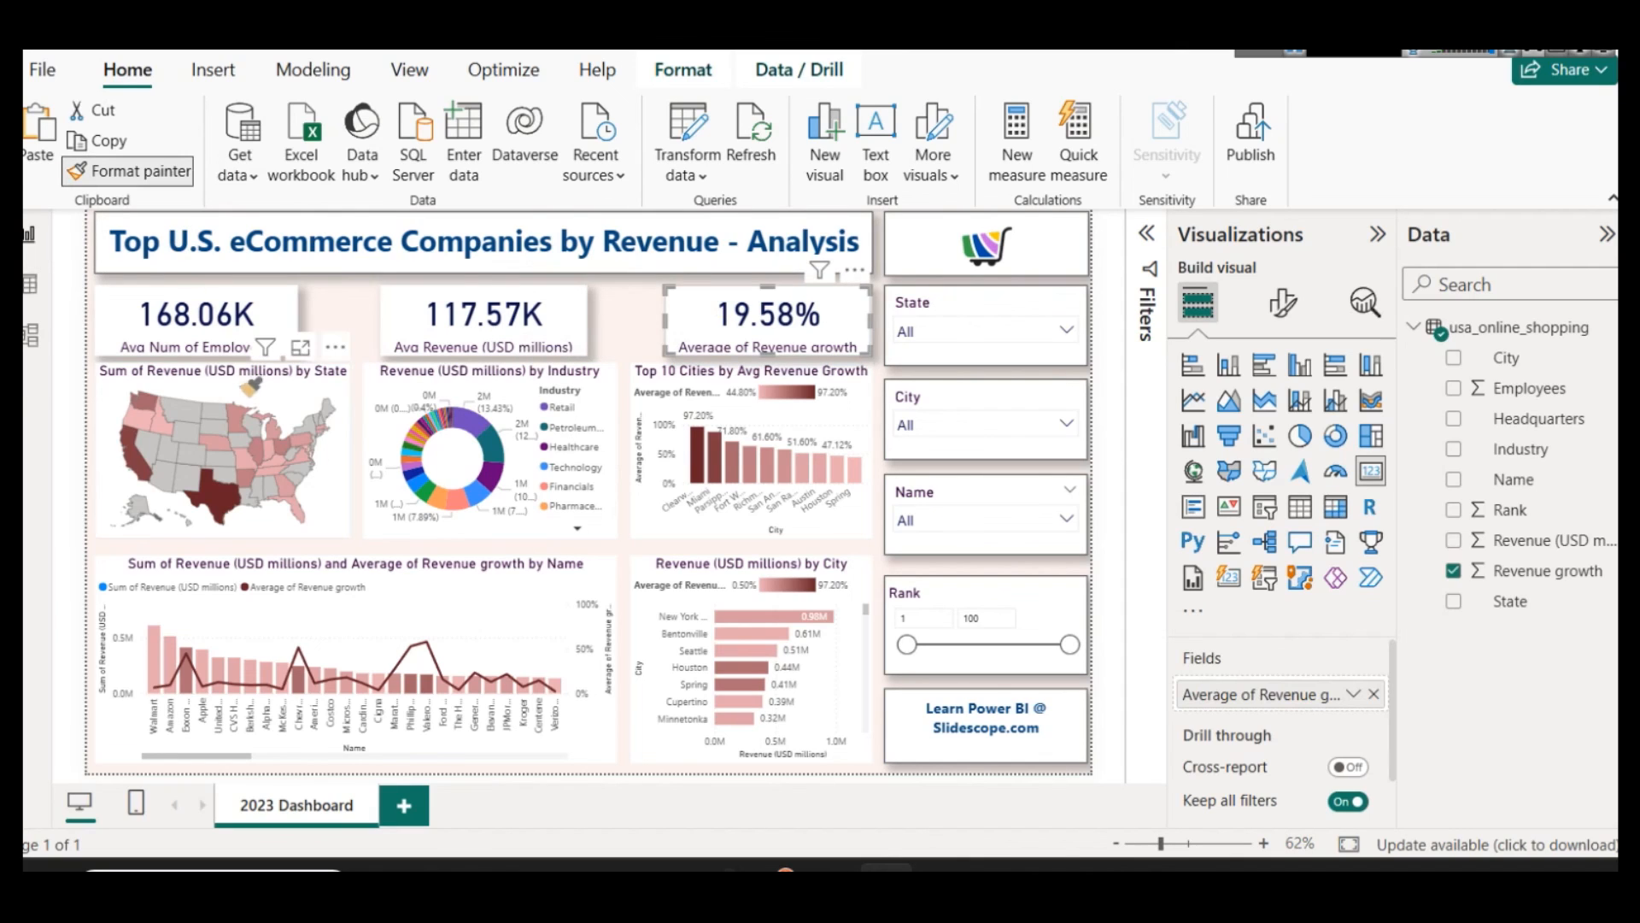
left_click(249, 386)
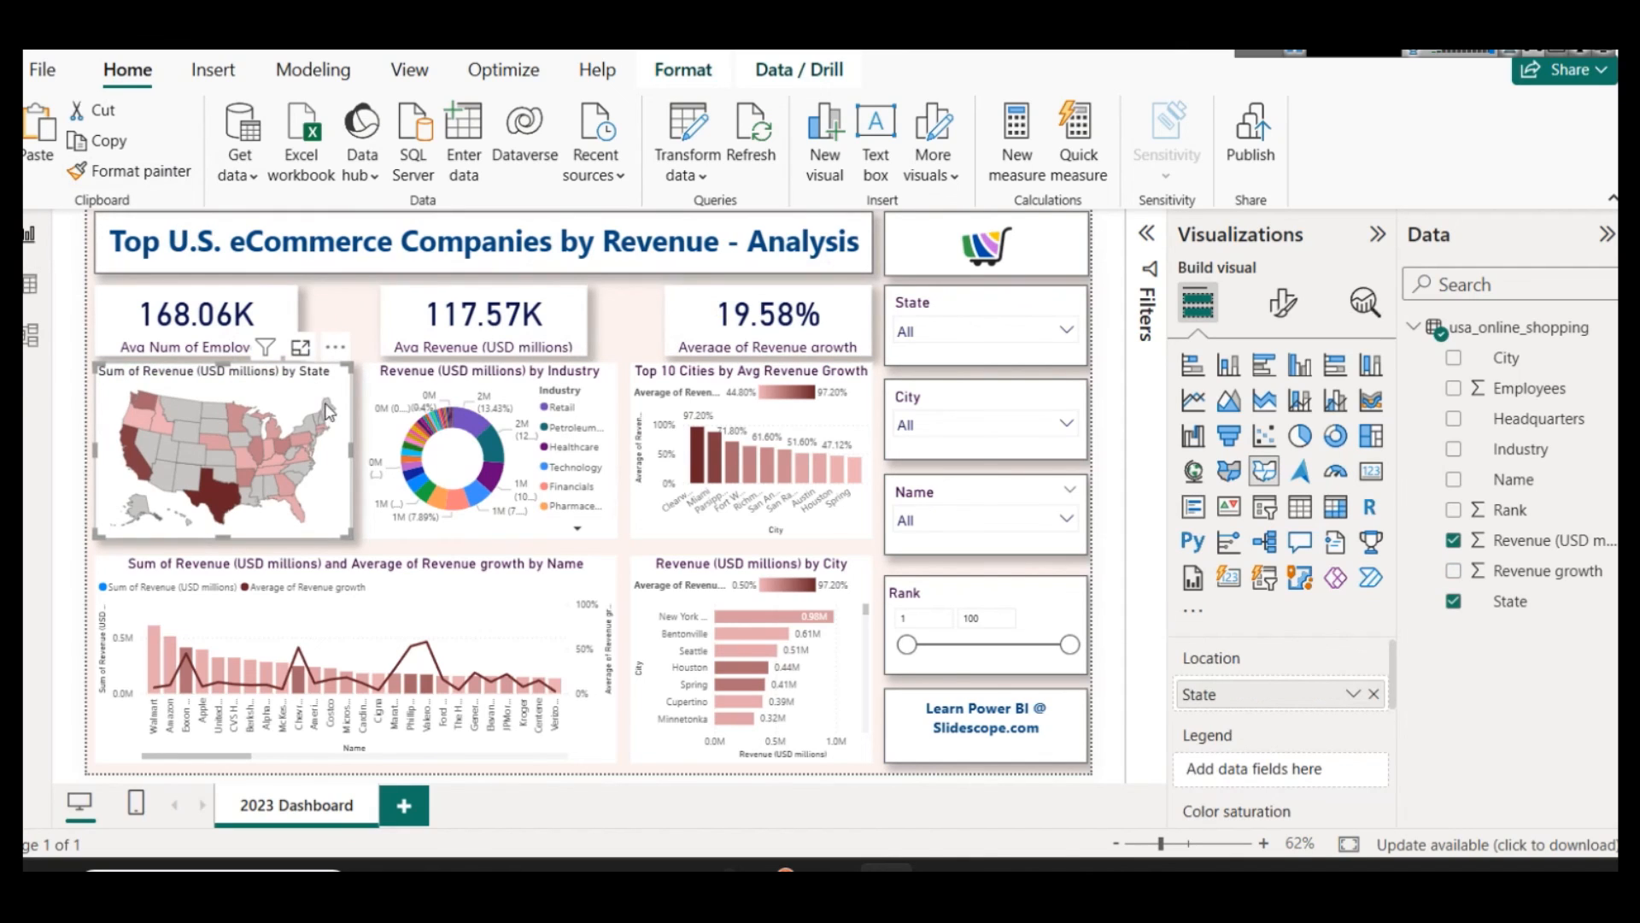
key("ctrl+z")
Step: Turn on the shadow for the Sum of Revenue by State map and copy its formatting to the Revenue by Industry donut chart
left_click(1282, 303)
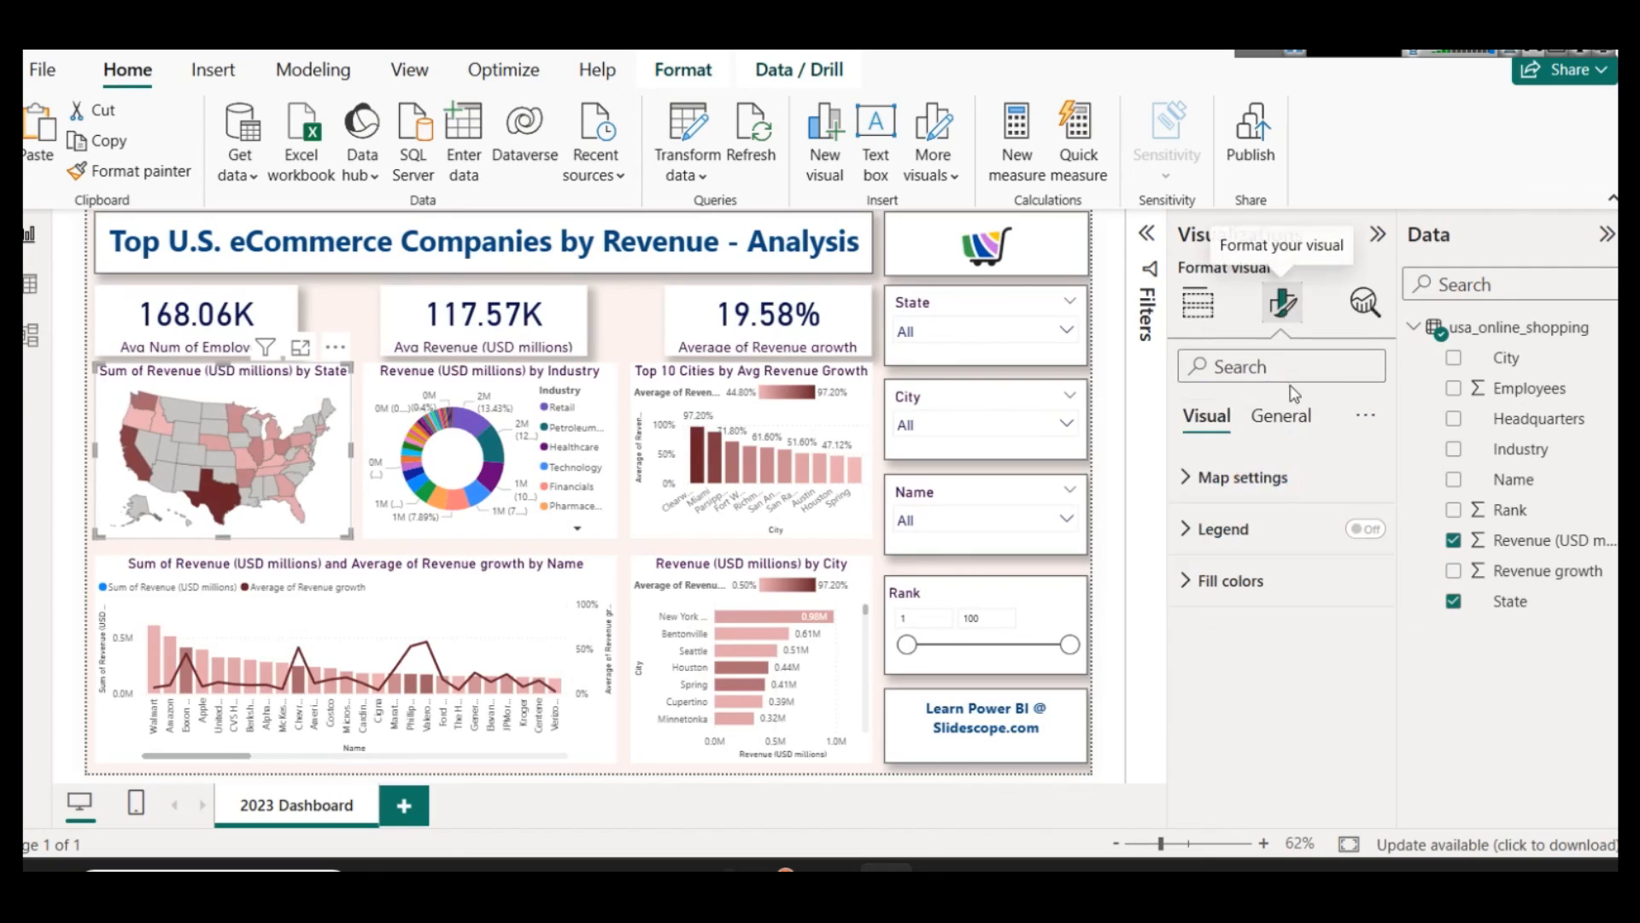
left_click(1280, 416)
left_click(1267, 579)
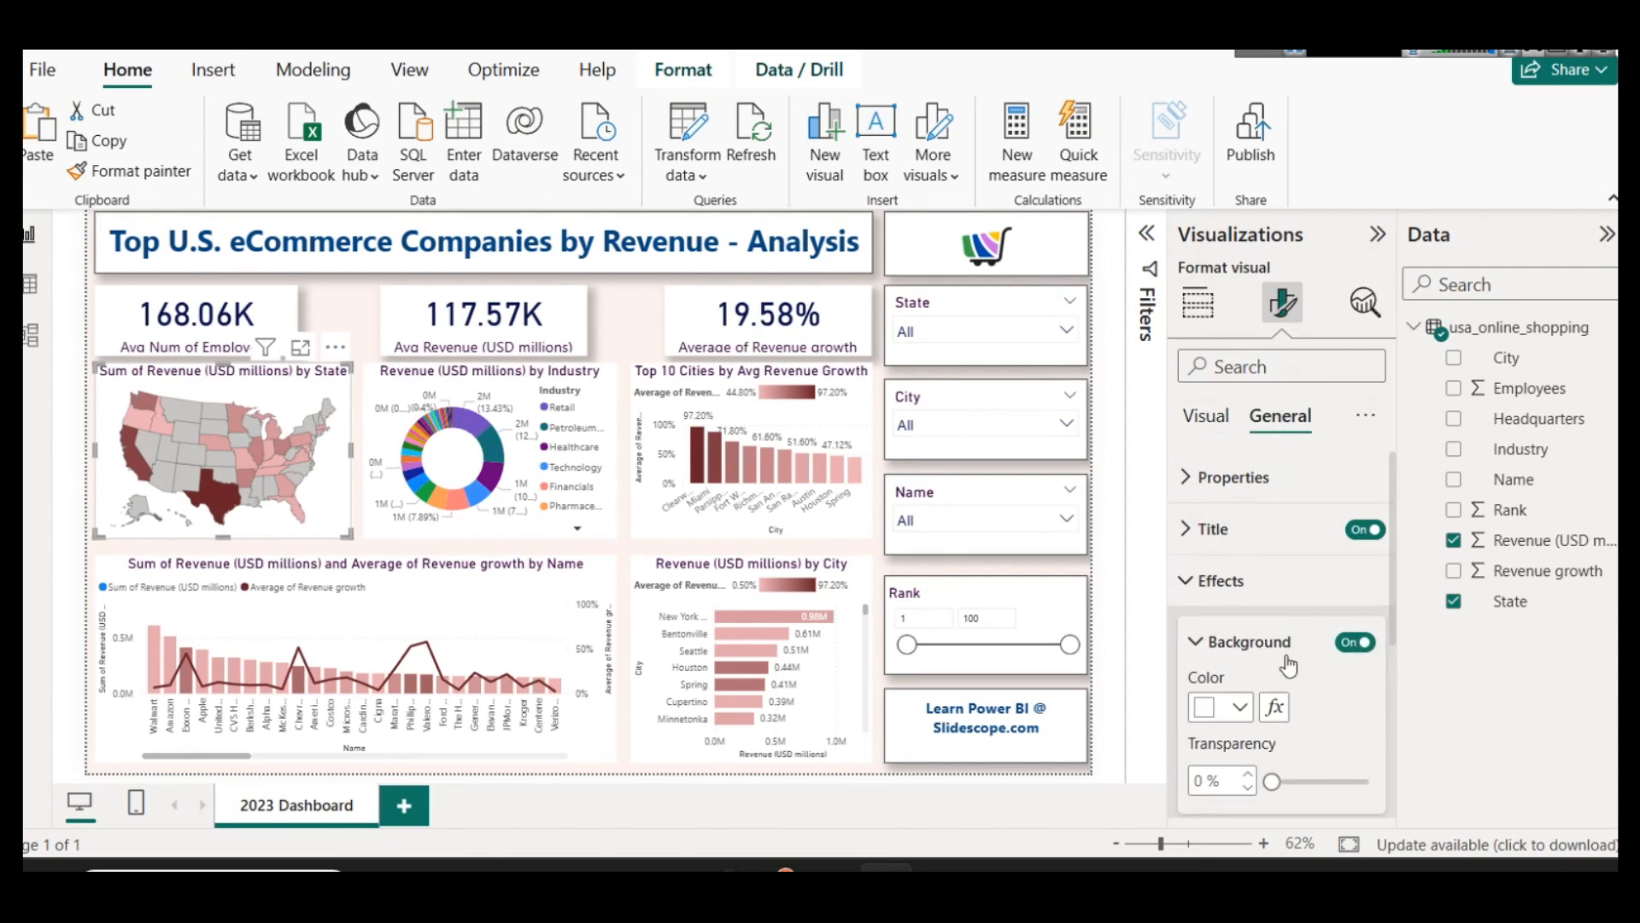
scroll(1315, 683, "down", 2)
left_click(1354, 783)
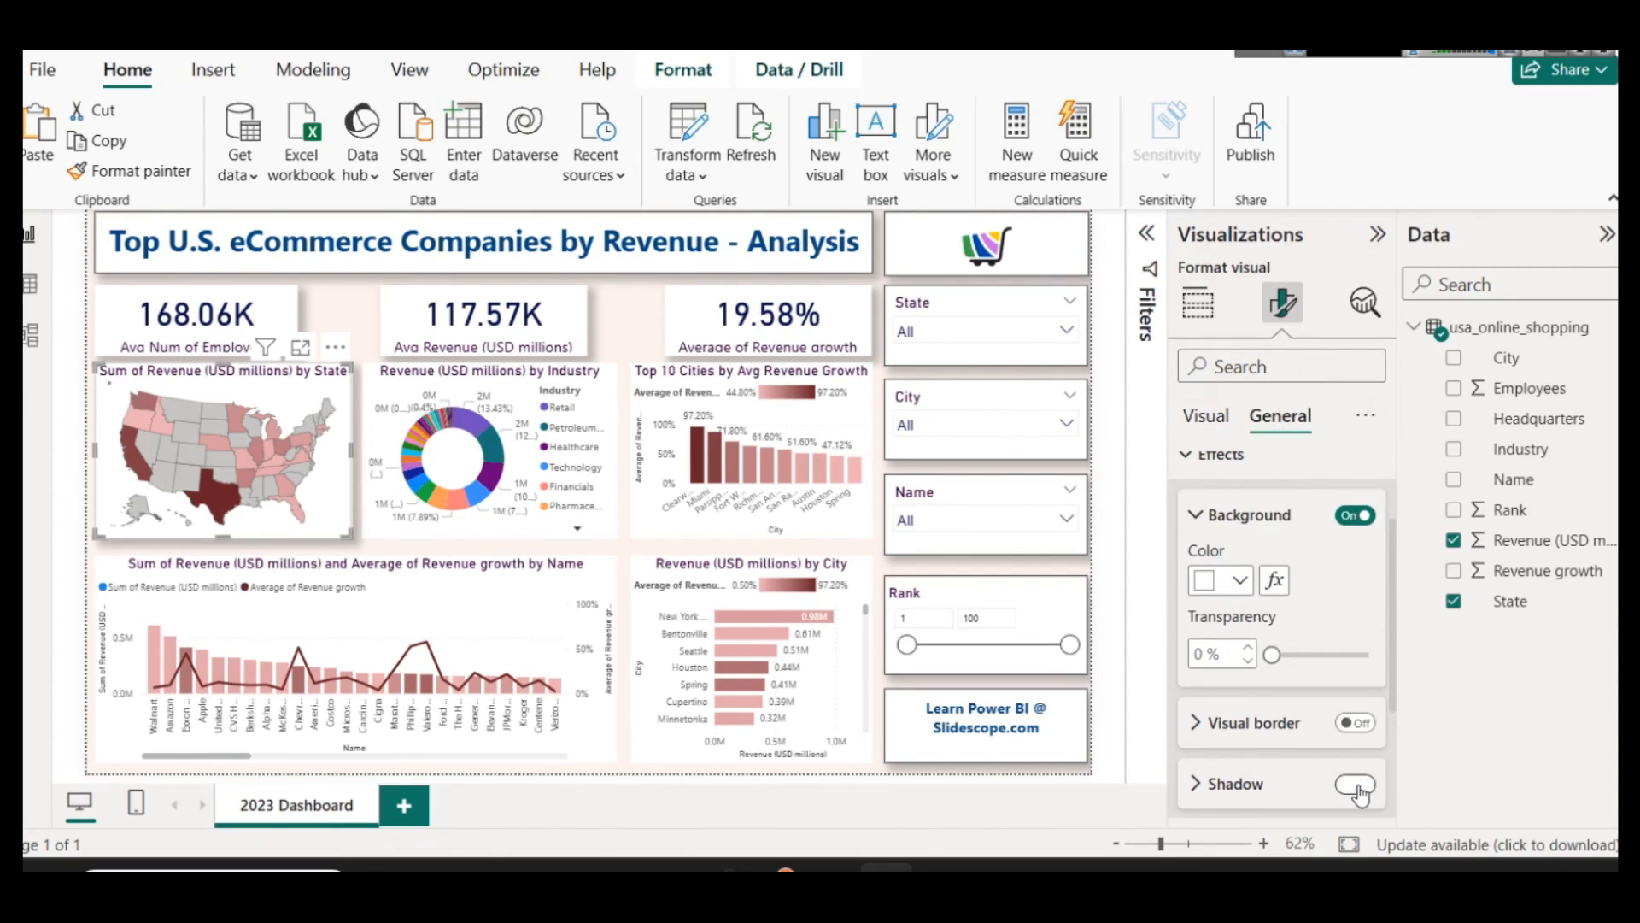
left_click(156, 177)
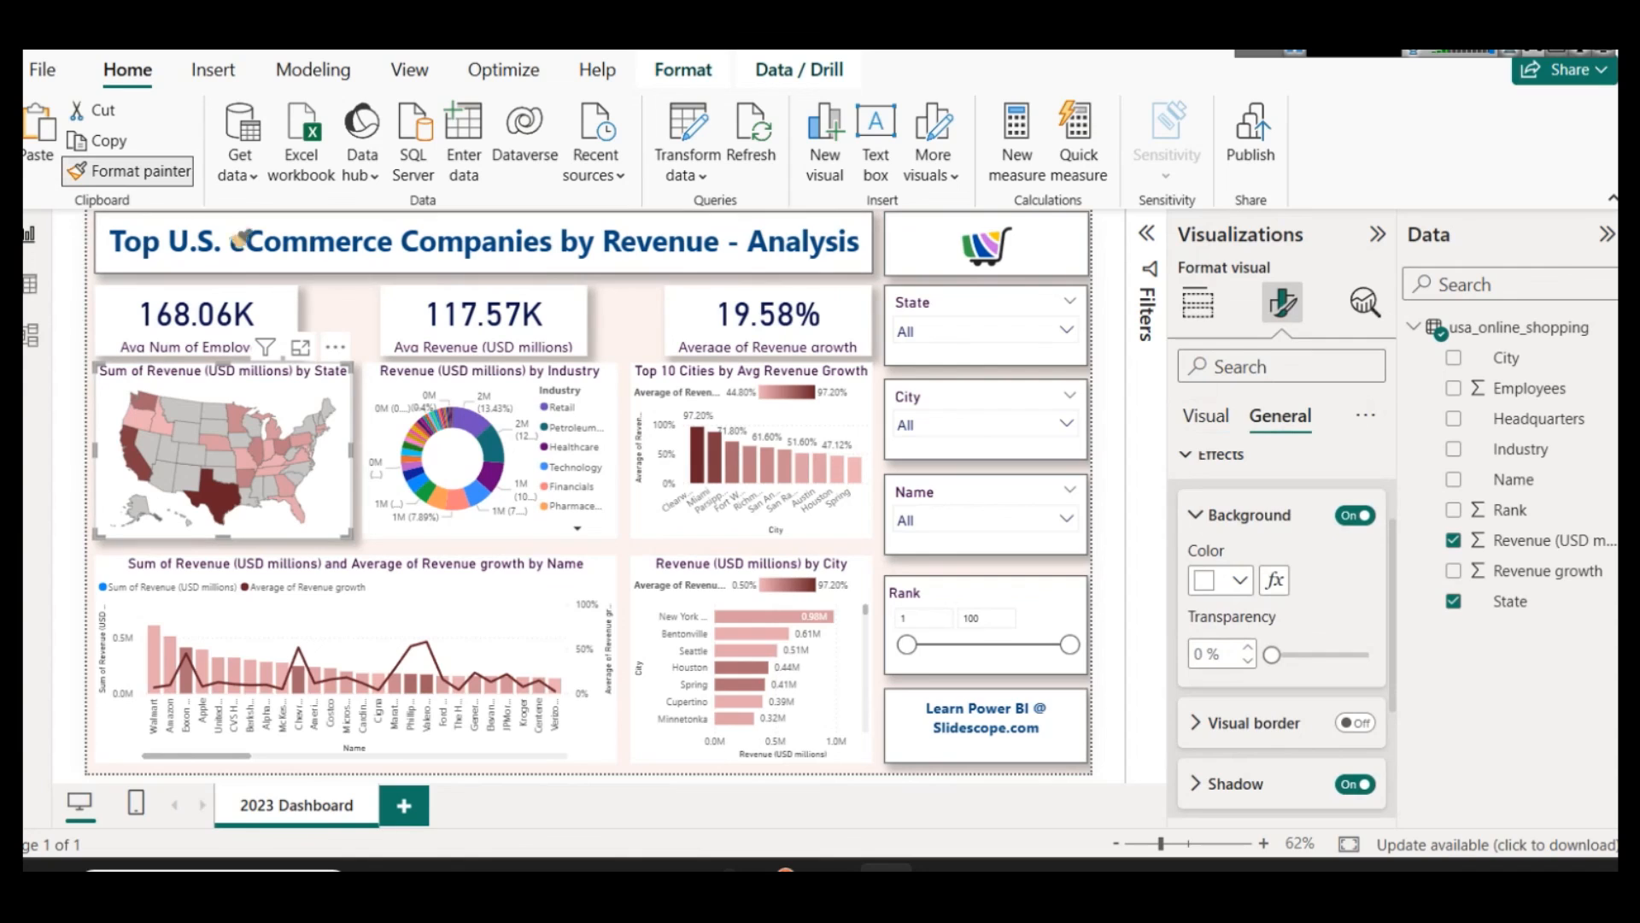
left_click(491, 389)
Step: Turn on the shadow for the Top 10 Cities by Avg Revenue Growth column chart
left_click(141, 171)
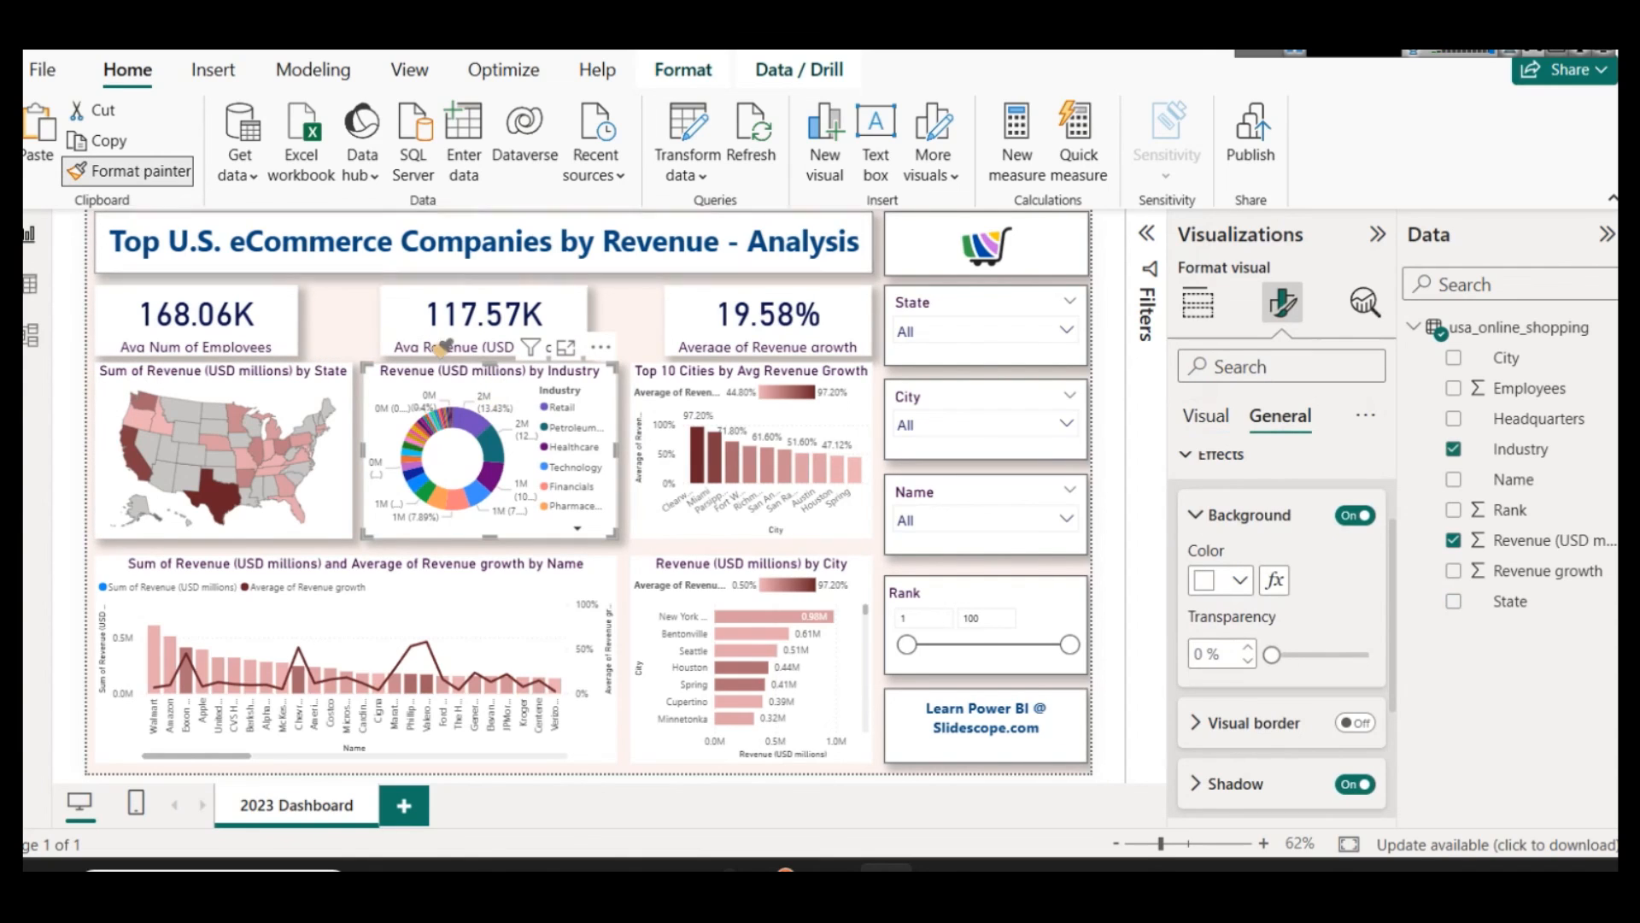
left_click(825, 404)
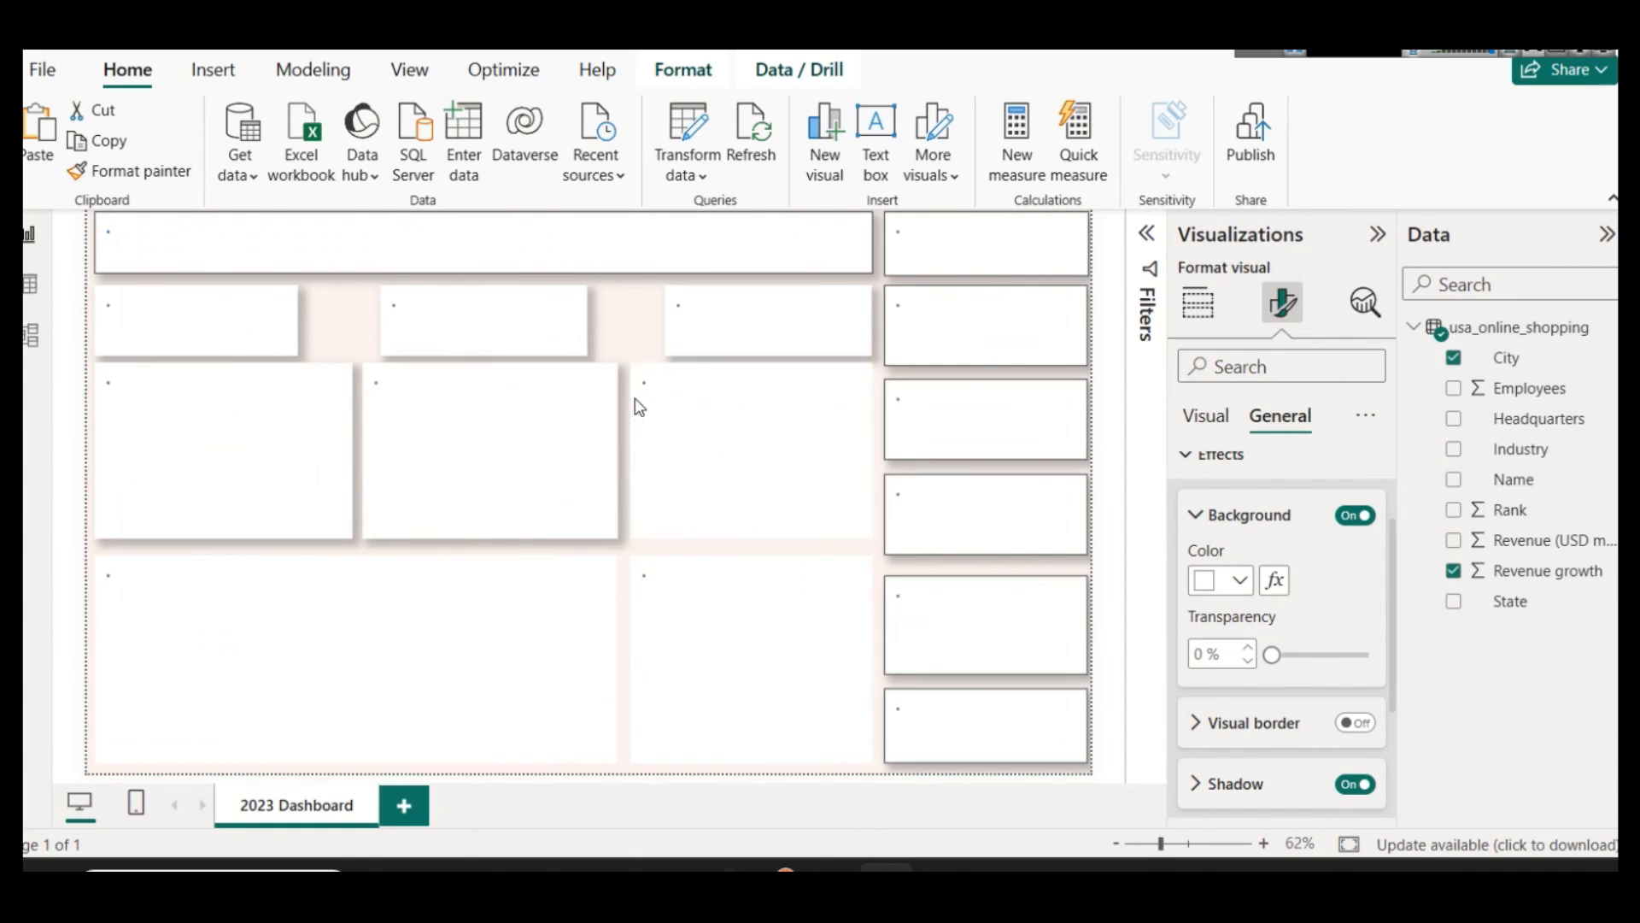
scroll(1284, 660, "down", 2)
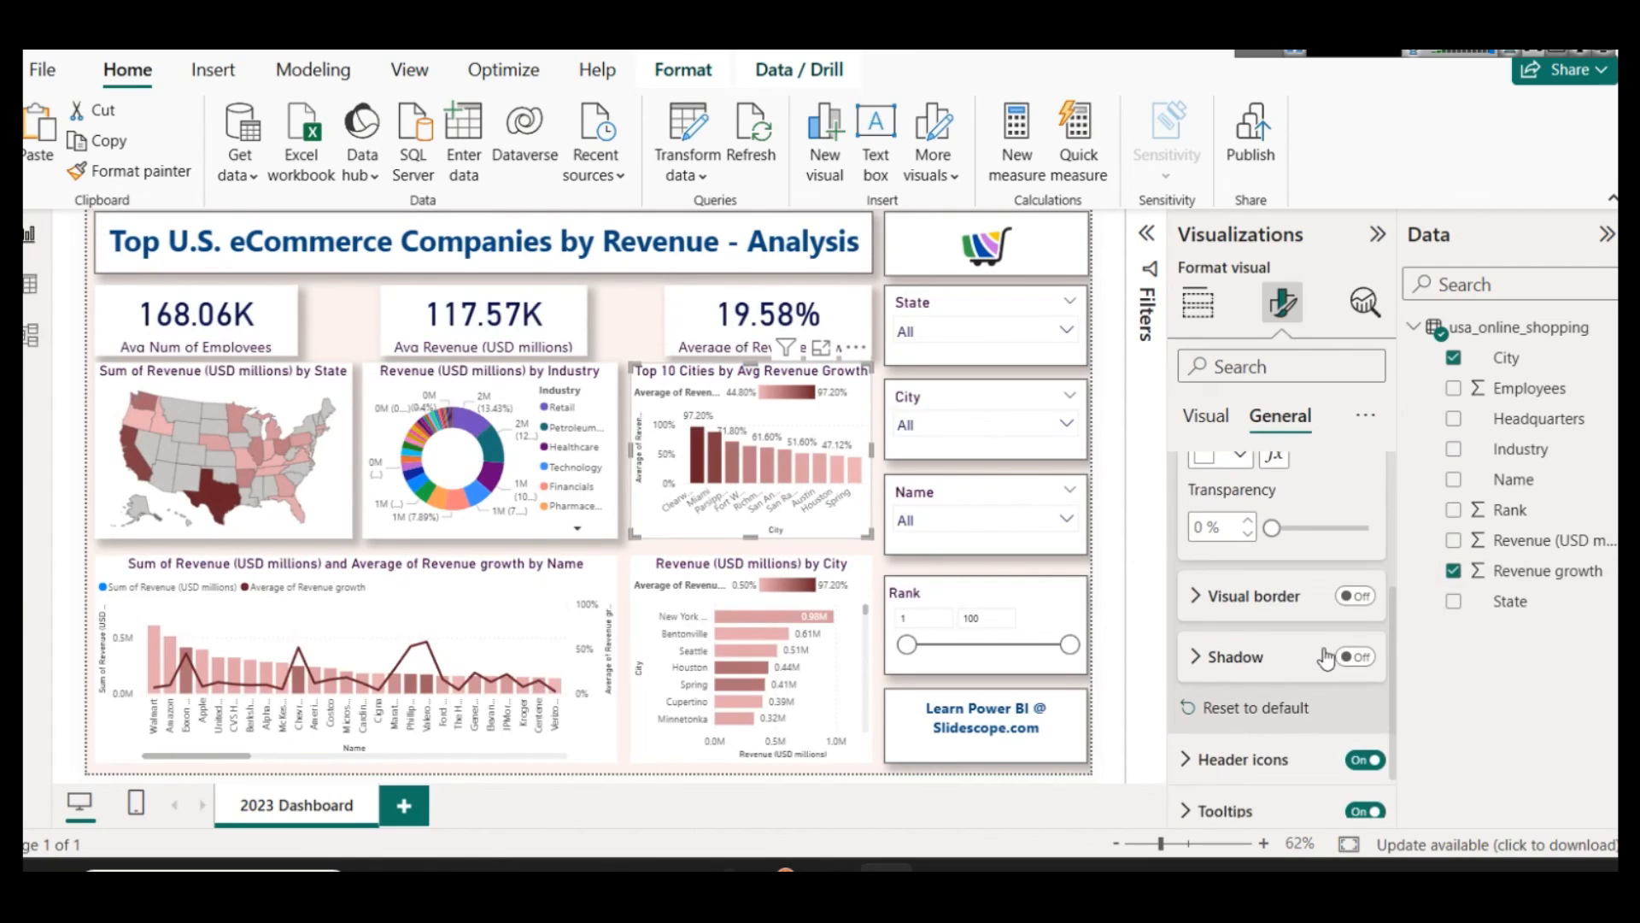
left_click(1357, 658)
Step: Turn on the shadow for the Revenue by City bar chart and the revenue and growth by Name combo chart
left_click(828, 589)
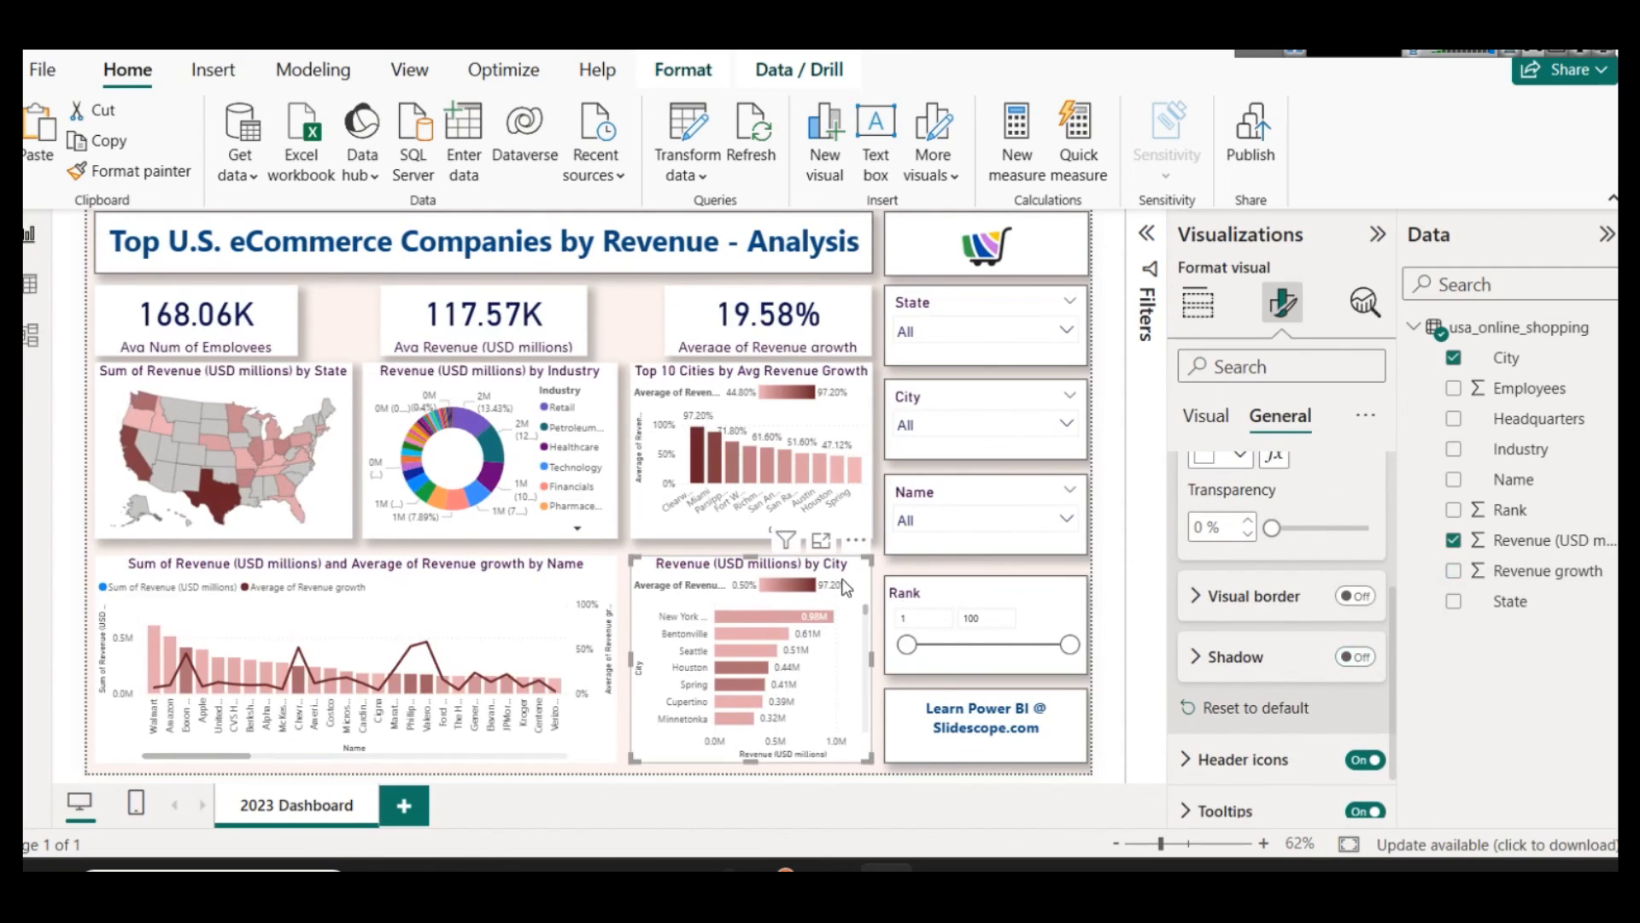
left_click(449, 588)
left_click(1362, 659)
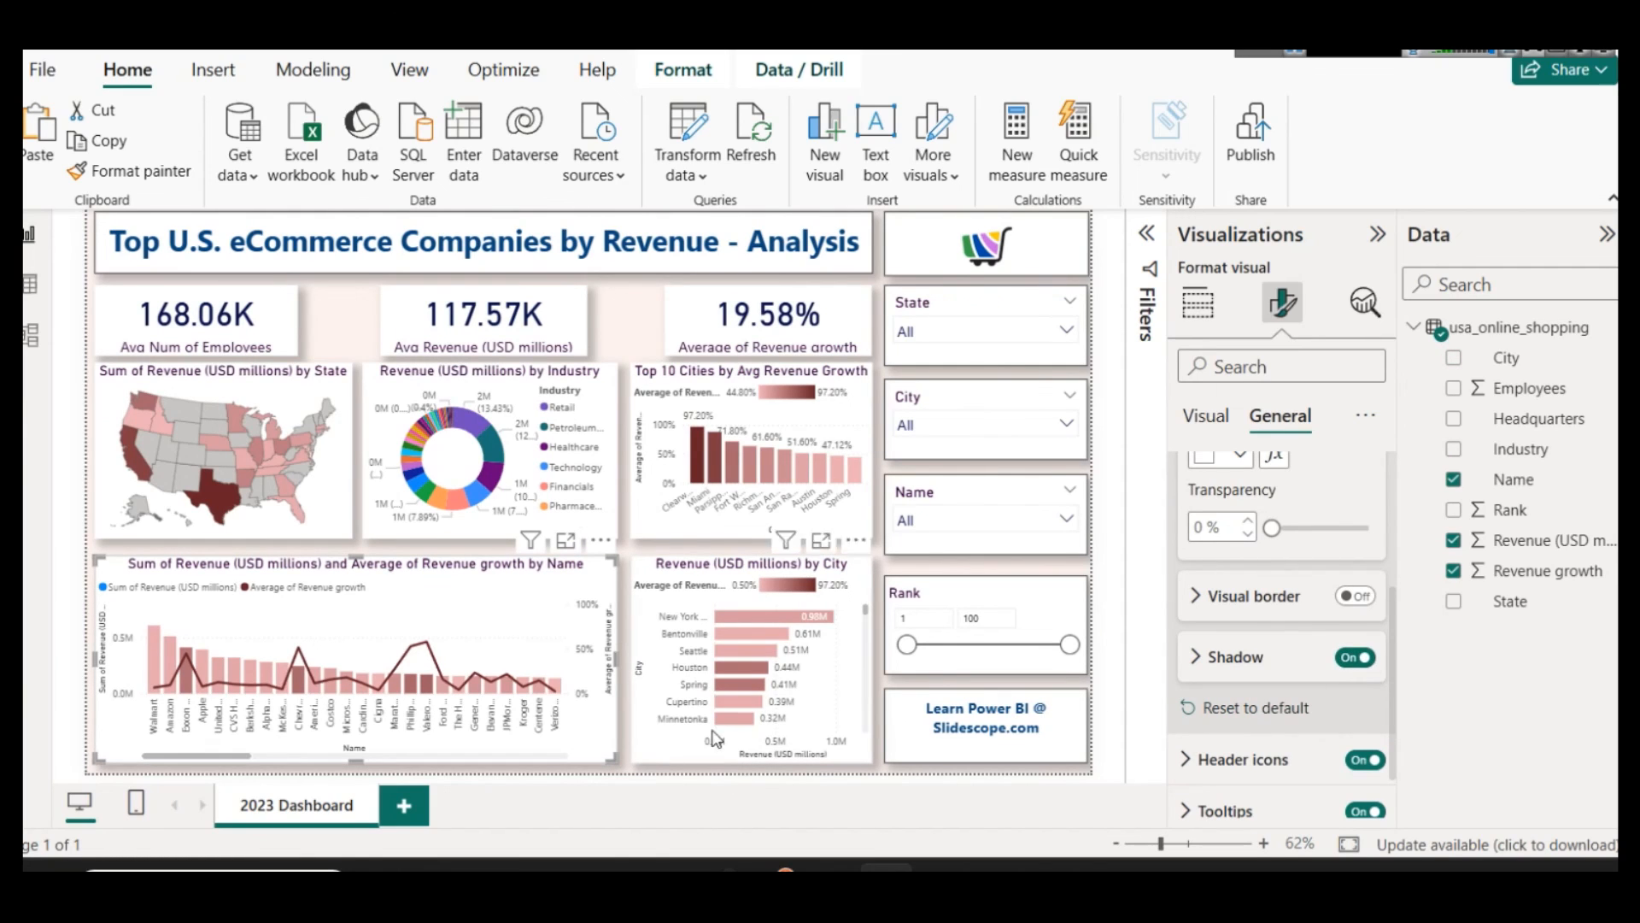
left_click(634, 334)
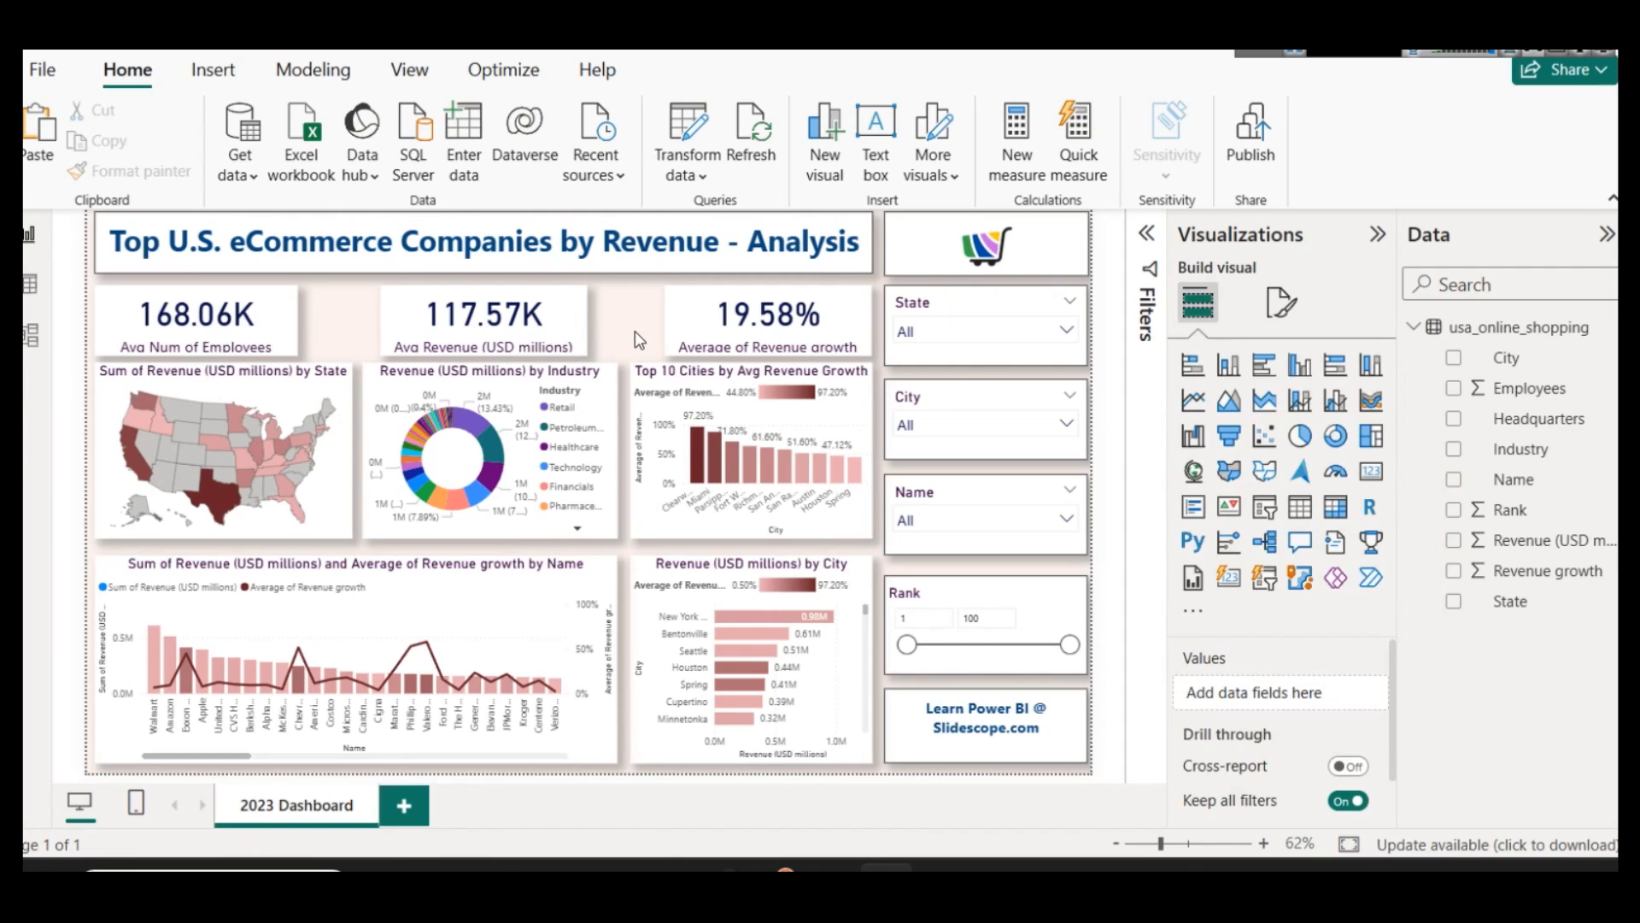
Step: Collapse the Visualizations pane and the ribbon to enlarge the dashboard canvas
left_click(1377, 235)
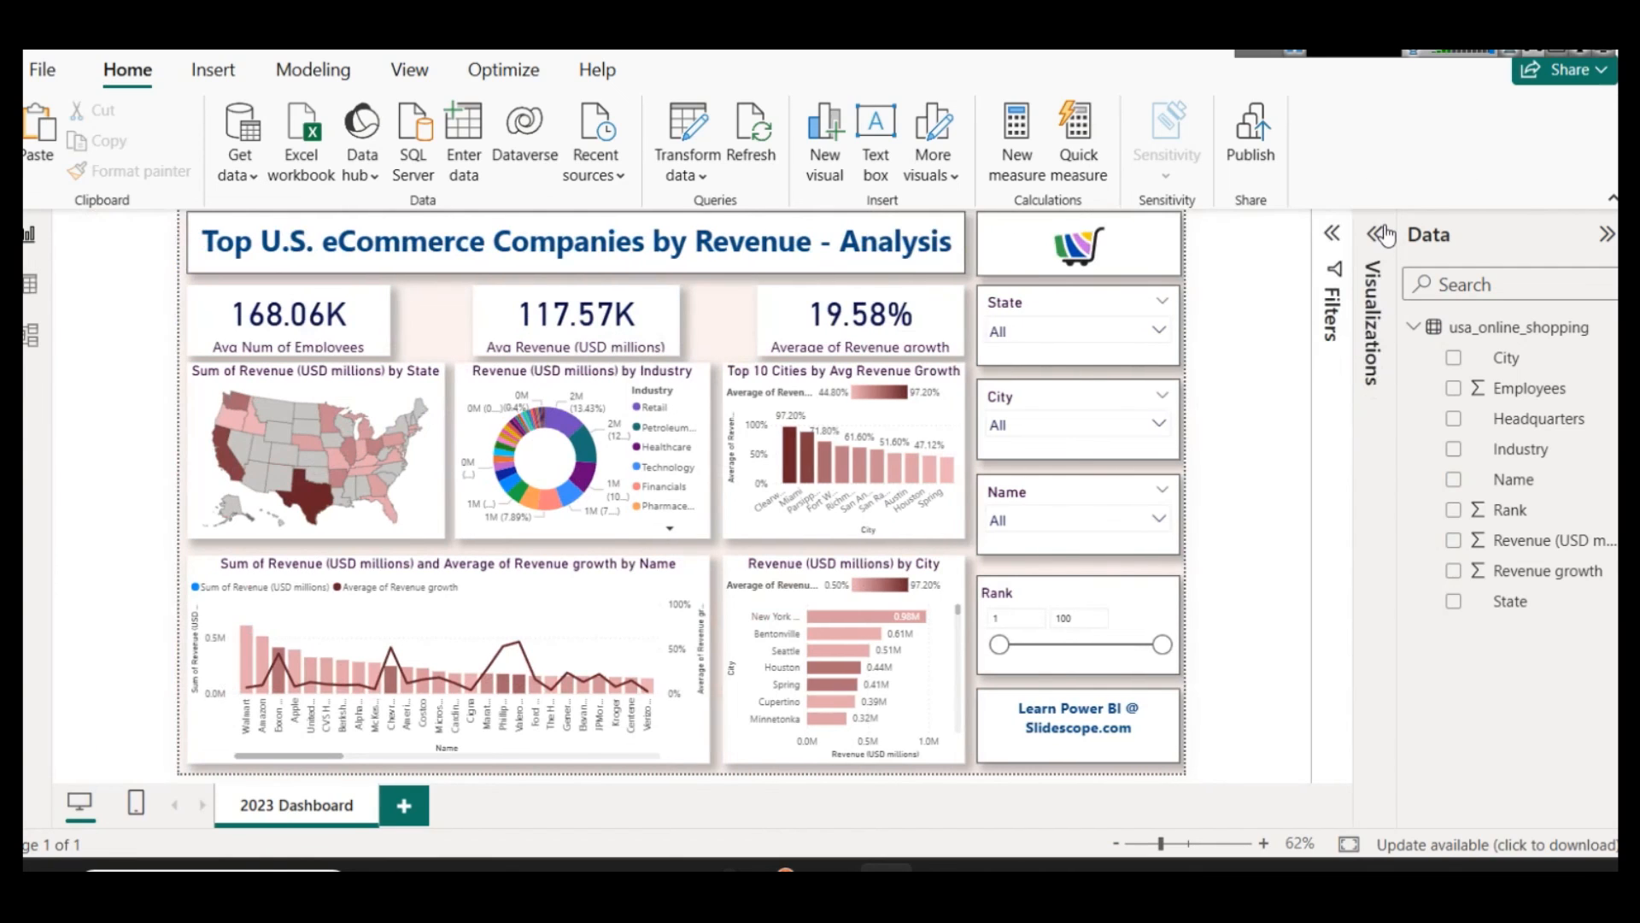
left_click(1612, 200)
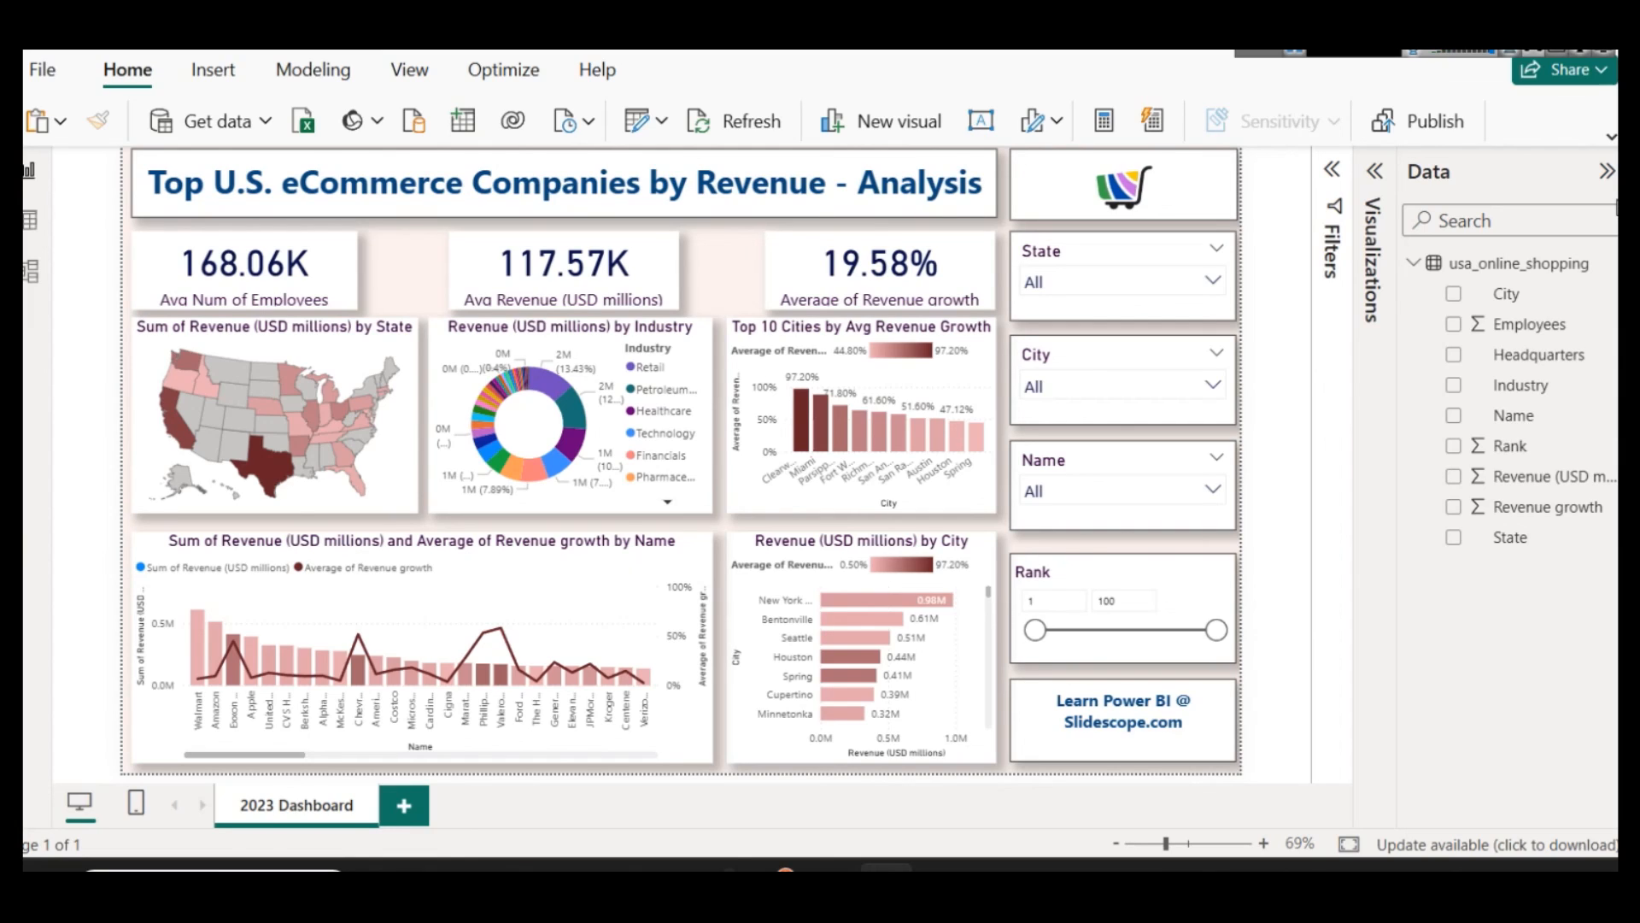
left_click(1433, 233)
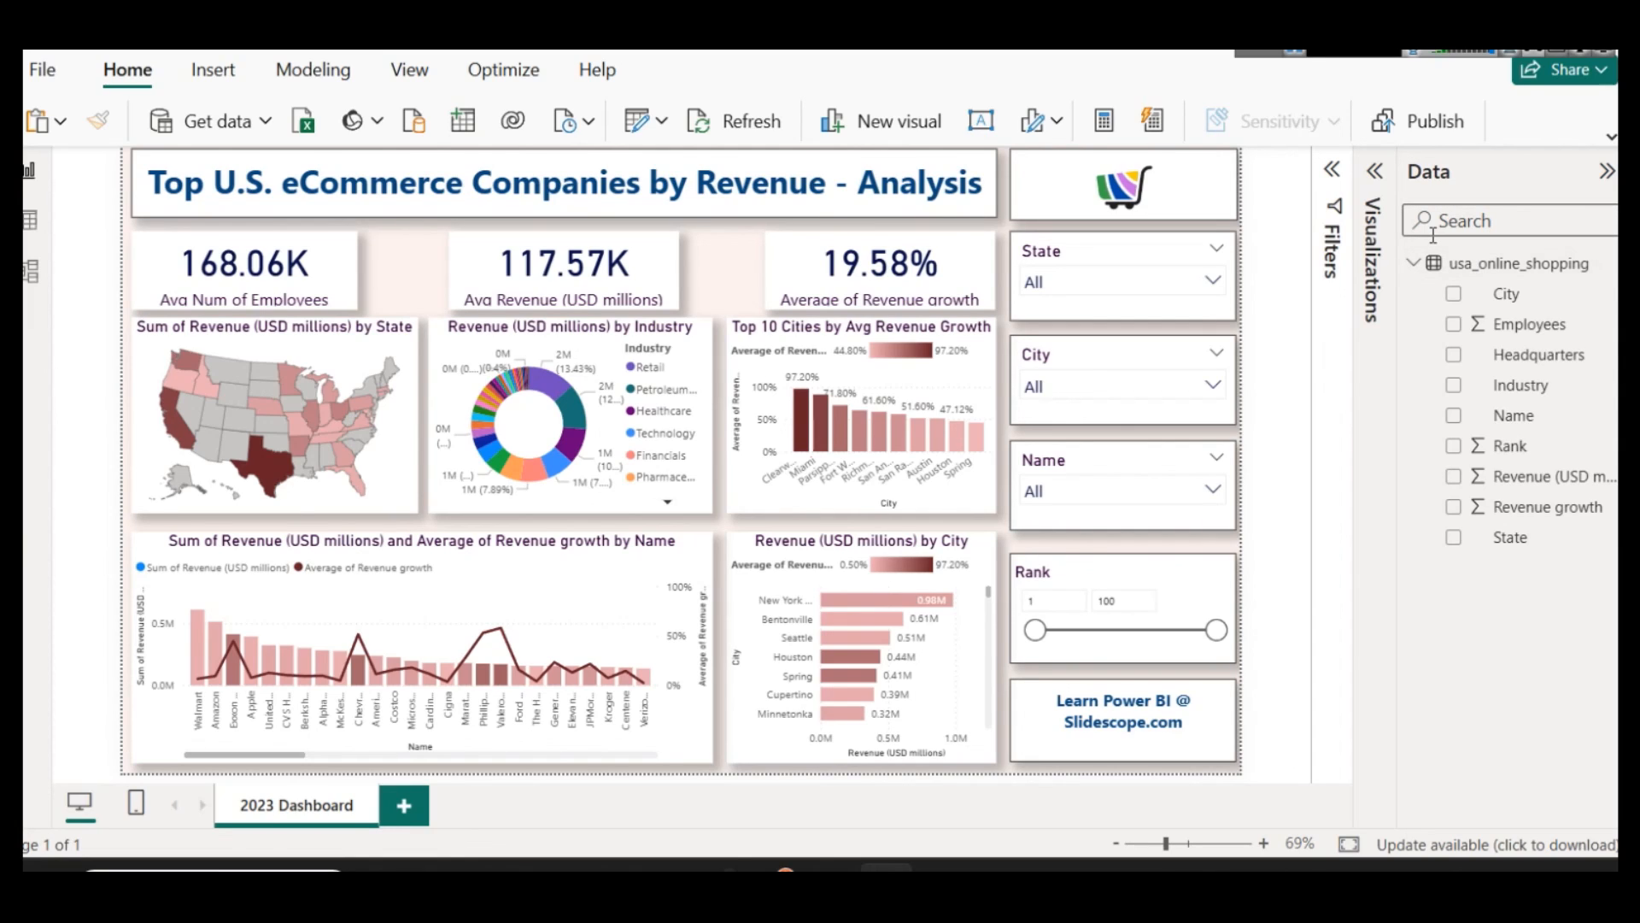